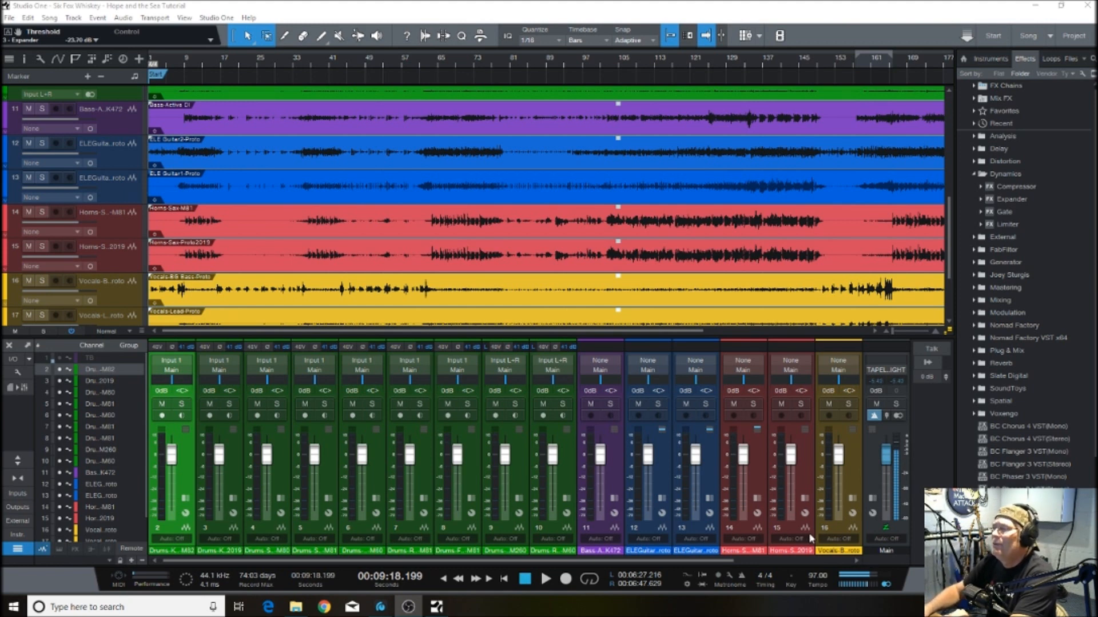
Look across the mixer channels and hide the browser so more channel strips fit on screen
{"action": "left_click_drag", "start_coordinate": [503, 565], "coordinate": [595, 565]}
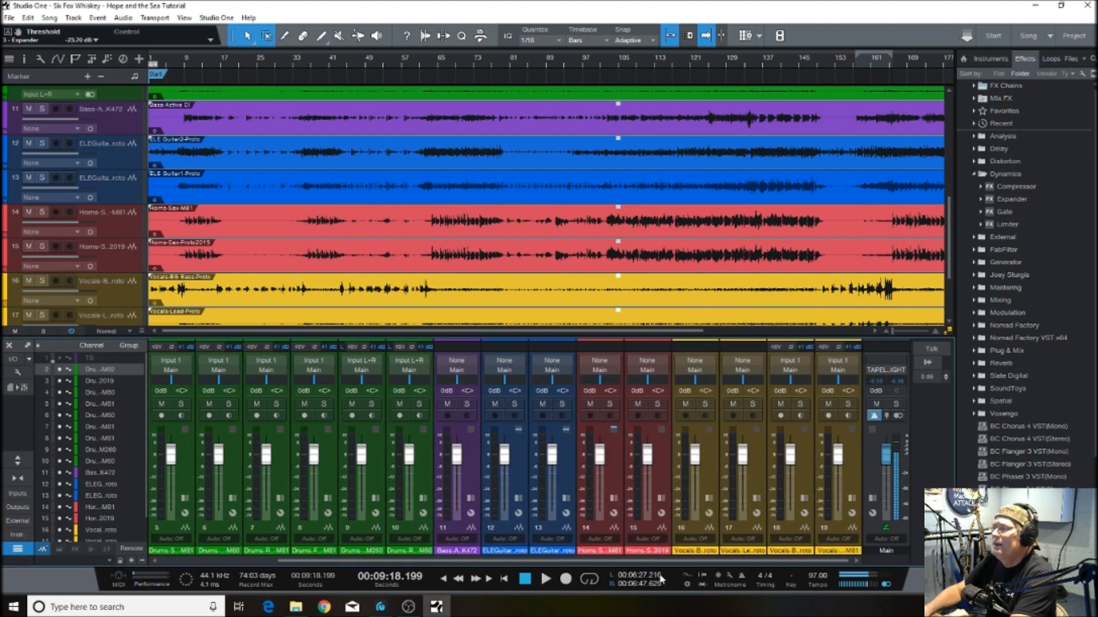
{"action": "left_click_drag", "start_coordinate": [543, 560], "coordinate": [481, 560]}
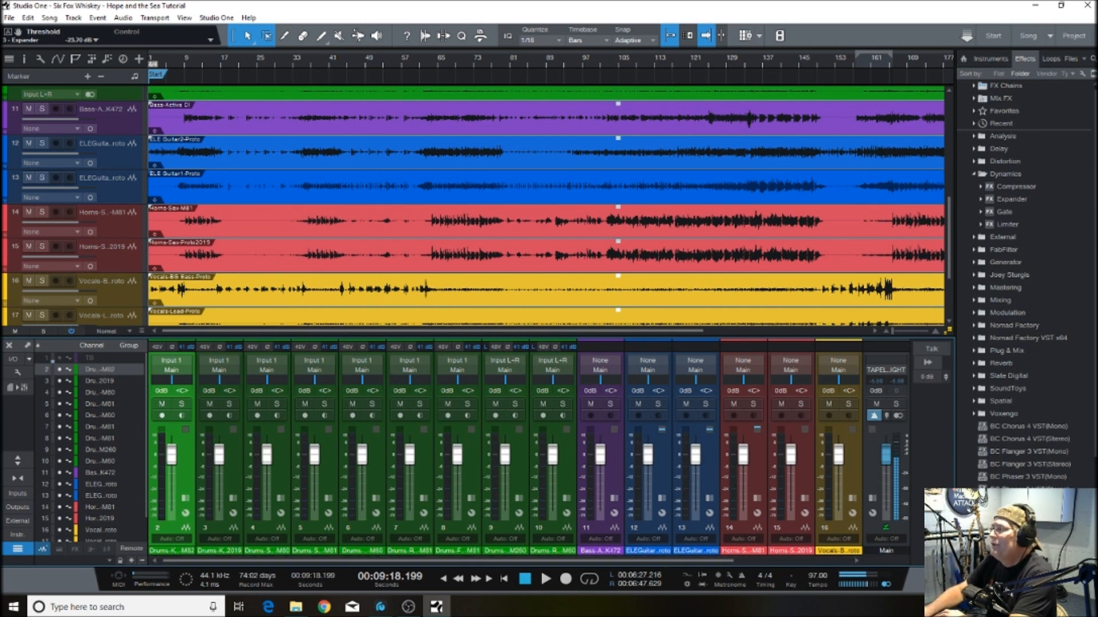
{"action": "key", "text": "F5"}
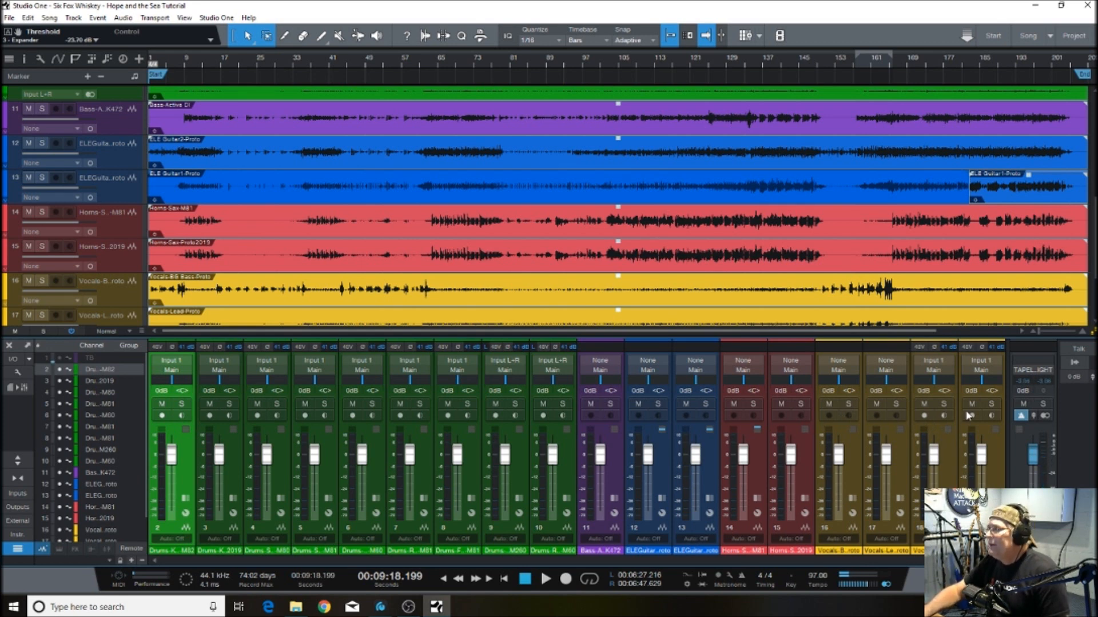
Mute every track channel except Kick In, leaving no channel soloed
{"action": "left_click_drag", "start_coordinate": [972, 408], "coordinate": [264, 414]}
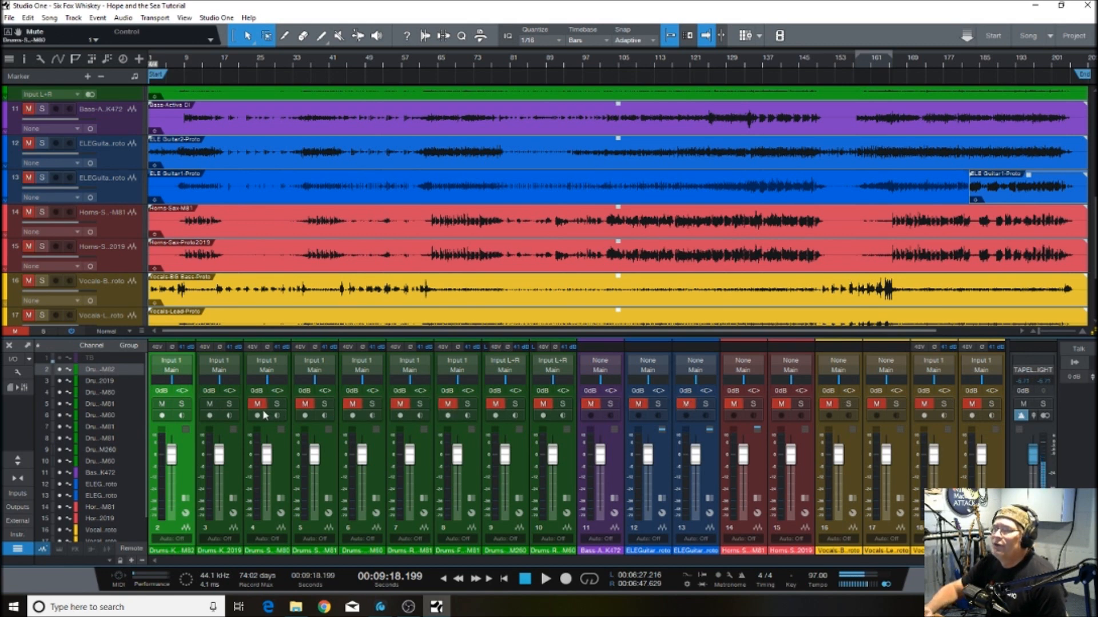
{"action": "left_click", "coordinate": [228, 404]}
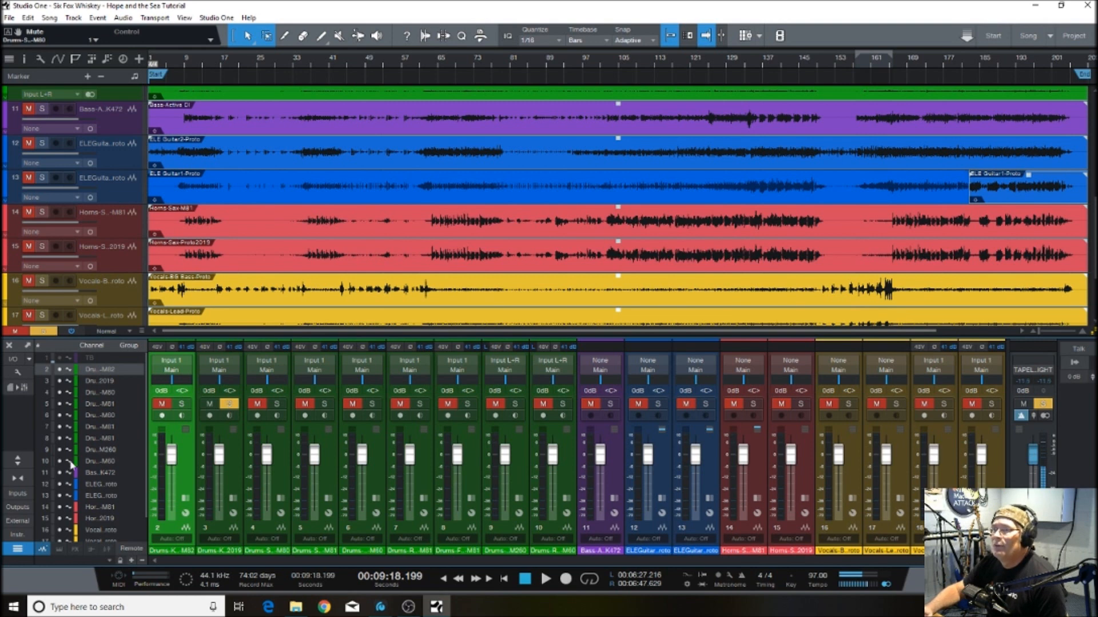
{"action": "left_click", "coordinate": [229, 404]}
{"action": "left_click", "coordinate": [210, 405]}
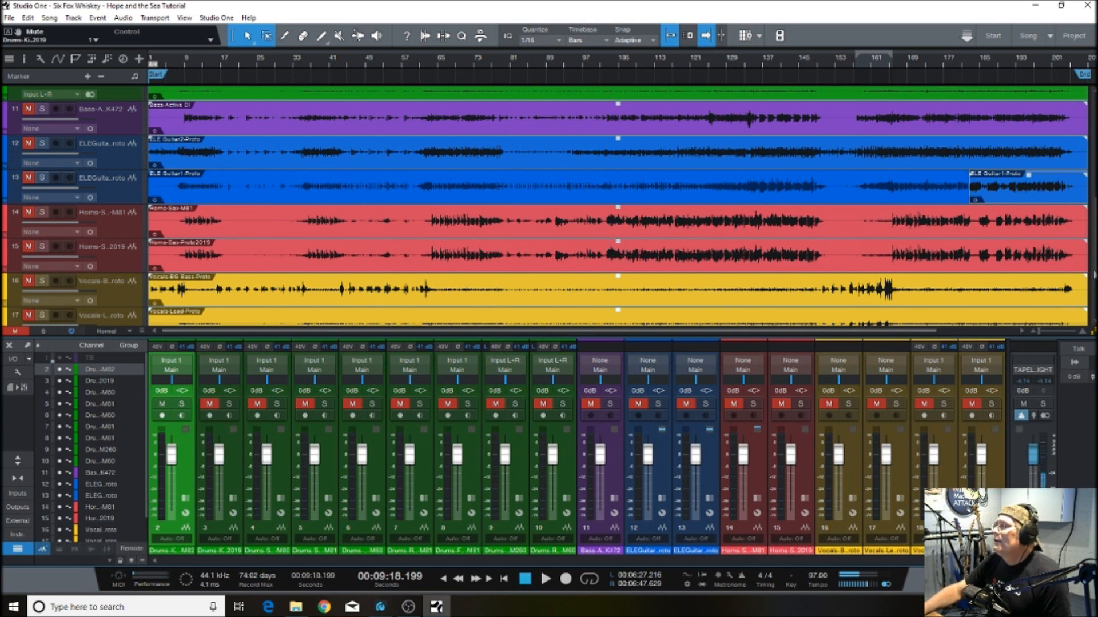
Play the Kick In track from about 2:43, briefly unmuting Kick Out to compare the two, and stop playback
{"action": "scroll", "coordinate": [1077, 129], "scroll_direction": "up", "scroll_amount": 9}
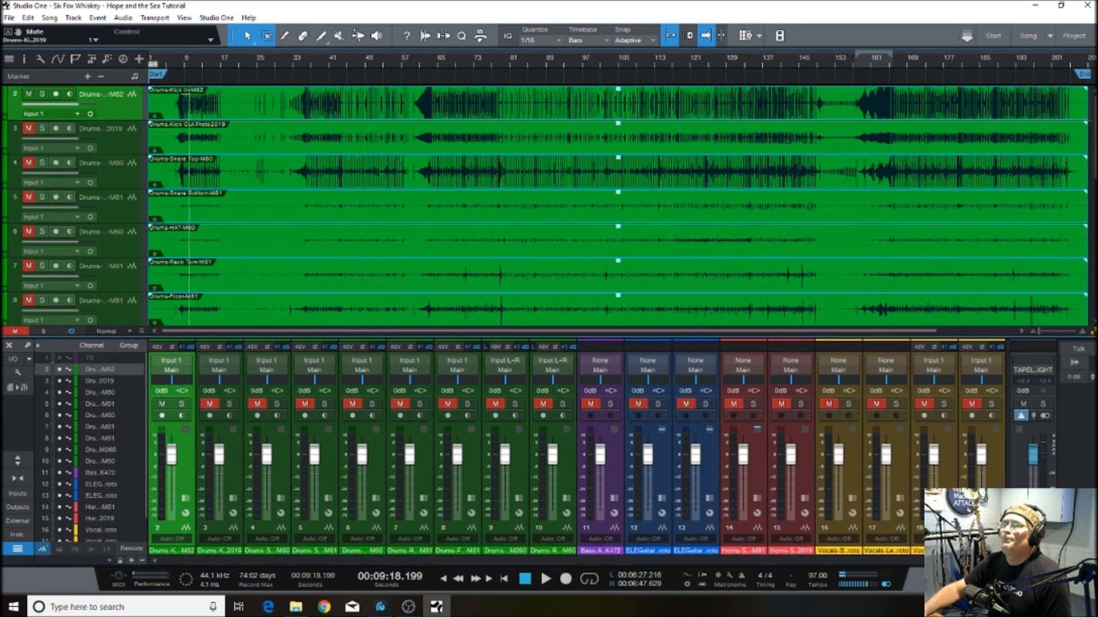
{"action": "left_click", "coordinate": [446, 62]}
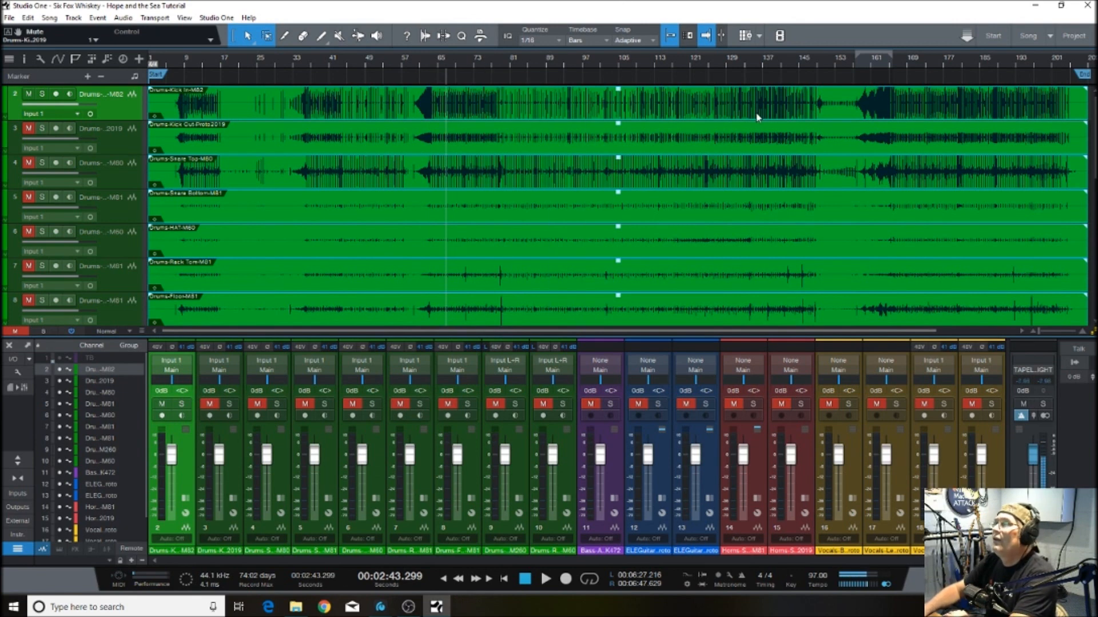
{"action": "left_click", "coordinate": [545, 579]}
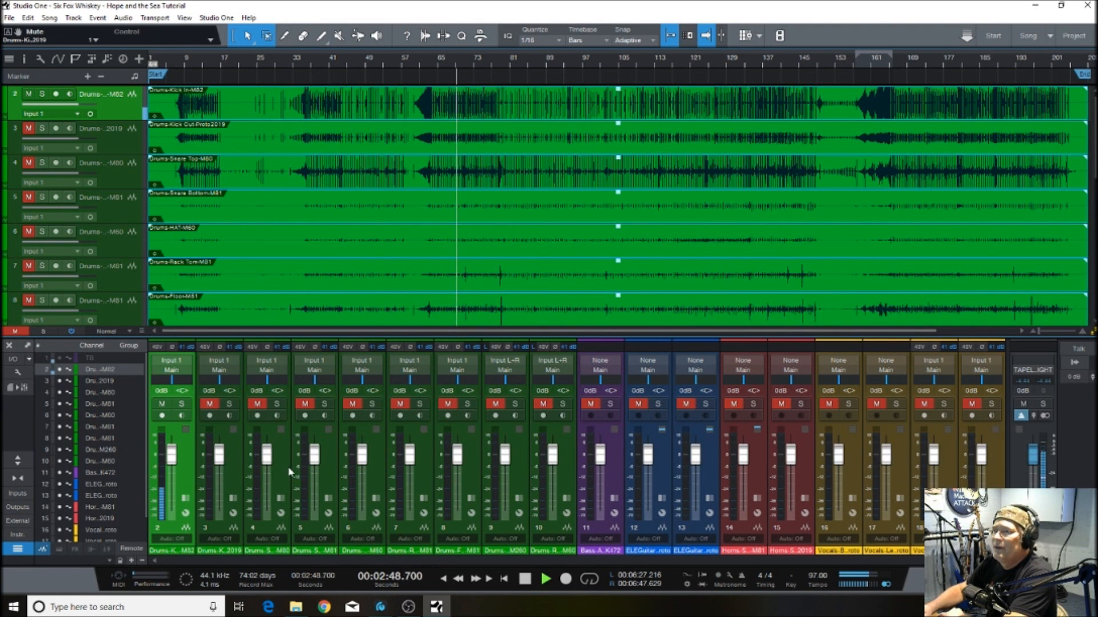
{"action": "left_click", "coordinate": [209, 404]}
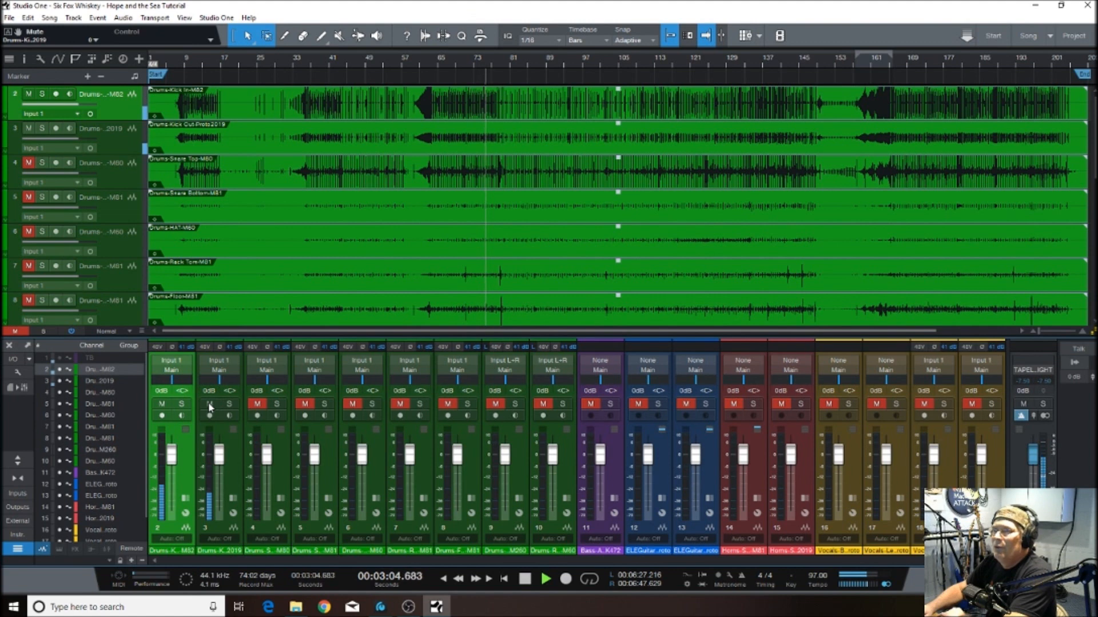
{"action": "left_click", "coordinate": [210, 405]}
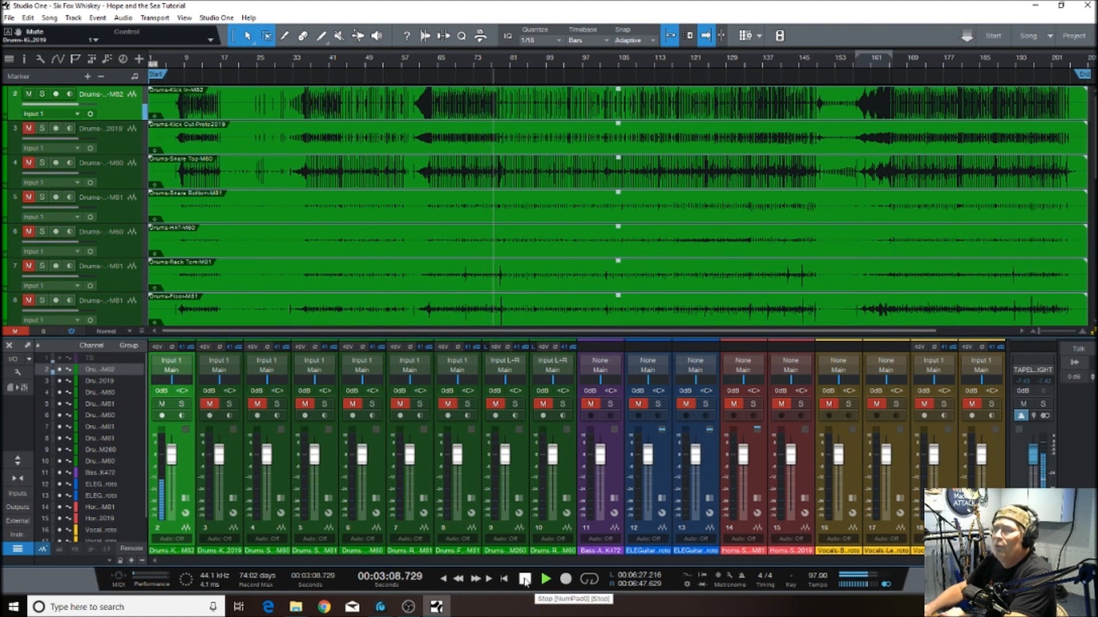
{"action": "left_click", "coordinate": [524, 580]}
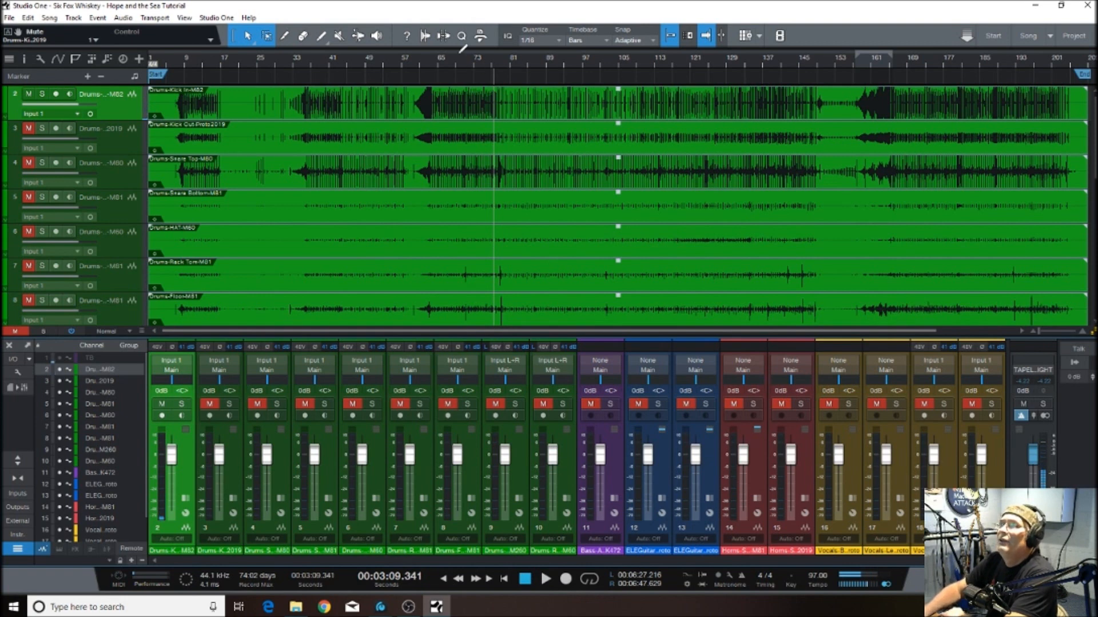
Set a loop range from about 2:38 to 3:15 and turn looping on
{"action": "left_click_drag", "start_coordinate": [441, 50], "coordinate": [507, 62]}
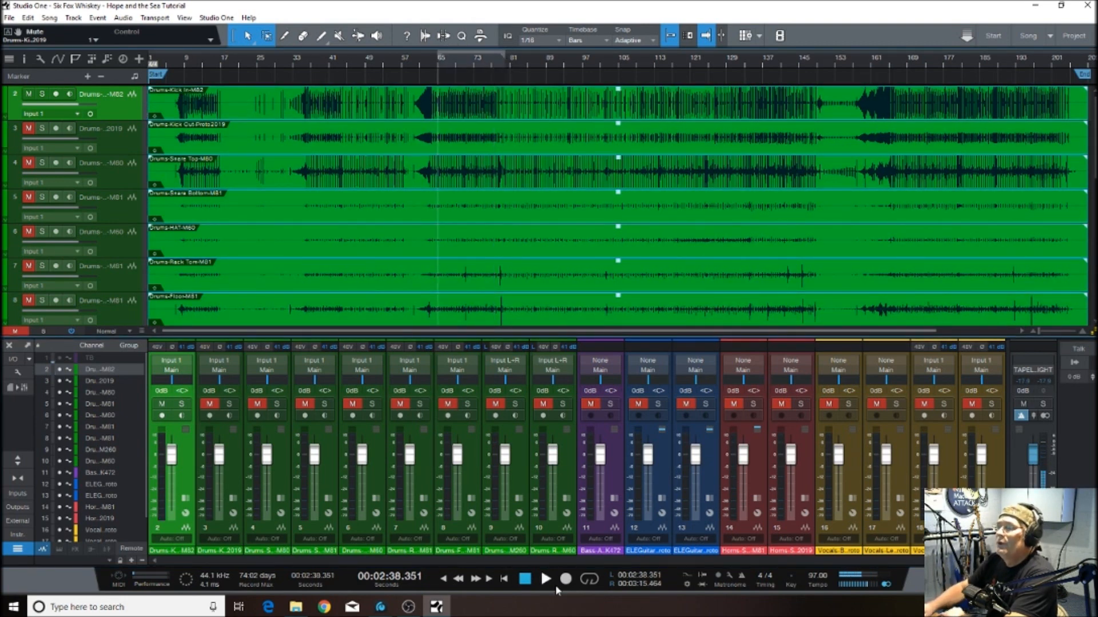
{"action": "left_click", "coordinate": [594, 581]}
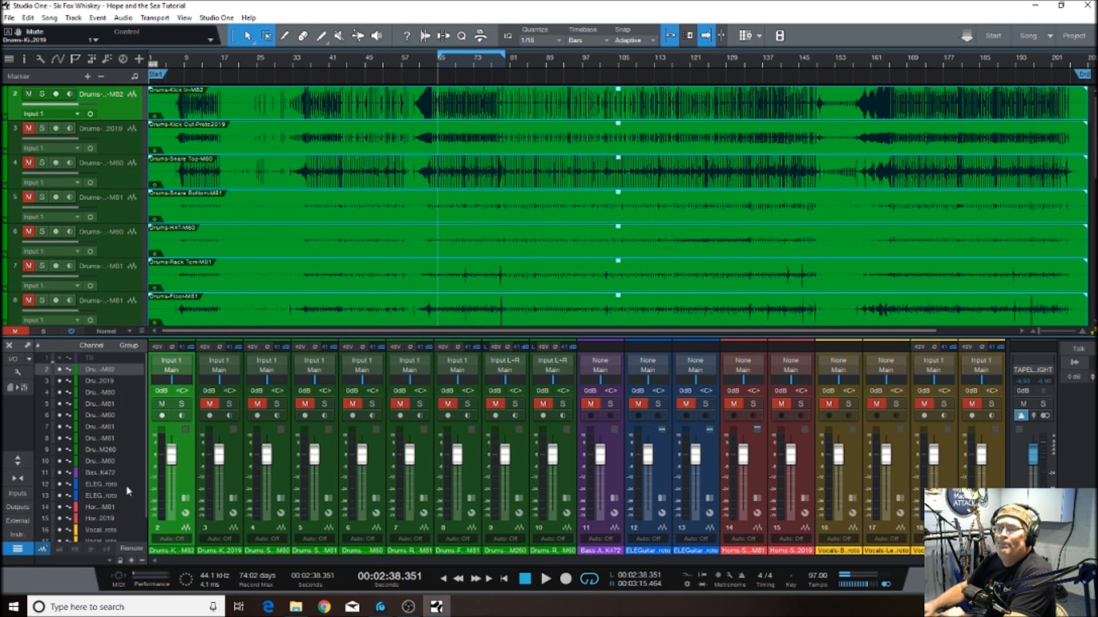
Expand the Kick In channel and load the Rock Kick FX chain from the Drums presets into its inserts
{"action": "left_click", "coordinate": [185, 498]}
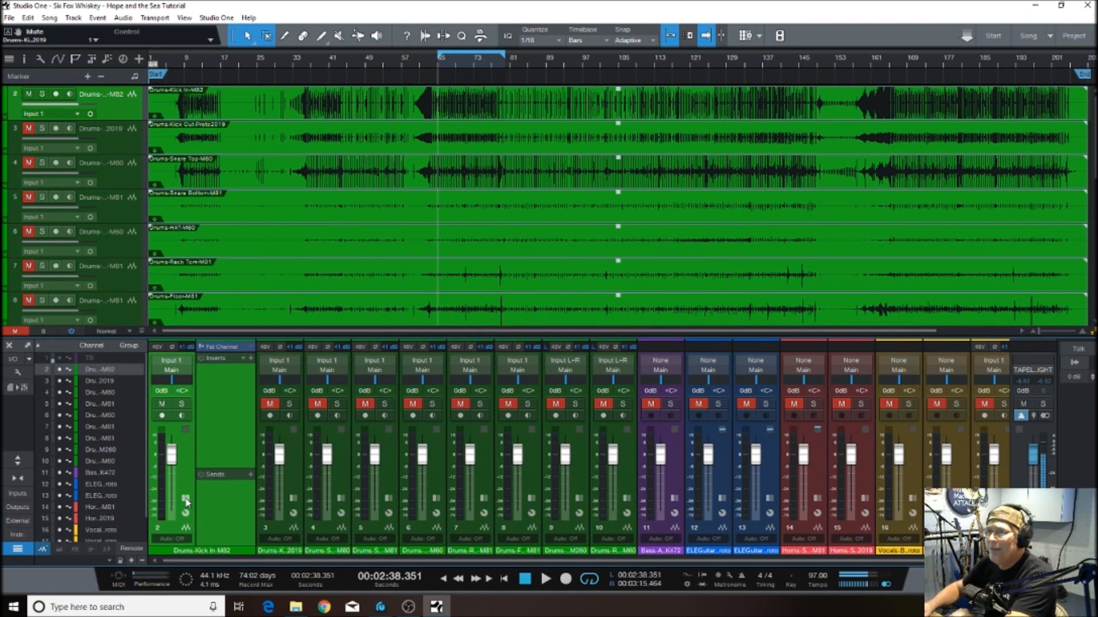
{"action": "left_click", "coordinate": [243, 360]}
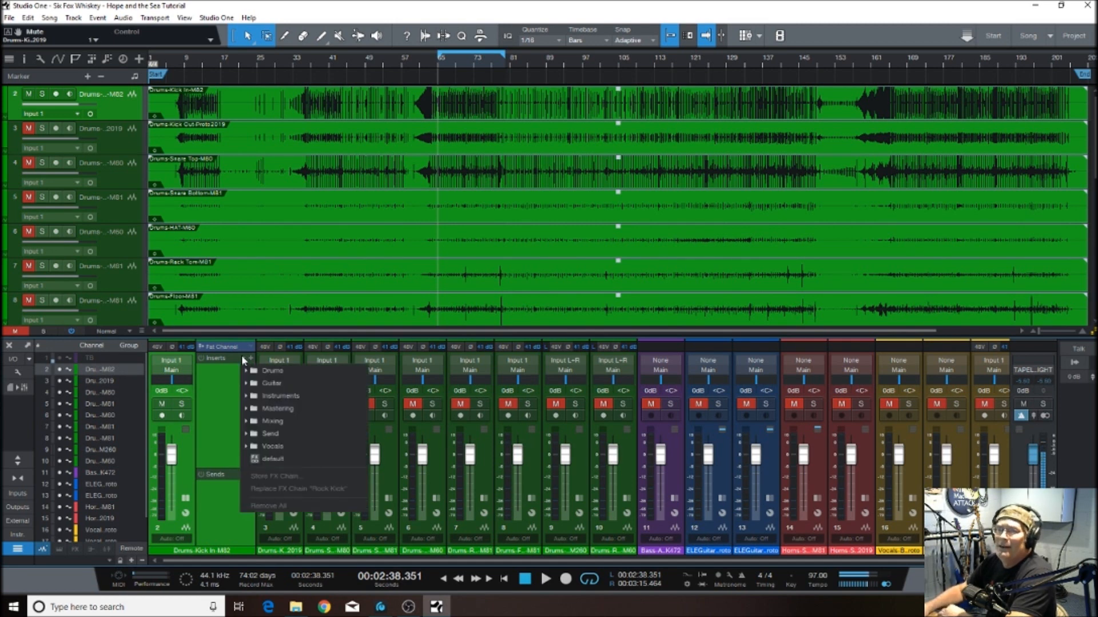
{"action": "left_click", "coordinate": [277, 371]}
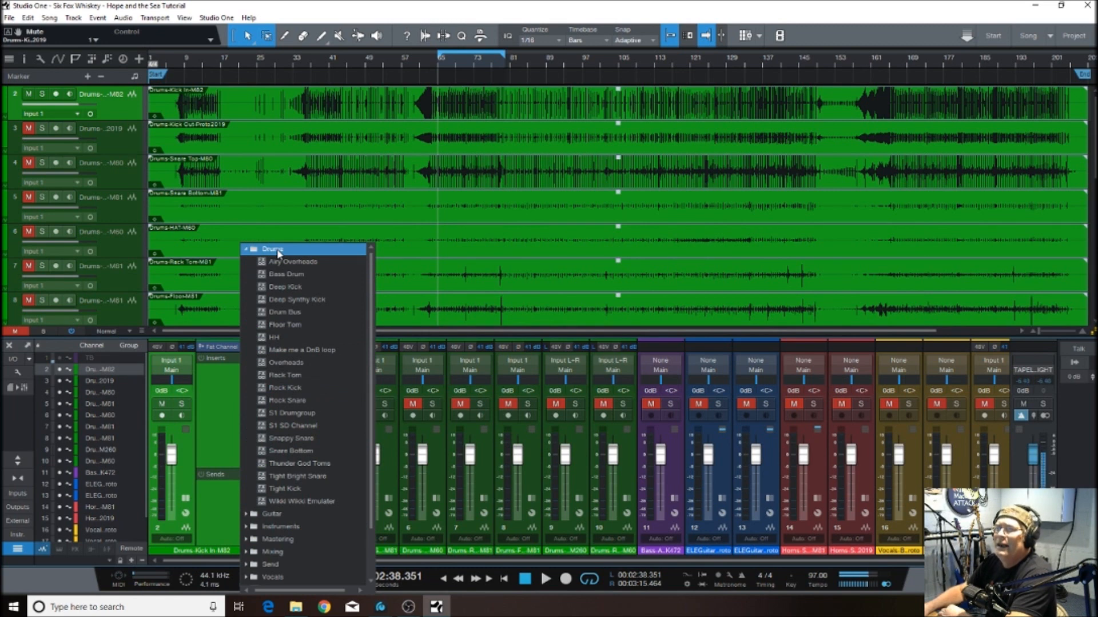
{"action": "left_click", "coordinate": [297, 389]}
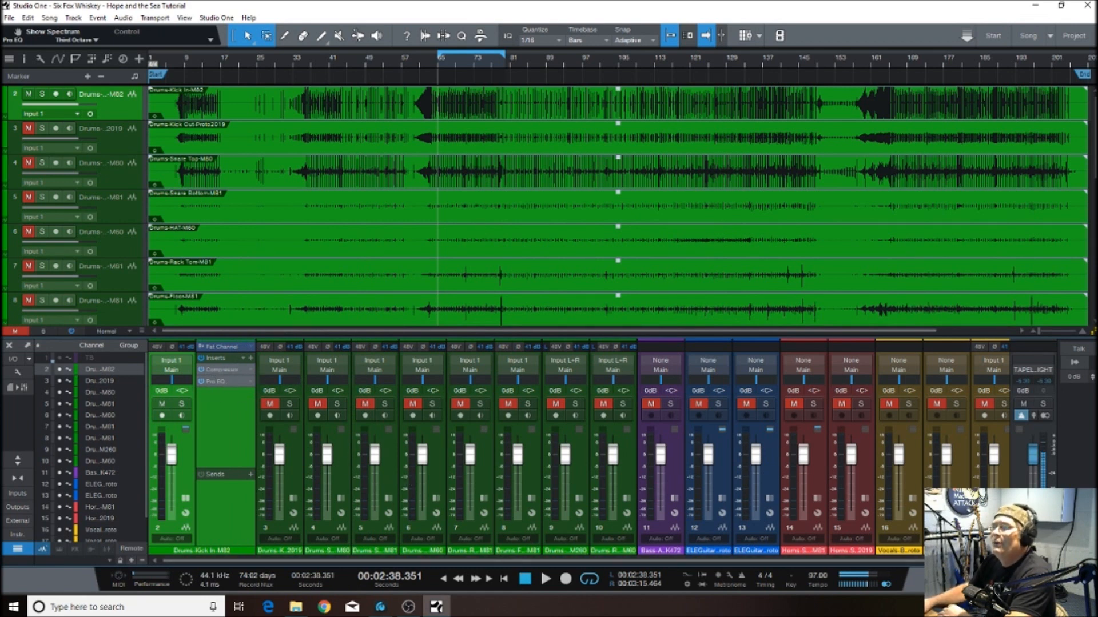
Start looped playback and set the threshold of Kick In's Compressor to -16.20 dB
{"action": "left_click", "coordinate": [546, 579]}
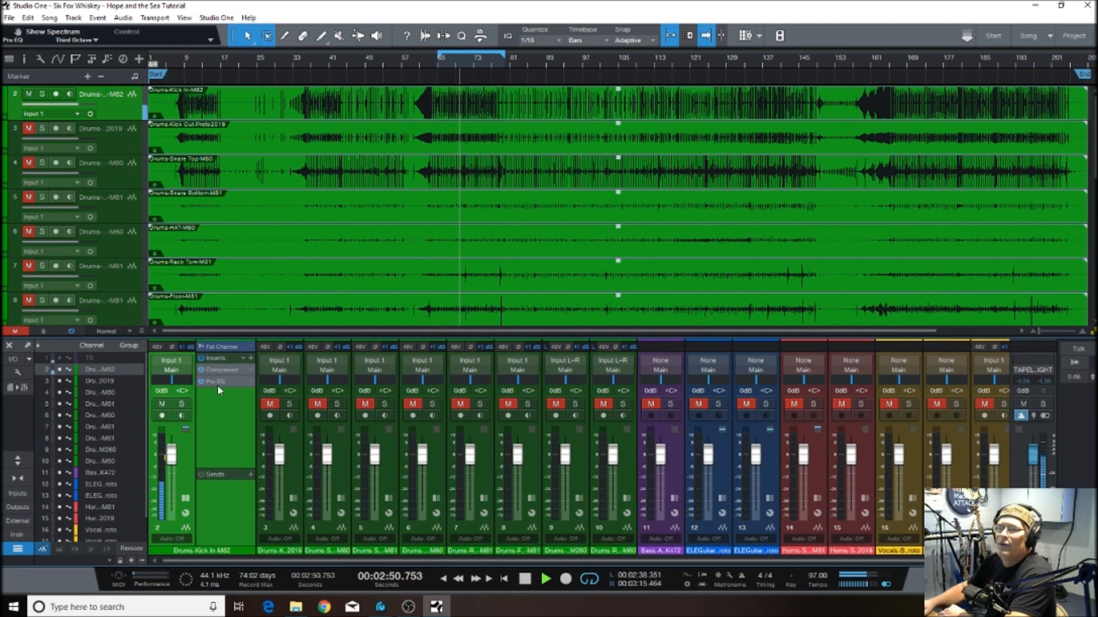
{"action": "left_click", "coordinate": [223, 371]}
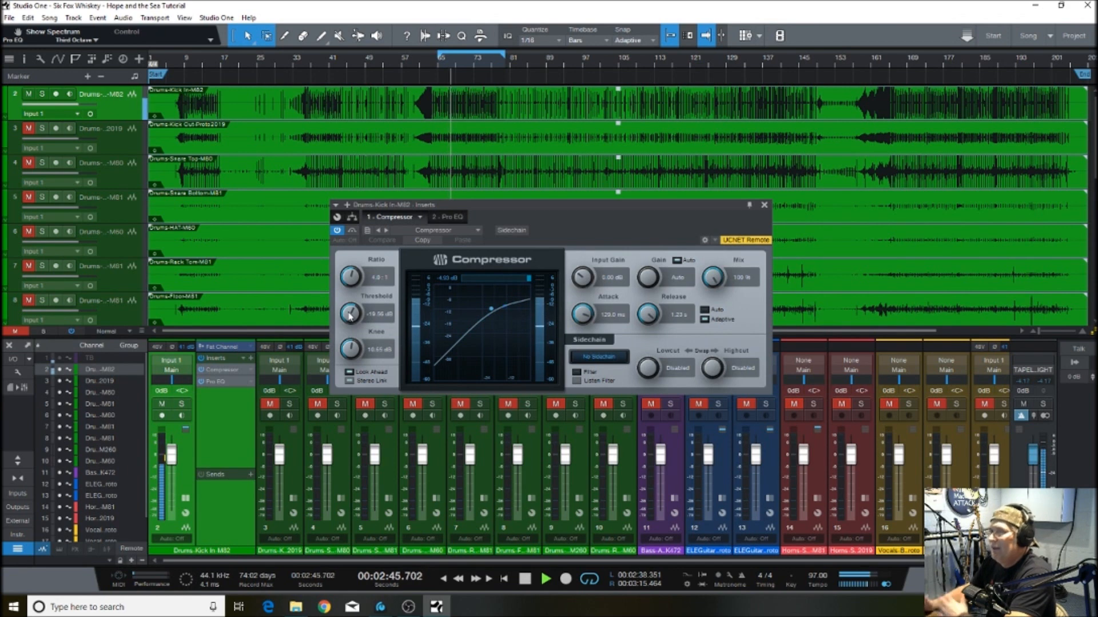
{"action": "left_click_drag", "start_coordinate": [350, 315], "coordinate": [348, 298]}
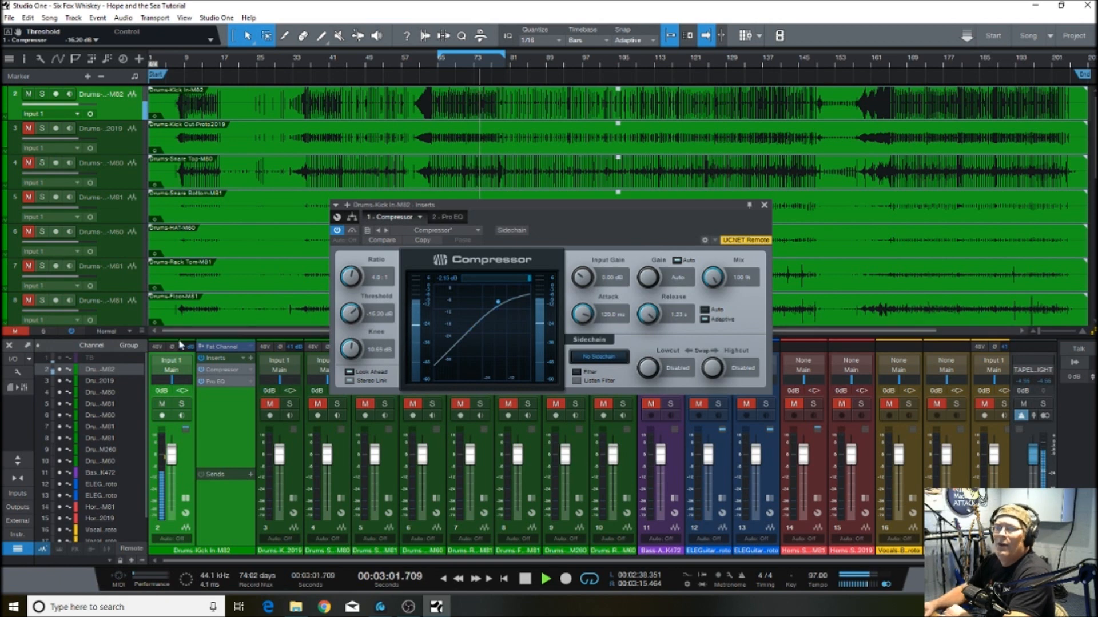
In Kick In's Pro EQ, move the low-frequency boost to about 55.6 Hz and 7.28 dB
{"action": "left_click", "coordinate": [222, 383]}
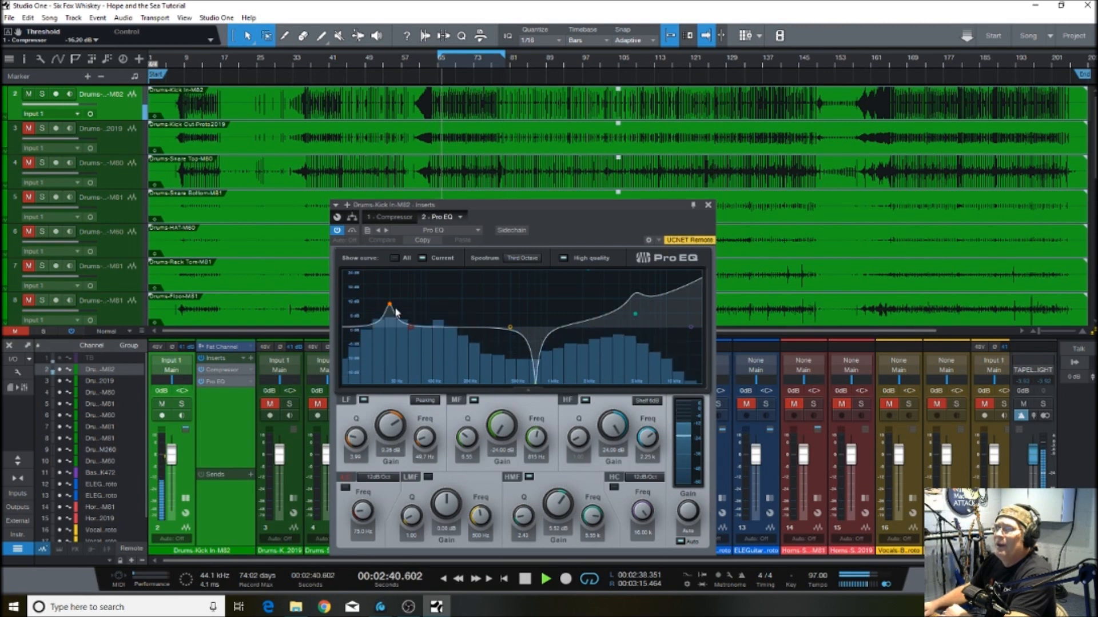
{"action": "mouse_move", "coordinate": [390, 305]}
{"action": "left_mouse_down"}
{"action": "mouse_move", "coordinate": [359, 310]}
{"action": "mouse_move", "coordinate": [397, 313]}
{"action": "left_mouse_up"}
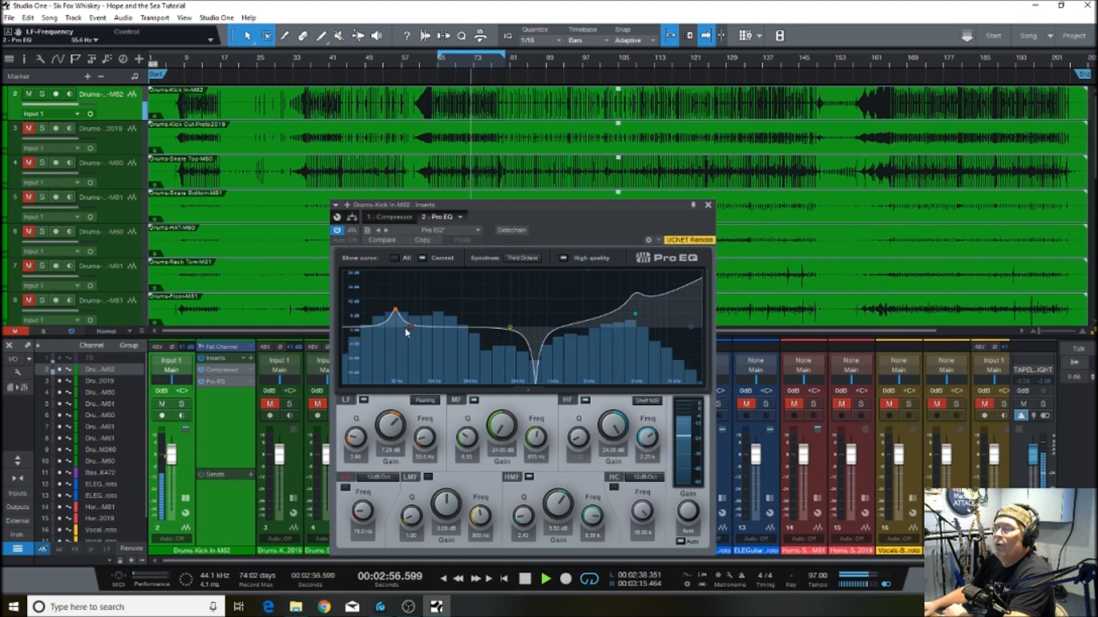
{"action": "left_click_drag", "start_coordinate": [412, 328], "coordinate": [366, 338]}
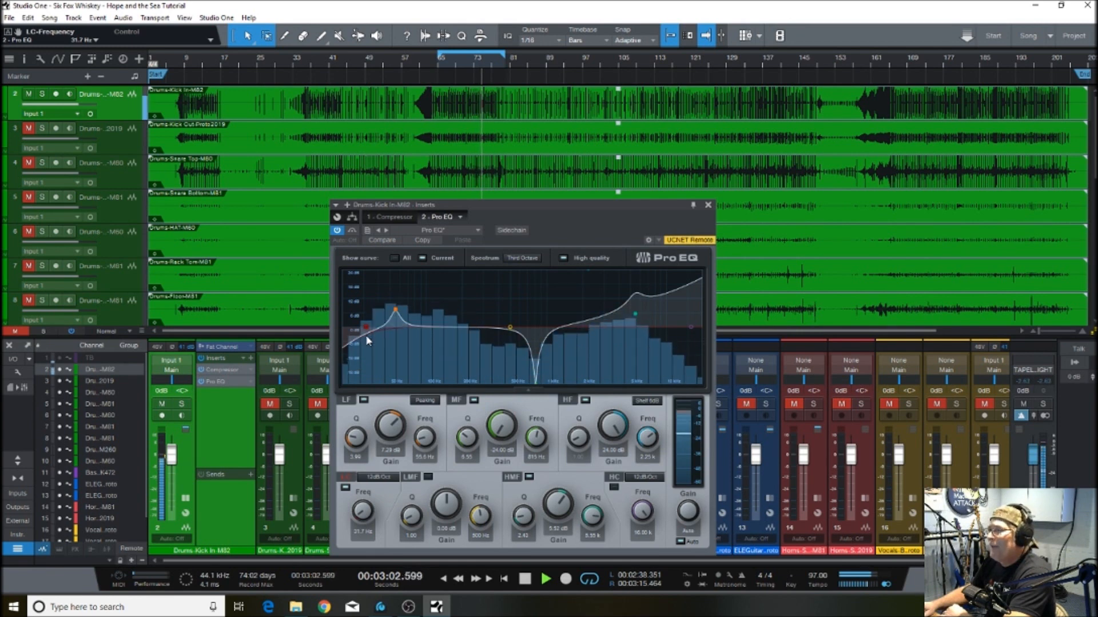
{"action": "left_click_drag", "start_coordinate": [367, 337], "coordinate": [377, 329]}
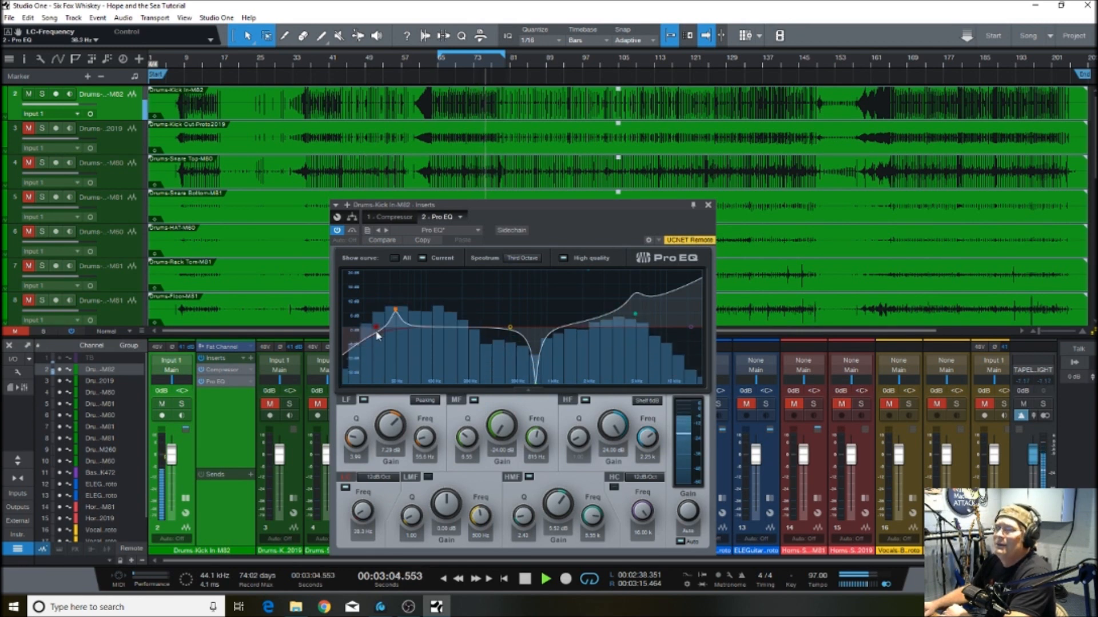
{"action": "double_click", "coordinate": [377, 329]}
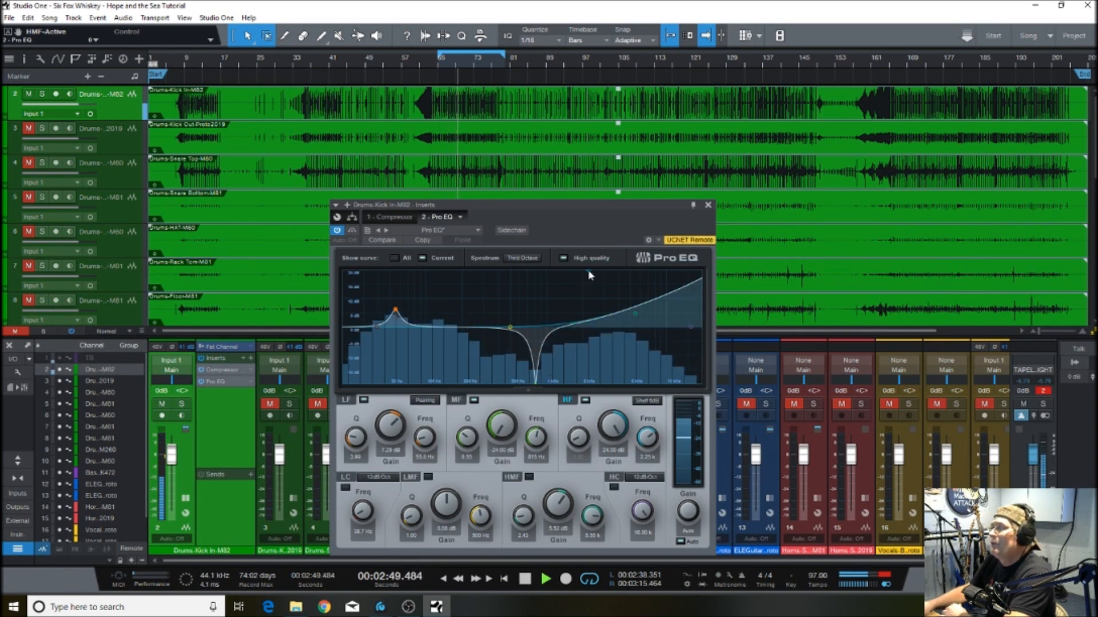
Enable the Pro EQ's HMF band, set its gain to about 3.53 dB, and close the plug-in window
{"action": "left_click", "coordinate": [635, 315]}
{"action": "left_click_drag", "start_coordinate": [635, 318], "coordinate": [642, 324]}
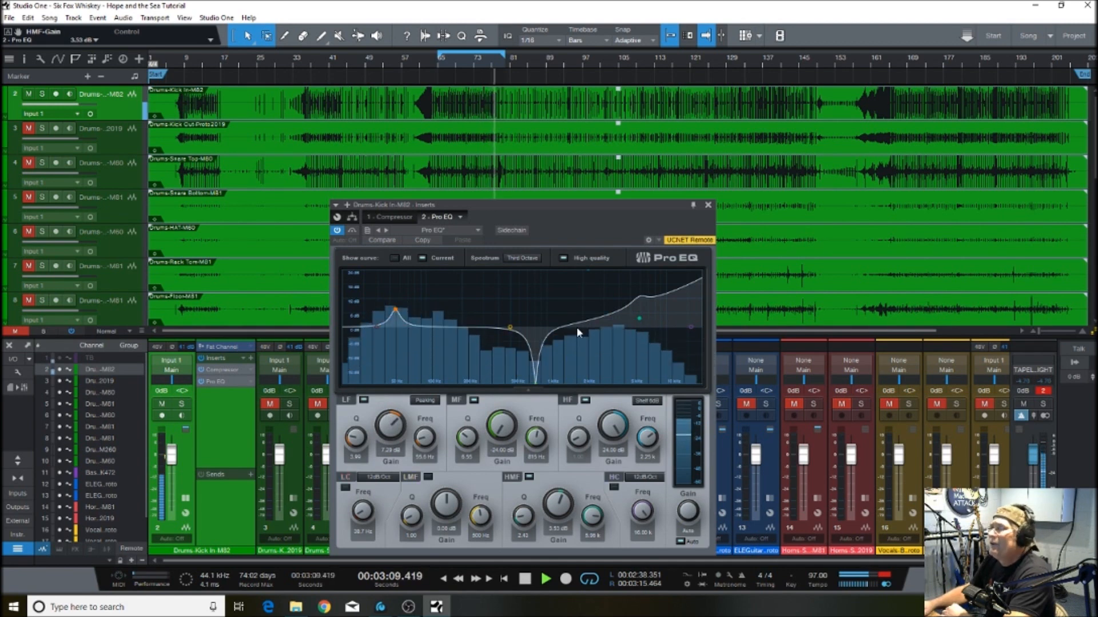
{"action": "left_click", "coordinate": [708, 206]}
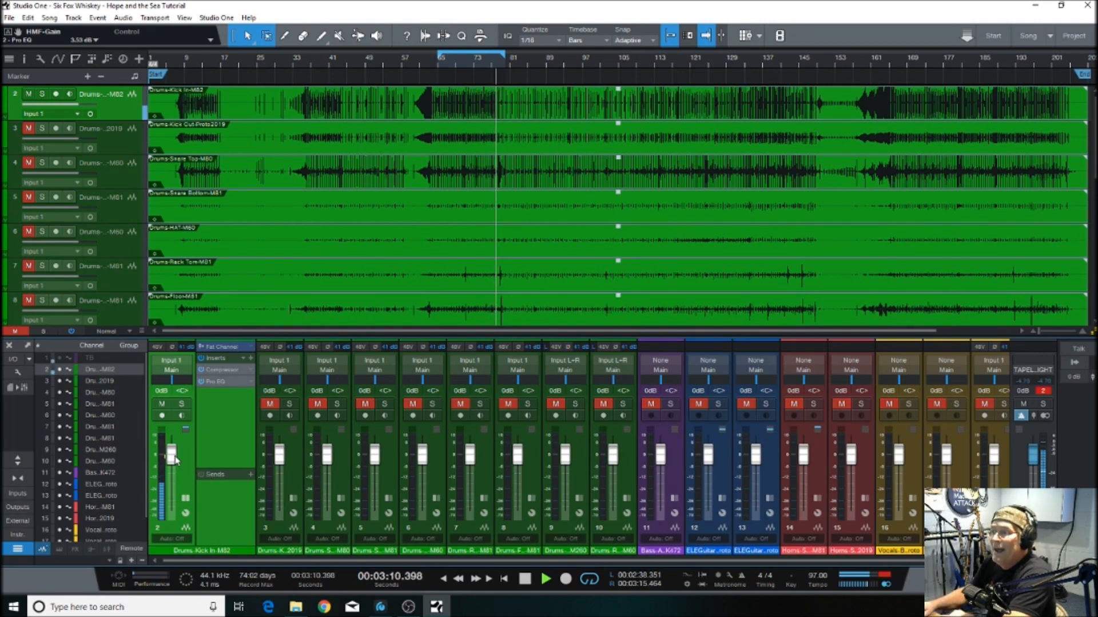
Lower the Kick In channel's volume to -6.7 dB and collapse its inserts and sends section
{"action": "left_click_drag", "start_coordinate": [175, 459], "coordinate": [176, 469]}
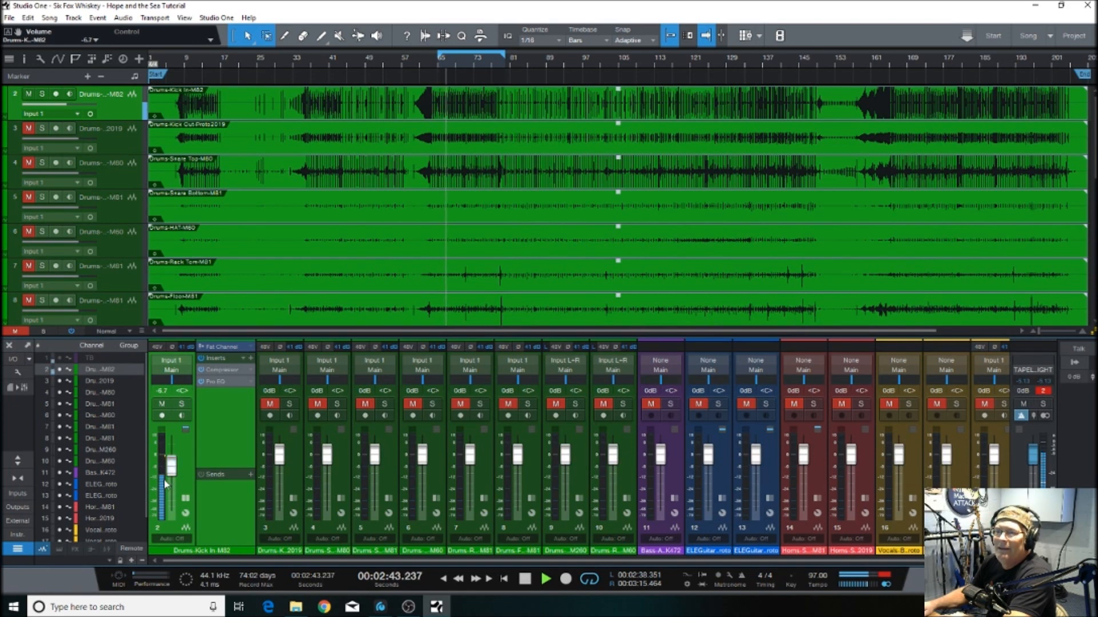
{"action": "mouse_move", "coordinate": [164, 478]}
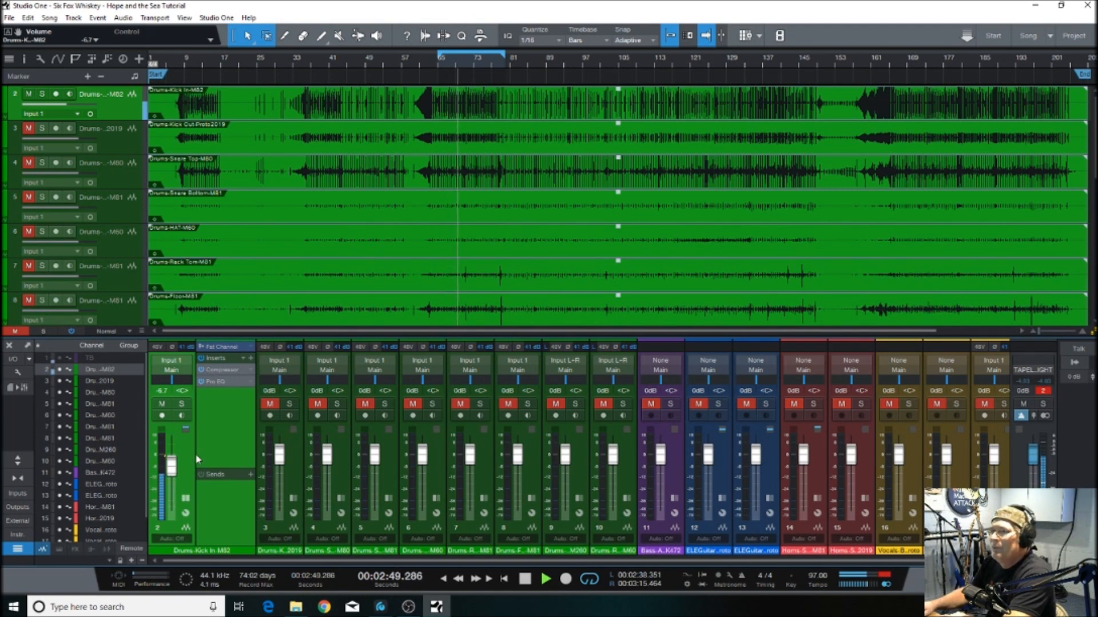
{"action": "left_click", "coordinate": [187, 500]}
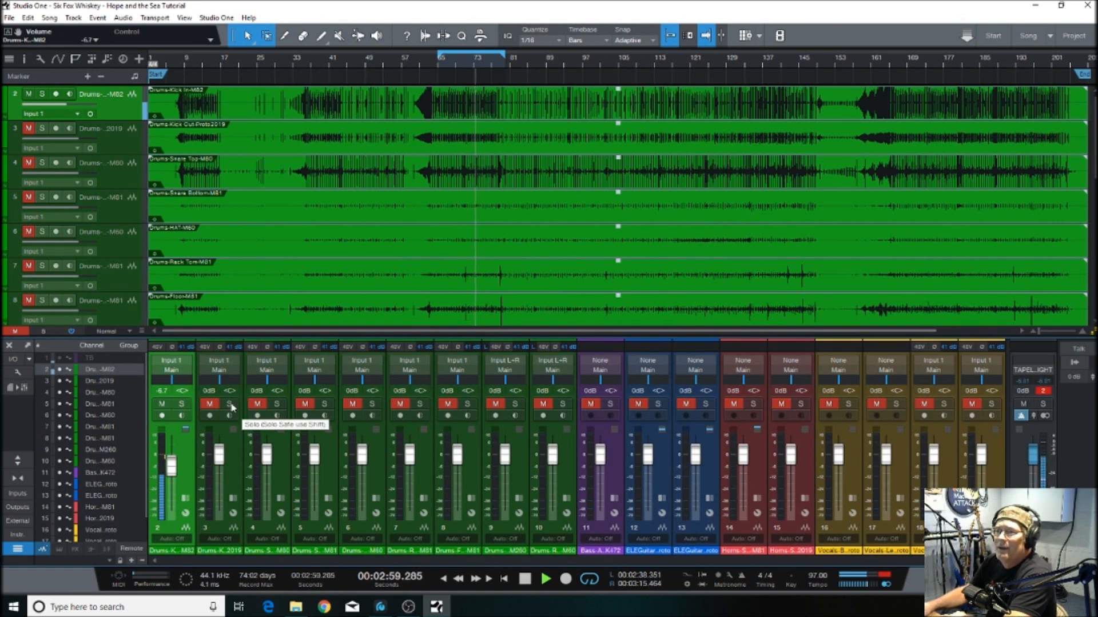
Expand the Kick Out channel, solo and unmute it, and mute Kick In
{"action": "left_click", "coordinate": [235, 499]}
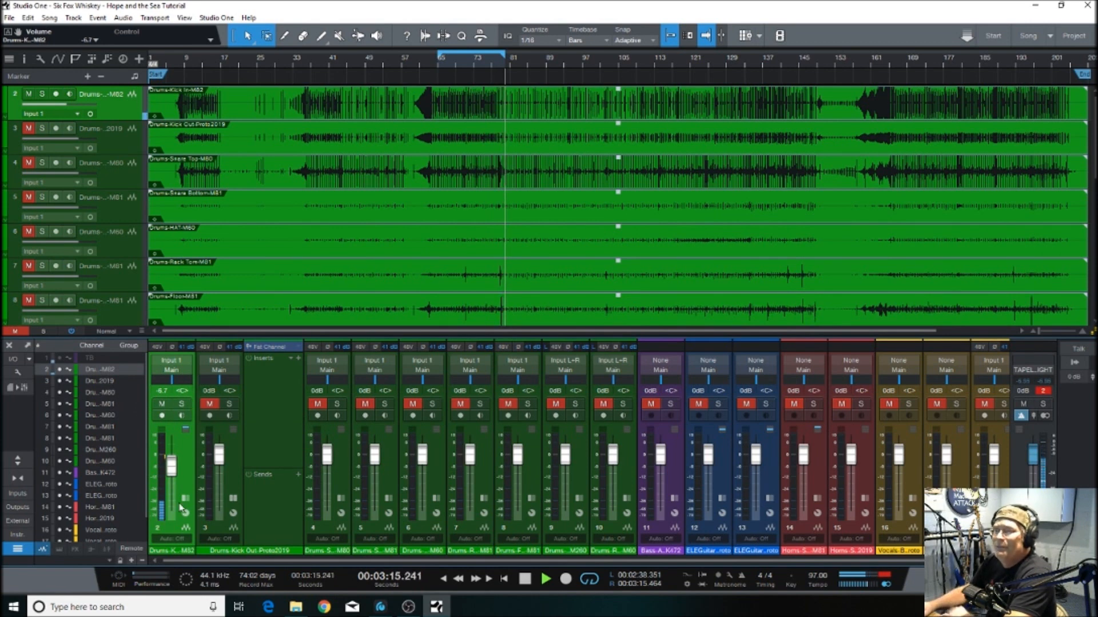
{"action": "left_click", "coordinate": [231, 404]}
{"action": "left_click", "coordinate": [209, 404]}
{"action": "left_click", "coordinate": [161, 404]}
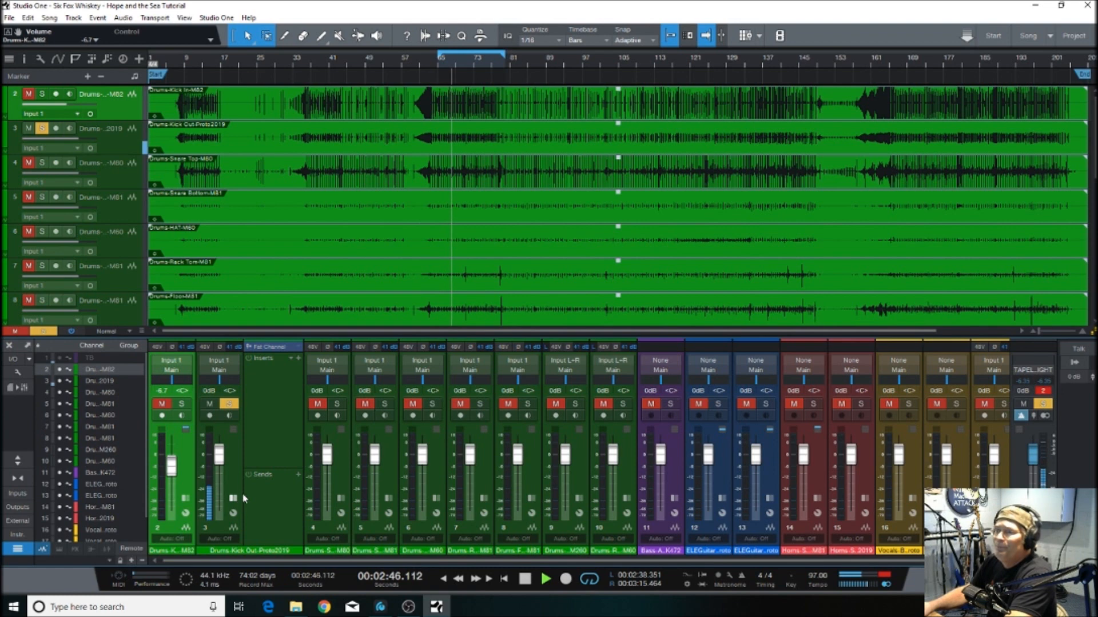
Load the Deep Kick preset from the Drums FX chains onto the Kick Out channel's inserts
{"action": "left_click", "coordinate": [291, 358]}
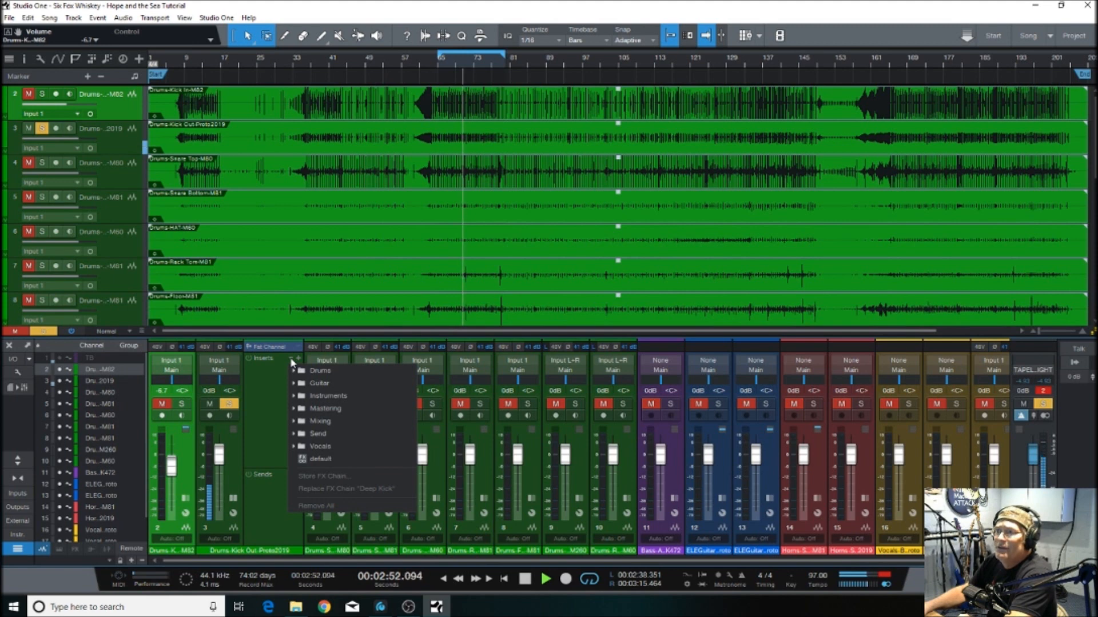
{"action": "left_click", "coordinate": [306, 371]}
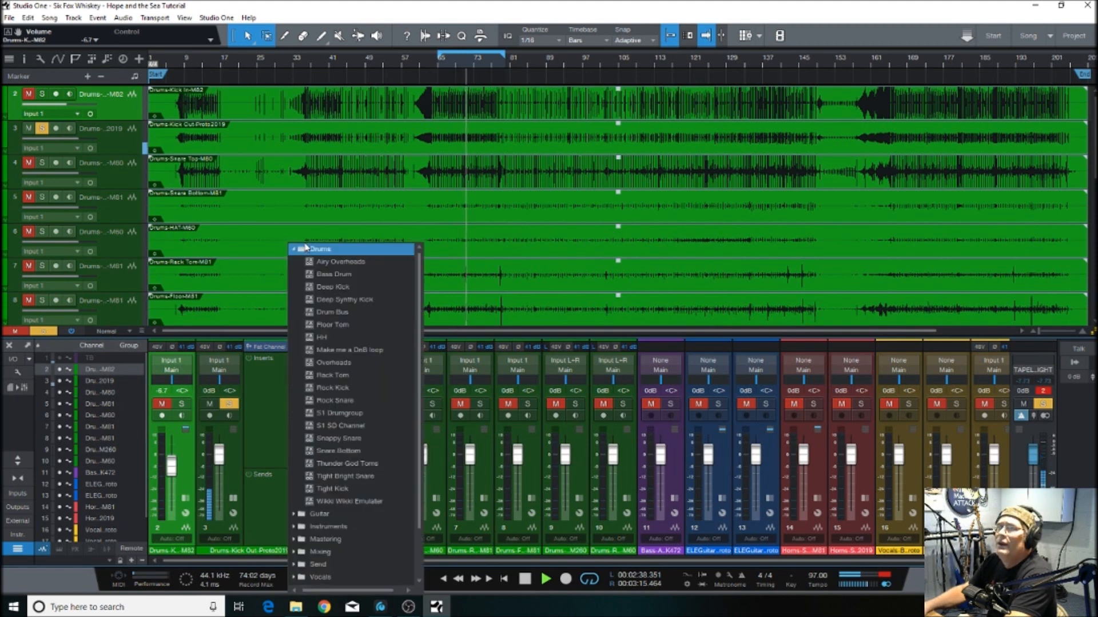
{"action": "left_click", "coordinate": [324, 291]}
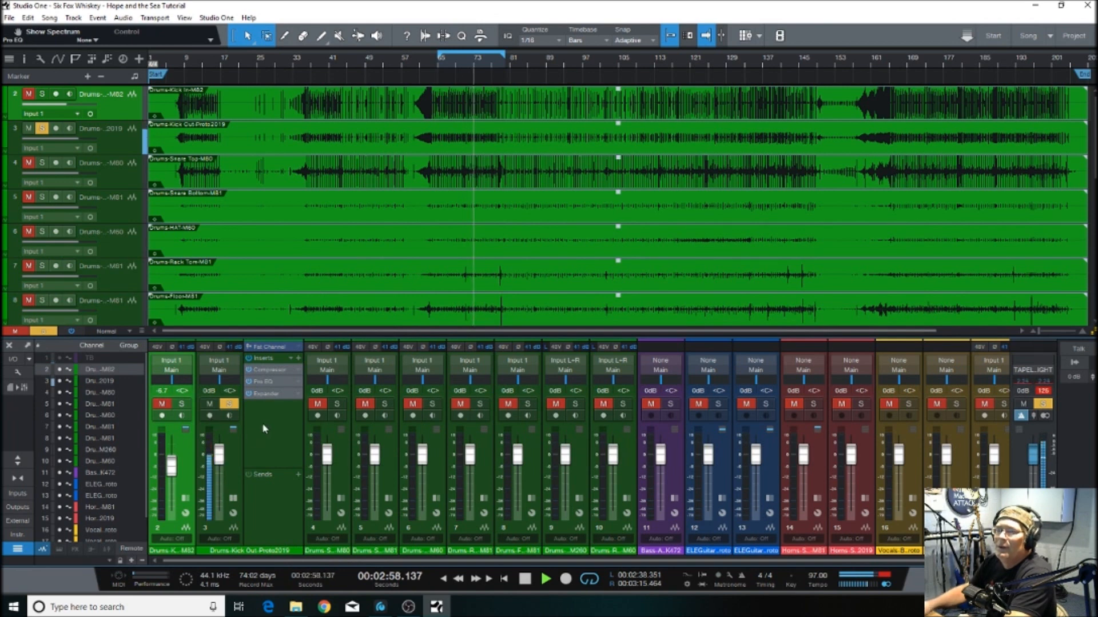
Lower the Kick Out channel's volume to -8.7 dB and remove the Expander from its inserts
{"action": "left_click_drag", "start_coordinate": [219, 455], "coordinate": [219, 470]}
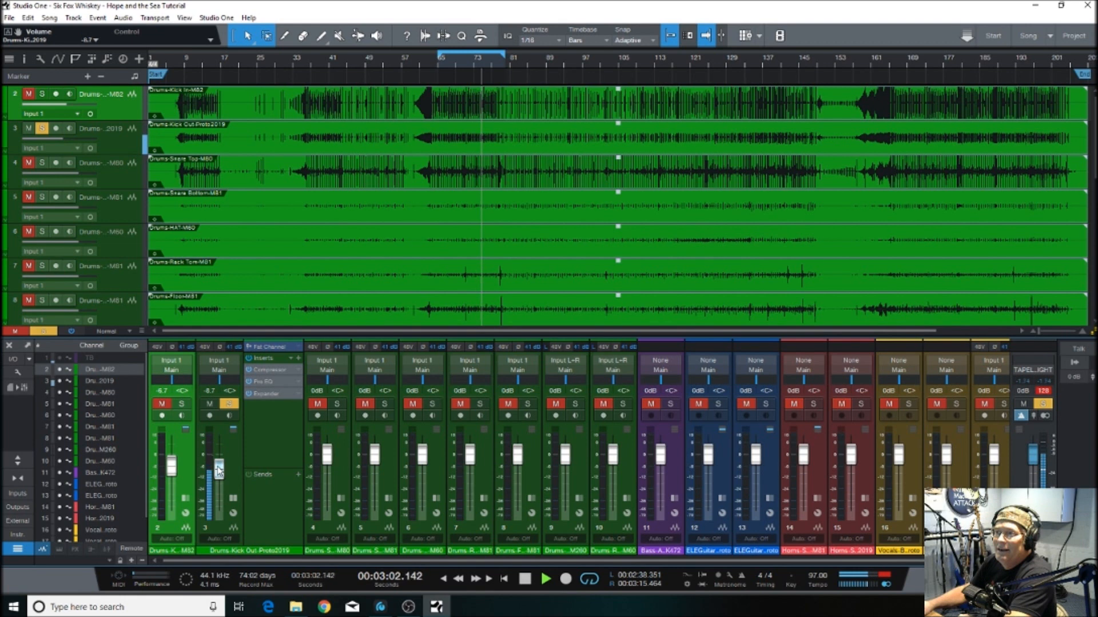
{"action": "right_click", "coordinate": [278, 392]}
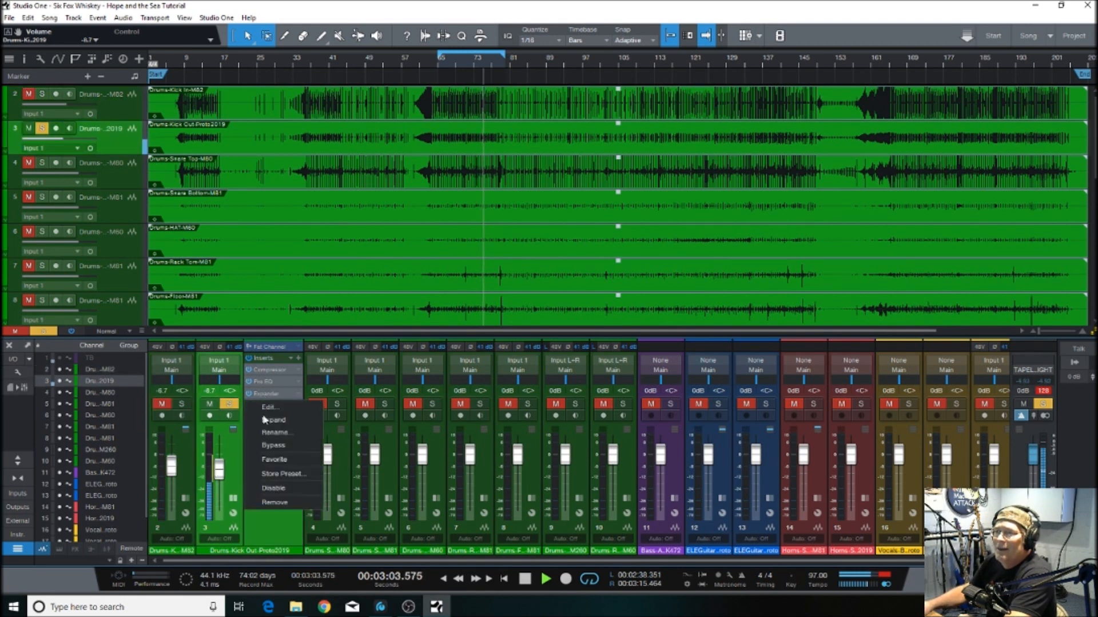
{"action": "left_click", "coordinate": [278, 503]}
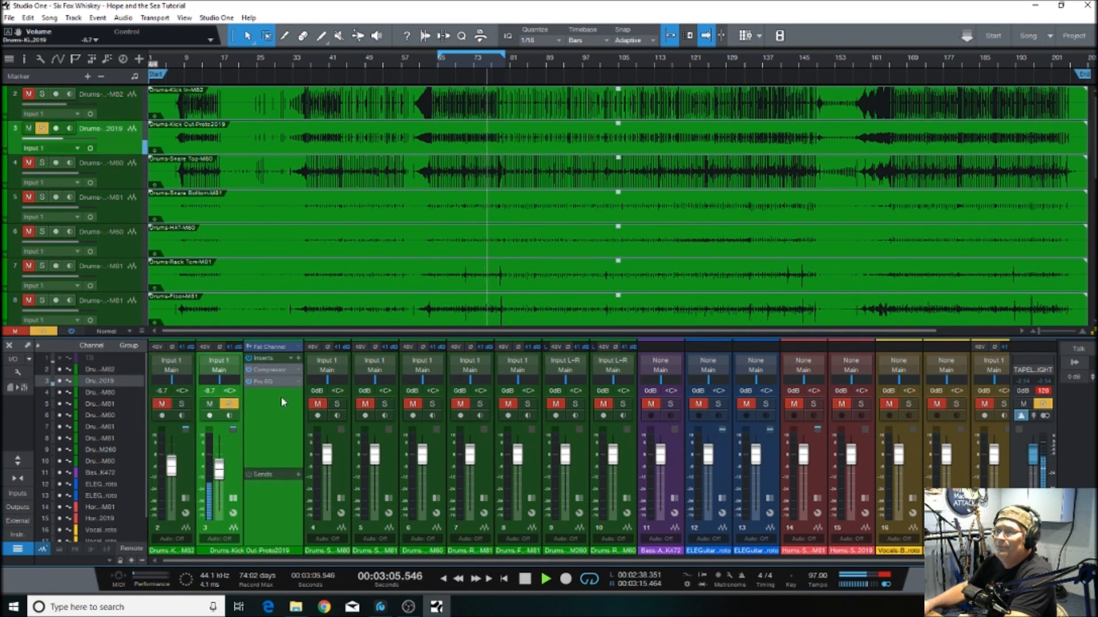
In Kick Out's Compressor, lower the threshold to about -23.46 dB
{"action": "left_click", "coordinate": [266, 369]}
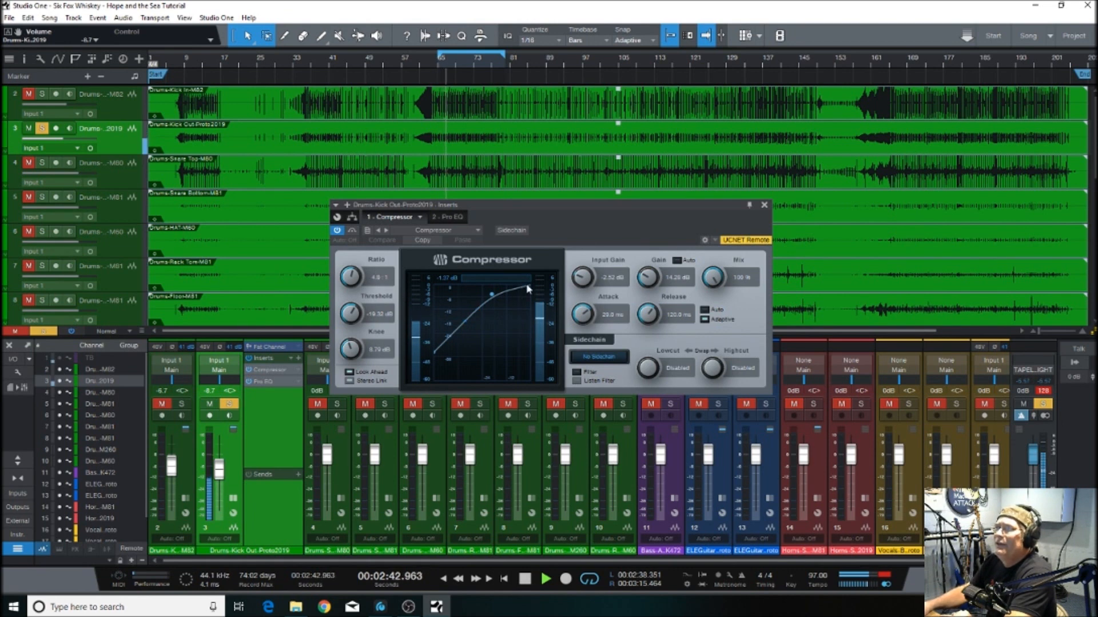
{"action": "left_click_drag", "start_coordinate": [349, 311], "coordinate": [348, 315]}
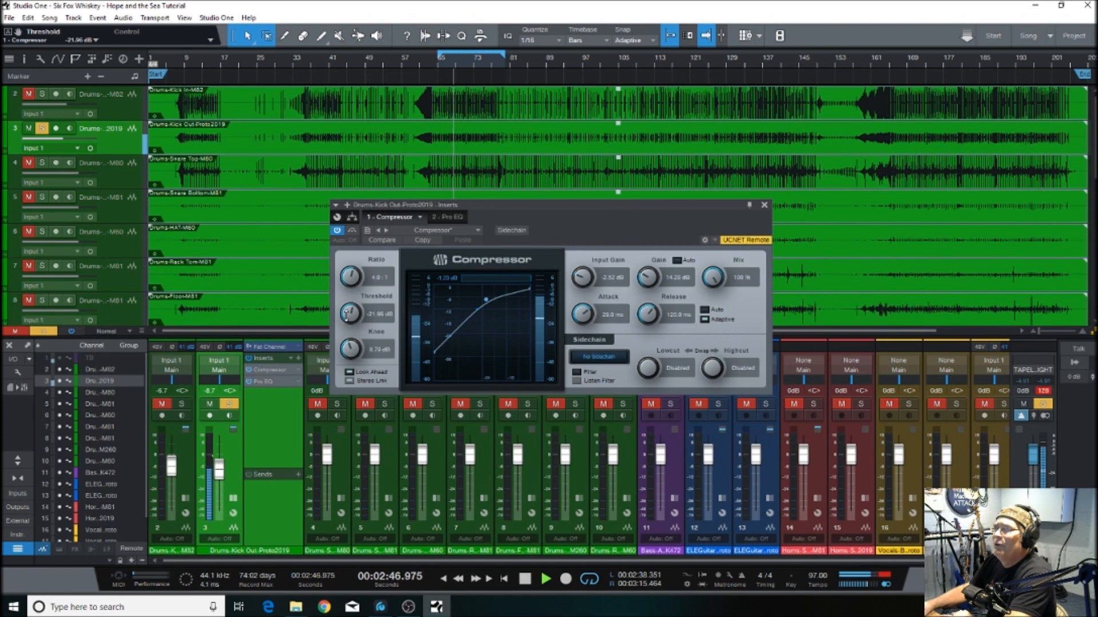
{"action": "left_click_drag", "start_coordinate": [346, 318], "coordinate": [345, 320]}
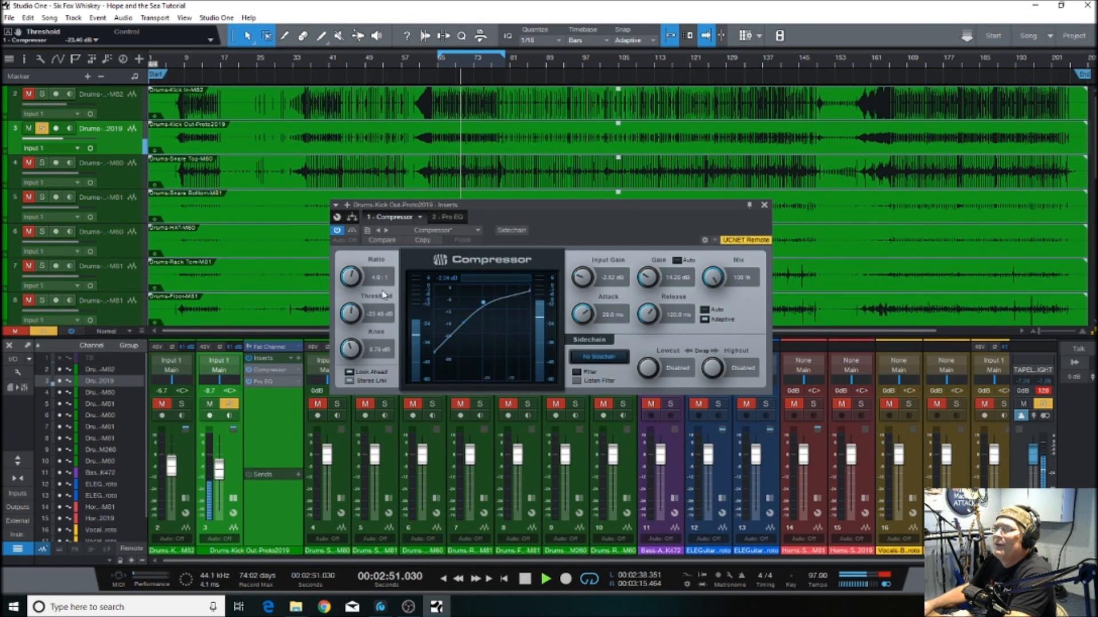
In Kick Out's Pro EQ, show the Third Octave spectrum, disable the MF band and high-cut filter, and close the plug-in window
{"action": "left_click", "coordinate": [272, 383]}
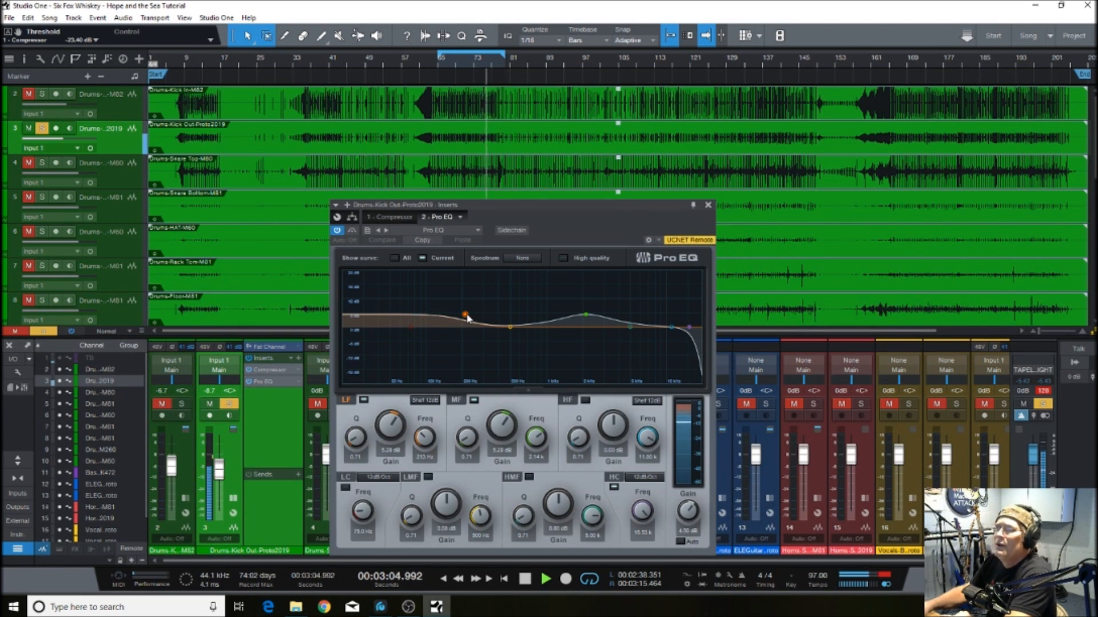
{"action": "double_click", "coordinate": [586, 316]}
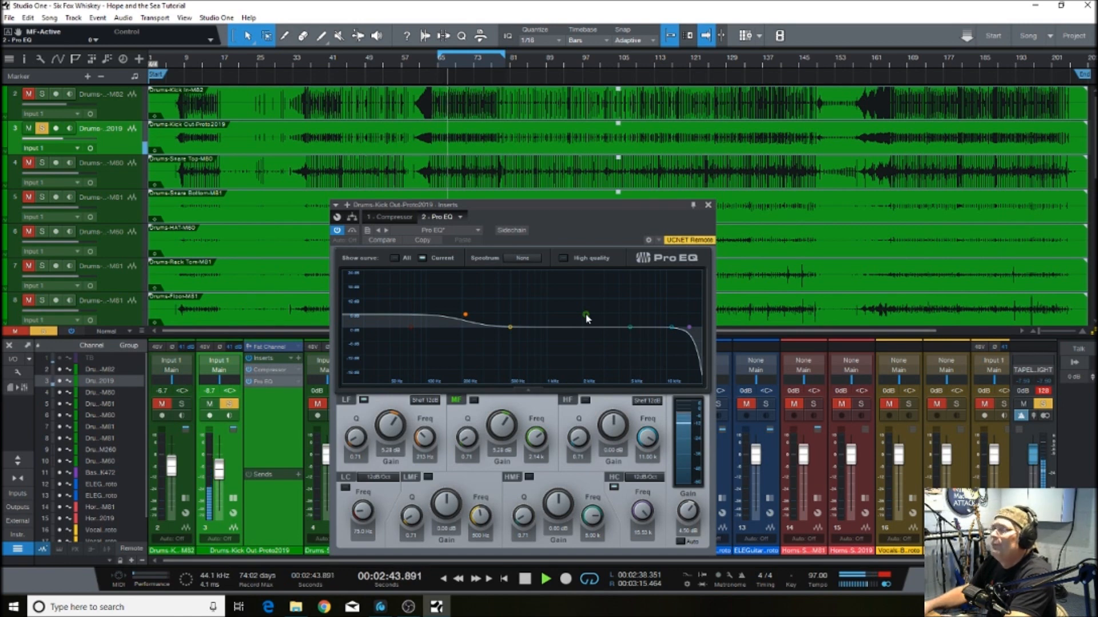
{"action": "left_click", "coordinate": [523, 258]}
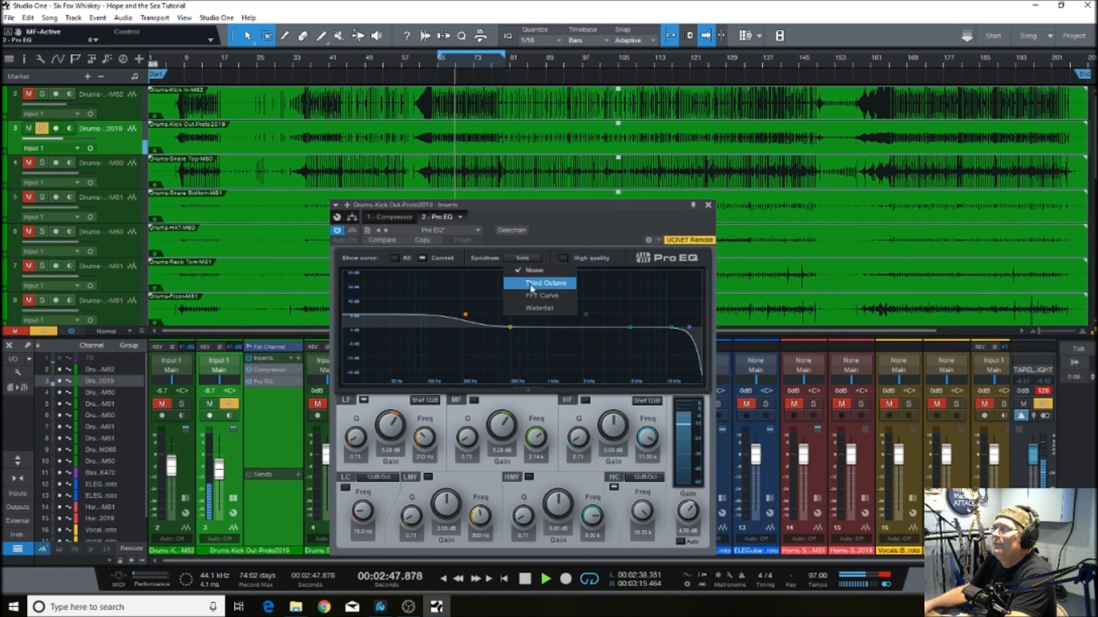
{"action": "left_click", "coordinate": [544, 283]}
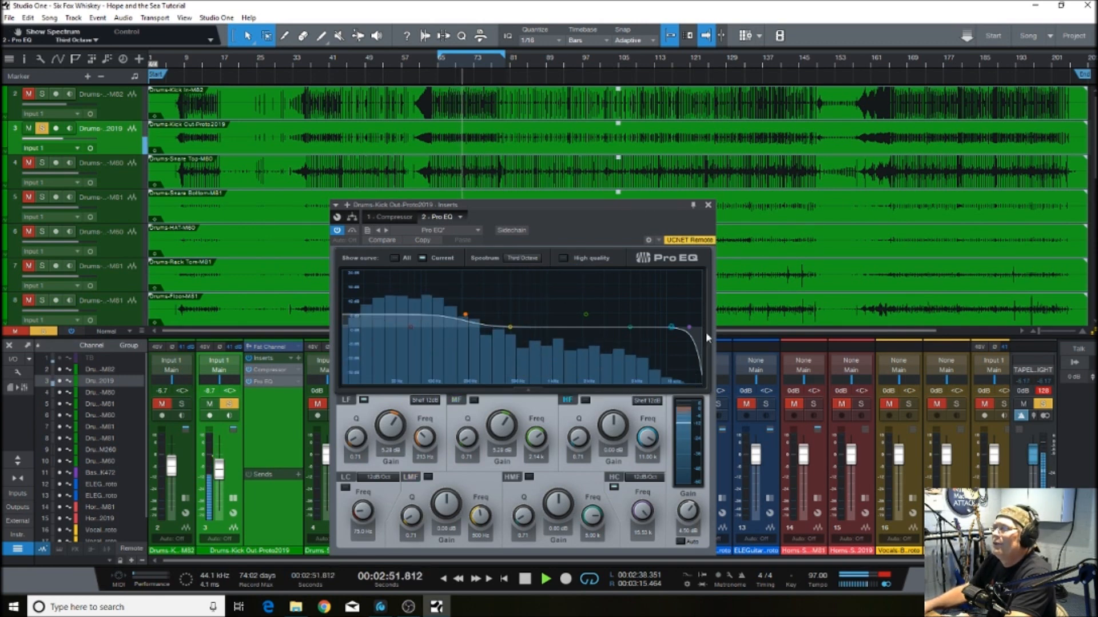
{"action": "double_click", "coordinate": [689, 327]}
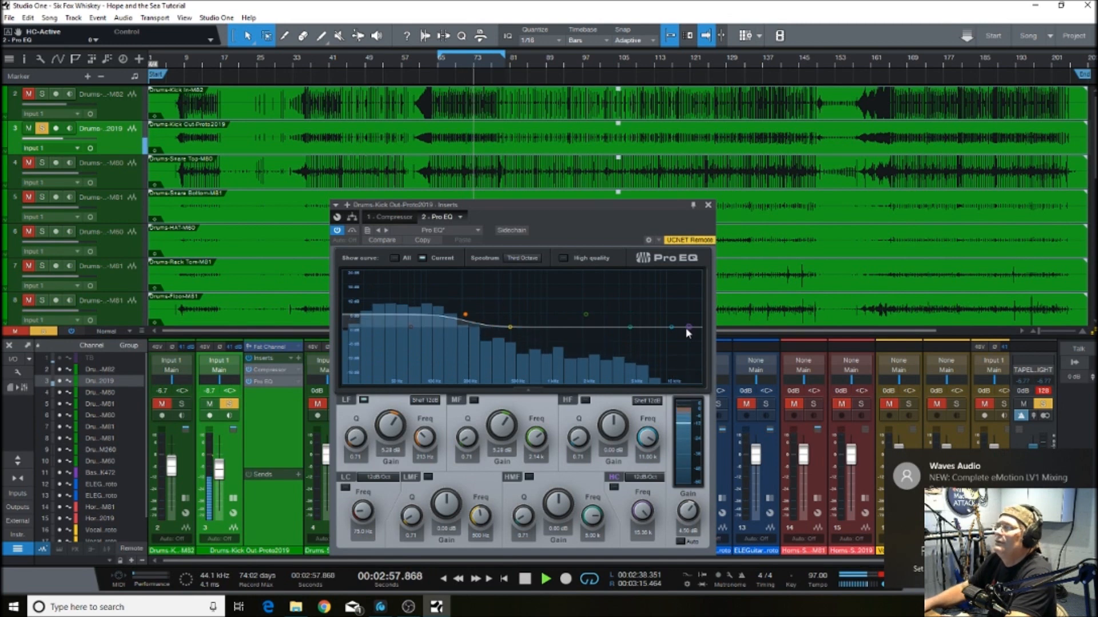
{"action": "left_click", "coordinate": [708, 204]}
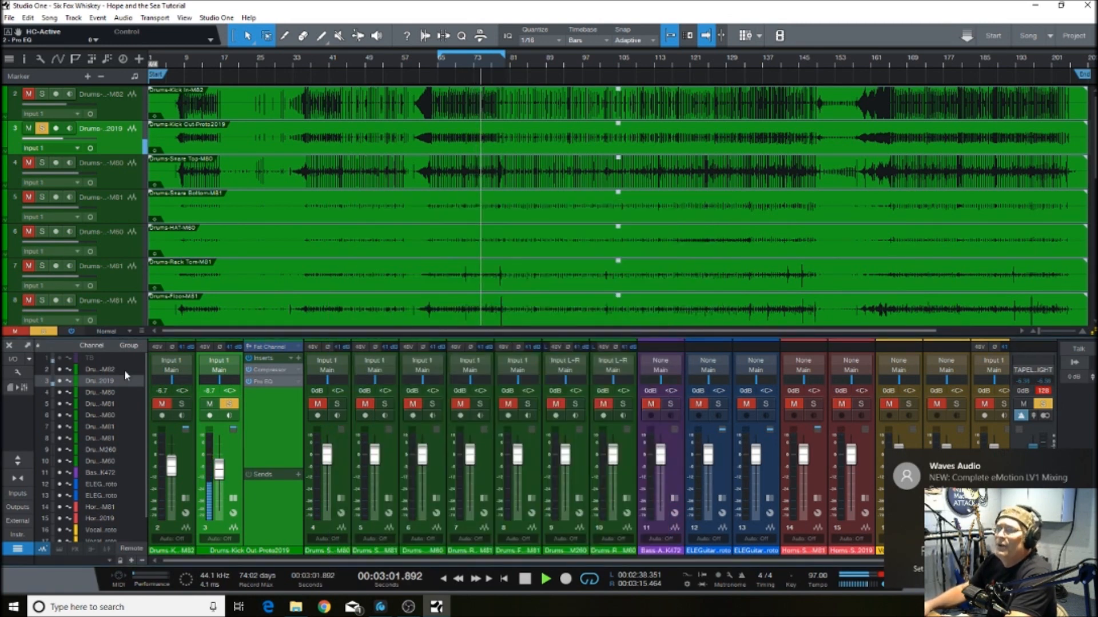
Pull Kick Out's volume down, unmute and solo Kick In, and blend Kick Out back in at -9.3 dB
{"action": "left_click_drag", "start_coordinate": [219, 476], "coordinate": [218, 506]}
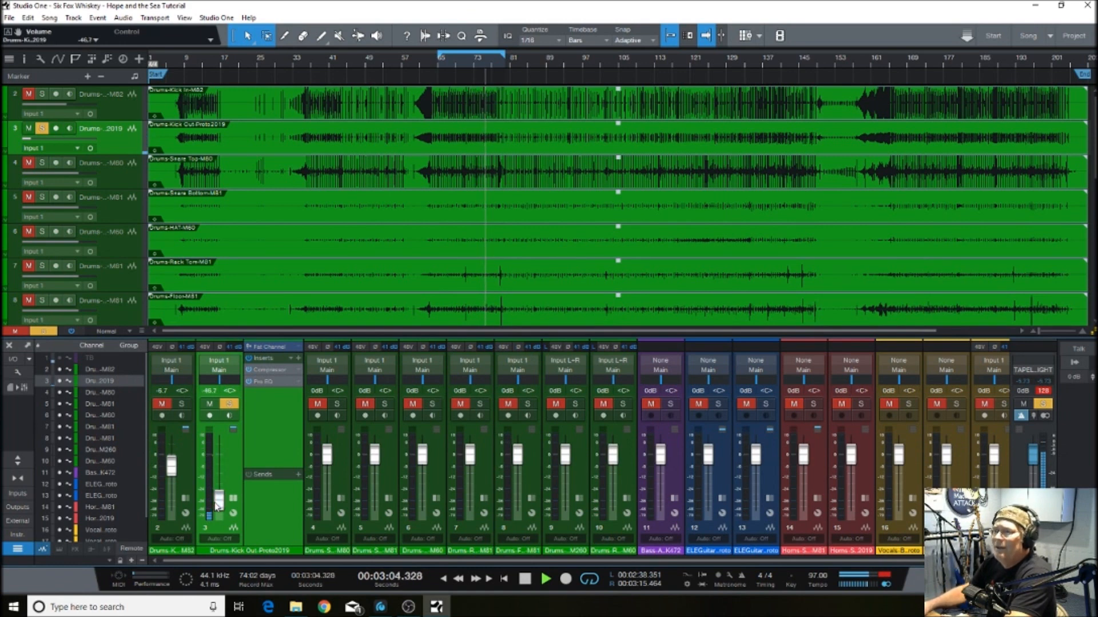
{"action": "left_click", "coordinate": [163, 404]}
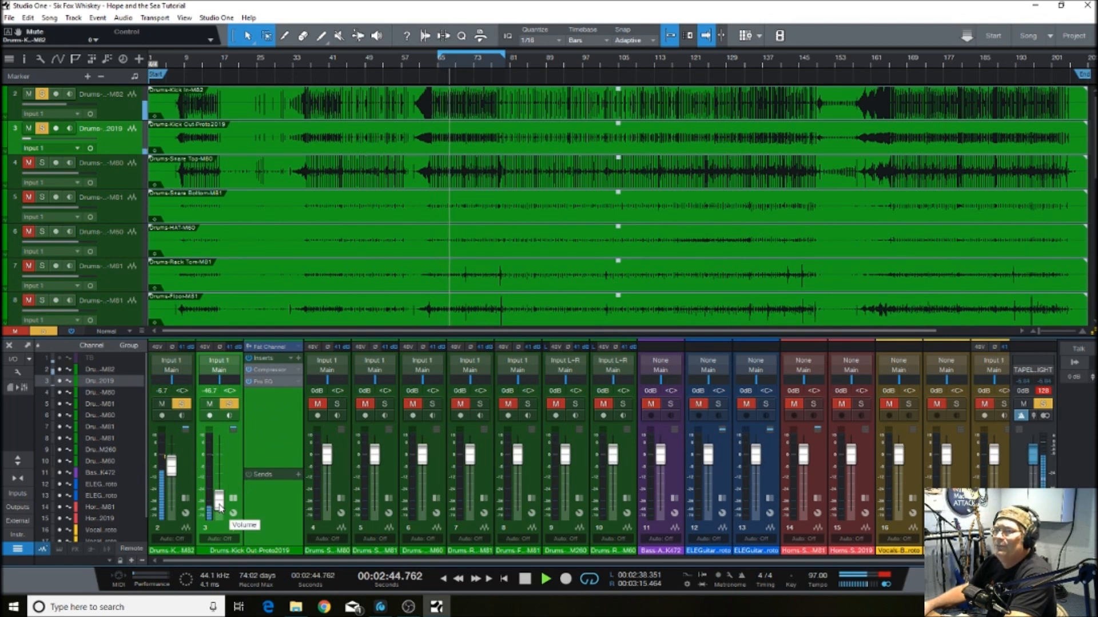
{"action": "left_click", "coordinate": [219, 507]}
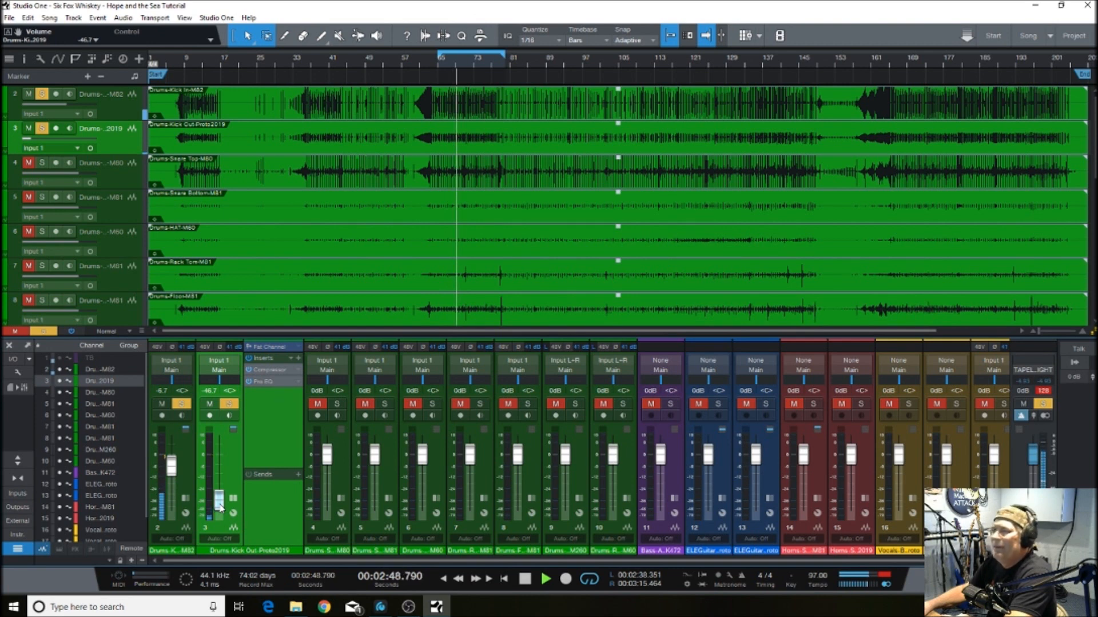
{"action": "left_click_drag", "start_coordinate": [219, 506], "coordinate": [223, 479]}
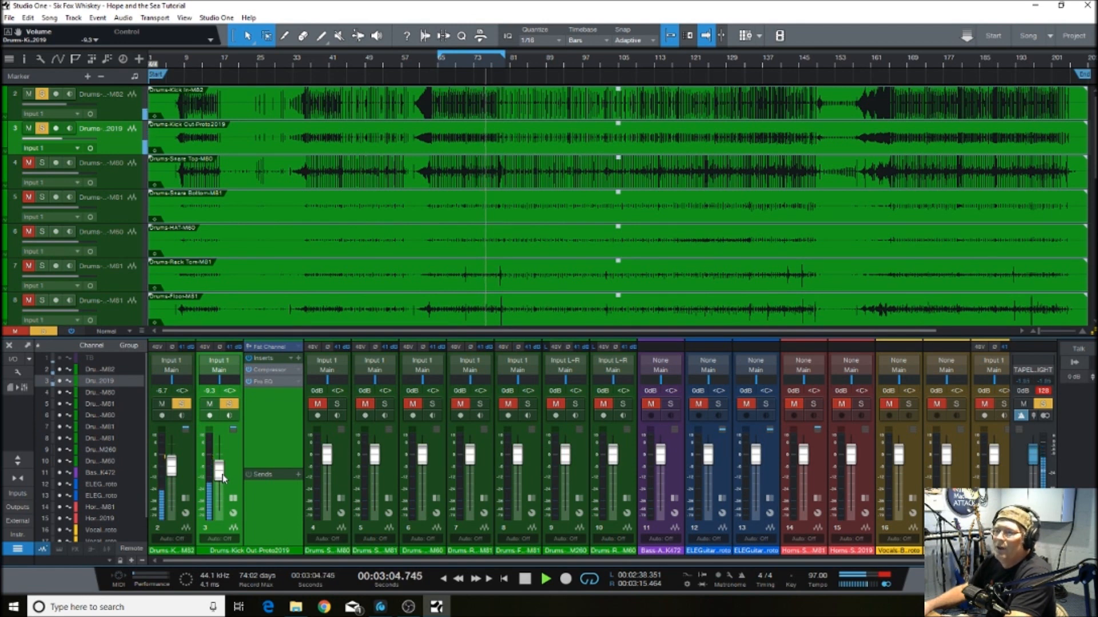
In Kick Out's Pro EQ, enable the low-cut filter at about 23.8 Hz with a 48 dB/Oct slope, and close the window
{"action": "left_click", "coordinate": [269, 371]}
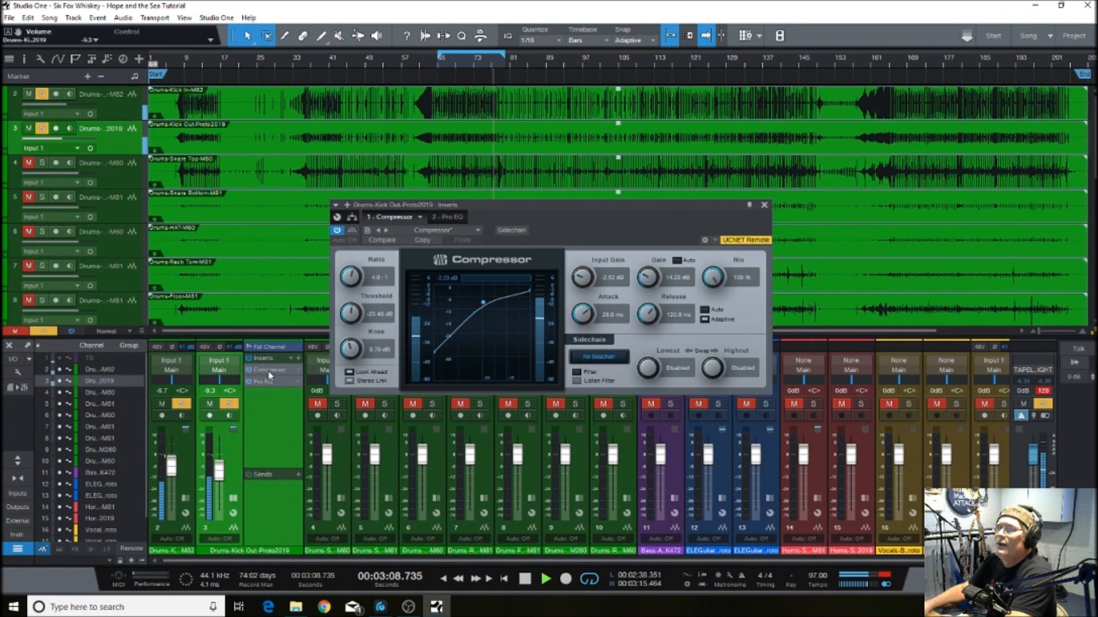
{"action": "left_click", "coordinate": [266, 383]}
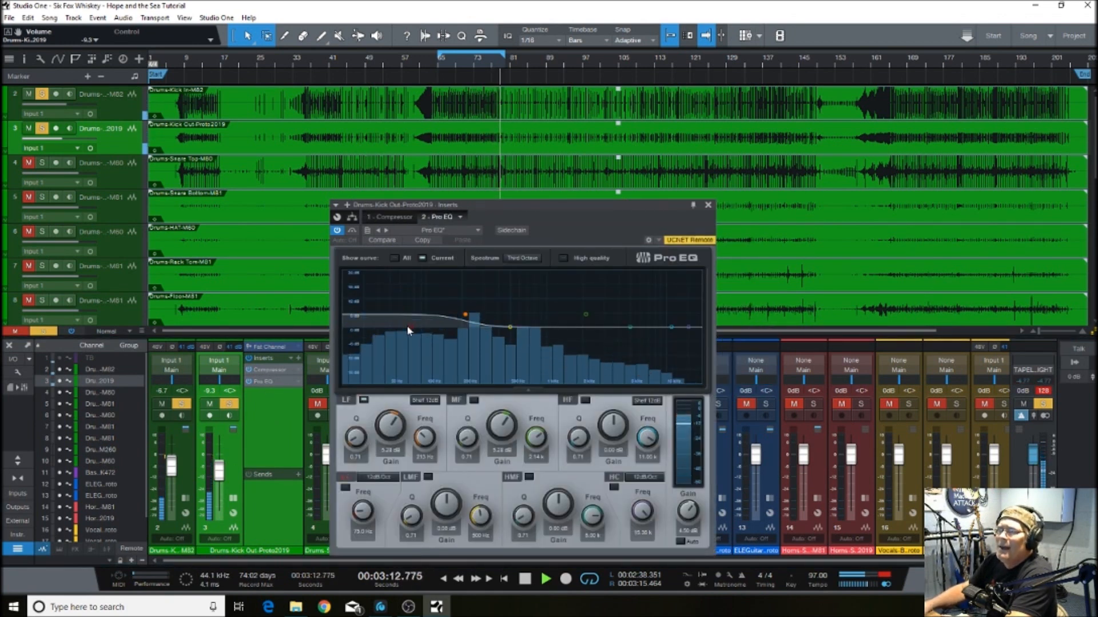
{"action": "left_click_drag", "start_coordinate": [410, 327], "coordinate": [357, 331]}
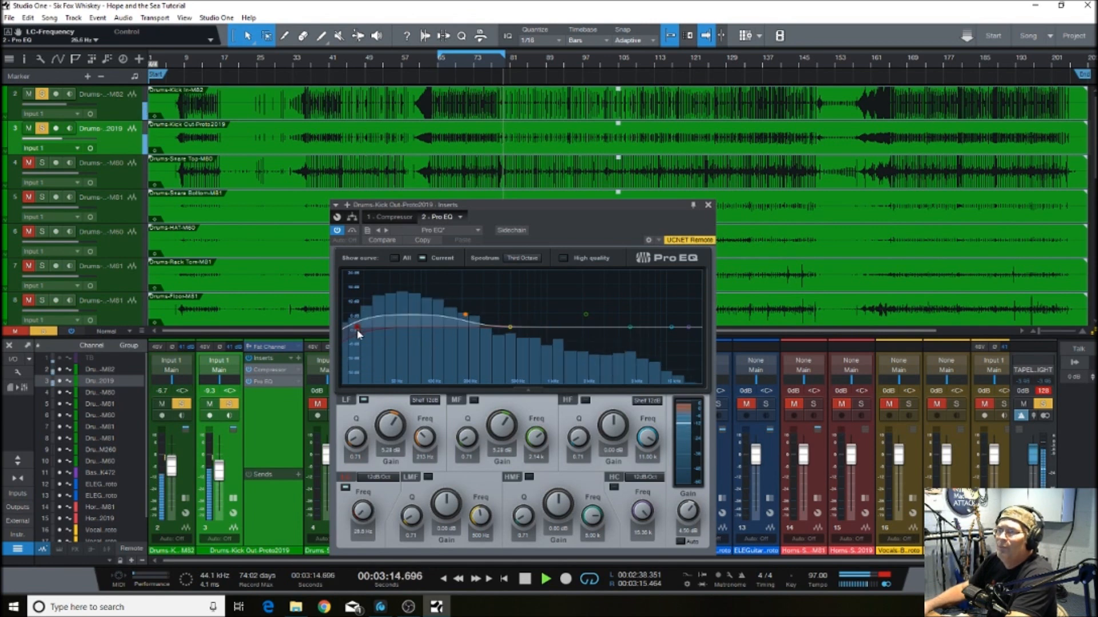
{"action": "left_click", "coordinate": [371, 477]}
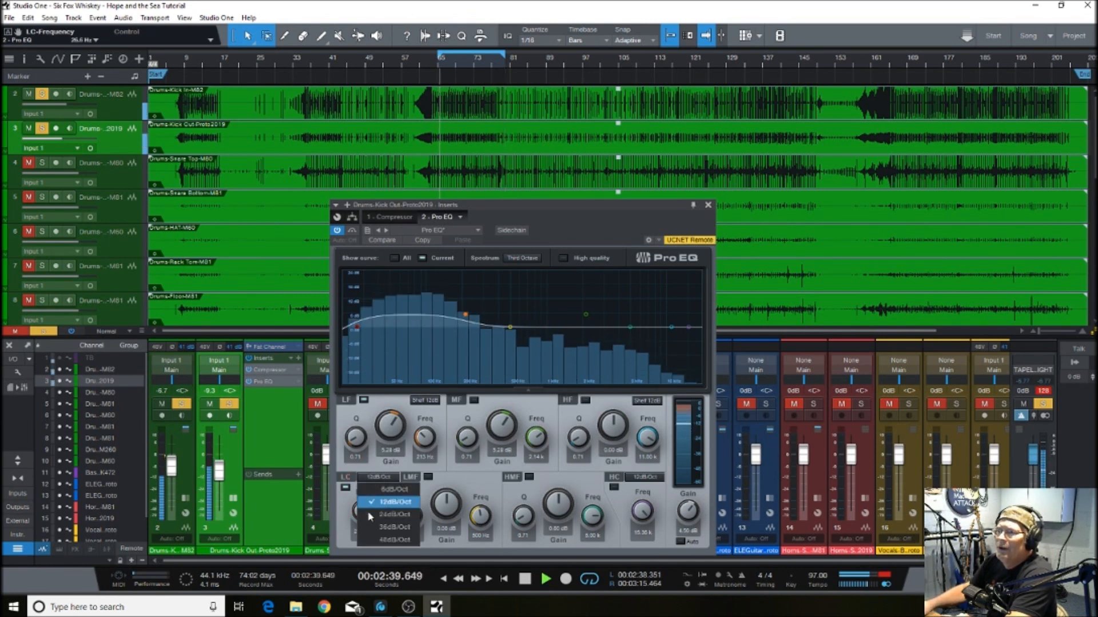
{"action": "left_click", "coordinate": [382, 541]}
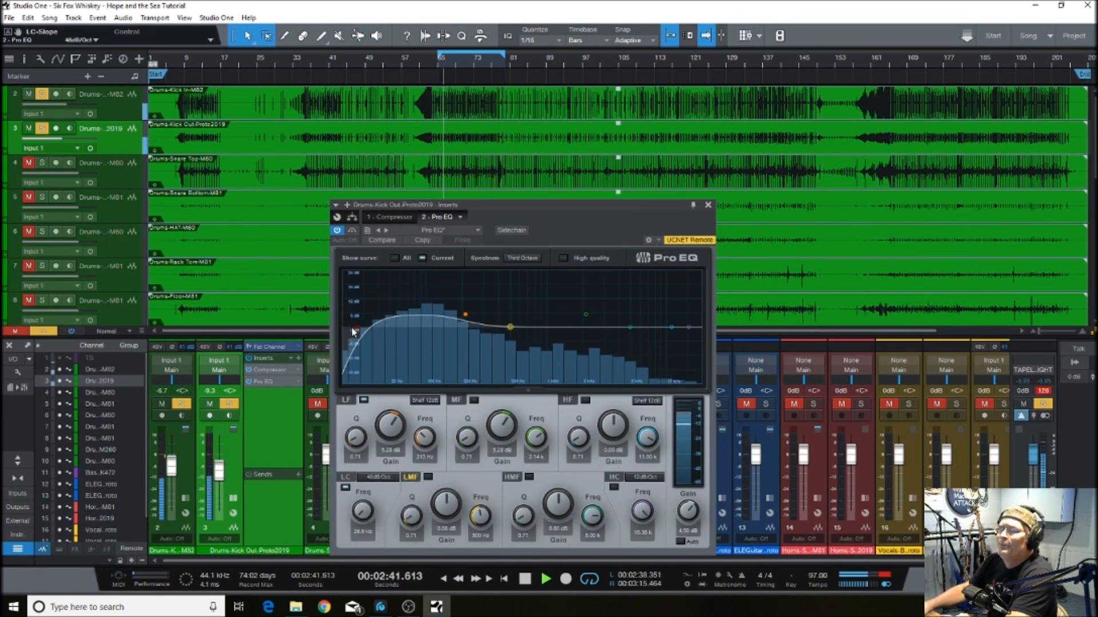
{"action": "mouse_move", "coordinate": [357, 329]}
{"action": "left_mouse_down"}
{"action": "mouse_move", "coordinate": [346, 342]}
{"action": "mouse_move", "coordinate": [362, 332]}
{"action": "left_mouse_up"}
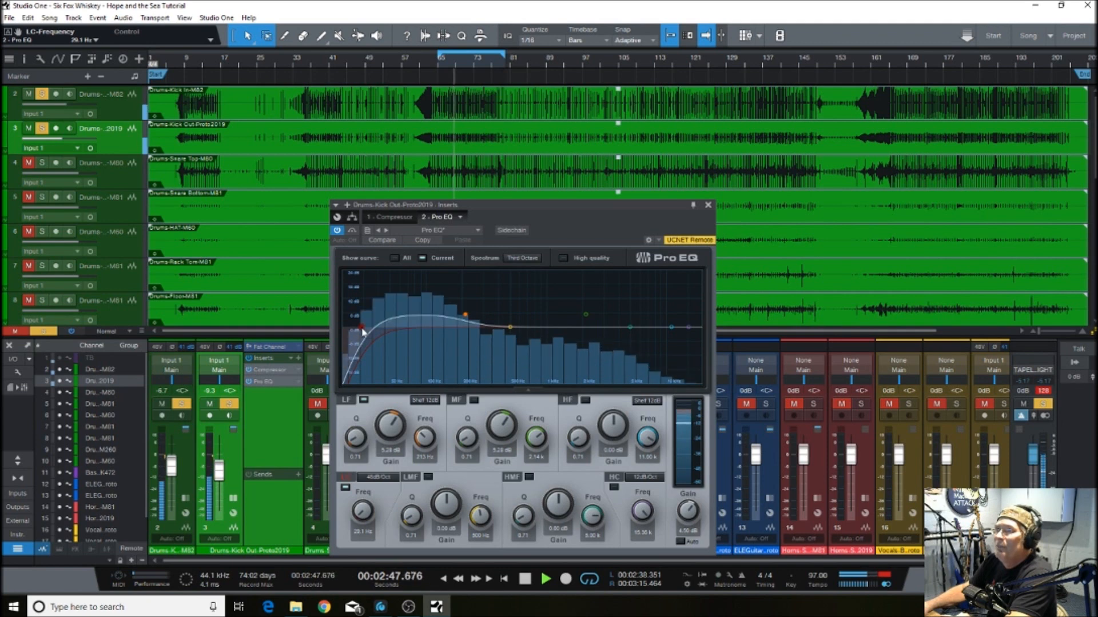
{"action": "left_click_drag", "start_coordinate": [363, 331], "coordinate": [353, 333]}
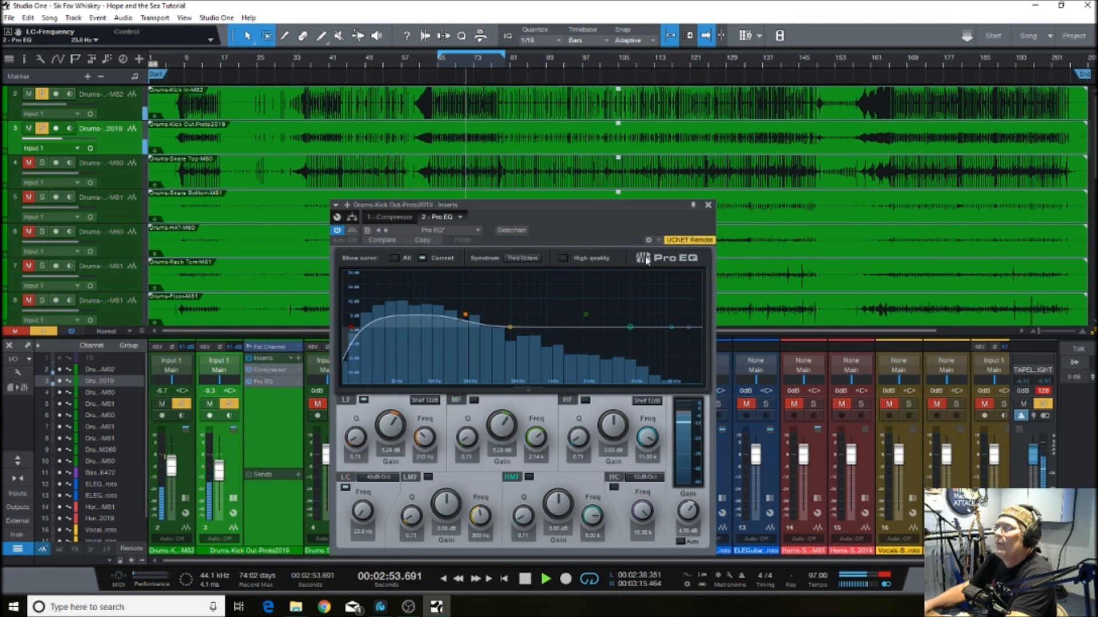
{"action": "left_click", "coordinate": [708, 205]}
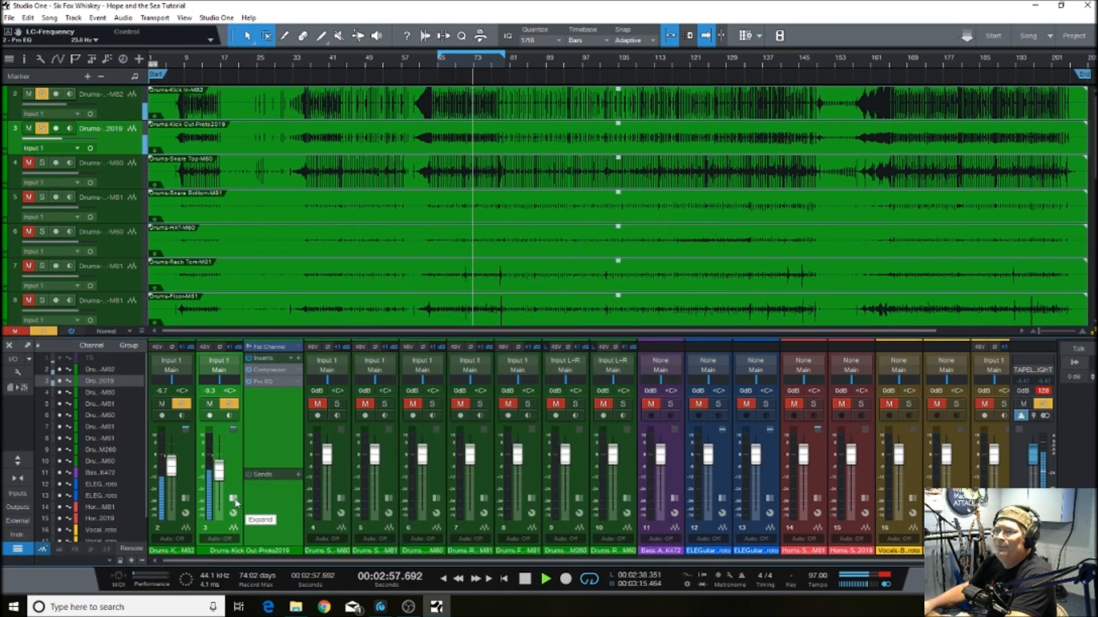
Collapse Kick Out's inserts and sends section, then unsolo both kick channels and keep them unmuted
{"action": "left_click", "coordinate": [234, 499]}
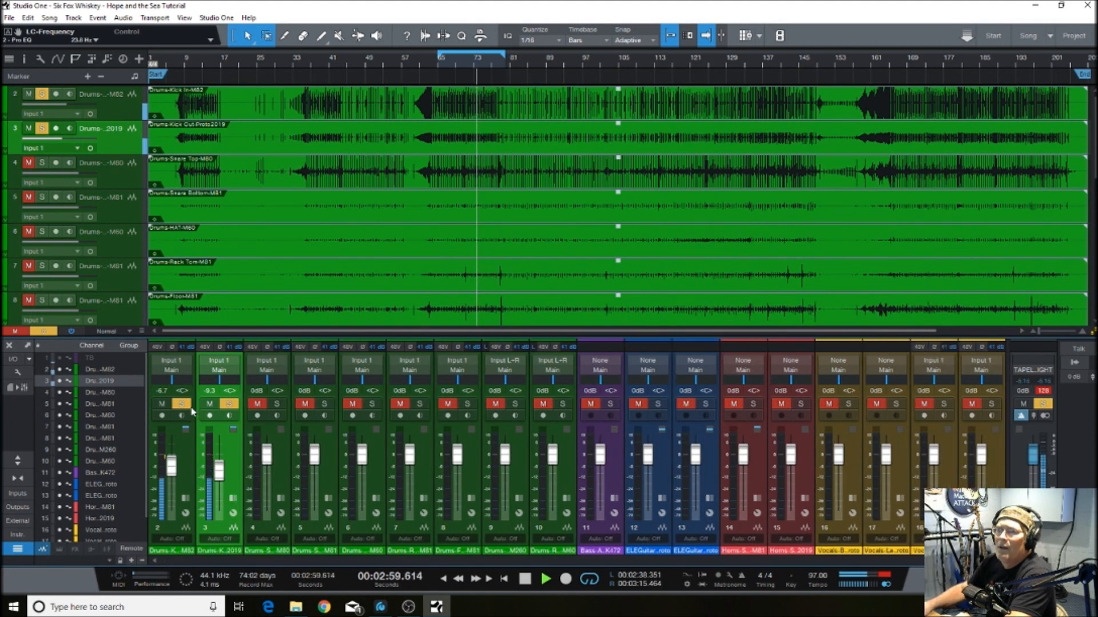
{"action": "left_click", "coordinate": [183, 405]}
{"action": "left_click", "coordinate": [230, 406]}
{"action": "left_click", "coordinate": [209, 403]}
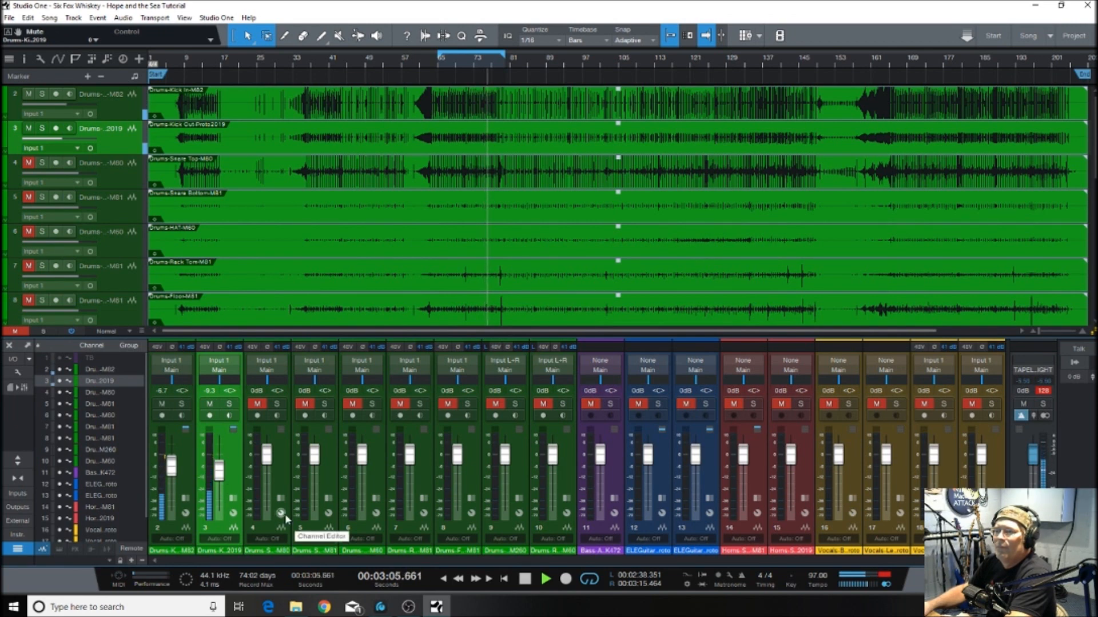
Expand the Snare Top and Snare Bottom channels, and unmute and solo Snare Top
{"action": "left_click", "coordinate": [281, 499]}
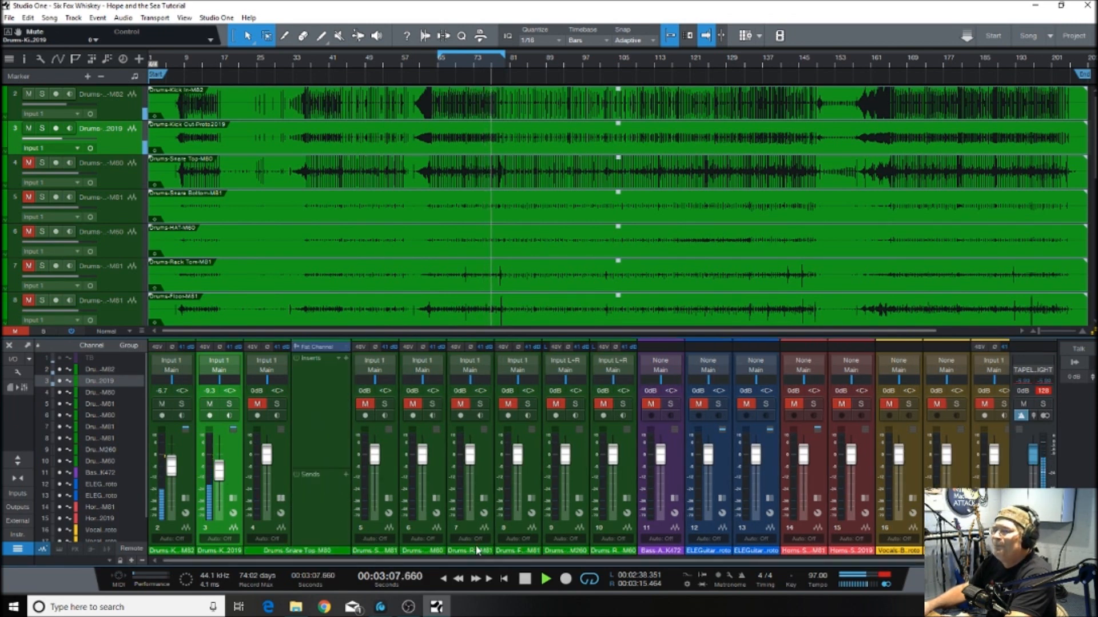
{"action": "left_click", "coordinate": [389, 498]}
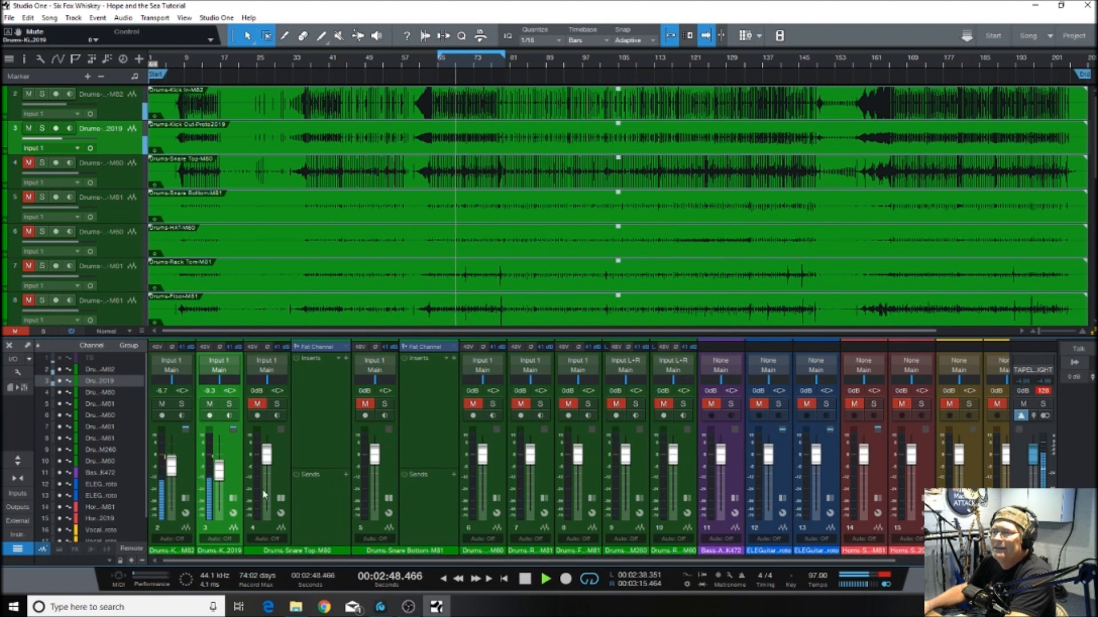
{"action": "left_click", "coordinate": [260, 405]}
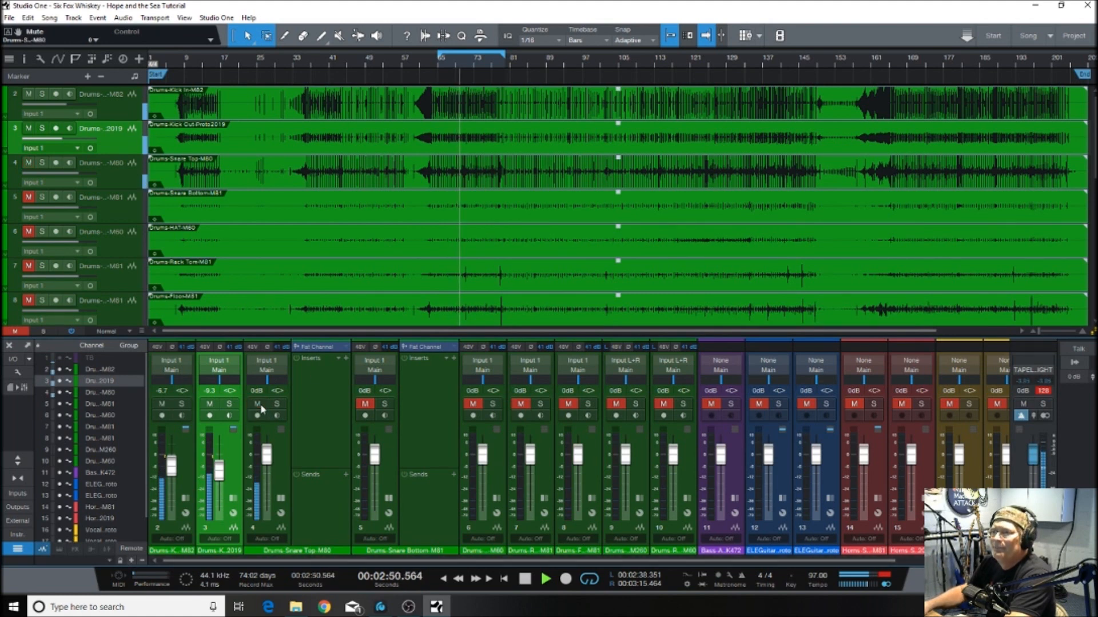
{"action": "left_click", "coordinate": [276, 404]}
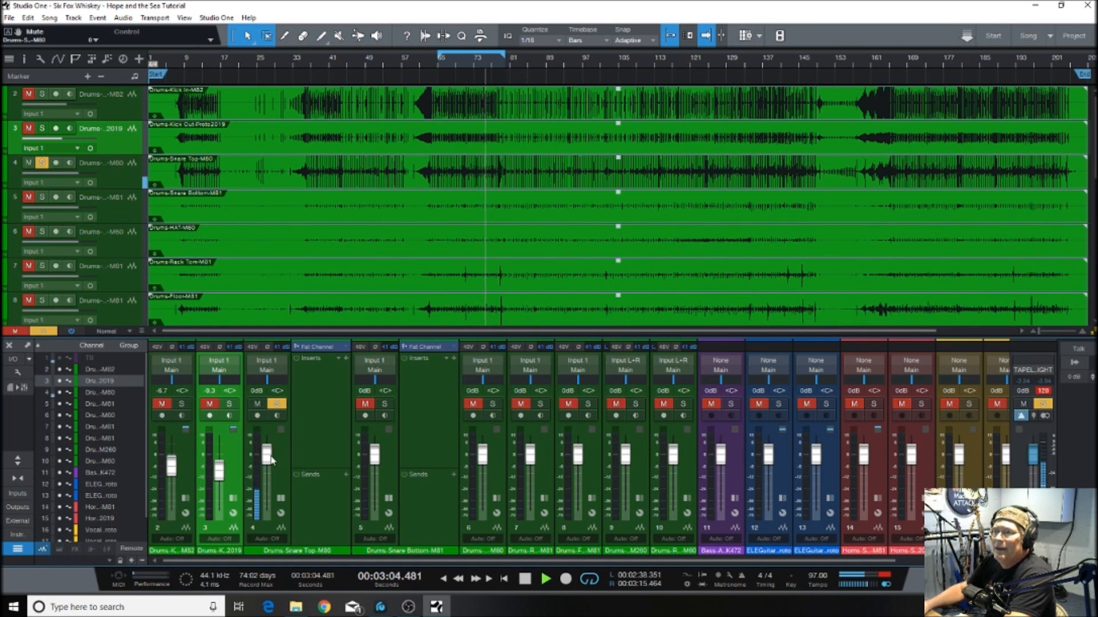
Lower Snare Top's volume to -7.3 dB and load the Rock Snare drum FX chain into its inserts
{"action": "left_click_drag", "start_coordinate": [266, 457], "coordinate": [266, 470]}
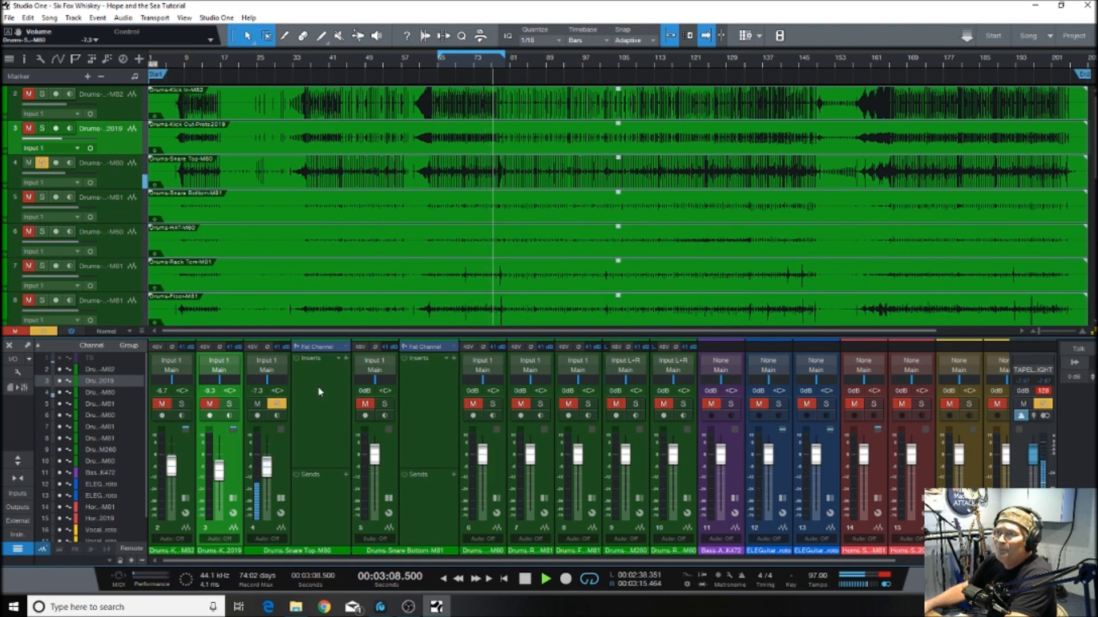
{"action": "left_click", "coordinate": [337, 358]}
{"action": "left_click", "coordinate": [368, 370]}
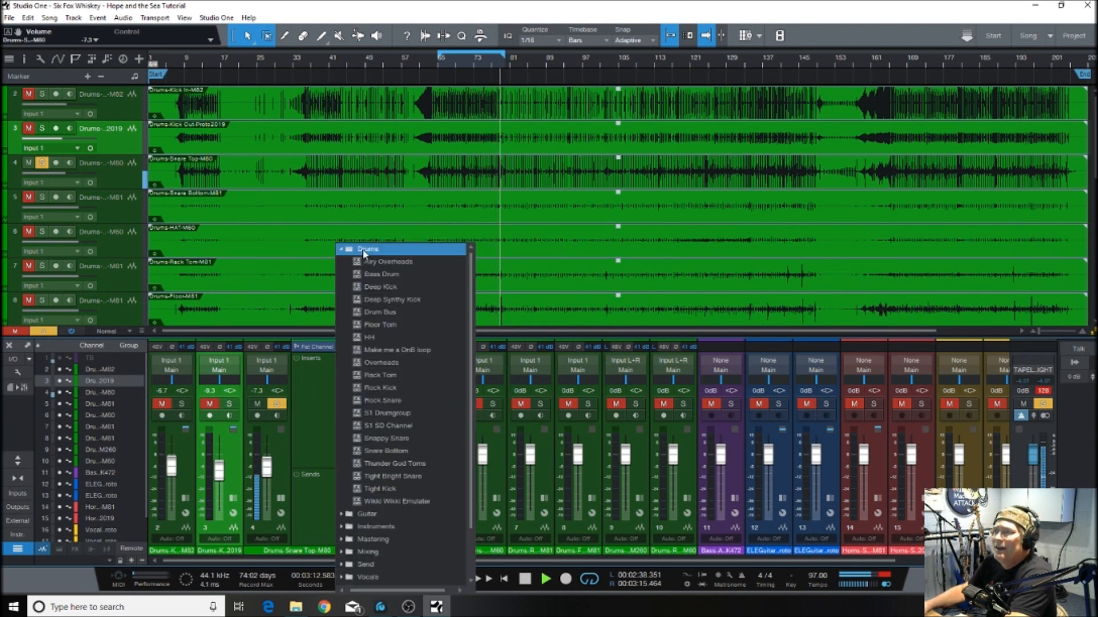
{"action": "left_click", "coordinate": [378, 401]}
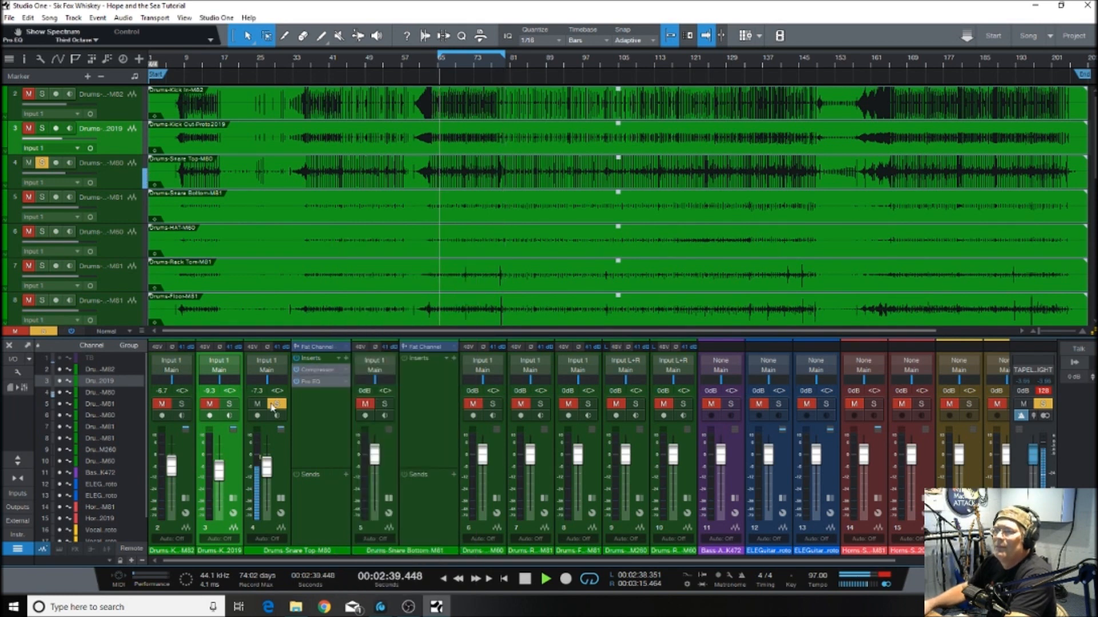
In Snare Top's Compressor, set the ratio to 3.1:1, the attack to about 10 ms and the release to about 155 ms
{"action": "left_click", "coordinate": [311, 371]}
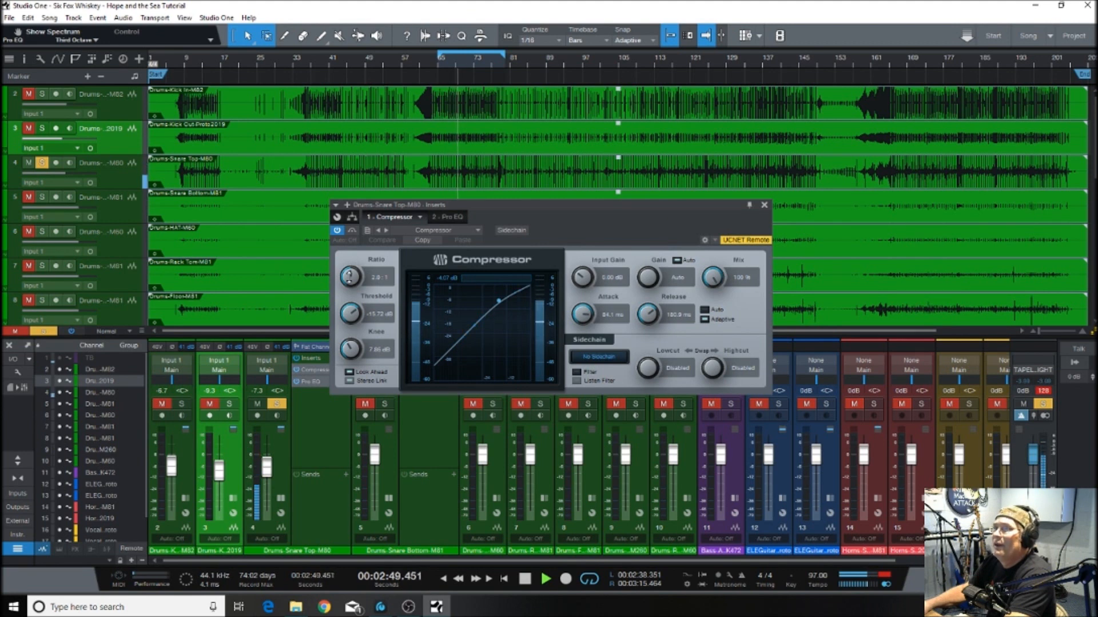
{"action": "left_click_drag", "start_coordinate": [349, 276], "coordinate": [348, 271]}
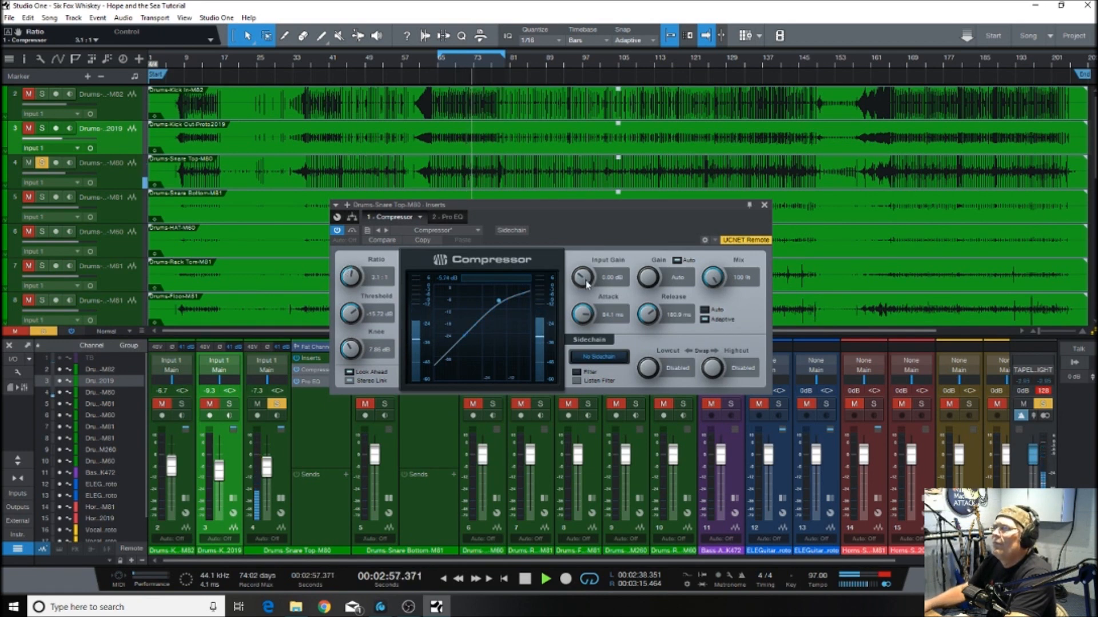
{"action": "left_click_drag", "start_coordinate": [582, 315], "coordinate": [569, 336]}
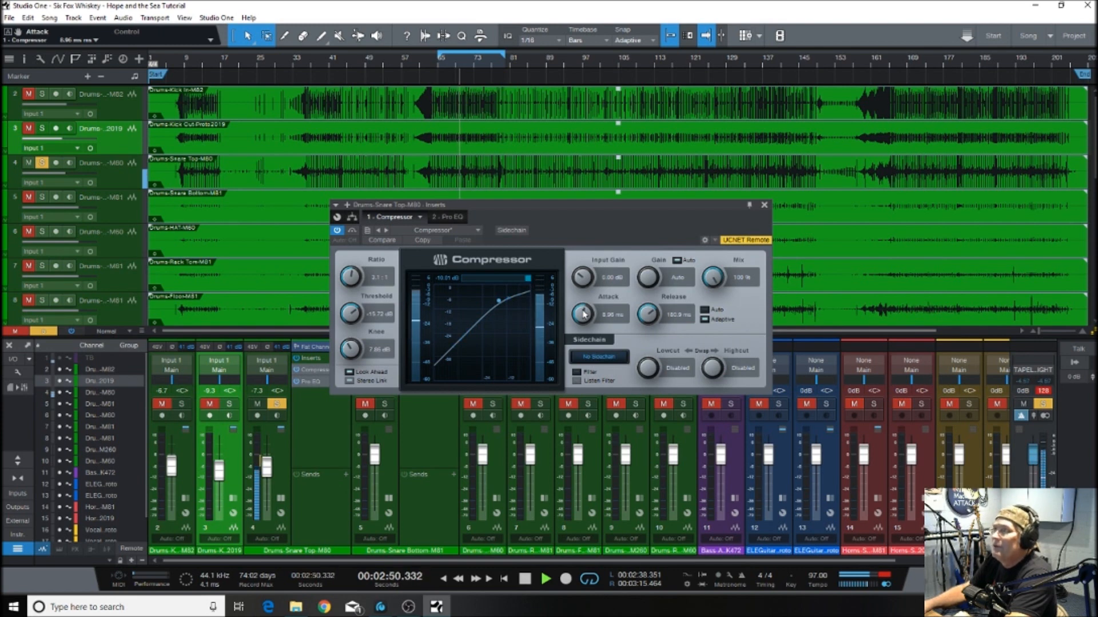
{"action": "left_click_drag", "start_coordinate": [584, 314], "coordinate": [583, 343]}
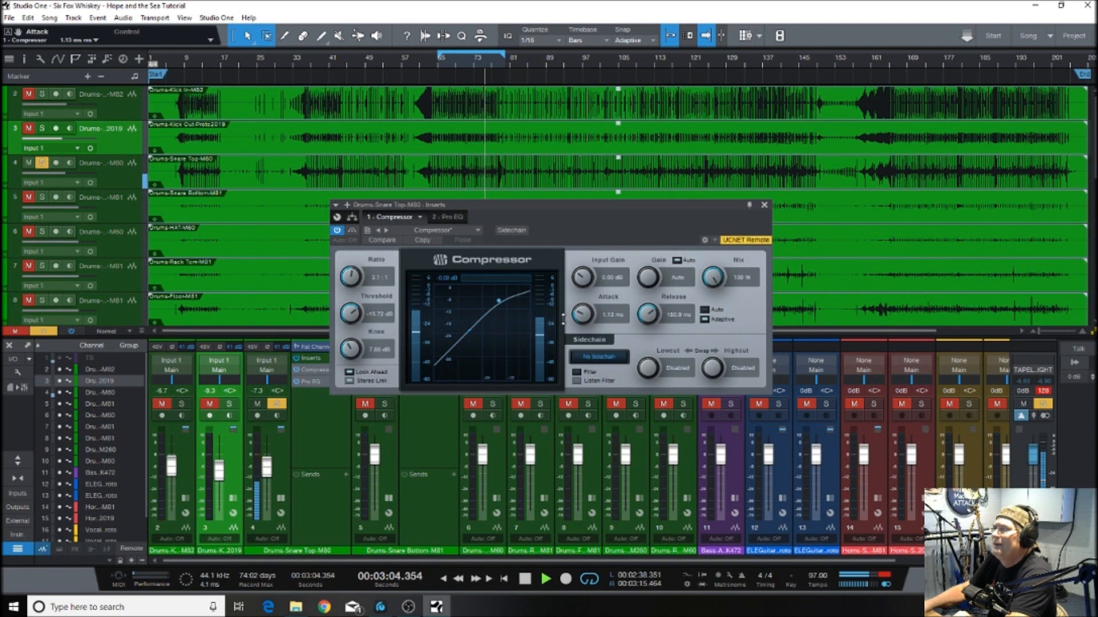
{"action": "left_click_drag", "start_coordinate": [562, 310], "coordinate": [571, 295]}
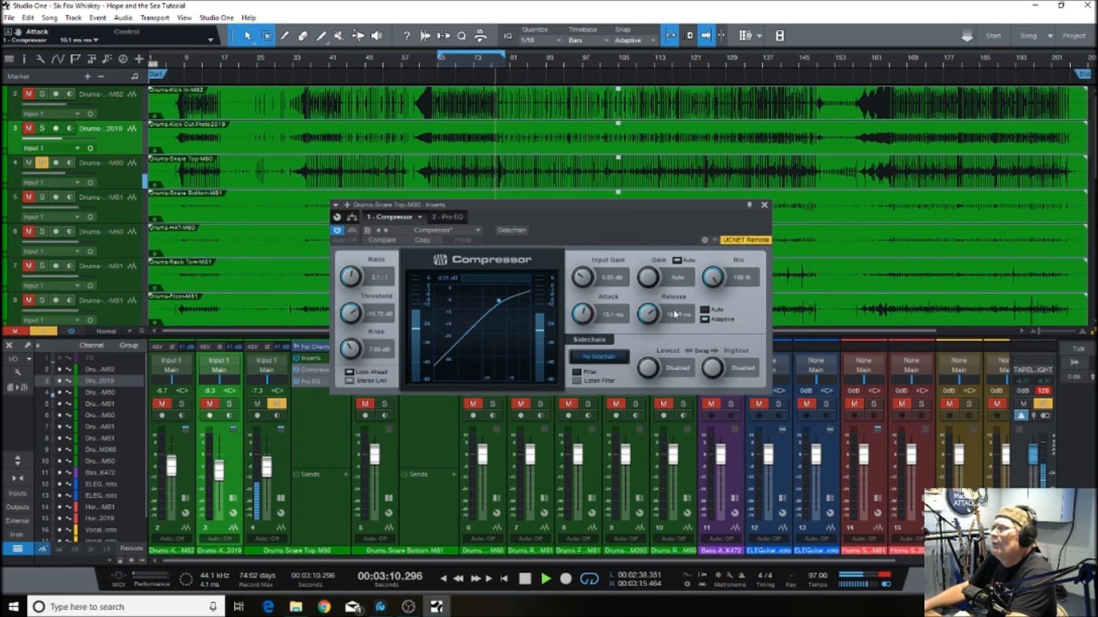
{"action": "left_click_drag", "start_coordinate": [647, 326], "coordinate": [646, 318]}
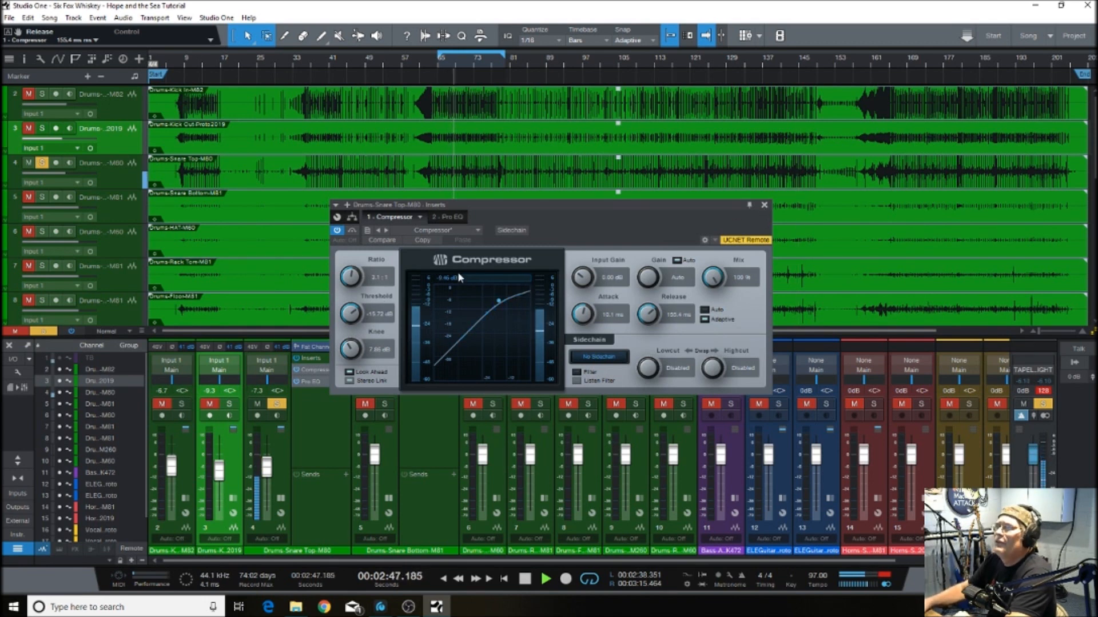
Reset Snare Top's Pro EQ to the default preset and enable the low-cut filter at 102 Hz
{"action": "left_click", "coordinate": [448, 218]}
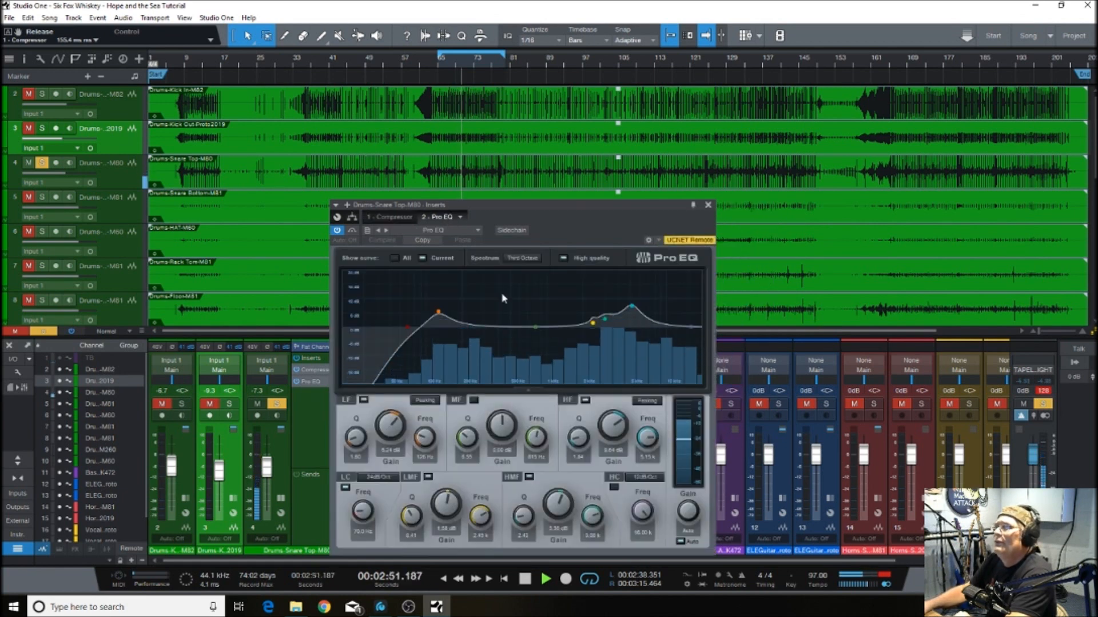
{"action": "left_click", "coordinate": [459, 230]}
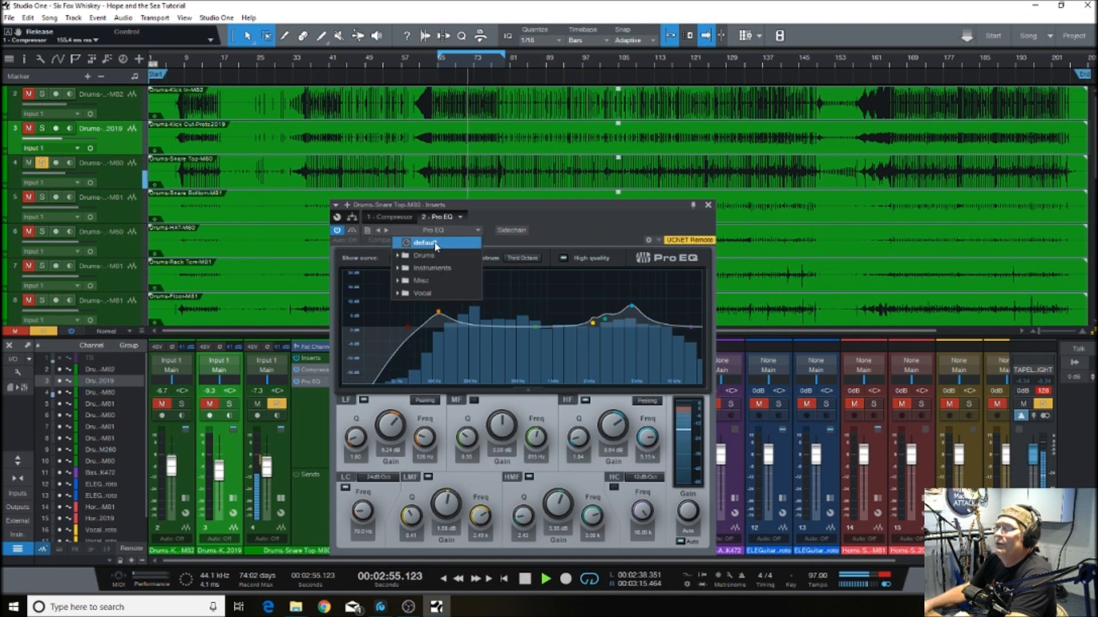
{"action": "left_click", "coordinate": [433, 243]}
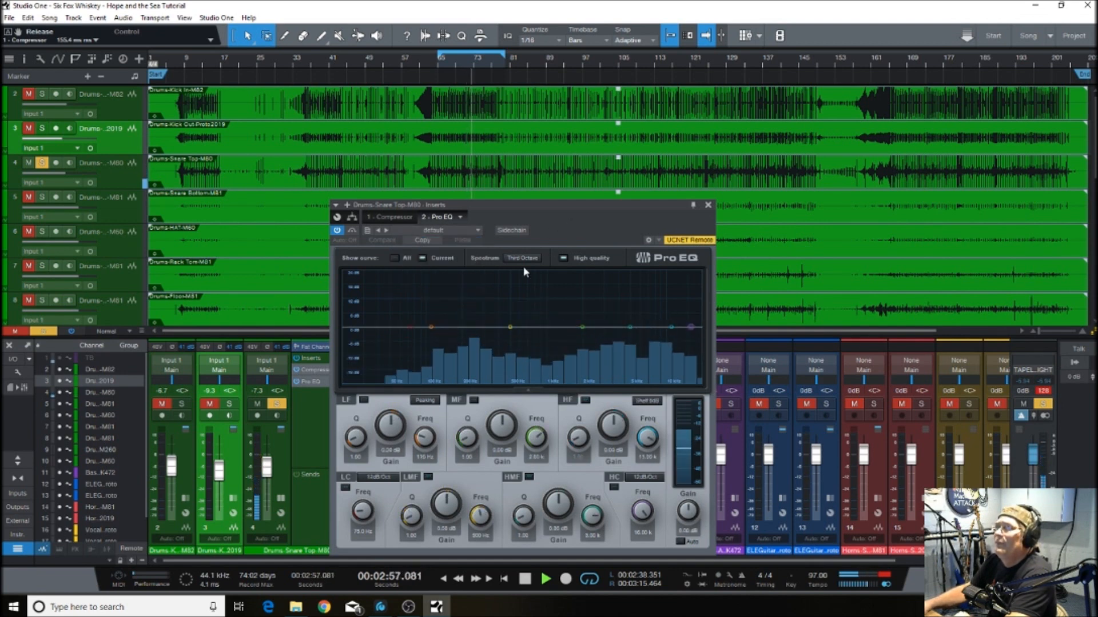
{"action": "left_click_drag", "start_coordinate": [410, 327], "coordinate": [430, 334]}
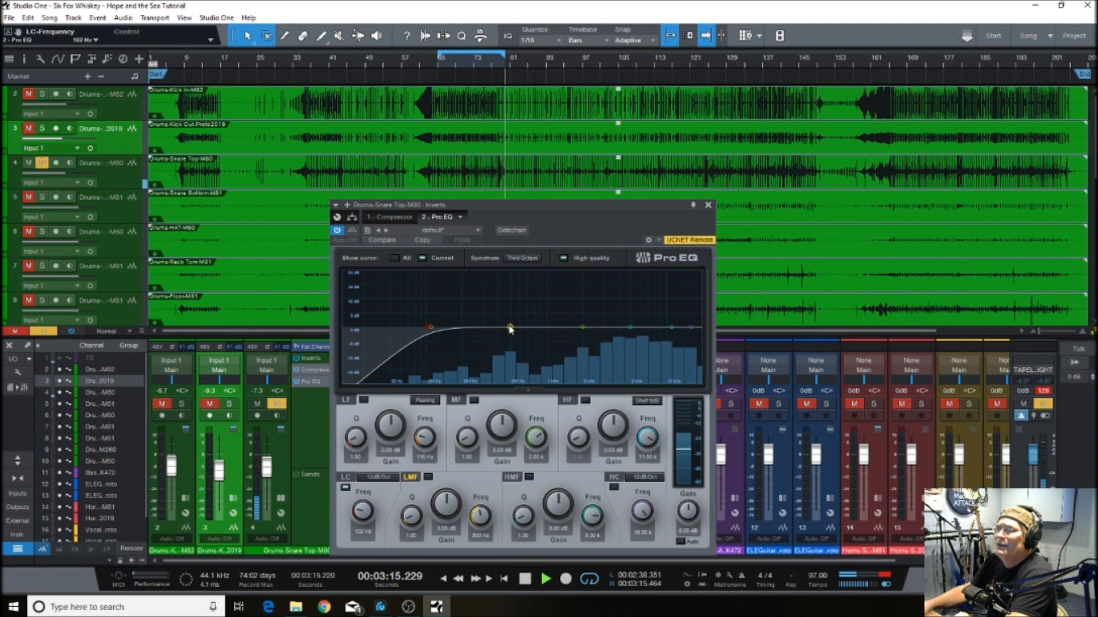
Boost Snare Top's low-mid band near 215 Hz and high-mid band near 4.9 kHz by roughly 6 dB, and close the EQ window
{"action": "left_click_drag", "start_coordinate": [510, 328], "coordinate": [467, 318]}
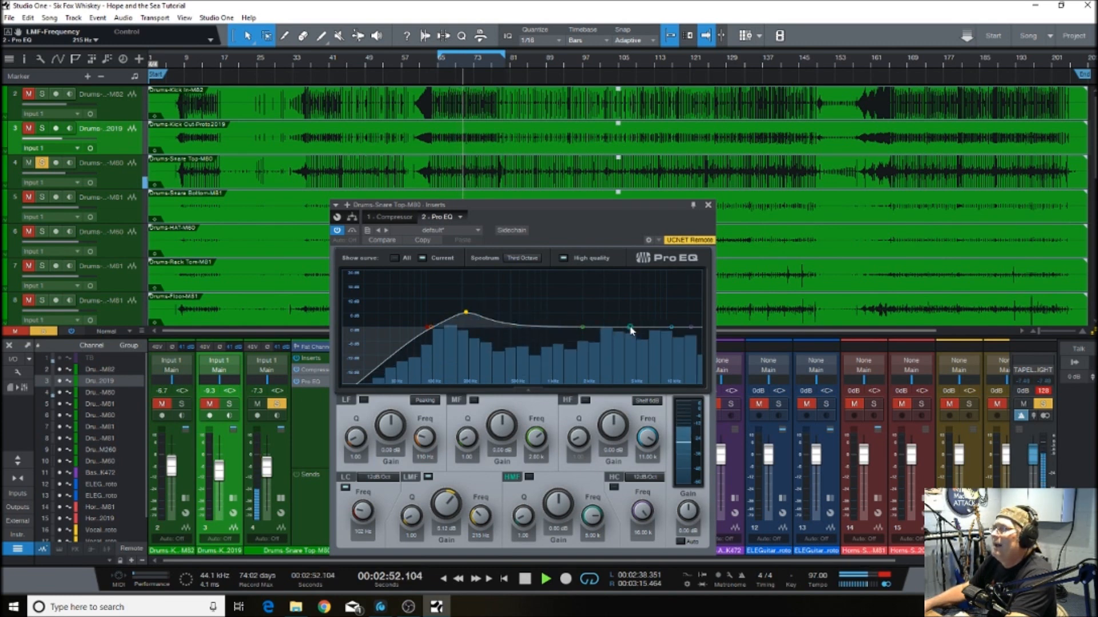
{"action": "left_click_drag", "start_coordinate": [632, 331], "coordinate": [629, 311]}
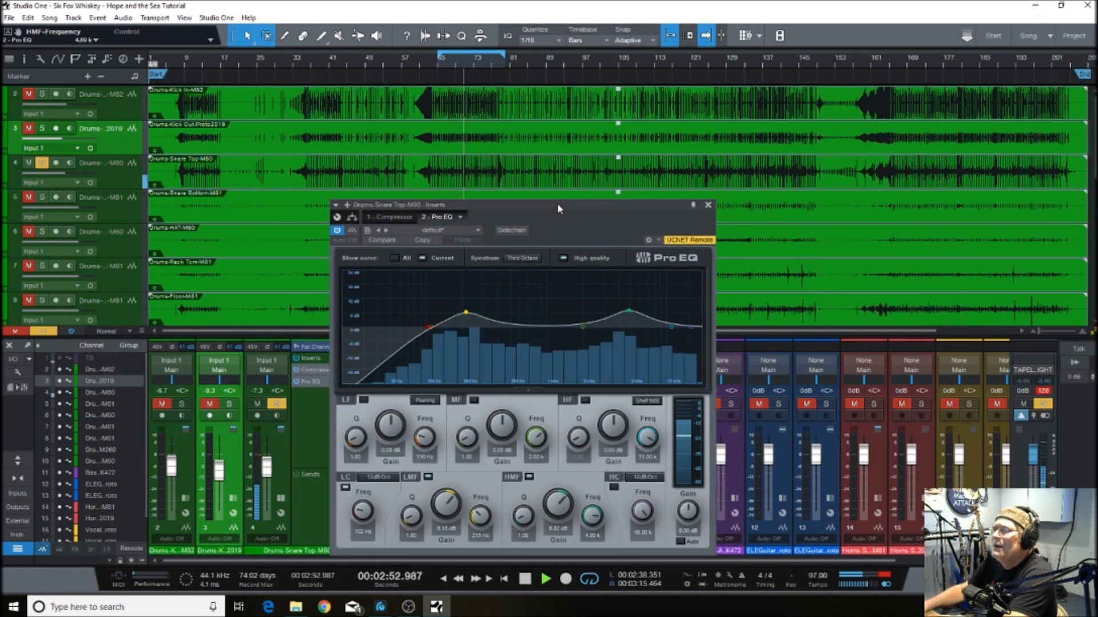
{"action": "left_click", "coordinate": [707, 205]}
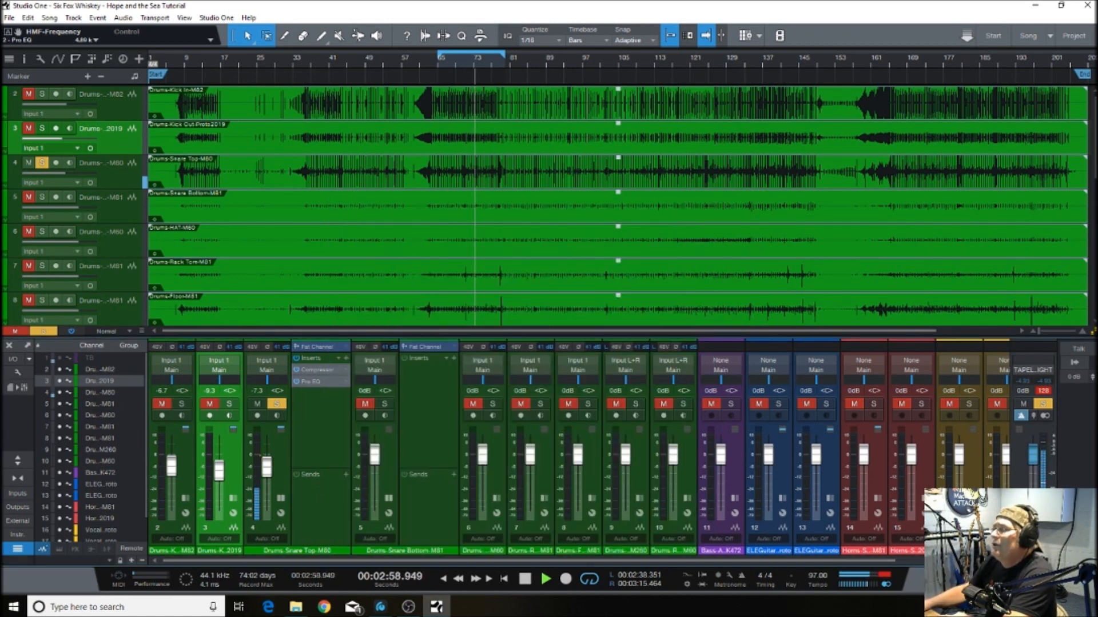
Find Mixverb among the Reverb effects in the browser and add it to Snare Top as a send effect
{"action": "key", "text": "F5"}
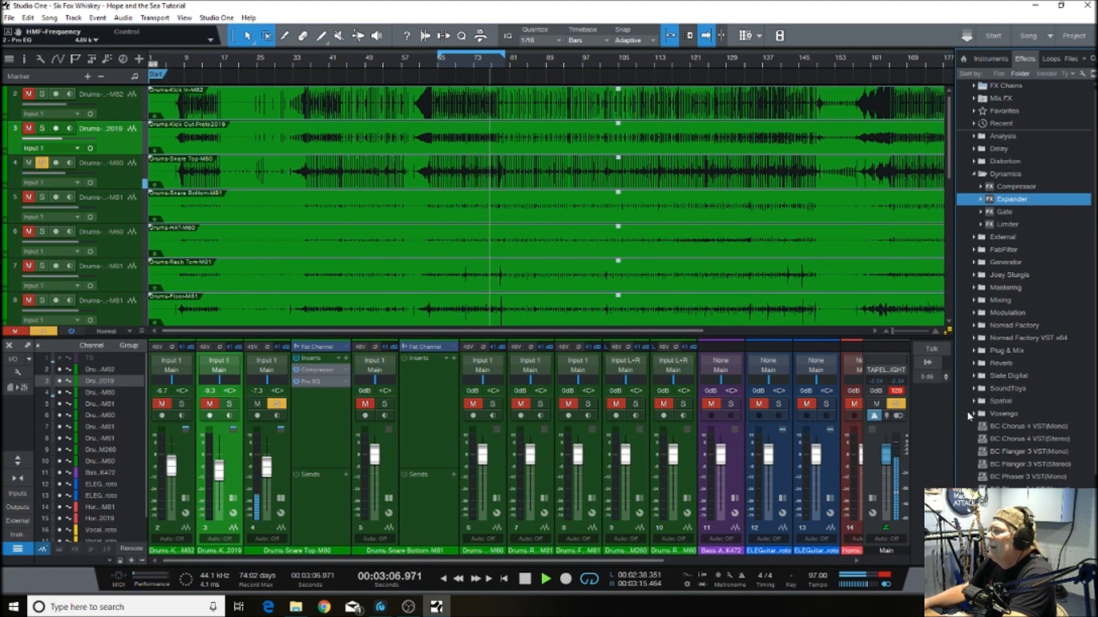
{"action": "left_click", "coordinate": [973, 174]}
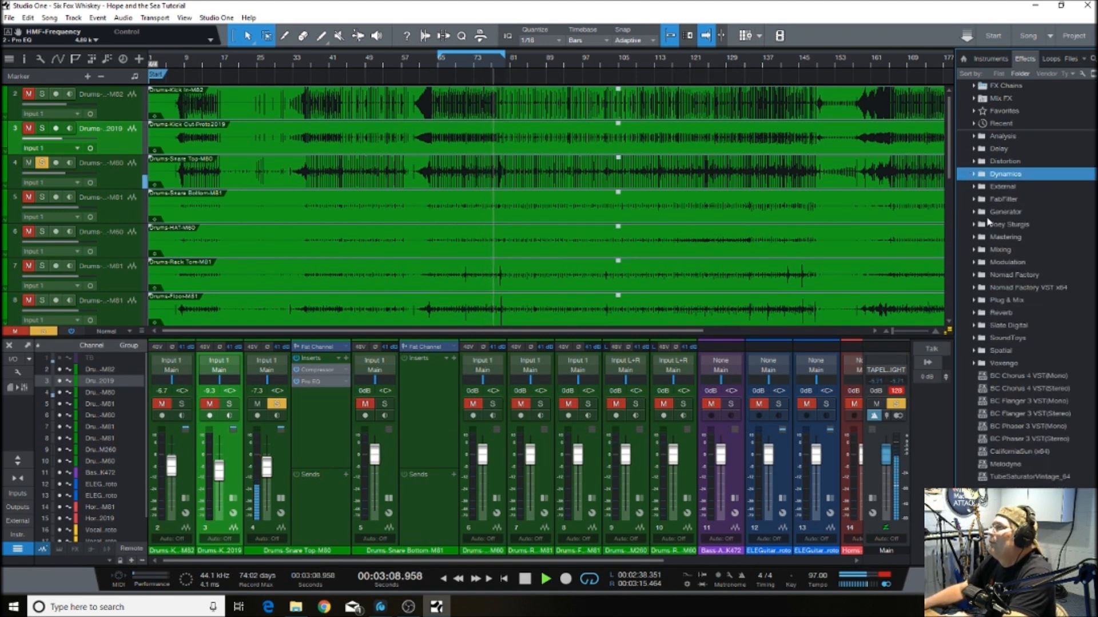
{"action": "left_click", "coordinate": [973, 314]}
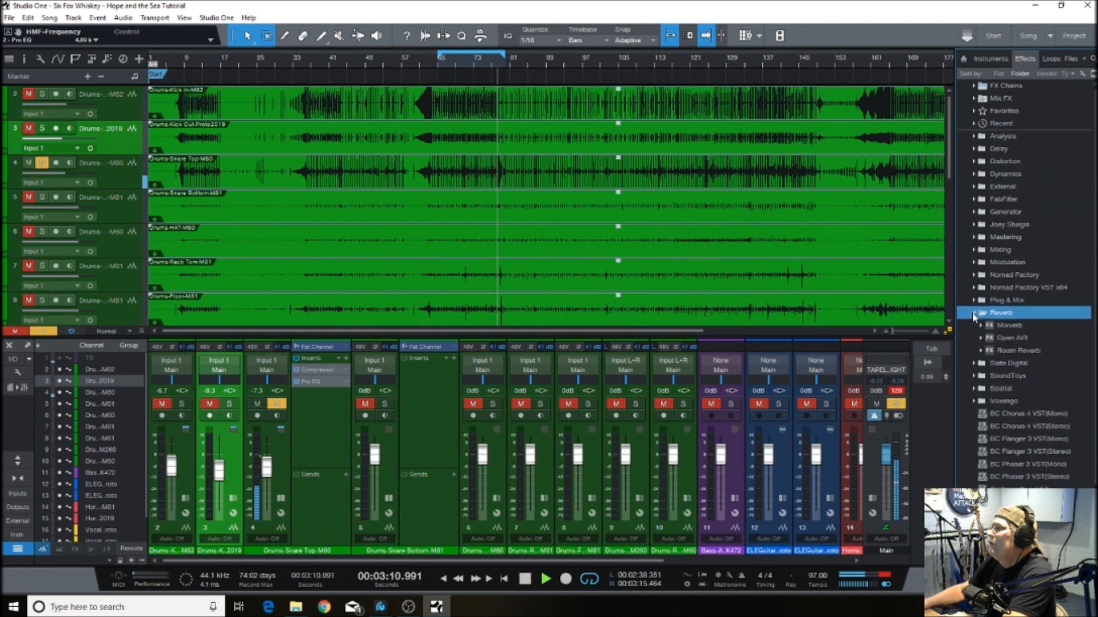
{"action": "left_click_drag", "start_coordinate": [991, 329], "coordinate": [317, 503]}
{"action": "left_click_drag", "start_coordinate": [488, 201], "coordinate": [506, 204]}
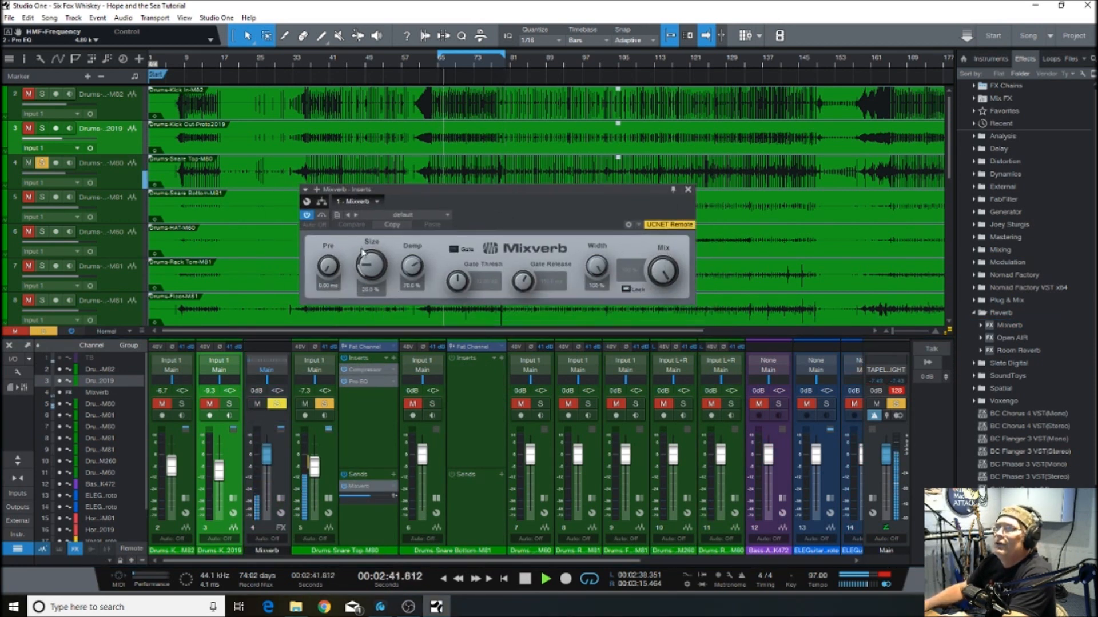
In Mixverb, set damping to about 46% and size to about 49%, unlock the mix and set it to 51%, and raise the predelay
{"action": "left_click_drag", "start_coordinate": [407, 268], "coordinate": [399, 276]}
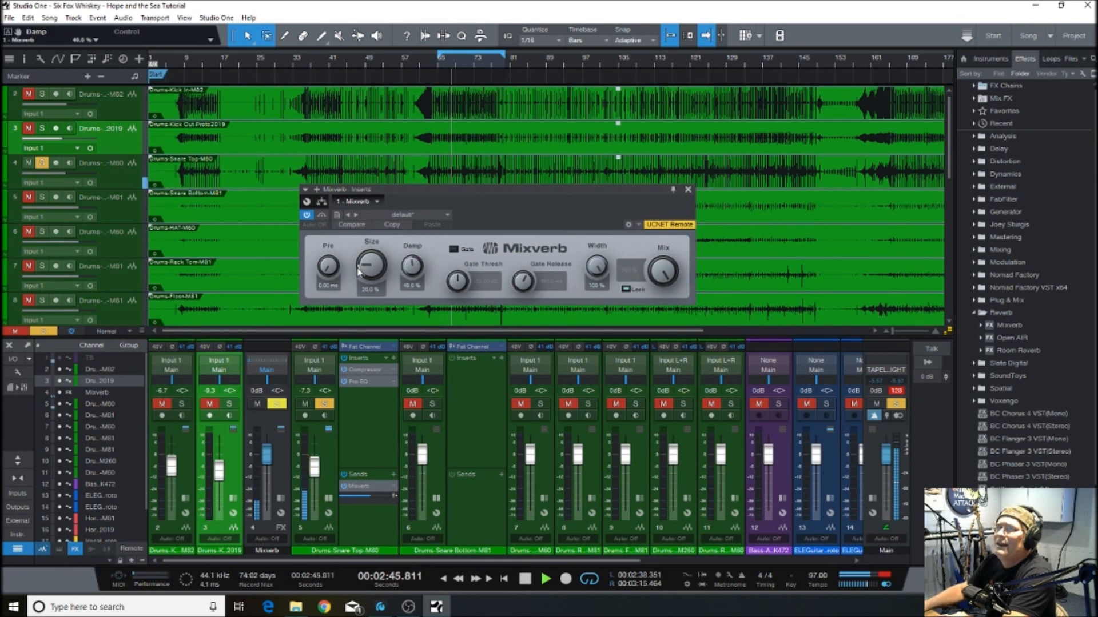
{"action": "left_click_drag", "start_coordinate": [357, 238], "coordinate": [361, 222]}
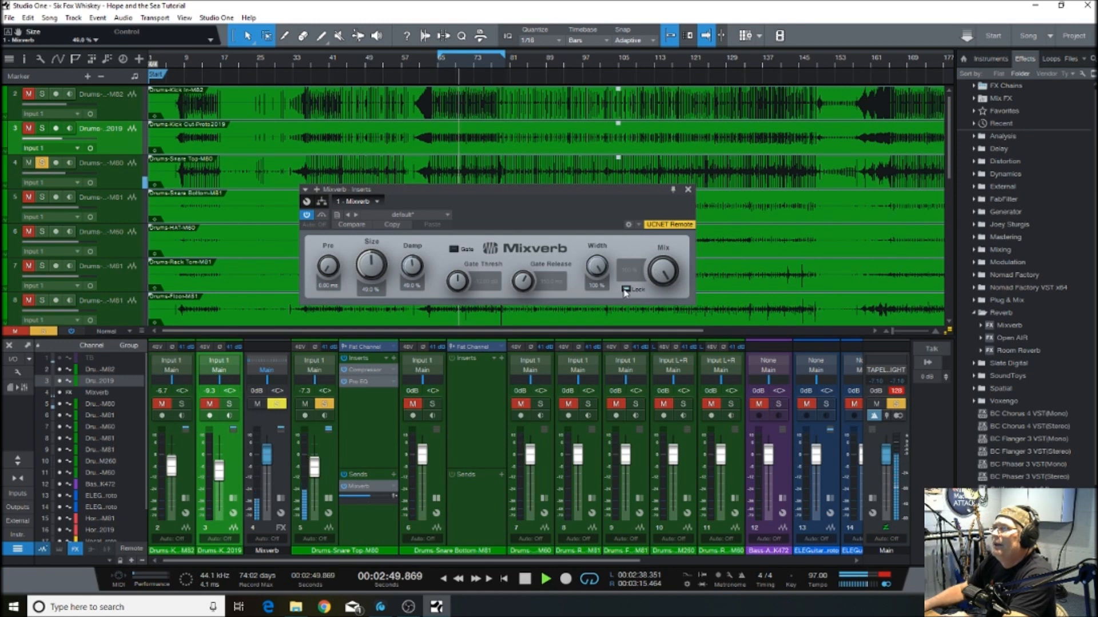
{"action": "left_click_drag", "start_coordinate": [664, 269], "coordinate": [642, 301]}
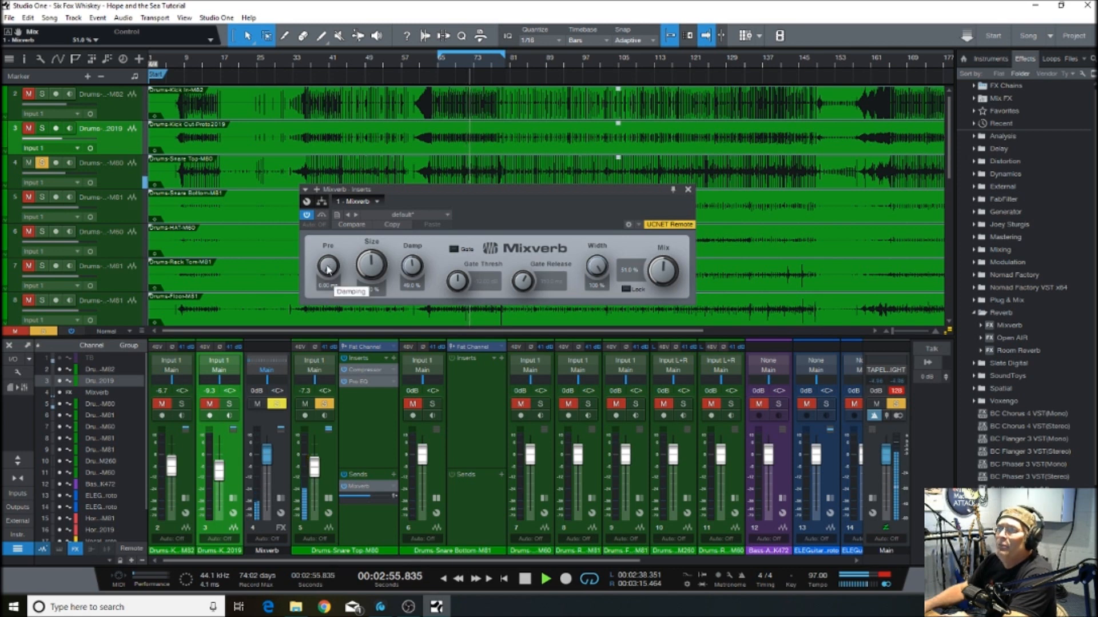
{"action": "left_click", "coordinate": [328, 268]}
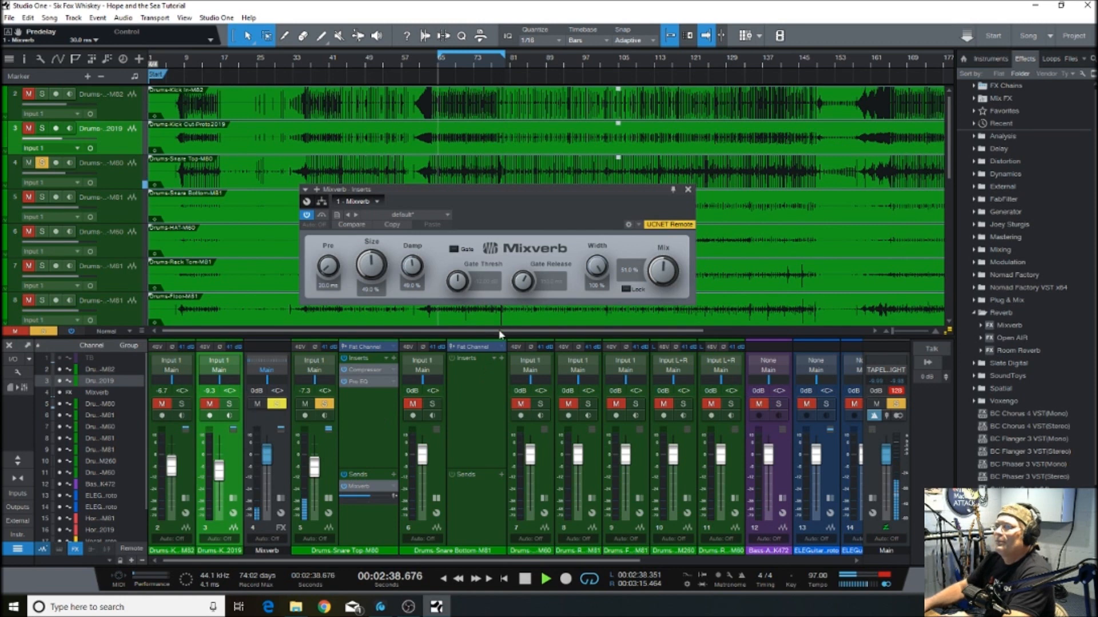
In Snare Top's Pro EQ, add a mid-band boost of about 3.5 dB at 2.34 kHz and close the window
{"action": "left_click", "coordinate": [369, 383]}
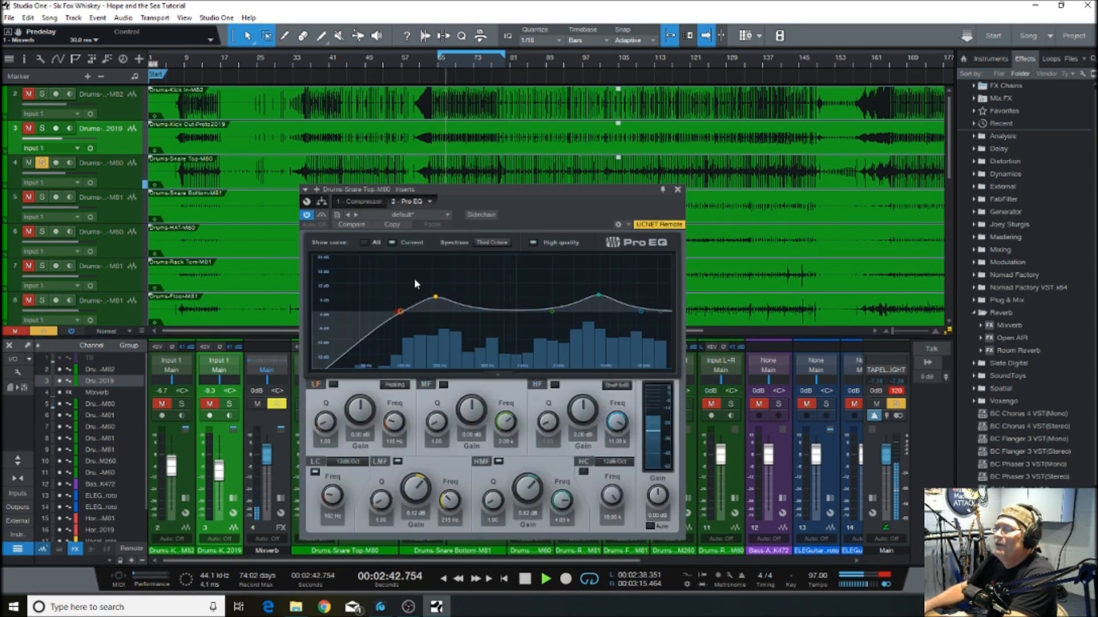
{"action": "left_click_drag", "start_coordinate": [552, 313], "coordinate": [559, 301]}
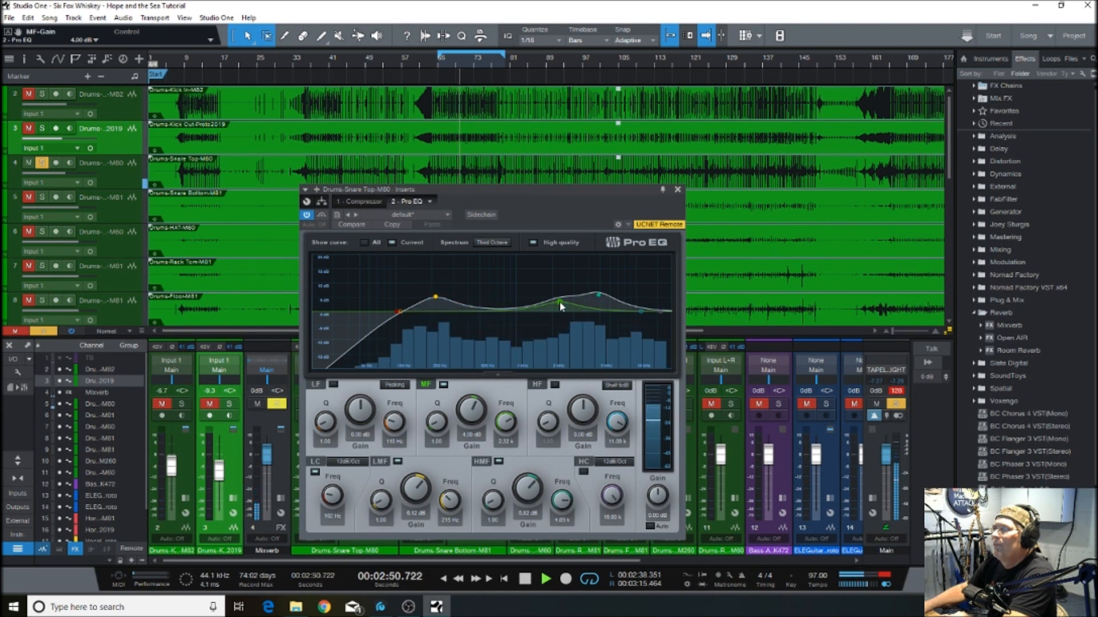
{"action": "left_click_drag", "start_coordinate": [559, 301], "coordinate": [561, 306]}
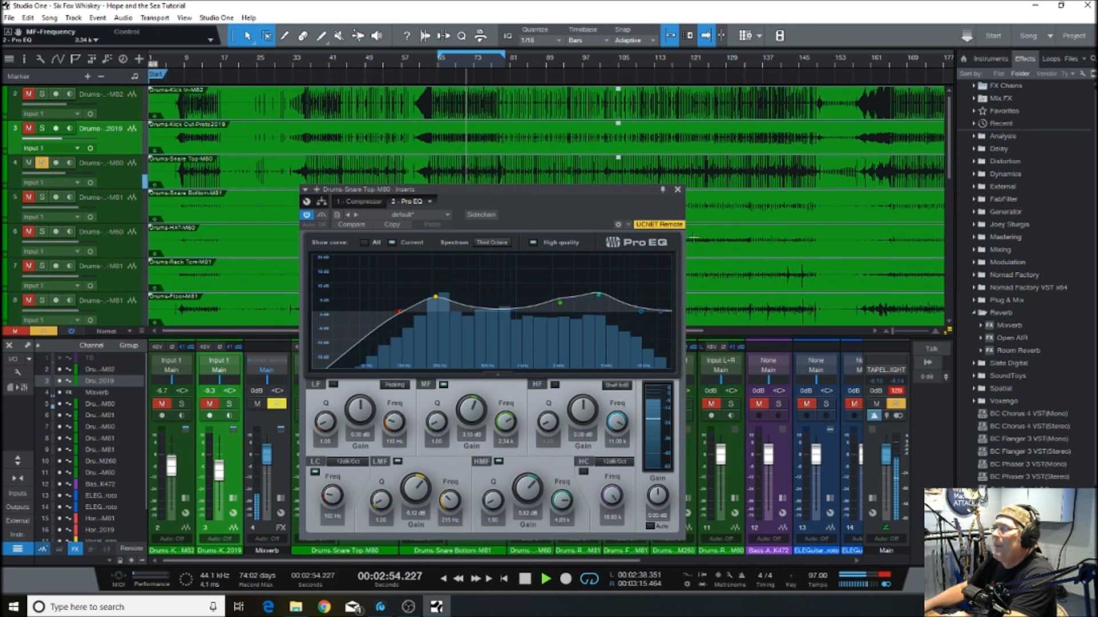
{"action": "left_click", "coordinate": [678, 190]}
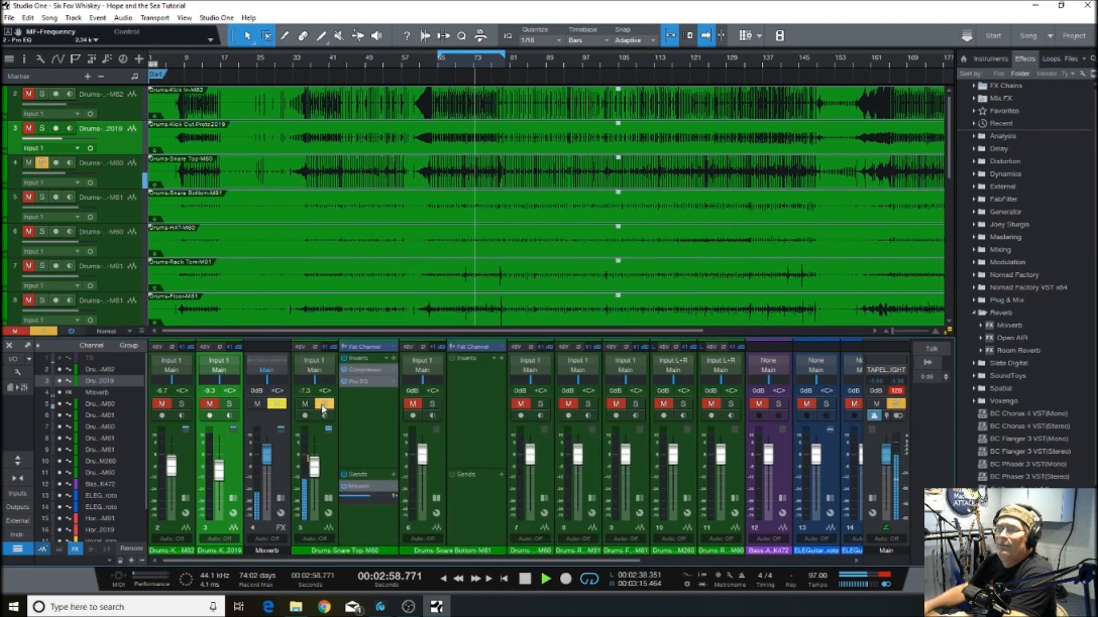
Unmute and solo both kick channels together with Snare Top, and raise Snare Top's volume to -5.0 dB
{"action": "left_click", "coordinate": [323, 406]}
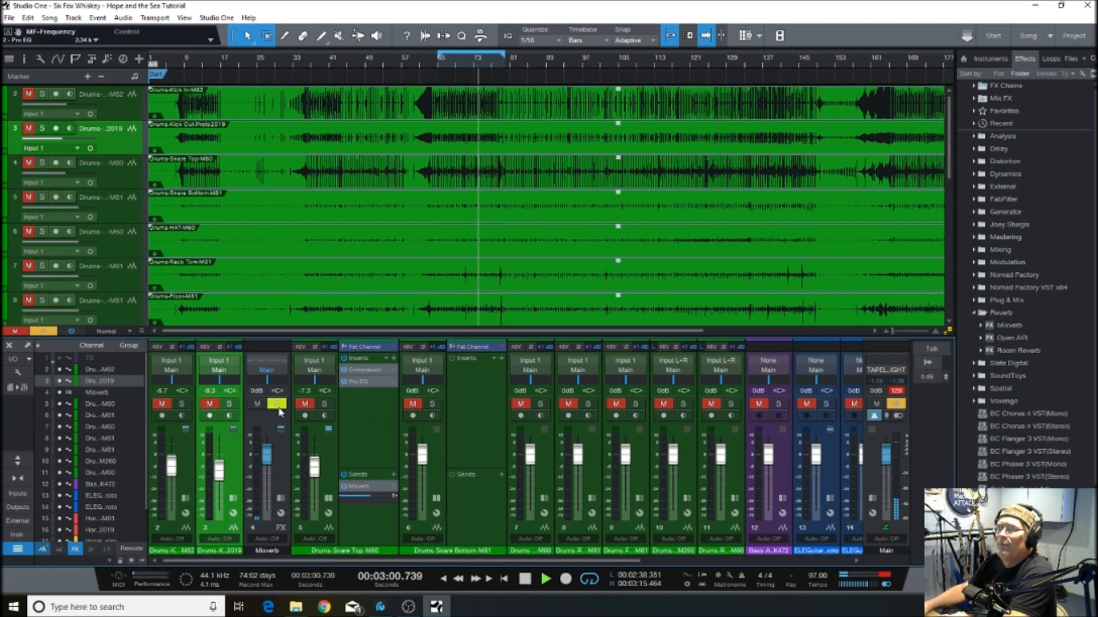
{"action": "left_click_drag", "start_coordinate": [306, 406], "coordinate": [161, 406]}
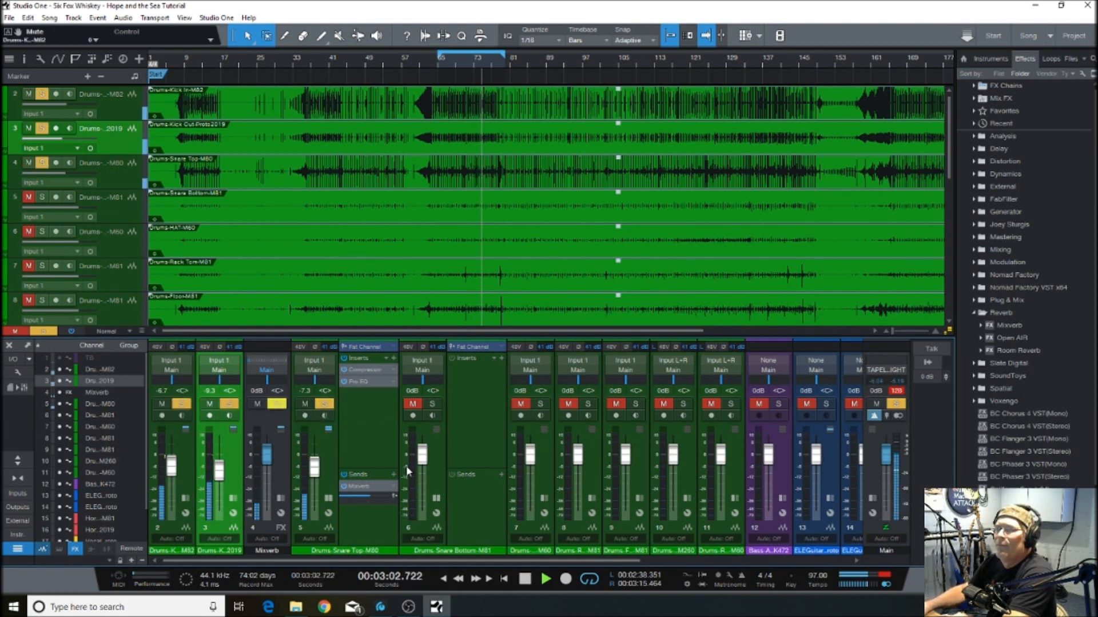
{"action": "left_click_drag", "start_coordinate": [313, 473], "coordinate": [314, 466]}
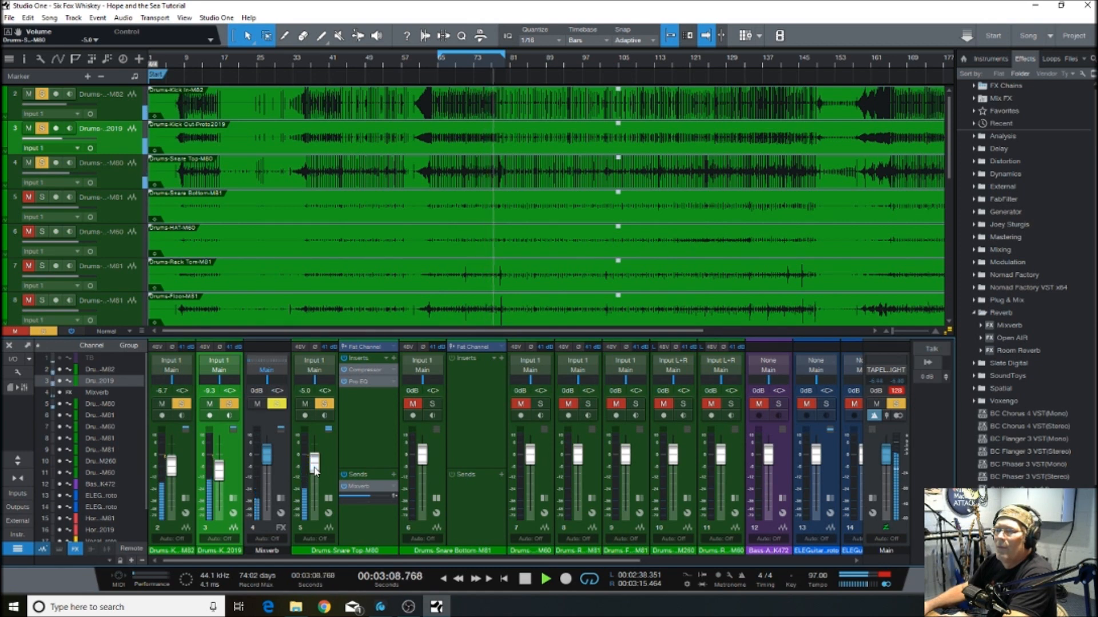
Move the Mixverb FX channel to the front of the console, ahead of the kick channels
{"action": "left_click", "coordinate": [264, 529]}
{"action": "left_click_drag", "start_coordinate": [174, 538], "coordinate": [169, 551]}
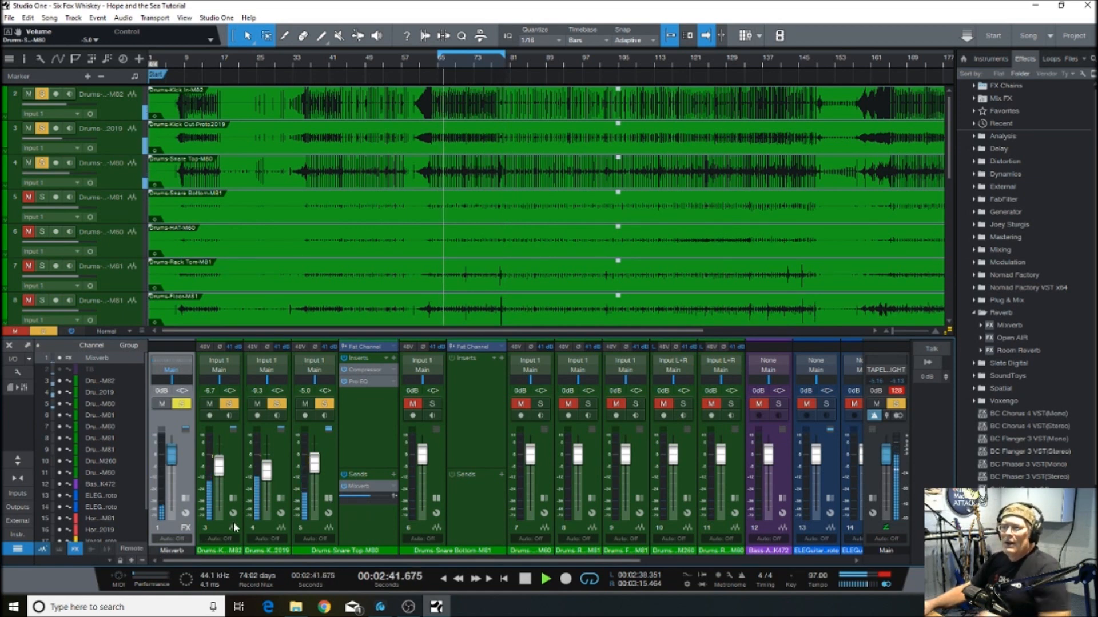
Select both kick channels and lower them together, to -10.7 dB for Kick In and -13.3 dB for Kick Out
{"action": "left_click", "coordinate": [212, 527]}
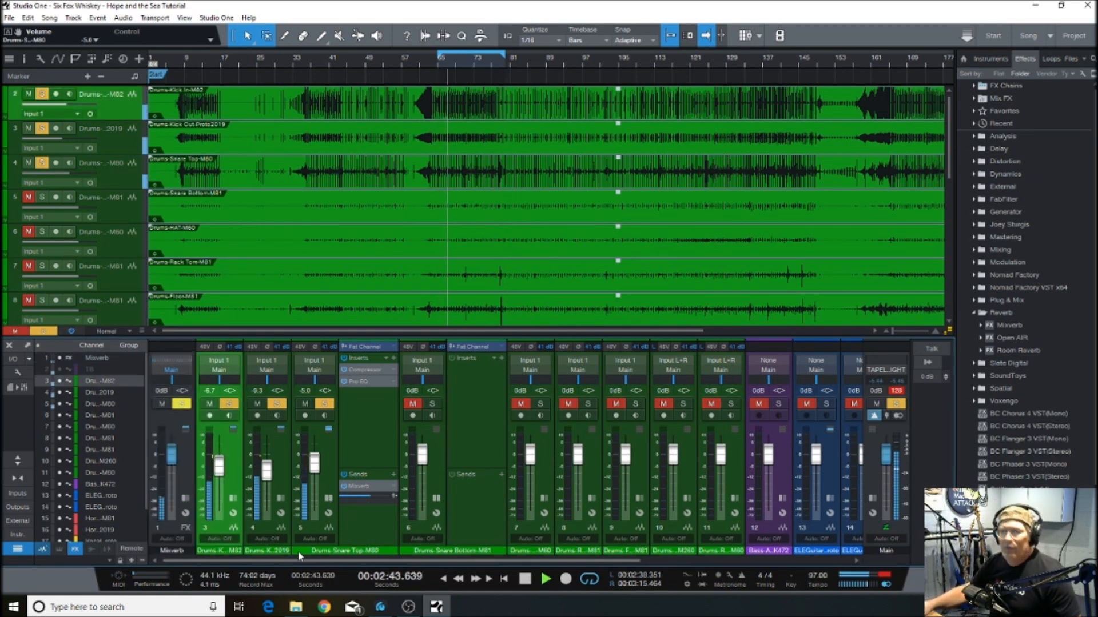
{"action": "left_click", "coordinate": [265, 534], "text": "shift"}
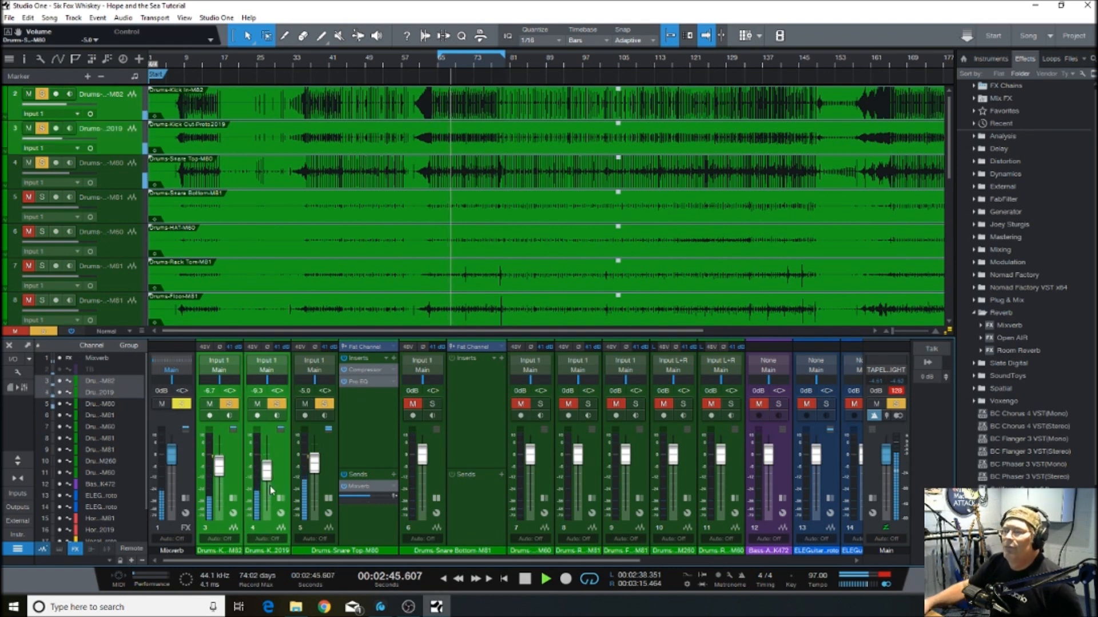
{"action": "left_click_drag", "start_coordinate": [268, 476], "coordinate": [268, 477]}
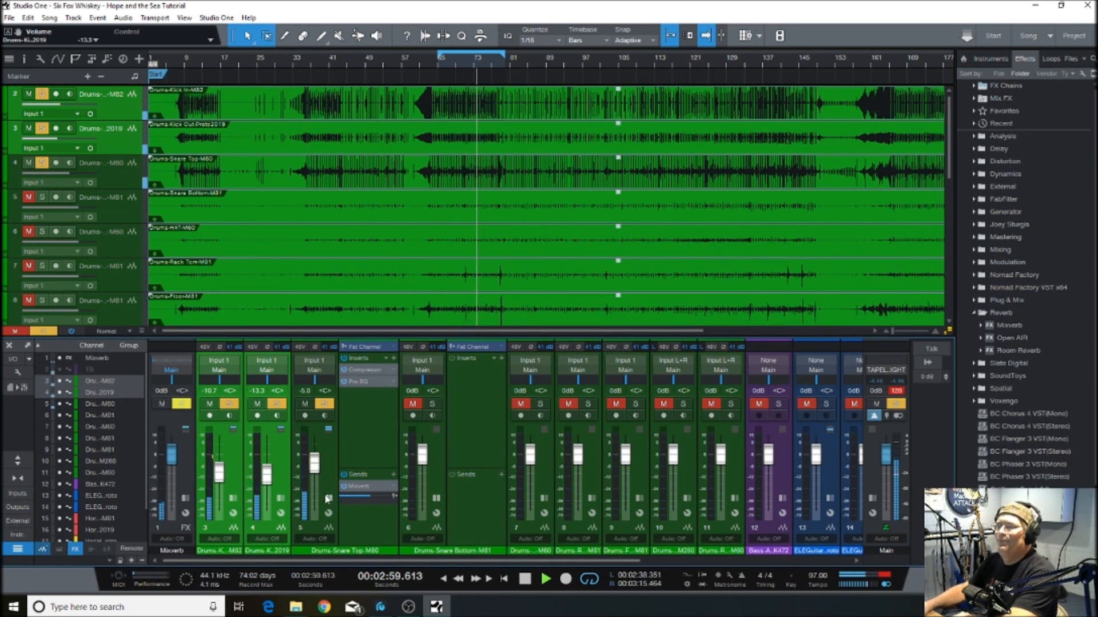
Audition the kick channels and Snare Top against each other by switching their solos, and clear all solos
{"action": "left_click", "coordinate": [230, 405]}
{"action": "left_click", "coordinate": [324, 404]}
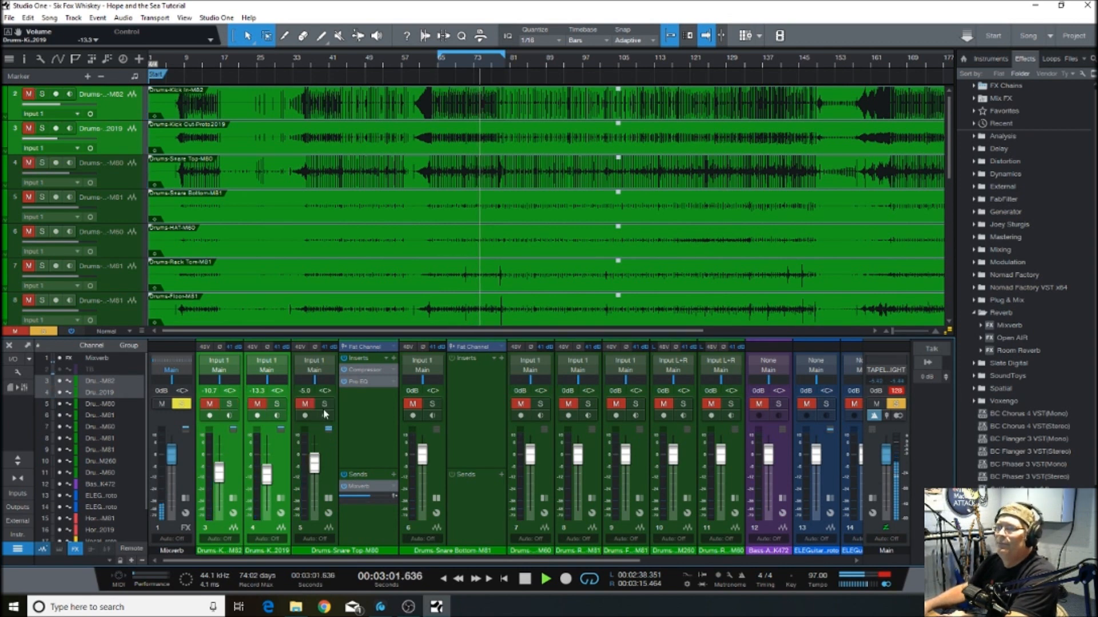
{"action": "left_click", "coordinate": [305, 404]}
{"action": "left_click", "coordinate": [229, 404]}
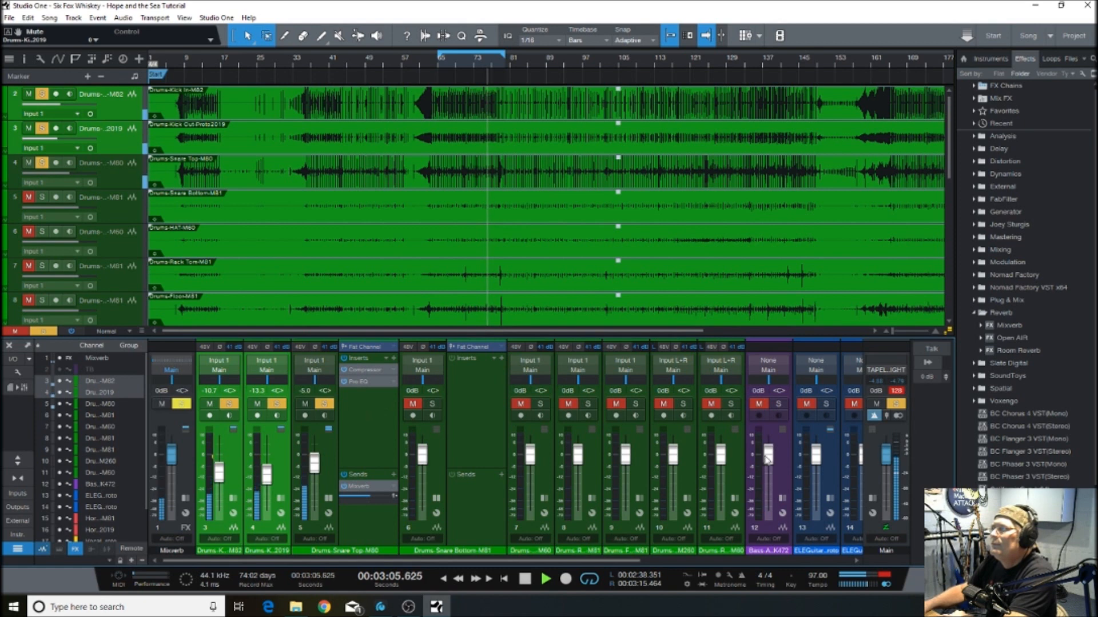
{"action": "left_click", "coordinate": [896, 404]}
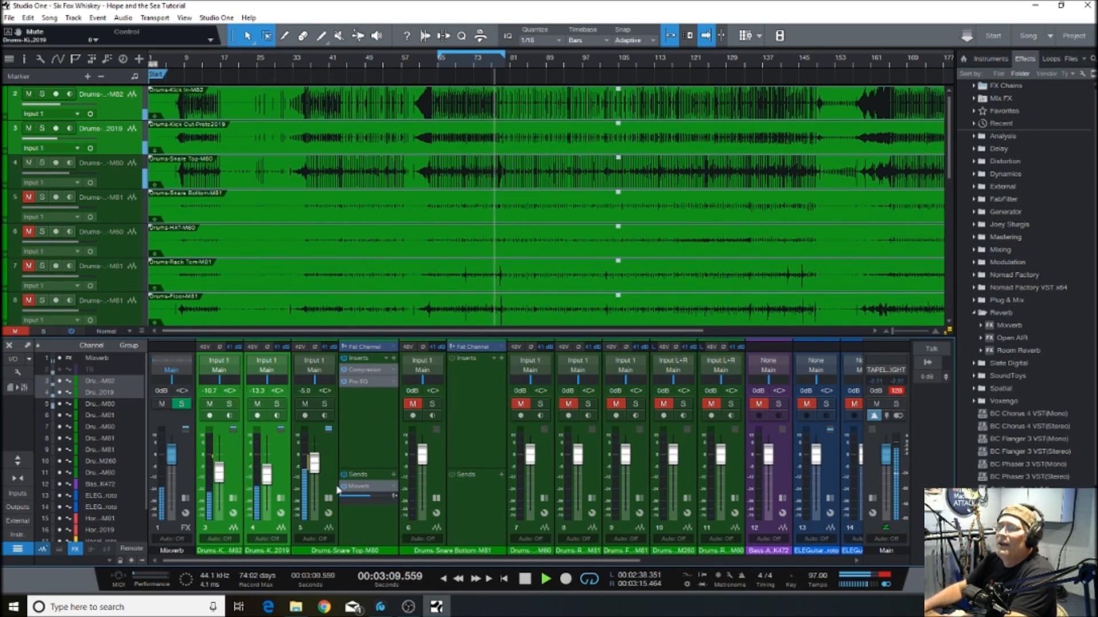
{"action": "left_click", "coordinate": [324, 405]}
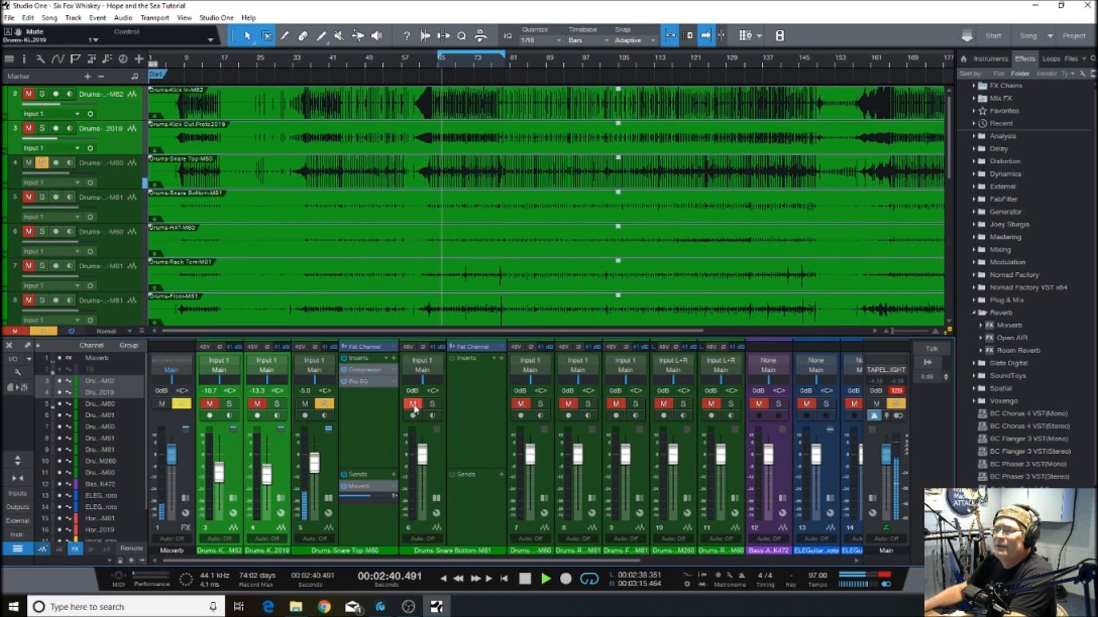
{"action": "left_click", "coordinate": [324, 404]}
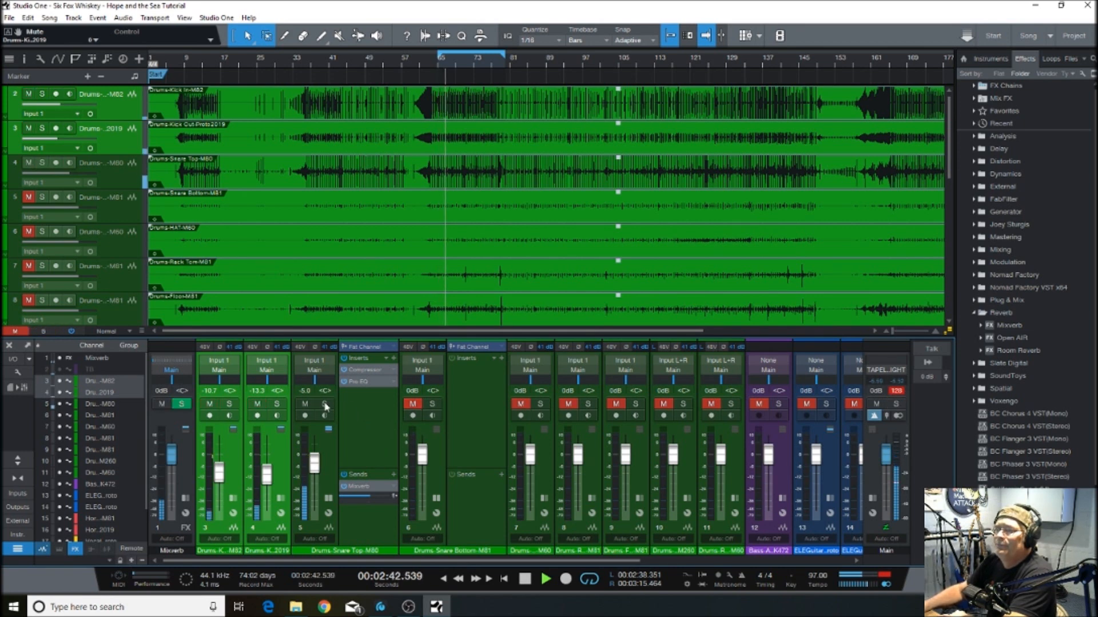
Unmute and solo Snare Bottom and raise its volume to +6.7 dB
{"action": "left_click", "coordinate": [412, 404]}
{"action": "left_click", "coordinate": [431, 404]}
{"action": "left_click_drag", "start_coordinate": [422, 463], "coordinate": [423, 460]}
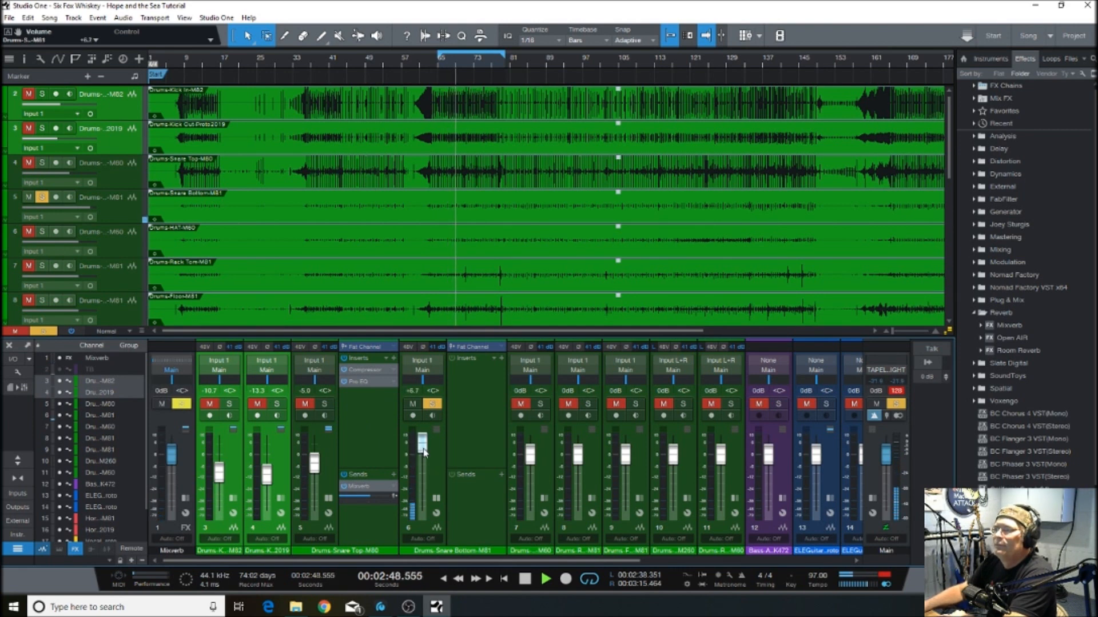
Load the Snare Bottom drum FX chain on the Snare Bottom channel and remove its Expander
{"action": "left_click", "coordinate": [495, 359]}
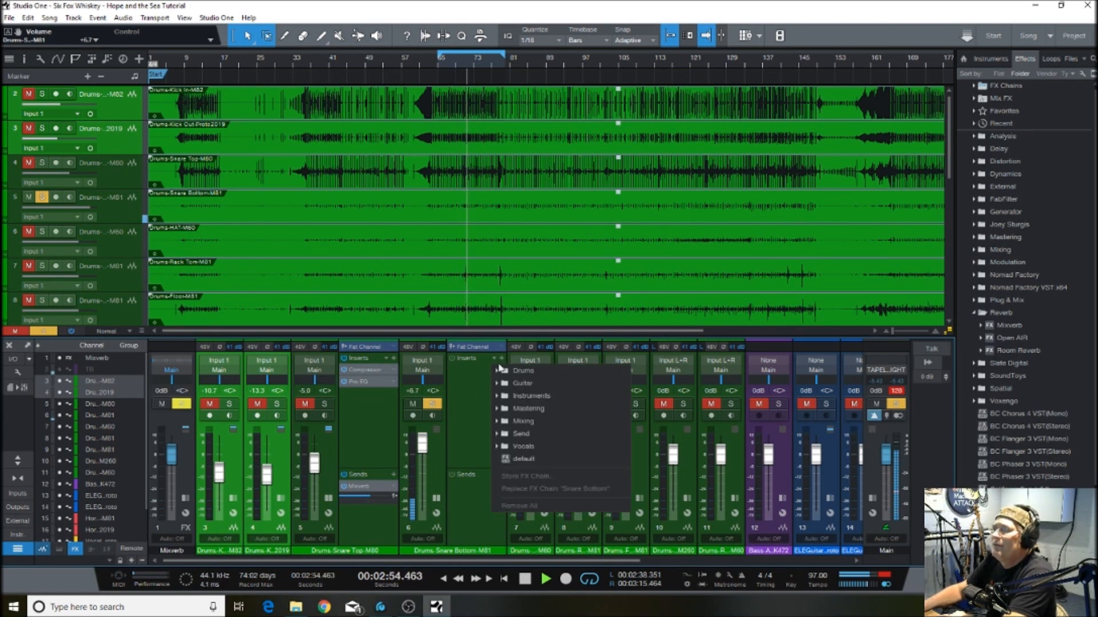
{"action": "left_click", "coordinate": [506, 370]}
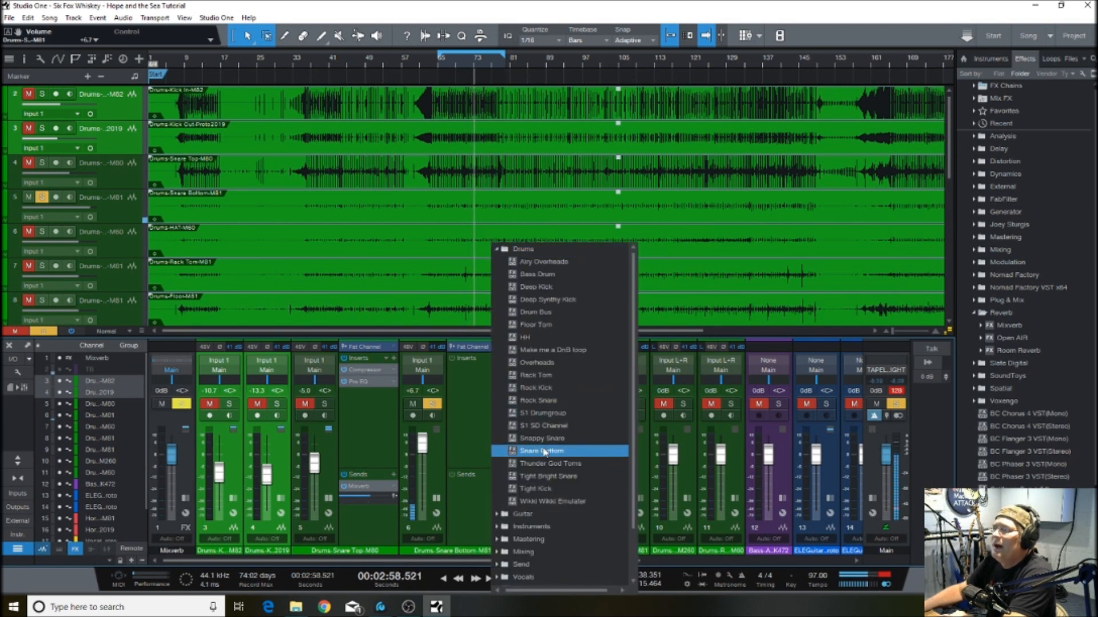
{"action": "left_click", "coordinate": [545, 452]}
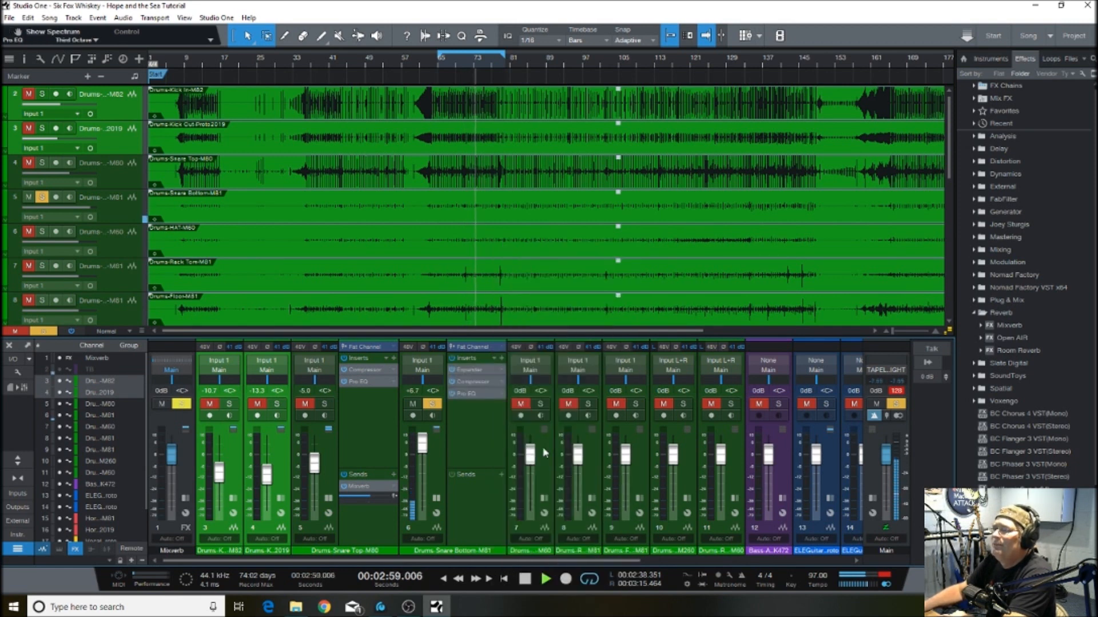
{"action": "right_click", "coordinate": [480, 374]}
{"action": "left_click", "coordinate": [492, 477]}
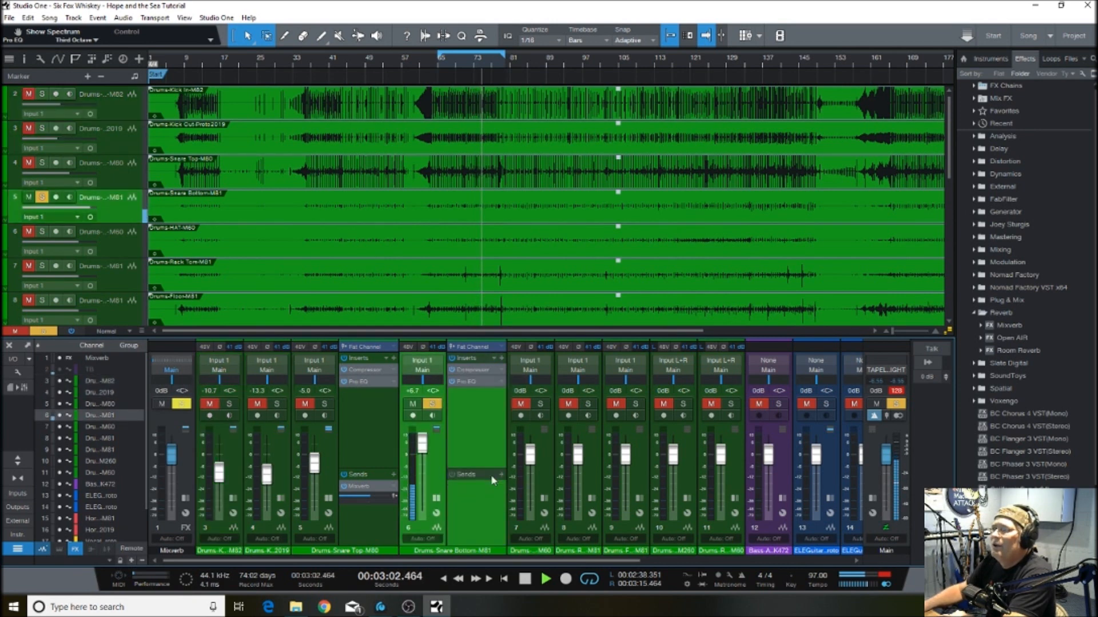
Set the Snare Bottom compressor's threshold to about -26.28 dB and review the channel's Pro EQ curve
{"action": "left_click", "coordinate": [472, 371]}
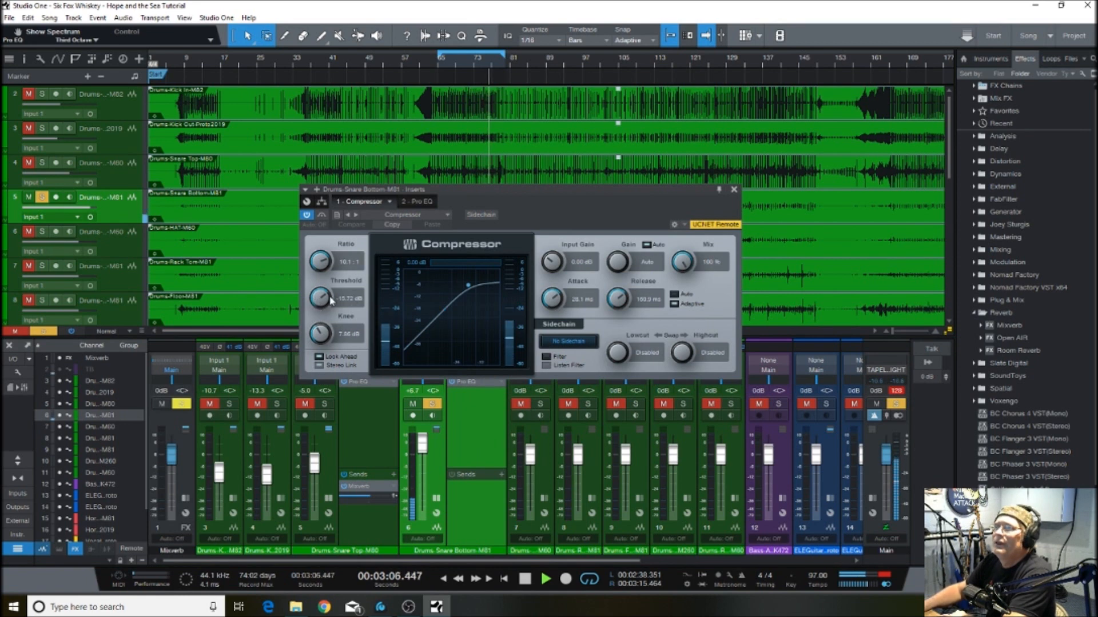
{"action": "left_click_drag", "start_coordinate": [324, 296], "coordinate": [315, 312]}
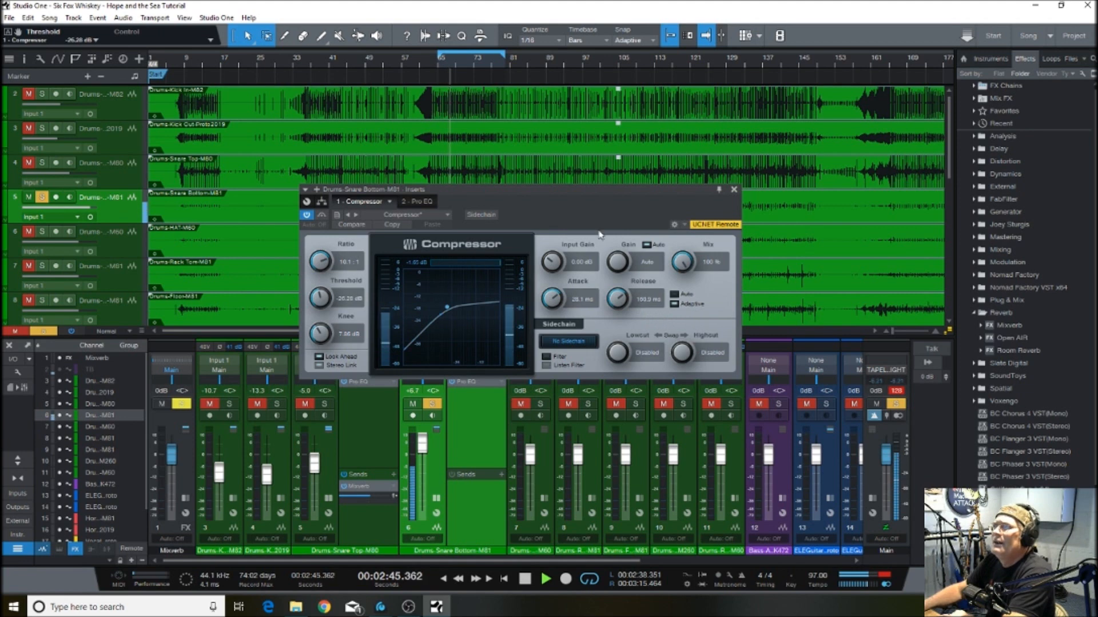
{"action": "left_click", "coordinate": [734, 191]}
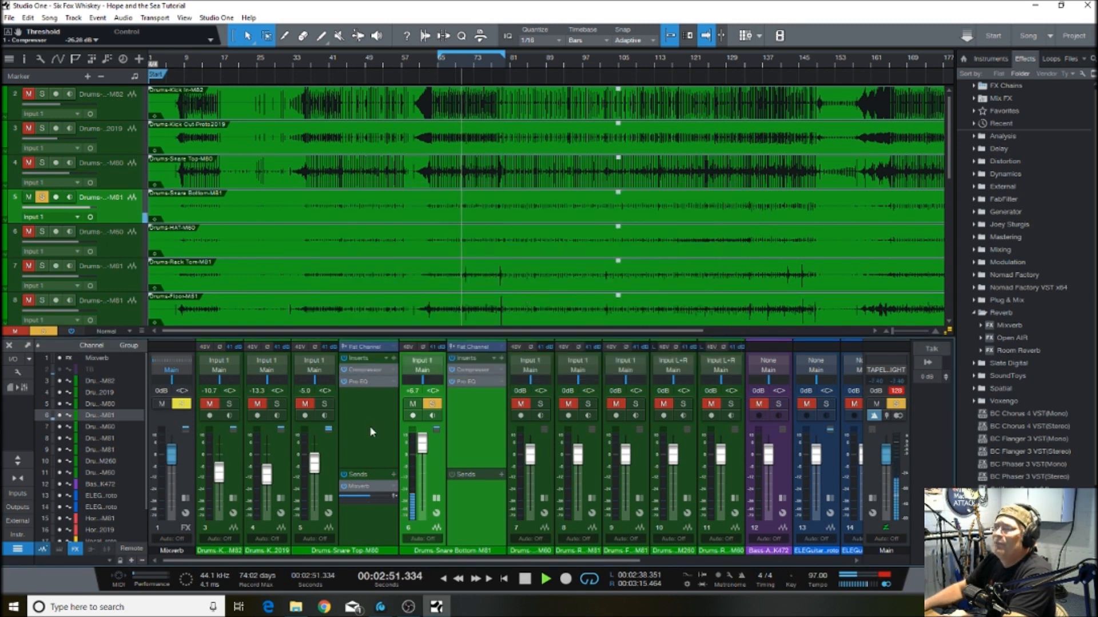
{"action": "left_click", "coordinate": [466, 382]}
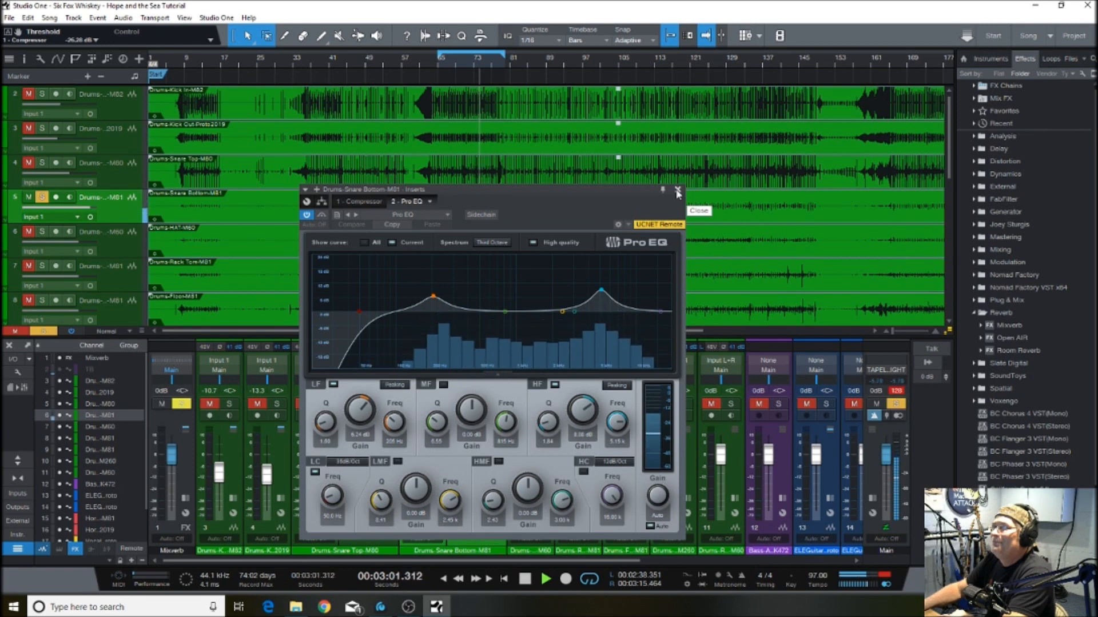
{"action": "left_click", "coordinate": [677, 191]}
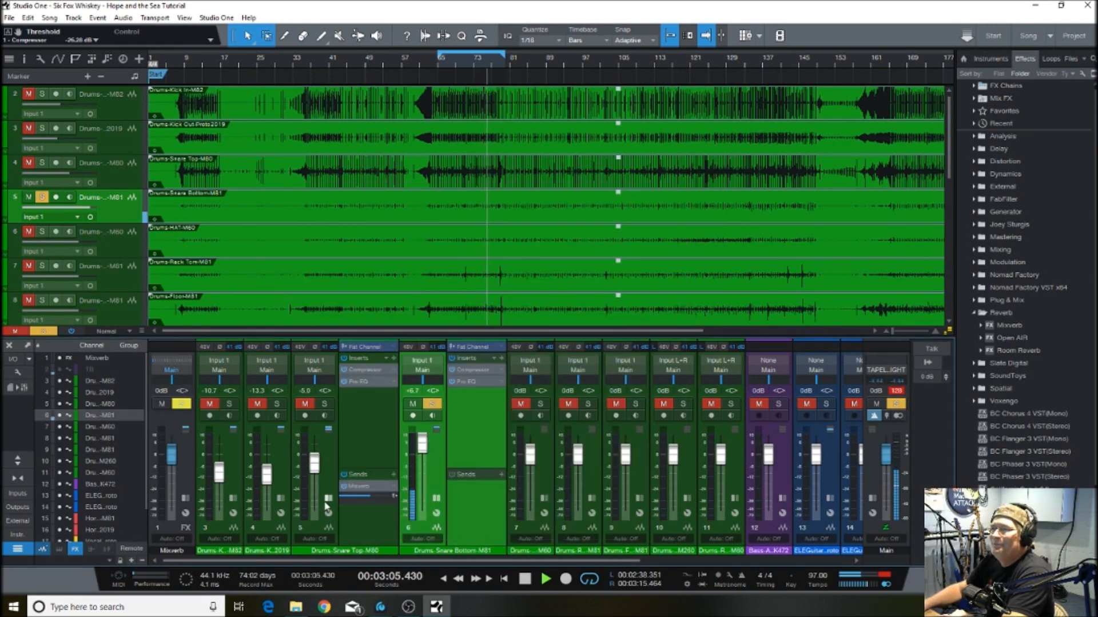
Collapse the Snare Top strip, solo Snare Top together with Snare Bottom, and lower Snare Bottom to -3.7 dB
{"action": "left_click", "coordinate": [327, 499]}
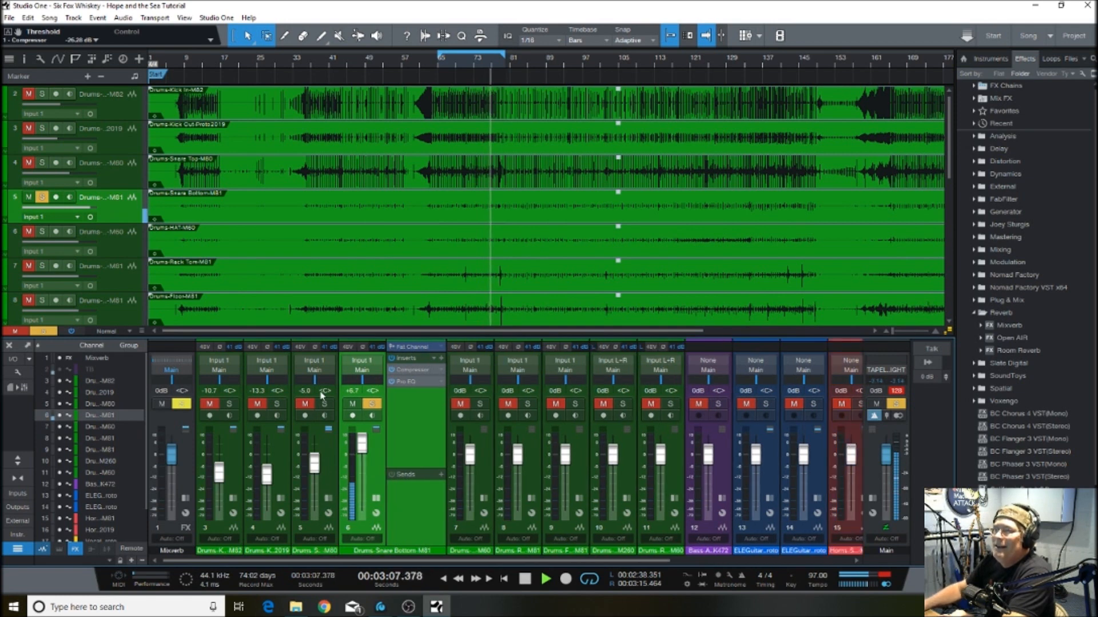
{"action": "left_click", "coordinate": [325, 404]}
{"action": "left_click_drag", "start_coordinate": [362, 443], "coordinate": [364, 468]}
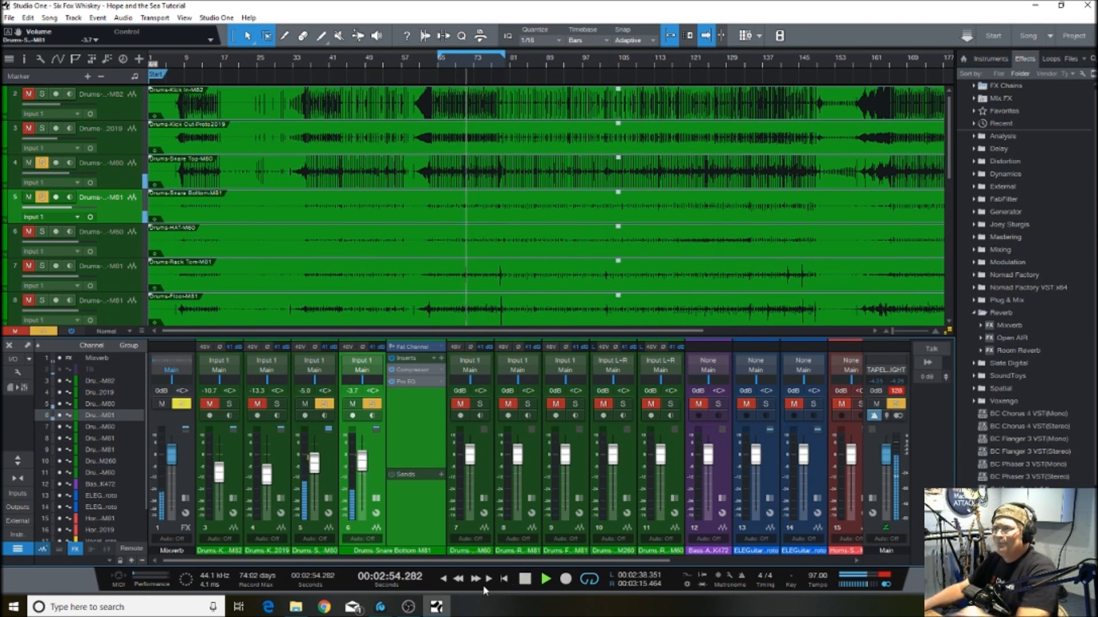
Group the Snare Top and Snare Bottom channels and lower them together, to -9.0 dB and -7.7 dB
{"action": "left_click", "coordinate": [313, 534]}
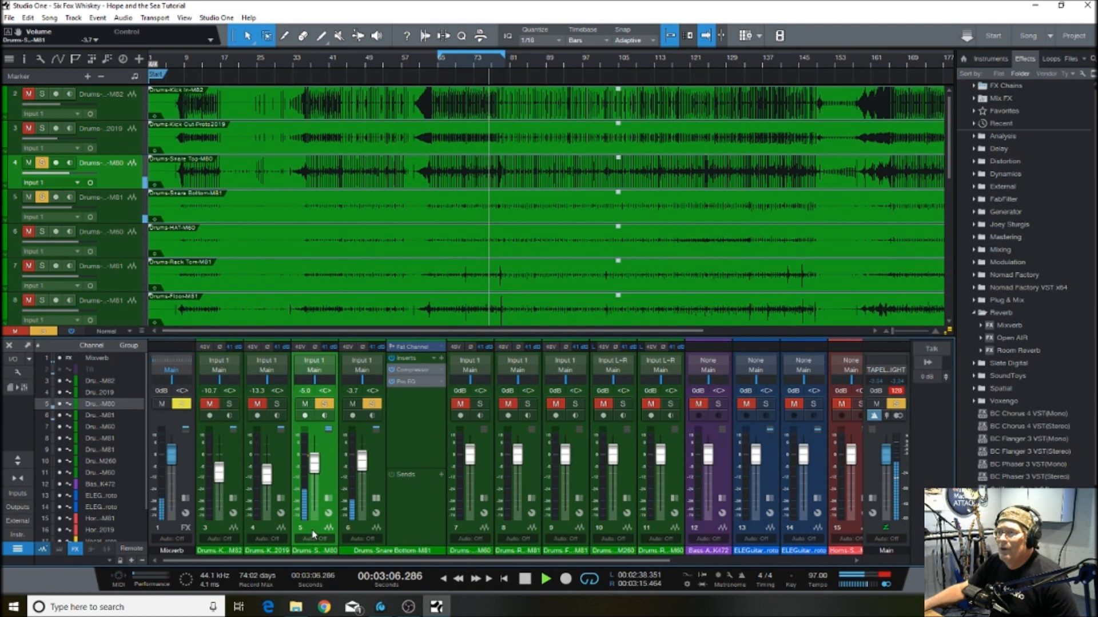
{"action": "left_click", "coordinate": [356, 533], "text": "shift"}
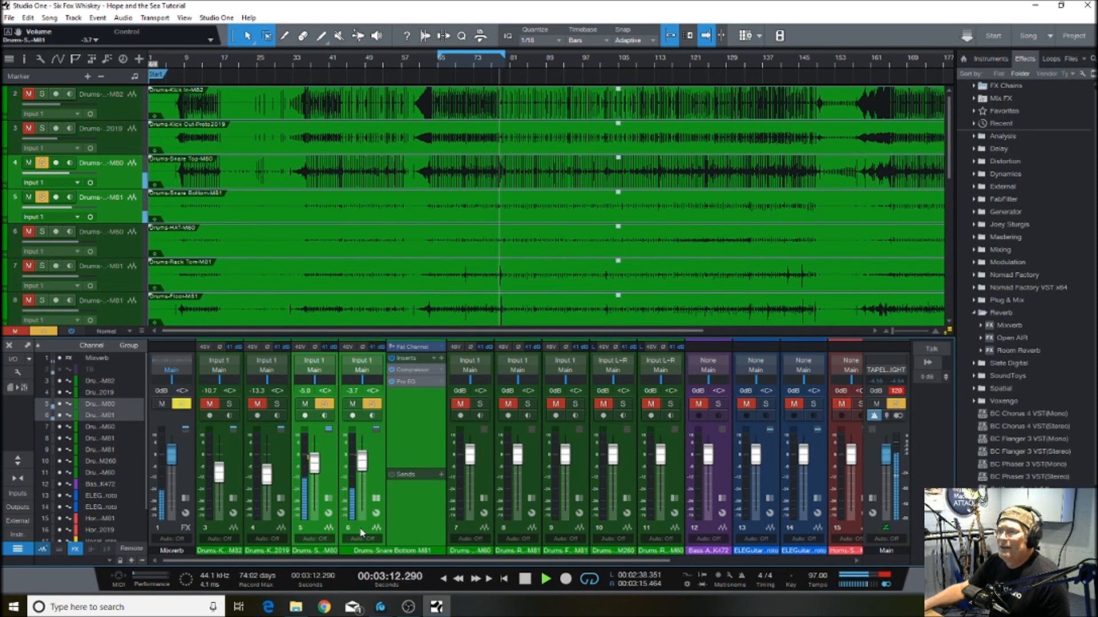
{"action": "right_click", "coordinate": [361, 533]}
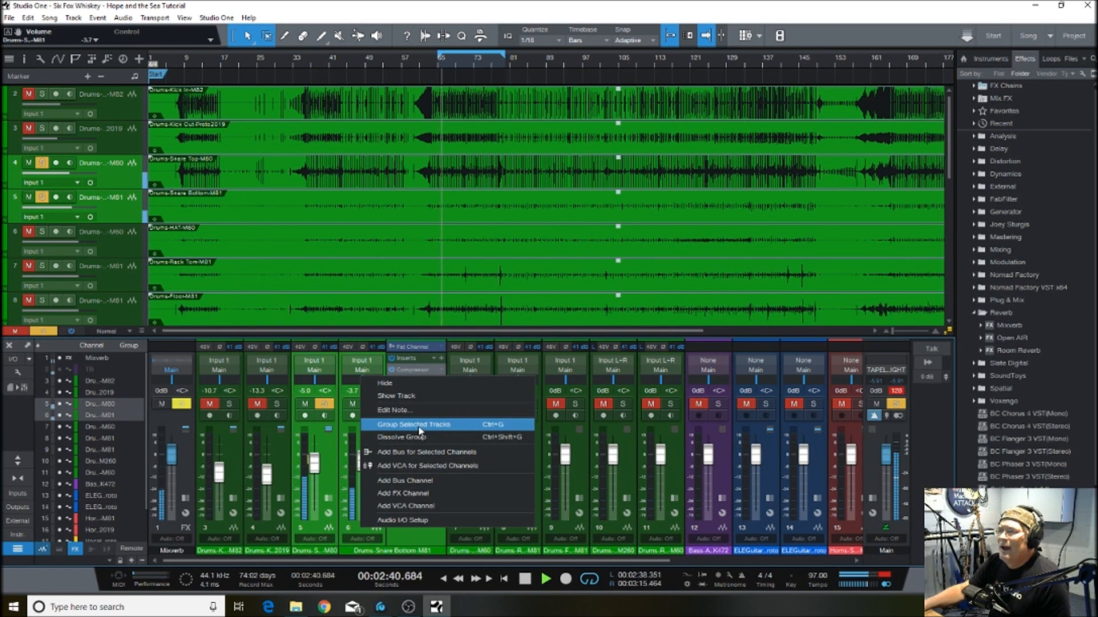
{"action": "left_click", "coordinate": [420, 430]}
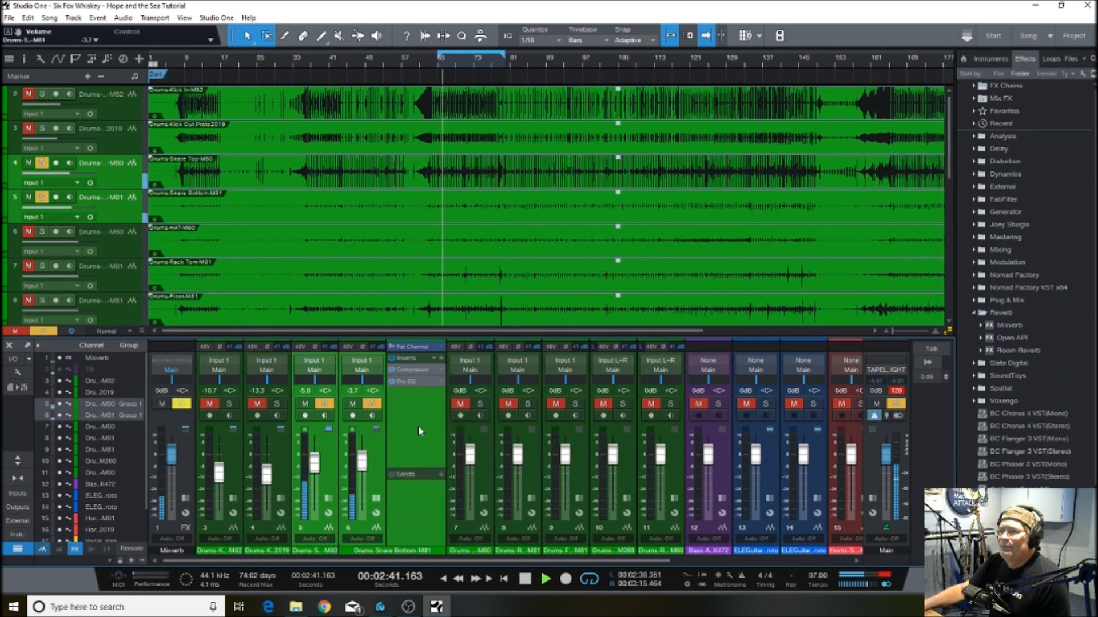
{"action": "left_click_drag", "start_coordinate": [362, 461], "coordinate": [366, 471]}
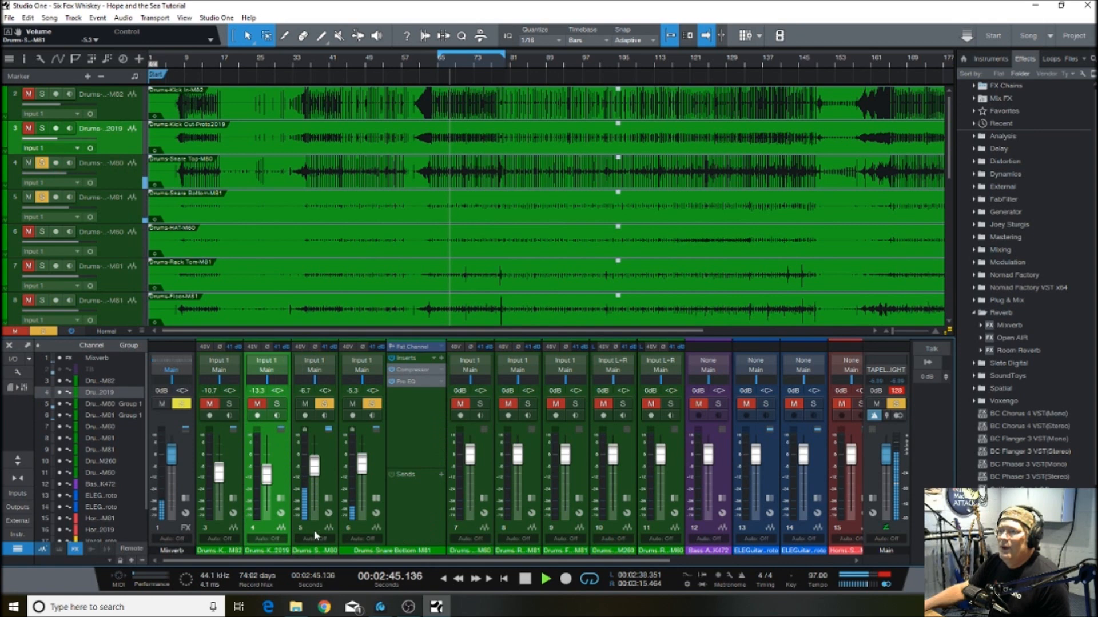
{"action": "left_click_drag", "start_coordinate": [361, 463], "coordinate": [364, 472]}
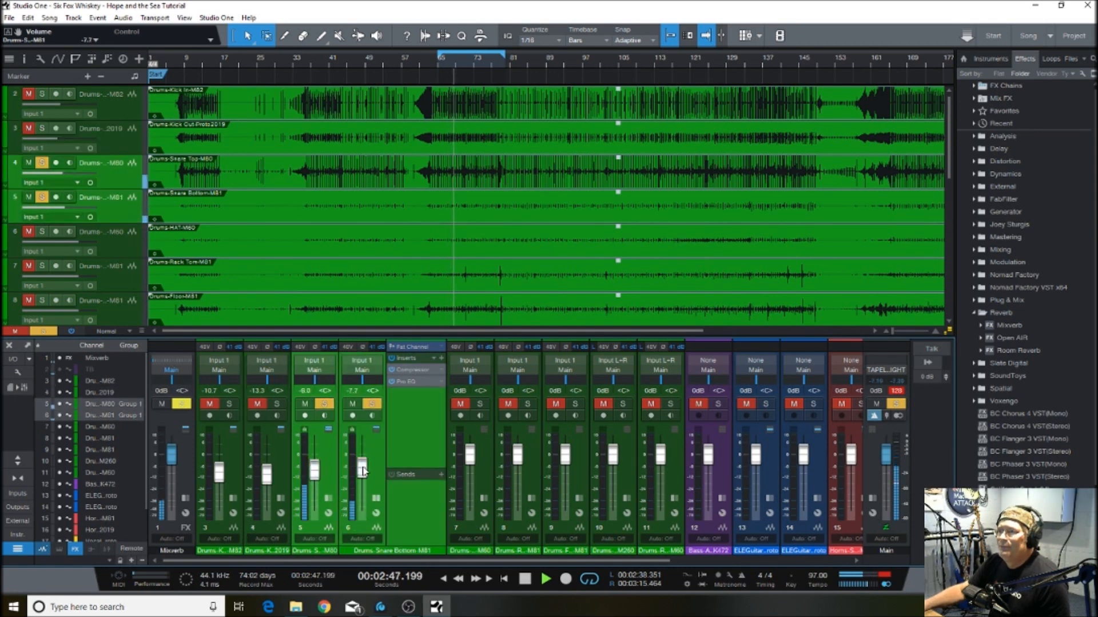
Unsolo and unmute the snare group to hear it with the kicks, and raise Snare Top to -5.3 dB and Snare Bottom to -4.0 dB
{"action": "left_click", "coordinate": [373, 405]}
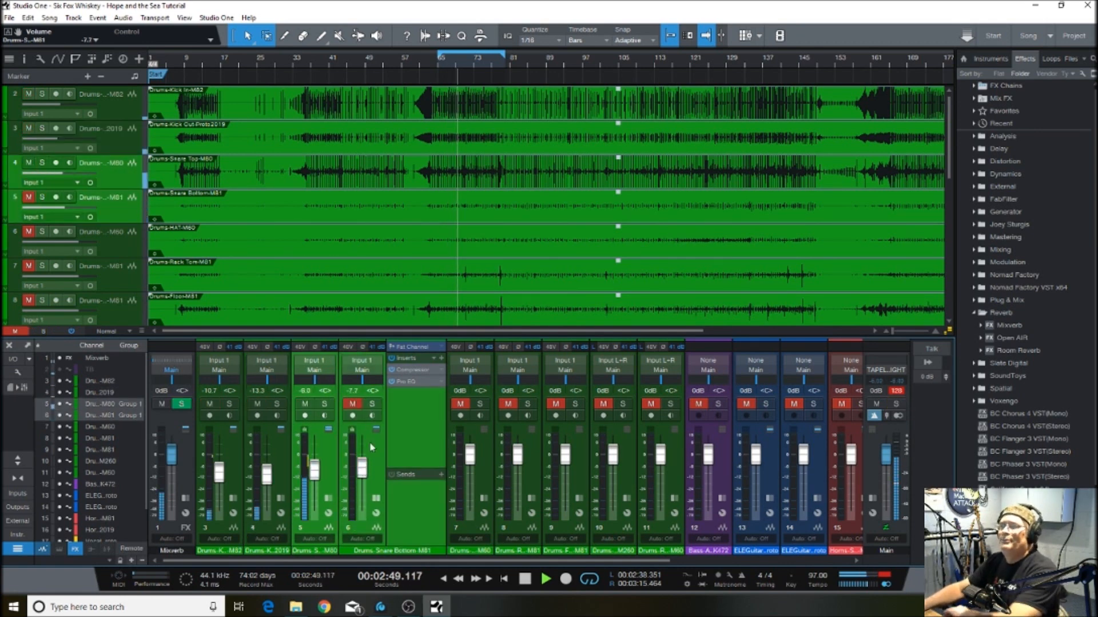
{"action": "left_click", "coordinate": [352, 404]}
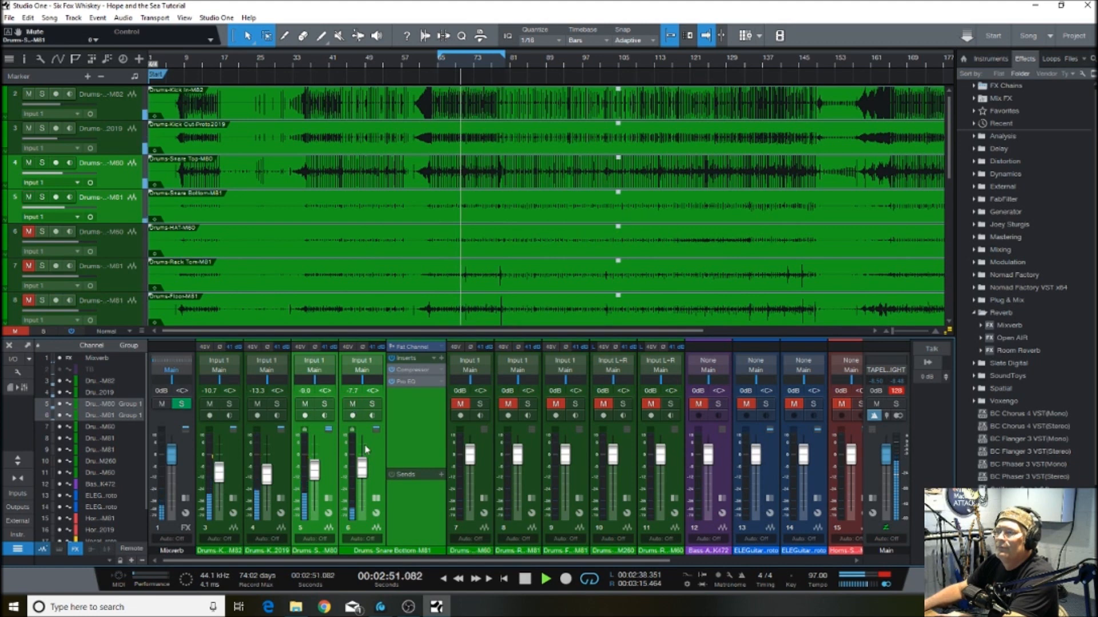
{"action": "left_click_drag", "start_coordinate": [361, 473], "coordinate": [362, 466]}
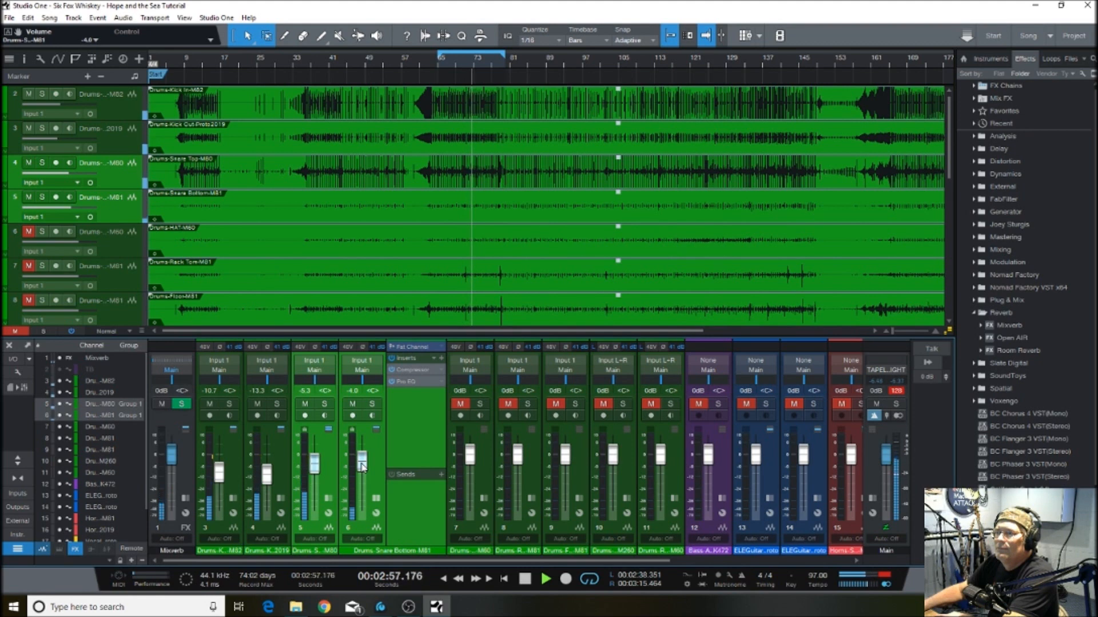
{"action": "left_click", "coordinate": [373, 405]}
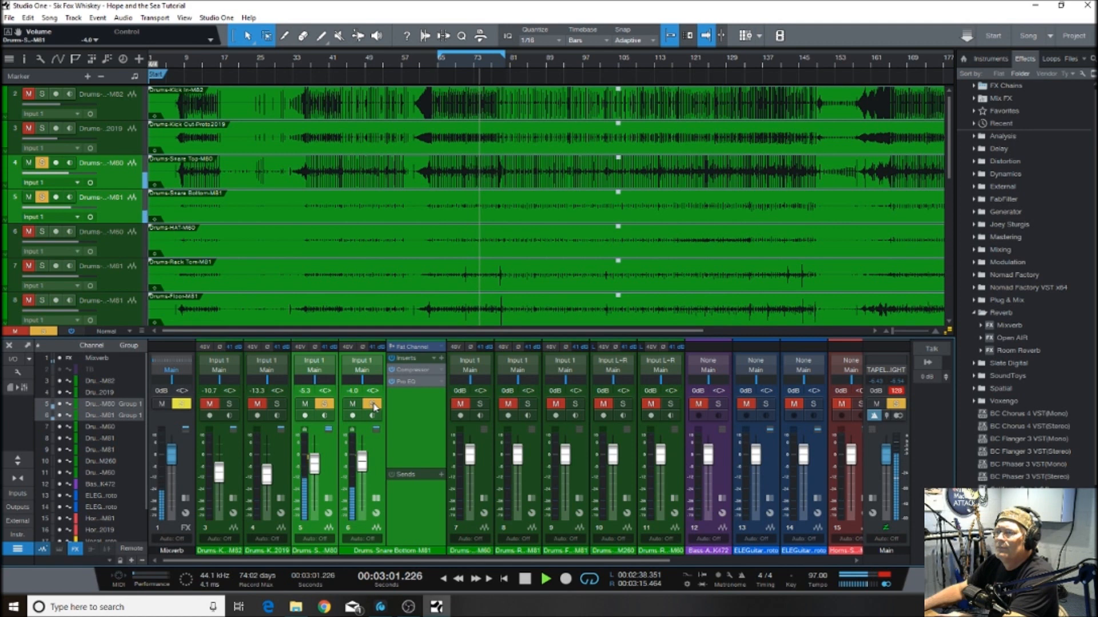
{"action": "left_click", "coordinate": [373, 404]}
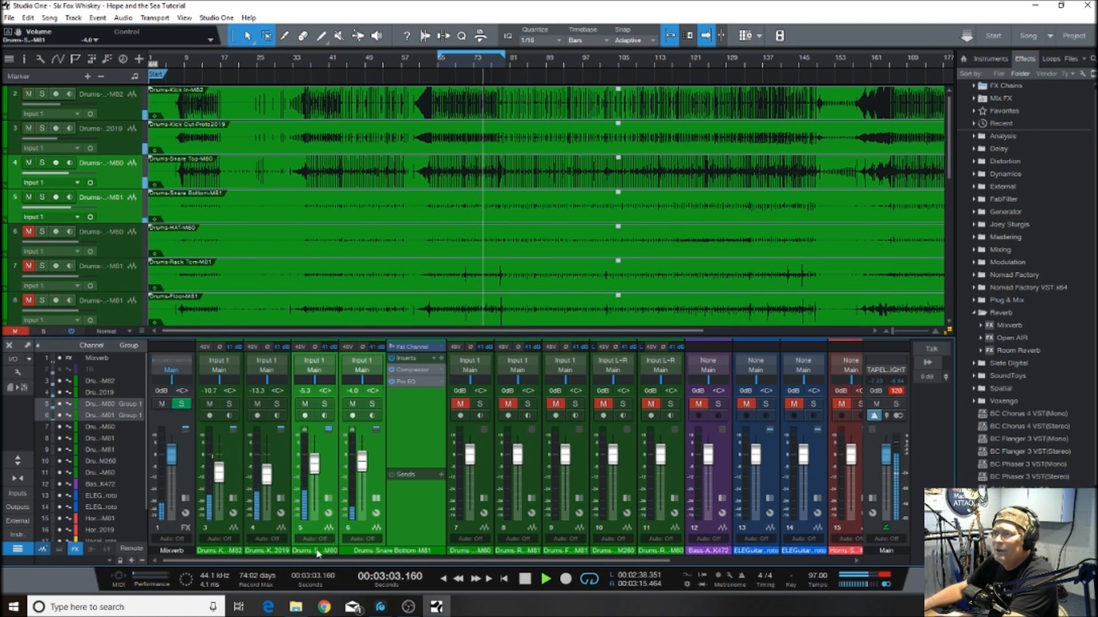
In Snare Top's Pro EQ, reduce the high-mid band boost to about 2.1 dB at 5.00 kHz and close the window
{"action": "left_click", "coordinate": [329, 499]}
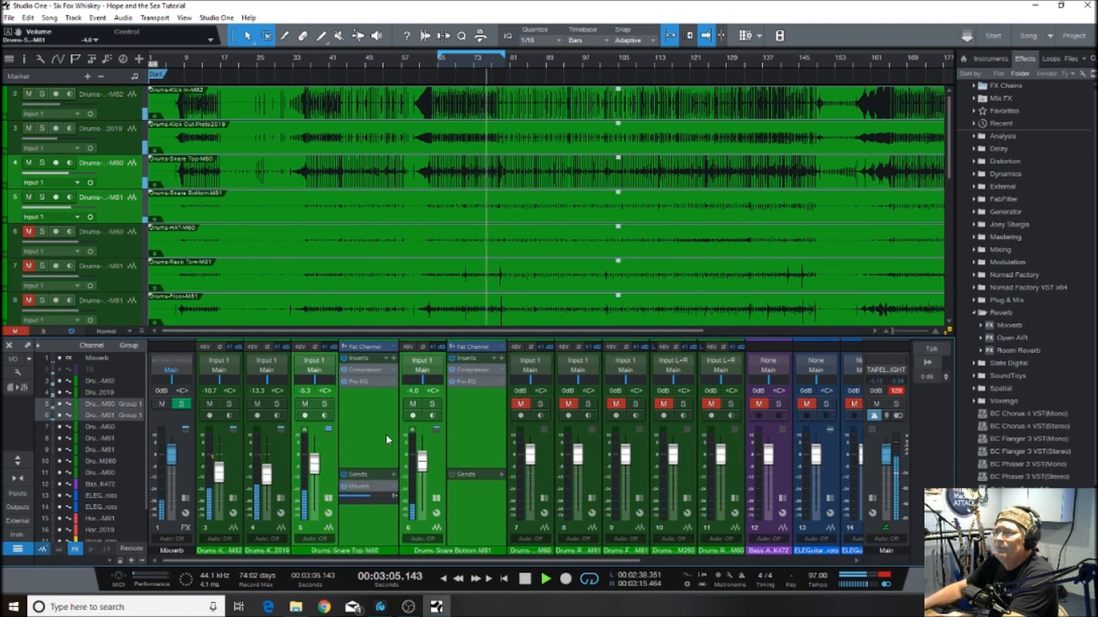
{"action": "left_click", "coordinate": [362, 382]}
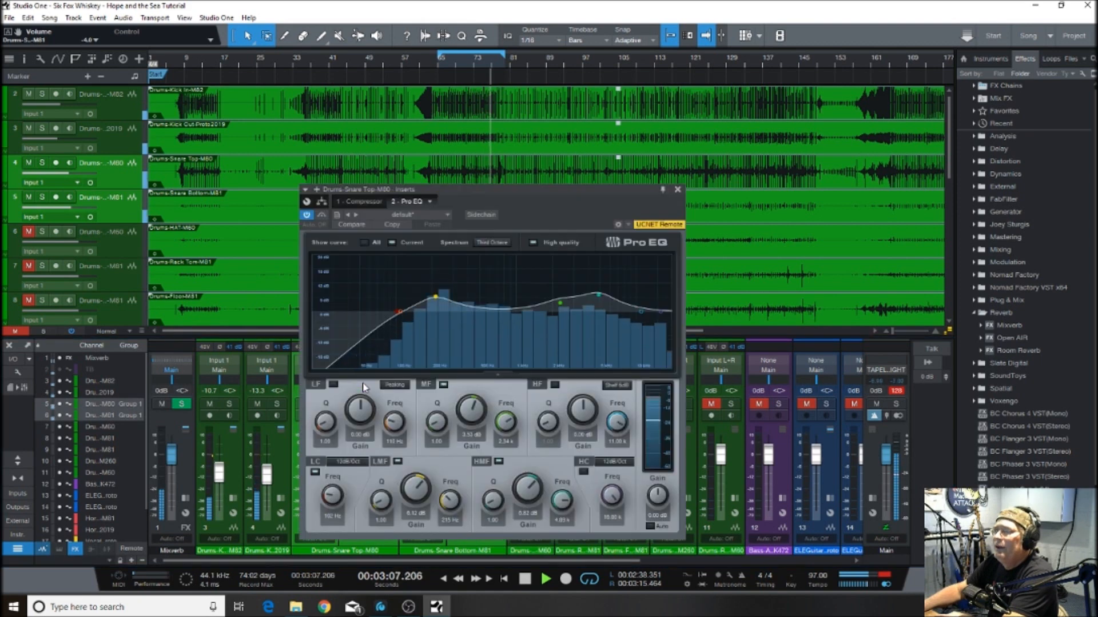
{"action": "left_click_drag", "start_coordinate": [598, 297], "coordinate": [600, 309]}
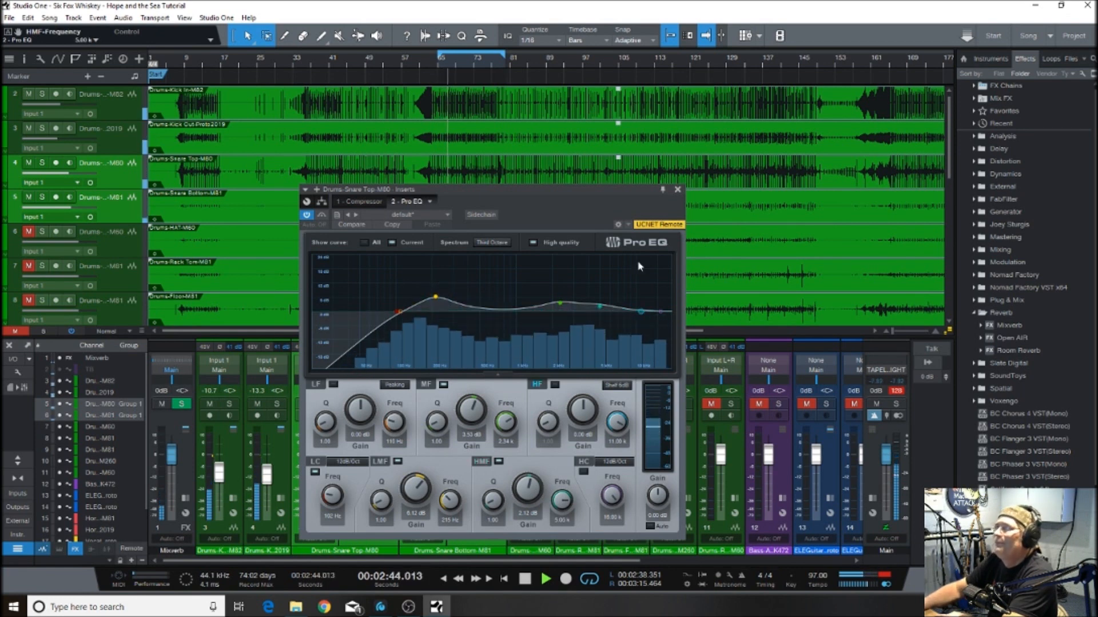
{"action": "left_click", "coordinate": [677, 189]}
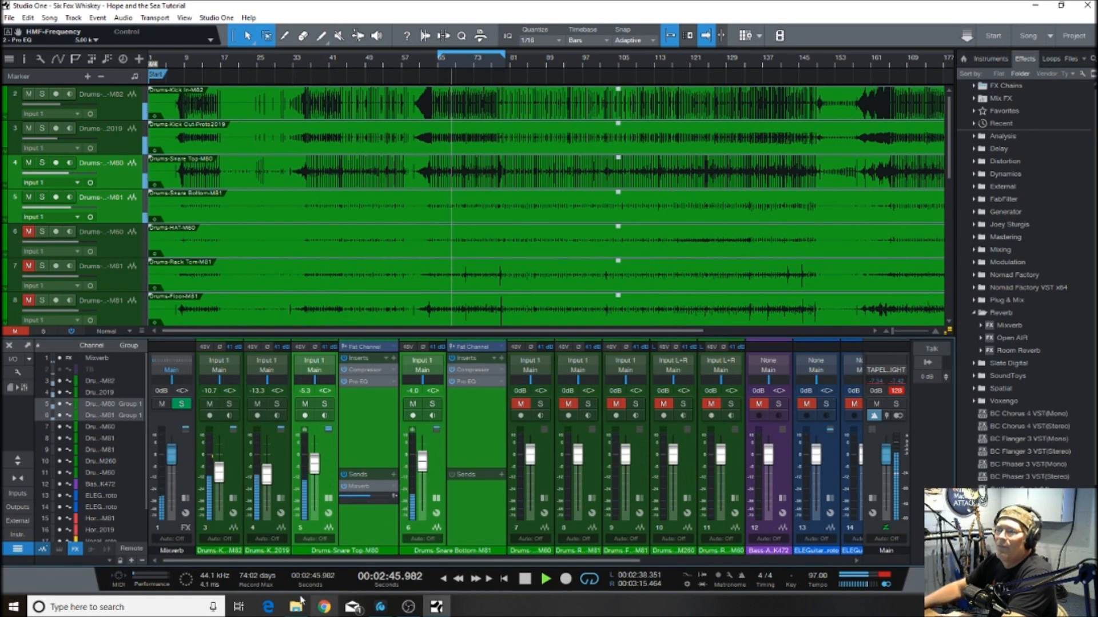
Collapse the Snare Top and Snare Bottom strips and expand the HAT channel's strip to show its inserts and sends
{"action": "left_click", "coordinate": [329, 499]}
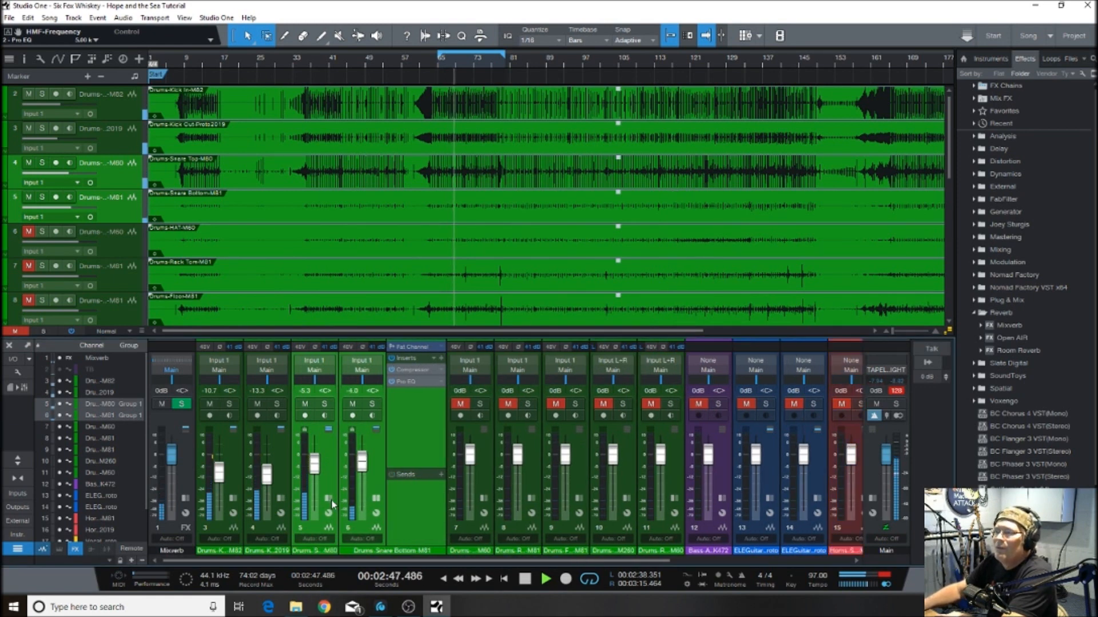
{"action": "left_click", "coordinate": [375, 500]}
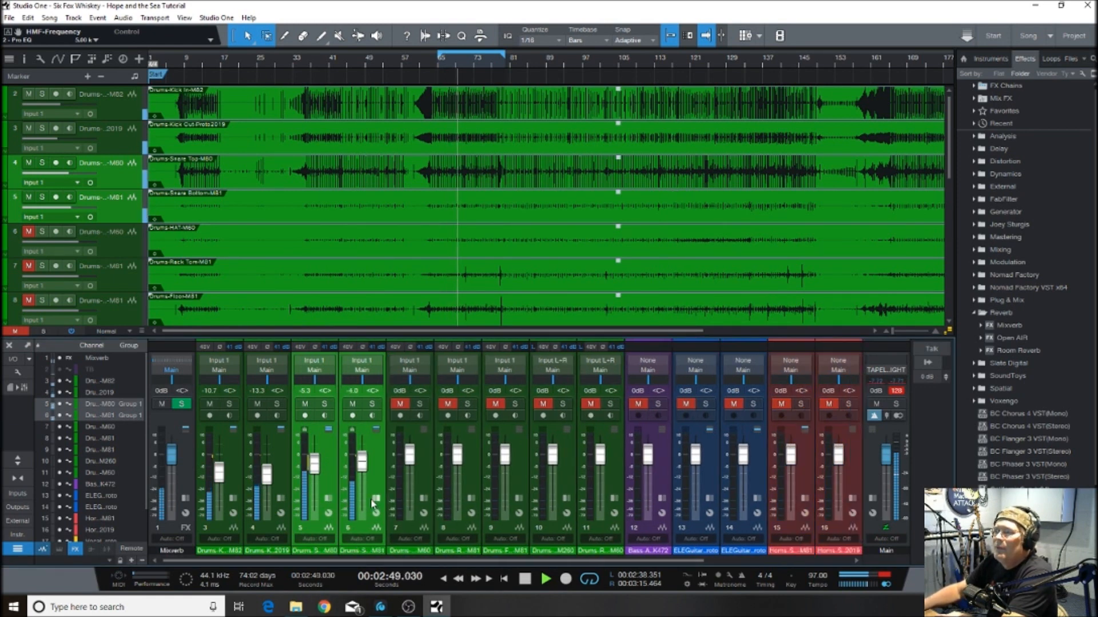
{"action": "left_click", "coordinate": [423, 500]}
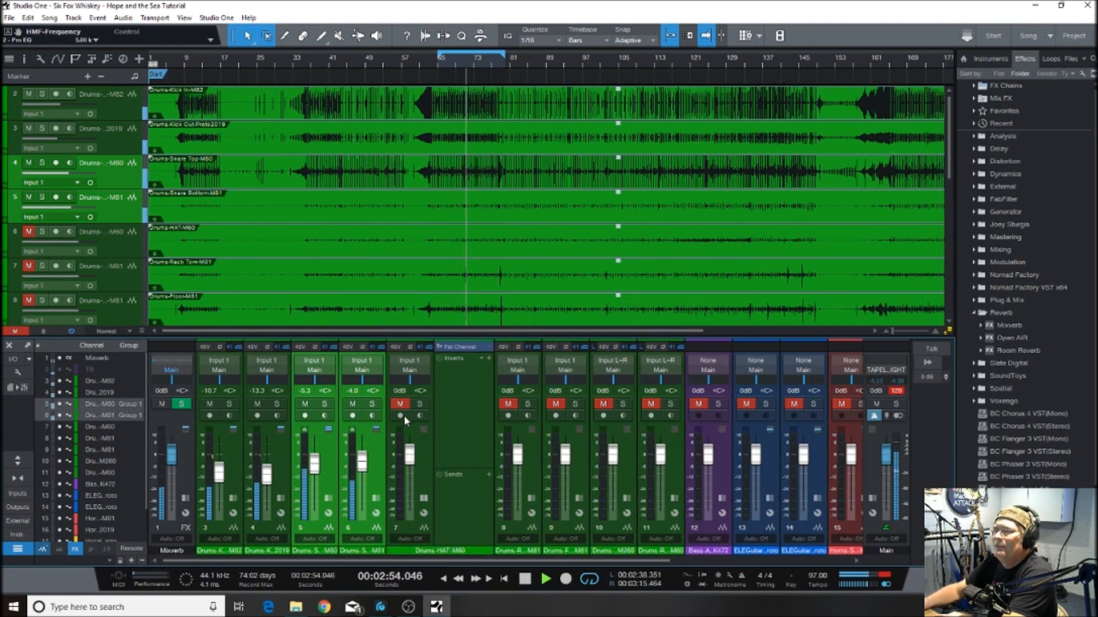
Solo the HAT channel, move playback to about 1:37 and raise the channel's level to +10.0 dB
{"action": "left_click", "coordinate": [421, 404]}
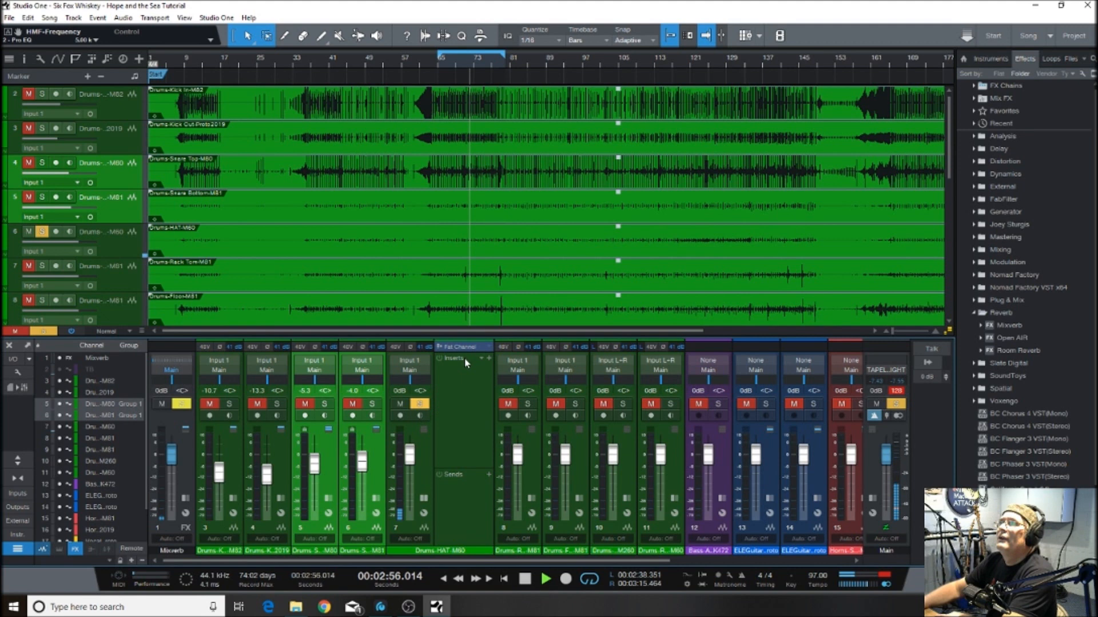
{"action": "left_click", "coordinate": [421, 476]}
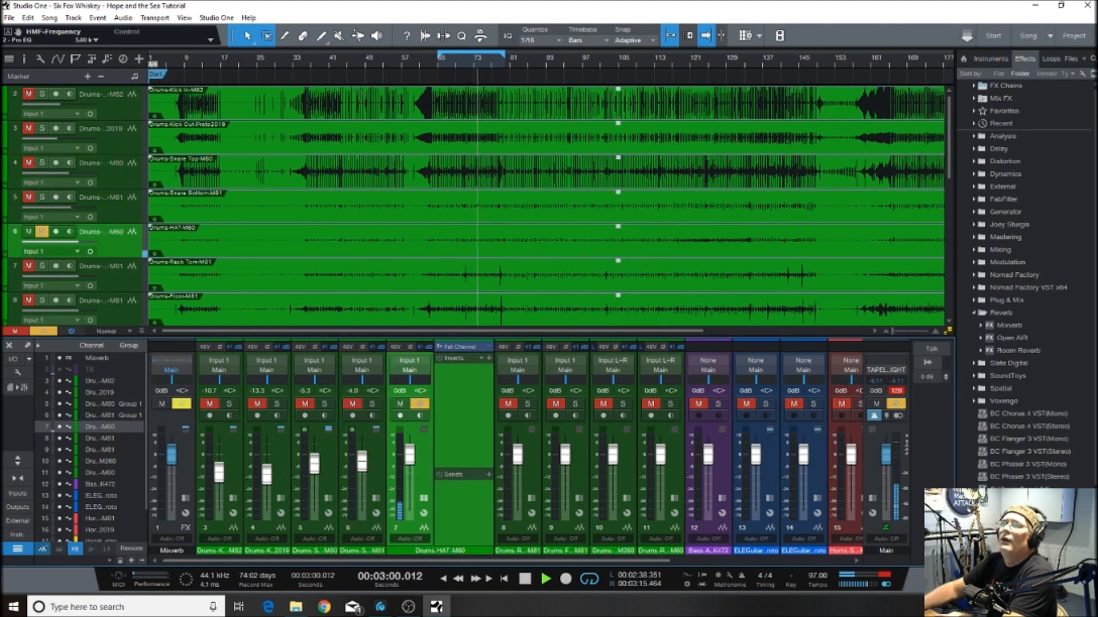
{"action": "left_click", "coordinate": [319, 57]}
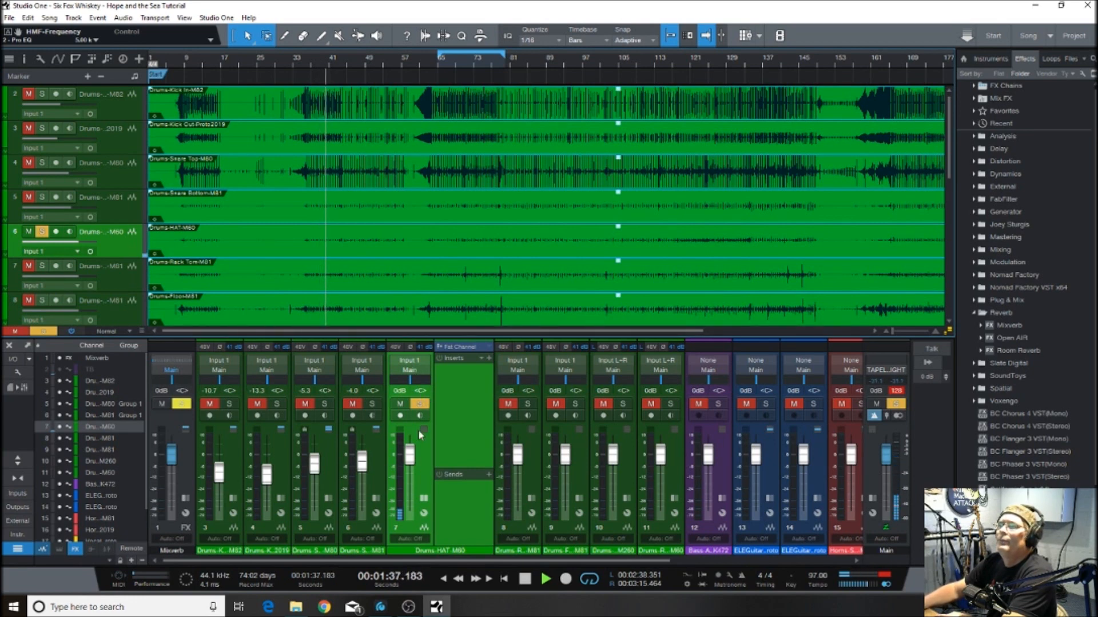
{"action": "left_click_drag", "start_coordinate": [411, 466], "coordinate": [415, 435]}
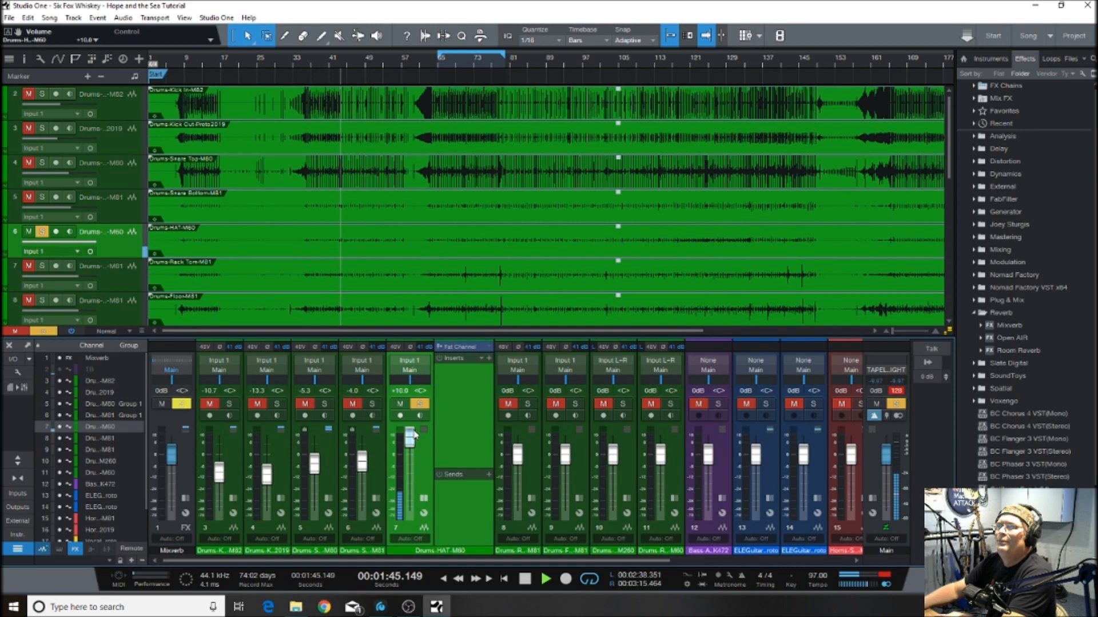
Set the loop range from about 4:49.5 to 5:21.6 and lower the HAT channel to +4.0 dB
{"action": "left_click", "coordinate": [682, 60]}
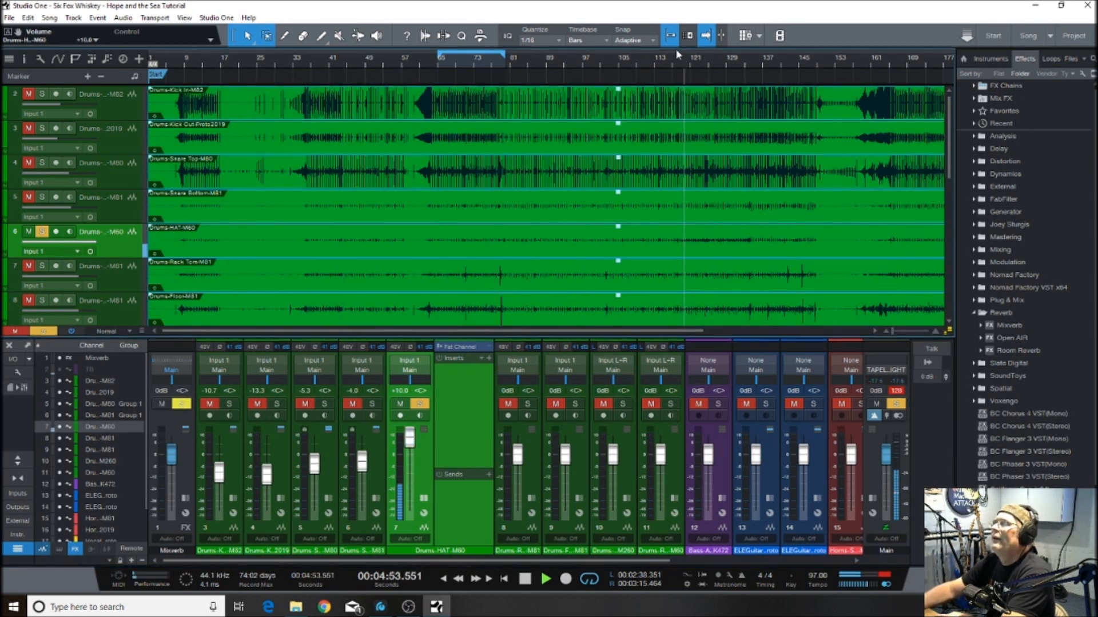
{"action": "left_click_drag", "start_coordinate": [682, 53], "coordinate": [734, 53]}
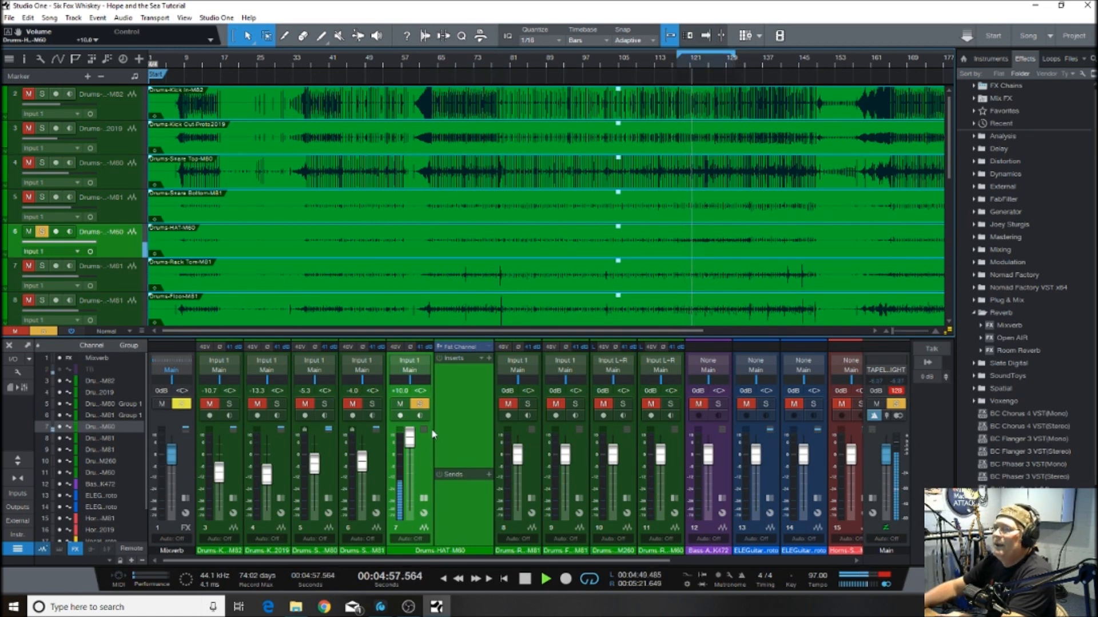
{"action": "left_click_drag", "start_coordinate": [409, 448], "coordinate": [411, 454]}
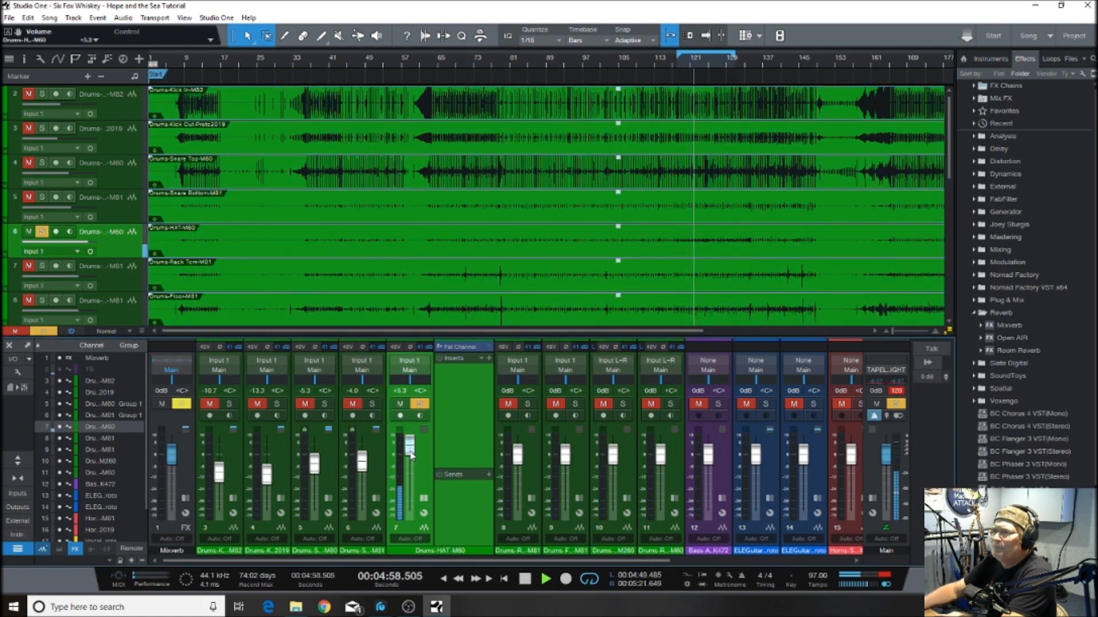
Load the HH drum FX chain preset on the HAT channel and remove its Expander
{"action": "left_click", "coordinate": [485, 360]}
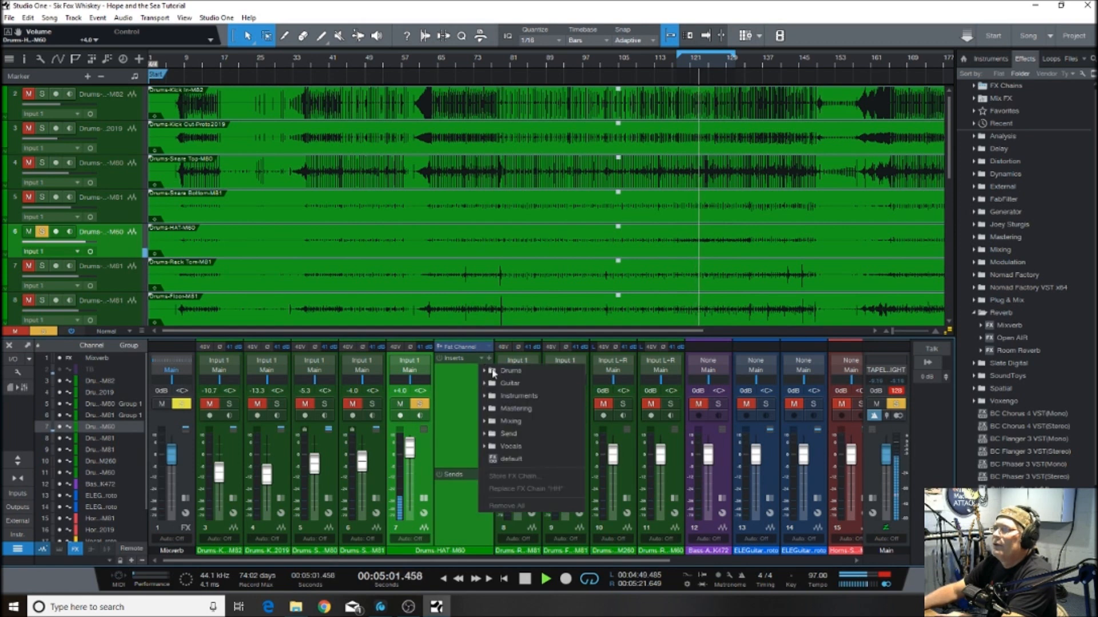
{"action": "left_click", "coordinate": [495, 372]}
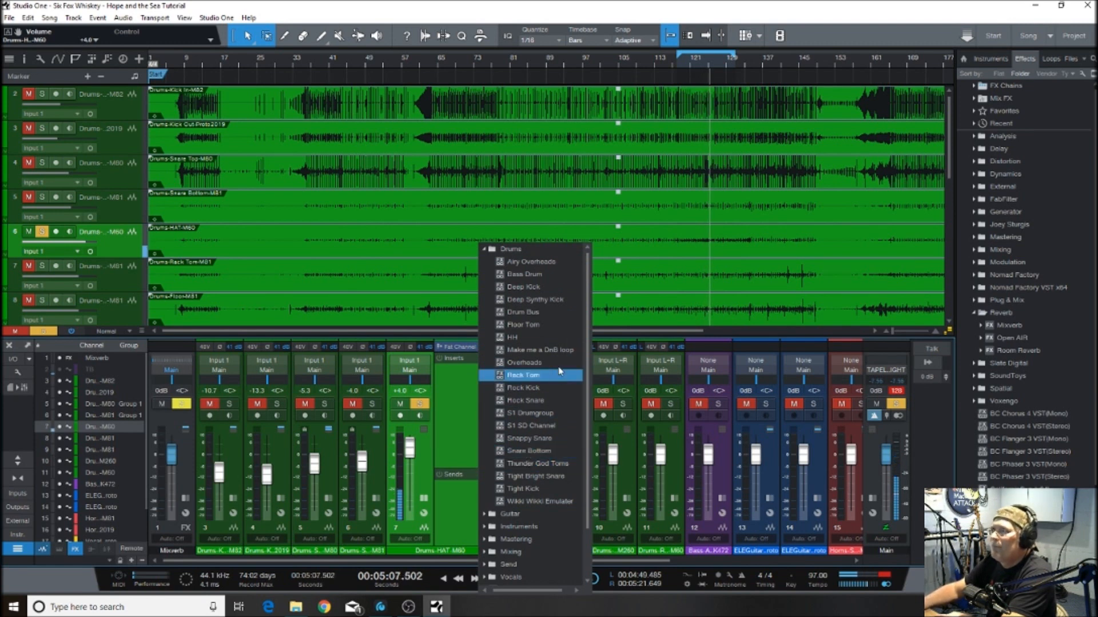
{"action": "left_click", "coordinate": [529, 339]}
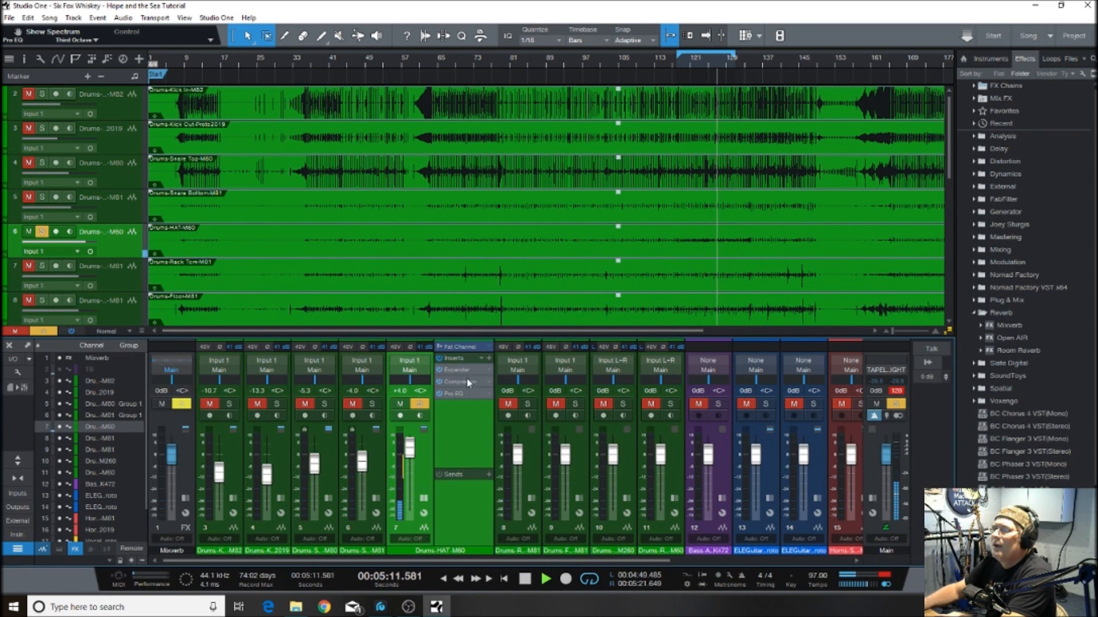
{"action": "right_click", "coordinate": [465, 375]}
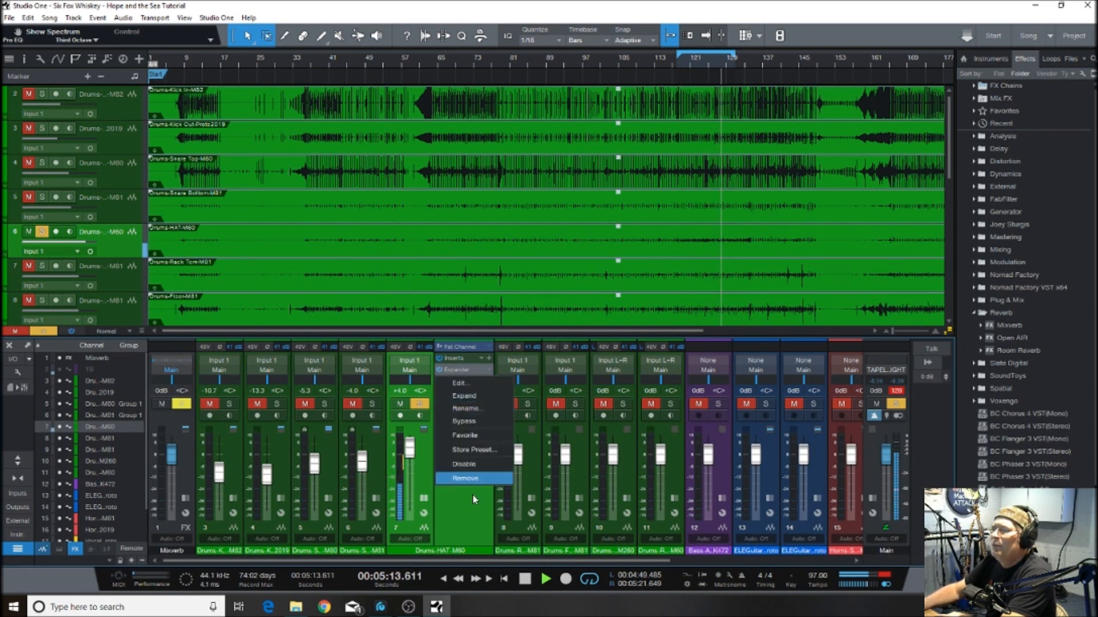
{"action": "left_click", "coordinate": [472, 479]}
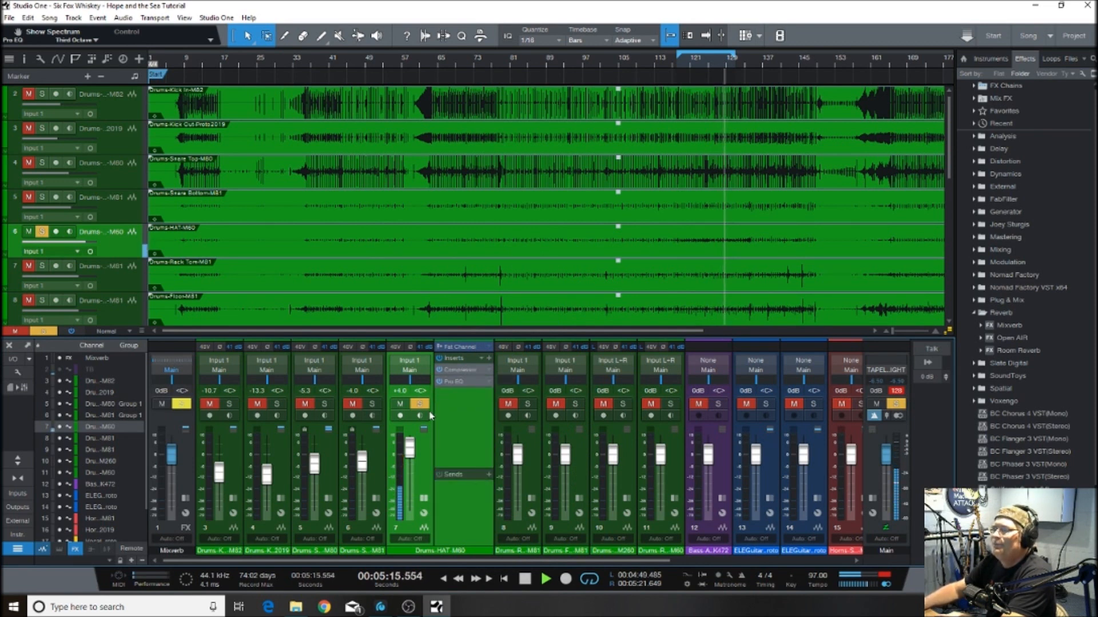
Lower the HAT channel to +1.0 dB and set its Compressor threshold to about -35.6 dB
{"action": "left_click_drag", "start_coordinate": [410, 455], "coordinate": [411, 460]}
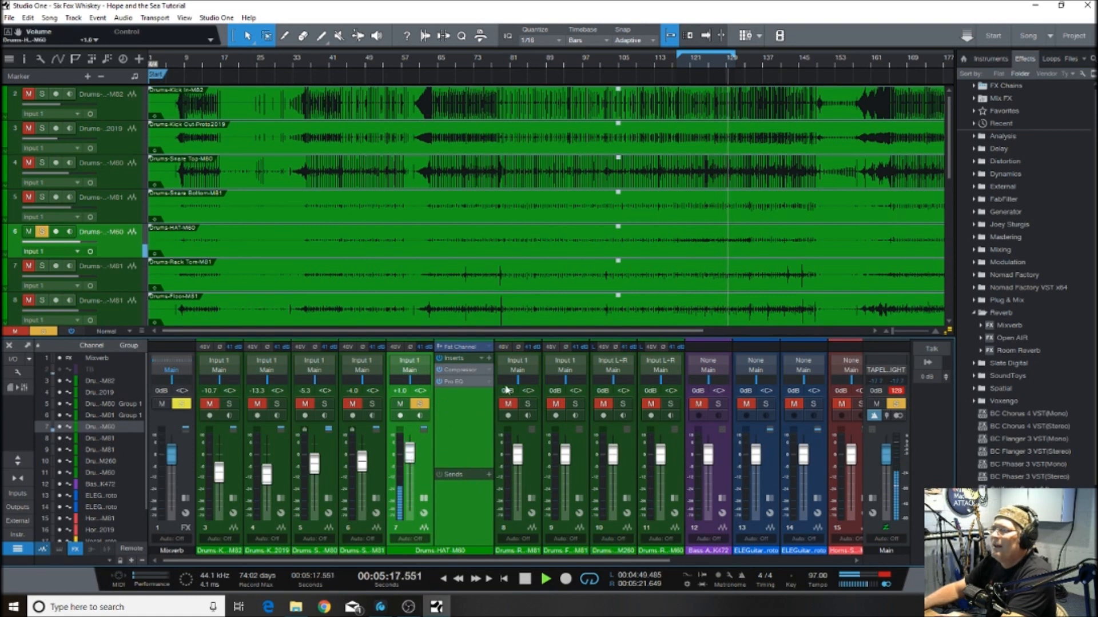
{"action": "left_click", "coordinate": [463, 371]}
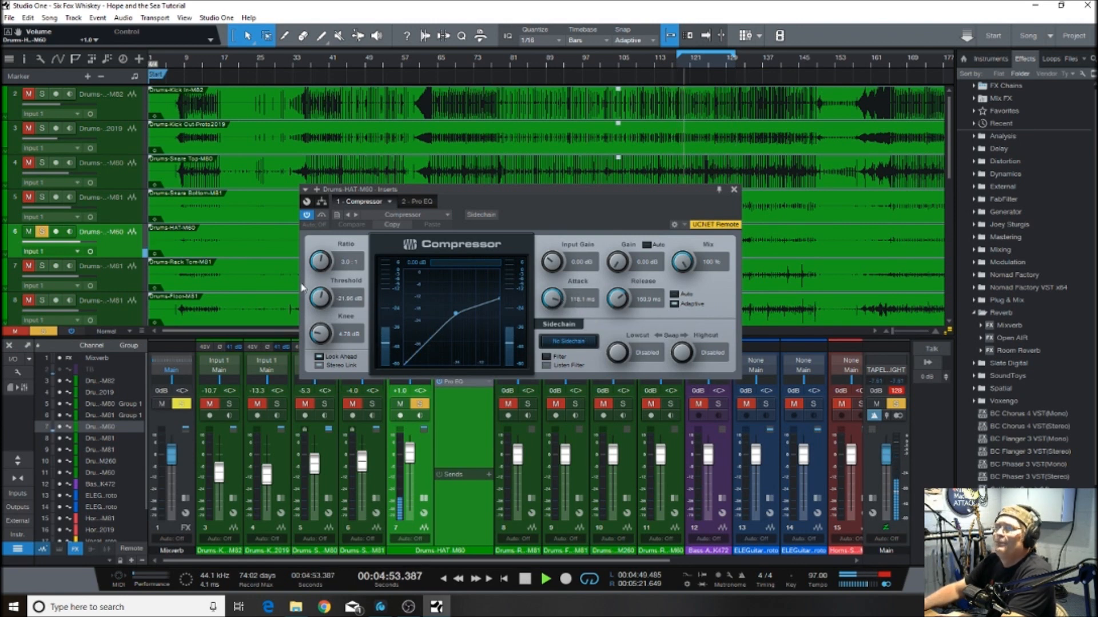
{"action": "left_click_drag", "start_coordinate": [327, 297], "coordinate": [313, 315]}
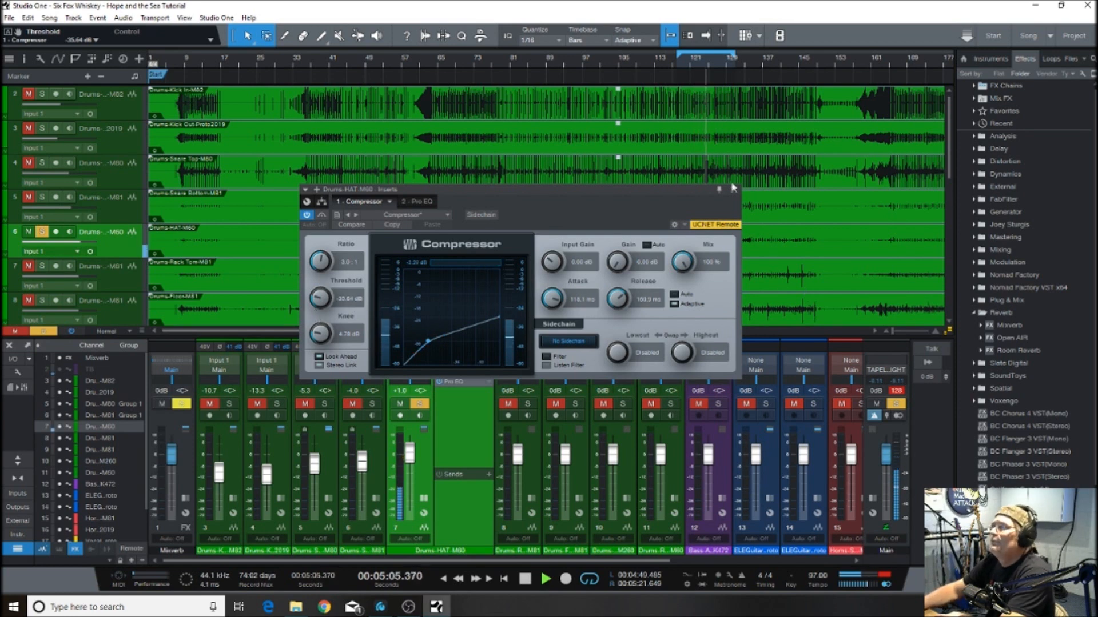
Reset the HAT channel's Pro EQ to the default preset and raise the channel's level to +9.3 dB
{"action": "left_click", "coordinate": [419, 201]}
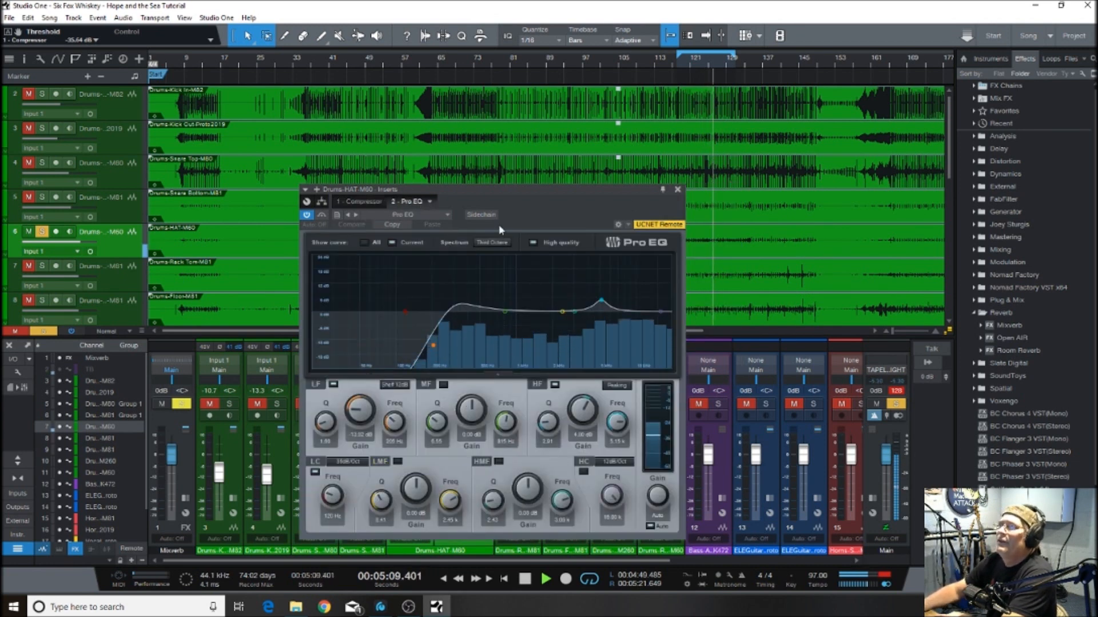
{"action": "left_click", "coordinate": [448, 216]}
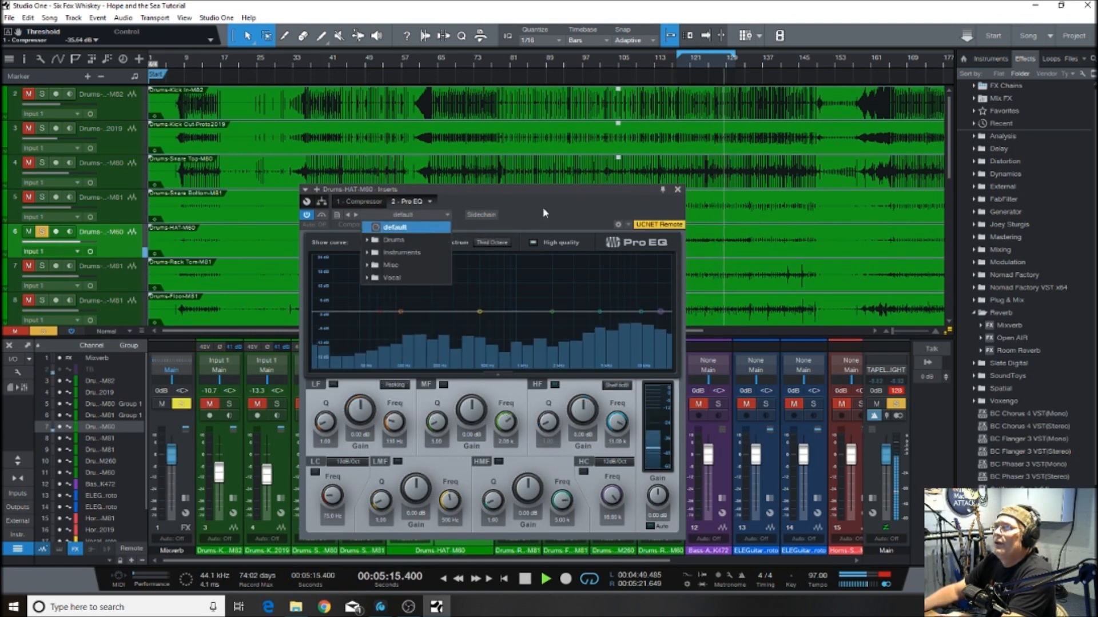
{"action": "left_click", "coordinate": [428, 228]}
{"action": "left_click_drag", "start_coordinate": [566, 204], "coordinate": [785, 70]}
{"action": "left_click_drag", "start_coordinate": [410, 452], "coordinate": [409, 438]}
{"action": "left_click_drag", "start_coordinate": [778, 76], "coordinate": [725, 135]}
In the HAT's Pro EQ, add a low cut at 103 Hz and a low-mid boost of about 3.3 dB near 365 Hz
{"action": "left_click_drag", "start_coordinate": [549, 240], "coordinate": [567, 241]}
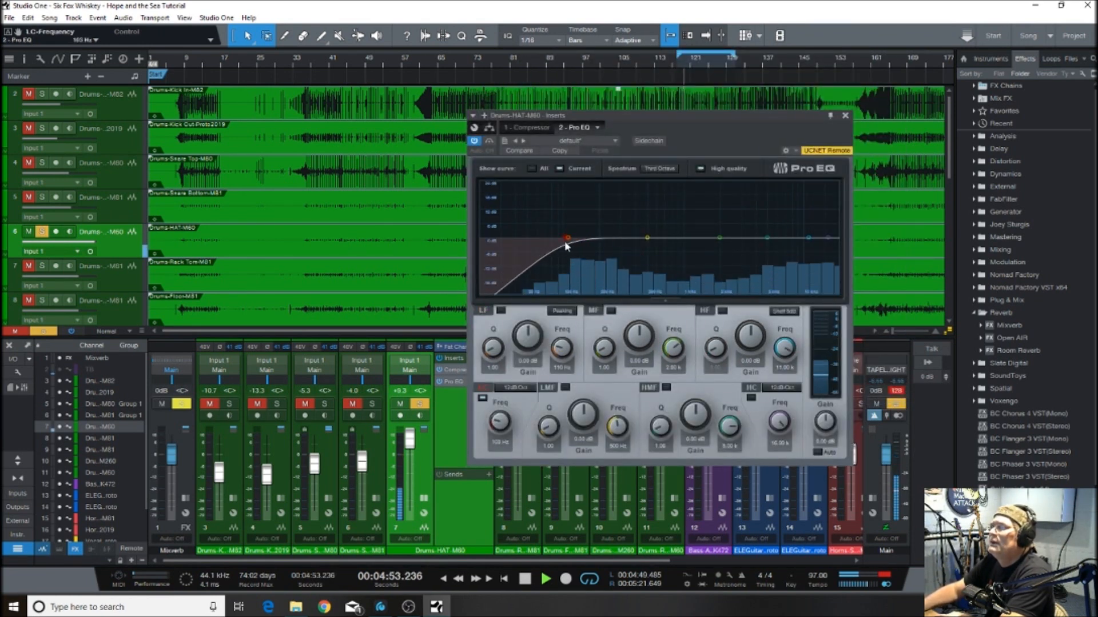
{"action": "mouse_move", "coordinate": [652, 240]}
{"action": "left_mouse_down"}
{"action": "mouse_move", "coordinate": [608, 230]}
{"action": "mouse_move", "coordinate": [633, 234]}
{"action": "left_mouse_up"}
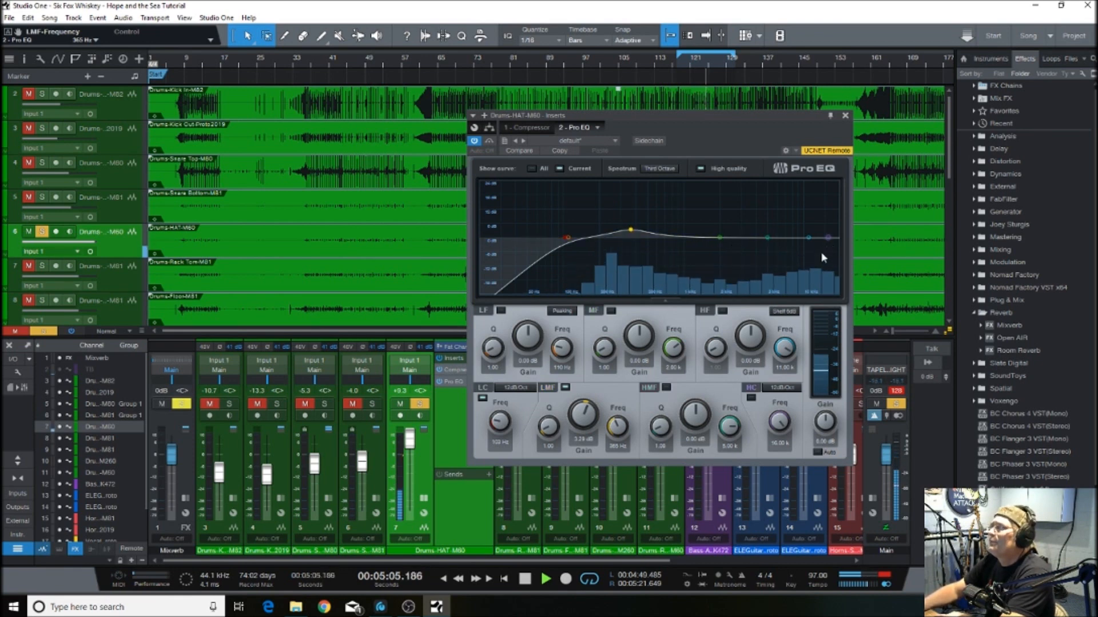
Enable the high cut in the HAT's Pro EQ with a 48 dB/Oct slope at about 18.5 kHz
{"action": "left_click", "coordinate": [828, 237]}
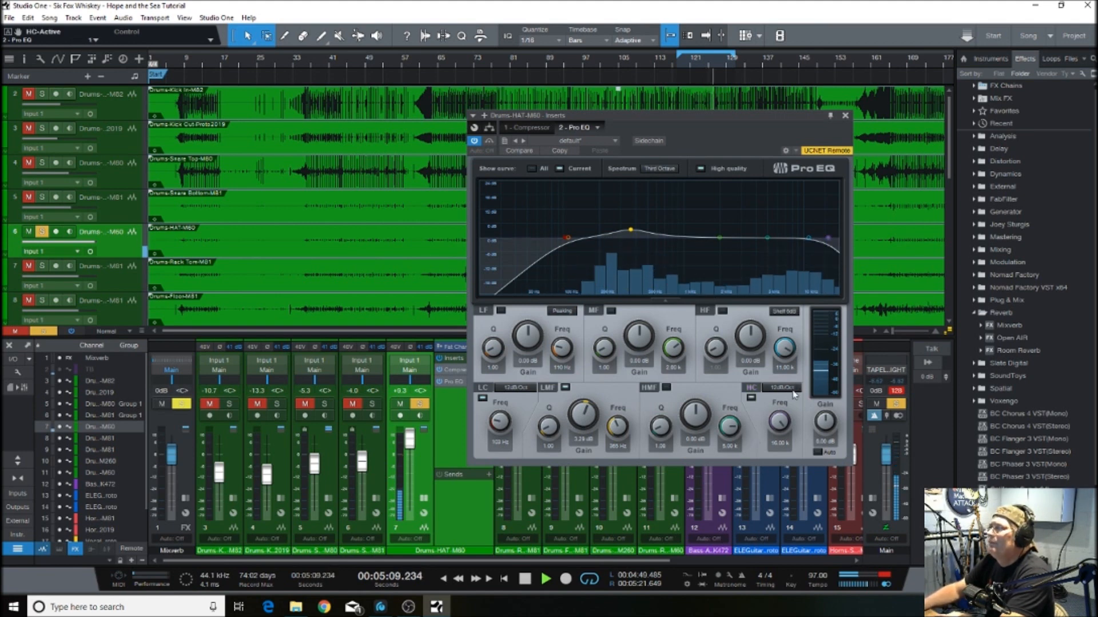
{"action": "left_click", "coordinate": [782, 388]}
{"action": "left_click", "coordinate": [789, 451]}
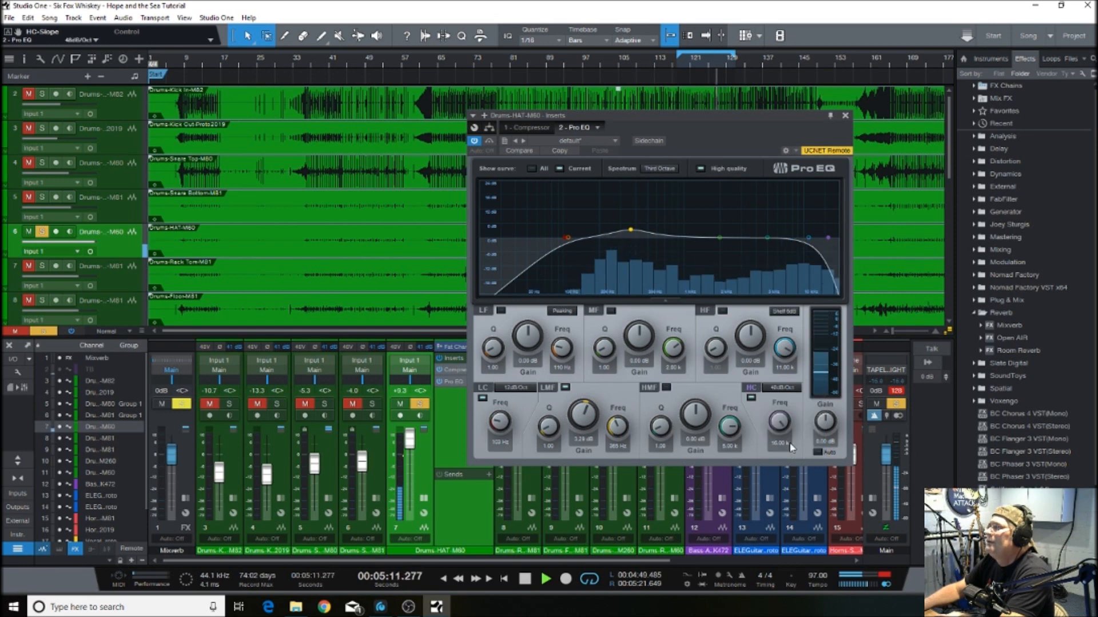
{"action": "left_click_drag", "start_coordinate": [827, 235], "coordinate": [836, 237]}
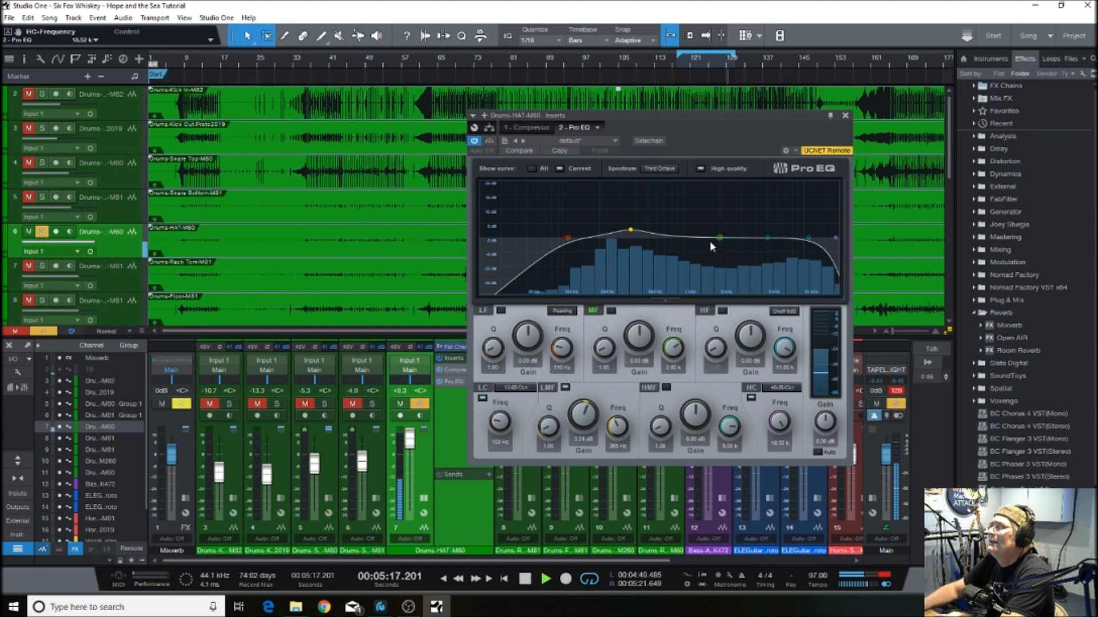
Cut the HAT's mid band about 6 dB at 1.04 kHz, boost the high-mid band 4.71 dB at 5.00 kHz, and close the EQ
{"action": "left_click_drag", "start_coordinate": [719, 239], "coordinate": [687, 257]}
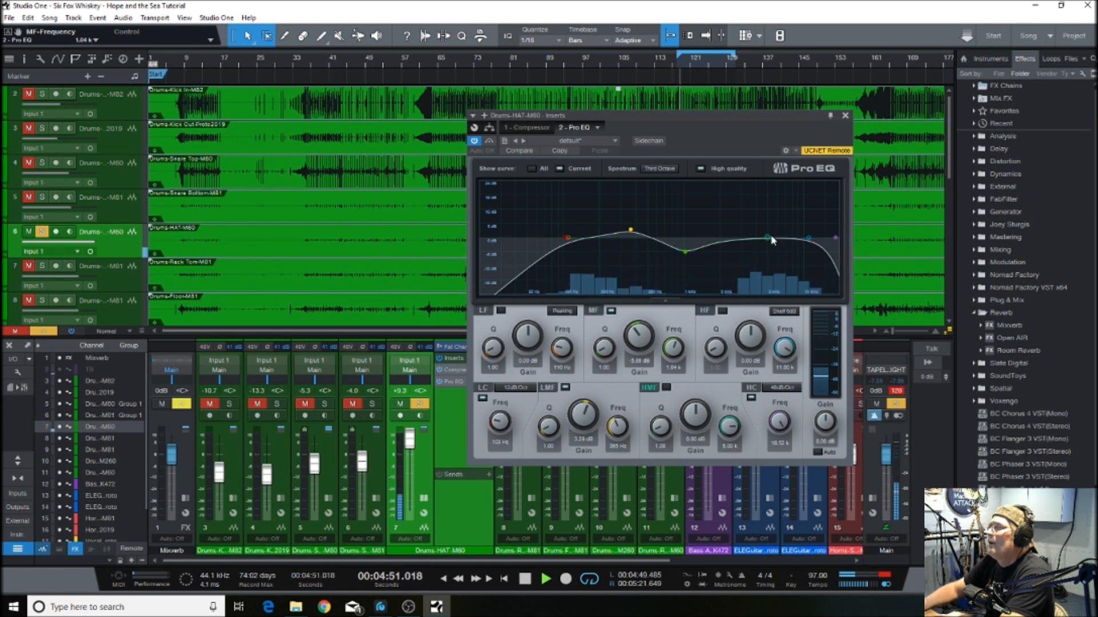
{"action": "left_click_drag", "start_coordinate": [766, 238], "coordinate": [769, 231]}
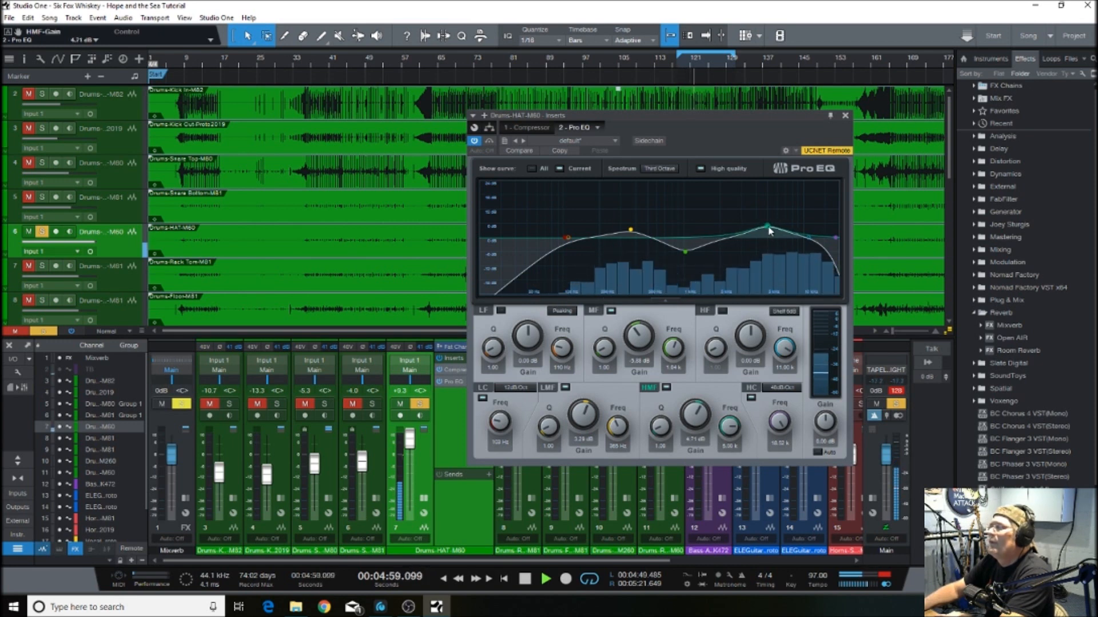
{"action": "left_click", "coordinate": [845, 115]}
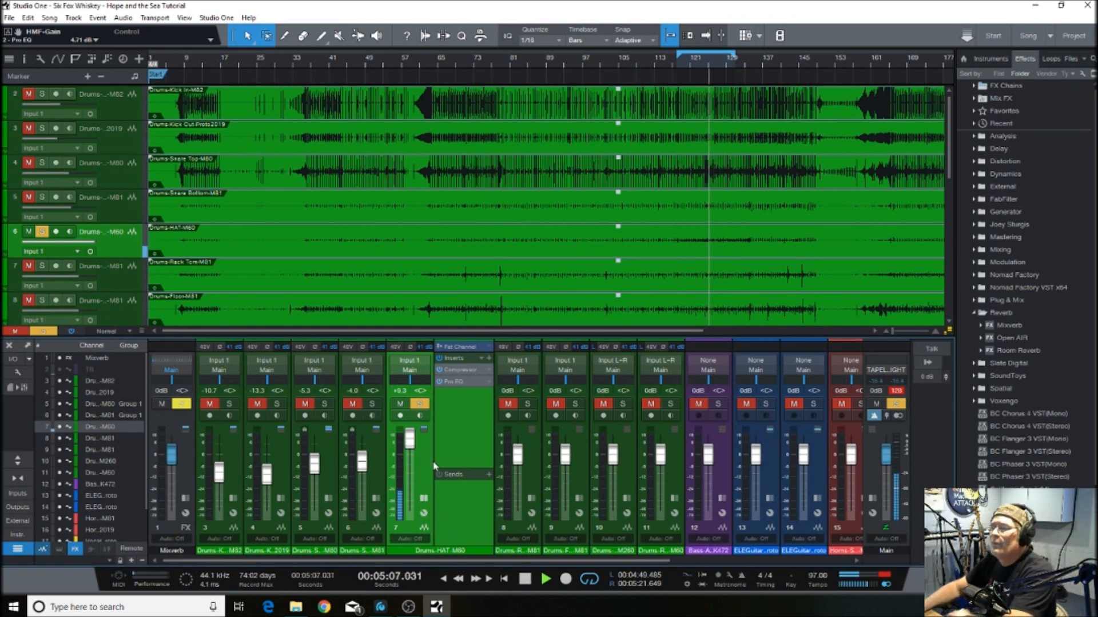
Unsolo and unmute the HAT channel to hear it with the kit, lower it to -4.0 dB, and stop playback
{"action": "left_click", "coordinate": [420, 405]}
{"action": "left_click", "coordinate": [399, 404]}
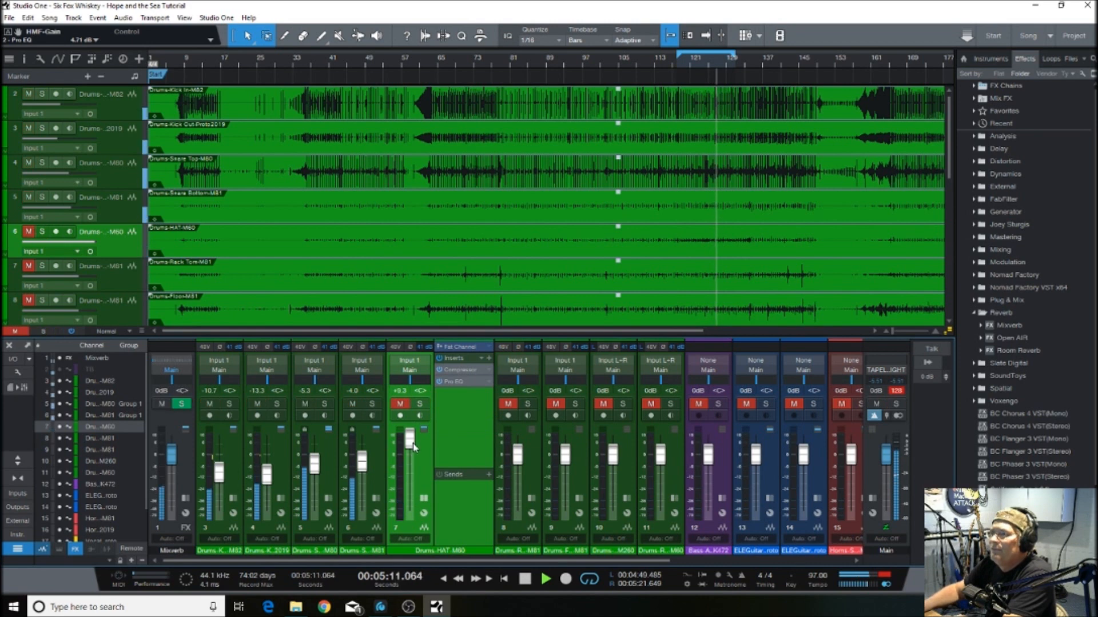
{"action": "left_click", "coordinate": [400, 404]}
{"action": "left_click_drag", "start_coordinate": [410, 439], "coordinate": [419, 469]}
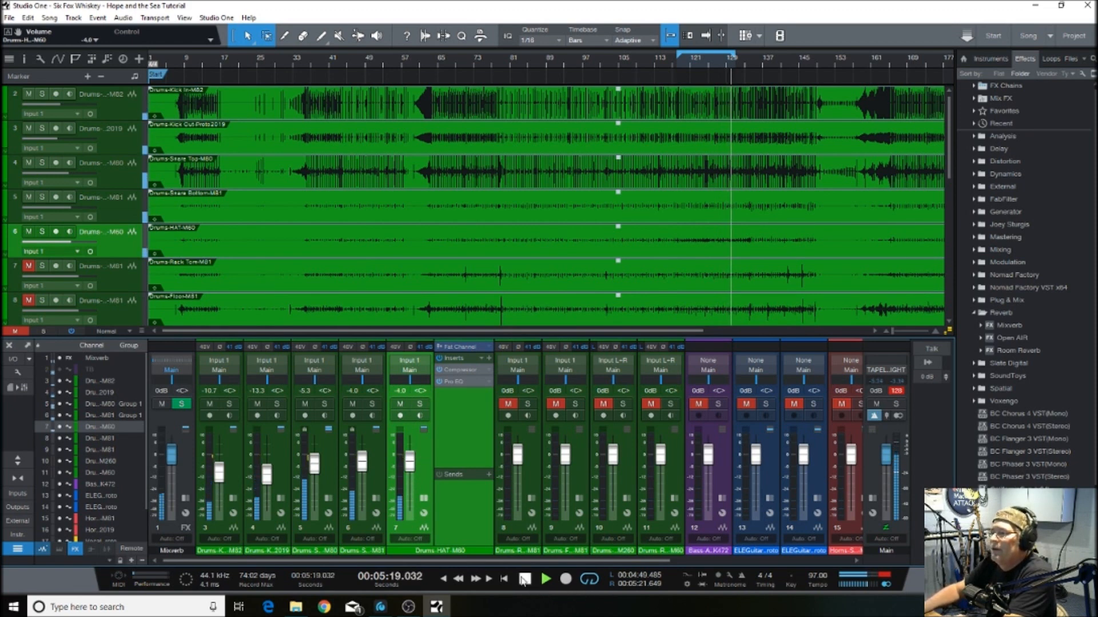
{"action": "left_click", "coordinate": [524, 580]}
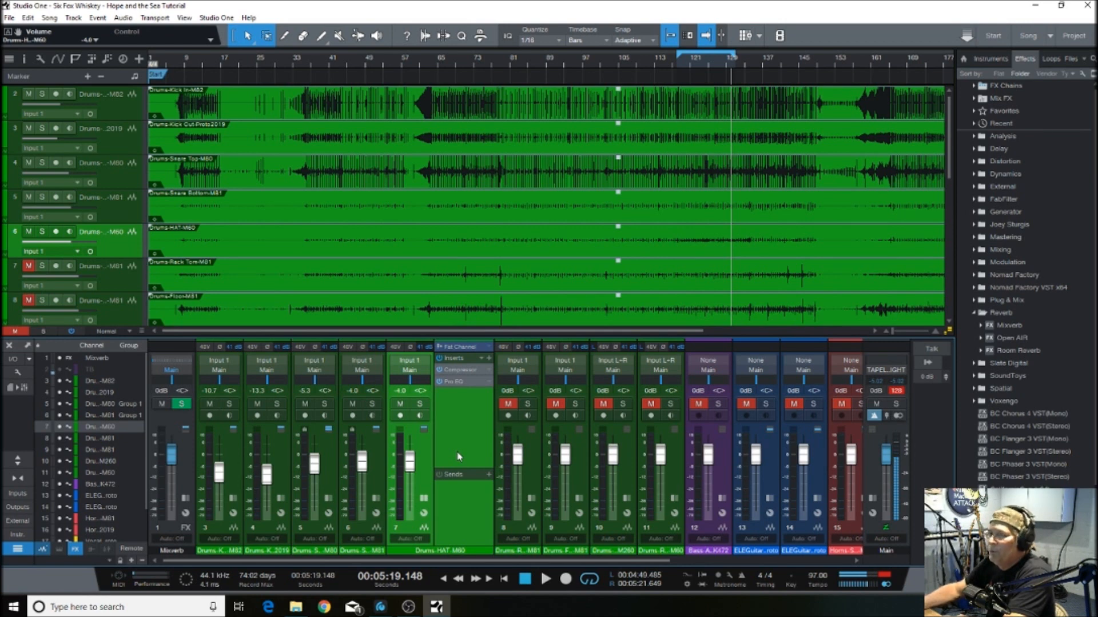
Resume playback, pan the HAT channel to R22 and raise its level to +3.0 dB
{"action": "left_click", "coordinate": [546, 579]}
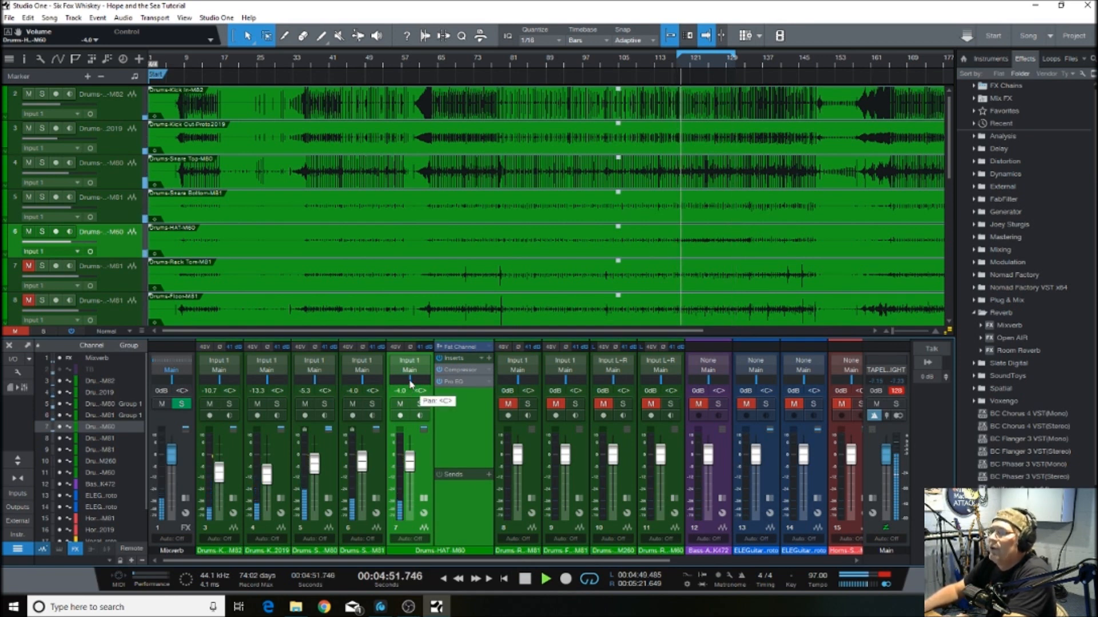
{"action": "left_click_drag", "start_coordinate": [409, 382], "coordinate": [410, 363]}
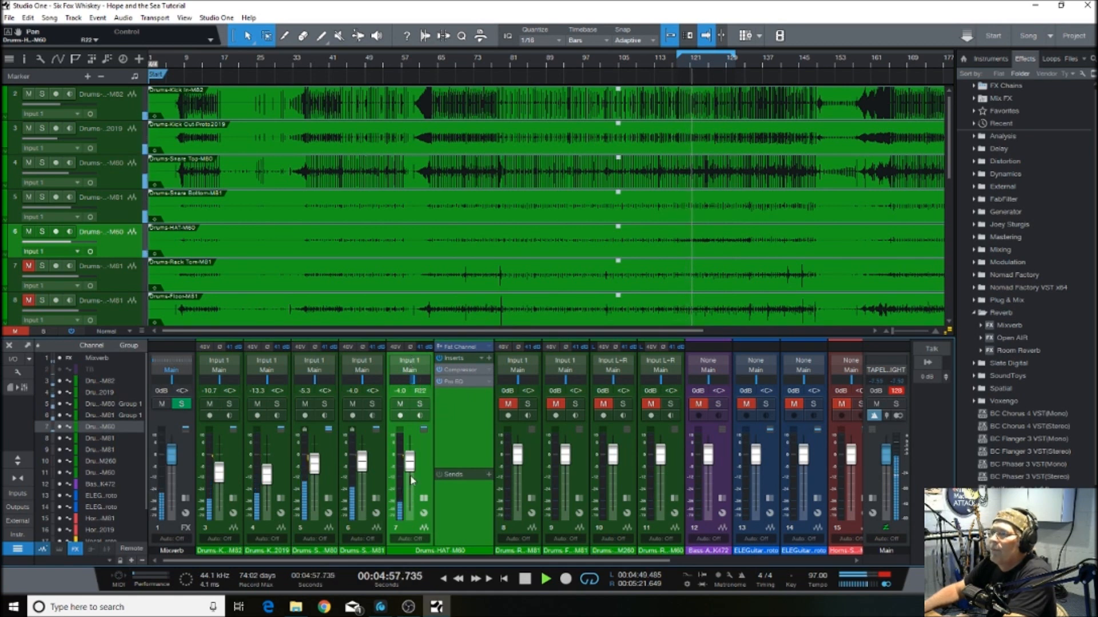
{"action": "left_click_drag", "start_coordinate": [408, 463], "coordinate": [409, 445]}
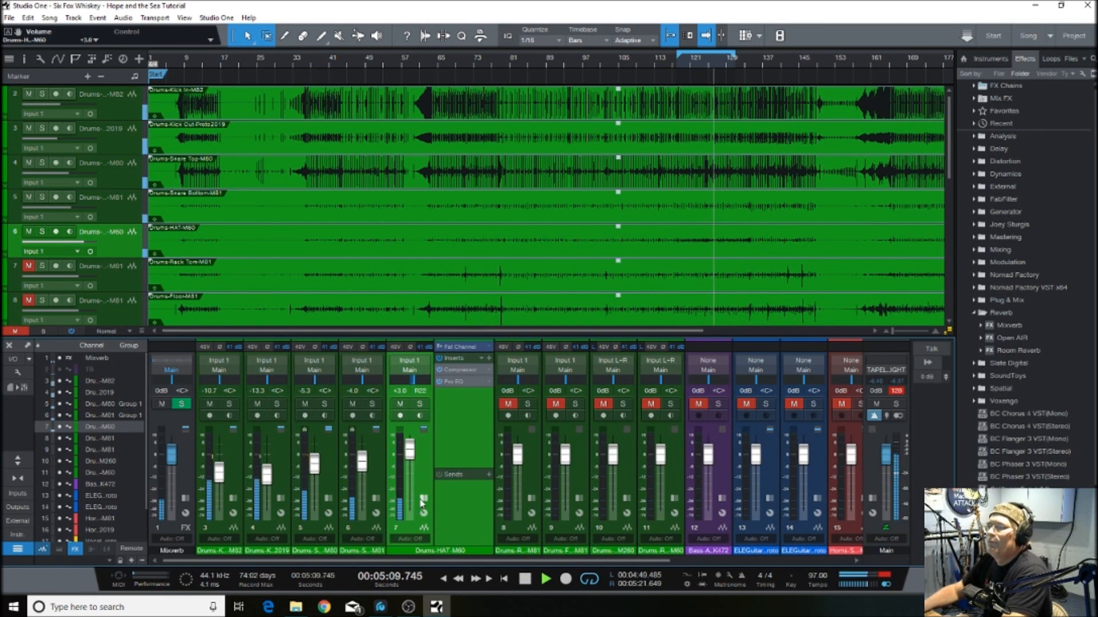
Collapse the HAT strip, unmute the Rack Tom channel and expand its strip to show inserts and sends
{"action": "left_click", "coordinate": [423, 499]}
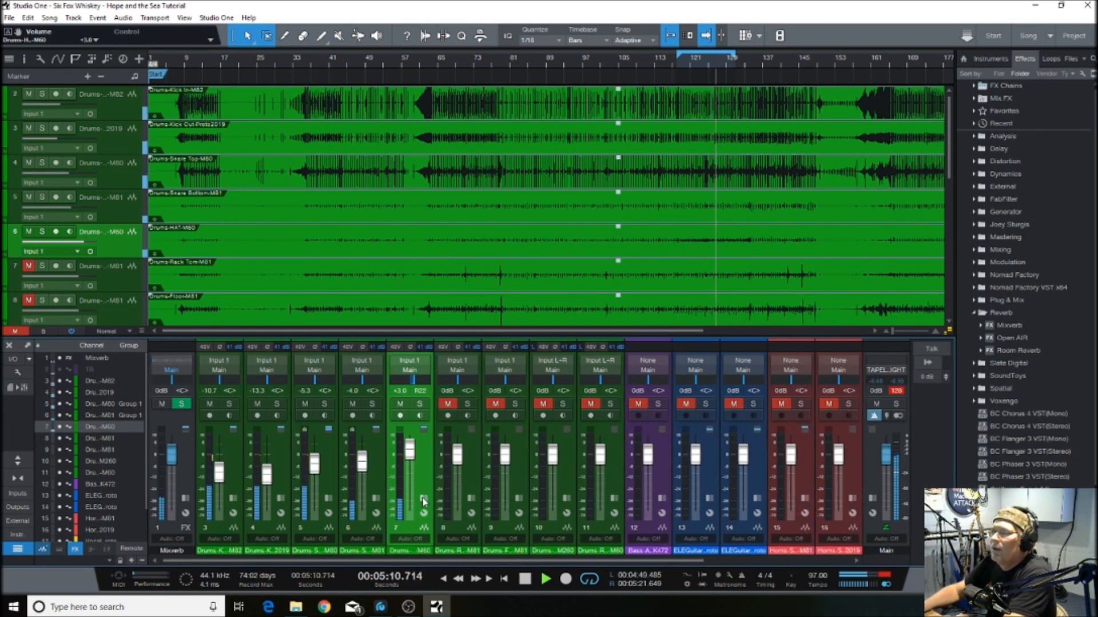
{"action": "left_click", "coordinate": [461, 530]}
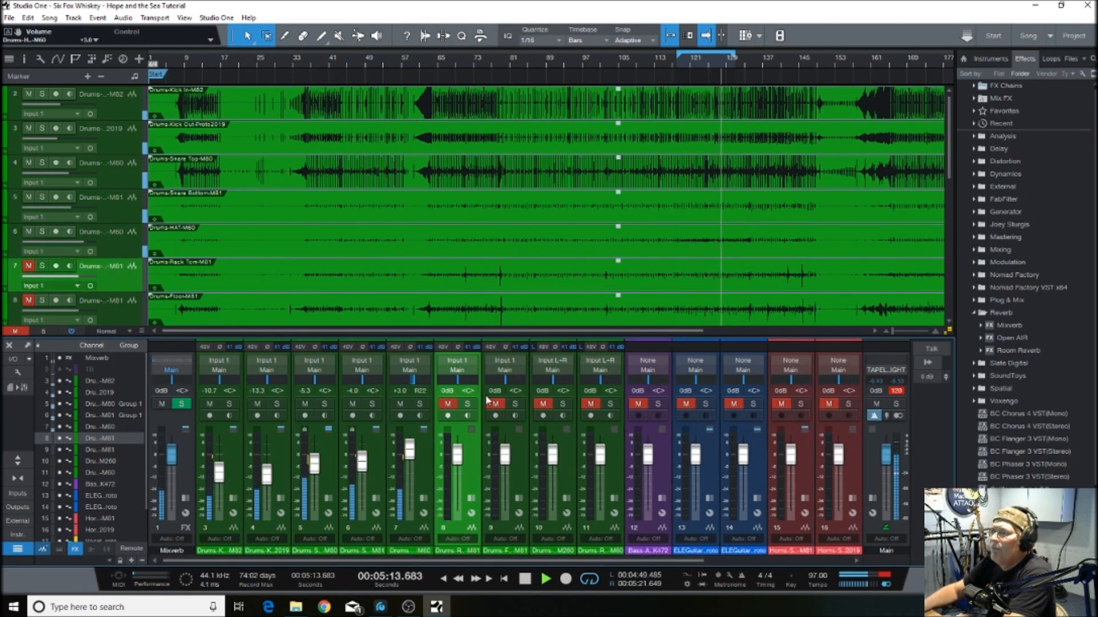
{"action": "left_click", "coordinate": [452, 404]}
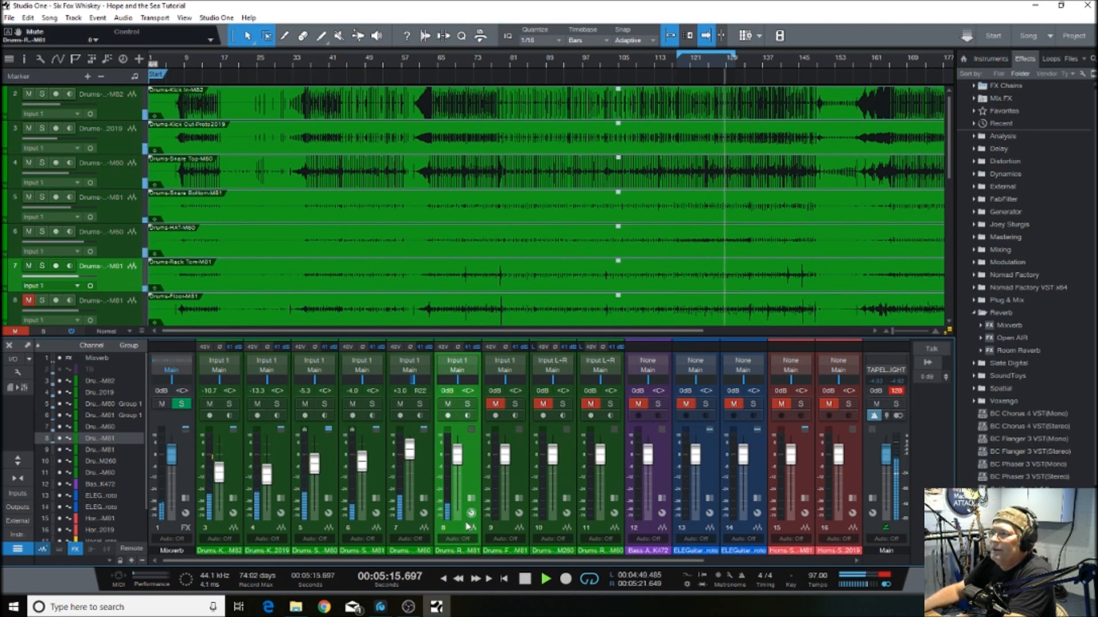
{"action": "left_click", "coordinate": [471, 499]}
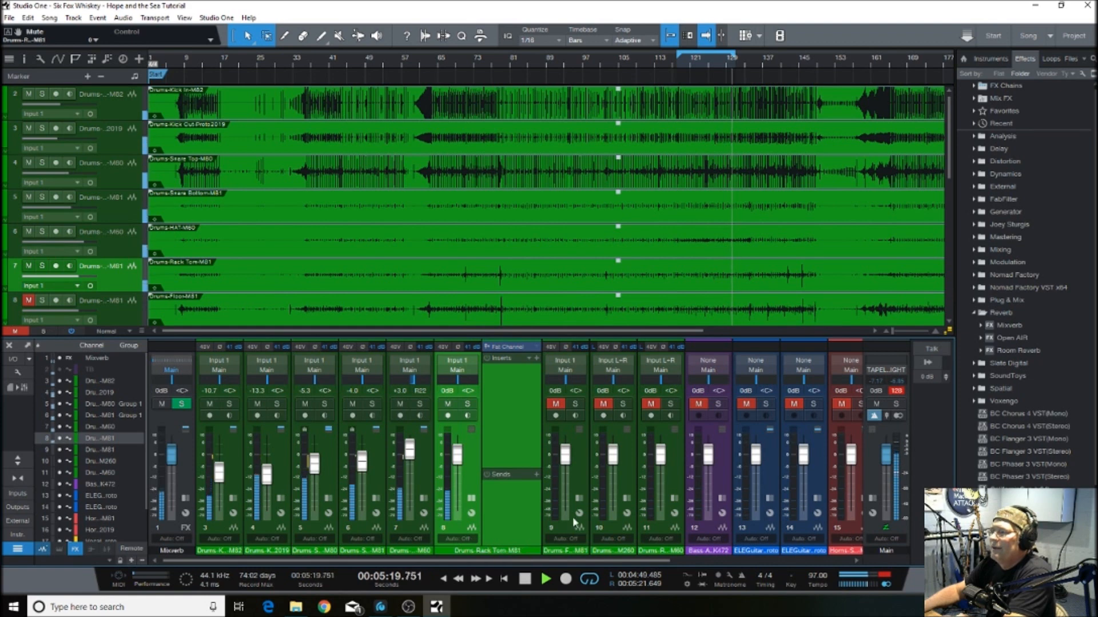
Expand the Floor tom strip to show its inserts and sends, unmute that channel and stop playback
{"action": "left_click", "coordinate": [581, 499]}
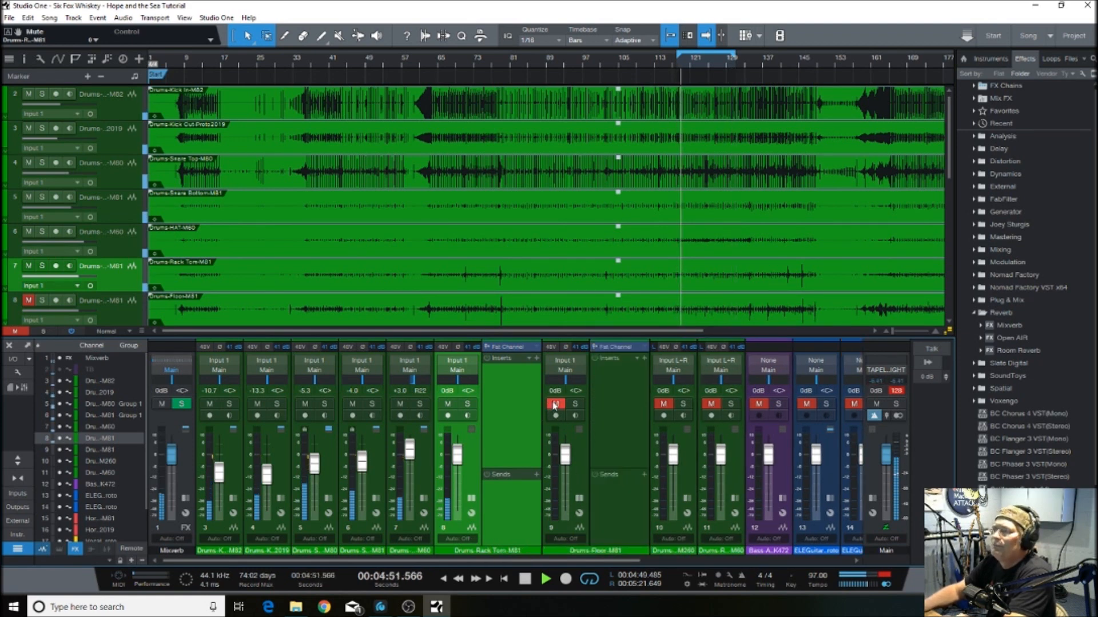
{"action": "left_click", "coordinate": [523, 579]}
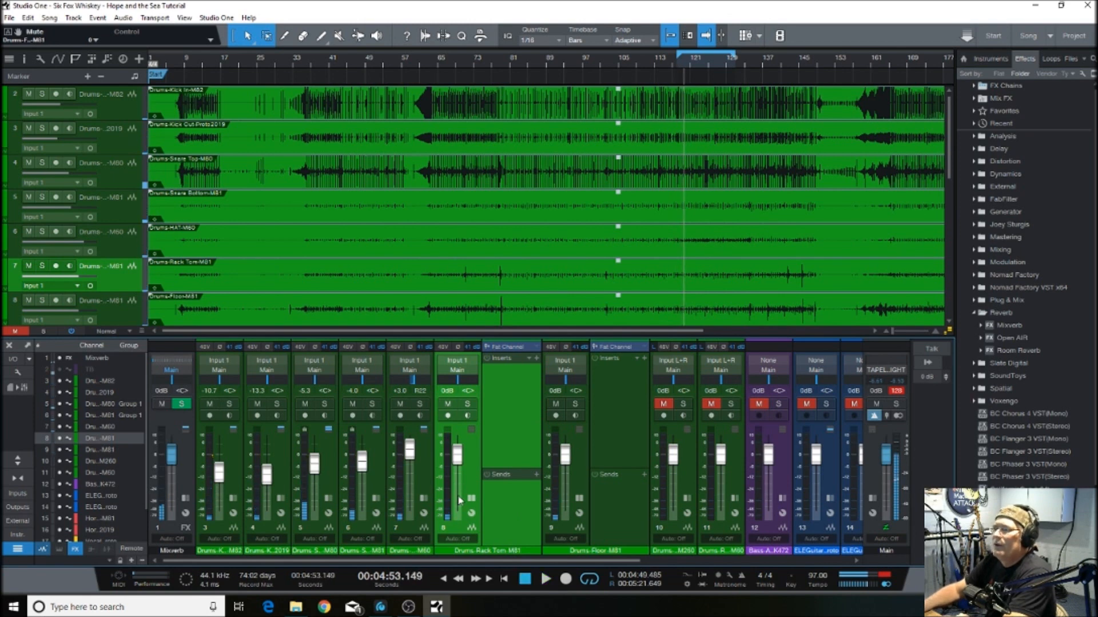
{"action": "left_click", "coordinate": [471, 499]}
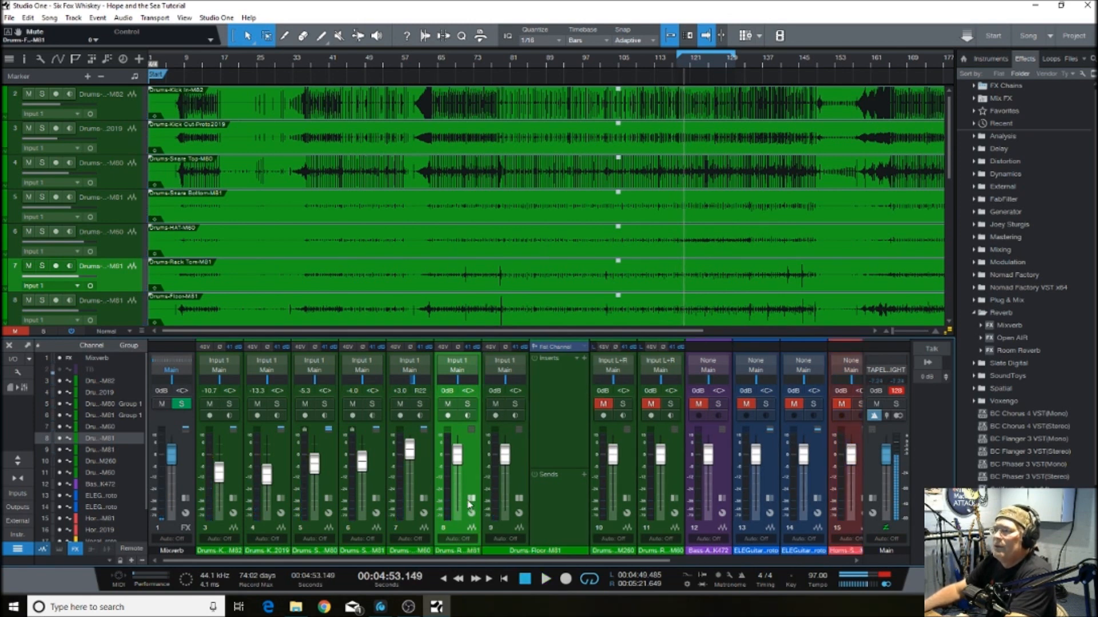
{"action": "left_click", "coordinate": [471, 499]}
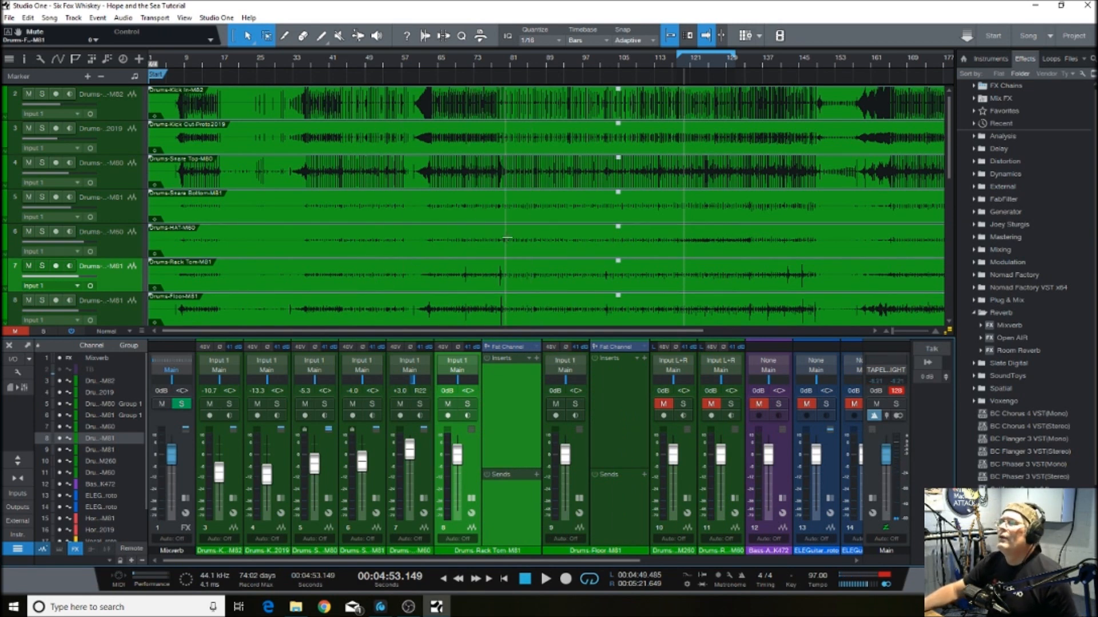
Locate the tom fill near bar 79, solo the Rack Tom and Floor channels, and audition the fill
{"action": "left_click", "coordinate": [495, 70]}
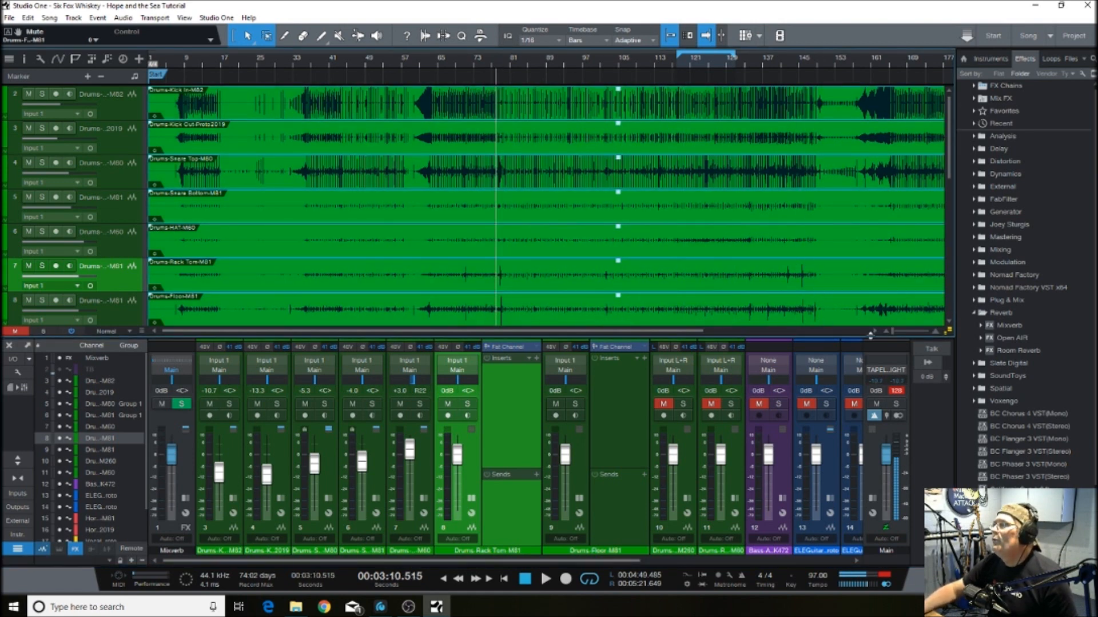
{"action": "left_click_drag", "start_coordinate": [895, 334], "coordinate": [896, 335]}
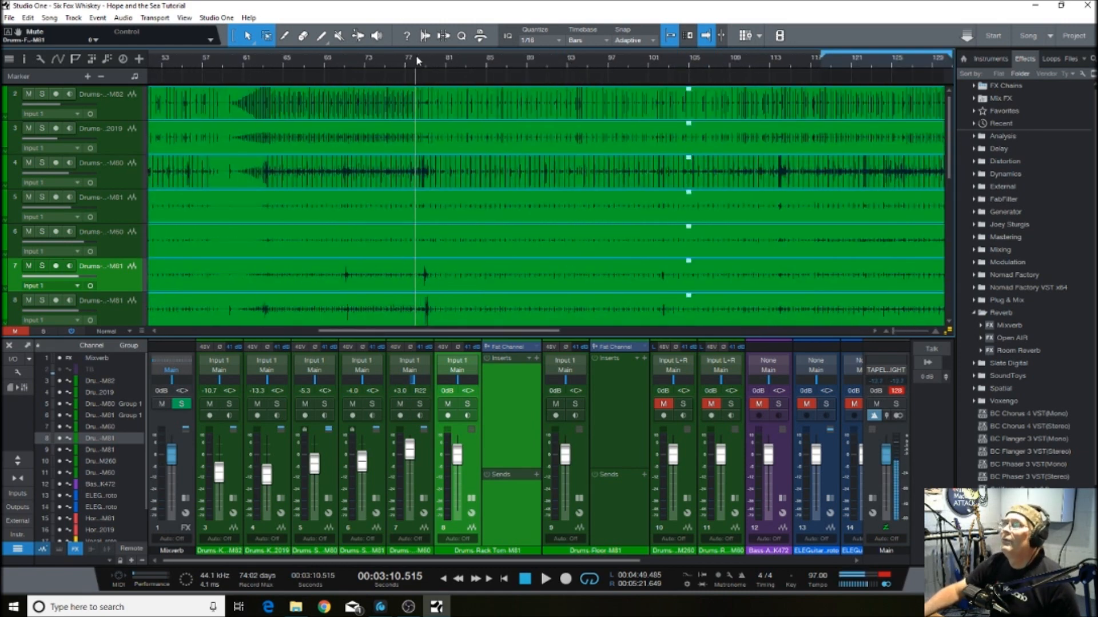
{"action": "left_click_drag", "start_coordinate": [417, 72], "coordinate": [391, 97]}
{"action": "left_click", "coordinate": [442, 65]}
{"action": "left_click", "coordinate": [470, 406]}
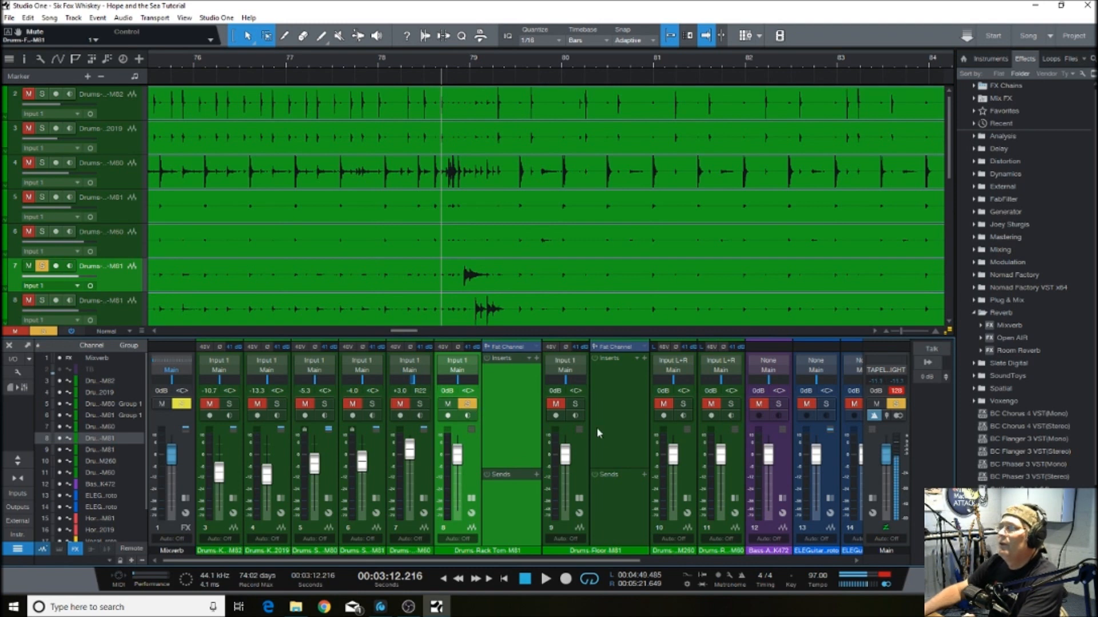
{"action": "left_click", "coordinate": [544, 579]}
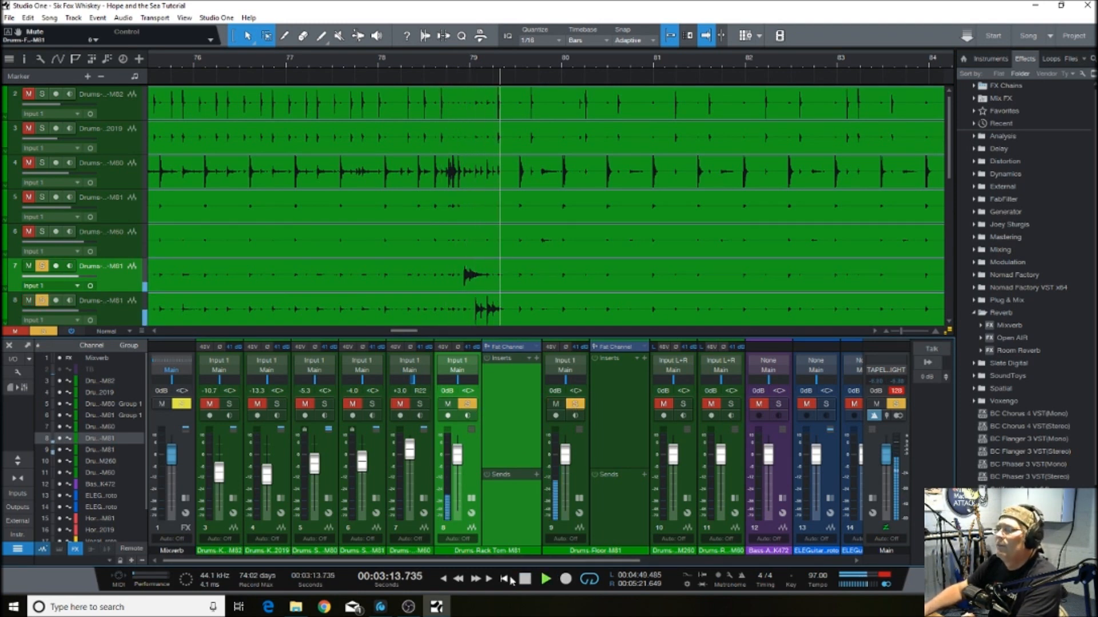
{"action": "key", "text": "space"}
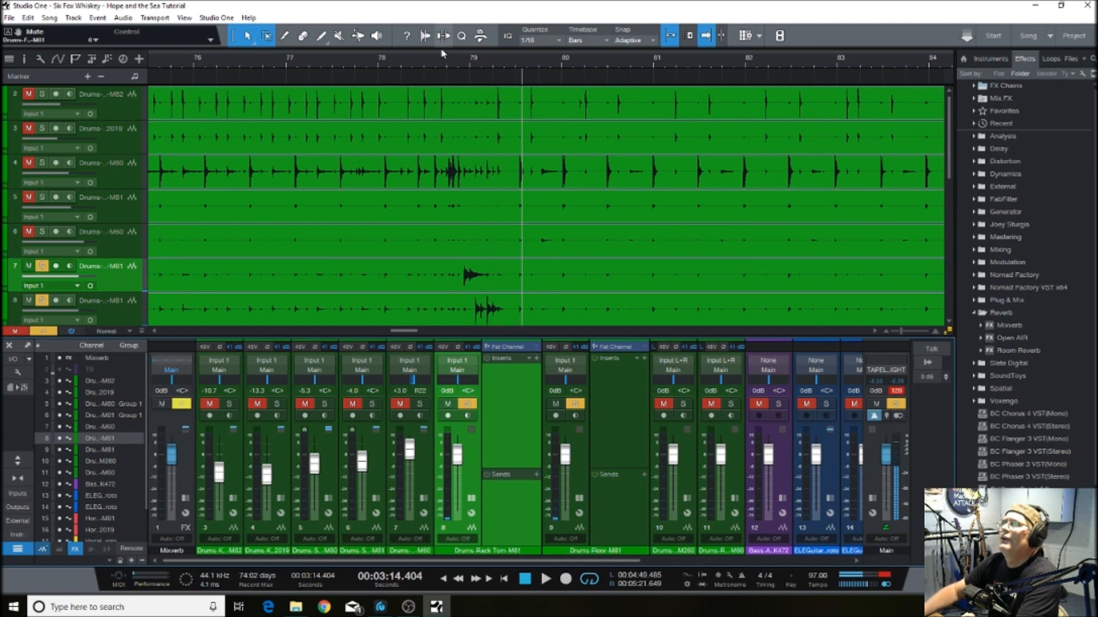
Loop playback over the tom fill from 00:03:12.526 to 00:03:14.381 and unsolo the Floor channel to hear only the Rack Tom
{"action": "left_click_drag", "start_coordinate": [447, 51], "coordinate": [522, 72]}
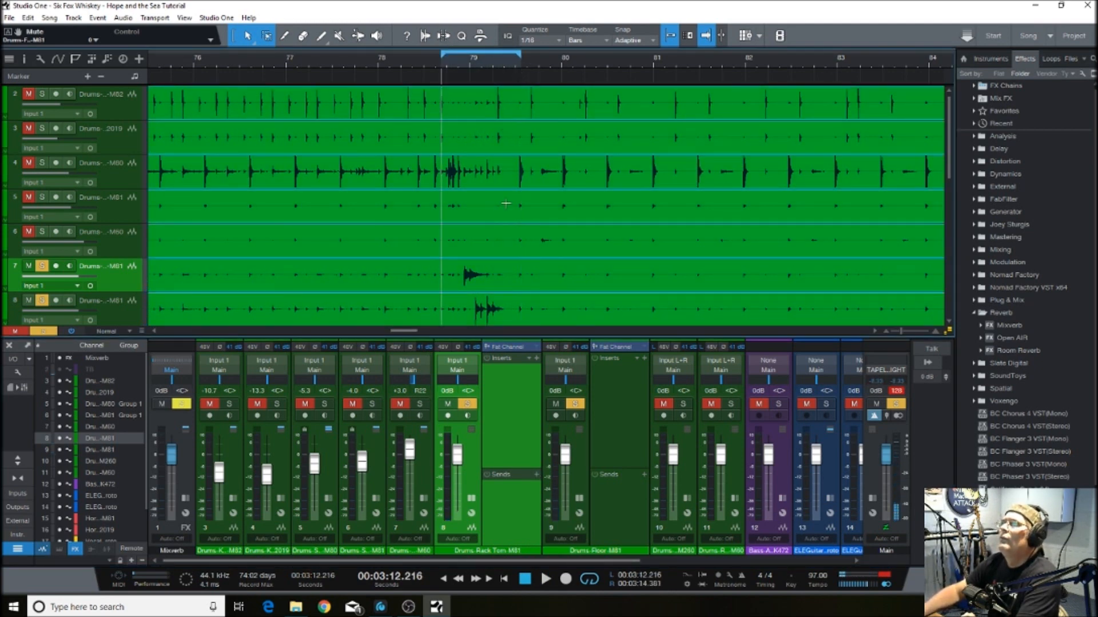
{"action": "left_click", "coordinate": [546, 580]}
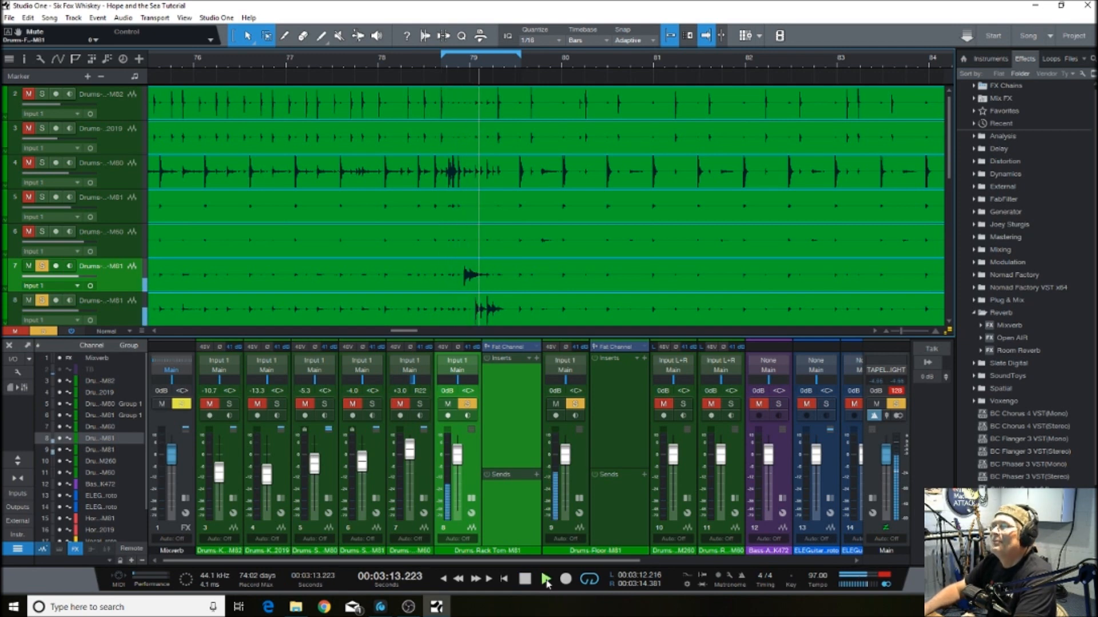
{"action": "left_click", "coordinate": [574, 404]}
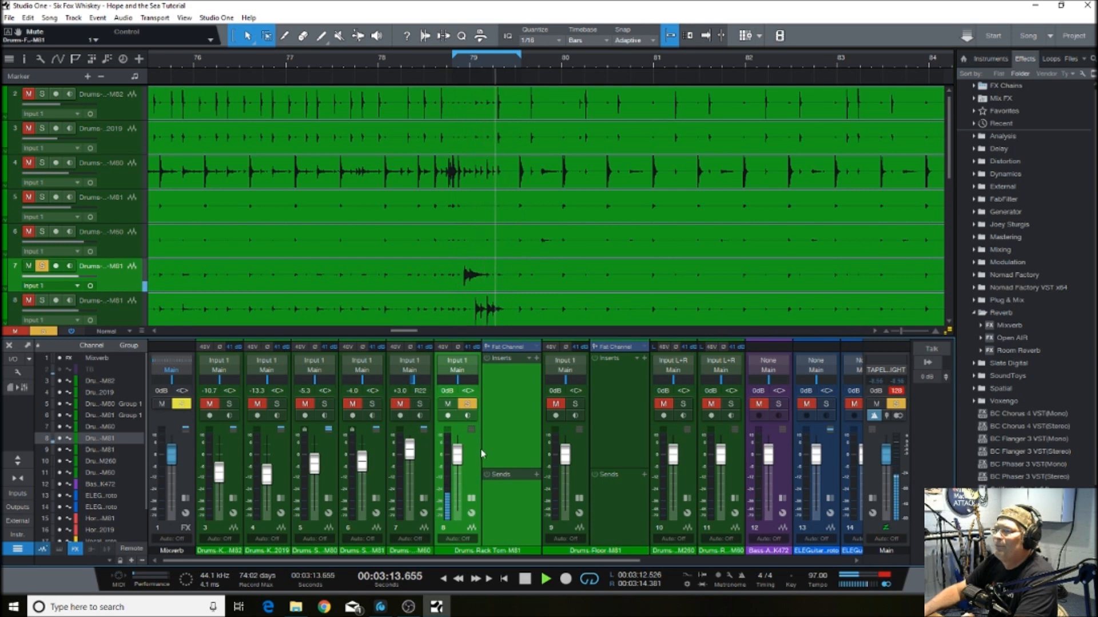
Load the Rack Tom FX chain preset from the Drums category on the Rack Tom channel's inserts
{"action": "left_click", "coordinate": [530, 359]}
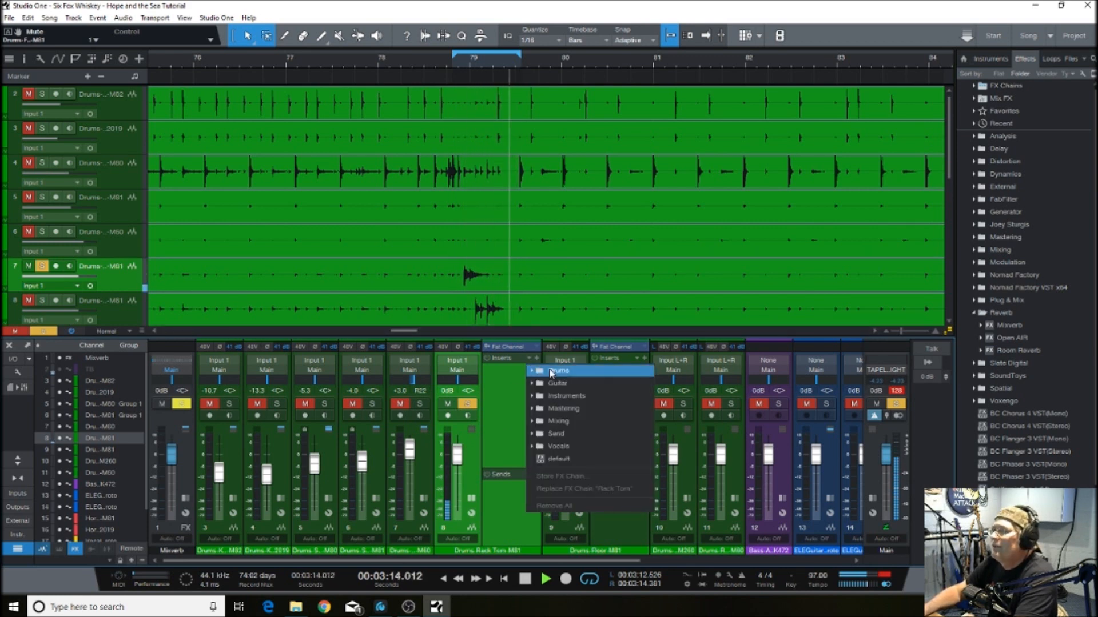
{"action": "left_click", "coordinate": [553, 371]}
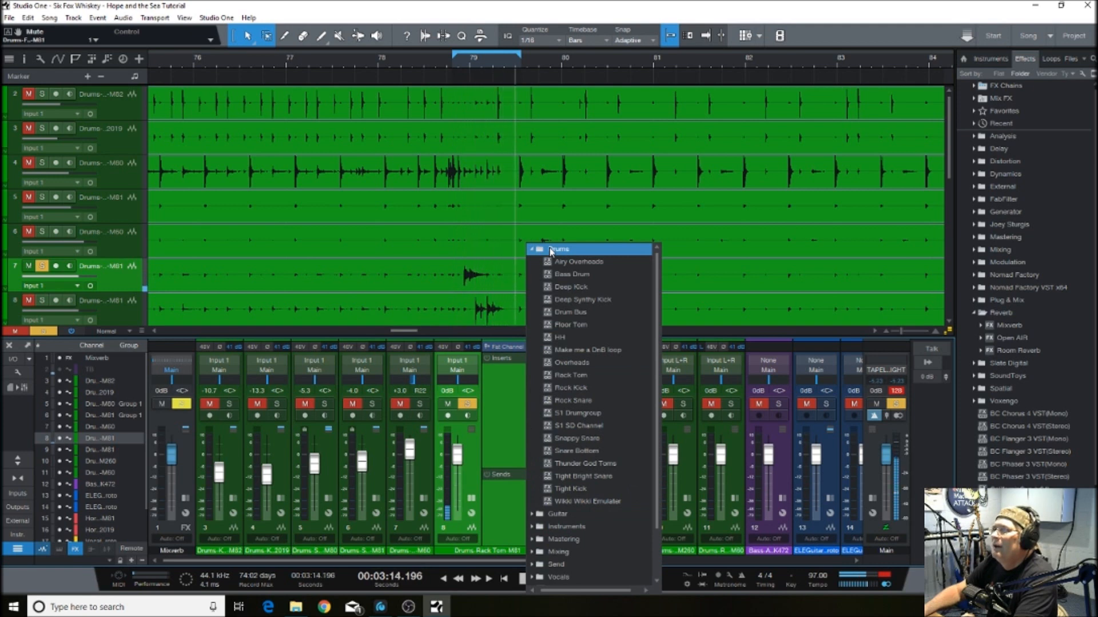
{"action": "left_click", "coordinate": [566, 376]}
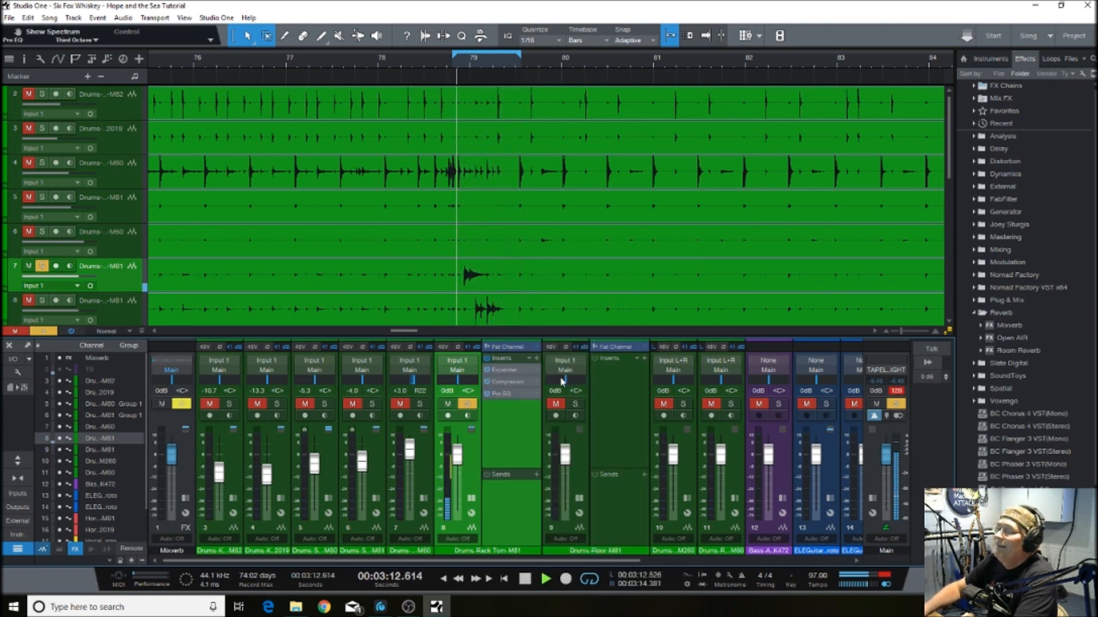
Set the Rack Tom Expander's range to about -17.6 dB and ratio to 1:3.8, and the Compressor's release to about 202 ms
{"action": "left_click", "coordinate": [515, 372]}
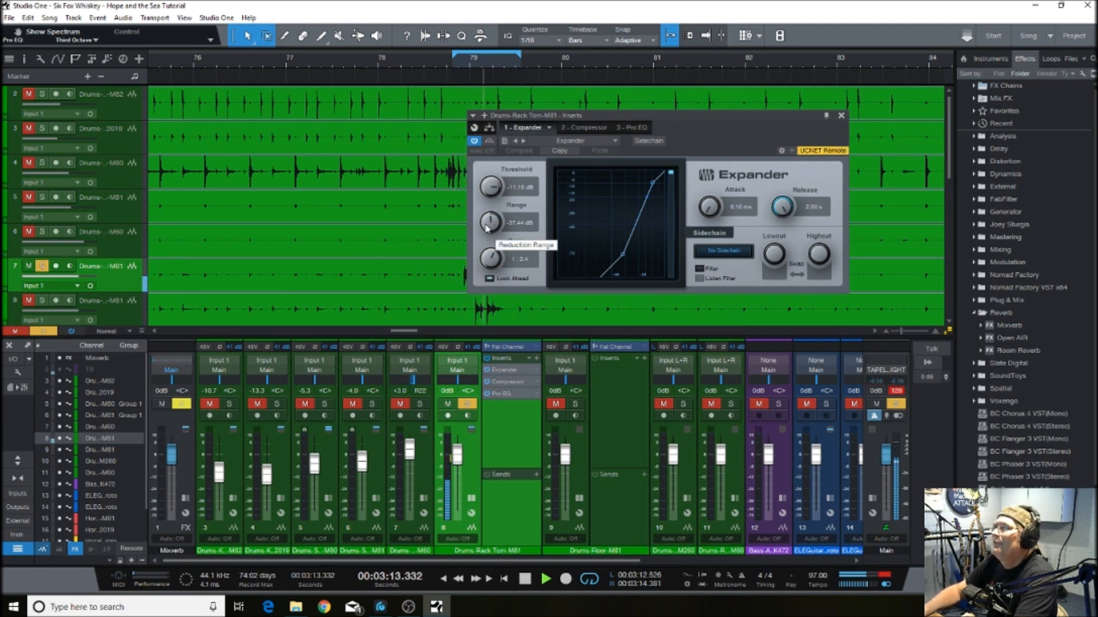
{"action": "left_click_drag", "start_coordinate": [490, 227], "coordinate": [487, 193]}
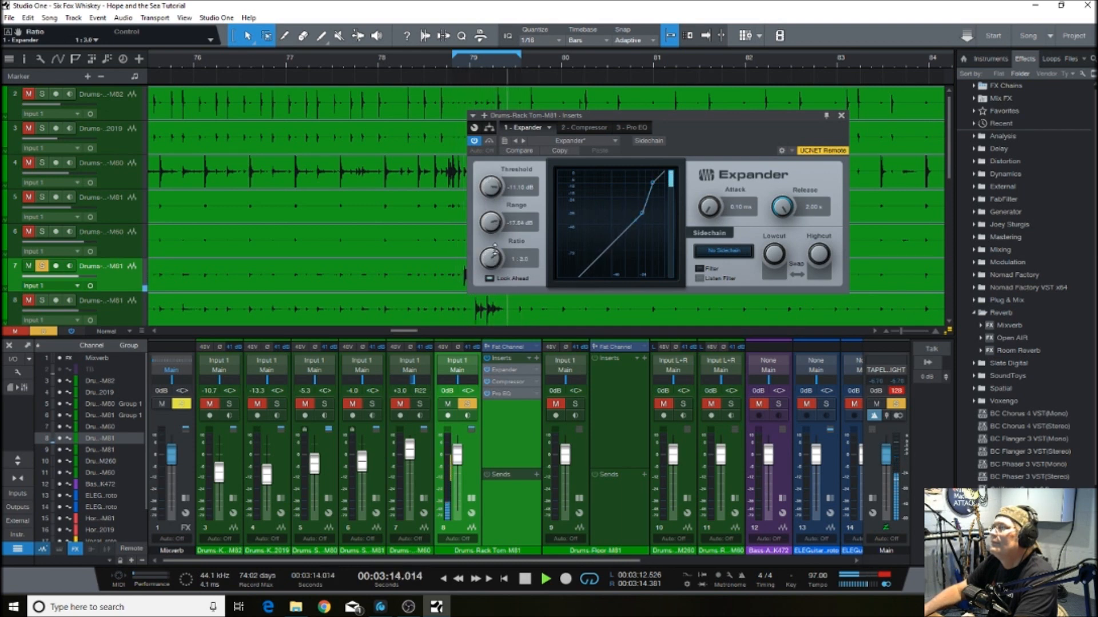
{"action": "left_click_drag", "start_coordinate": [495, 247], "coordinate": [496, 246]}
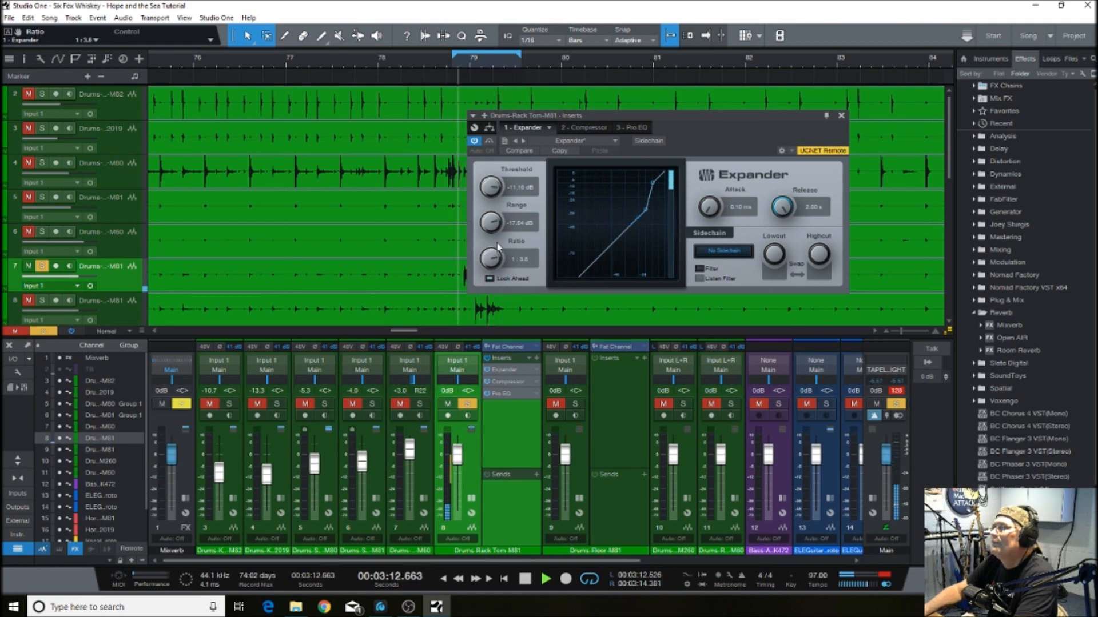
{"action": "left_click", "coordinate": [505, 386]}
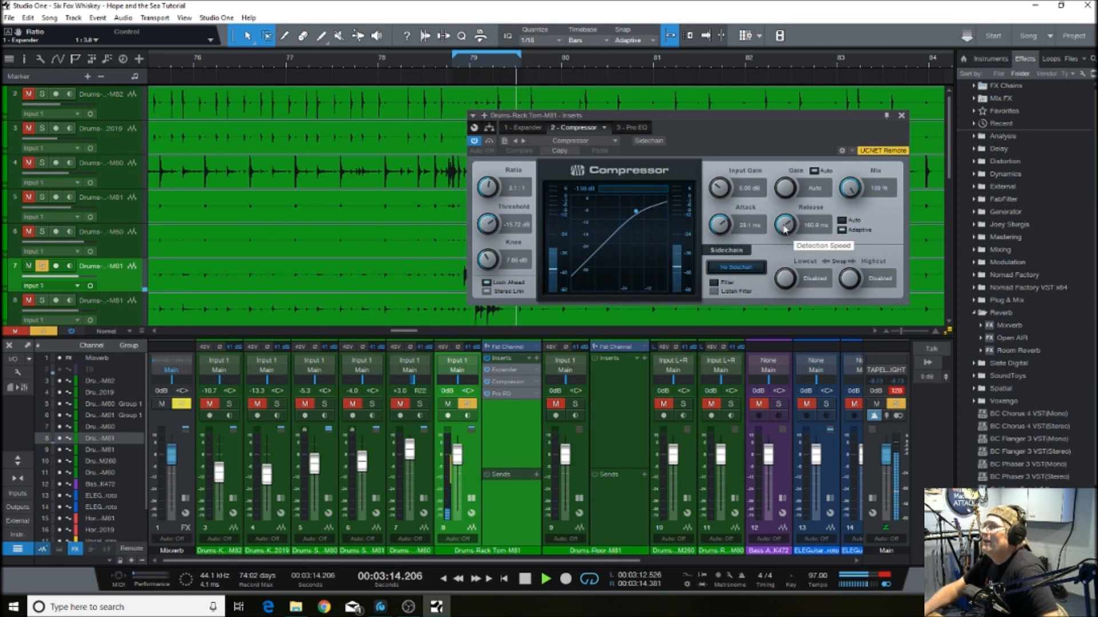
{"action": "left_click_drag", "start_coordinate": [784, 229], "coordinate": [782, 224]}
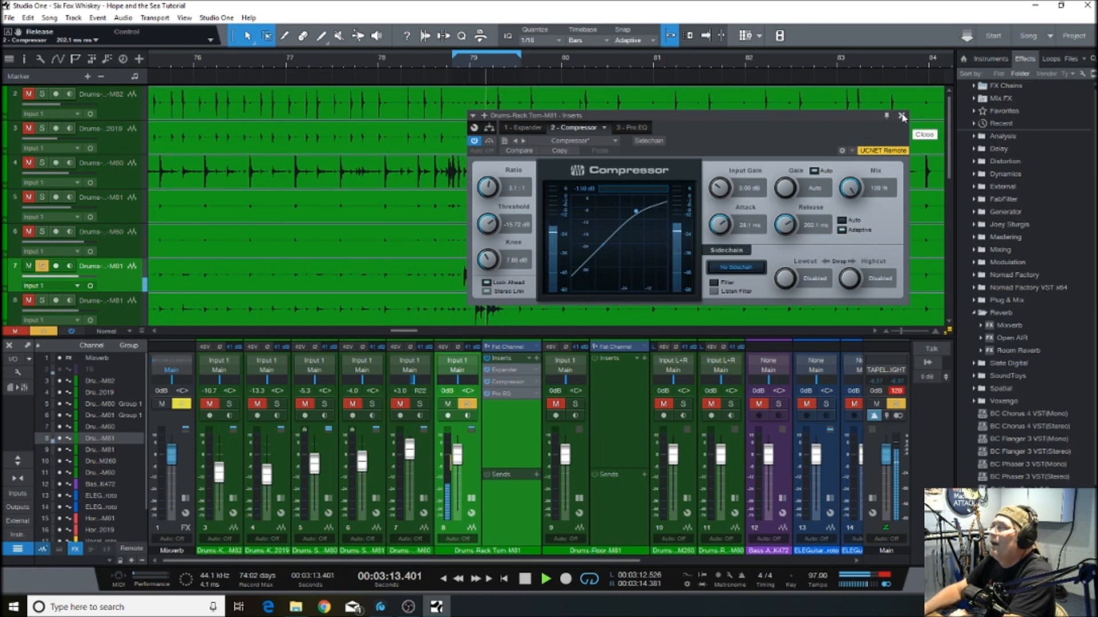
Open the Rack Tom's Pro EQ and compare its sound with the HF and LF bands each bypassed and re-enabled
{"action": "left_click", "coordinate": [637, 128]}
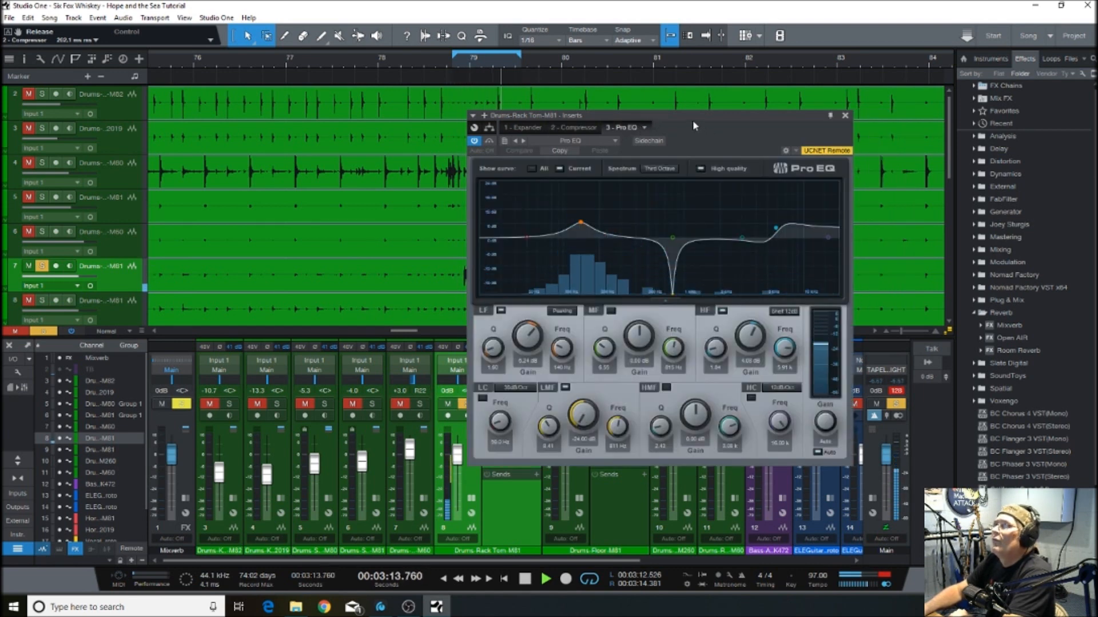
{"action": "left_click_drag", "start_coordinate": [594, 140], "coordinate": [594, 140]}
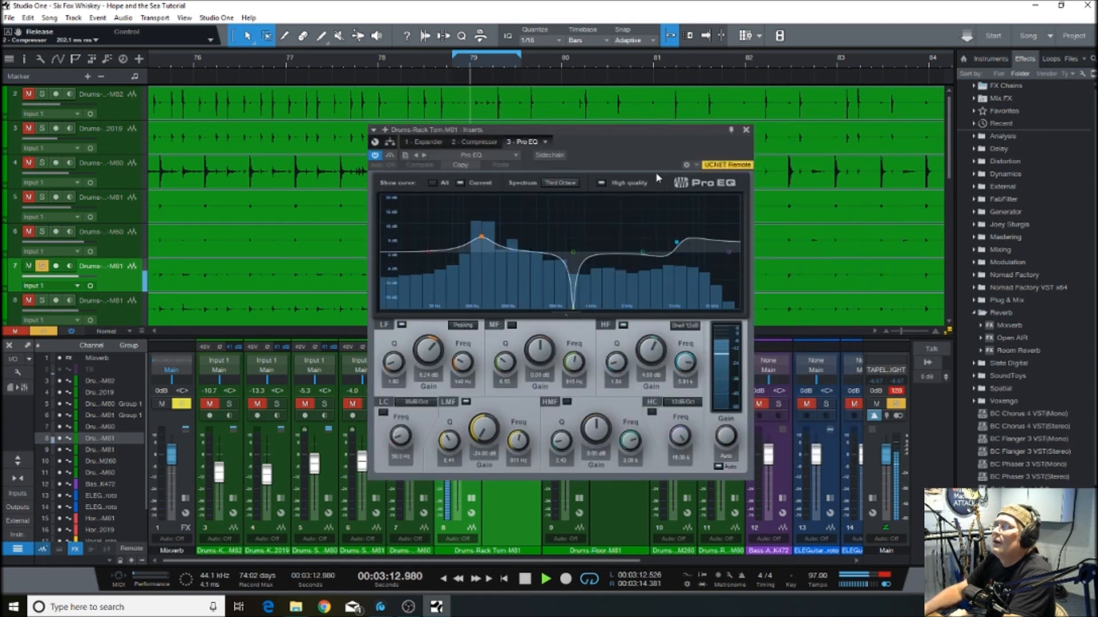
{"action": "double_click", "coordinate": [678, 244]}
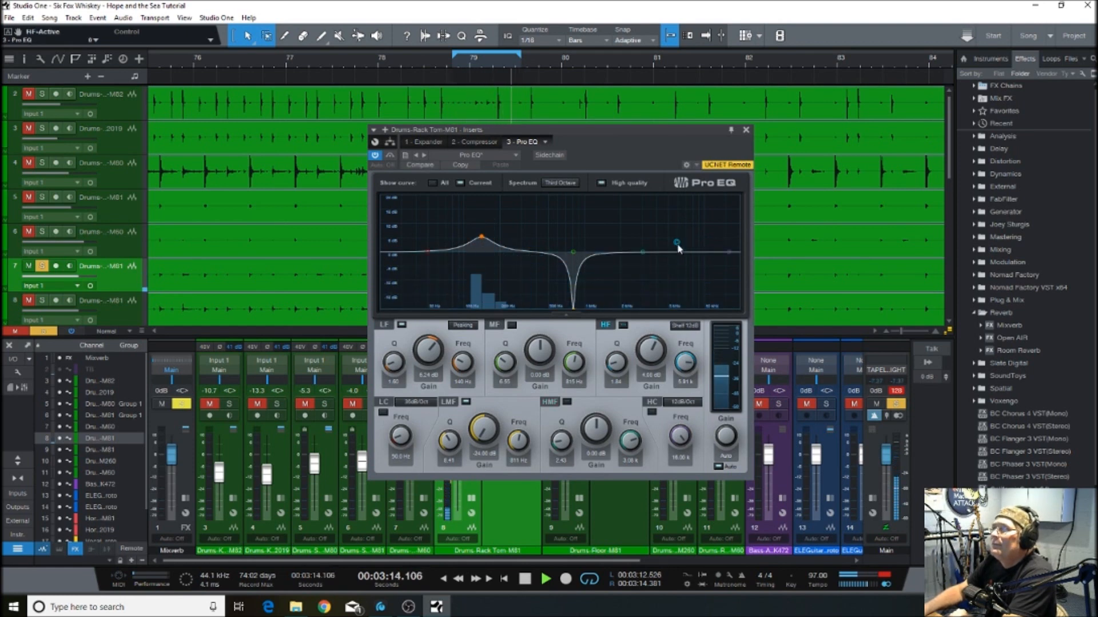
{"action": "double_click", "coordinate": [678, 245]}
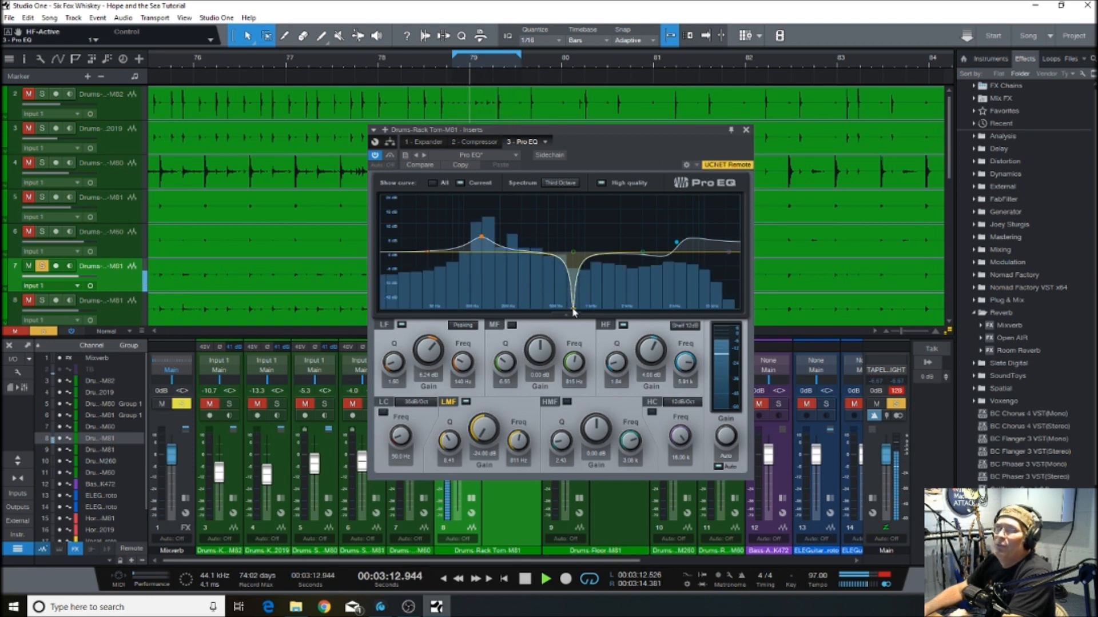
{"action": "double_click", "coordinate": [482, 237]}
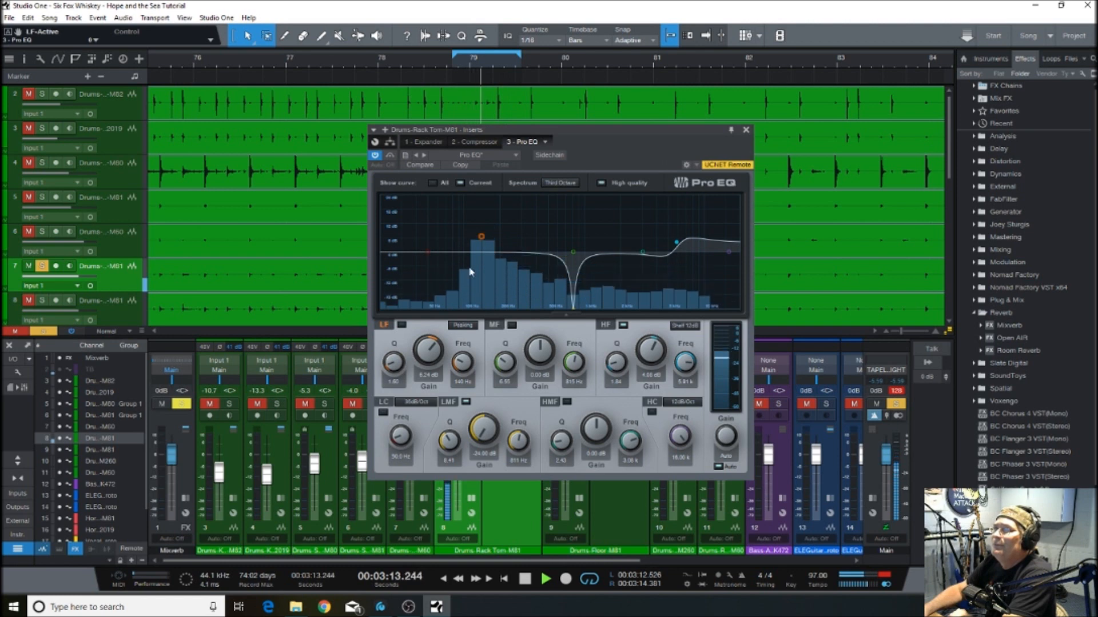
{"action": "left_click", "coordinate": [482, 237]}
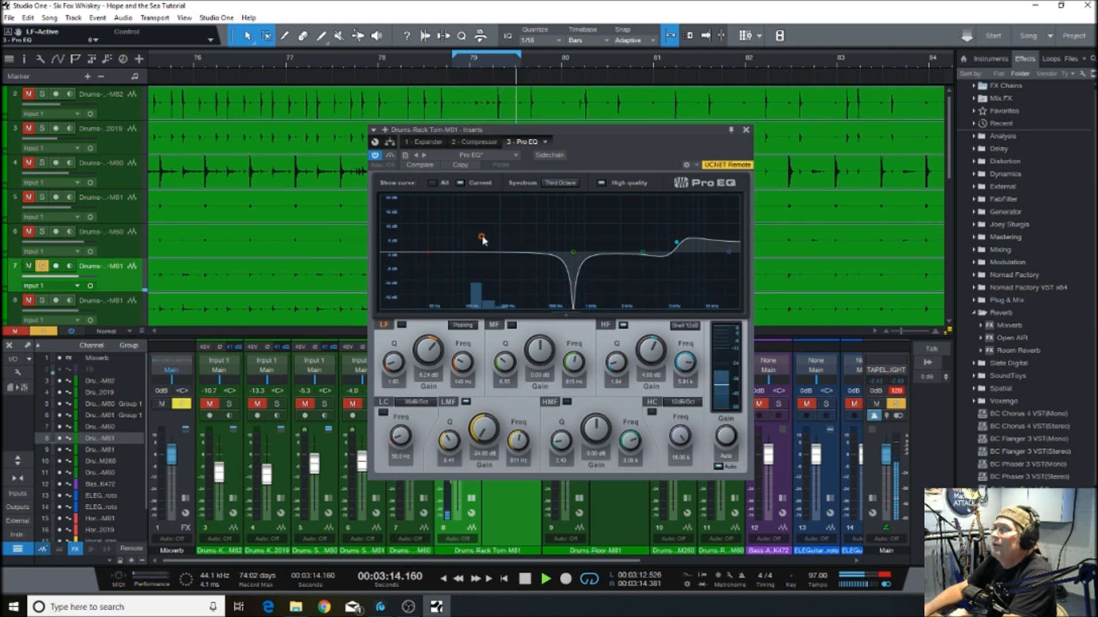
Enable the low-cut filter in the Rack Tom's Pro EQ and close the EQ
{"action": "left_click", "coordinate": [427, 251]}
{"action": "left_click", "coordinate": [427, 252]}
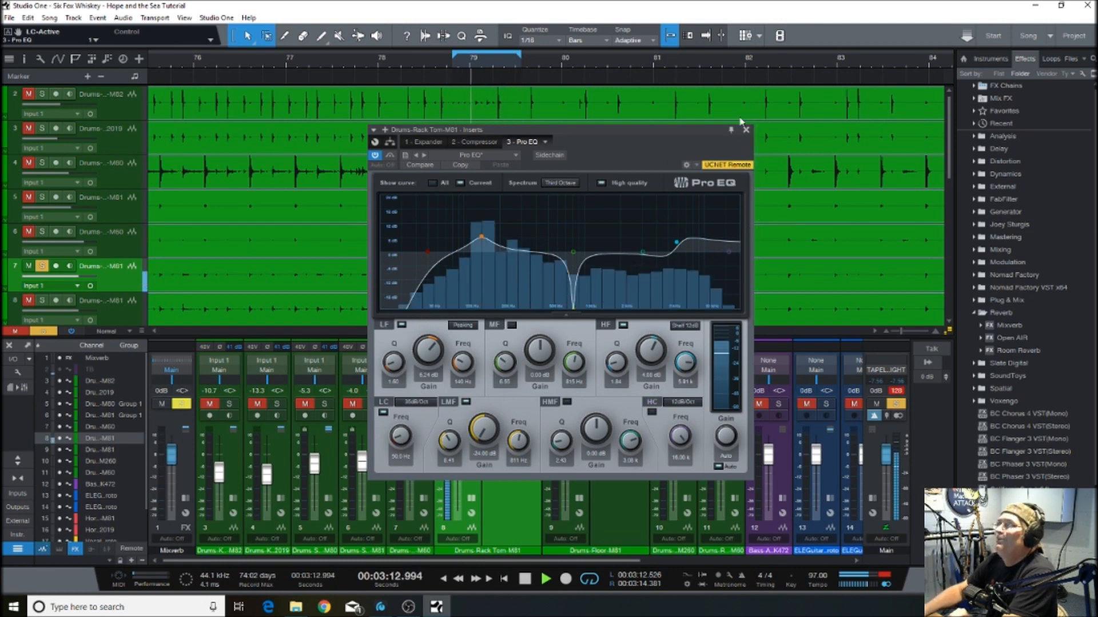
{"action": "left_click", "coordinate": [745, 131]}
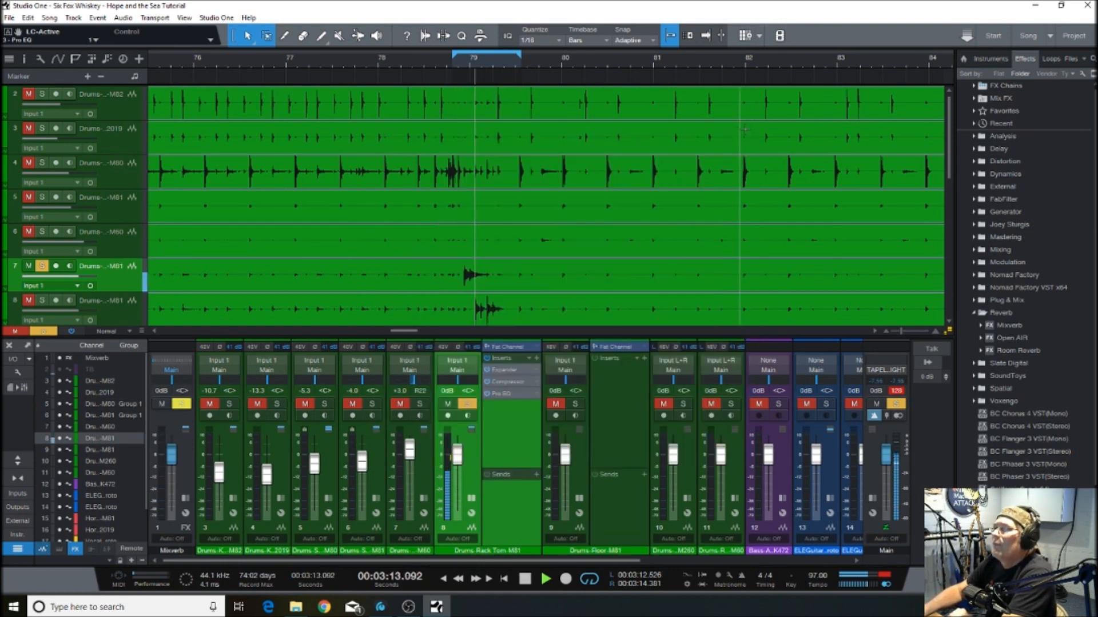
Unsolo the Rack Tom with the Floor muted, then balance it in the kit at pan R25 and -2.7 dB and collapse its strip
{"action": "left_click", "coordinate": [467, 404]}
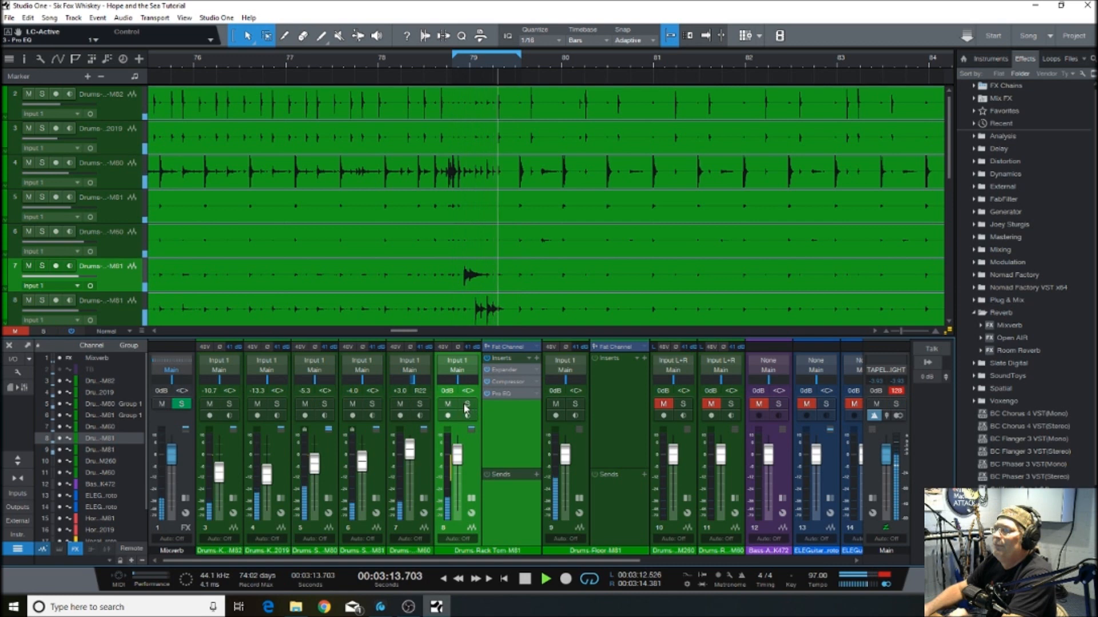
{"action": "left_click", "coordinate": [555, 403]}
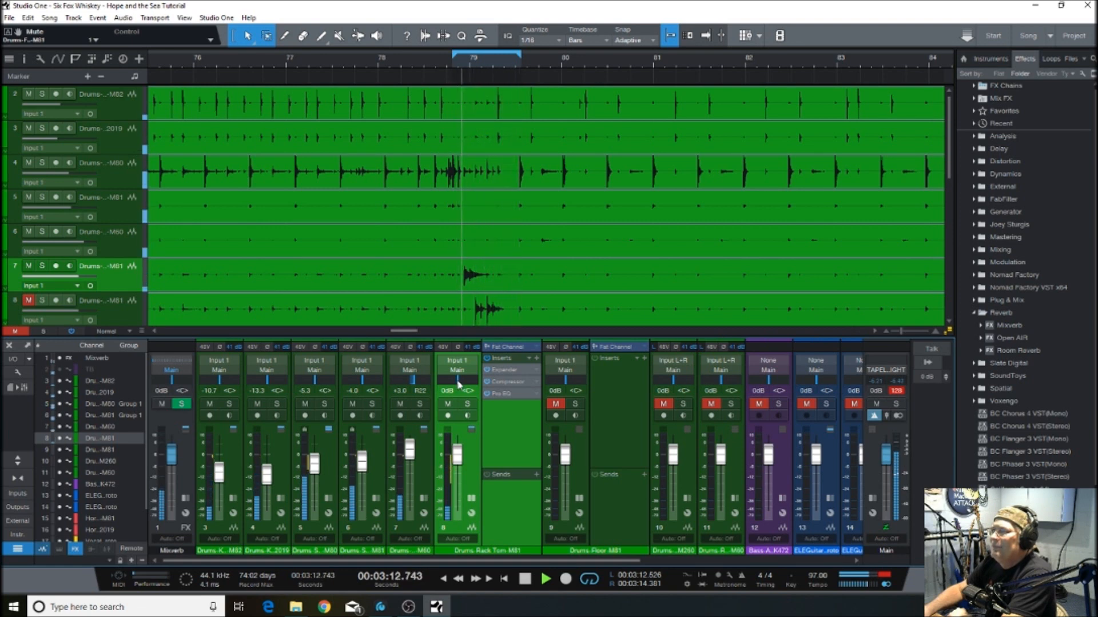
{"action": "left_click_drag", "start_coordinate": [458, 383], "coordinate": [457, 378]}
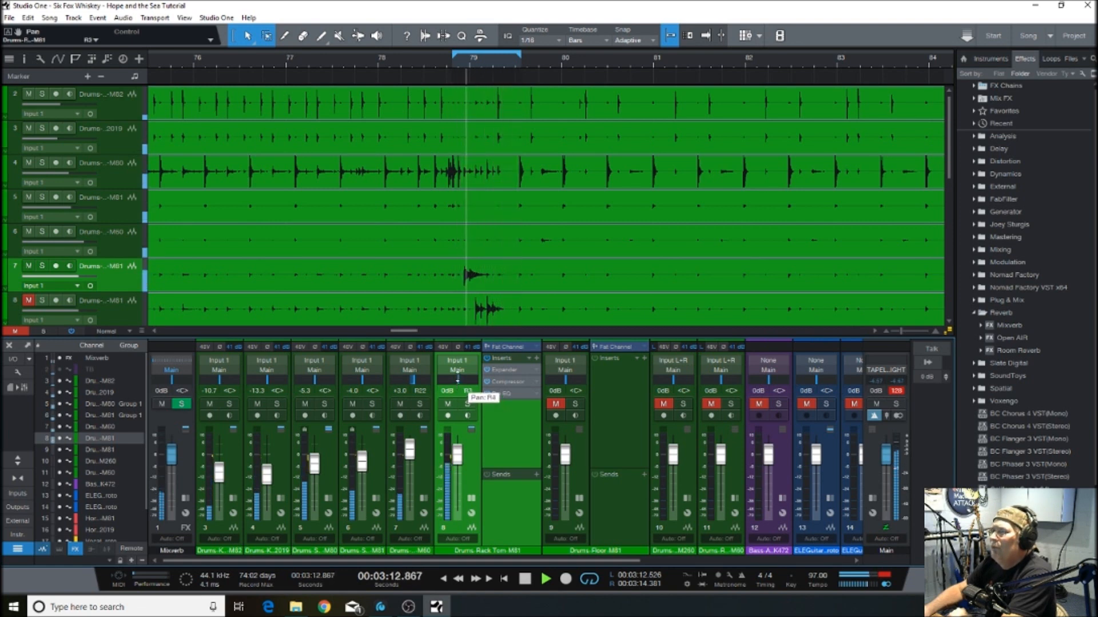
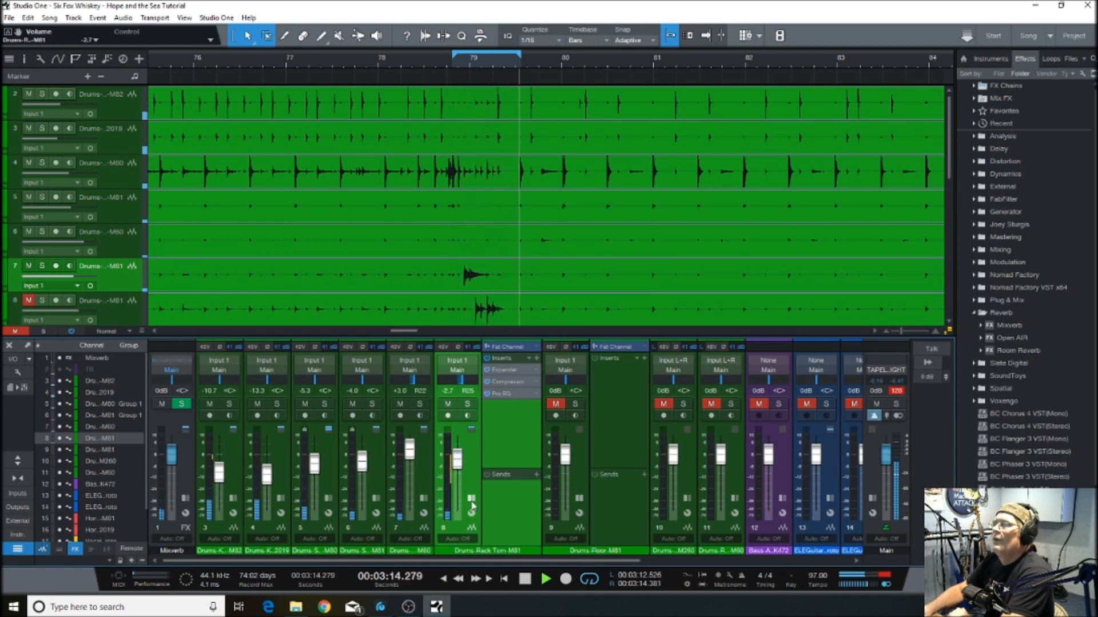
{"action": "left_click", "coordinate": [471, 500]}
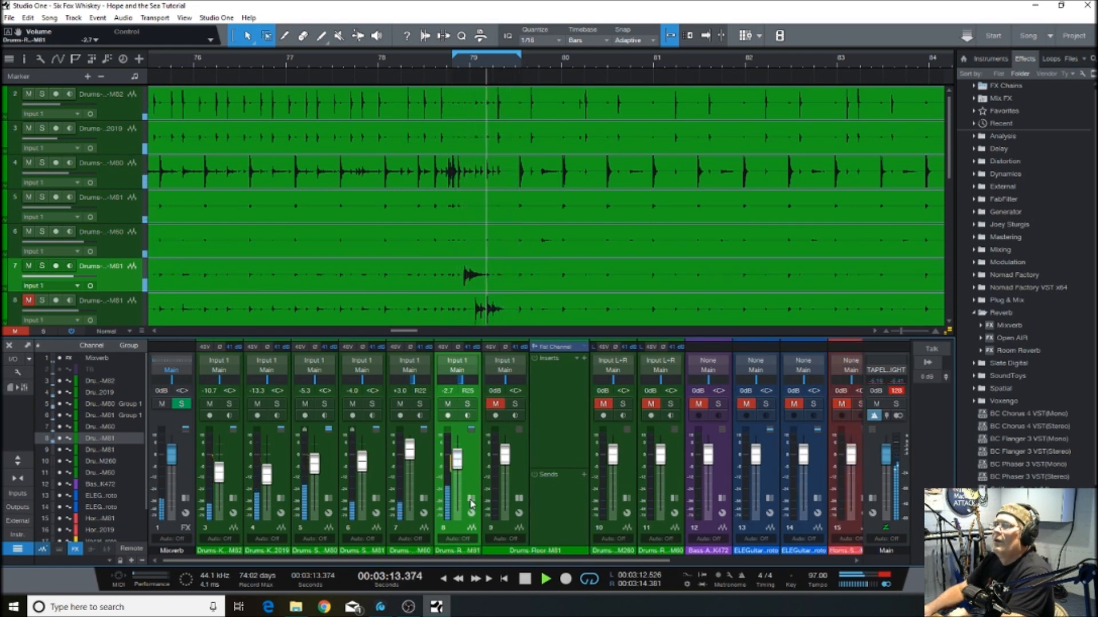
Solo the Floor channel and load the Floor Tom drum FX chain preset onto its inserts
{"action": "left_click", "coordinate": [515, 405]}
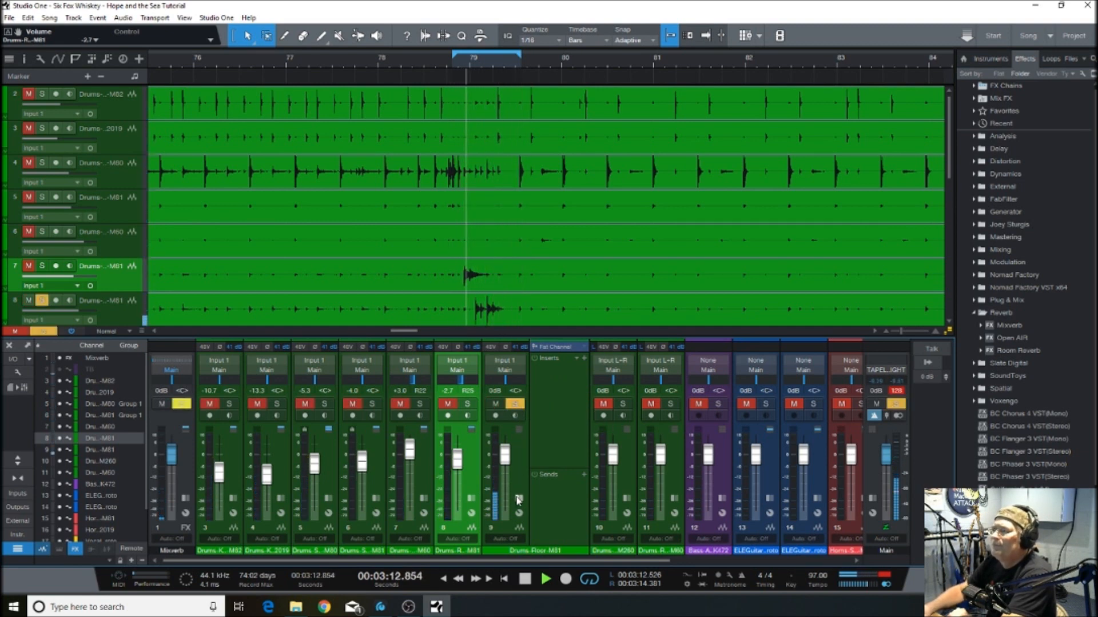
{"action": "left_click", "coordinate": [575, 360]}
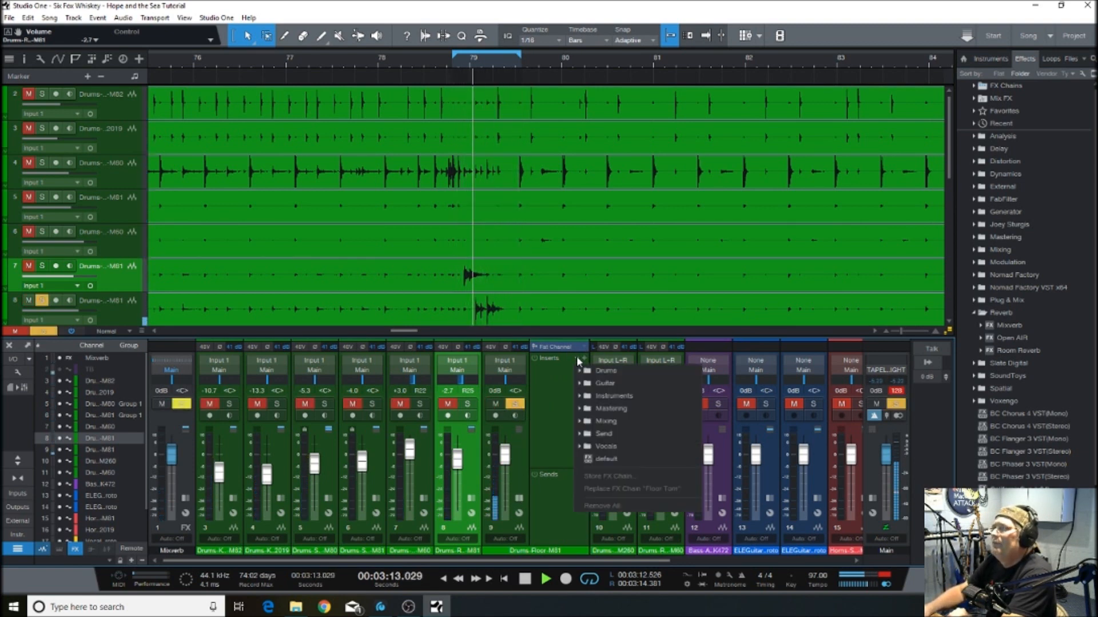
{"action": "left_click", "coordinate": [601, 372]}
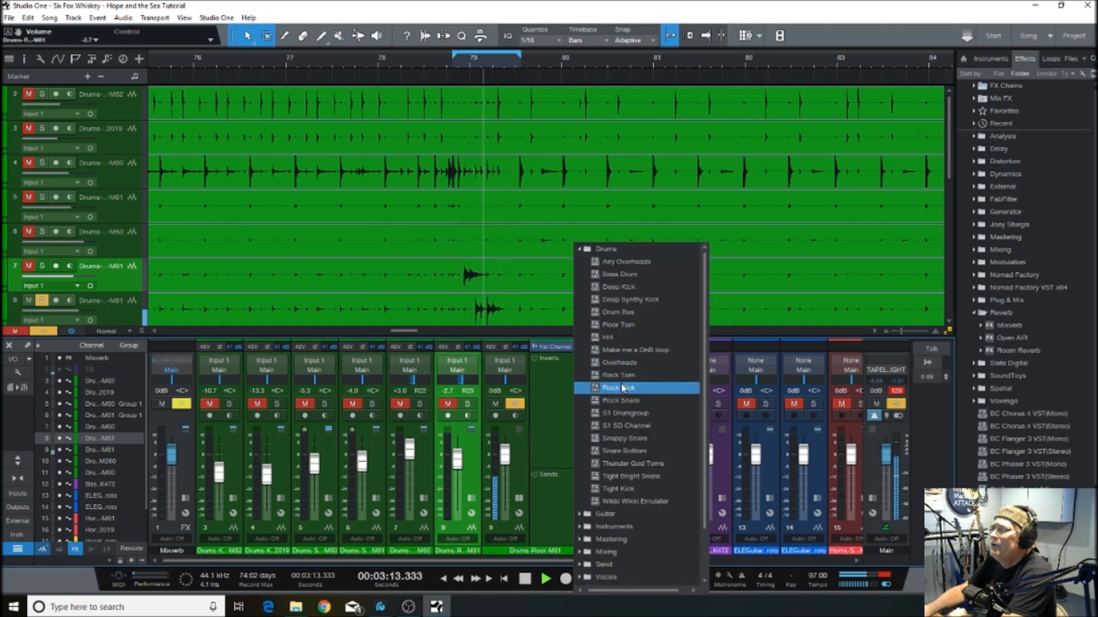
{"action": "left_click", "coordinate": [610, 325]}
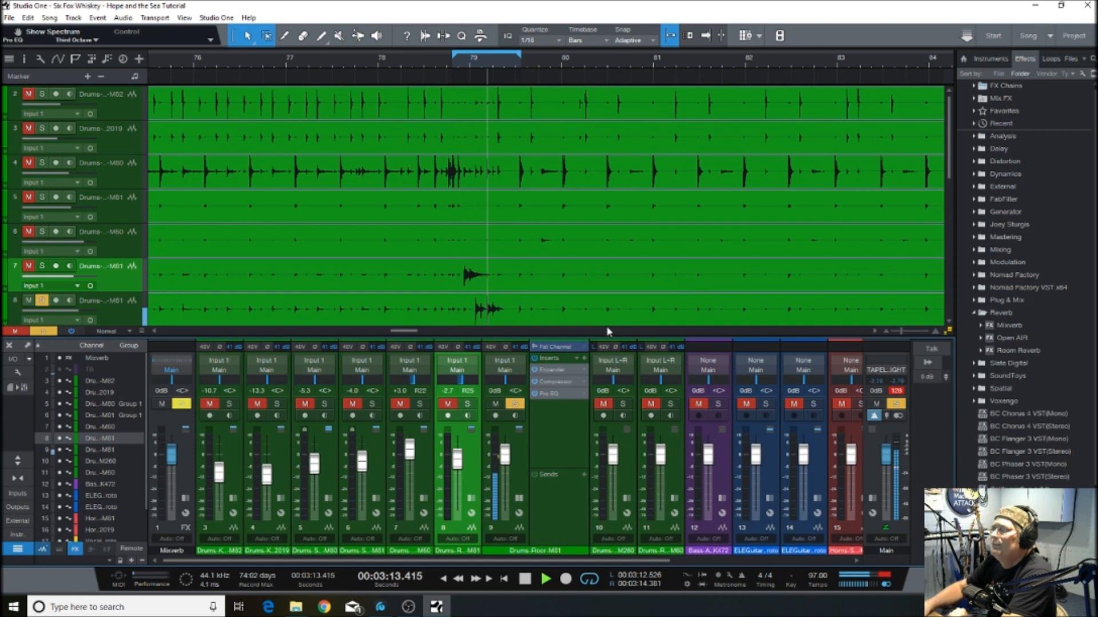
In the Floor's Pro EQ, enable the low-cut and raise its frequency slightly, and set the LF band to about 98 Hz and 7 dB
{"action": "left_click", "coordinate": [551, 395]}
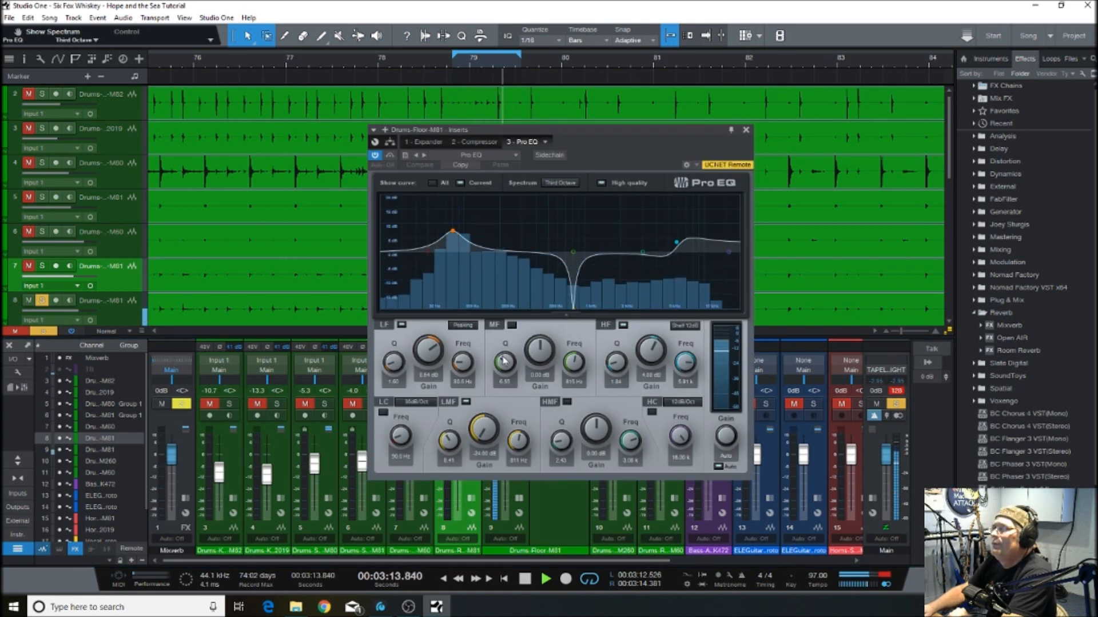
{"action": "left_click", "coordinate": [427, 252]}
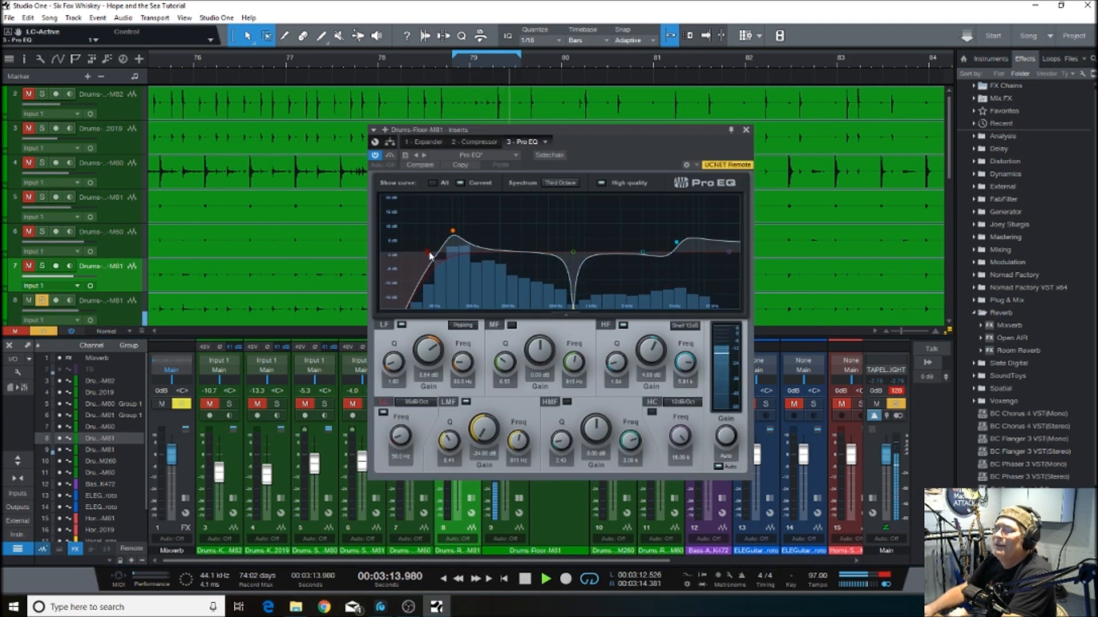
{"action": "left_click_drag", "start_coordinate": [438, 253], "coordinate": [436, 252]}
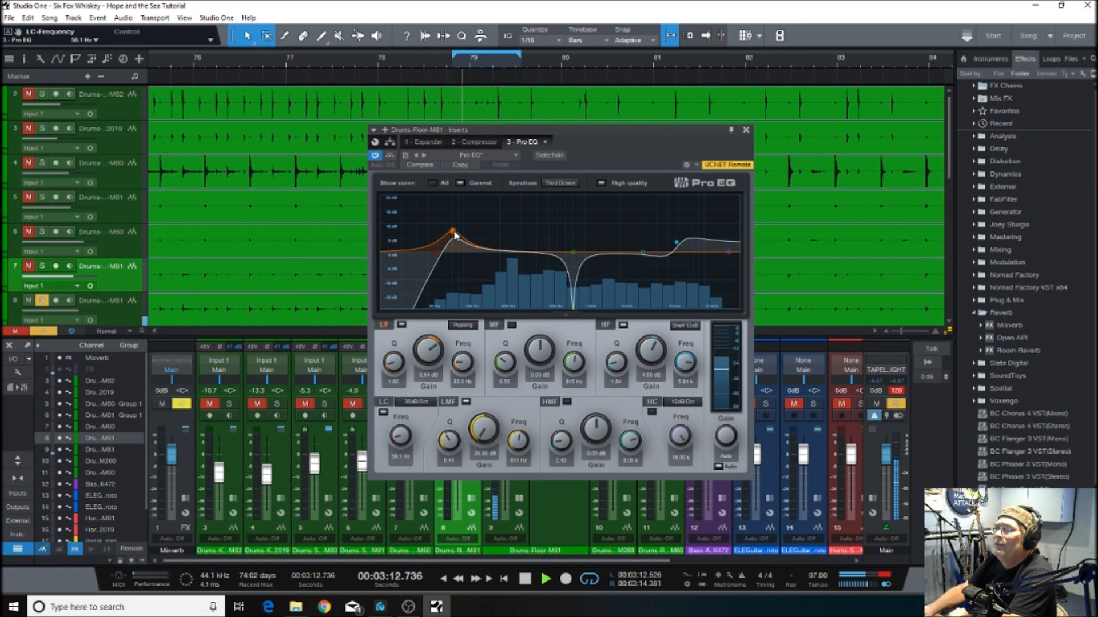
{"action": "left_click_drag", "start_coordinate": [456, 235], "coordinate": [465, 240]}
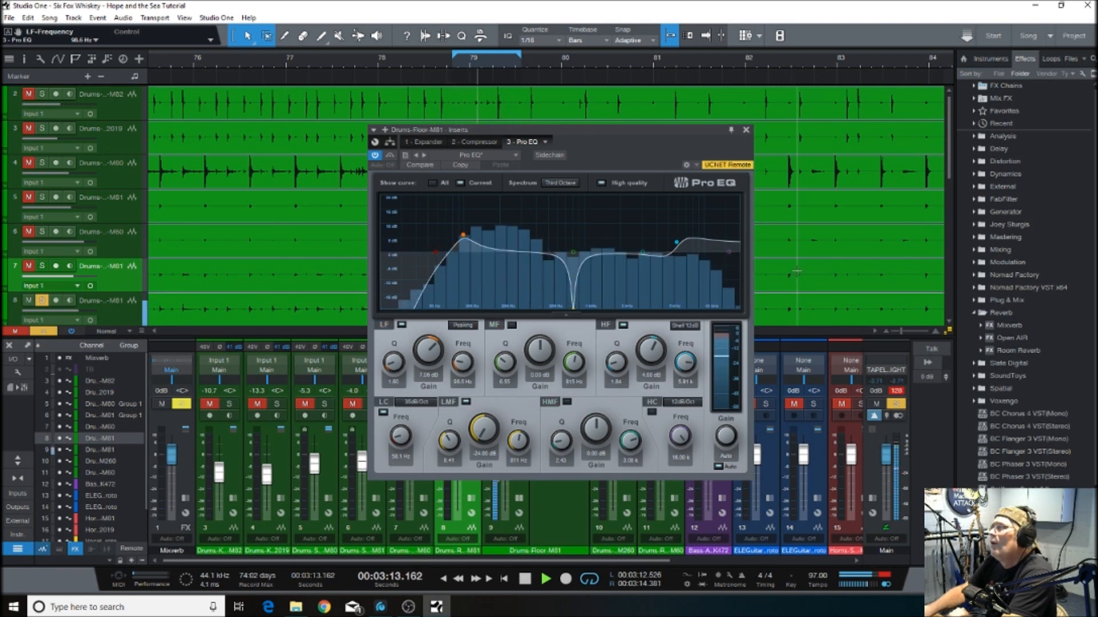
Compare the Floor's sound with the Pro EQ's HF band bypassed and re-enabled, then close the EQ
{"action": "left_click", "coordinate": [676, 243]}
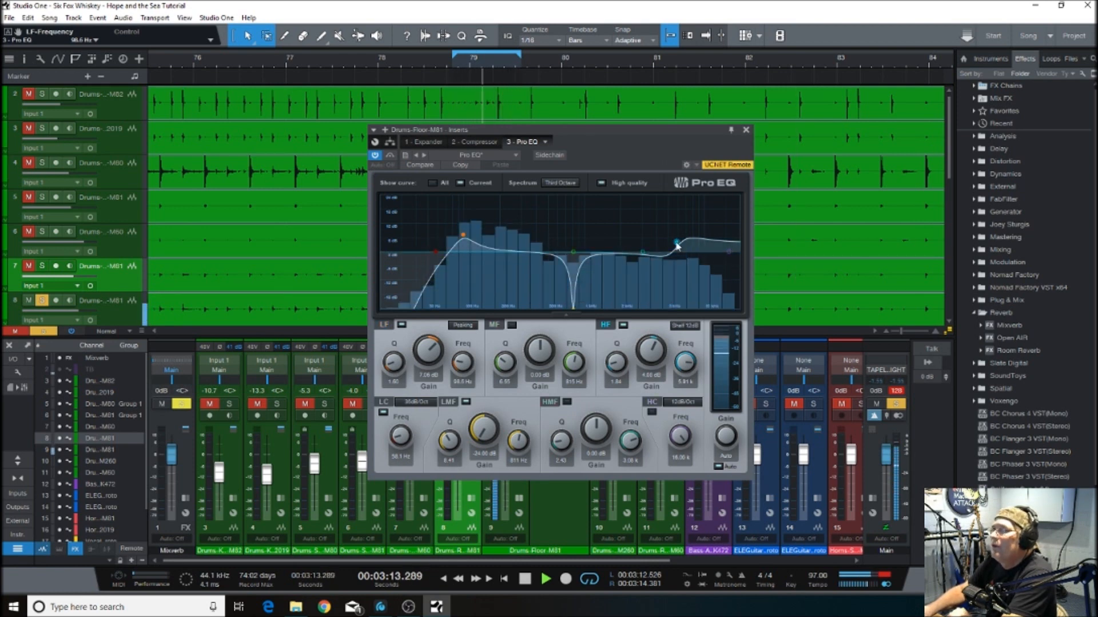
{"action": "double_click", "coordinate": [677, 245]}
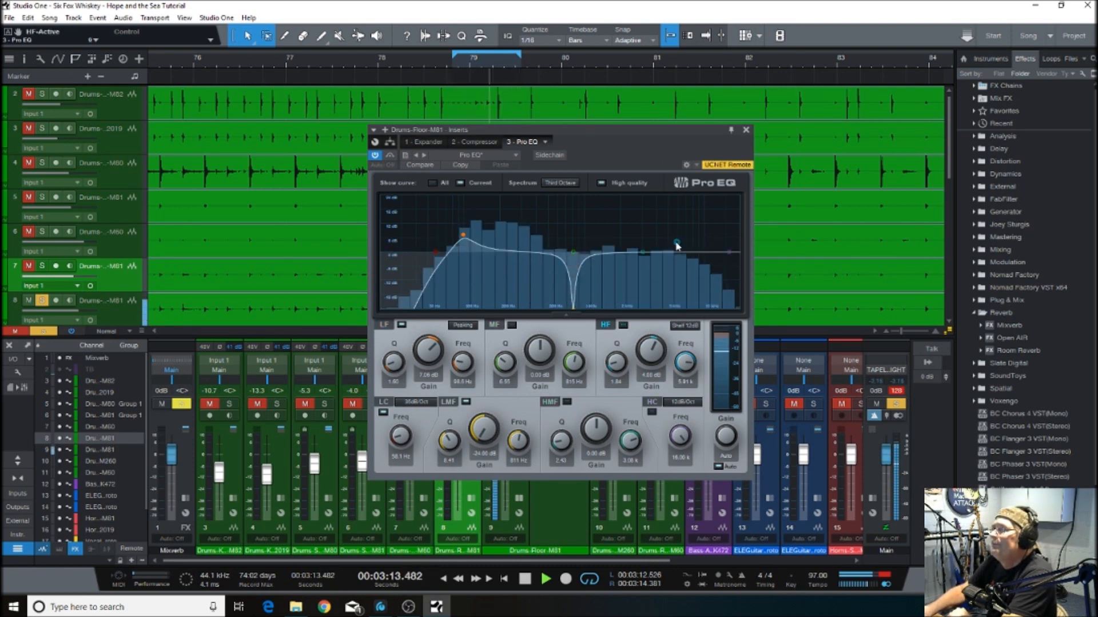
{"action": "double_click", "coordinate": [677, 244]}
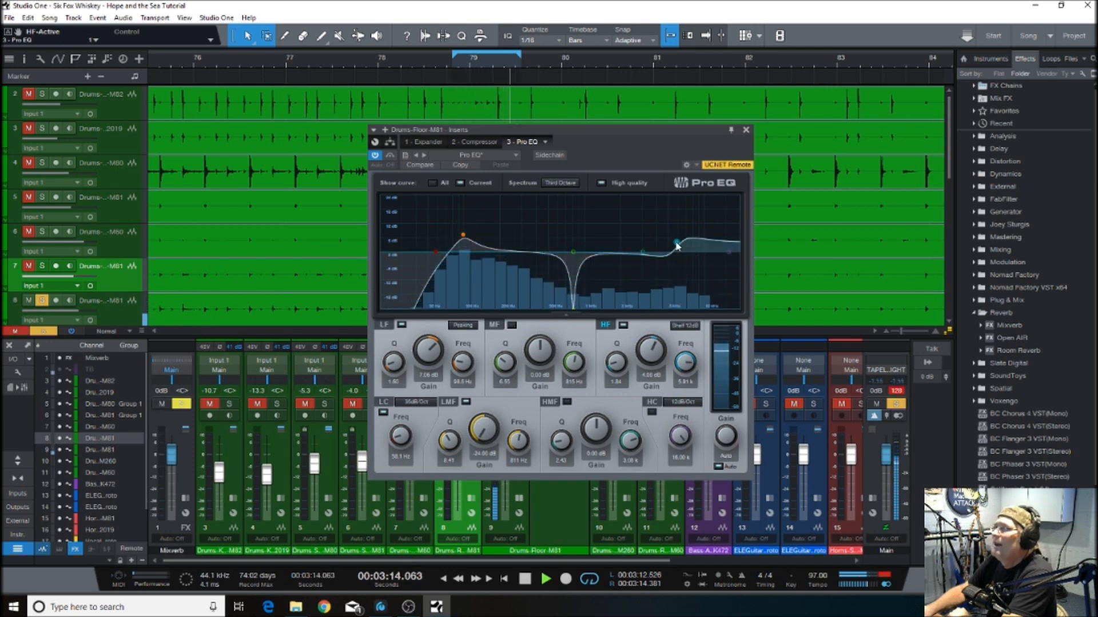
{"action": "left_click", "coordinate": [745, 129]}
Set the Floor Compressor's threshold to about -11.9 dB and its release to about 204 ms
{"action": "left_click", "coordinate": [553, 382]}
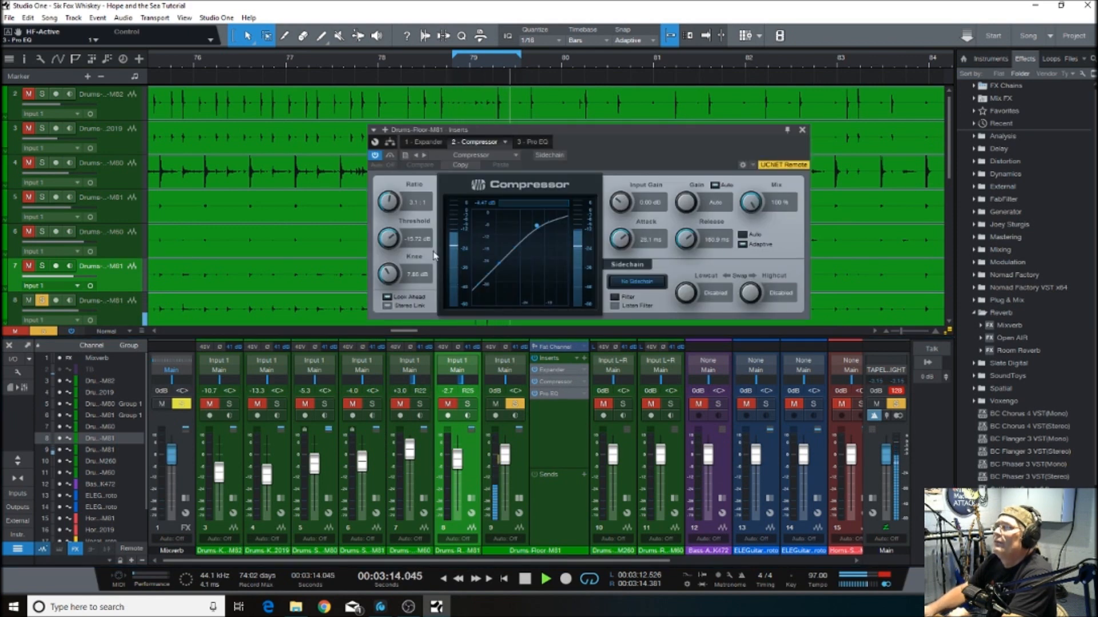
{"action": "left_click_drag", "start_coordinate": [388, 243], "coordinate": [389, 230]}
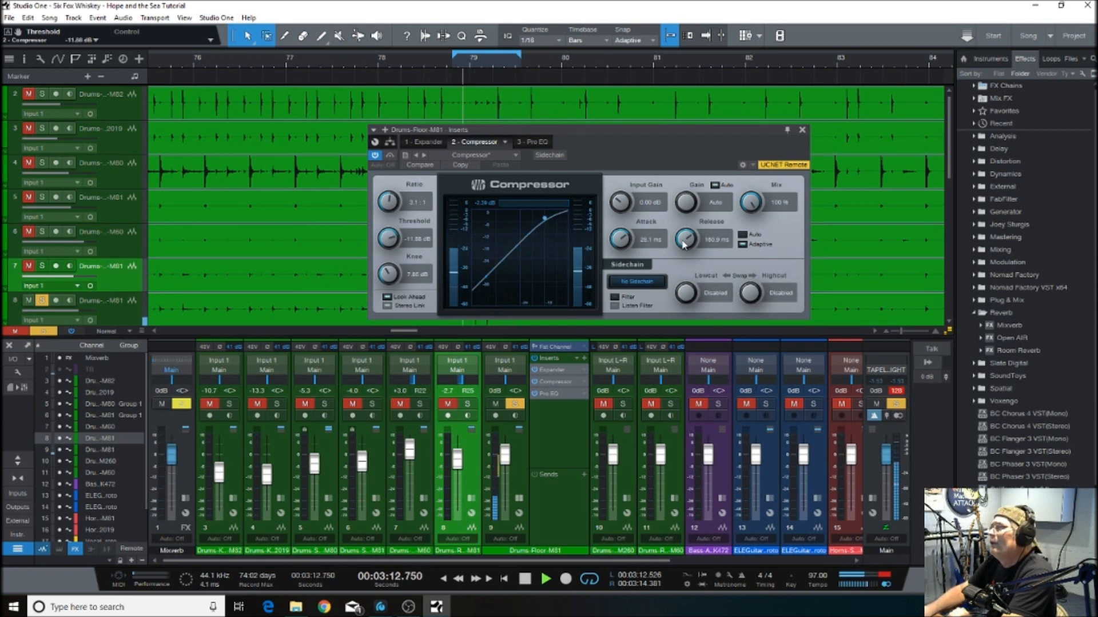
{"action": "left_click_drag", "start_coordinate": [686, 241], "coordinate": [685, 239]}
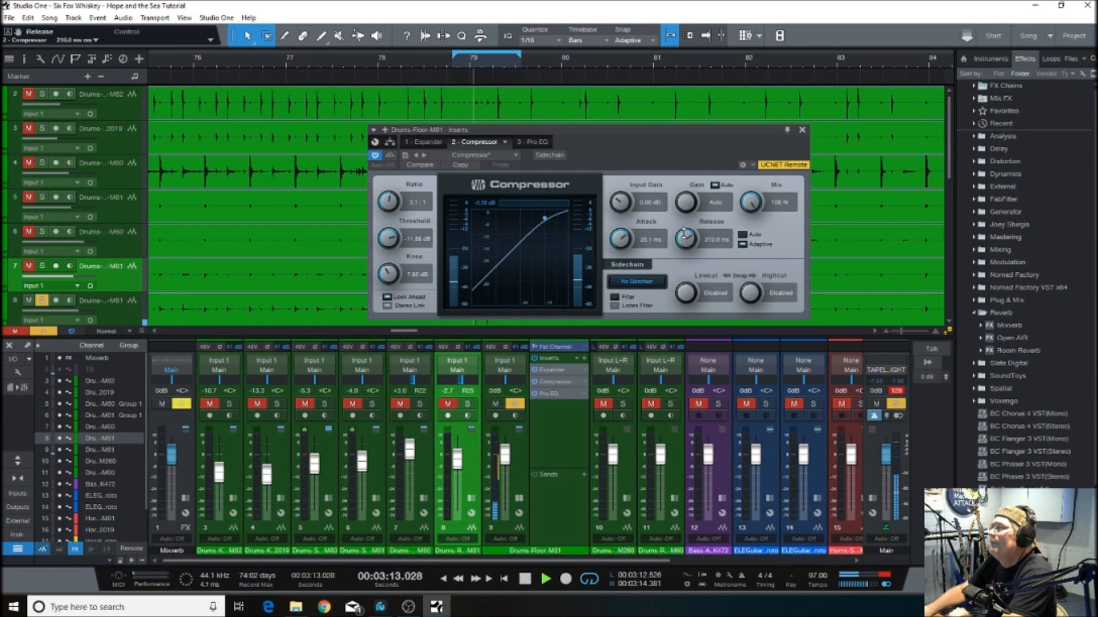
{"action": "left_click_drag", "start_coordinate": [686, 240], "coordinate": [686, 239]}
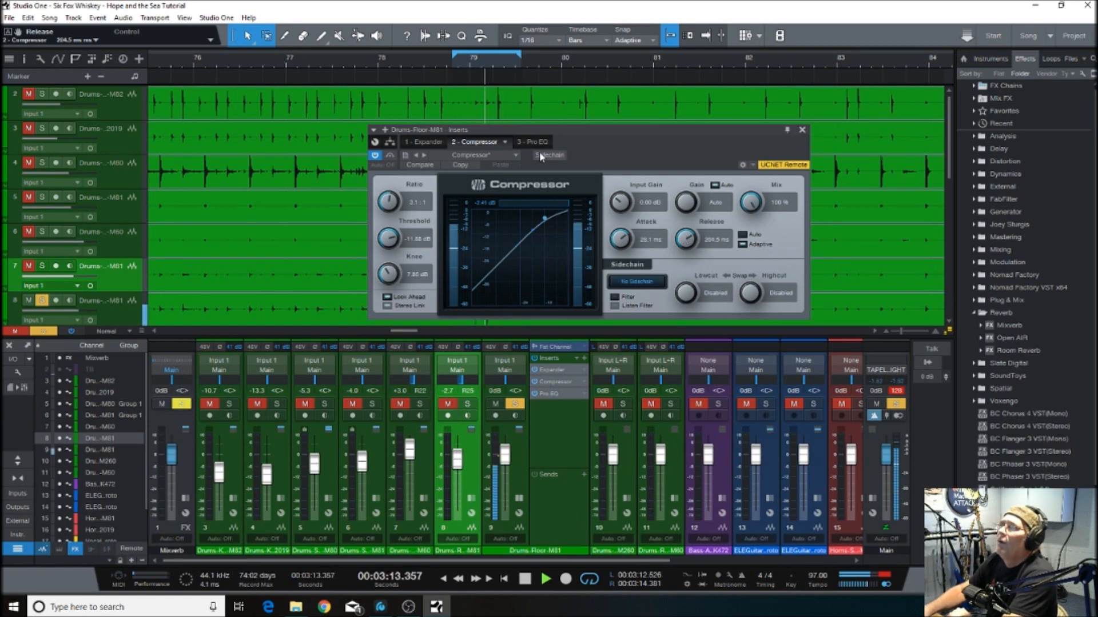
Set the Floor Expander's threshold to about -24.3 dB, range to about -32 dB and ratio to 1:3.6, and close it
{"action": "left_click", "coordinate": [424, 141]}
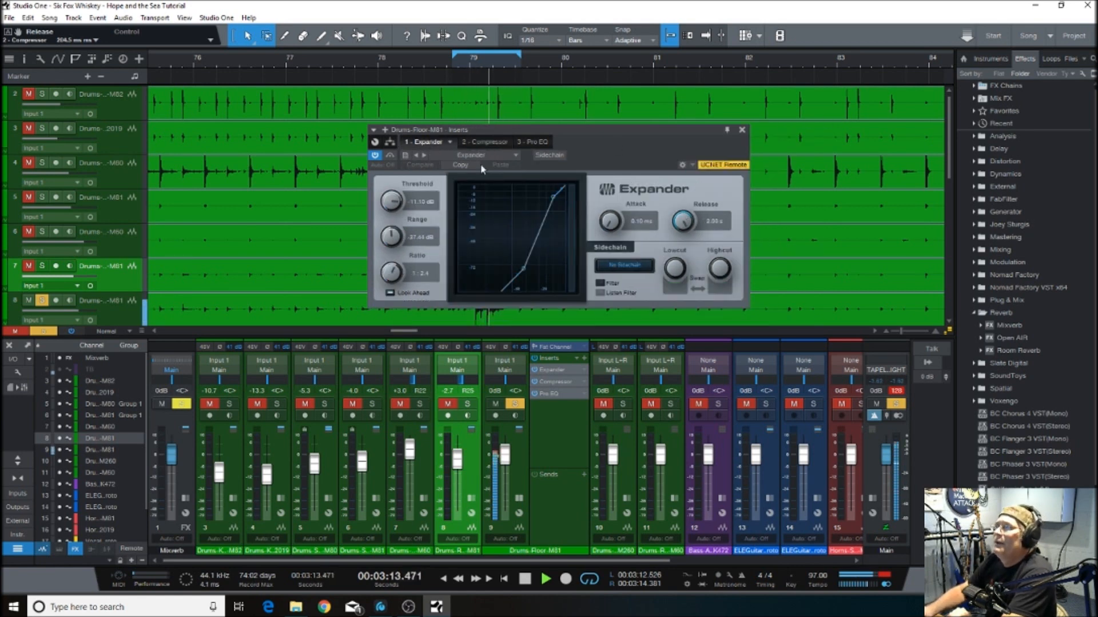
{"action": "left_click_drag", "start_coordinate": [588, 140], "coordinate": [643, 155]}
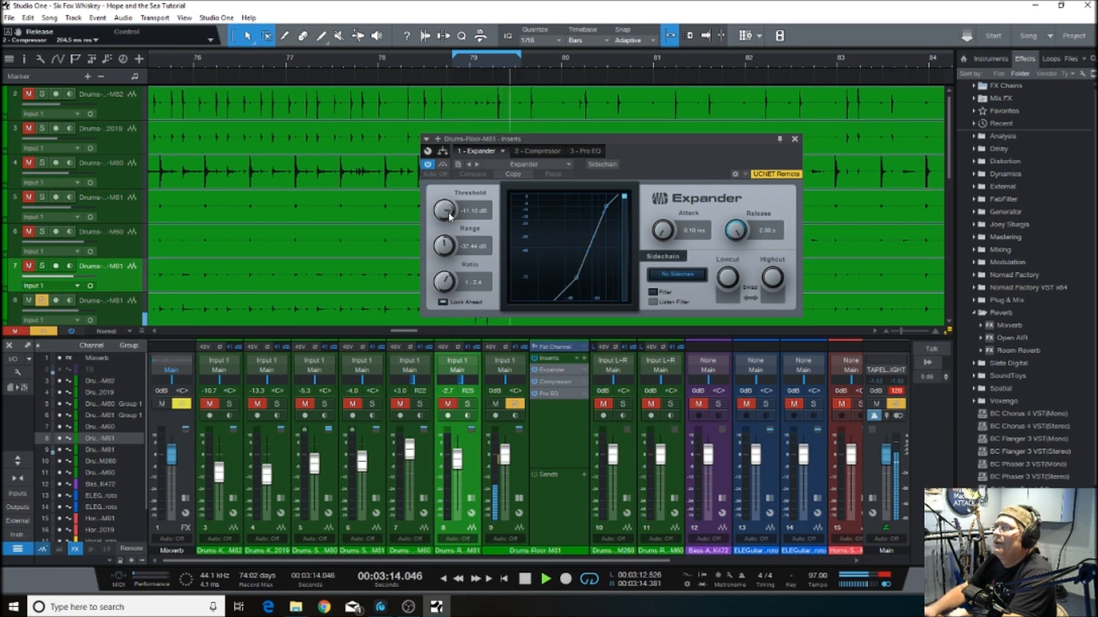
{"action": "left_click_drag", "start_coordinate": [440, 213], "coordinate": [437, 214]}
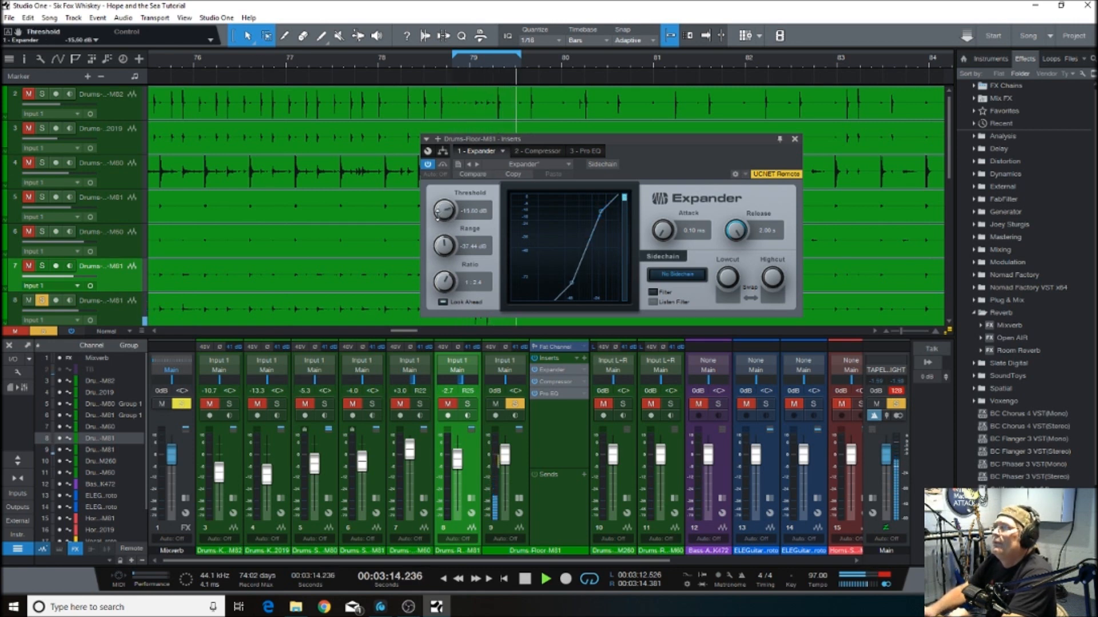
{"action": "left_click_drag", "start_coordinate": [436, 214], "coordinate": [447, 234]}
{"action": "left_click_drag", "start_coordinate": [443, 280], "coordinate": [450, 258]}
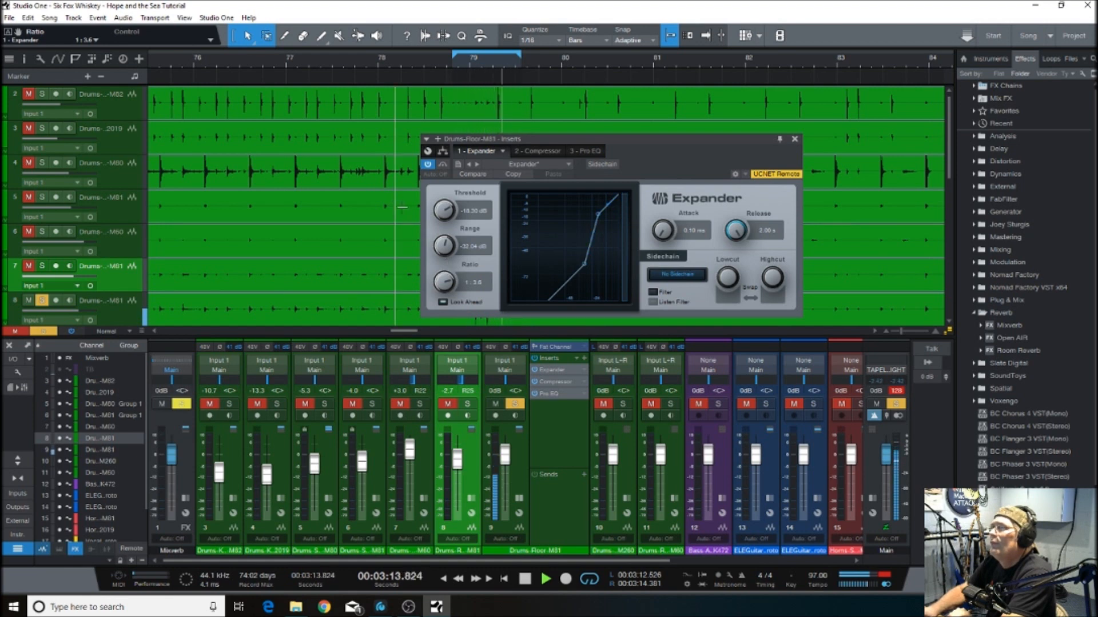
{"action": "left_click_drag", "start_coordinate": [440, 211], "coordinate": [441, 221]}
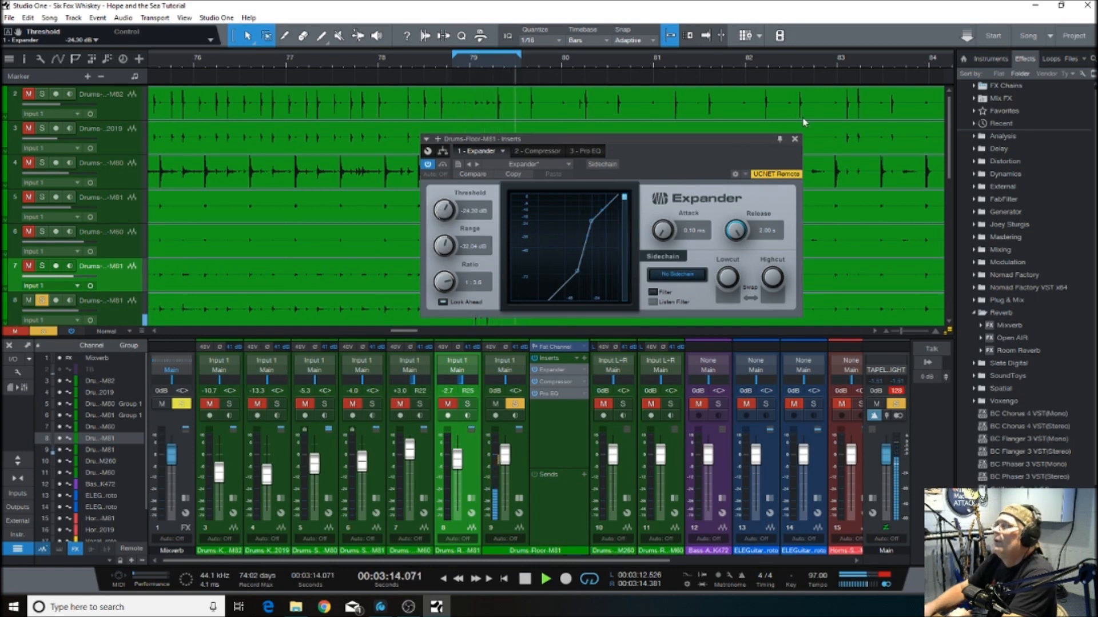
{"action": "left_click", "coordinate": [794, 141]}
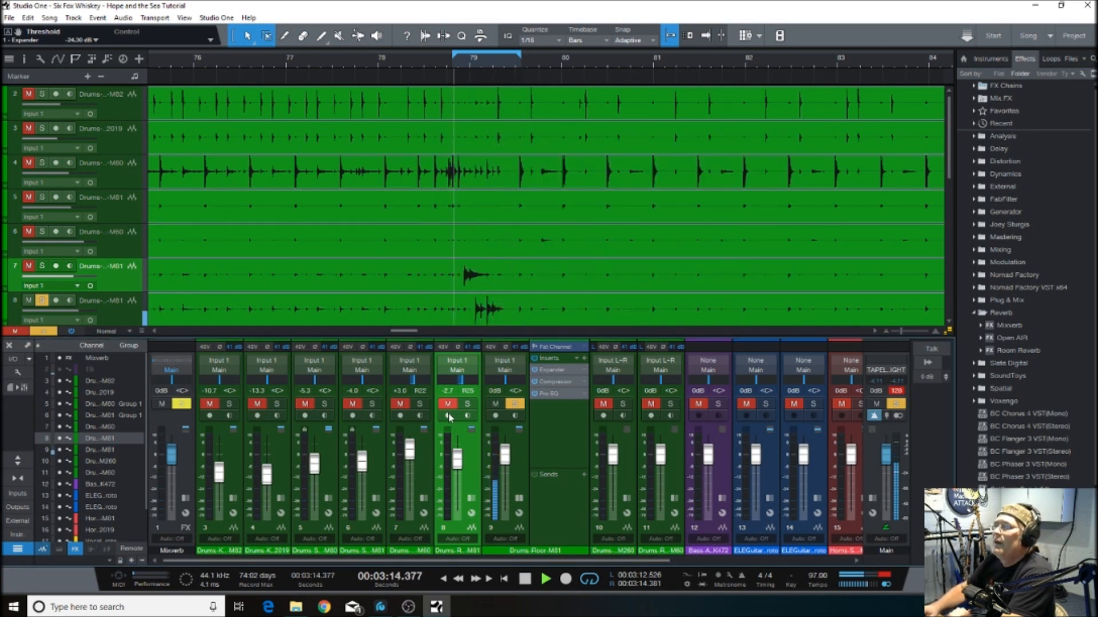
Lower the Floor's level to -5.3 dB and pan it to L70
{"action": "left_click_drag", "start_coordinate": [504, 458], "coordinate": [504, 468]}
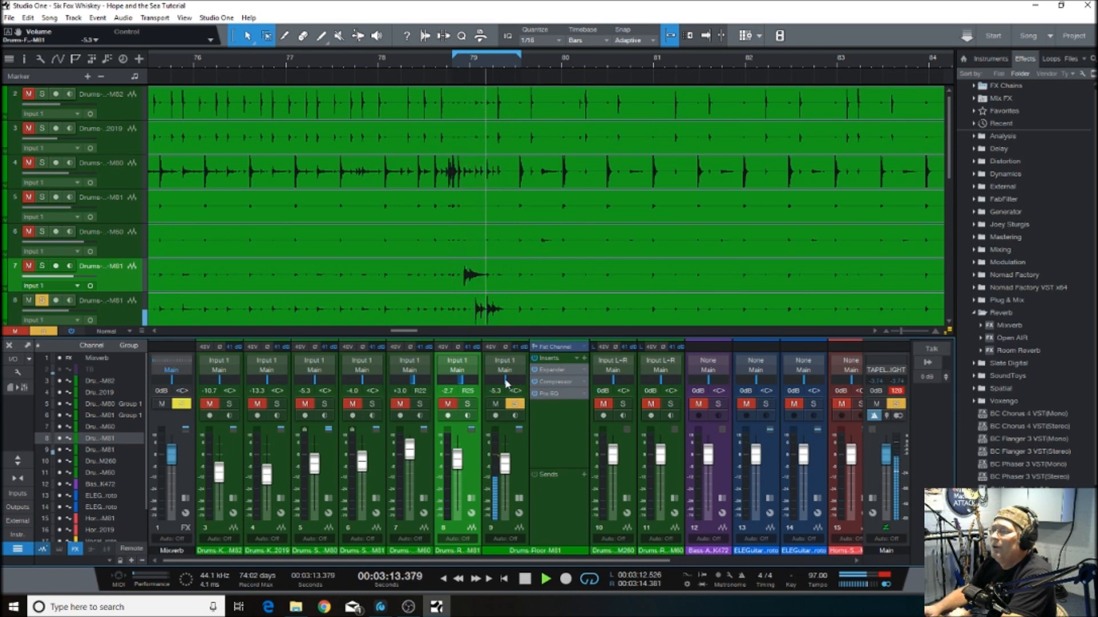
{"action": "left_click_drag", "start_coordinate": [506, 384], "coordinate": [490, 430]}
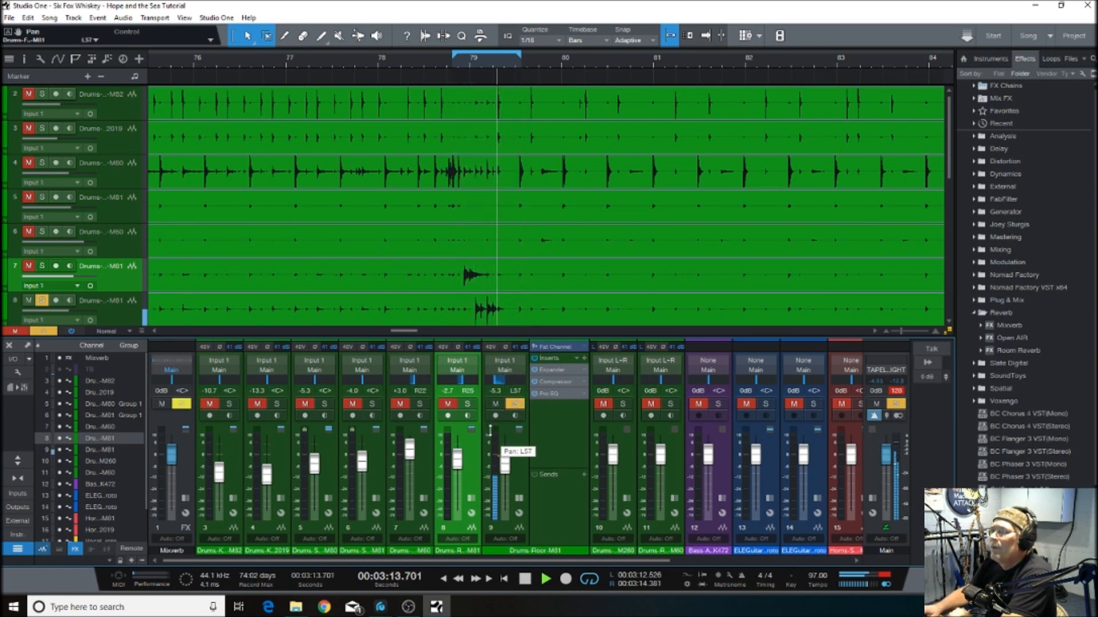
{"action": "left_click_drag", "start_coordinate": [490, 429], "coordinate": [490, 438]}
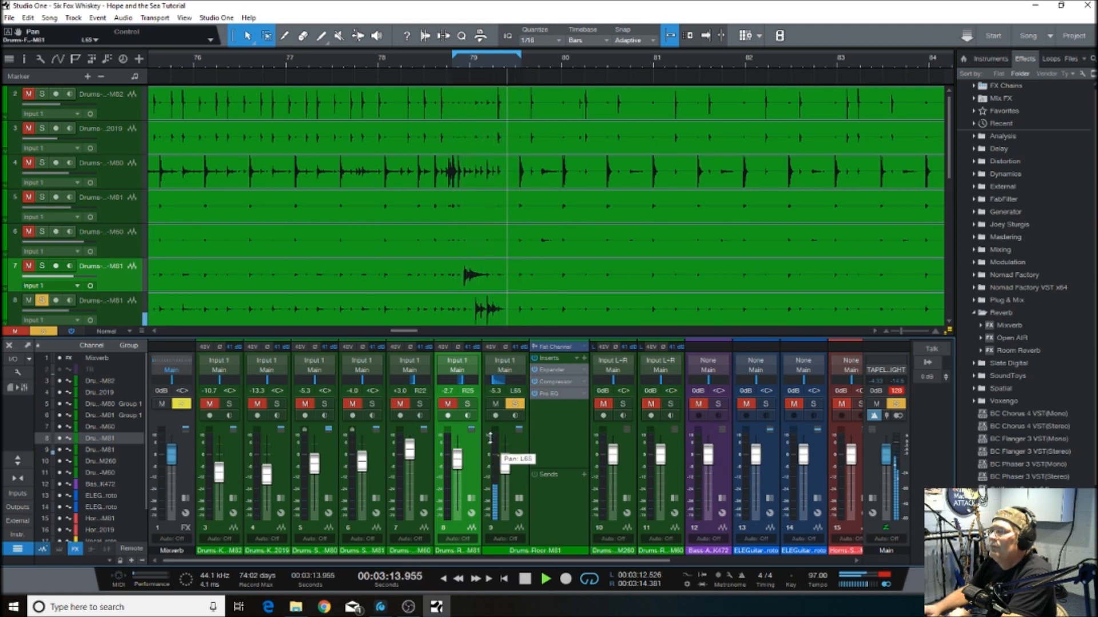
{"action": "left_click_drag", "start_coordinate": [490, 438], "coordinate": [490, 443]}
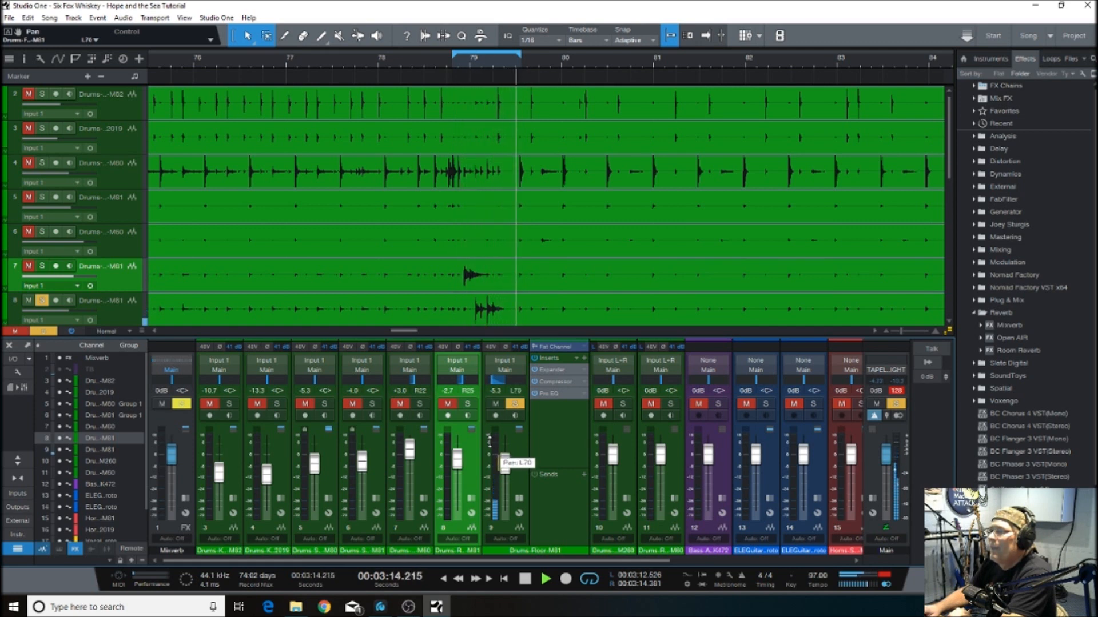
Audition the Rack Tom with the Floor to set the Floor to -5.8 dB, then unsolo both, unmute the Floor and stop playback
{"action": "left_click", "coordinate": [469, 405]}
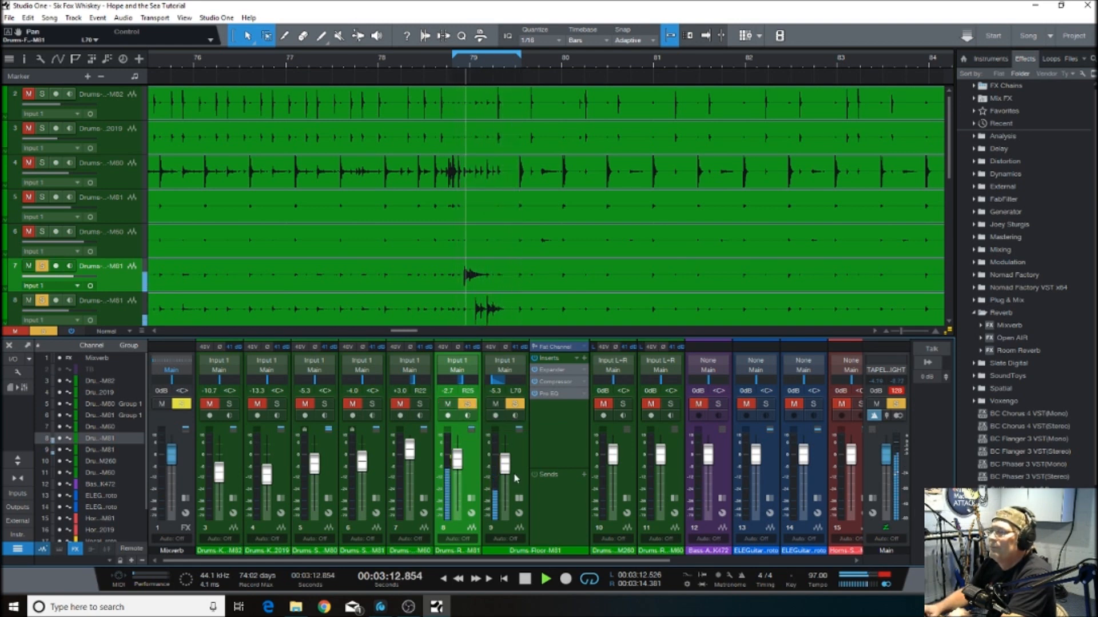
{"action": "left_click_drag", "start_coordinate": [506, 462], "coordinate": [506, 465]}
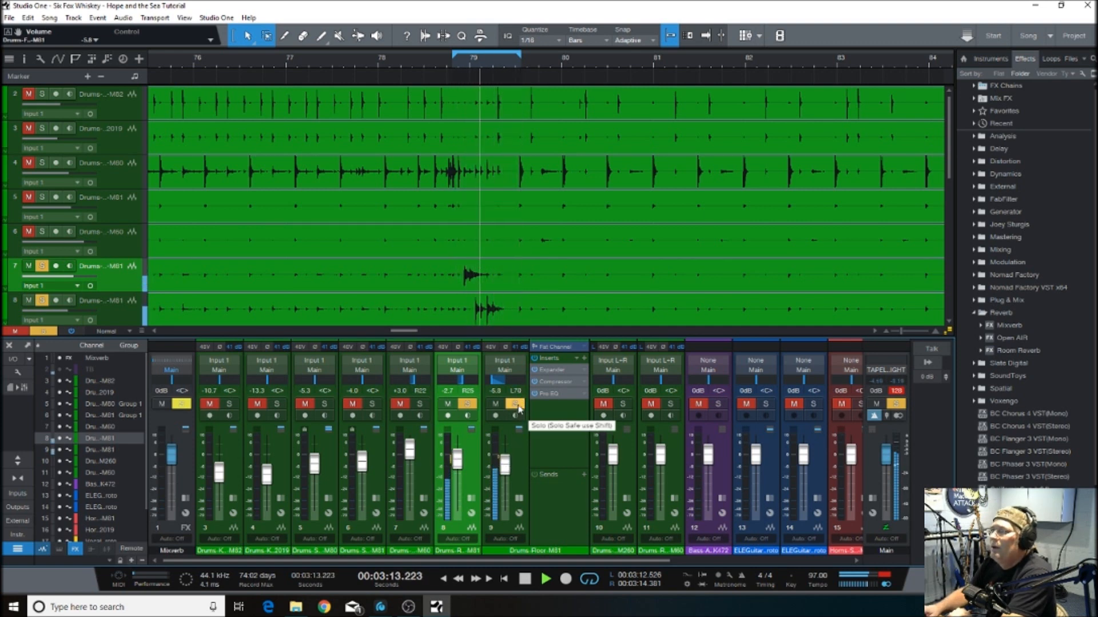
{"action": "left_click", "coordinate": [467, 405]}
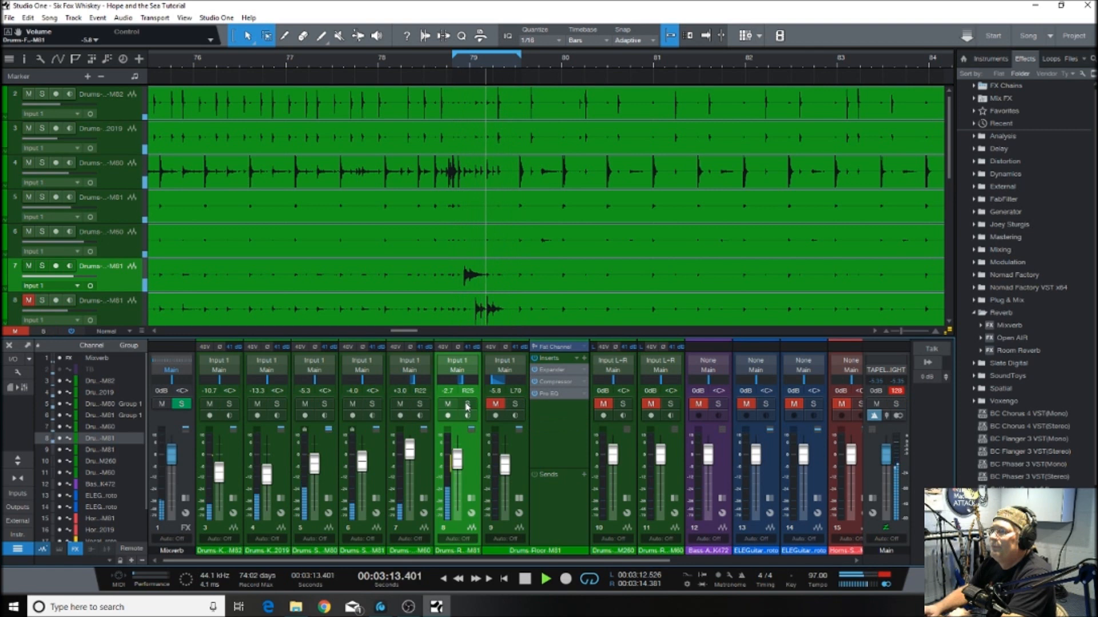
{"action": "left_click", "coordinate": [495, 404]}
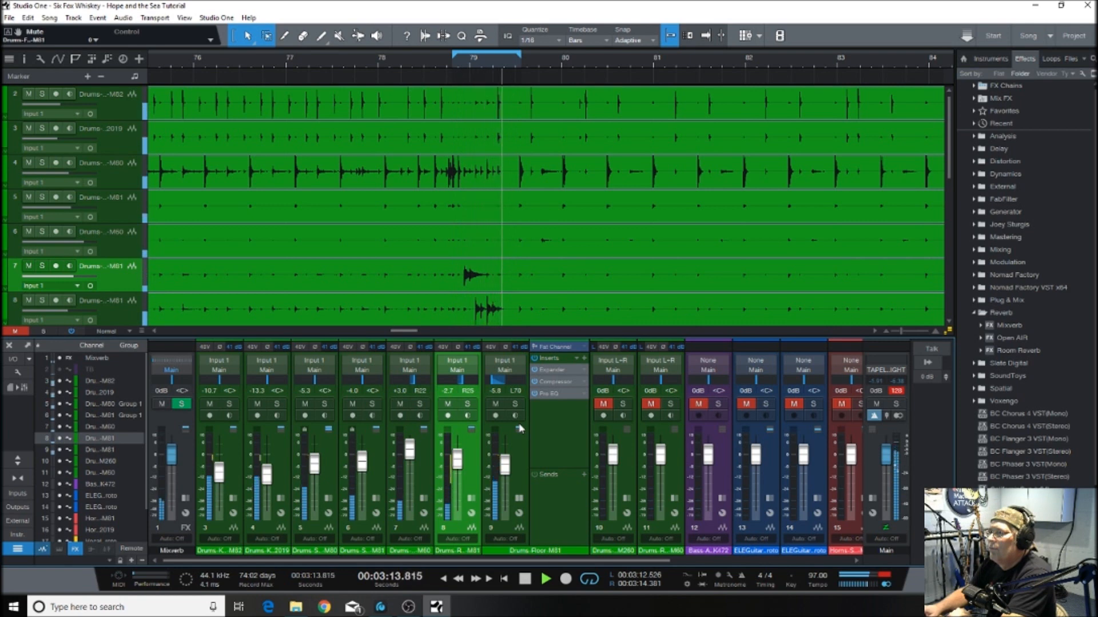
{"action": "left_click", "coordinate": [525, 581]}
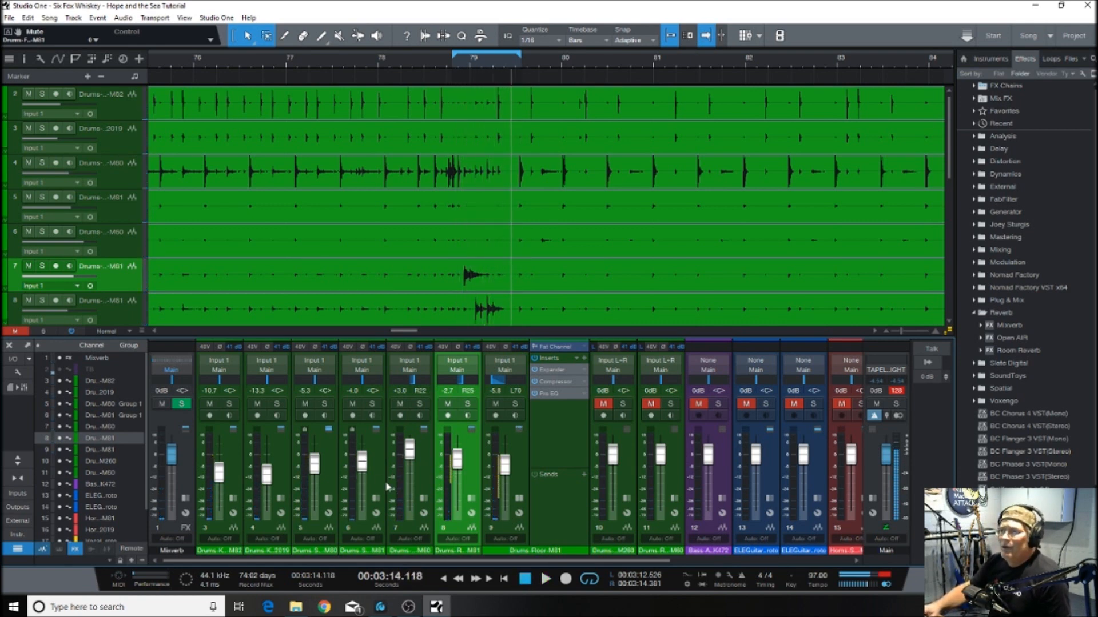
Expand the Rack Tom, Snare Top, Snare Bottom and Hat strips, and copy the Snare Top's Mixverb send to the Hat
{"action": "left_click", "coordinate": [471, 499]}
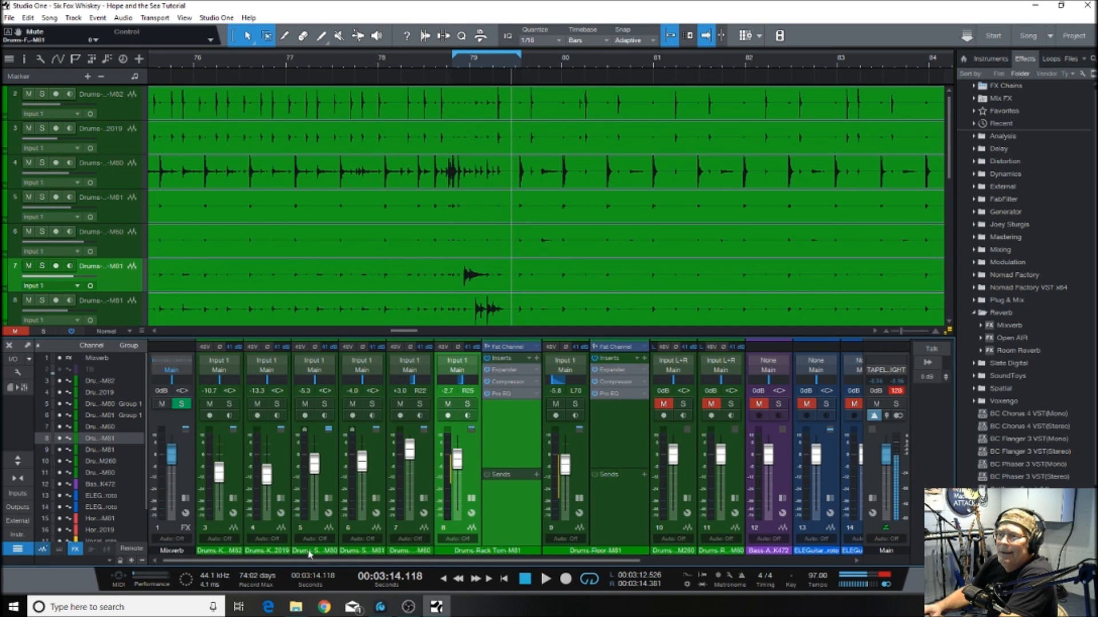
{"action": "left_click", "coordinate": [328, 498]}
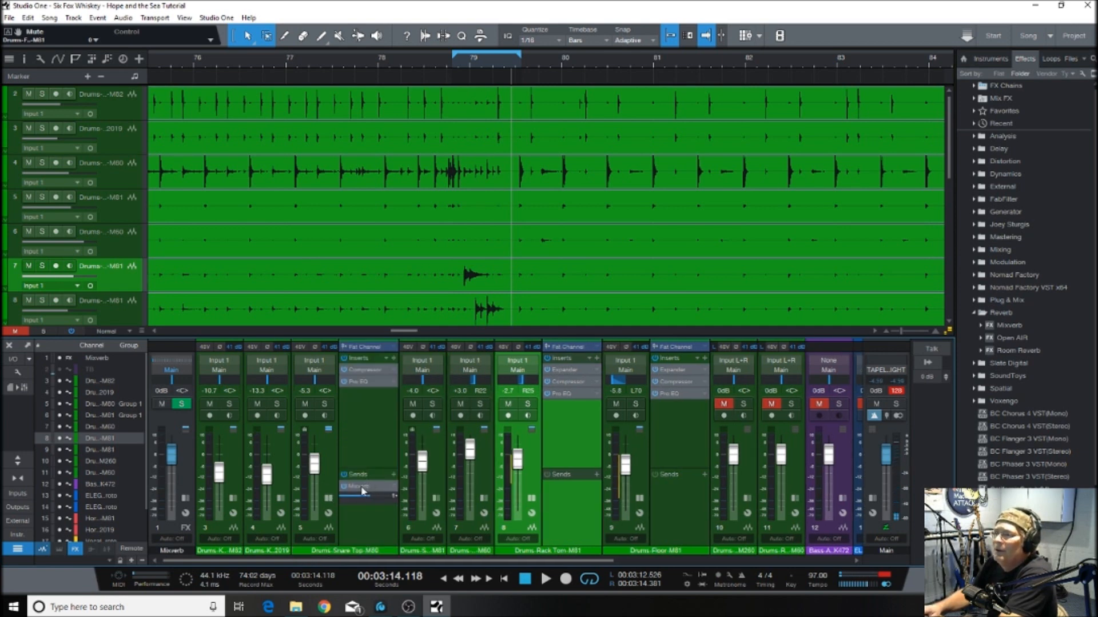
{"action": "left_click", "coordinate": [420, 530]}
{"action": "left_click", "coordinate": [437, 499]}
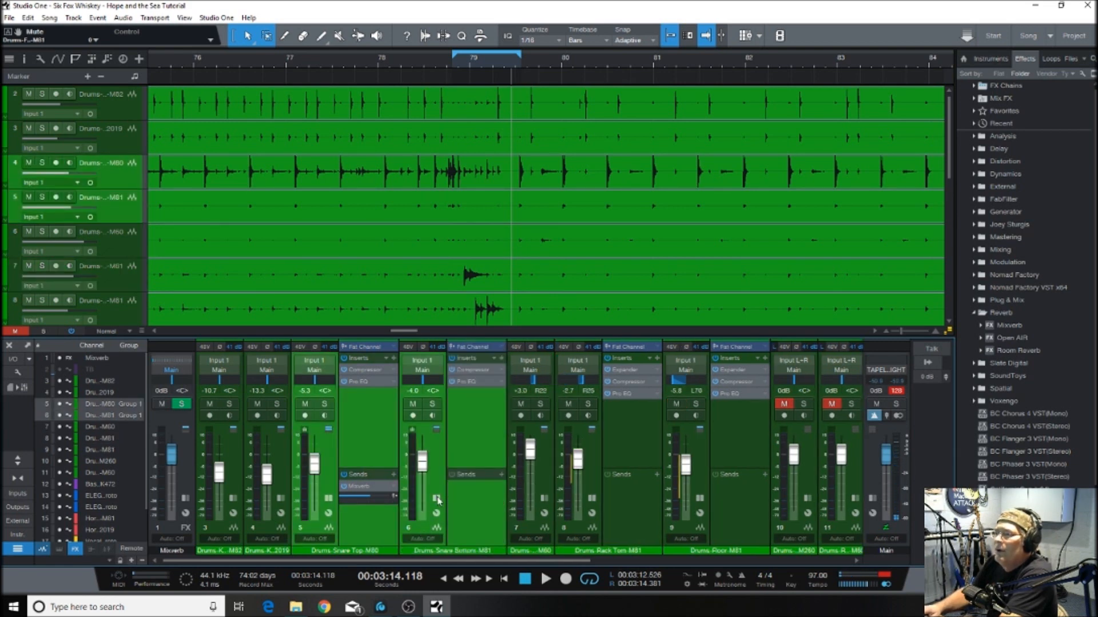
{"action": "left_click", "coordinate": [544, 501]}
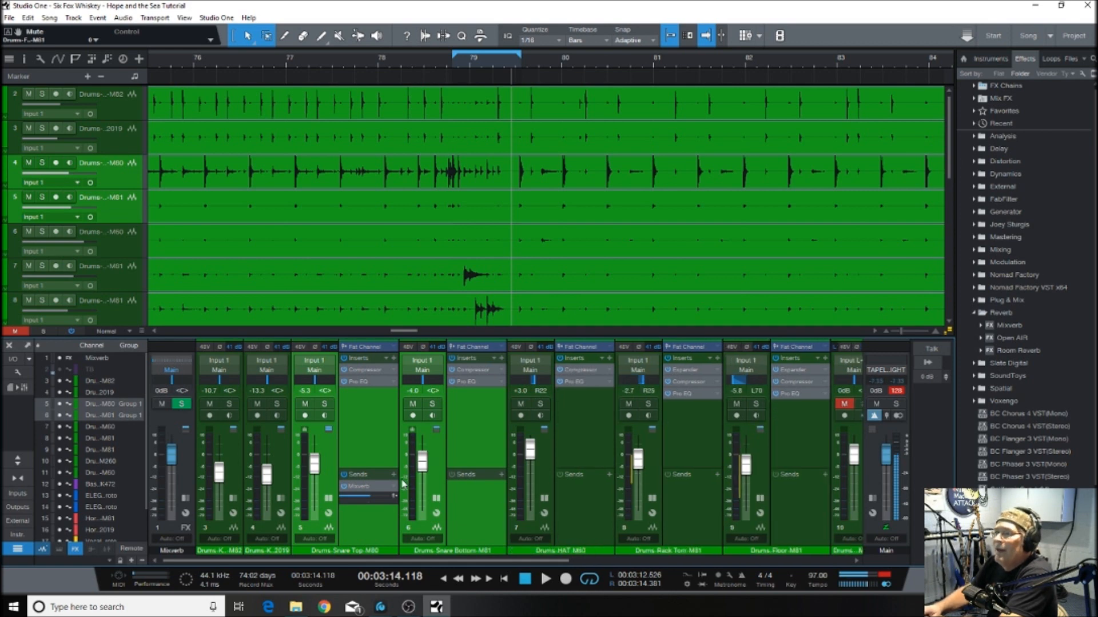
{"action": "left_click_drag", "start_coordinate": [503, 510], "coordinate": [581, 506]}
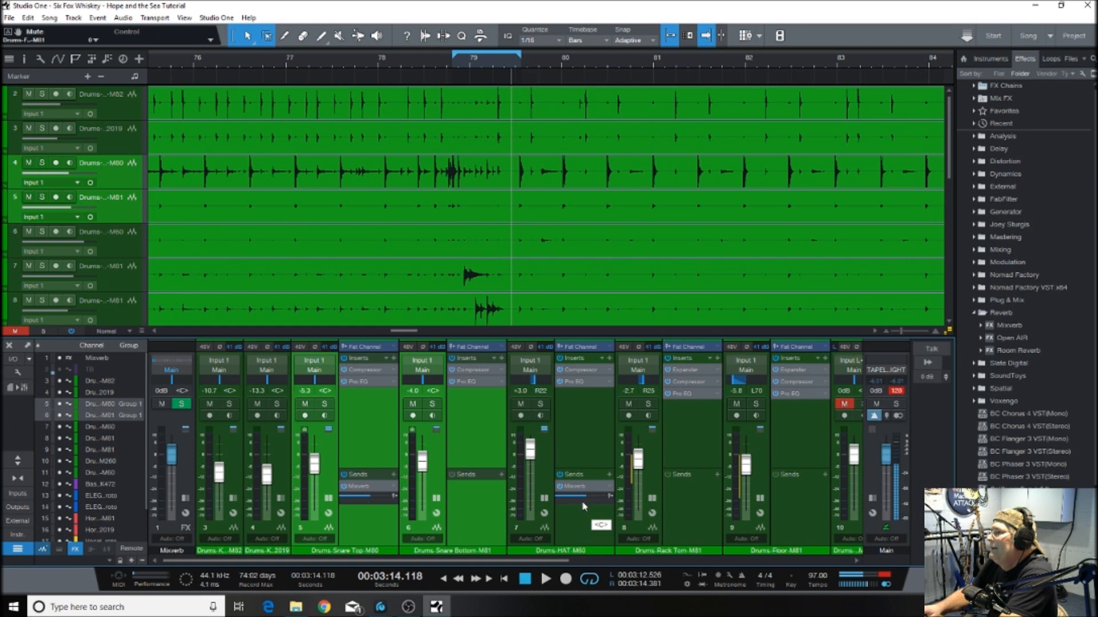
Copy the Hat's Mixverb send to the Rack Tom and Floor channels
{"action": "left_click_drag", "start_coordinate": [526, 561], "coordinate": [431, 551]}
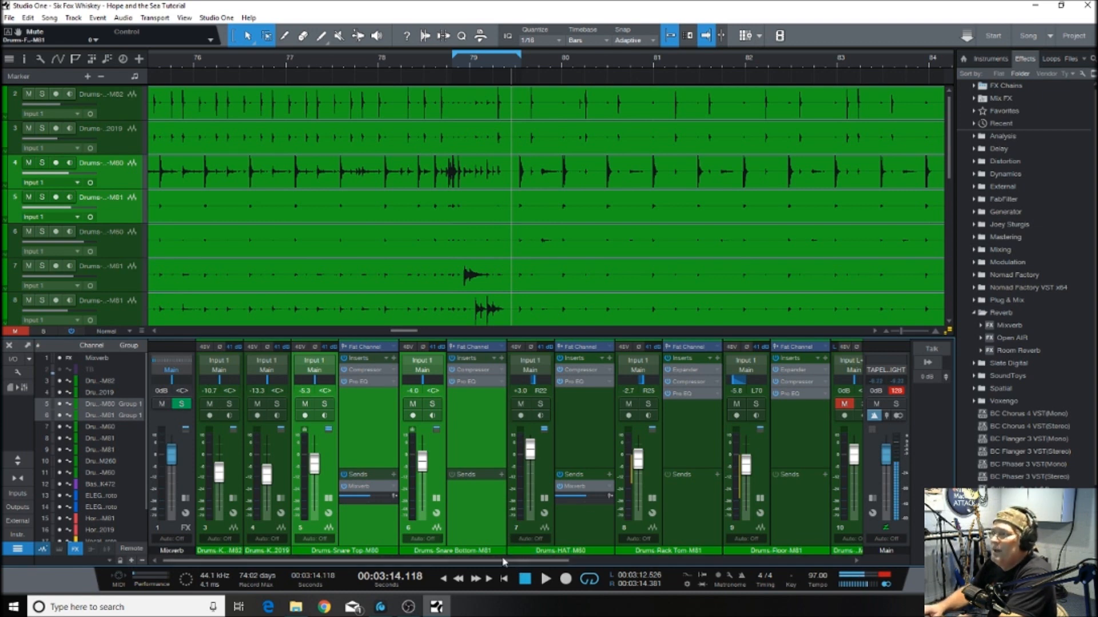
{"action": "left_click_drag", "start_coordinate": [498, 561], "coordinate": [599, 564]}
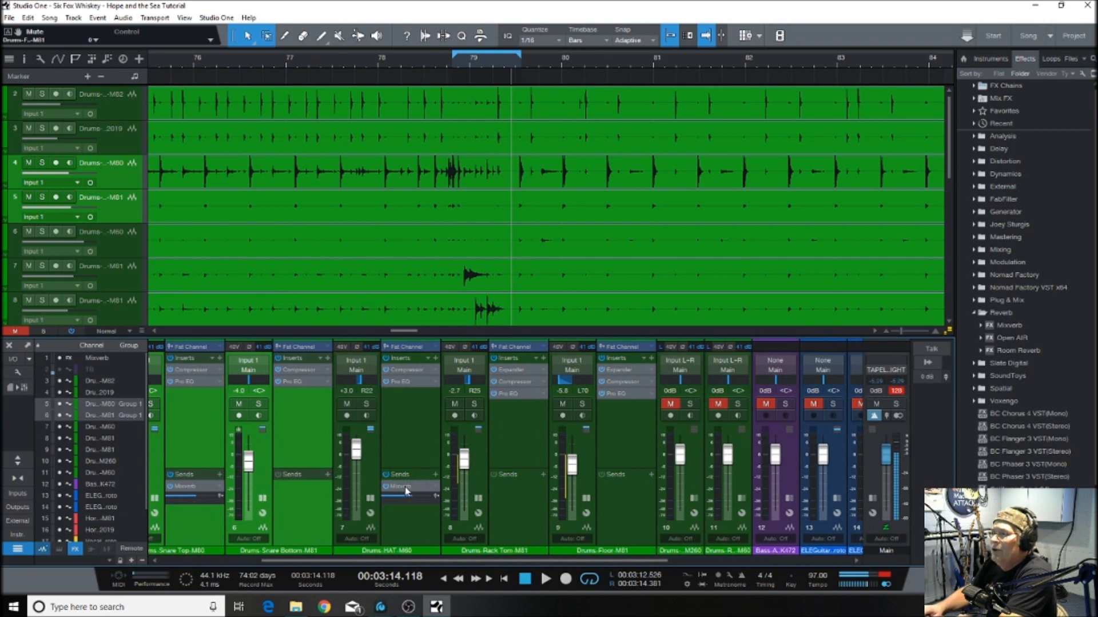
{"action": "left_click_drag", "start_coordinate": [403, 489], "coordinate": [617, 507]}
Collapse the Snare Top, Snare Bottom, Hat, Rack Tom and Floor strips, and start playback
{"action": "left_click", "coordinate": [262, 499]}
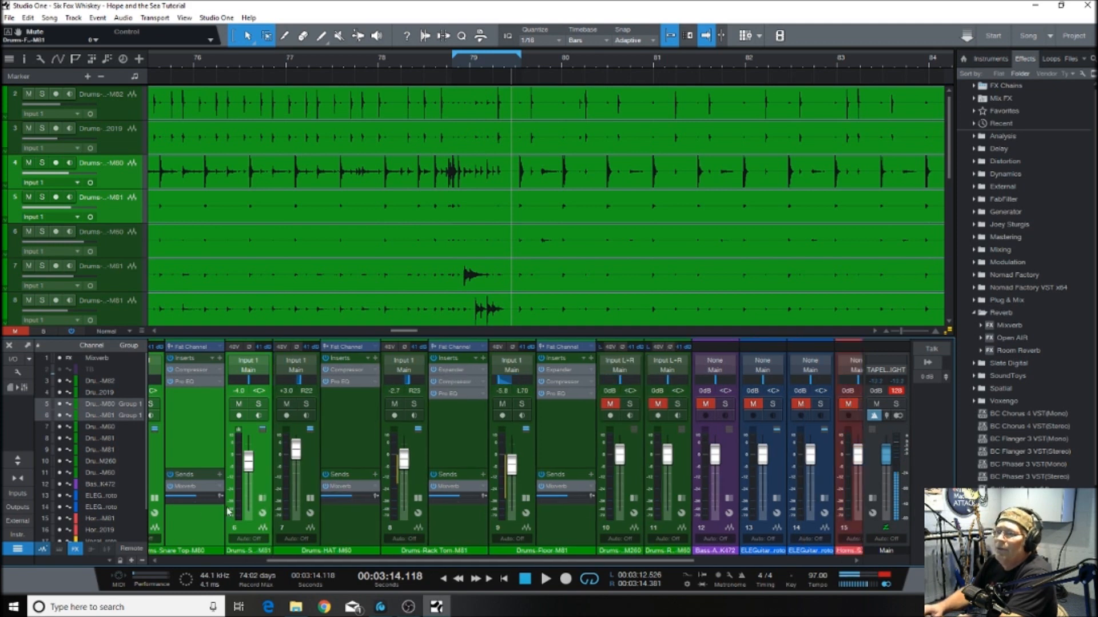
{"action": "left_click", "coordinate": [154, 498]}
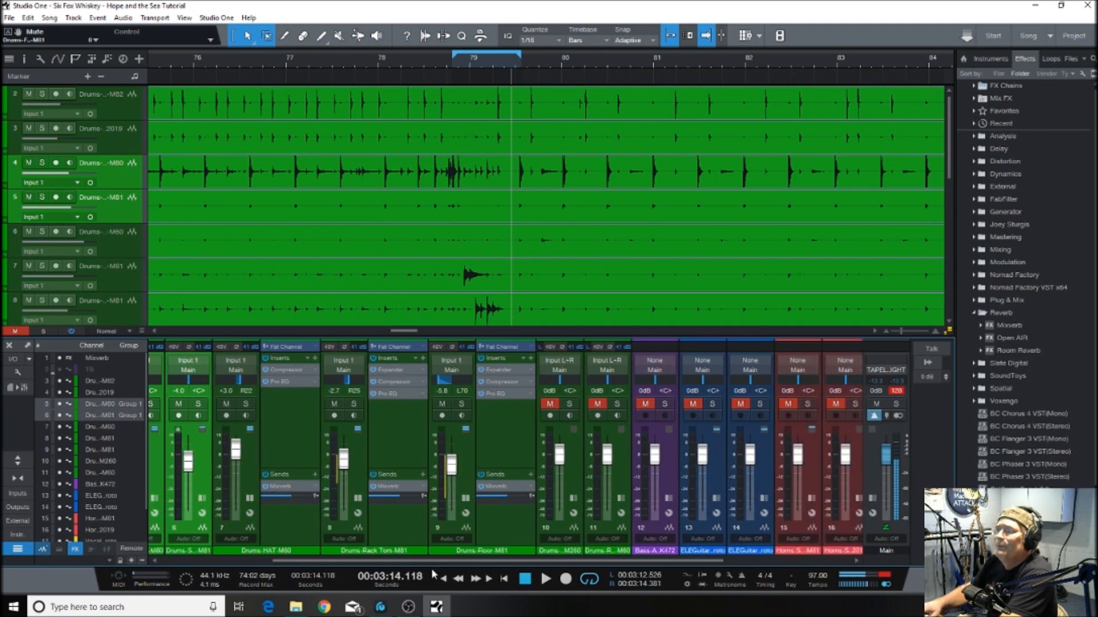
{"action": "left_click", "coordinate": [250, 500]}
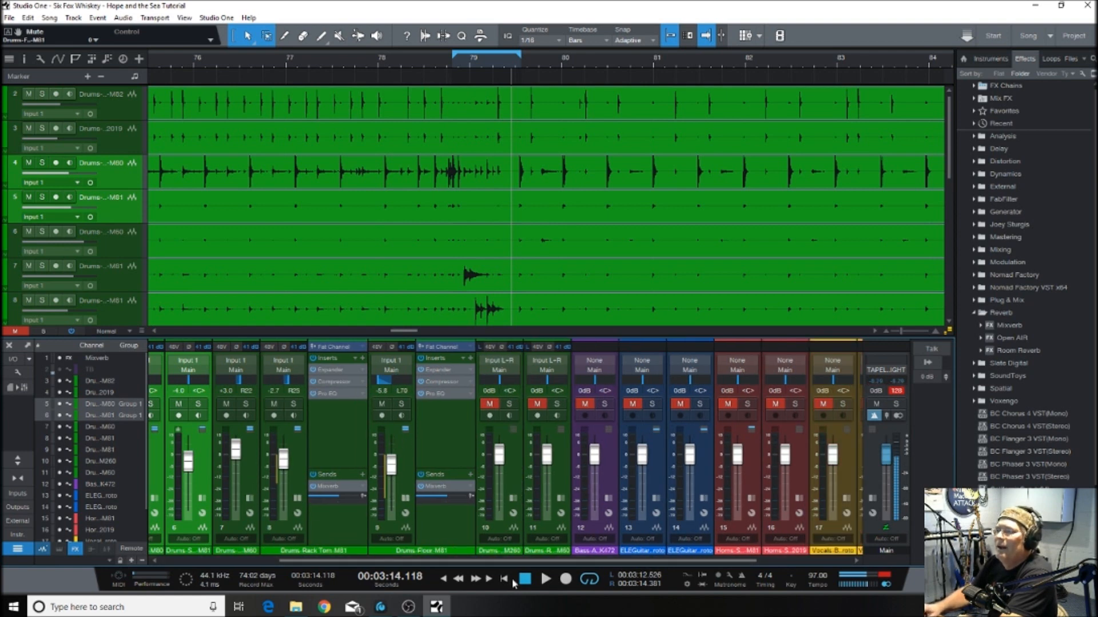
{"action": "left_click", "coordinate": [545, 579]}
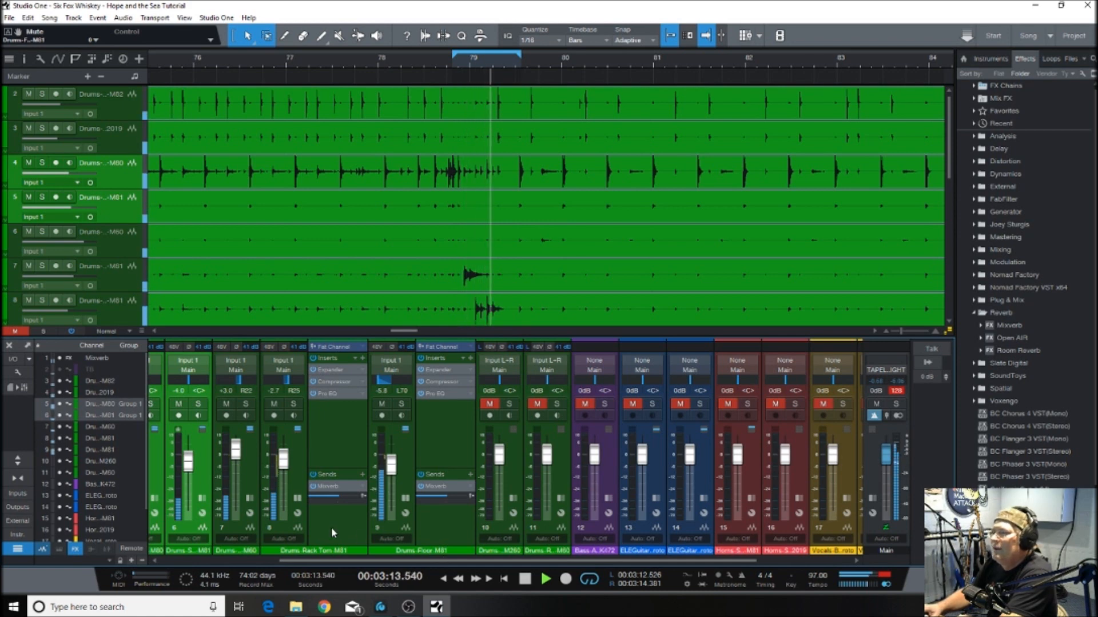
{"action": "left_click", "coordinate": [298, 499]}
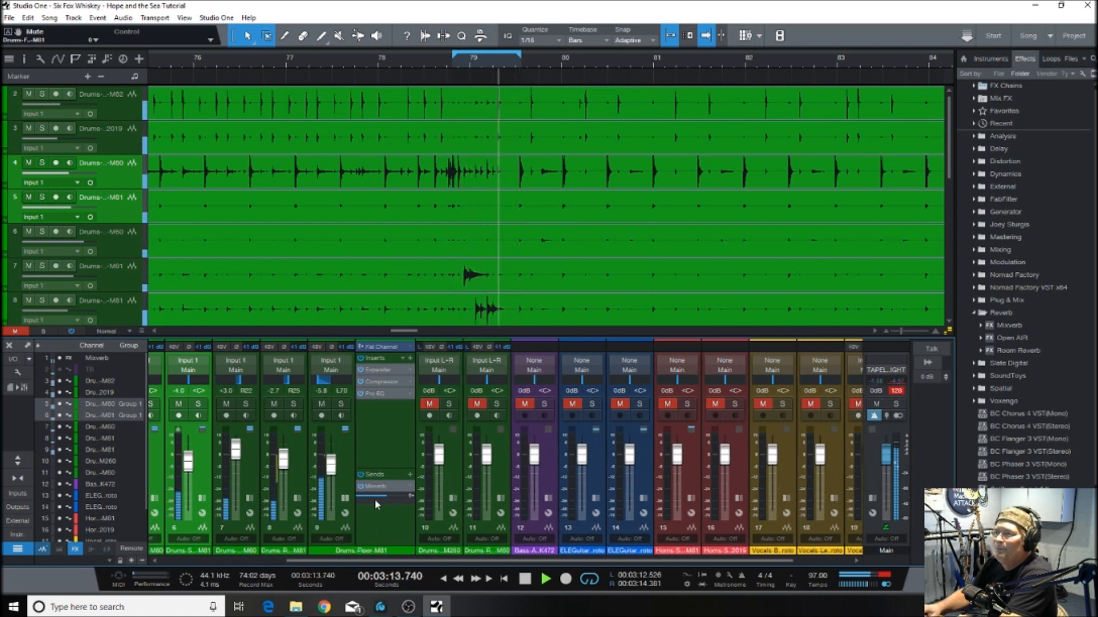
{"action": "left_click", "coordinate": [345, 499]}
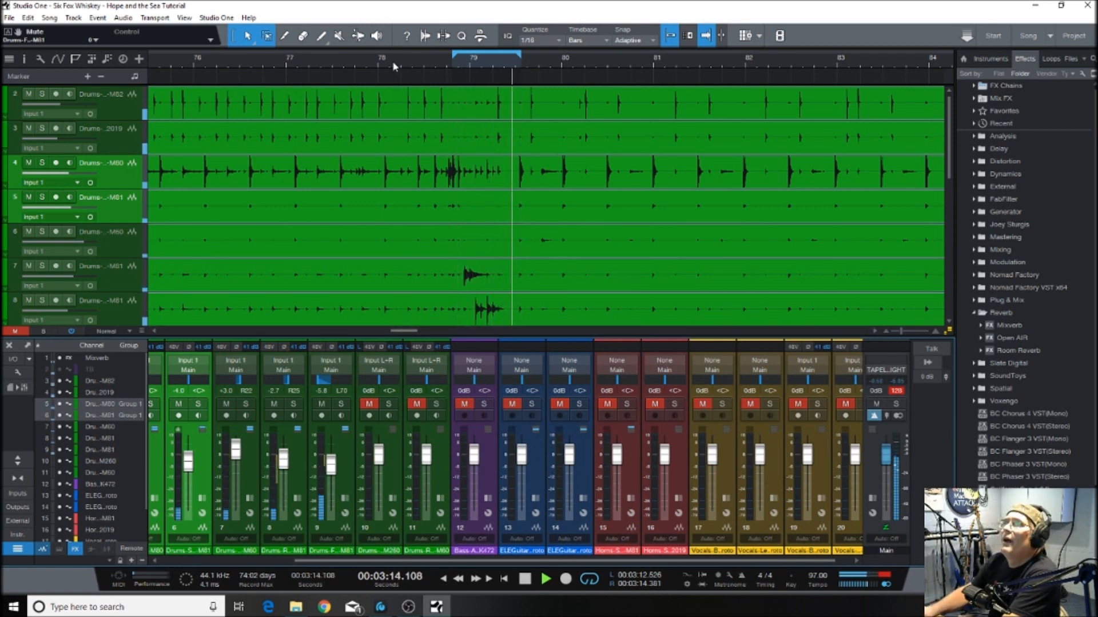
Play from about 02:35 and compare the drums with the channel 10 and 11 mics unmuted and muted
{"action": "scroll", "coordinate": [391, 100], "scroll_direction": "up", "scroll_amount": 1}
{"action": "scroll", "coordinate": [391, 100], "scroll_direction": "down", "scroll_amount": 6}
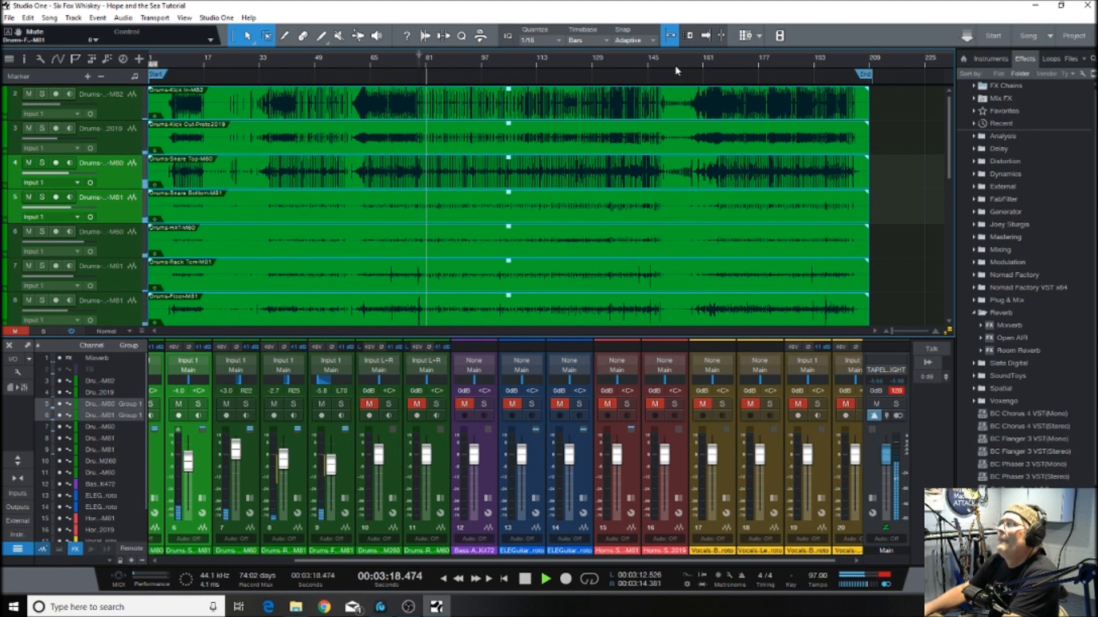
{"action": "left_click", "coordinate": [369, 63]}
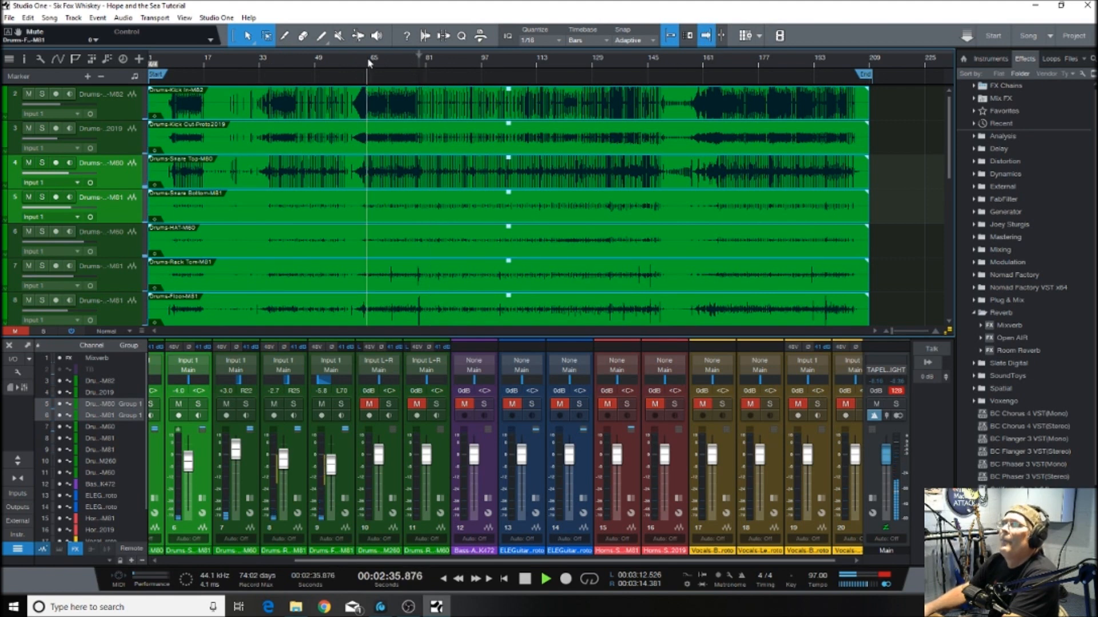
{"action": "left_click", "coordinate": [417, 404]}
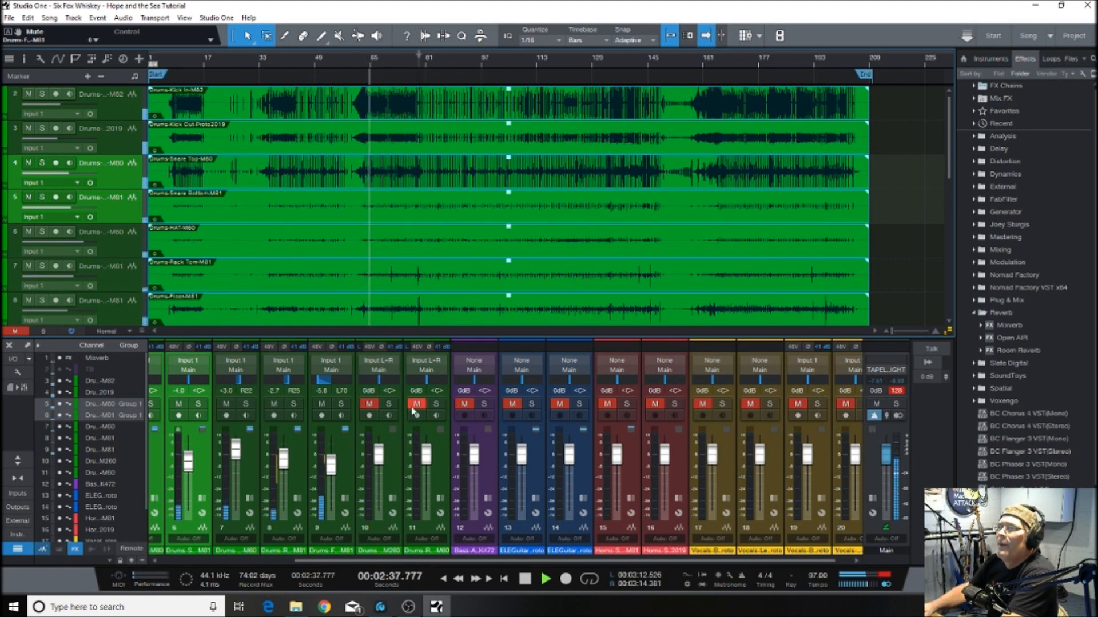
{"action": "left_click", "coordinate": [368, 404]}
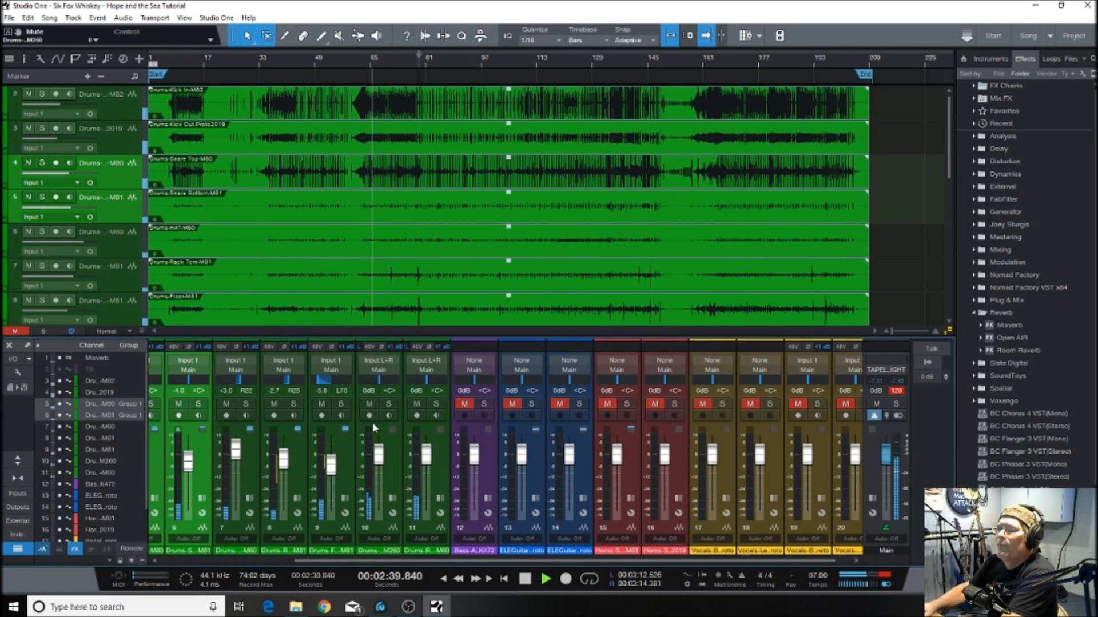
{"action": "left_click", "coordinate": [368, 404]}
{"action": "left_click", "coordinate": [417, 405]}
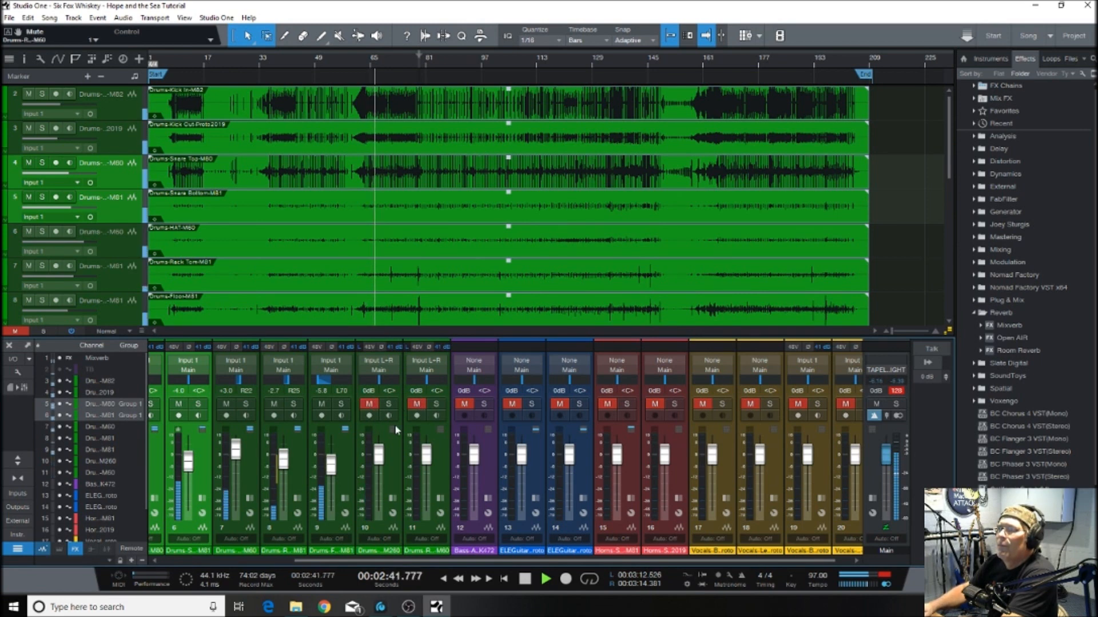
Solo the Floor, set its Pro EQ high-frequency band to about 6.30 kHz, and close the EQ
{"action": "left_click_drag", "start_coordinate": [447, 562], "coordinate": [371, 557]}
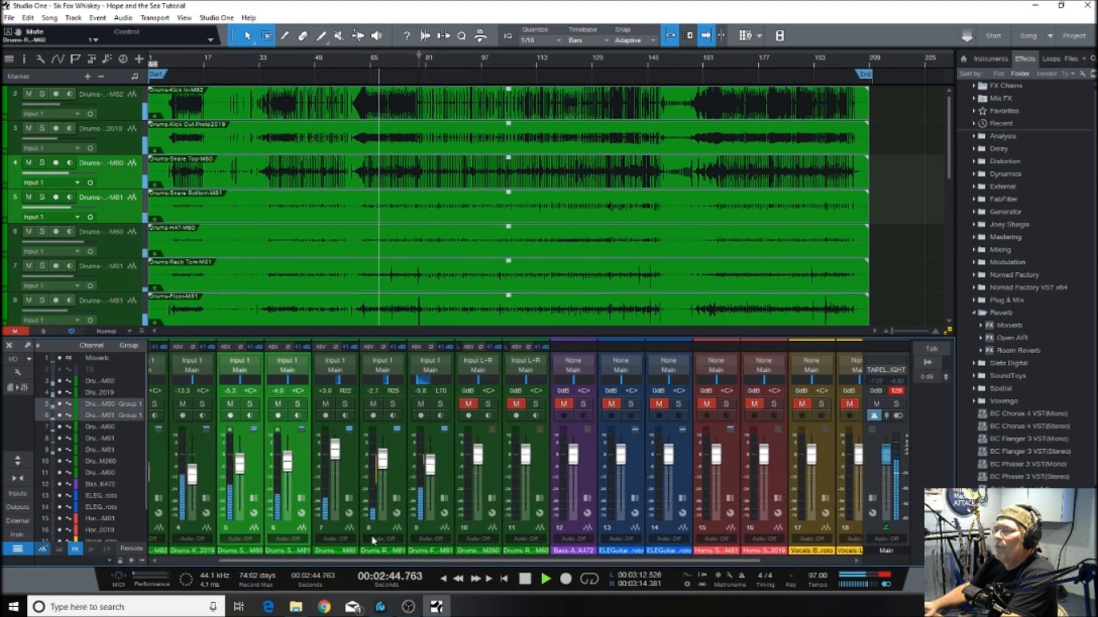
{"action": "left_click", "coordinate": [441, 404]}
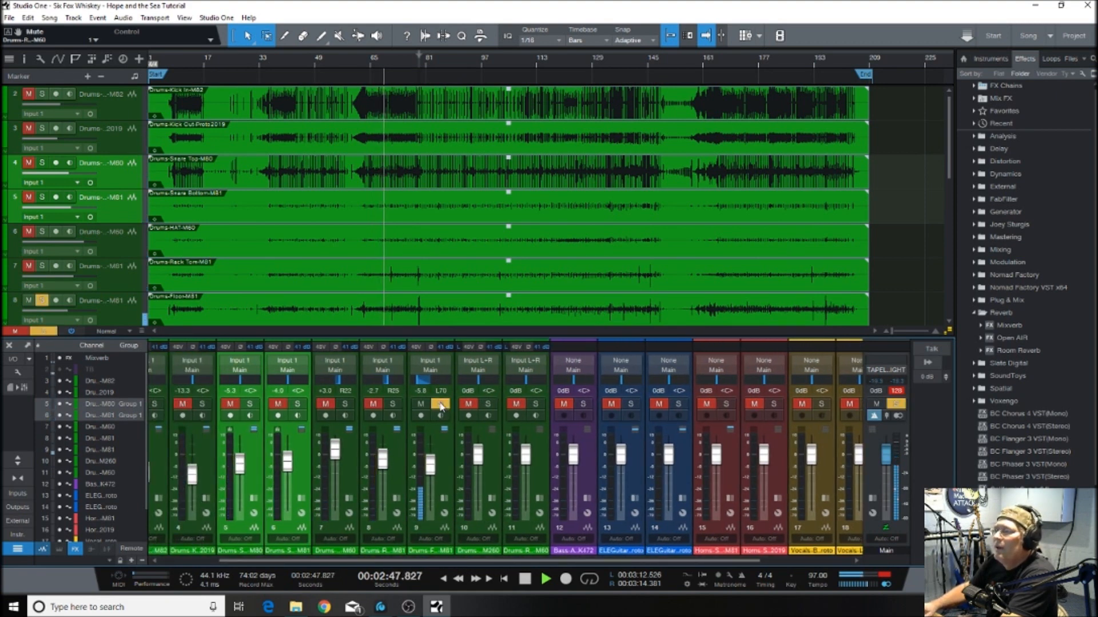
{"action": "left_click", "coordinate": [444, 499]}
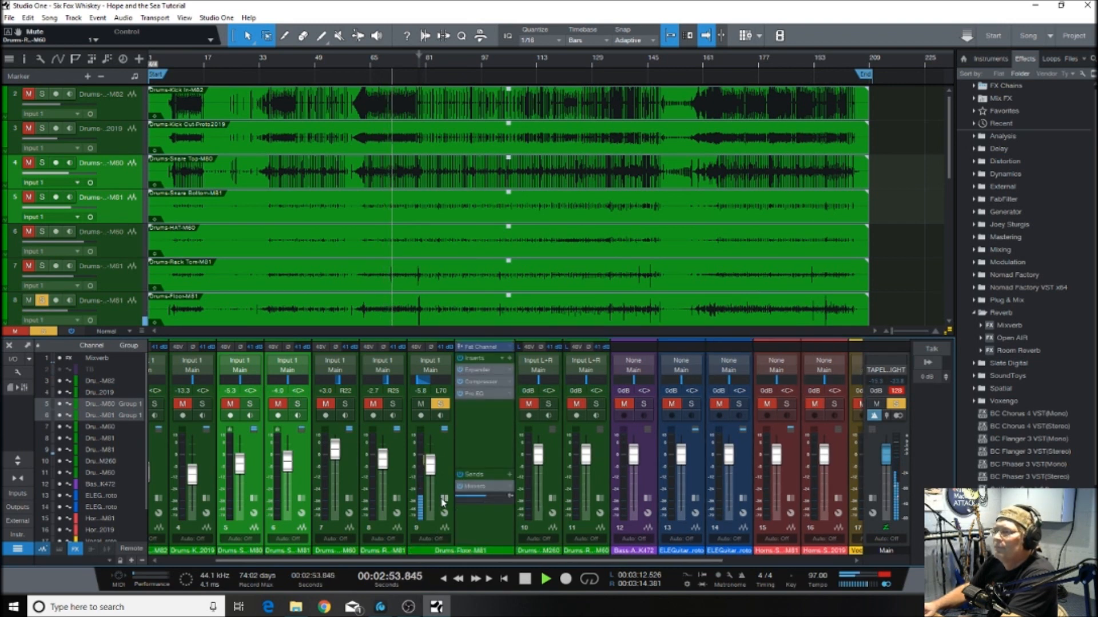
{"action": "left_click", "coordinate": [477, 394]}
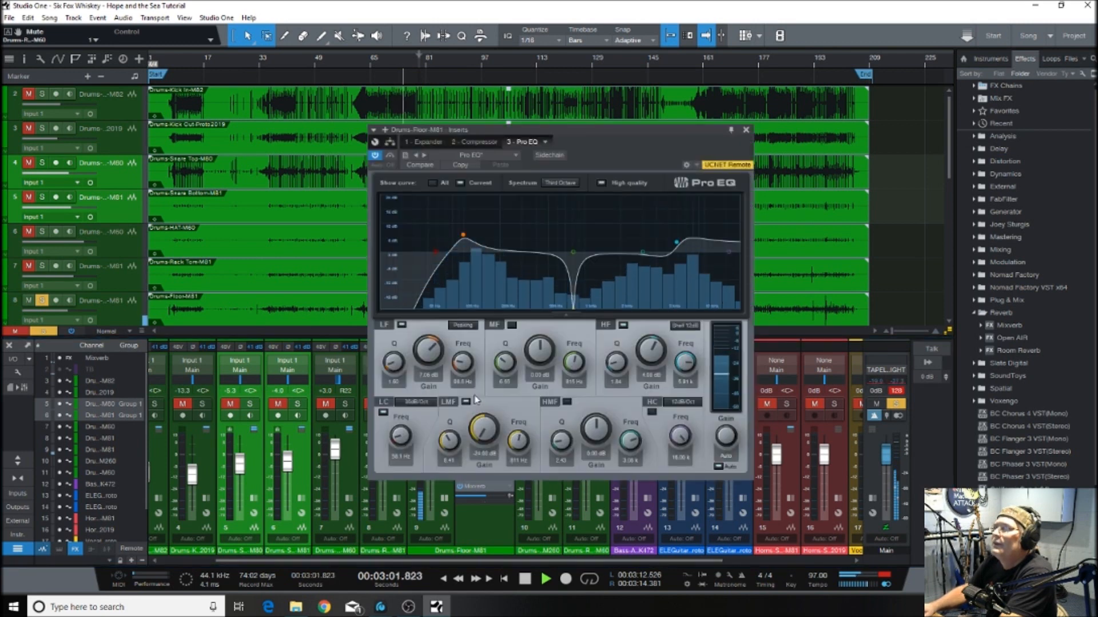
{"action": "left_click", "coordinate": [677, 243]}
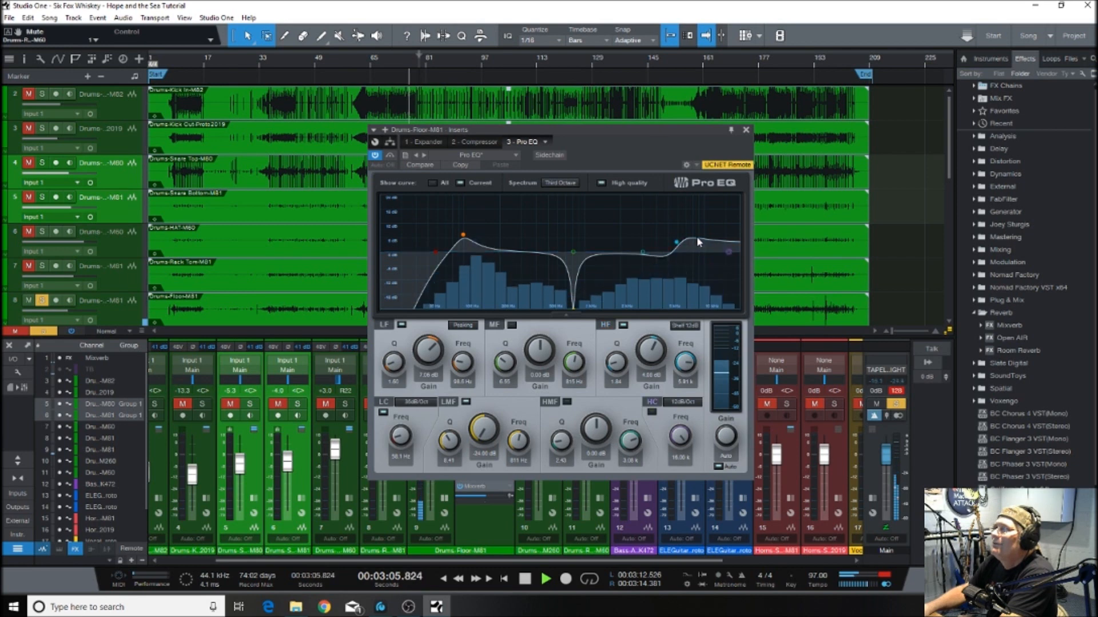
{"action": "mouse_move", "coordinate": [676, 242]}
{"action": "left_mouse_down"}
{"action": "mouse_move", "coordinate": [704, 247]}
{"action": "mouse_move", "coordinate": [673, 243]}
{"action": "mouse_move", "coordinate": [681, 246]}
{"action": "left_mouse_up"}
{"action": "left_click", "coordinate": [746, 130]}
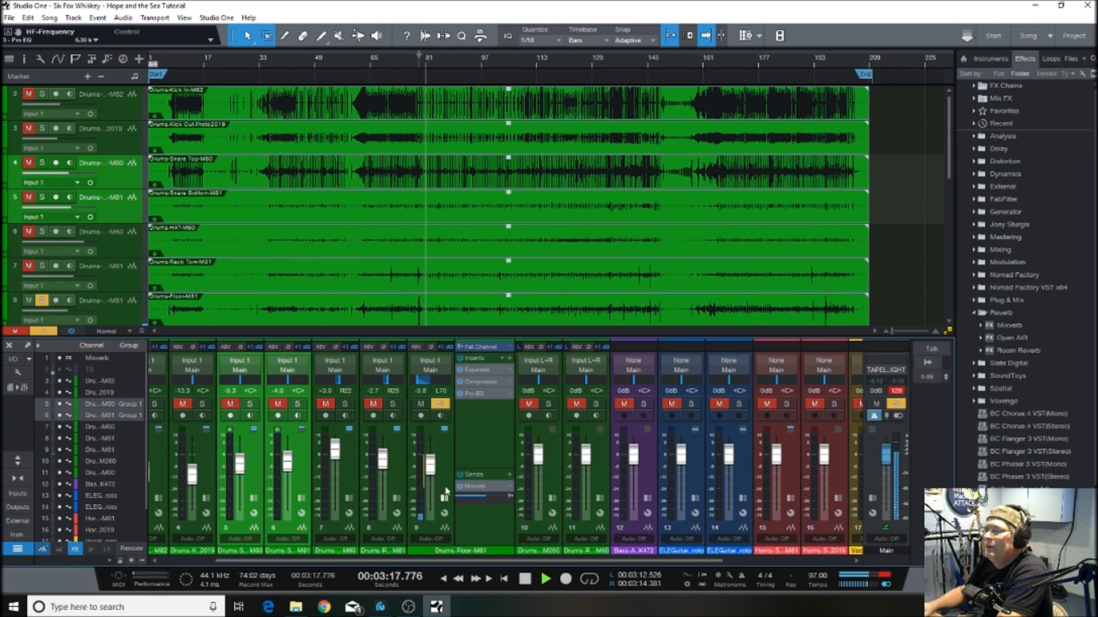
Unsolo the Floor, replay the full drums from about 02:35, and collapse the Floor's strip
{"action": "left_click", "coordinate": [439, 404]}
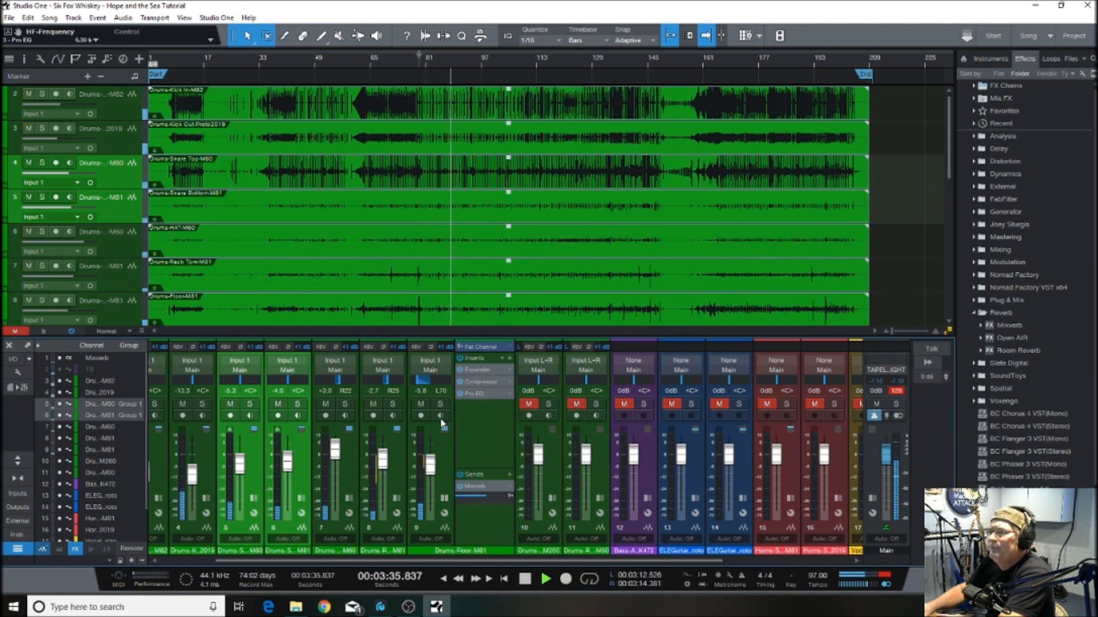
{"action": "left_click", "coordinate": [367, 64]}
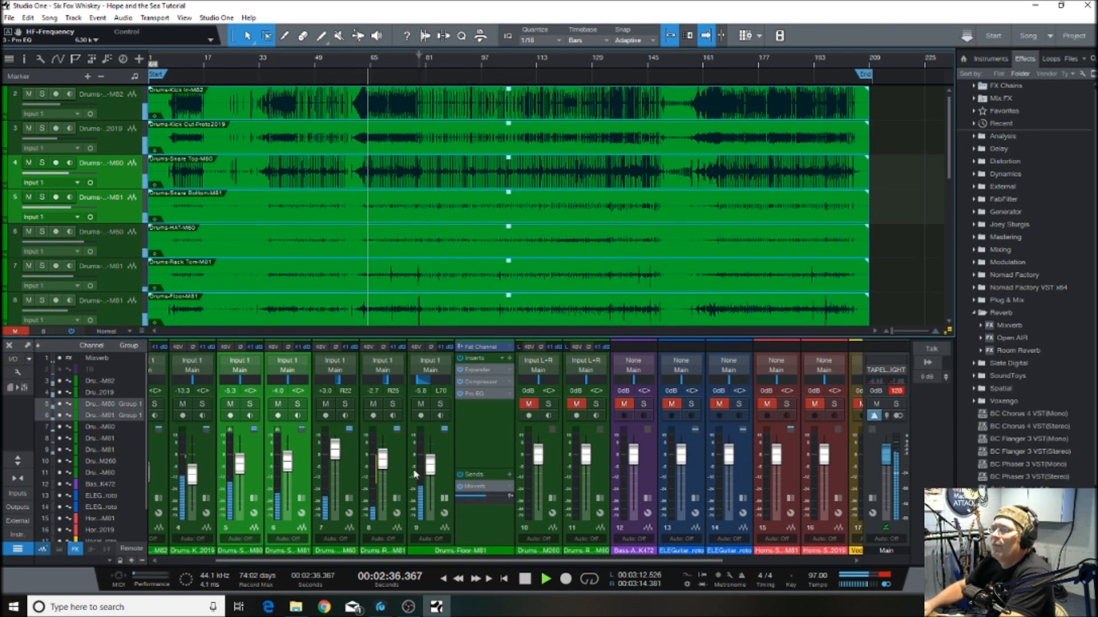
{"action": "left_click", "coordinate": [444, 498]}
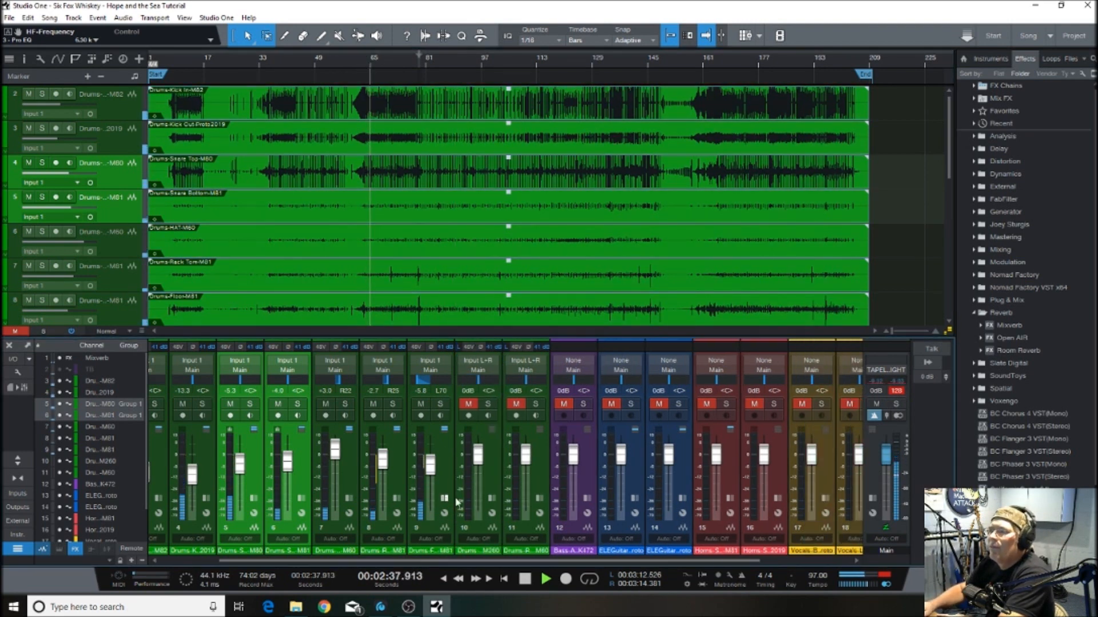
Audition the Over Close mic in solo, then unsolo it and unmute it within the drum mix
{"action": "left_click", "coordinate": [488, 403]}
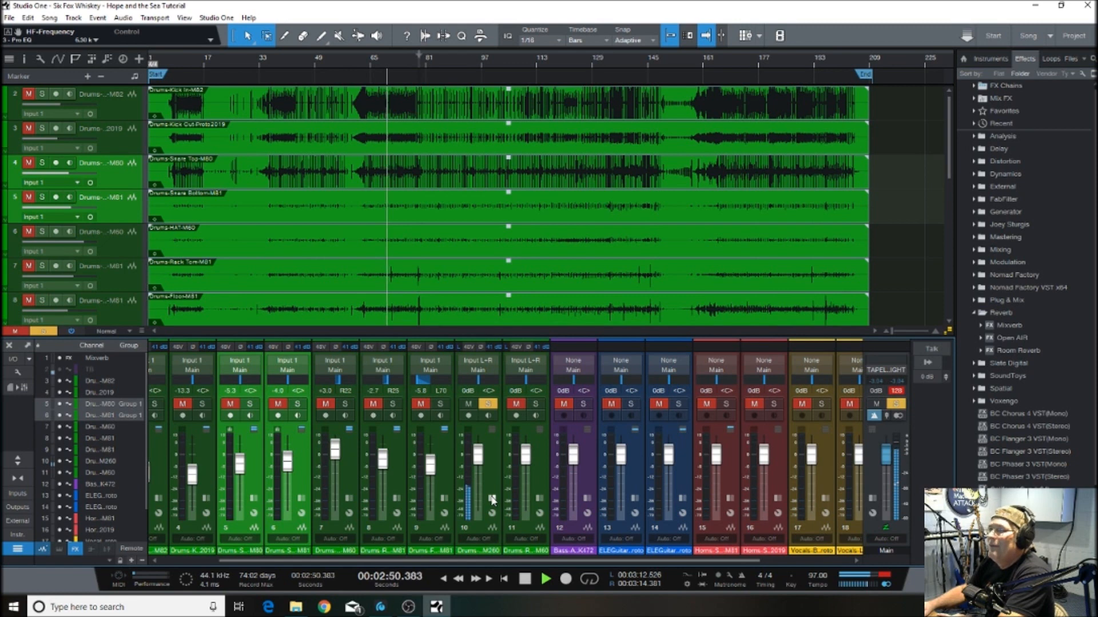
{"action": "left_click", "coordinate": [487, 405]}
{"action": "left_click", "coordinate": [469, 405]}
{"action": "left_click", "coordinate": [468, 404]}
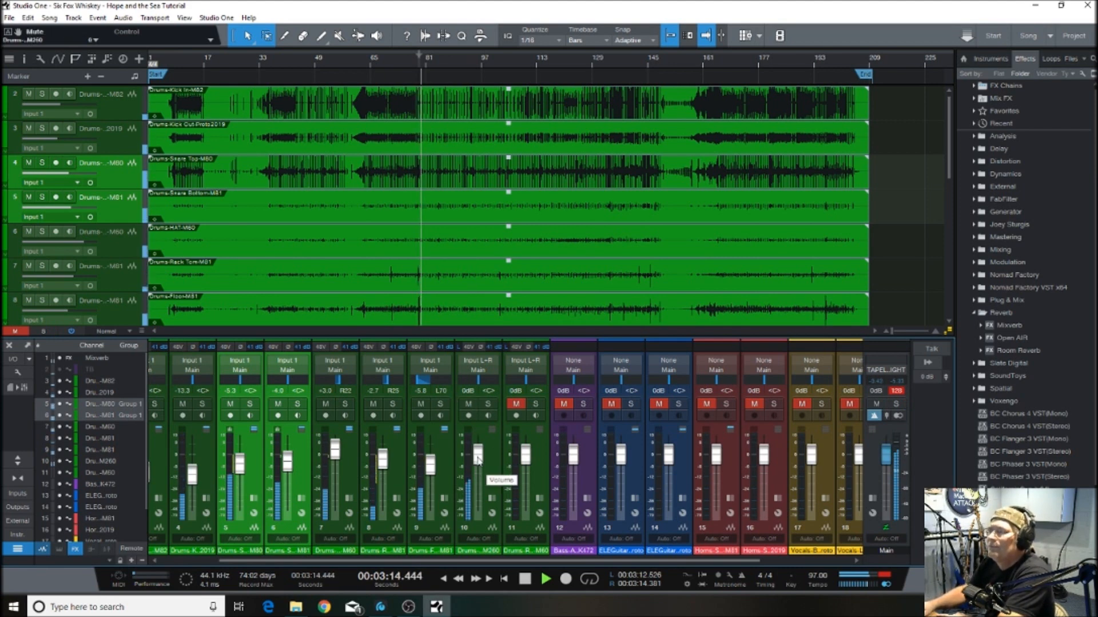
Replay from about 02:36, compare using the Floor and Over Close mutes, and lower the Over Close level to -5.4 dB
{"action": "left_click", "coordinate": [367, 60]}
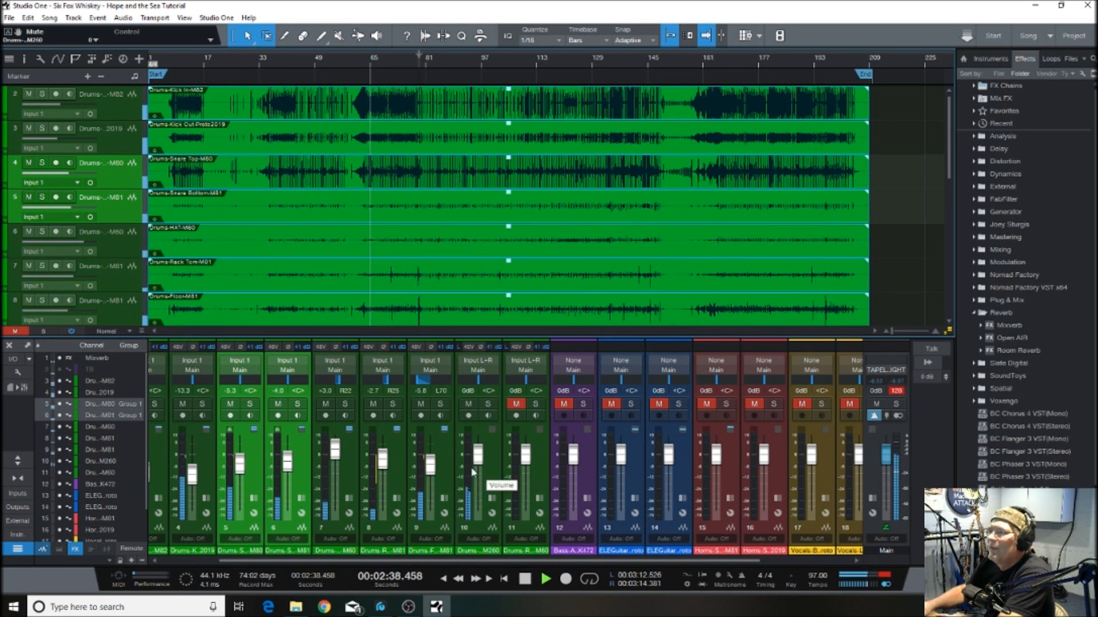
{"action": "left_click", "coordinate": [421, 404]}
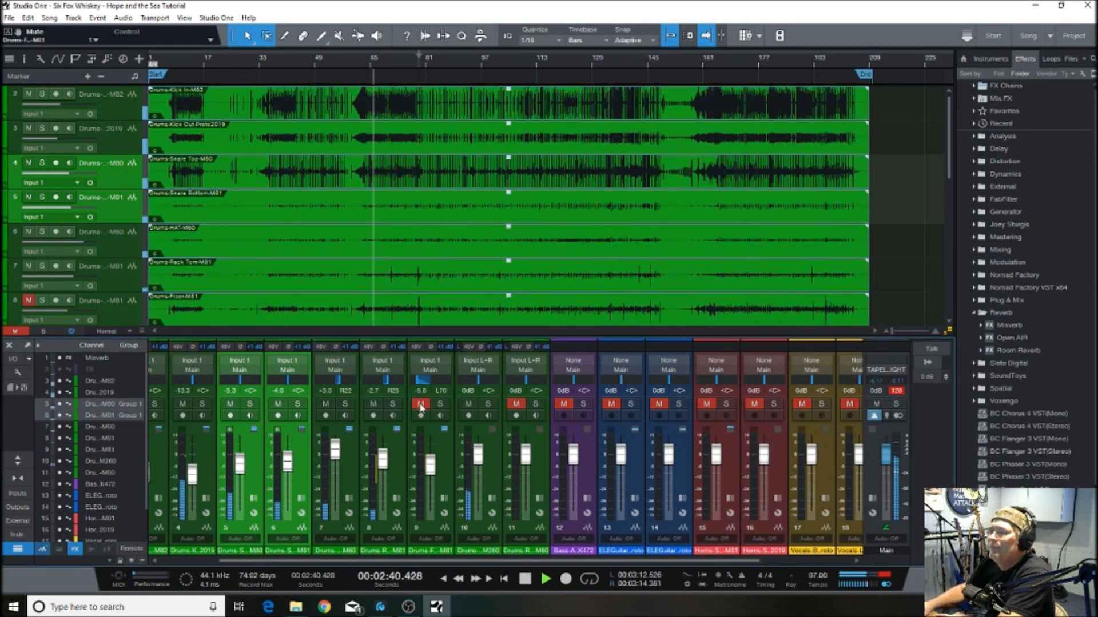
{"action": "left_click_drag", "start_coordinate": [478, 454], "coordinate": [479, 461]}
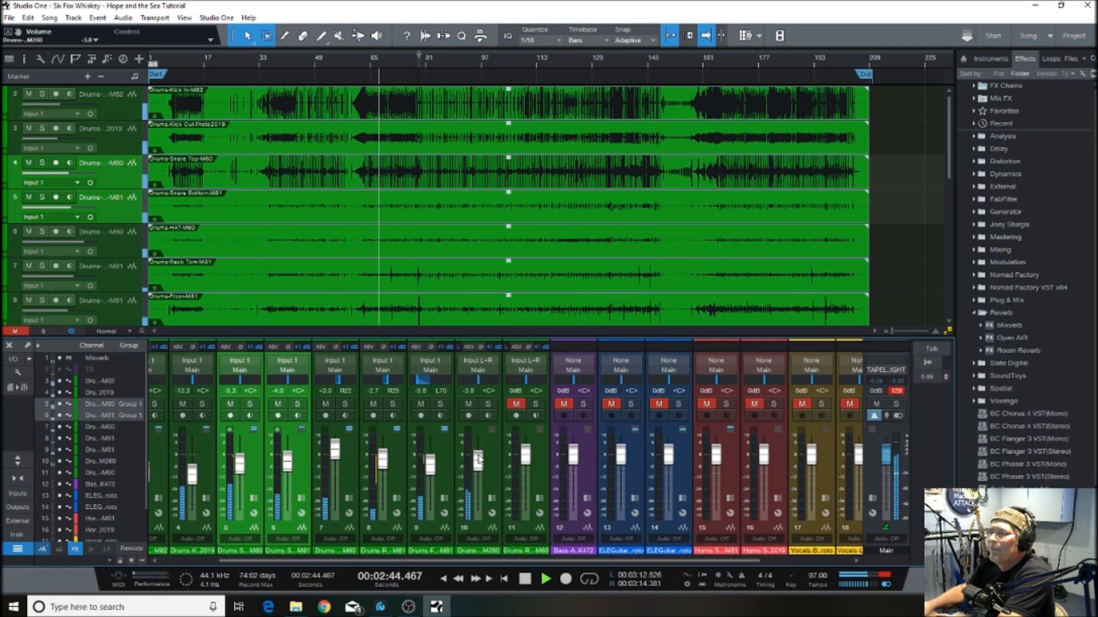
{"action": "left_click", "coordinate": [469, 405]}
{"action": "left_click_drag", "start_coordinate": [478, 466], "coordinate": [478, 467]}
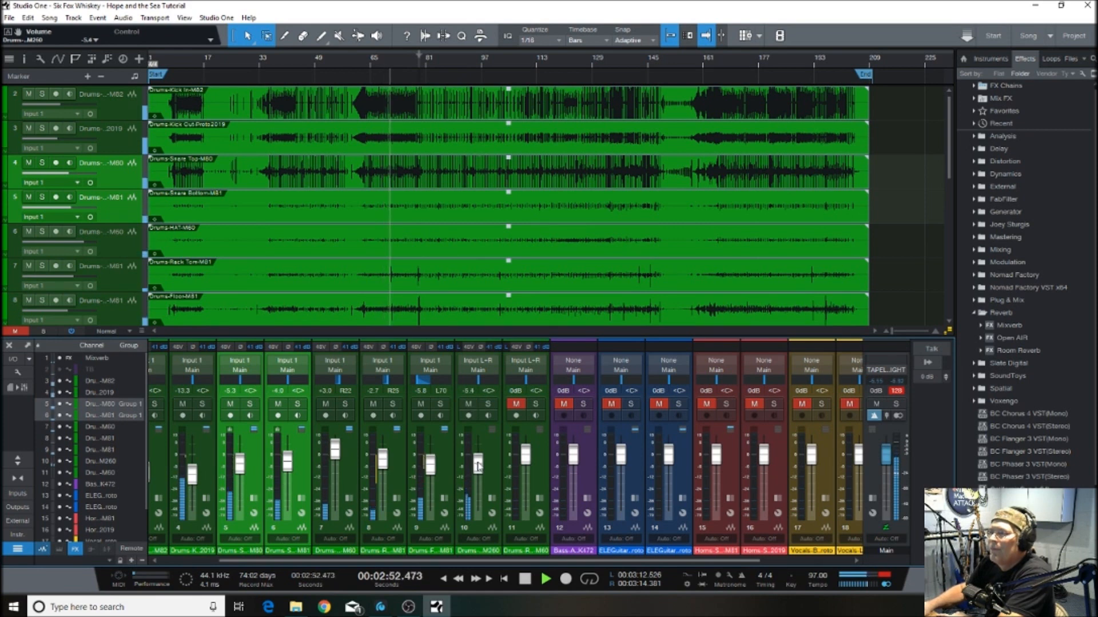
Expand the Over Close strip and insert a Pro EQ from the Mixing effects folder on it
{"action": "left_click", "coordinate": [491, 499]}
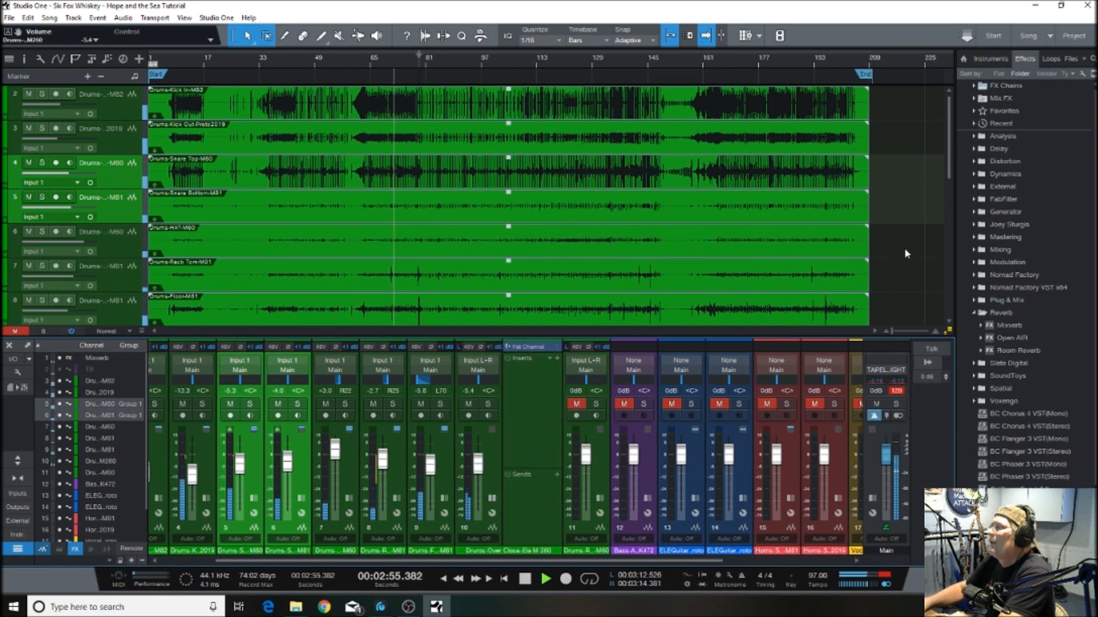
{"action": "left_click", "coordinate": [976, 313]}
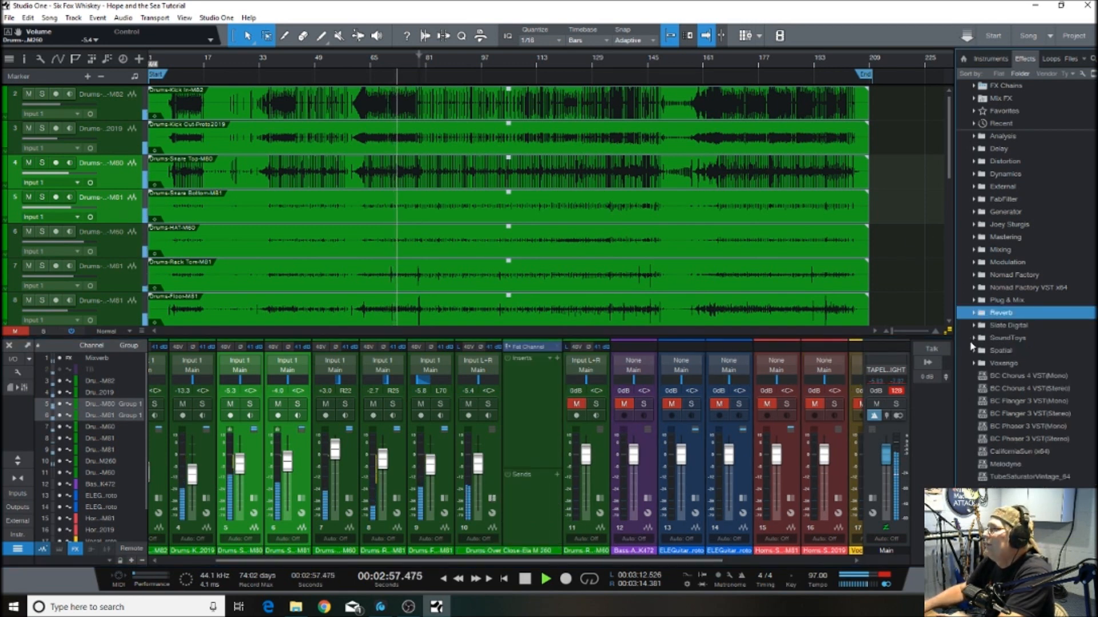
{"action": "left_click", "coordinate": [974, 250]}
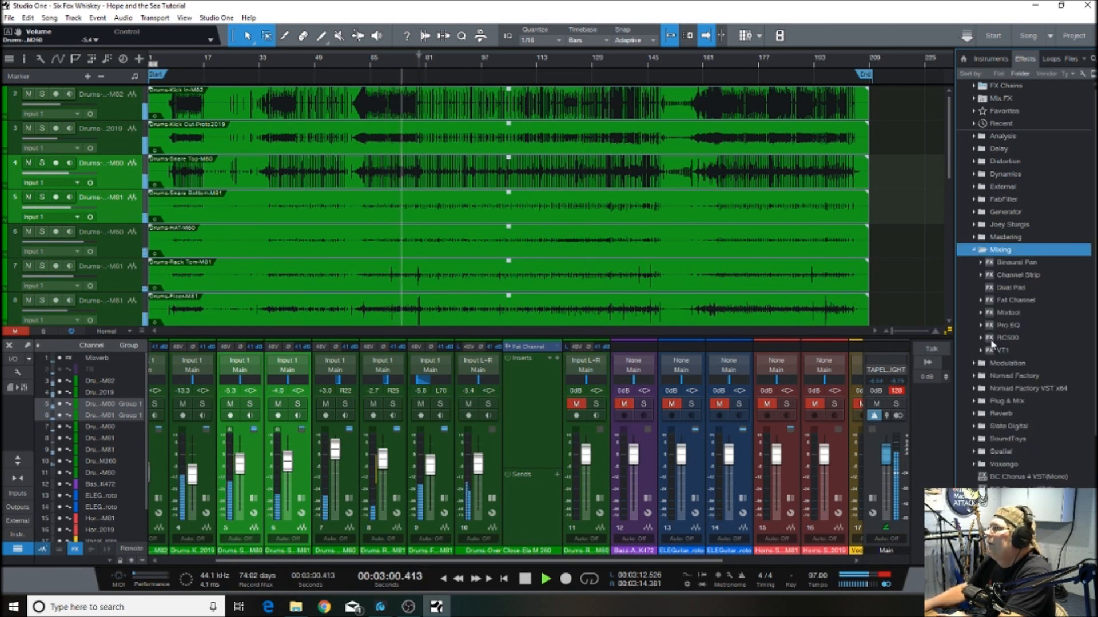
{"action": "left_click_drag", "start_coordinate": [992, 327], "coordinate": [537, 395]}
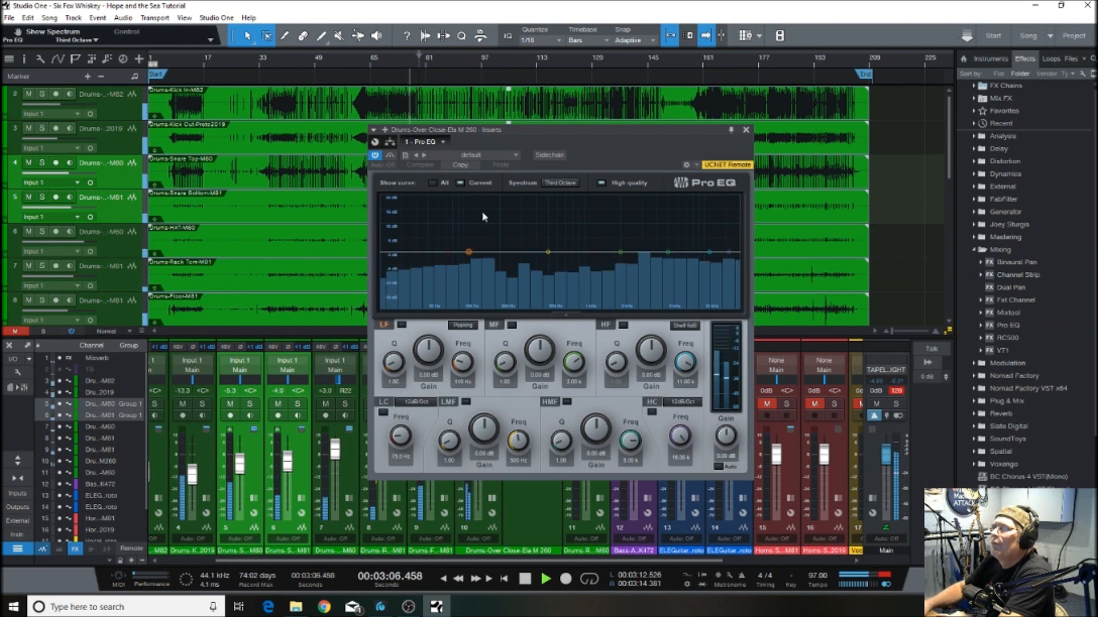
Set the Over Close Pro EQ's low cut to about 199 Hz and its HMF band to about -5.5 dB near 3.1 kHz with Q 14.3
{"action": "left_click", "coordinate": [446, 250]}
{"action": "left_click_drag", "start_coordinate": [446, 250], "coordinate": [501, 256]}
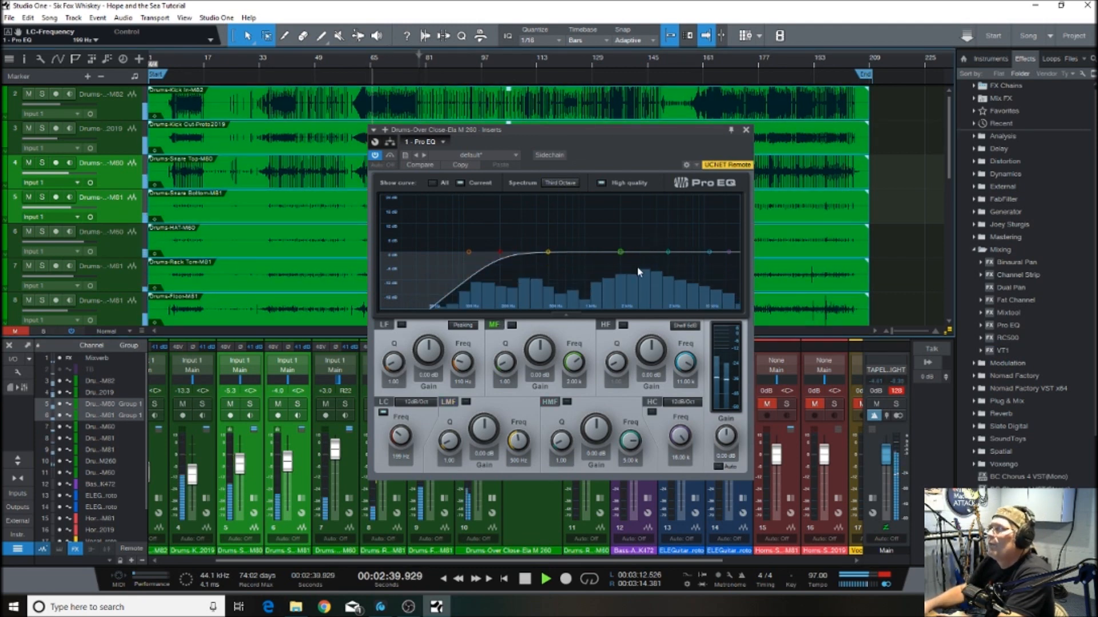
{"action": "left_click_drag", "start_coordinate": [667, 252], "coordinate": [646, 273]}
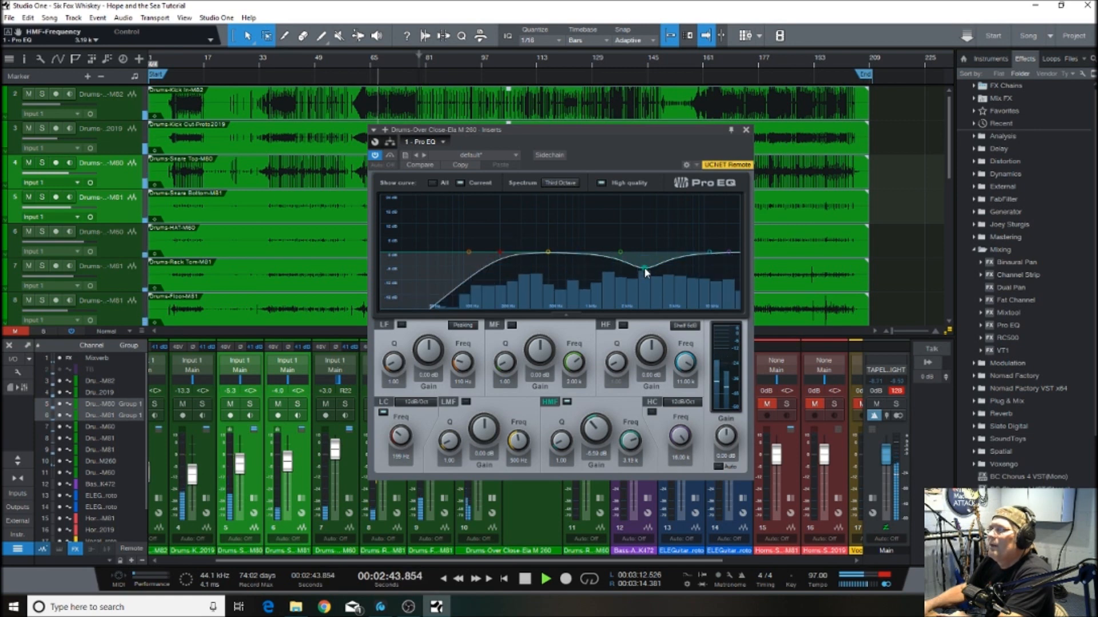
{"action": "left_click_drag", "start_coordinate": [561, 444], "coordinate": [562, 390]}
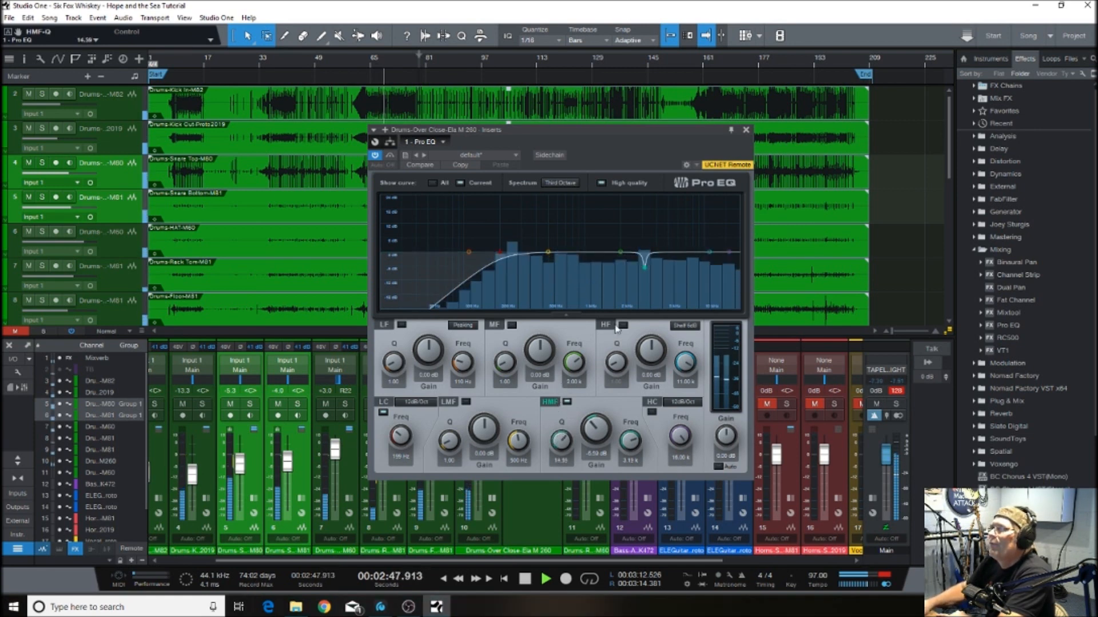
Deepen the Over Close Pro EQ's HMF cut to about -15 dB and boost the HF shelf about 12.5 dB at 6.51 kHz
{"action": "left_click_drag", "start_coordinate": [644, 267], "coordinate": [646, 294]}
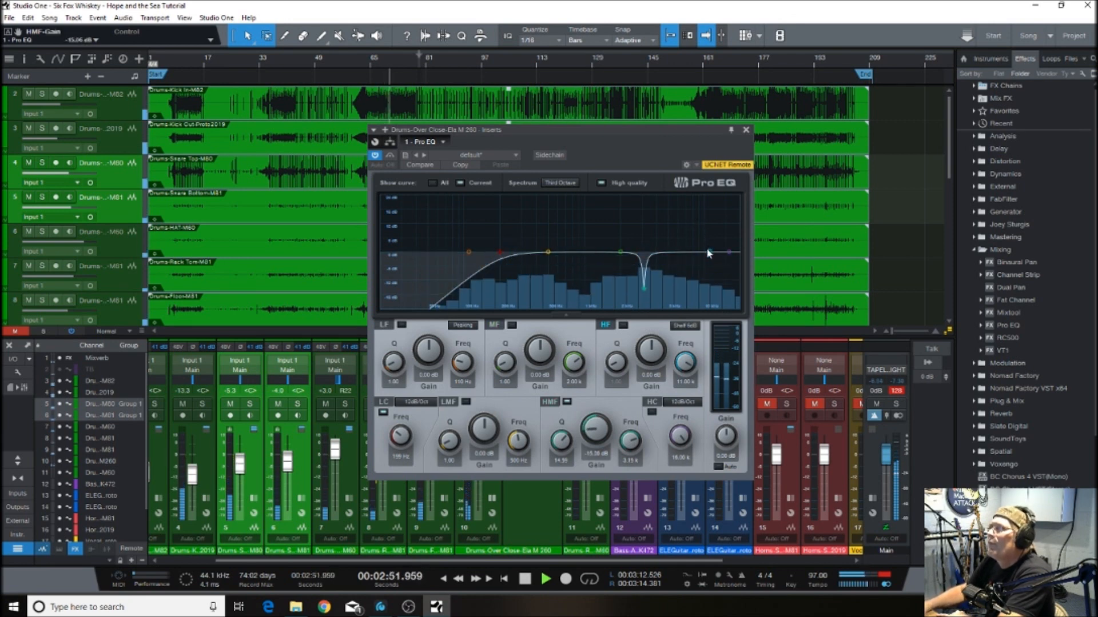
{"action": "left_click_drag", "start_coordinate": [709, 252], "coordinate": [682, 222]}
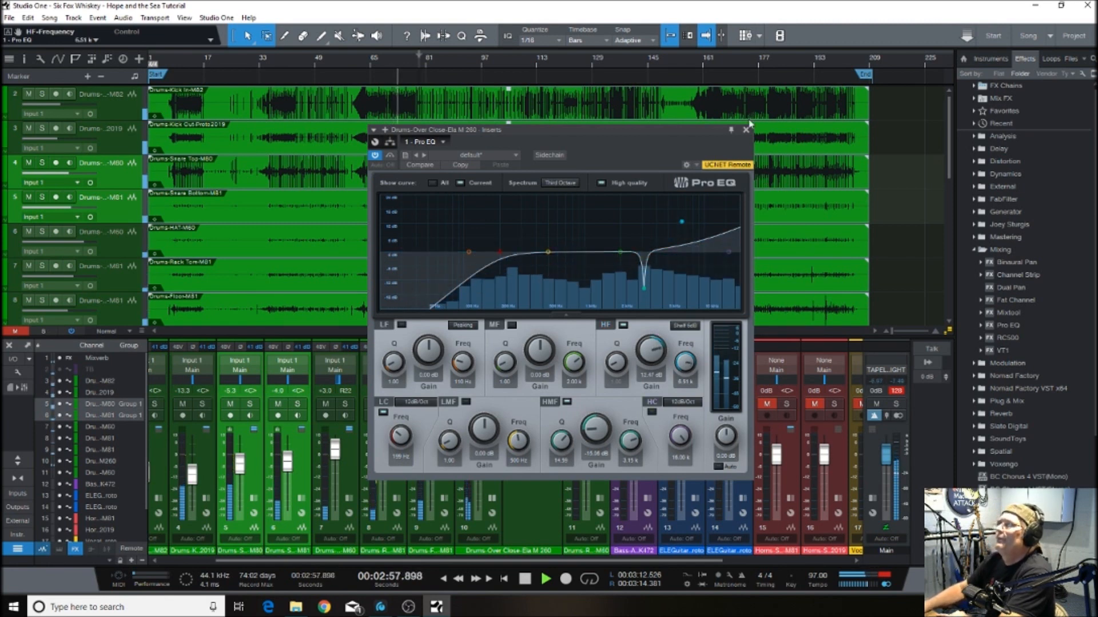
{"action": "left_click", "coordinate": [746, 130]}
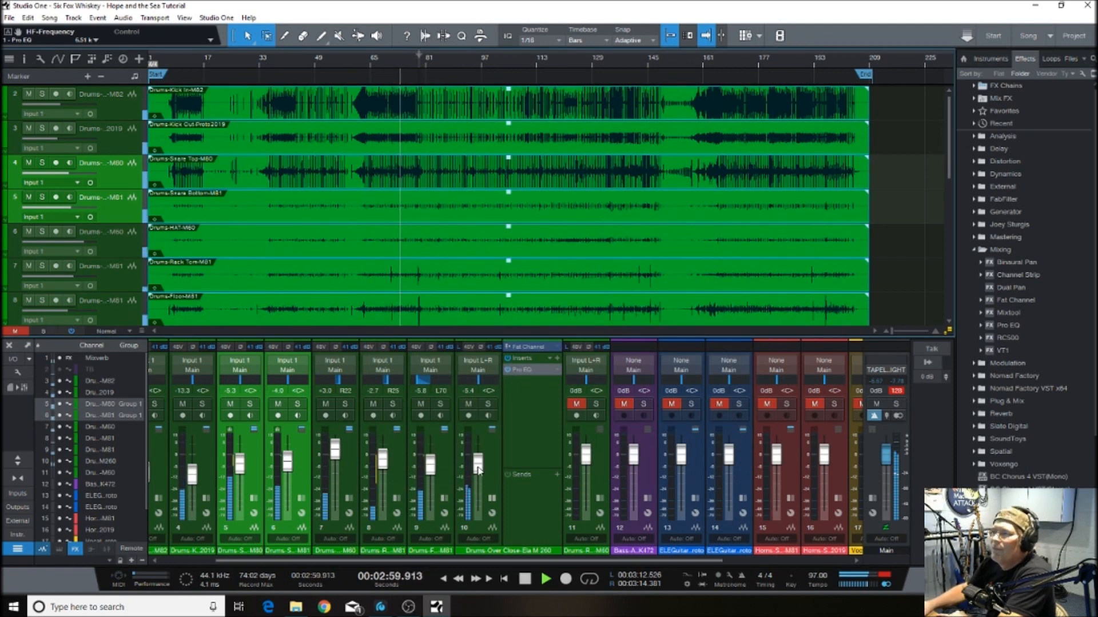
Compare the mix with the Over Close mic muted and unmuted, lower its level to -7.5 dB, and collapse its strip
{"action": "left_click", "coordinate": [470, 404]}
{"action": "left_click", "coordinate": [470, 405]}
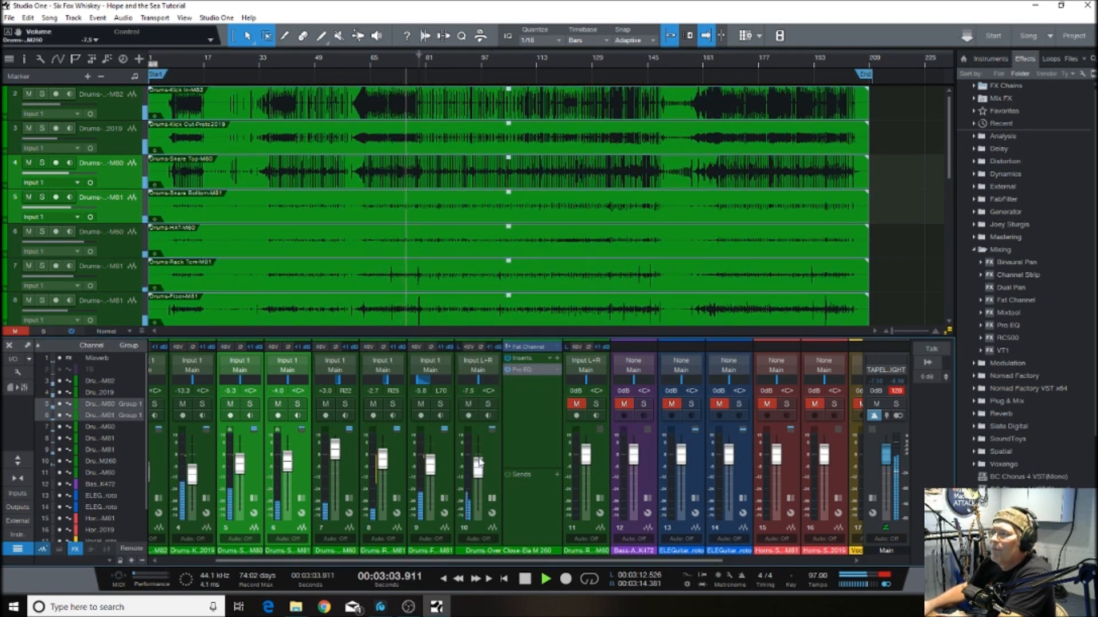
{"action": "scroll", "coordinate": [479, 462], "scroll_direction": "down", "scroll_amount": 3}
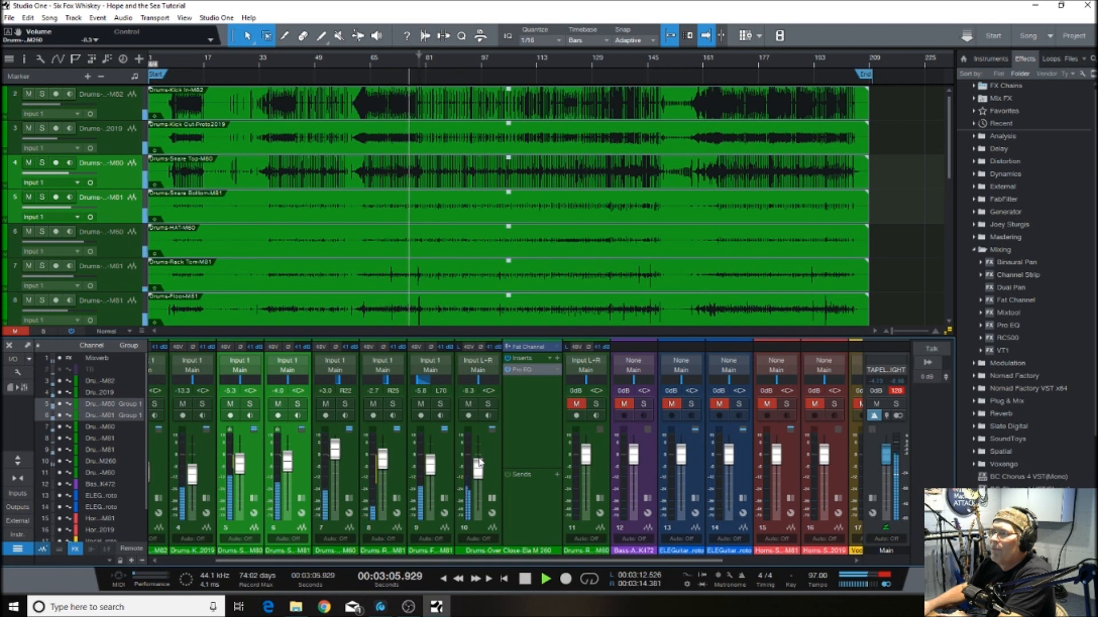
{"action": "scroll", "coordinate": [479, 462], "scroll_direction": "up", "scroll_amount": 1}
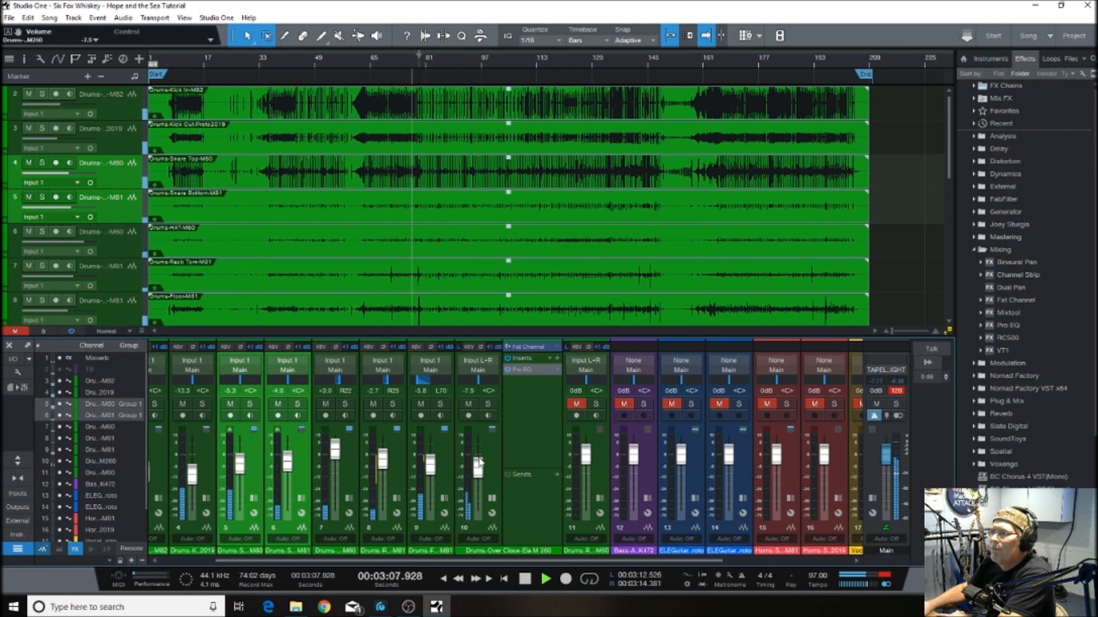
{"action": "left_click", "coordinate": [493, 499]}
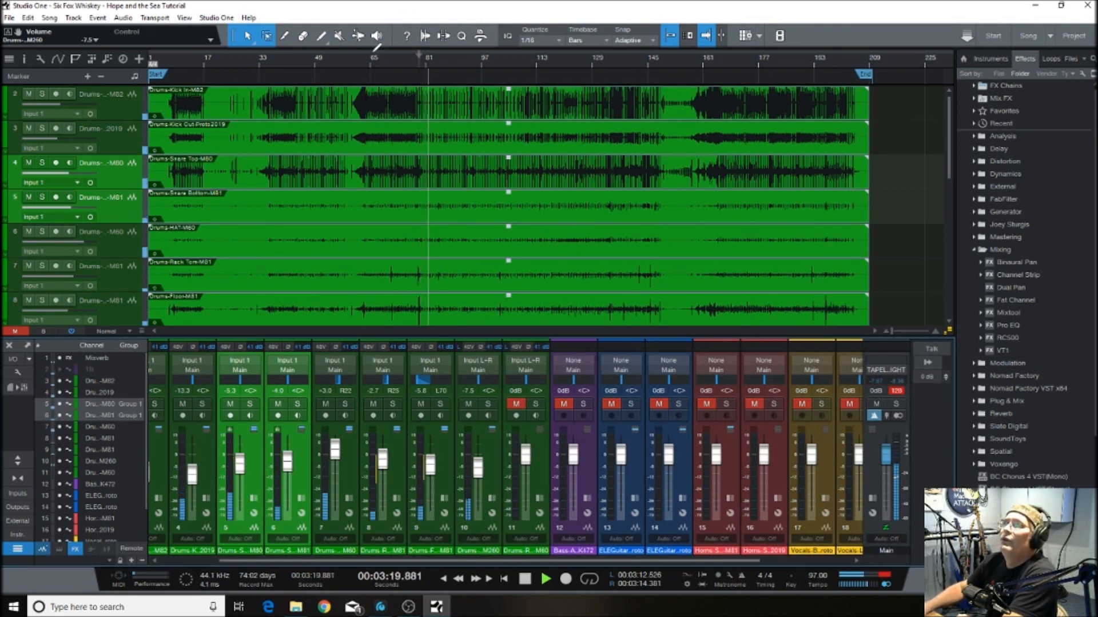
Zoom in on the timeline, loop the section from about bar 63 to bar 77, and play from its start
{"action": "left_click_drag", "start_coordinate": [373, 53], "coordinate": [377, 95]}
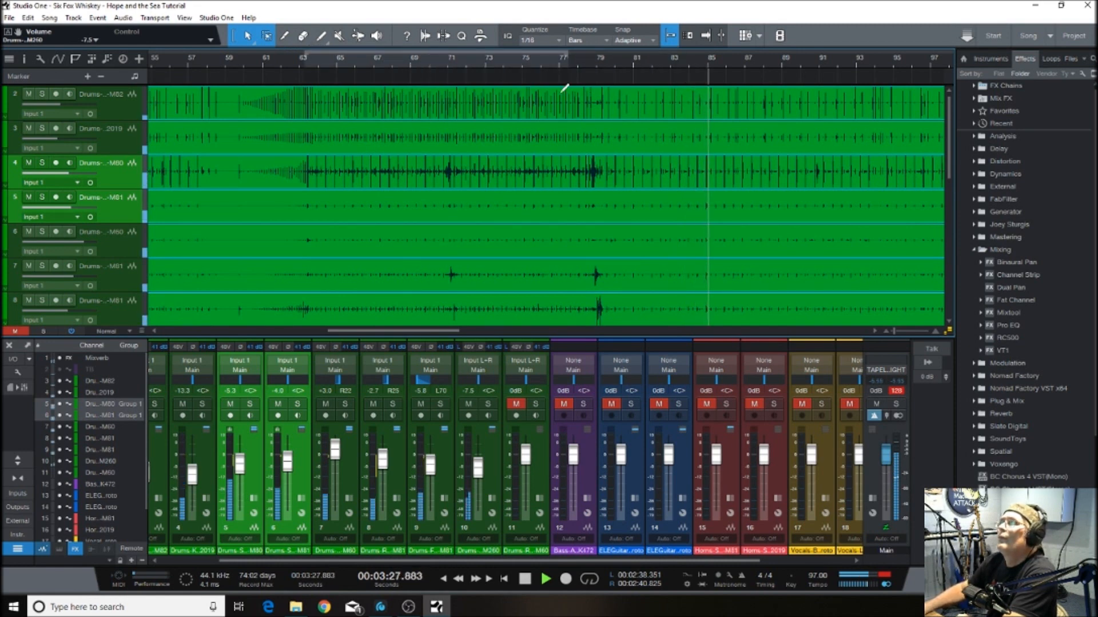
{"action": "left_click_drag", "start_coordinate": [562, 91], "coordinate": [564, 92]}
{"action": "left_click", "coordinate": [591, 580]}
{"action": "left_click", "coordinate": [310, 64]}
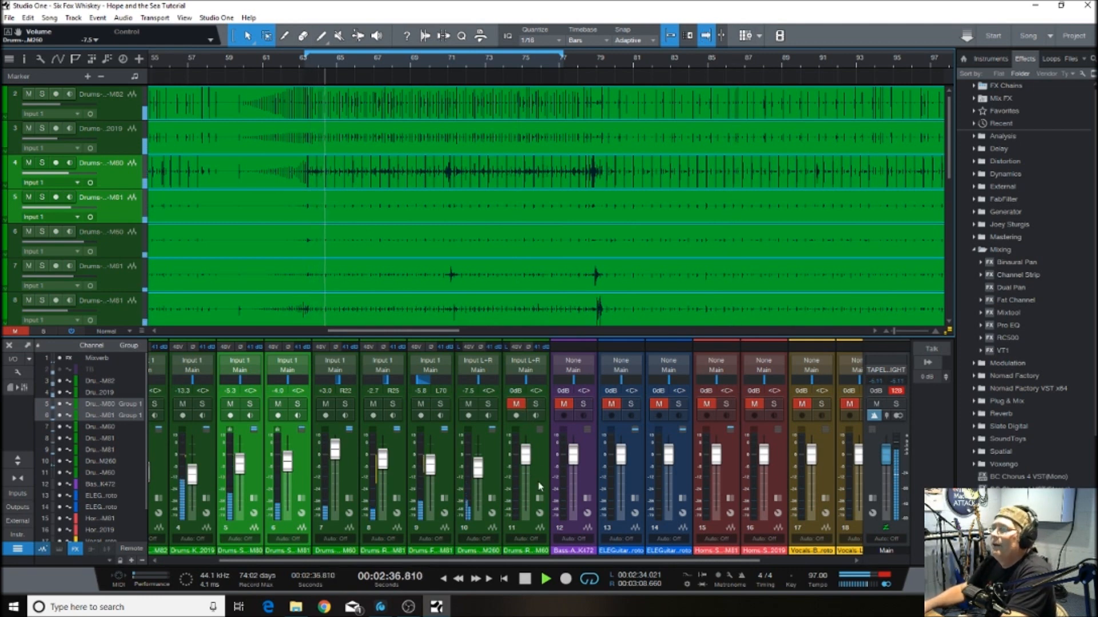
Expand the Drums Room strip, solo it during playback, and raise its level to +7.0 dB
{"action": "left_click", "coordinate": [540, 501]}
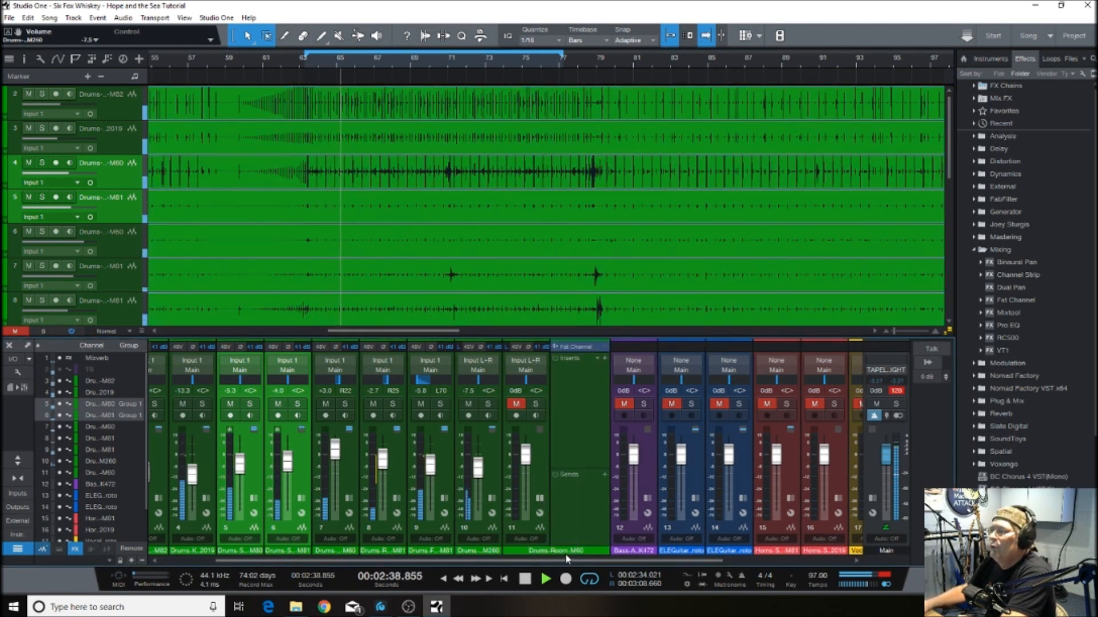
{"action": "left_click", "coordinate": [537, 404]}
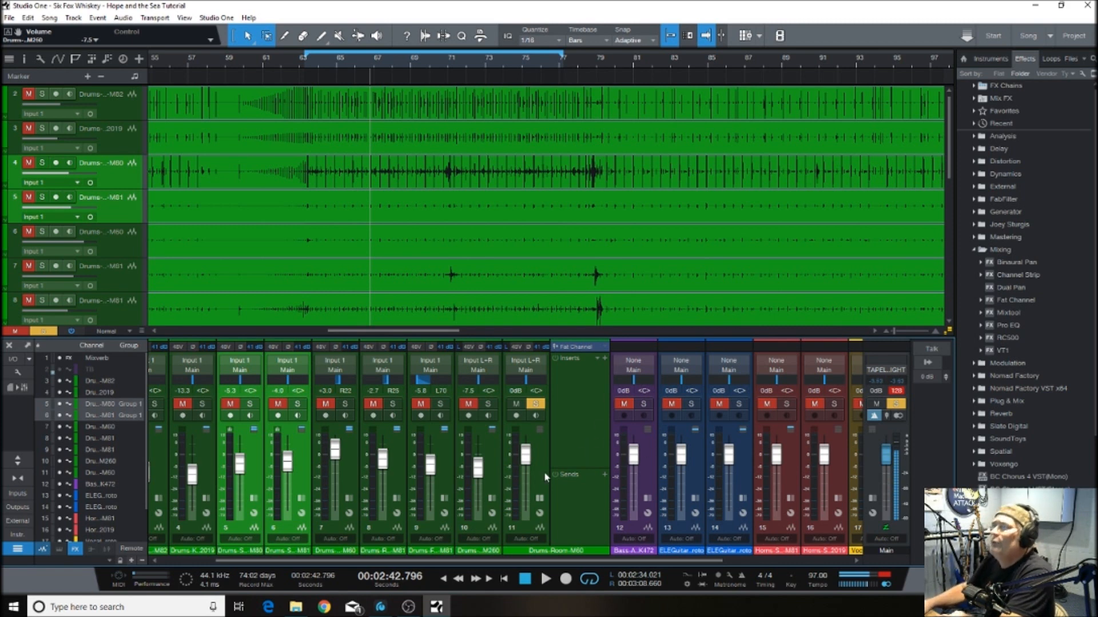
{"action": "left_click", "coordinate": [546, 578]}
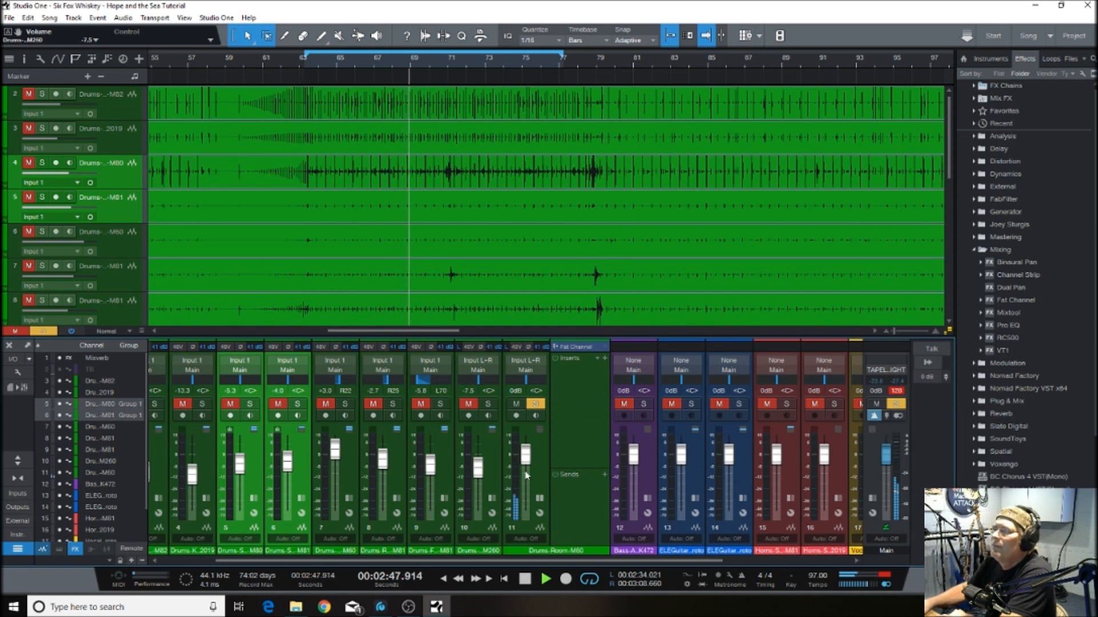
{"action": "left_click_drag", "start_coordinate": [527, 461], "coordinate": [528, 448]}
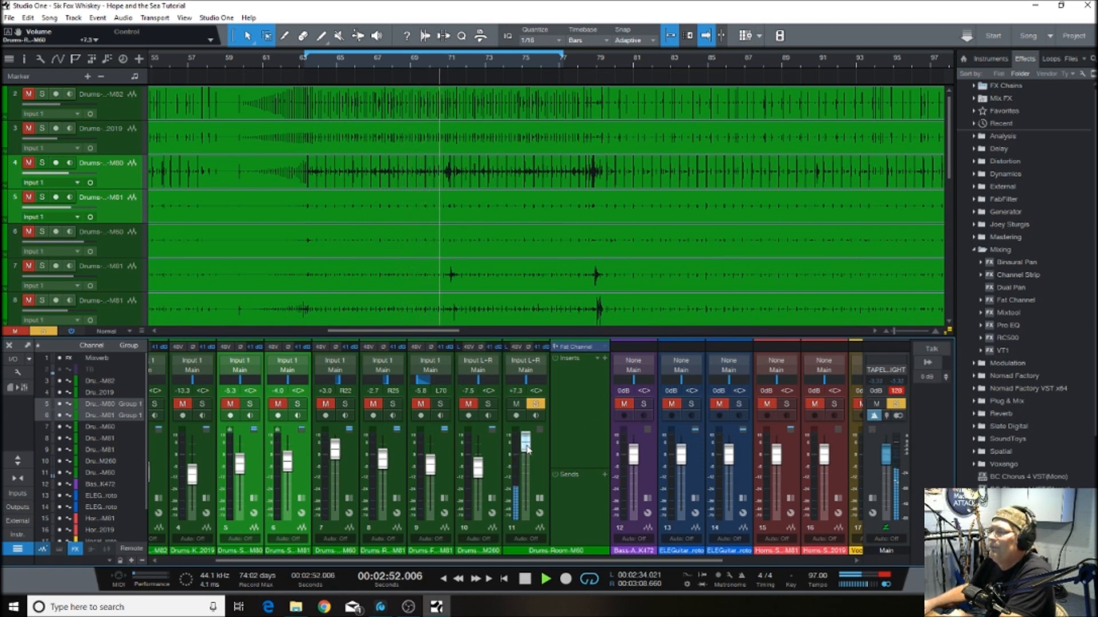
{"action": "left_click_drag", "start_coordinate": [527, 449], "coordinate": [528, 450]}
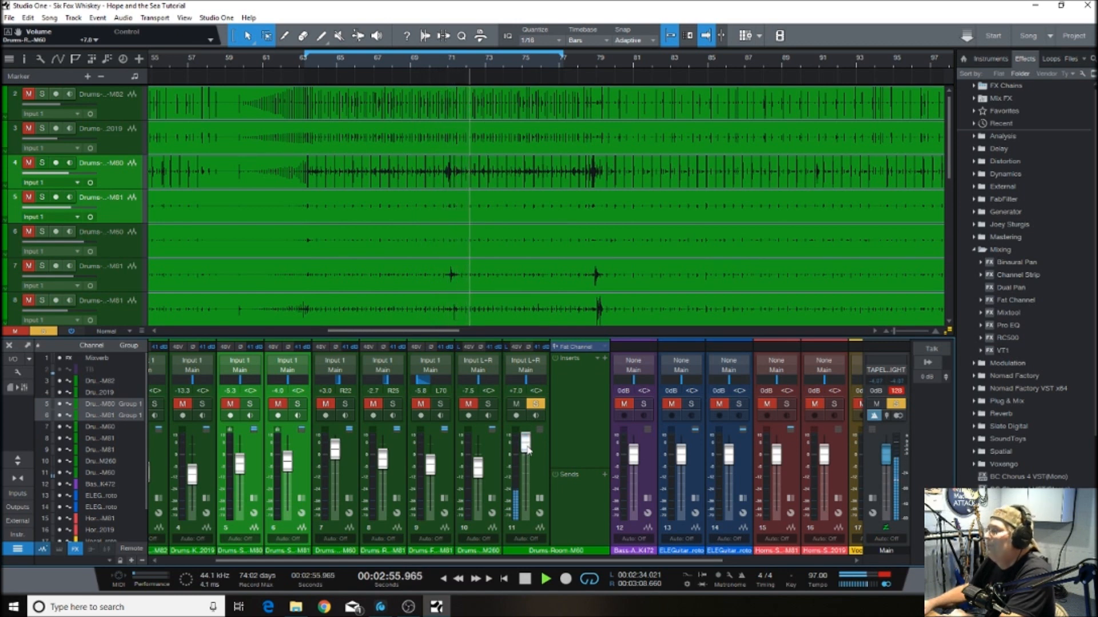
Insert a Pro EQ from the Mixing effects folder on the Room channel and set its low cut to 162 Hz
{"action": "left_click", "coordinate": [976, 252]}
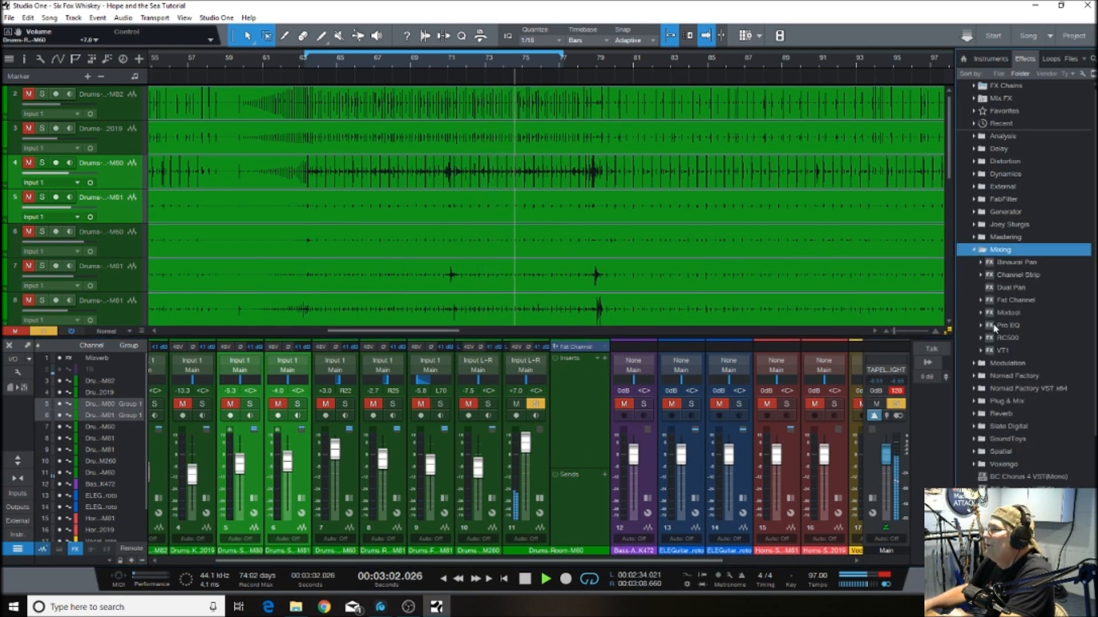
{"action": "left_click_drag", "start_coordinate": [1006, 325], "coordinate": [586, 406]}
{"action": "left_click_drag", "start_coordinate": [450, 256], "coordinate": [490, 251]}
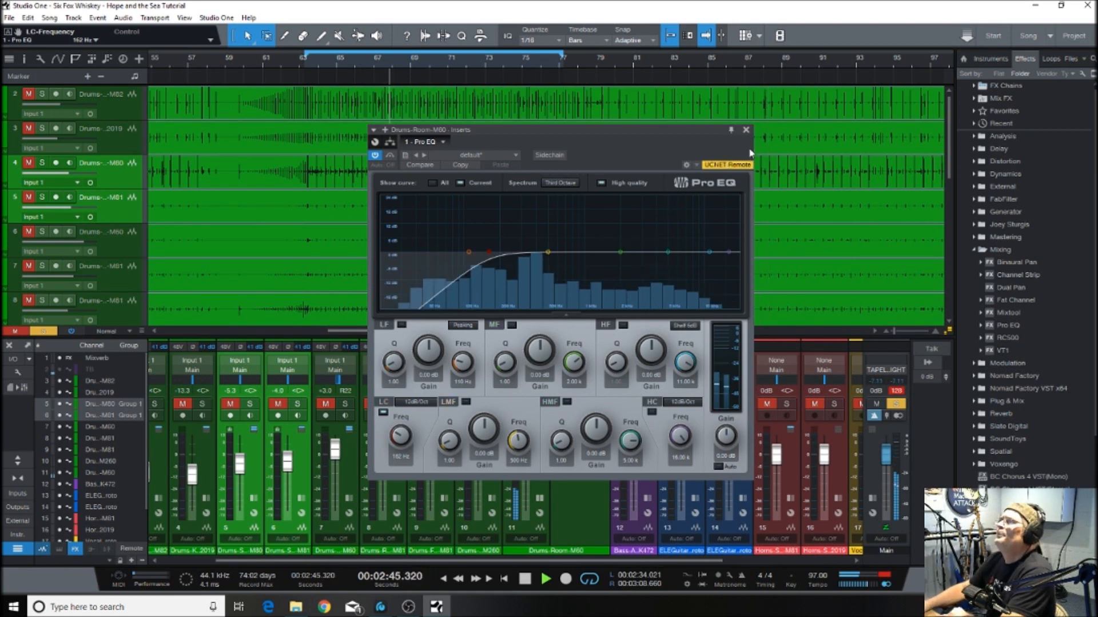
{"action": "left_click", "coordinate": [746, 131]}
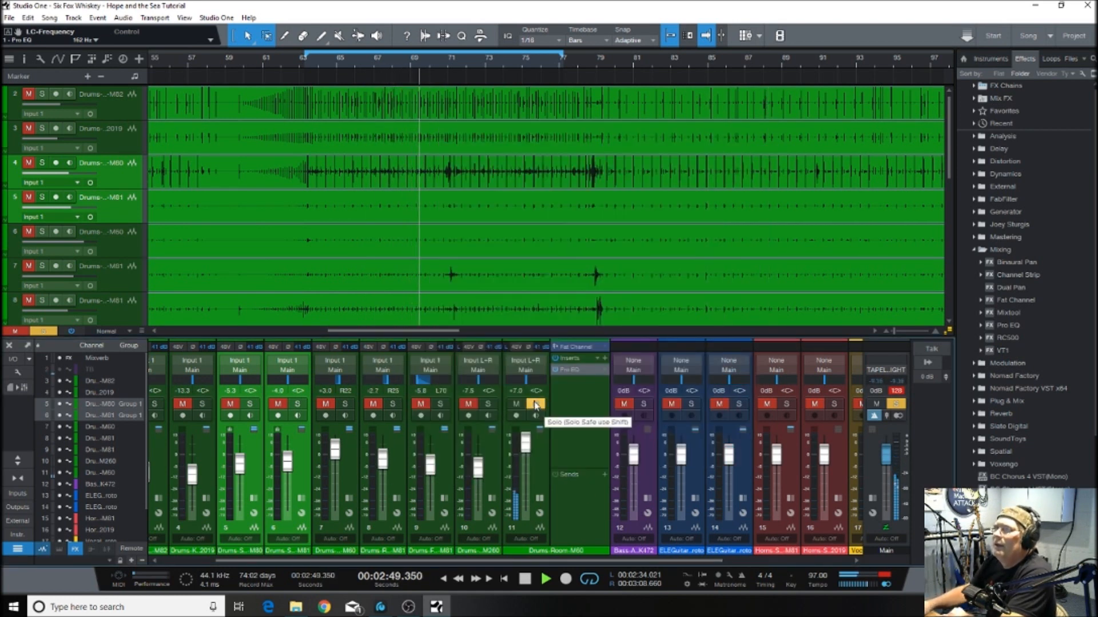
Unsolo and unmute the Room channel to hear it in the drum mix, and lower its level to +2.3 dB
{"action": "left_click", "coordinate": [536, 404]}
{"action": "left_click", "coordinate": [517, 404]}
{"action": "left_click", "coordinate": [517, 405]}
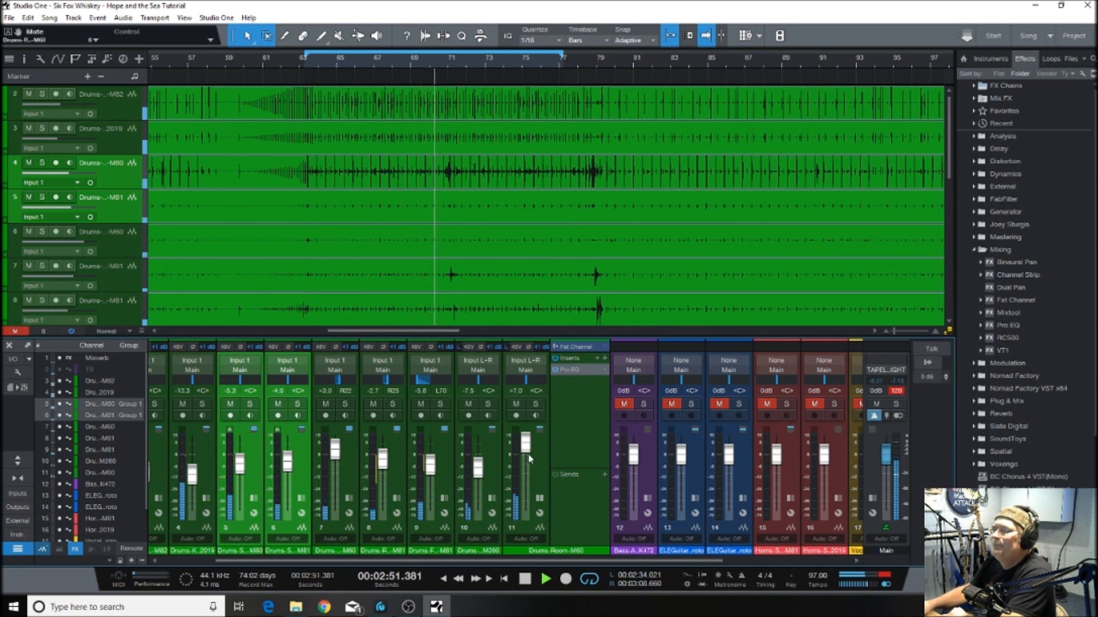
{"action": "mouse_move", "coordinate": [526, 445]}
{"action": "left_mouse_down"}
{"action": "mouse_move", "coordinate": [525, 436]}
{"action": "mouse_move", "coordinate": [528, 454]}
{"action": "left_mouse_up"}
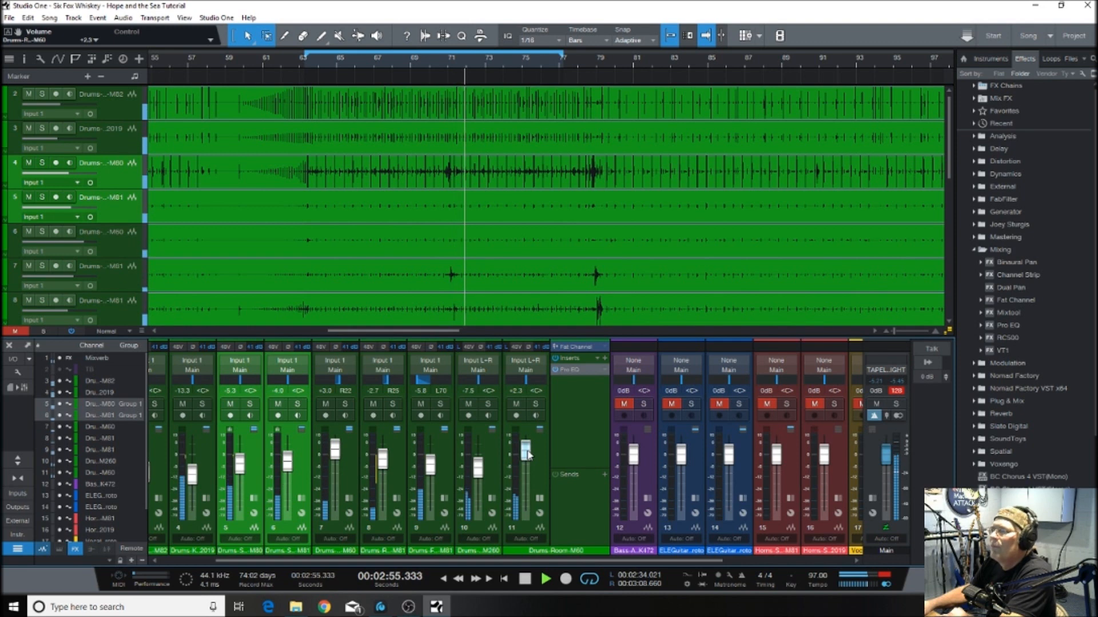
Raise the Room Pro EQ's output gain to about 9.7 dB, close it, and set the Room level to -1.3 dB
{"action": "left_click", "coordinate": [579, 370]}
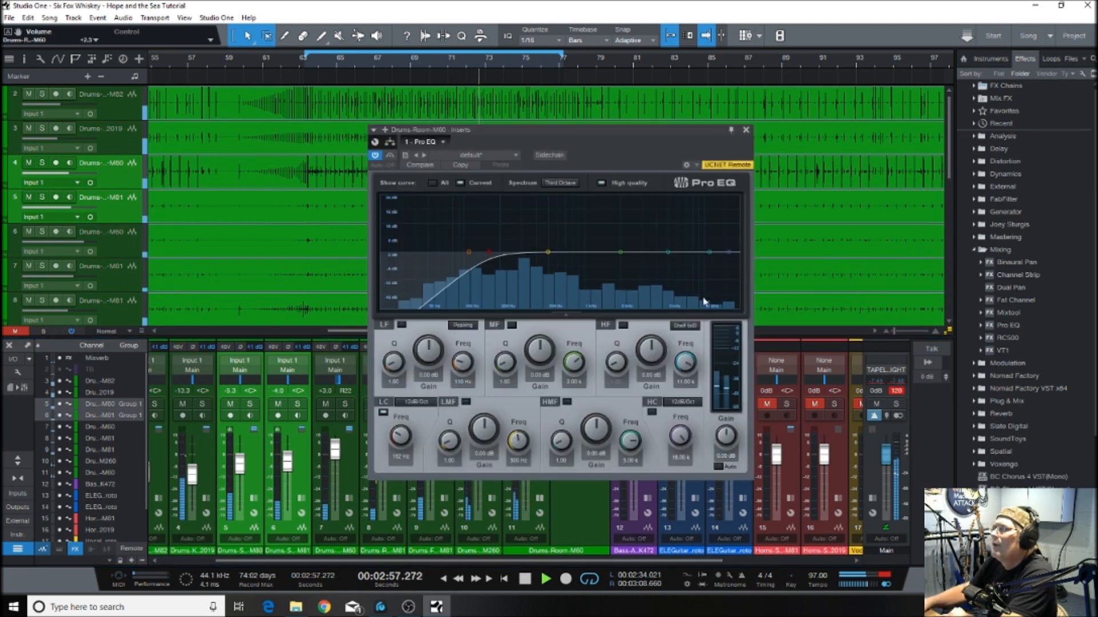
{"action": "left_click_drag", "start_coordinate": [717, 456], "coordinate": [722, 406]}
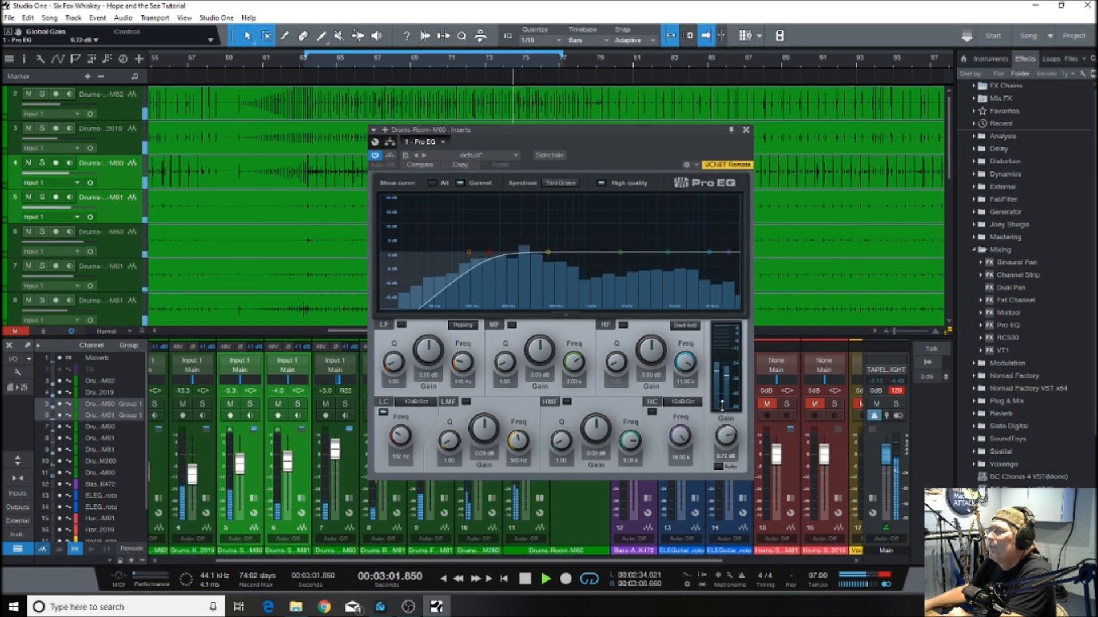
{"action": "left_click", "coordinate": [746, 130]}
{"action": "left_click_drag", "start_coordinate": [519, 455], "coordinate": [525, 459]}
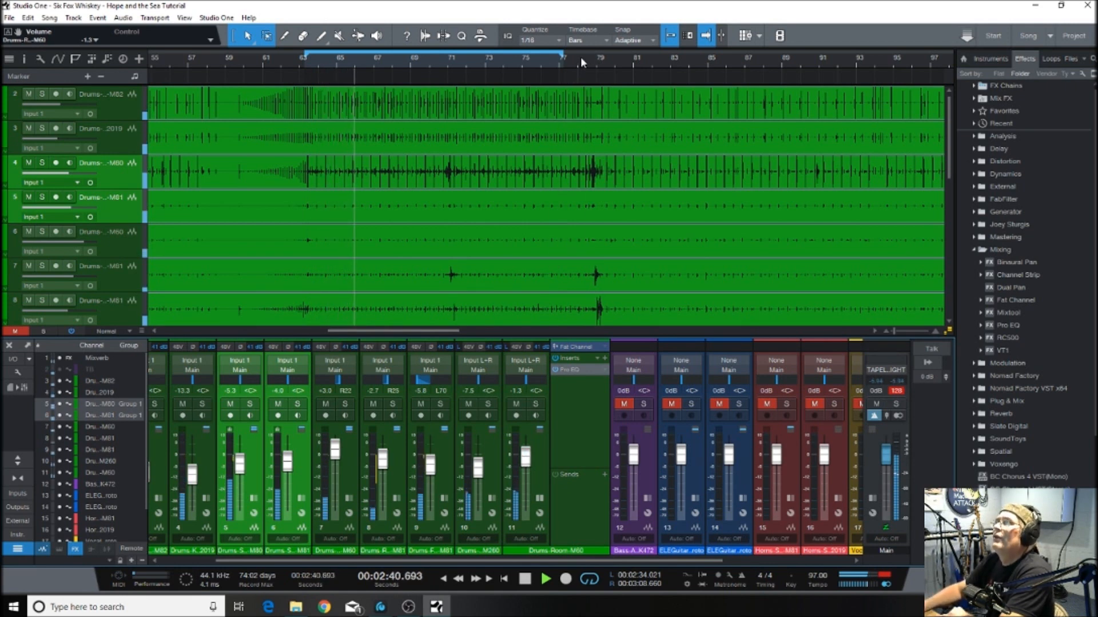
Loop the tom hits from about 03:09.9 to 03:16.1, lower the Room level to -3.3 dB, and stop playback
{"action": "left_click_drag", "start_coordinate": [574, 55], "coordinate": [619, 56]}
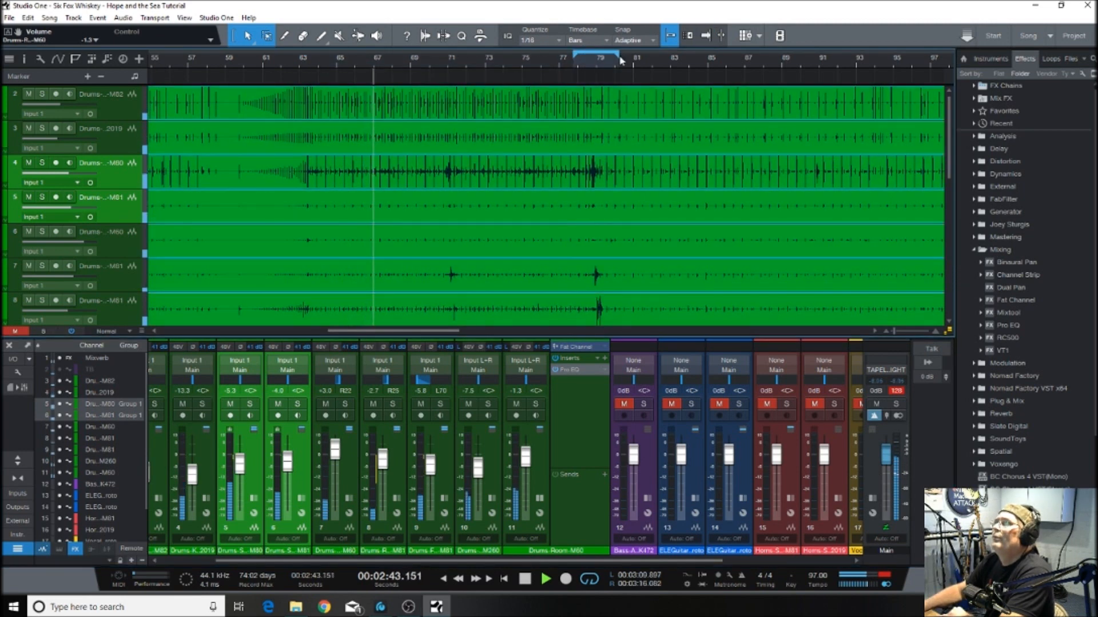
{"action": "left_click", "coordinate": [576, 68]}
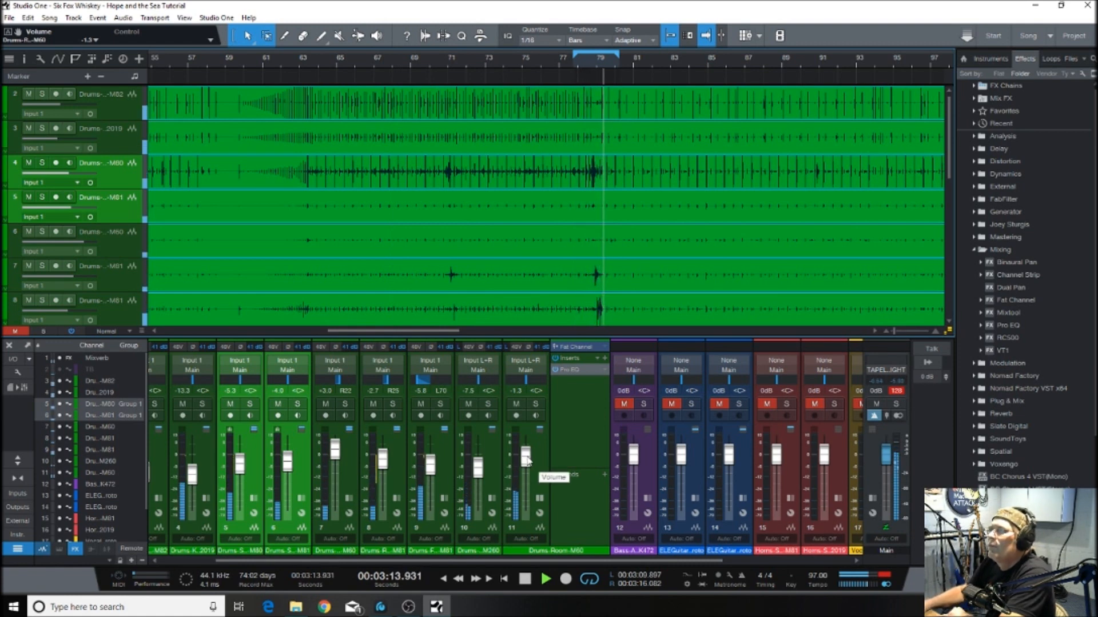
{"action": "left_click_drag", "start_coordinate": [526, 462], "coordinate": [528, 464]}
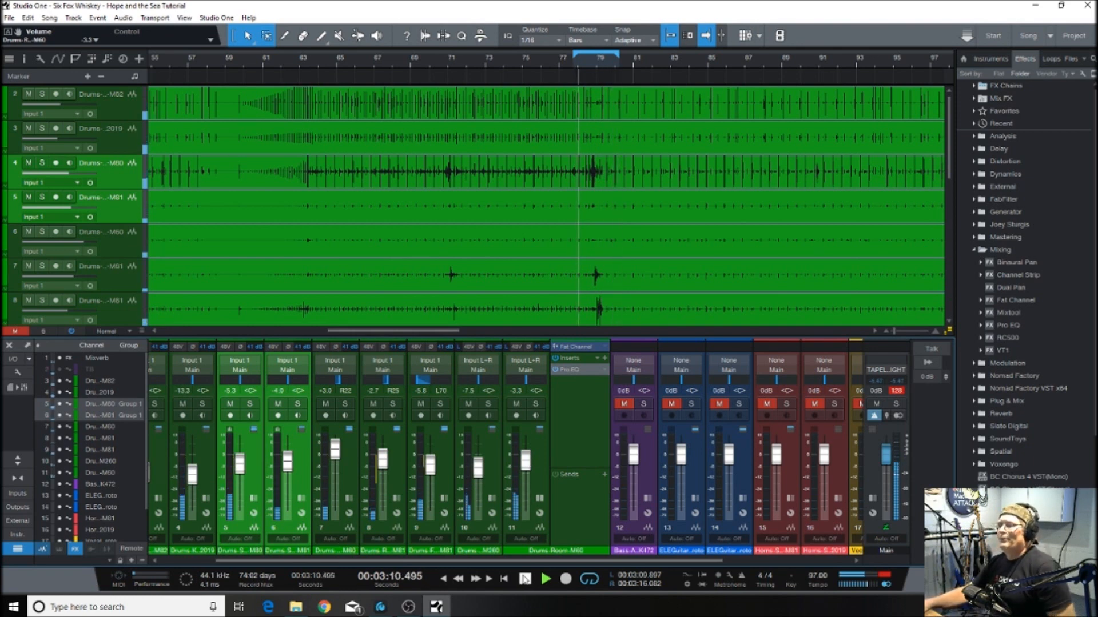
{"action": "left_click", "coordinate": [538, 499]}
{"action": "left_click", "coordinate": [525, 579]}
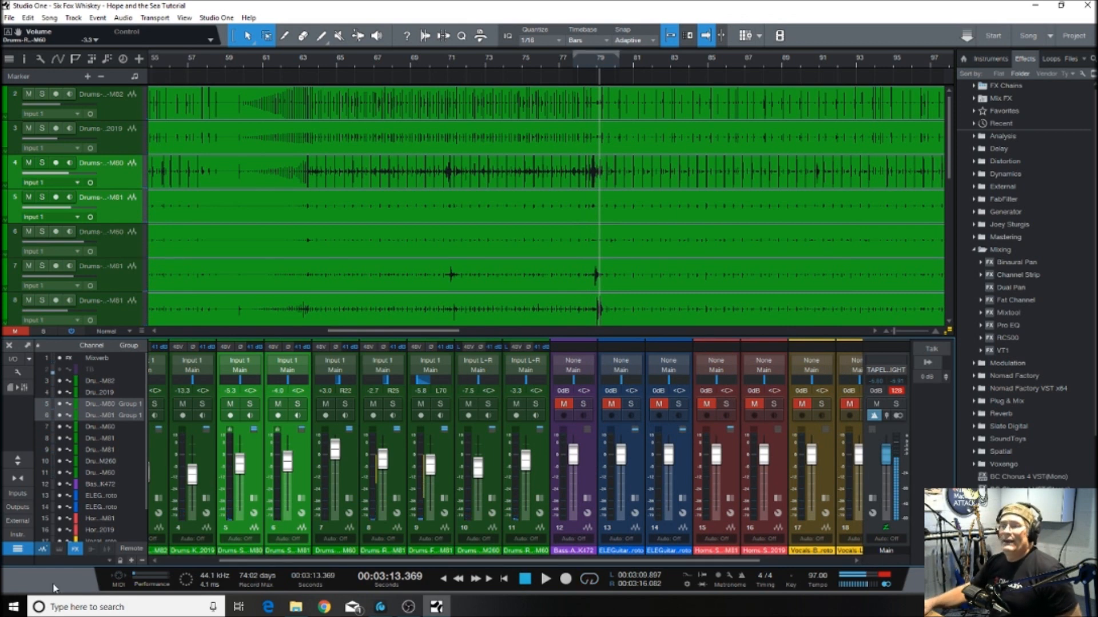
Select all drum channels from Kick In through Room and add a bus for the selected channels
{"action": "scroll", "coordinate": [386, 563], "scroll_direction": "left", "scroll_amount": 1}
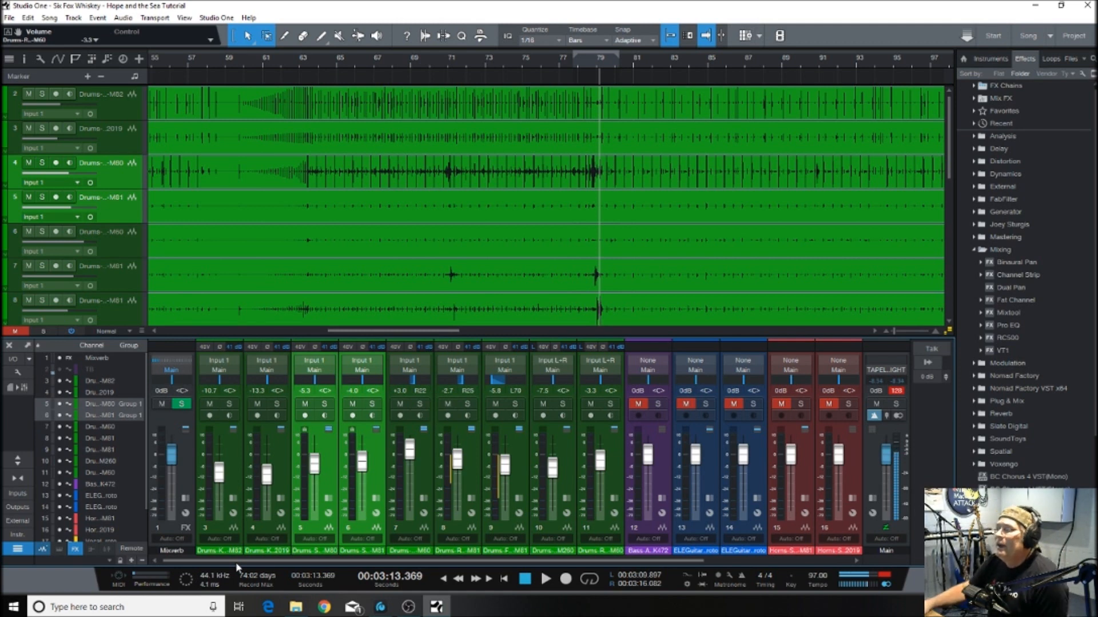
{"action": "left_click", "coordinate": [219, 528]}
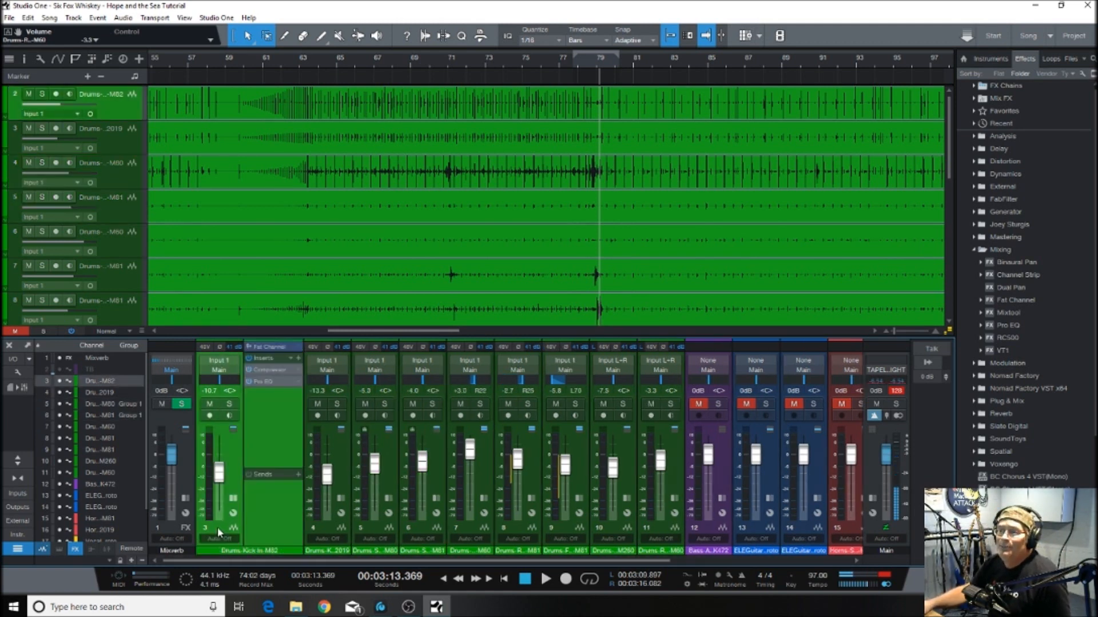
{"action": "left_click", "coordinate": [233, 499]}
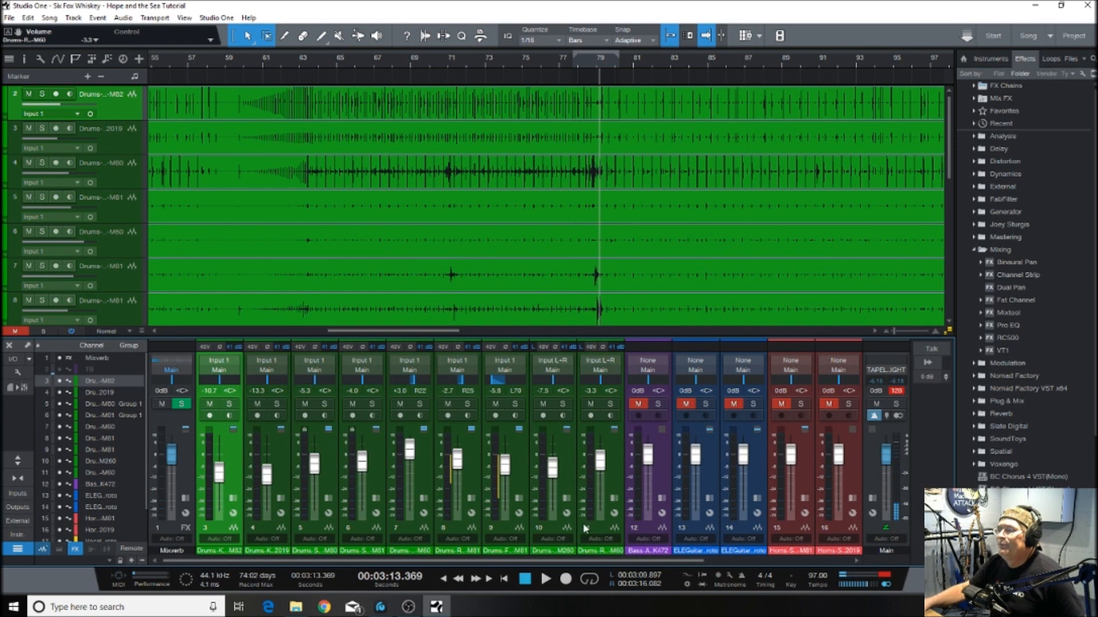
{"action": "left_click", "coordinate": [598, 525], "text": "shift"}
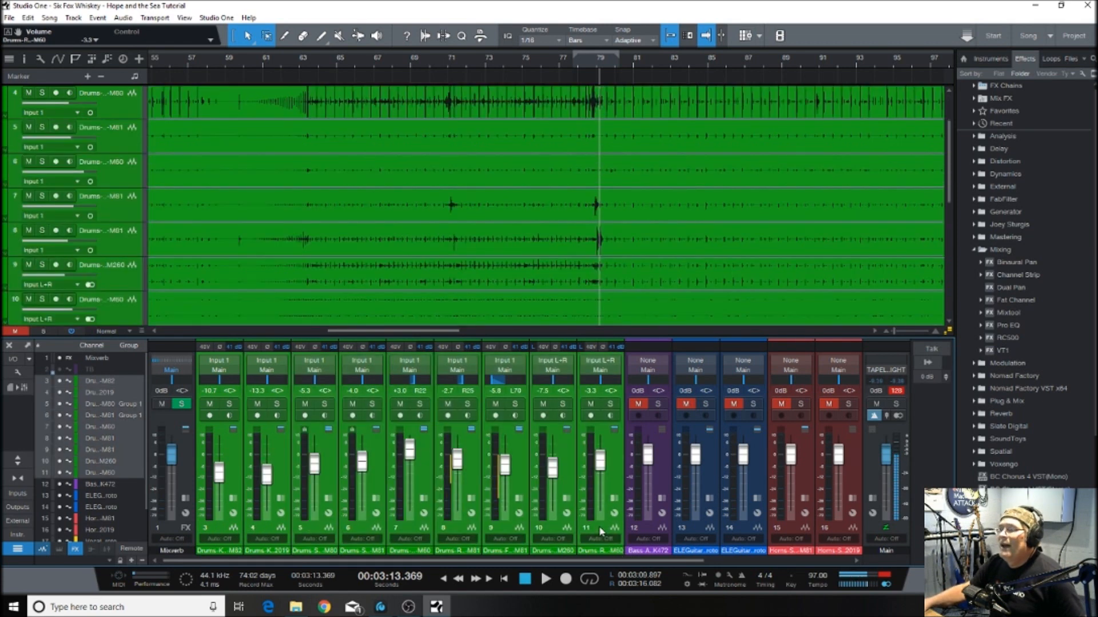
{"action": "right_click", "coordinate": [599, 526]}
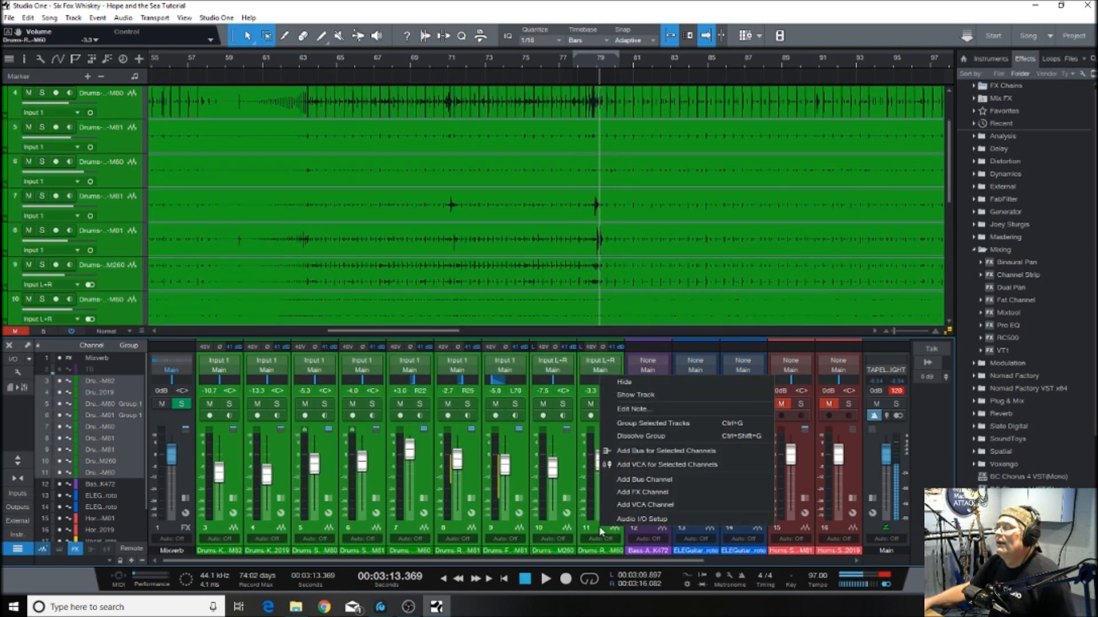
{"action": "left_click", "coordinate": [655, 451]}
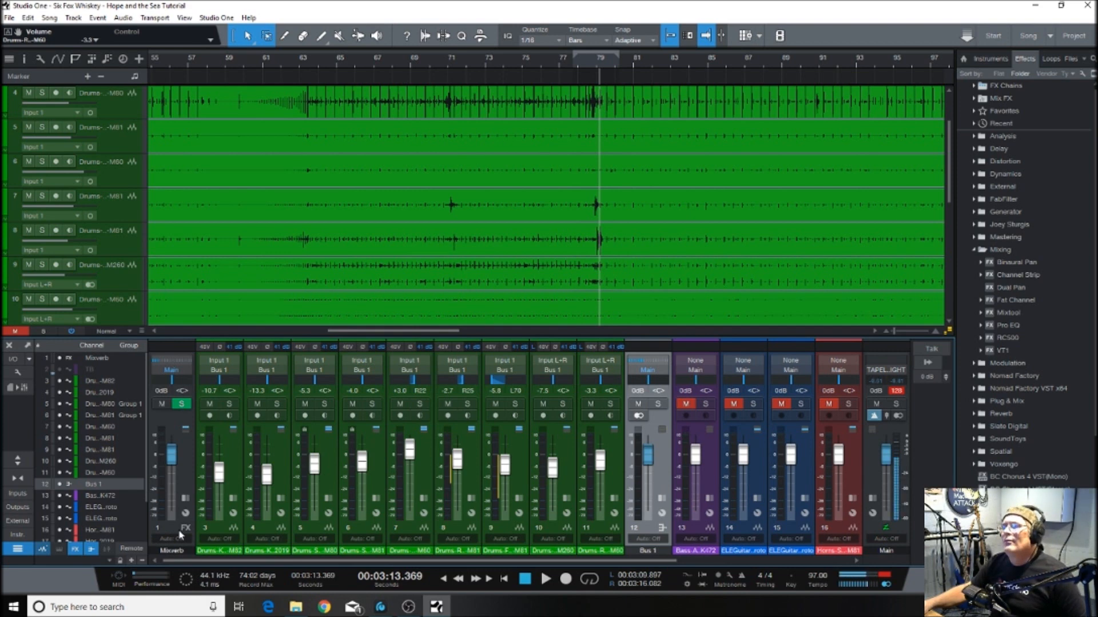
Select all drum channels from Kick In through Room without Bus 1, and raise their levels together until Room is at -2.0 dB
{"action": "left_click", "coordinate": [212, 528]}
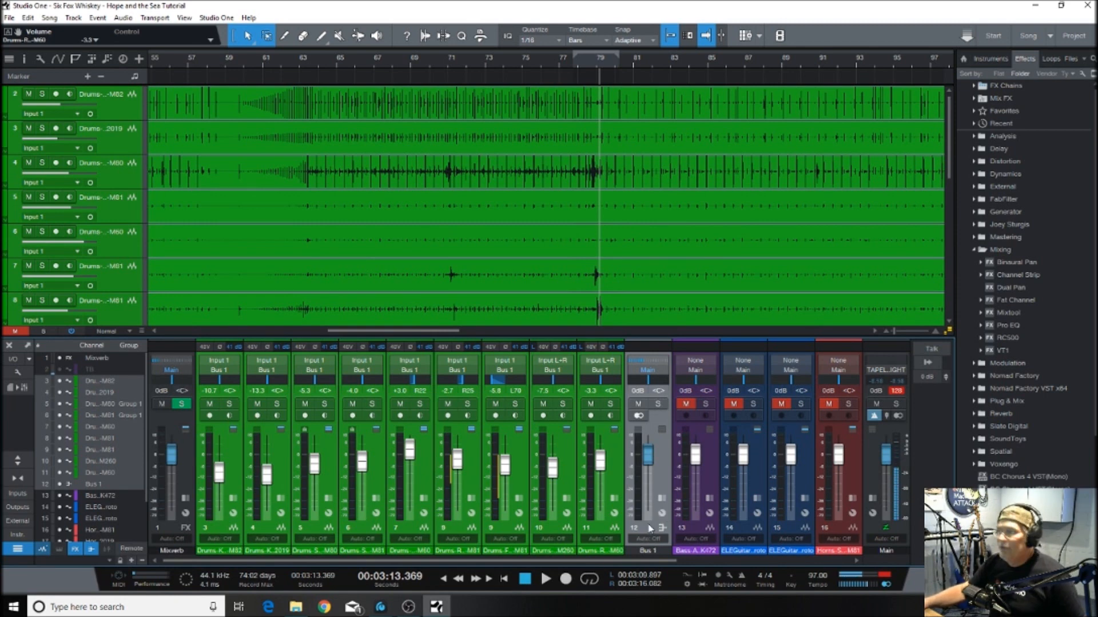
{"action": "left_click", "coordinate": [650, 529], "text": "ctrl"}
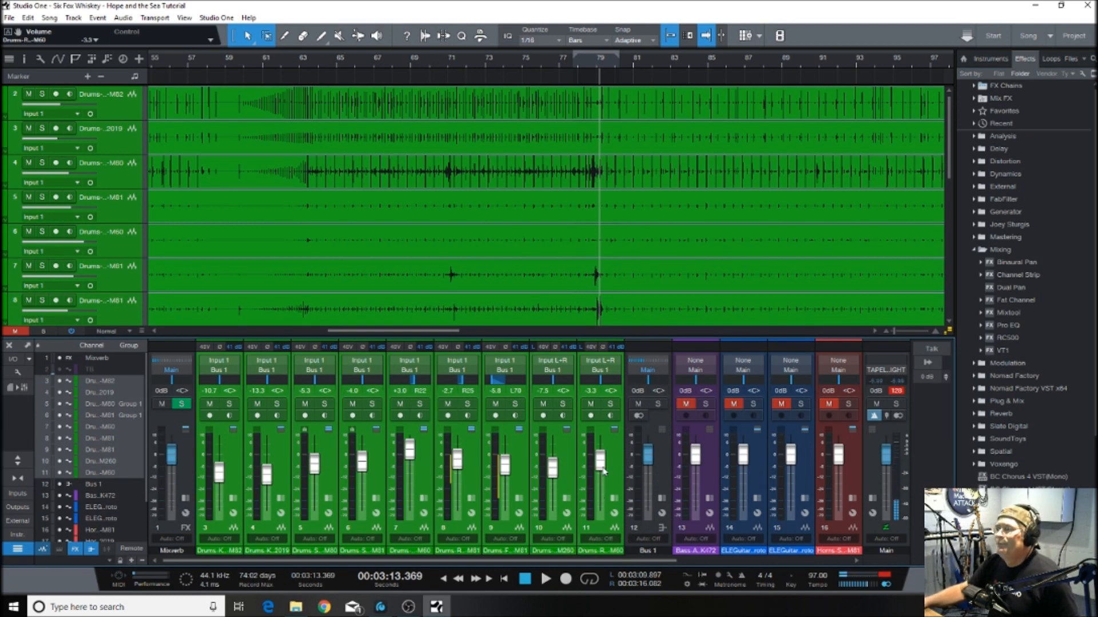
{"action": "left_click_drag", "start_coordinate": [603, 481], "coordinate": [605, 460]}
Add a VCA for the selected drum channels and move it directly after Bus 1 in the mixer
{"action": "right_click", "coordinate": [603, 533]}
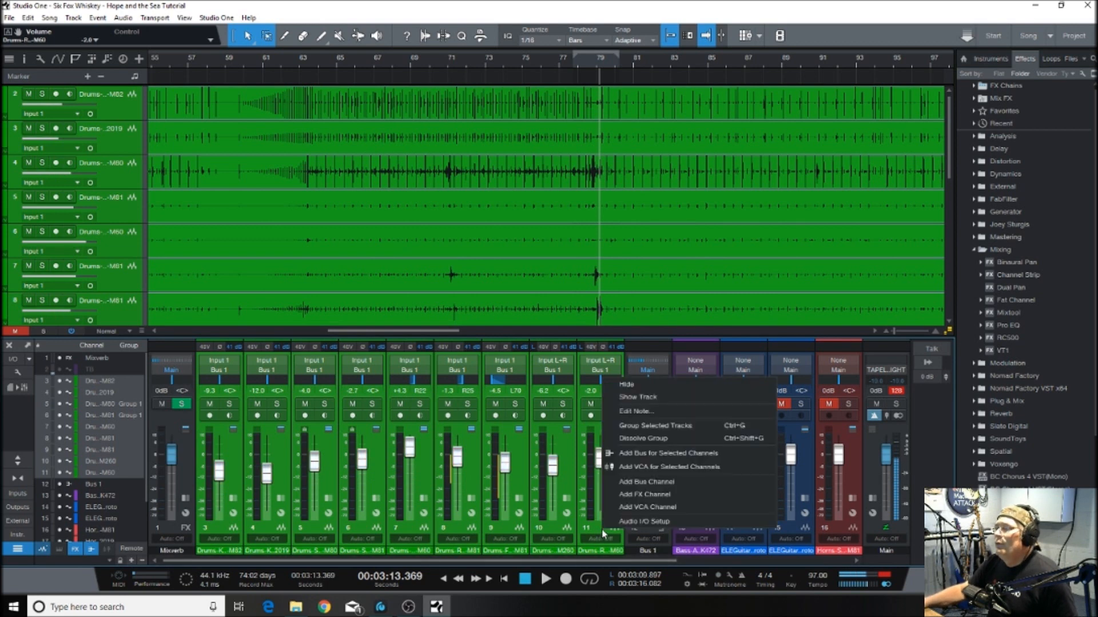
{"action": "left_click", "coordinate": [647, 468]}
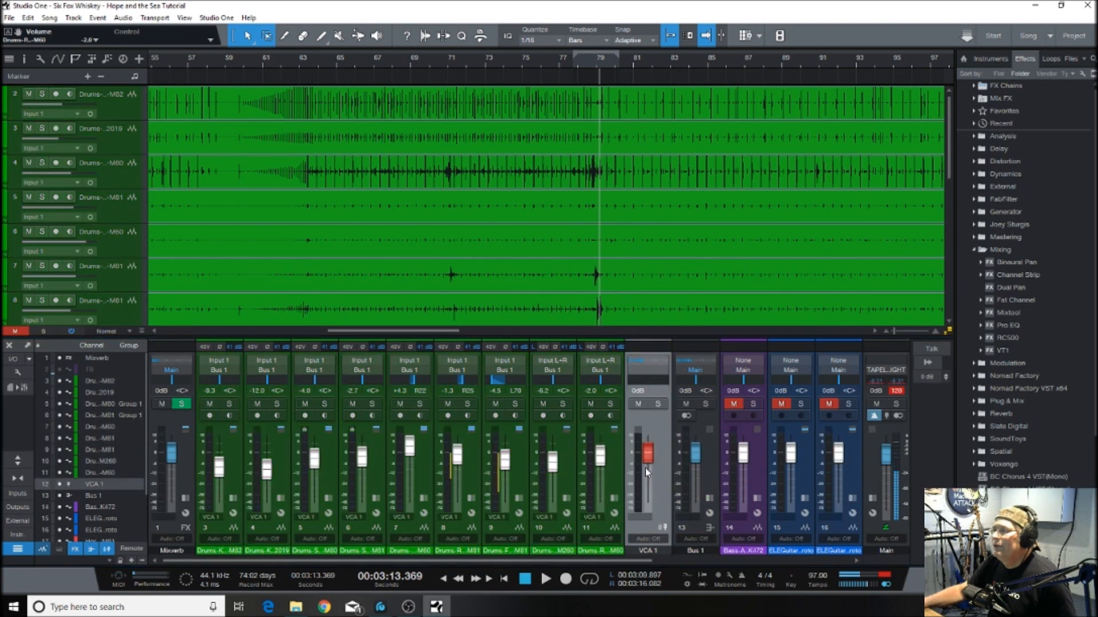
{"action": "left_click_drag", "start_coordinate": [644, 532], "coordinate": [721, 540]}
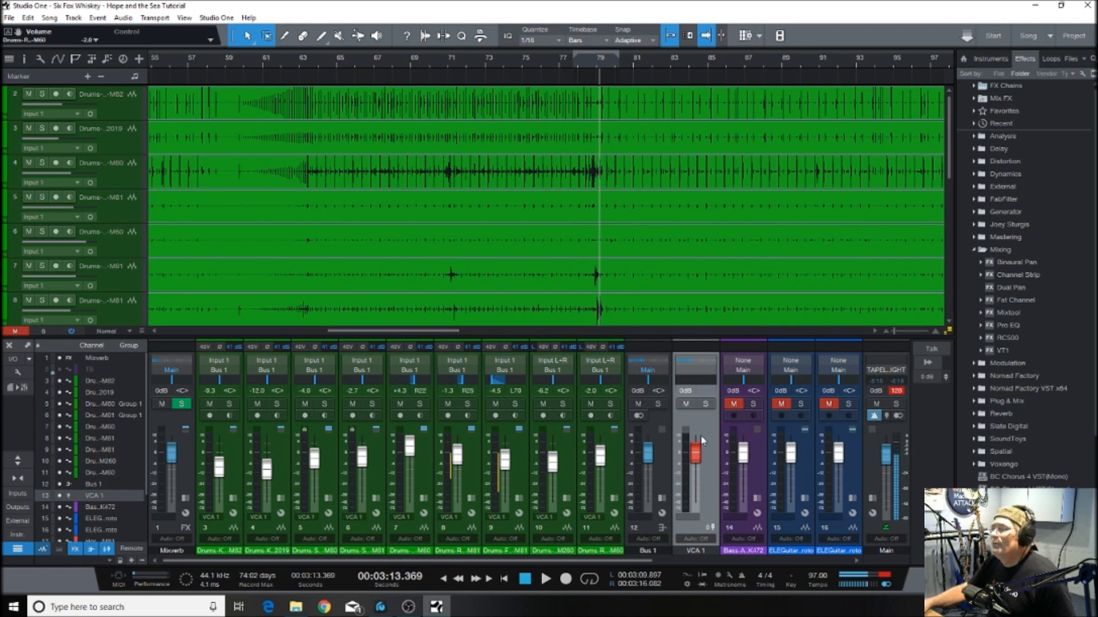
Raise the drum VCA level to +0.6 dB, and play the section from about 02:34.0 to 03:15.5 in a loop
{"action": "left_click_drag", "start_coordinate": [697, 464], "coordinate": [693, 455]}
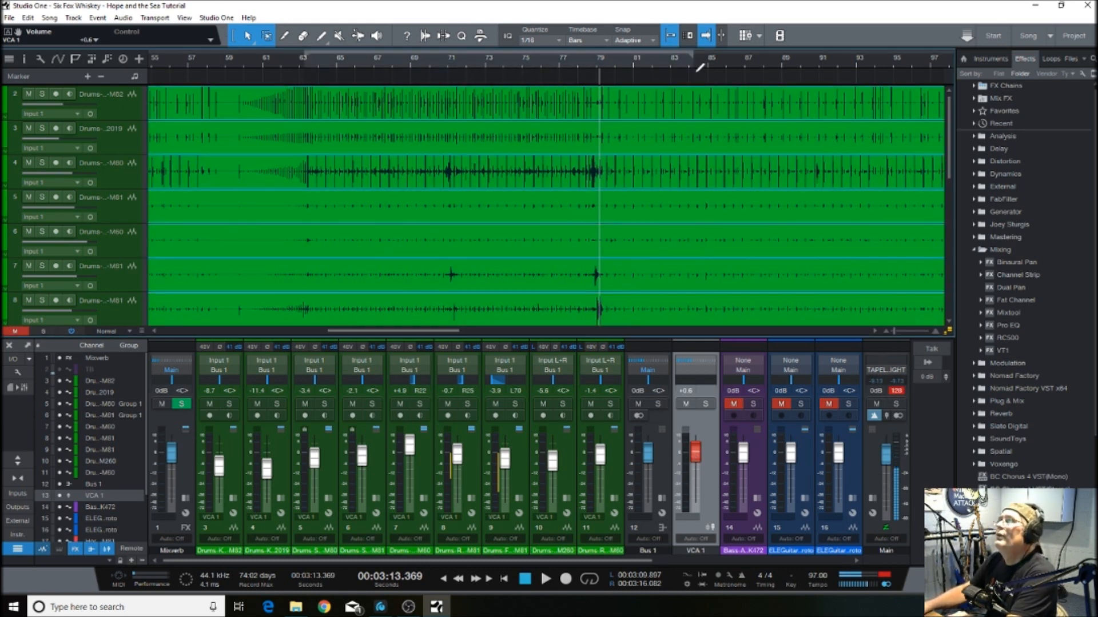
{"action": "left_click", "coordinate": [612, 127]}
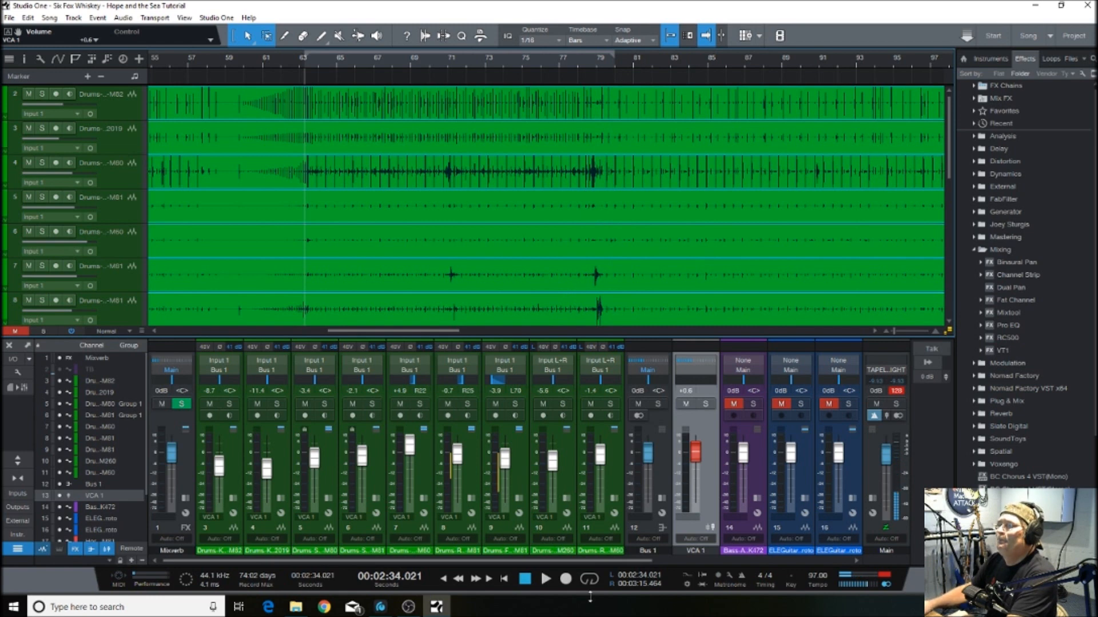
{"action": "left_click", "coordinate": [589, 580]}
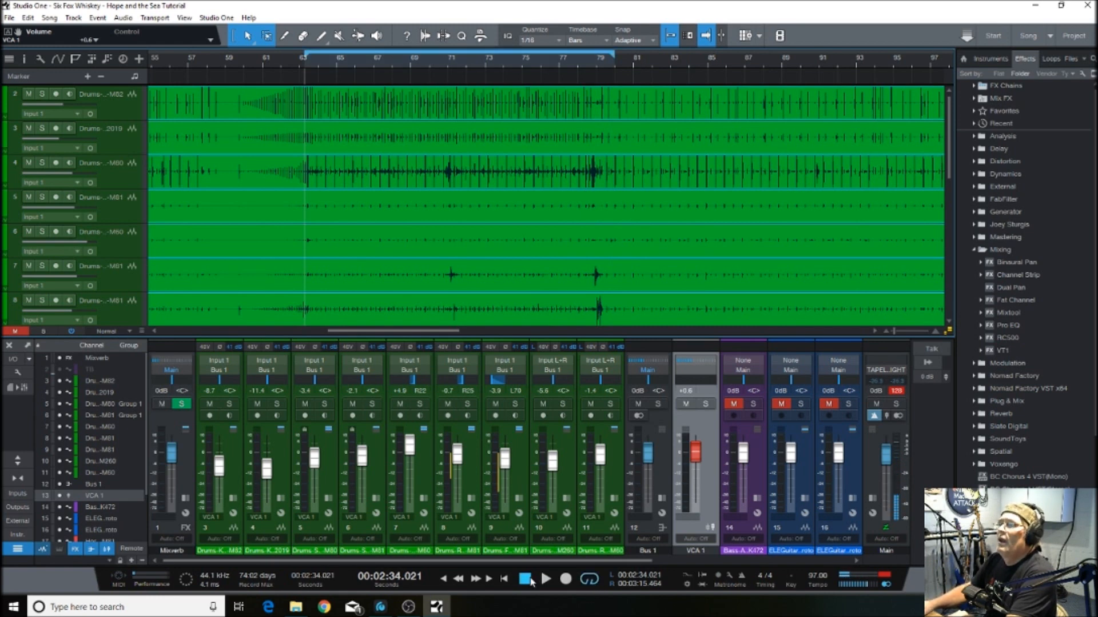
{"action": "left_click", "coordinate": [546, 580]}
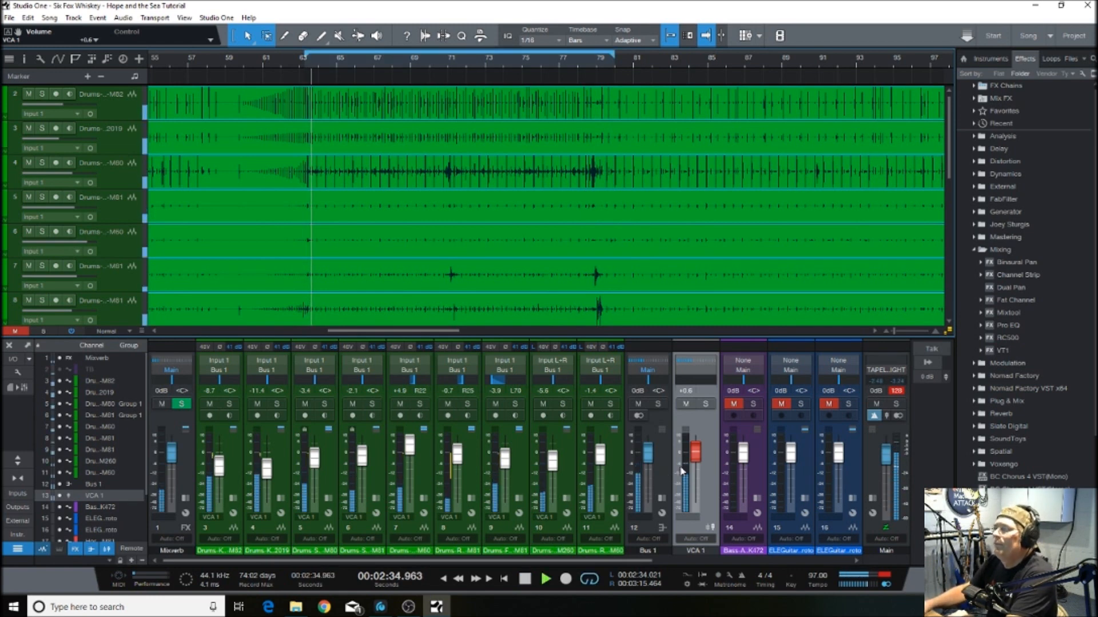
Lower the VCA 1 fader to about -2.4 dB during playback
{"action": "left_click_drag", "start_coordinate": [695, 453], "coordinate": [697, 459]}
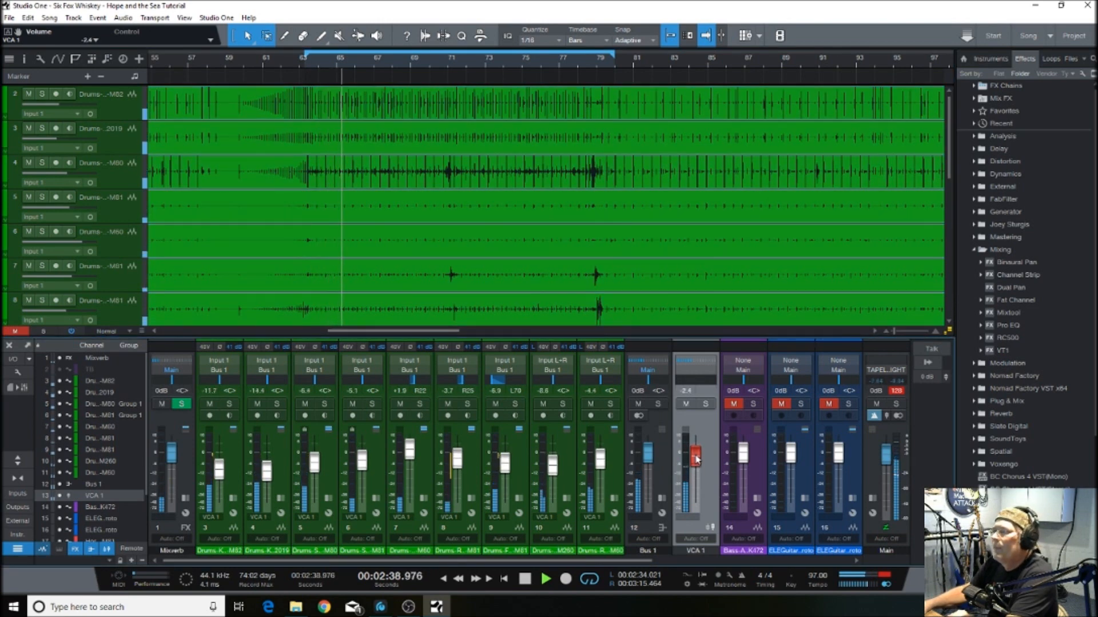
Stop playback and insert the Nomad Factory MFX-MAGMA plug-in on Bus 1
{"action": "left_click", "coordinate": [662, 499]}
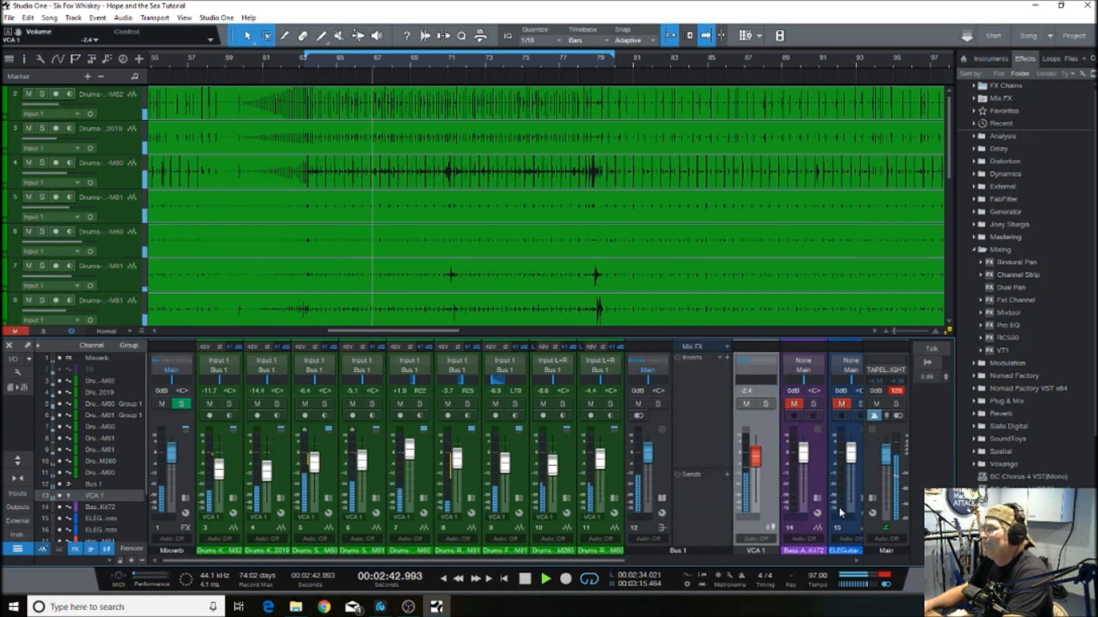
{"action": "left_click", "coordinate": [979, 249]}
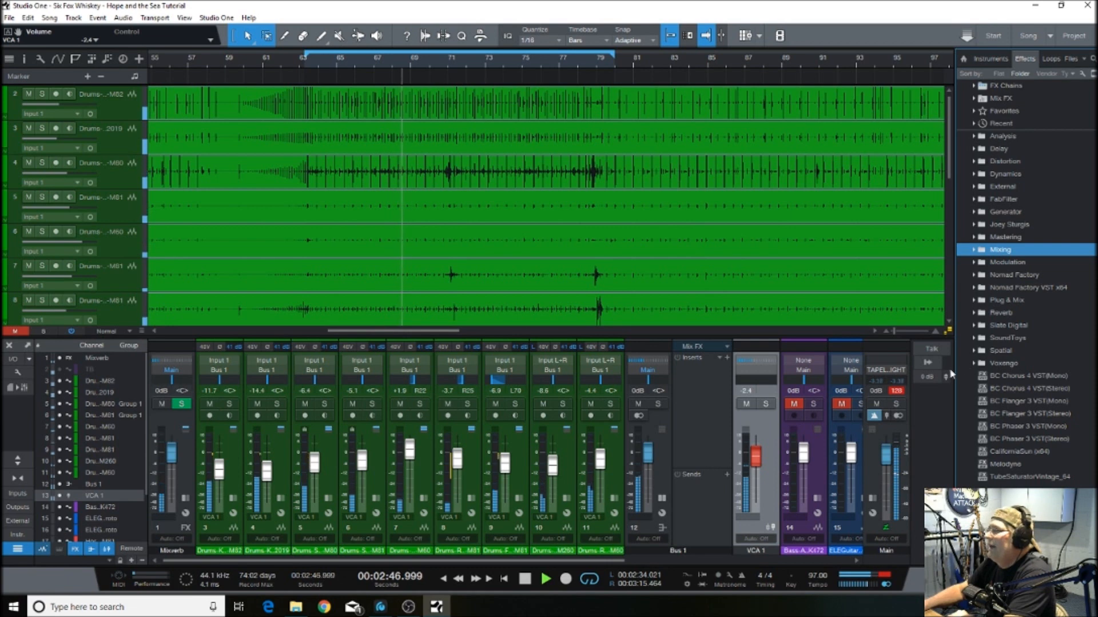
{"action": "key", "text": "space"}
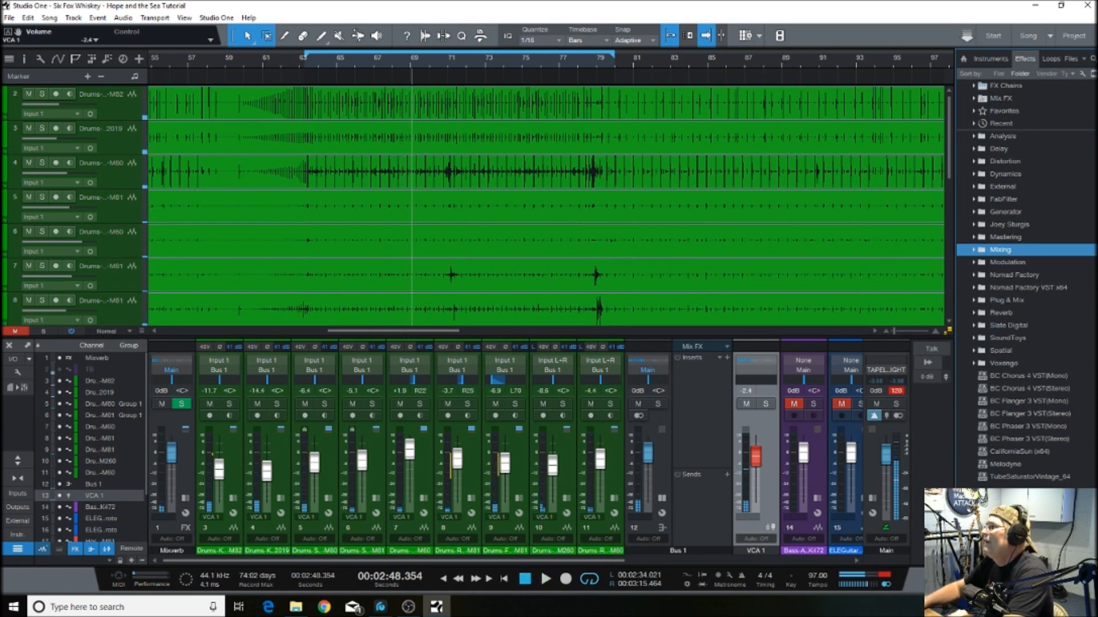
{"action": "left_click", "coordinate": [975, 276]}
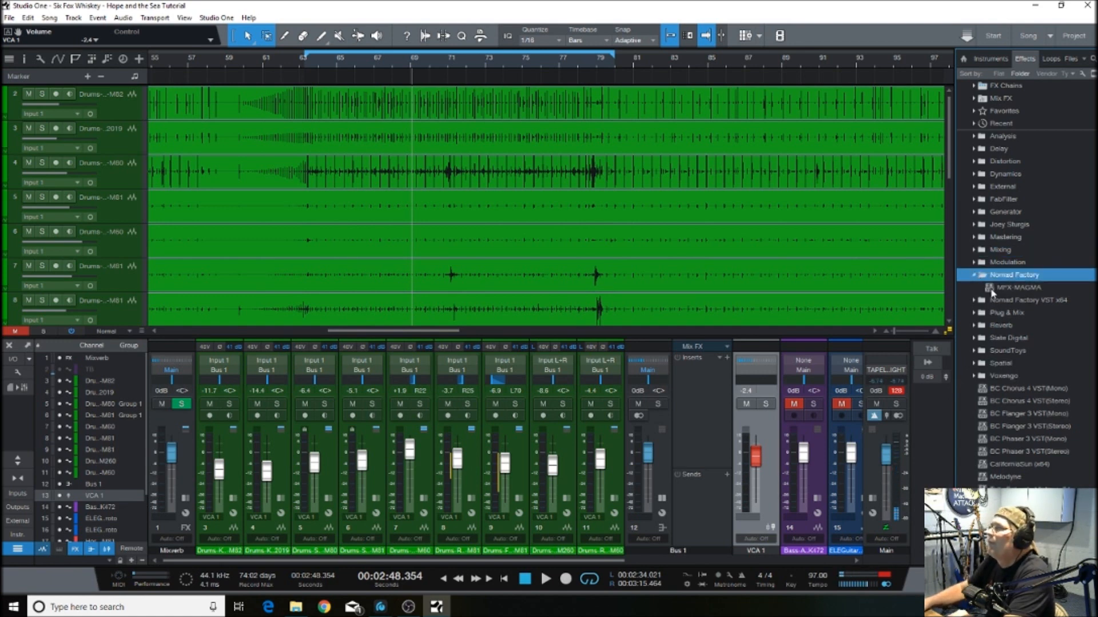
{"action": "left_click_drag", "start_coordinate": [991, 290], "coordinate": [697, 405]}
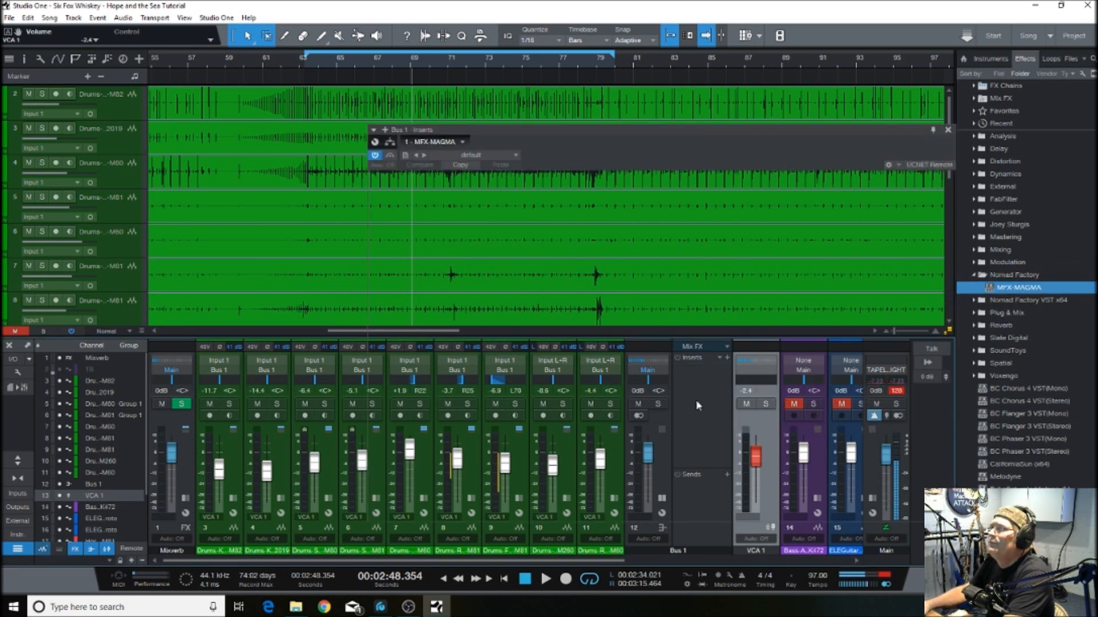
Load the Drum Kit - Enhancer project from MAGMA's 01-Drums category
{"action": "left_click_drag", "start_coordinate": [719, 129], "coordinate": [628, 67]}
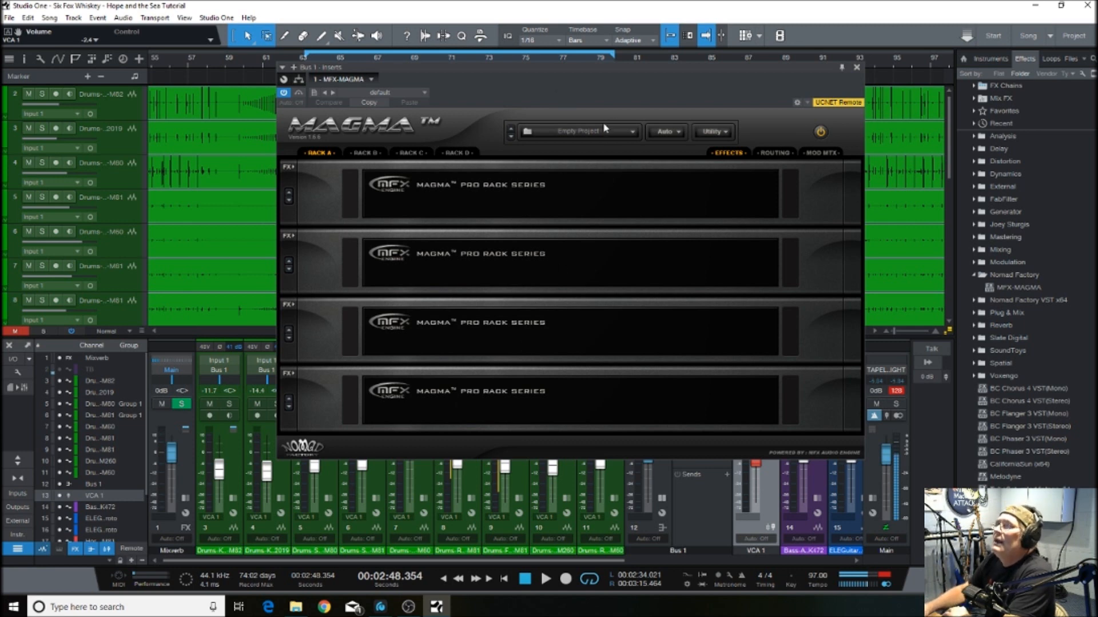
{"action": "left_click", "coordinate": [576, 131]}
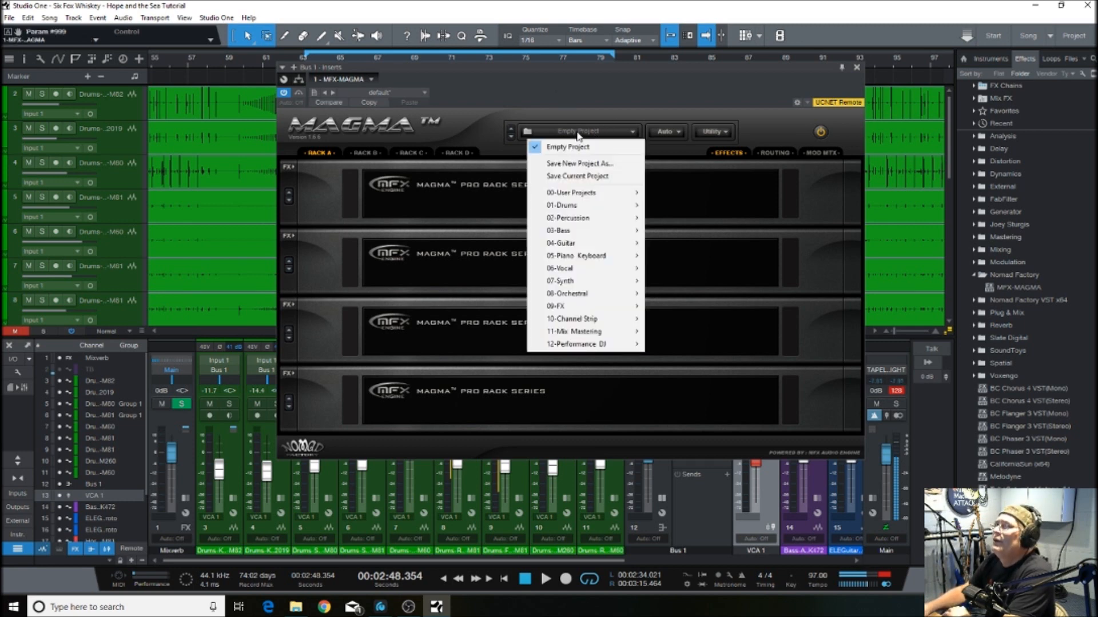
{"action": "mouse_move", "coordinate": [589, 210]}
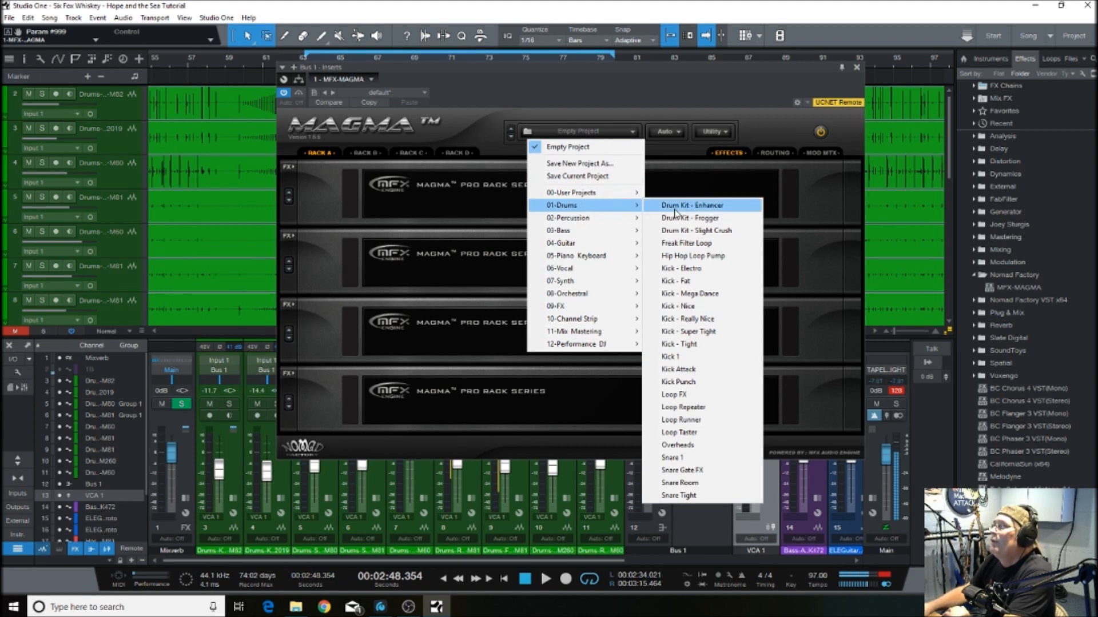
{"action": "left_click", "coordinate": [709, 206]}
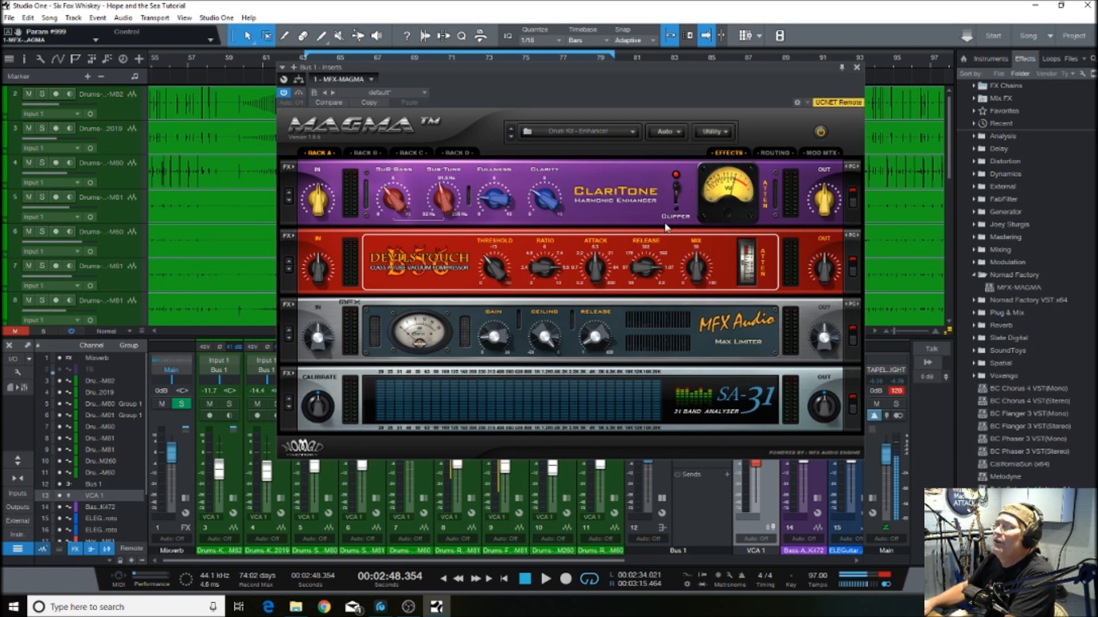
Compare the drum mix during playback with MFX-MAGMA bypassed and active
{"action": "left_click", "coordinate": [298, 94]}
{"action": "left_click_drag", "start_coordinate": [473, 73], "coordinate": [438, 104]}
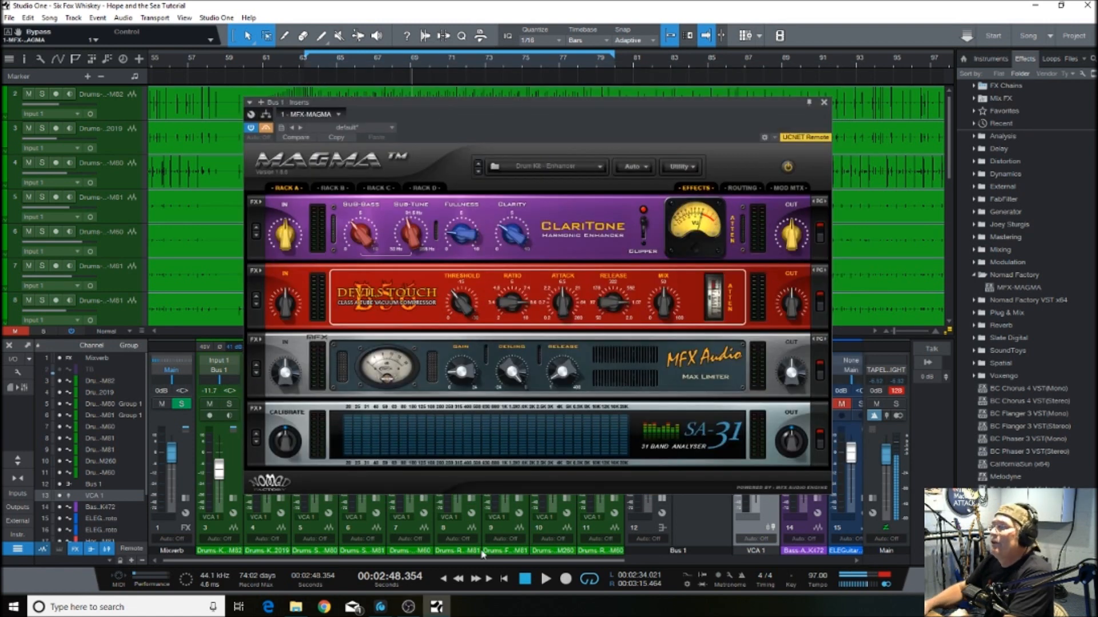
{"action": "left_click", "coordinate": [546, 579]}
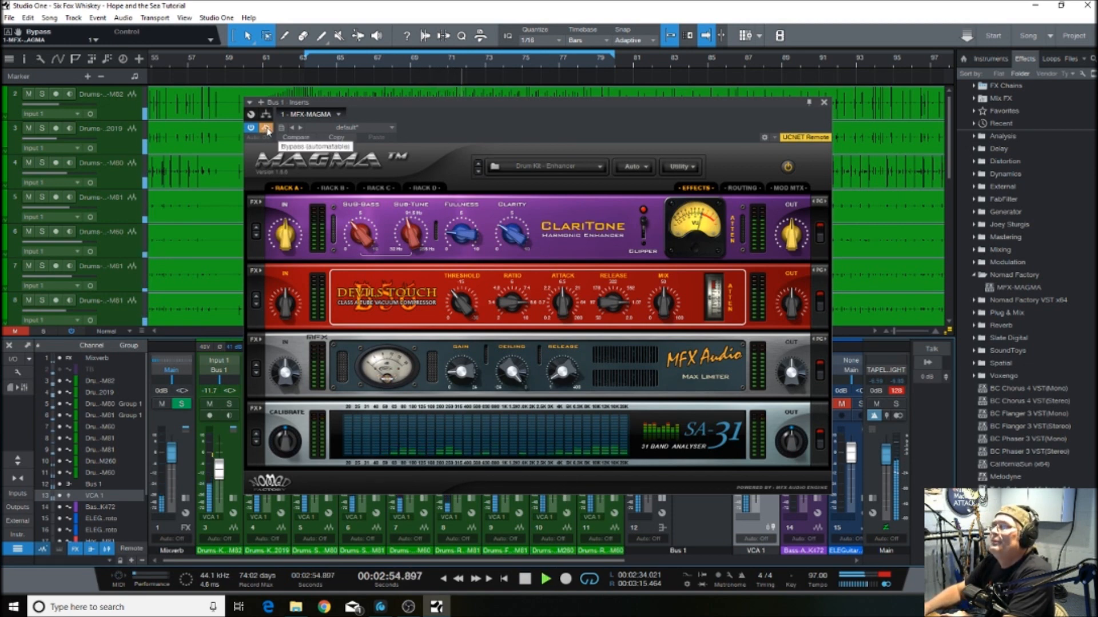
{"action": "left_click", "coordinate": [268, 129]}
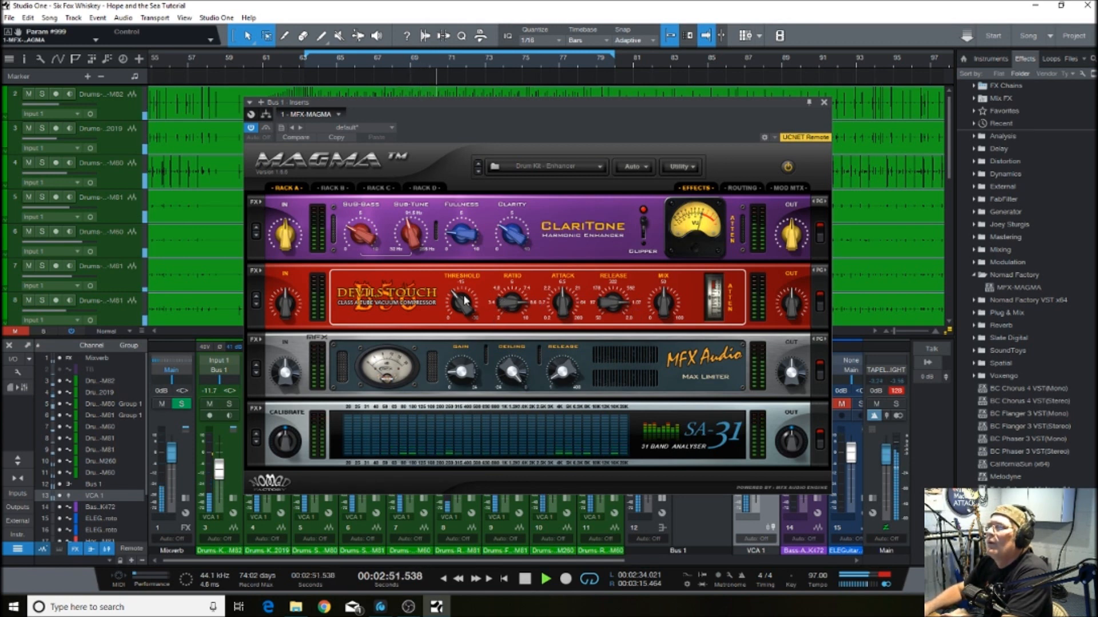
Adjust the threshold of MAGMA's Devil's Touch compressor and close the plug-in window
{"action": "left_click_drag", "start_coordinate": [458, 301], "coordinate": [456, 309]}
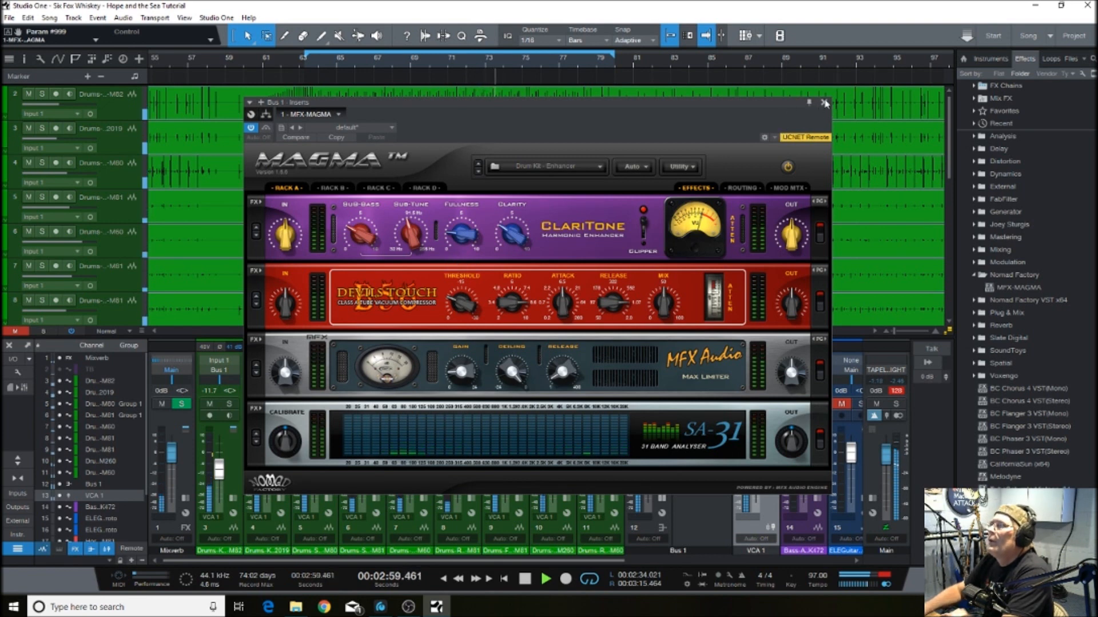
{"action": "left_click", "coordinate": [823, 102]}
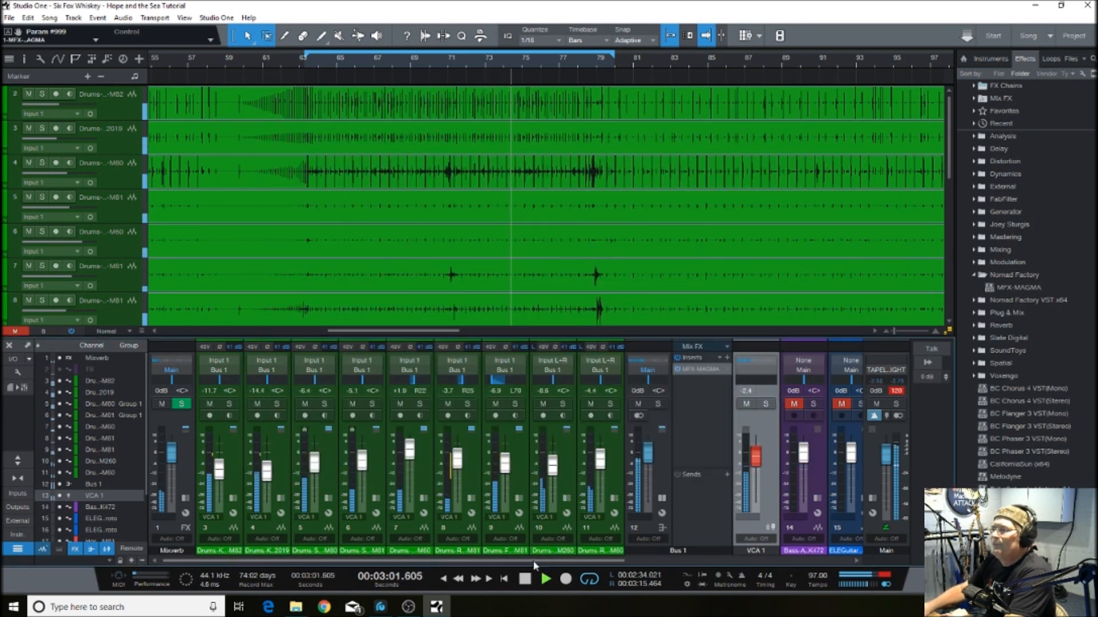
Select drum channels 3 and 4 together and lower their faders during playback, bringing channel 4 to about -18.3 dB
{"action": "left_click", "coordinate": [216, 532]}
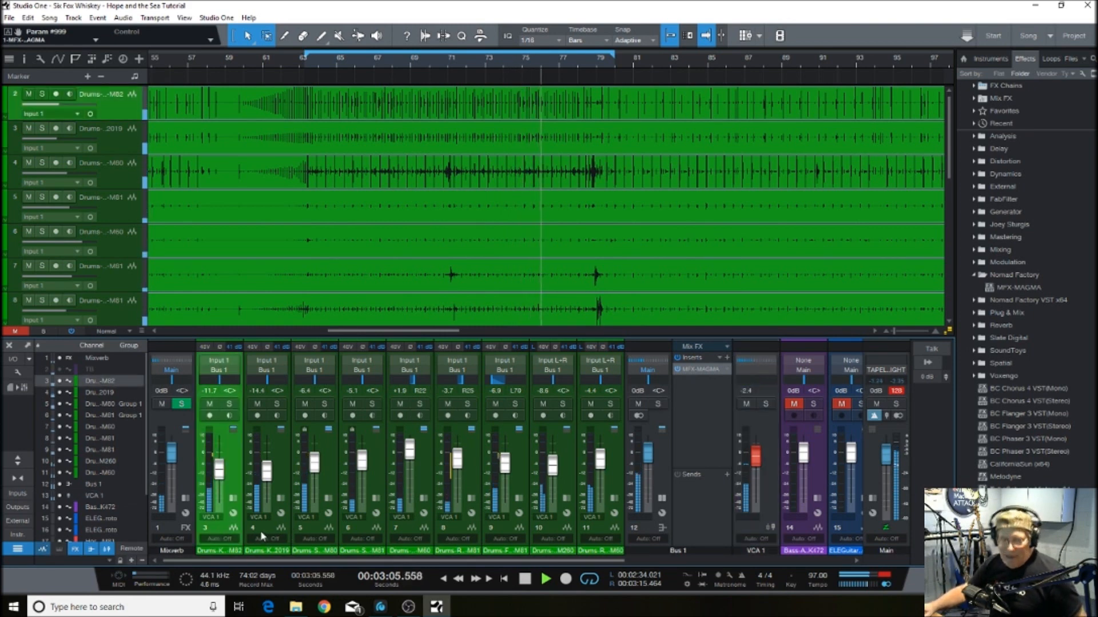
{"action": "key", "text": "space"}
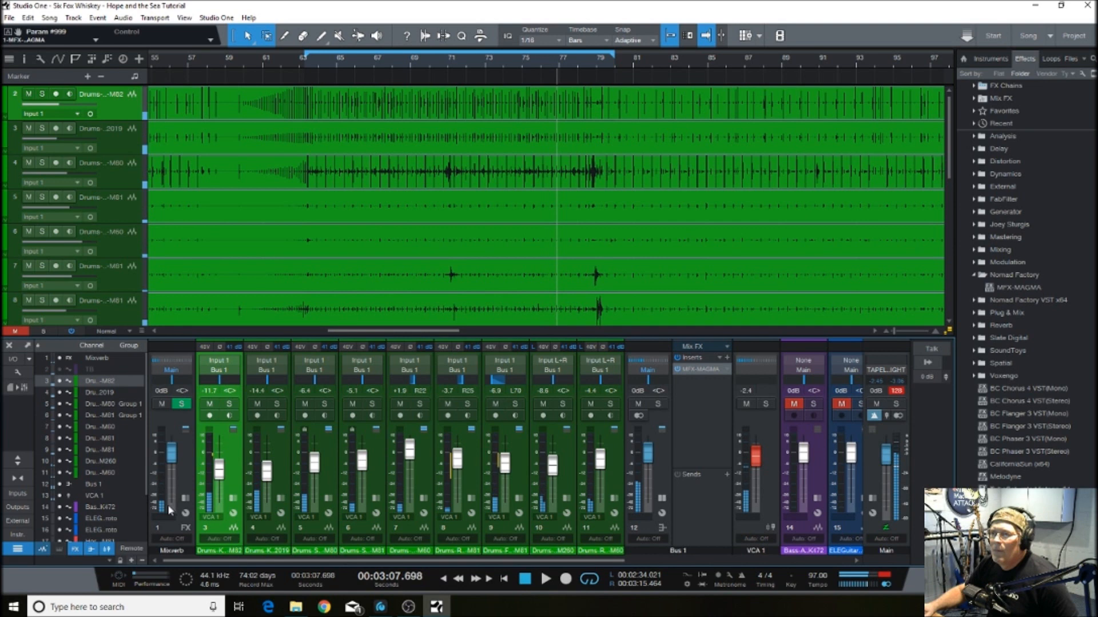
{"action": "left_click", "coordinate": [264, 532], "text": "shift"}
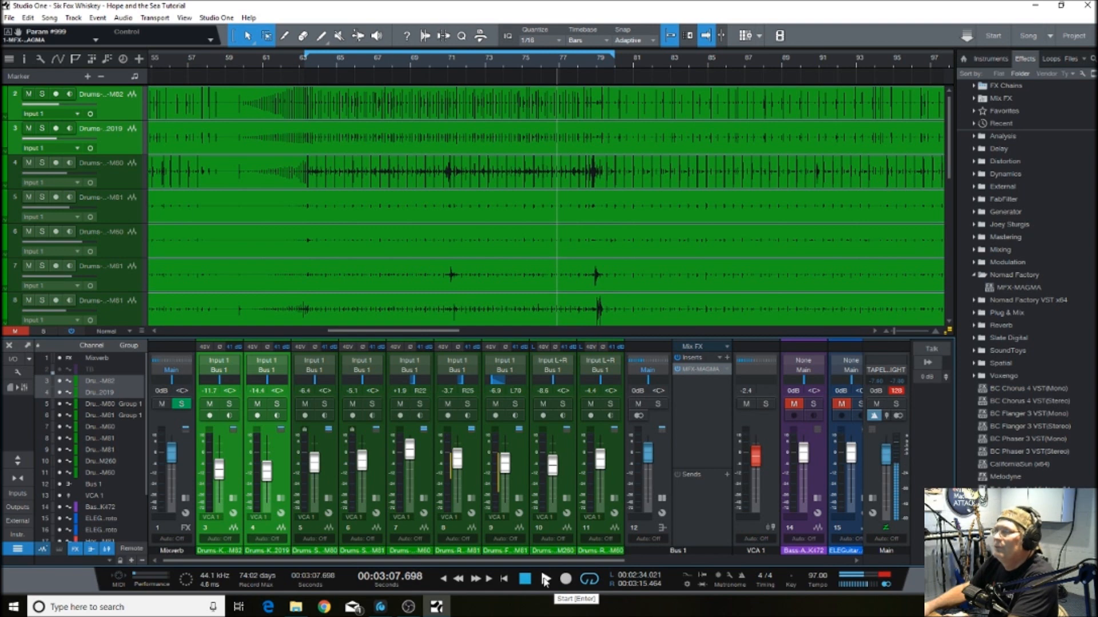
{"action": "left_click", "coordinate": [545, 580]}
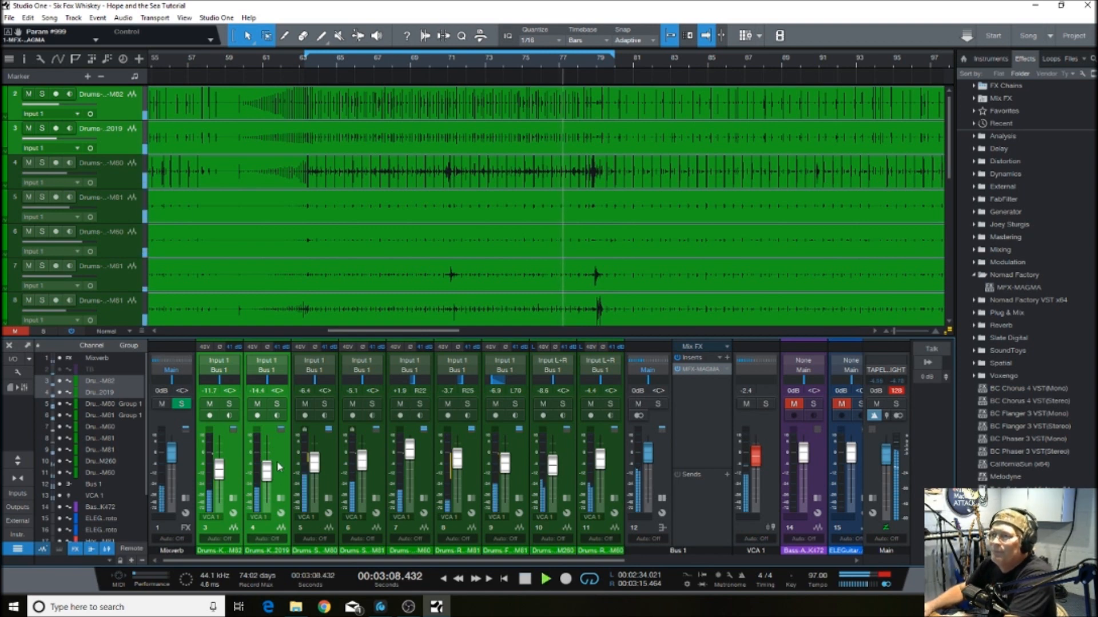
{"action": "left_click_drag", "start_coordinate": [266, 471], "coordinate": [267, 476]}
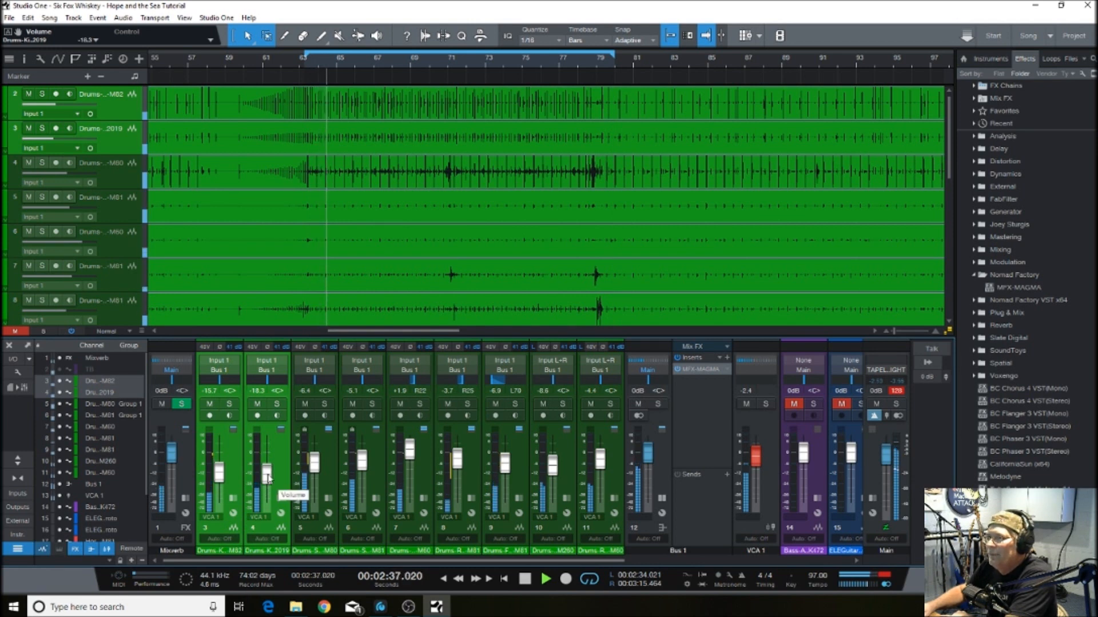
Group channels 3 and 4 and lower their linked faders to about -17.3 dB and -20.0 dB
{"action": "right_click", "coordinate": [268, 524]}
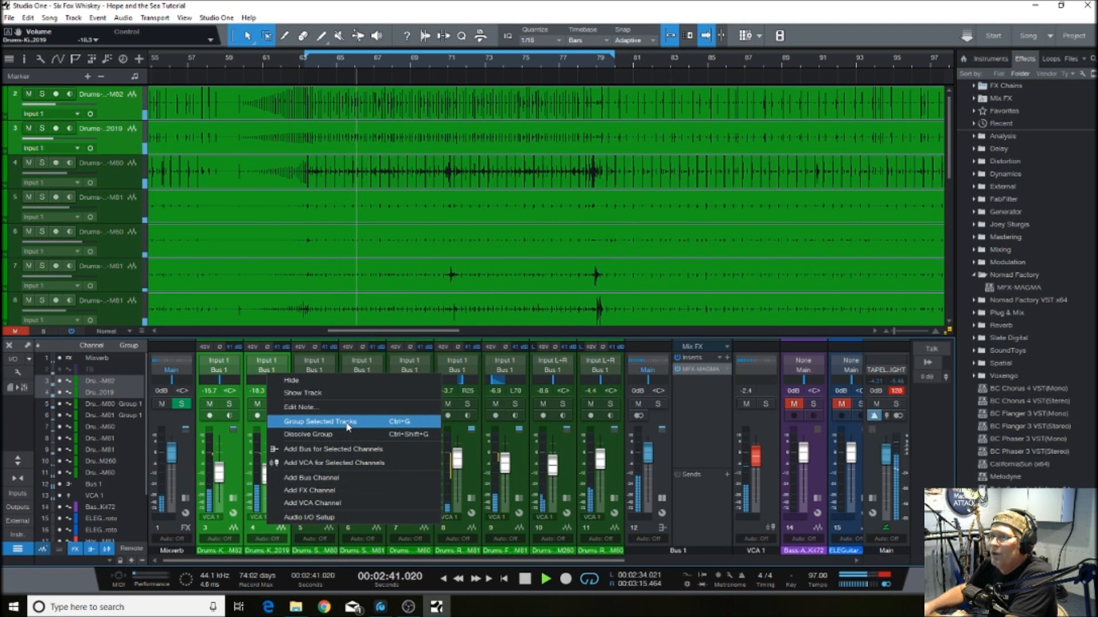
{"action": "left_click", "coordinate": [350, 422]}
{"action": "left_click_drag", "start_coordinate": [266, 474], "coordinate": [267, 483]}
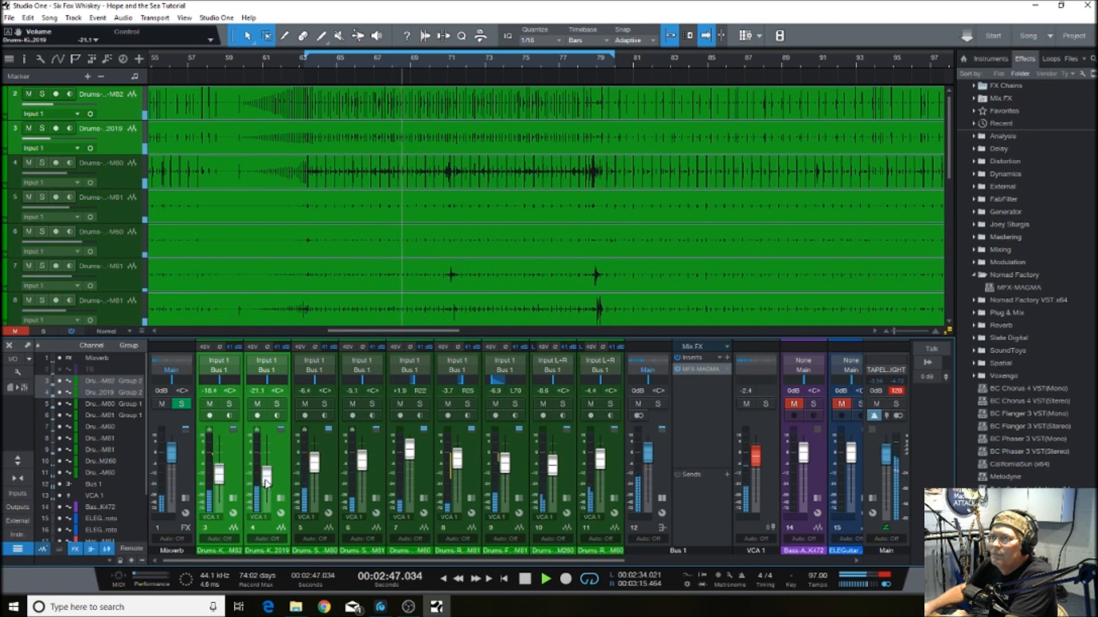
{"action": "left_click_drag", "start_coordinate": [266, 483], "coordinate": [266, 482]}
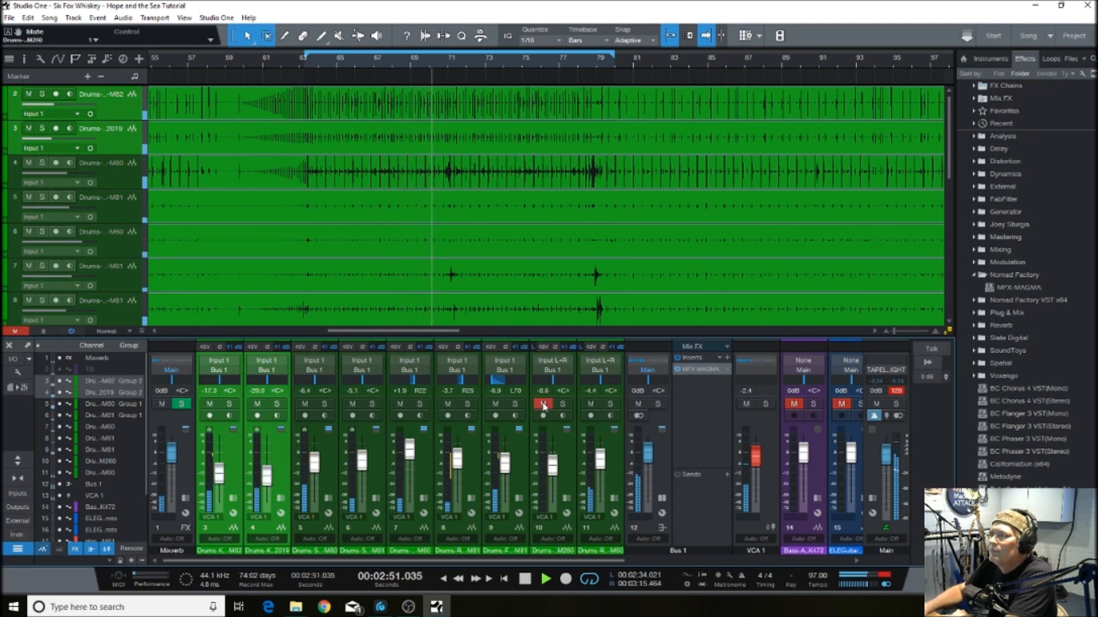
Lower the fader of the M260 drum channel 10 to about -10.8 dB
{"action": "left_click_drag", "start_coordinate": [552, 464], "coordinate": [554, 472]}
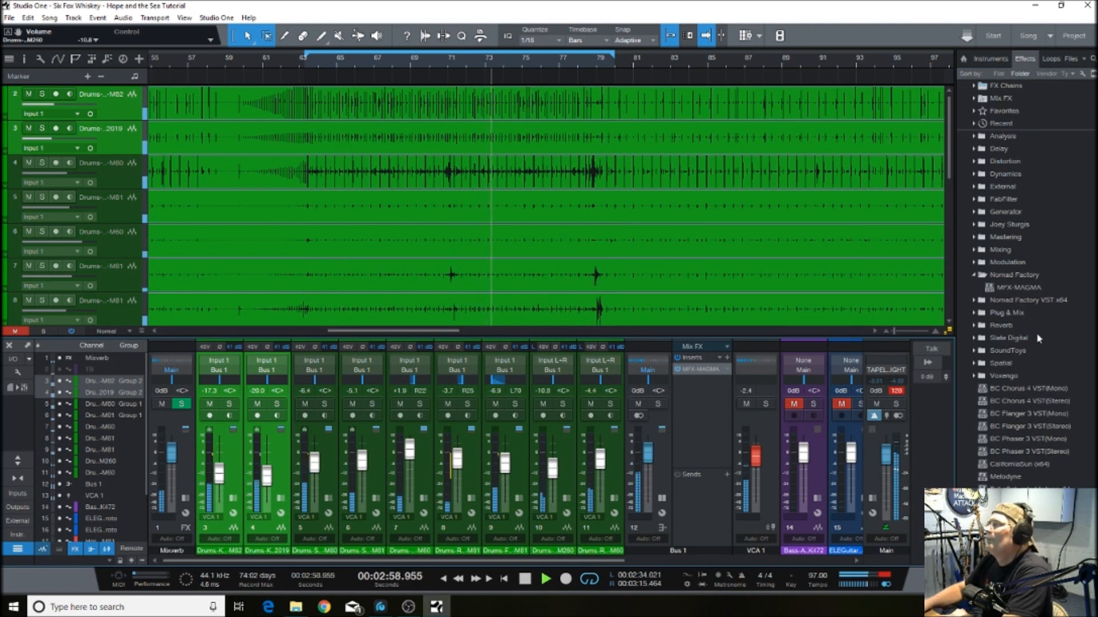
Insert Pro EQ after MFX-MAGMA on Bus 1, check its Third Octave spectrum, and close the plug-in window
{"action": "left_click", "coordinate": [974, 276]}
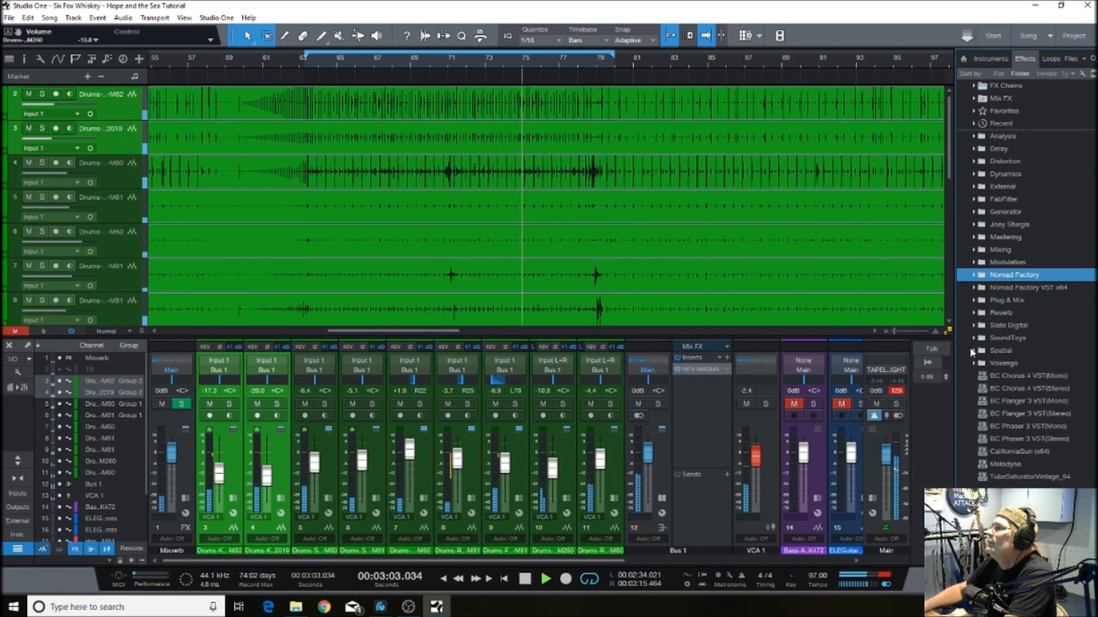
{"action": "left_click", "coordinate": [977, 250]}
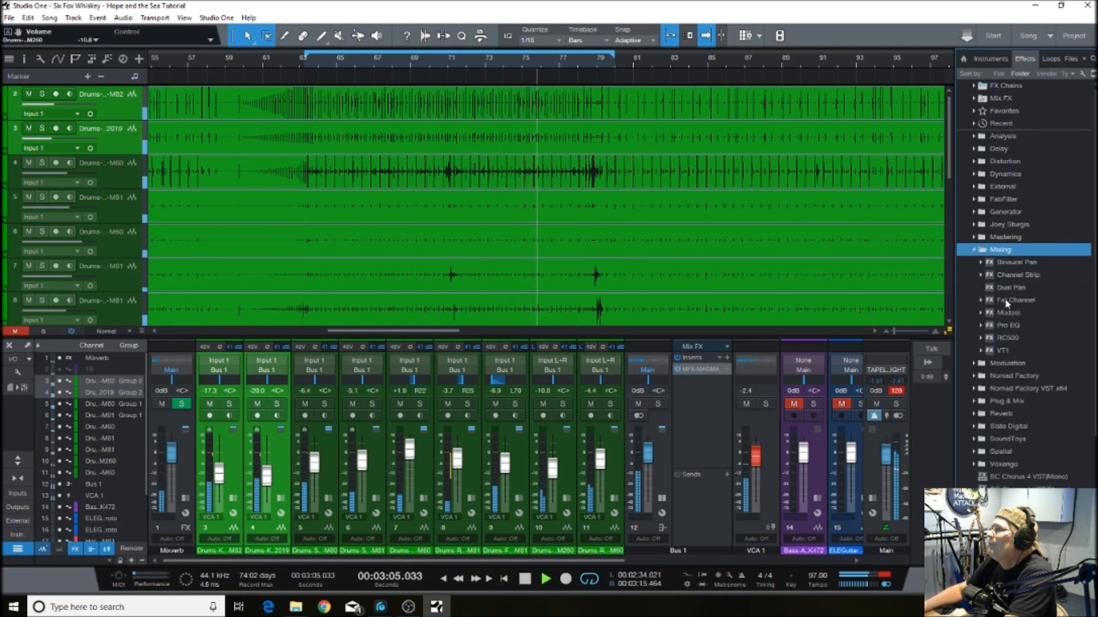
{"action": "left_click_drag", "start_coordinate": [1000, 329], "coordinate": [704, 399]}
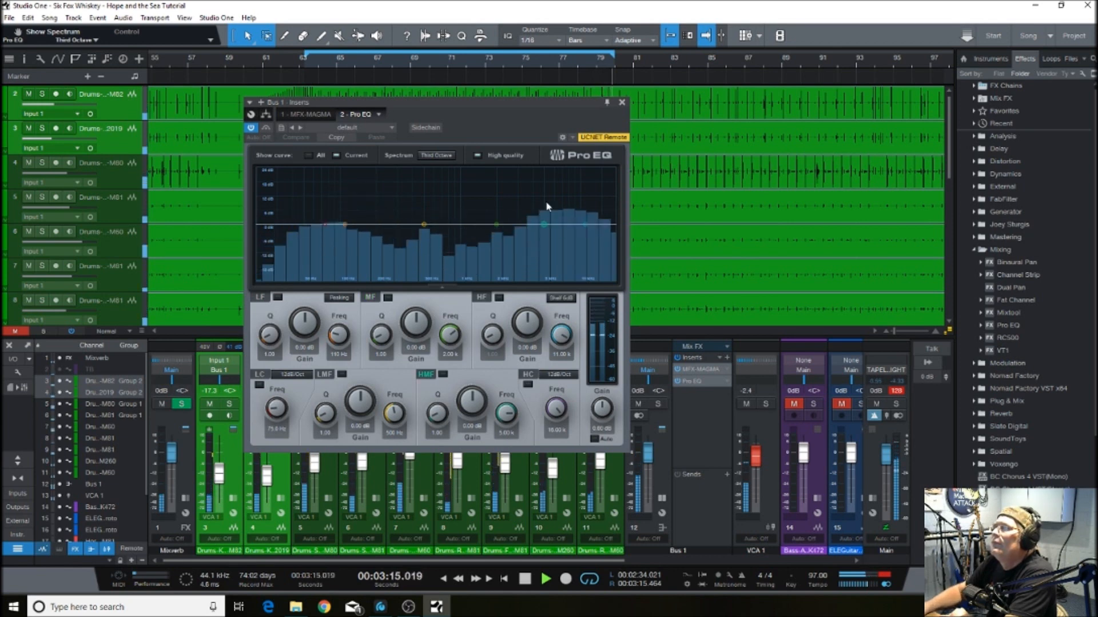
{"action": "left_click", "coordinate": [622, 104]}
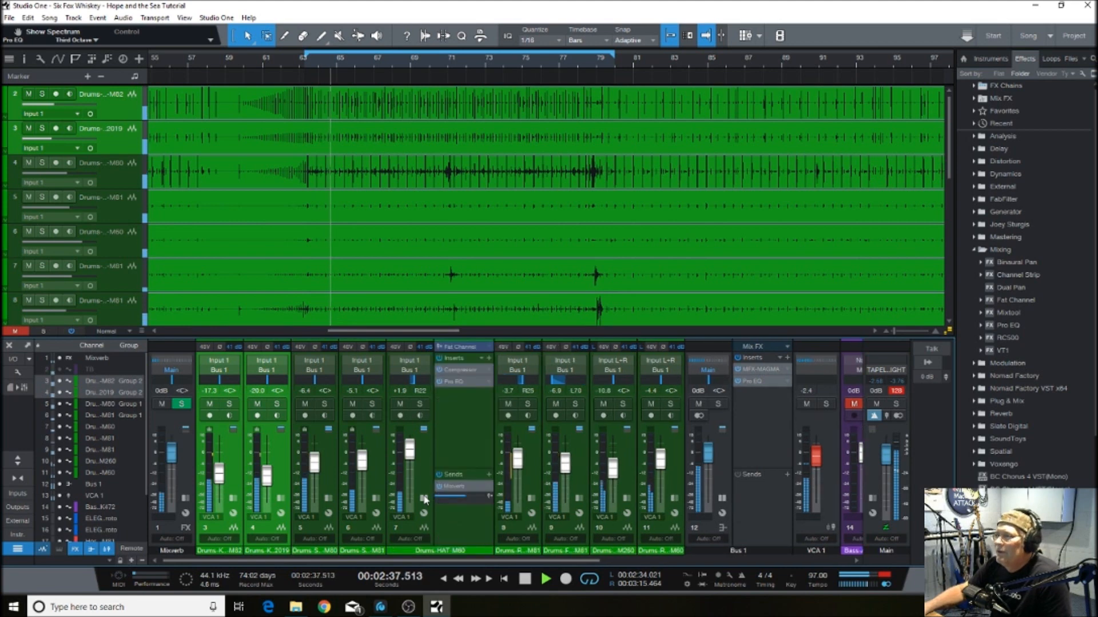
Select drum channels 8 and 9 and lower them together to about -6.8 dB and -10.0 dB while auditioning the hits near bar 79
{"action": "left_click", "coordinate": [472, 498]}
{"action": "left_click", "coordinate": [473, 498]}
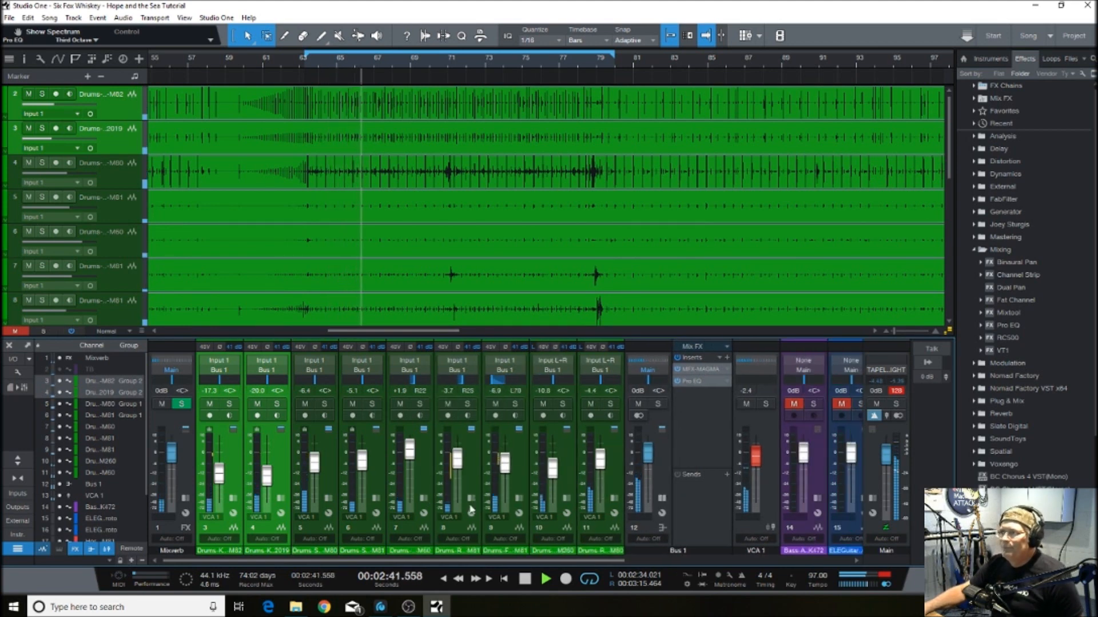
{"action": "left_click", "coordinate": [463, 529]}
{"action": "left_click", "coordinate": [500, 503], "text": "shift"}
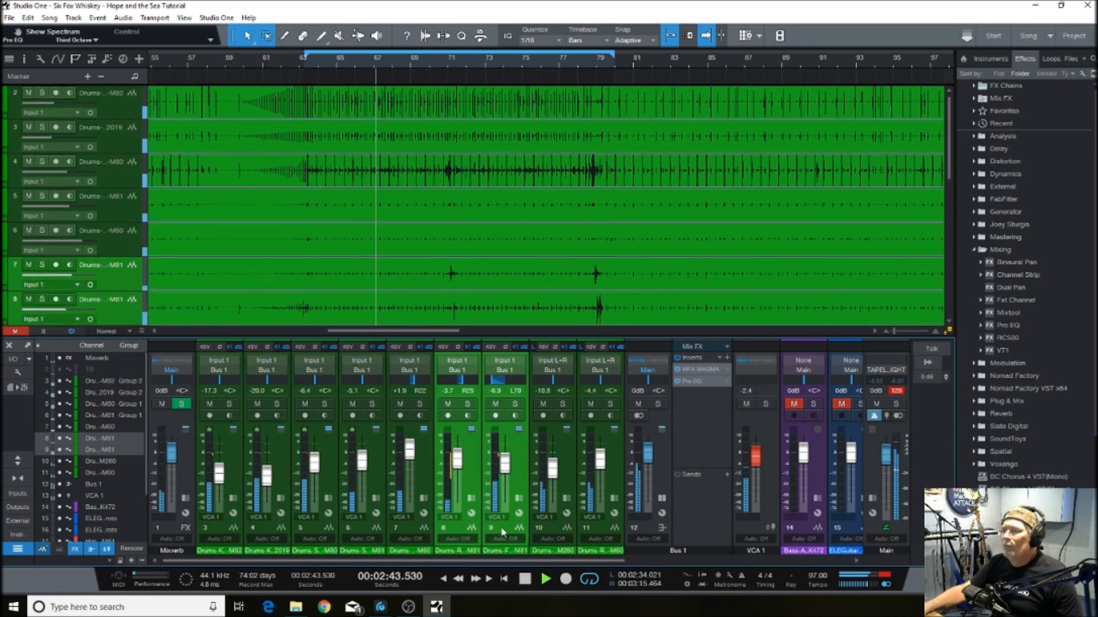
{"action": "left_click", "coordinate": [585, 63]}
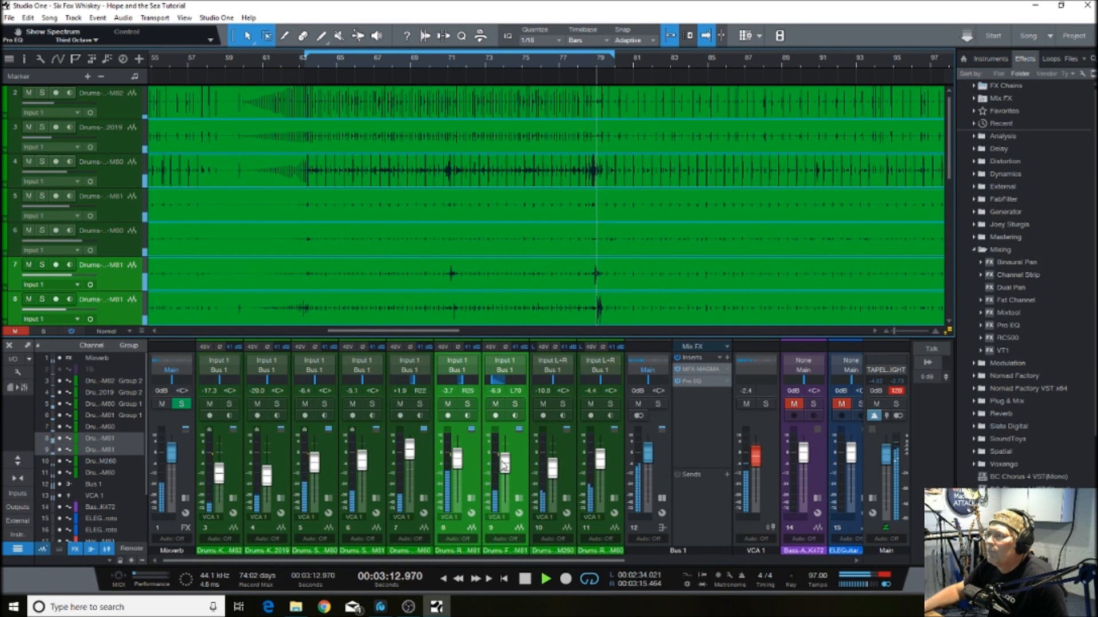
{"action": "left_click_drag", "start_coordinate": [506, 463], "coordinate": [505, 467]}
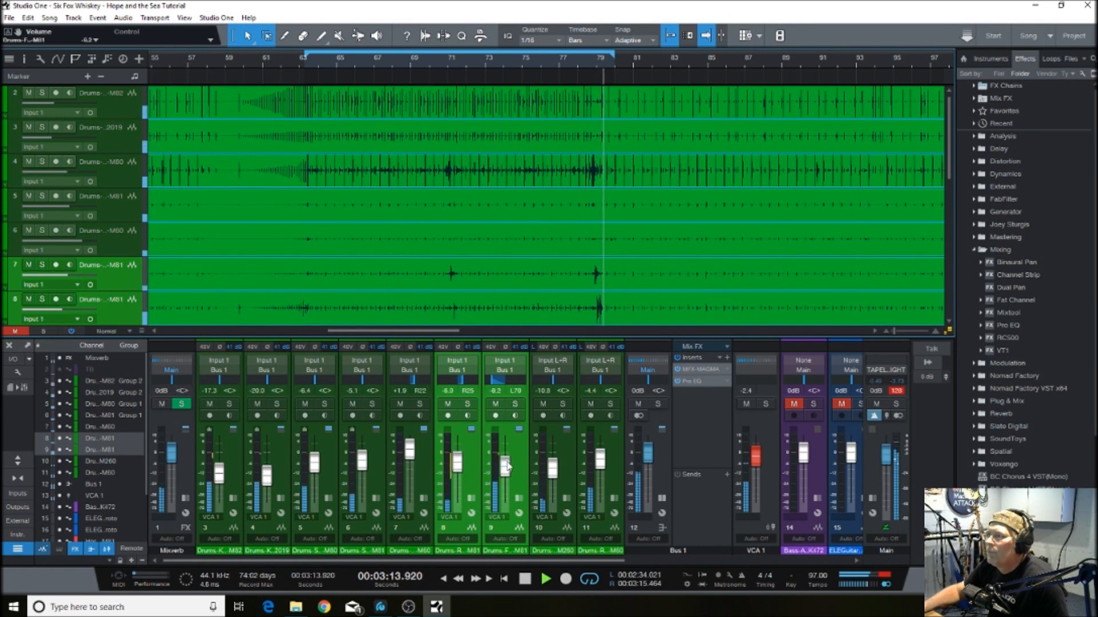
{"action": "left_click", "coordinate": [587, 64]}
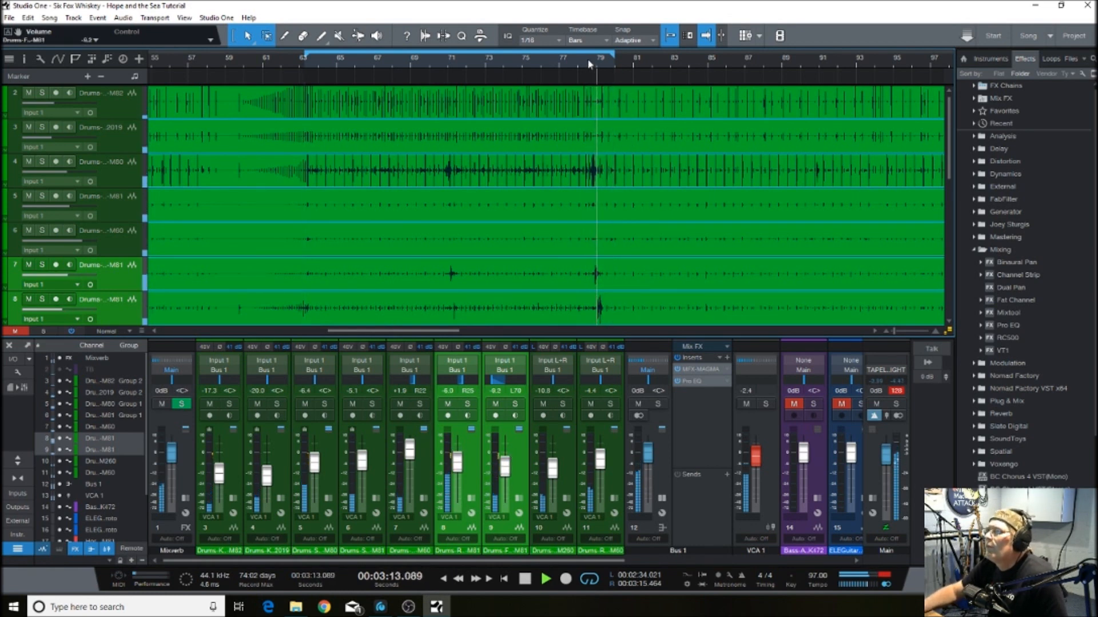
{"action": "left_click_drag", "start_coordinate": [506, 467], "coordinate": [505, 468]}
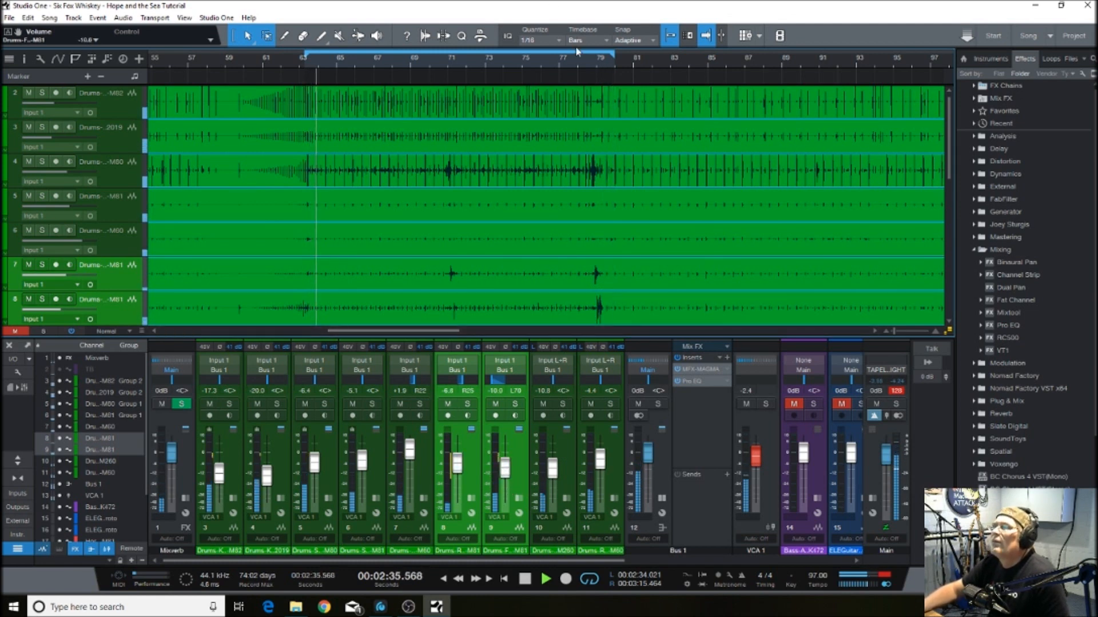
{"action": "left_click", "coordinate": [584, 58]}
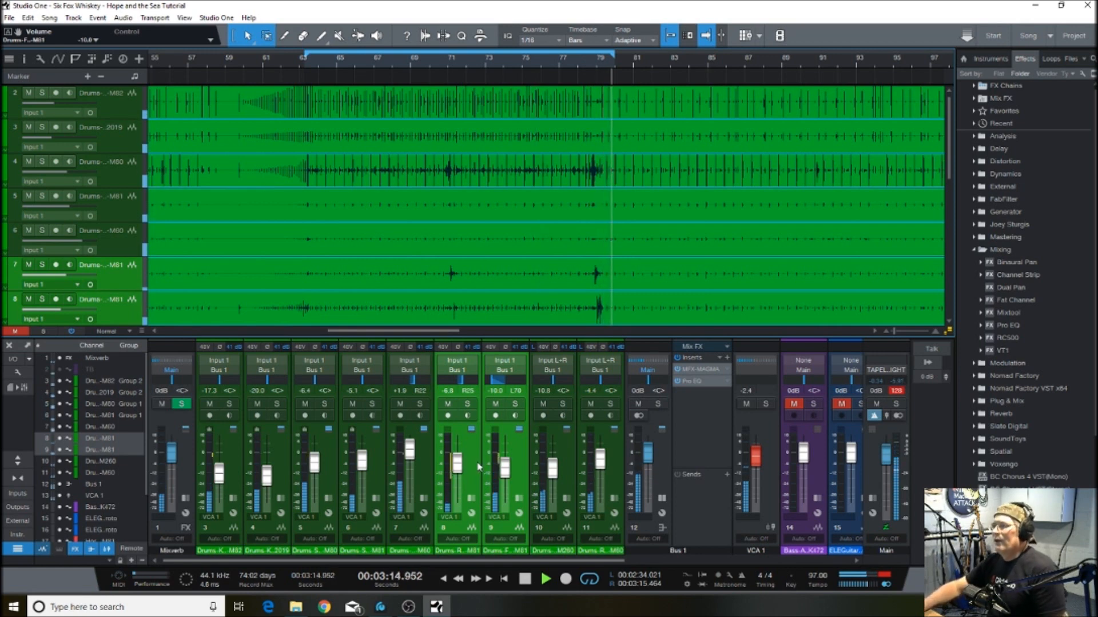
Reopen MFX-MAGMA on Bus 1, adjust ClariTone's Clarity slightly while playing the drums, and close the plug-in and insert view
{"action": "left_click", "coordinate": [523, 580]}
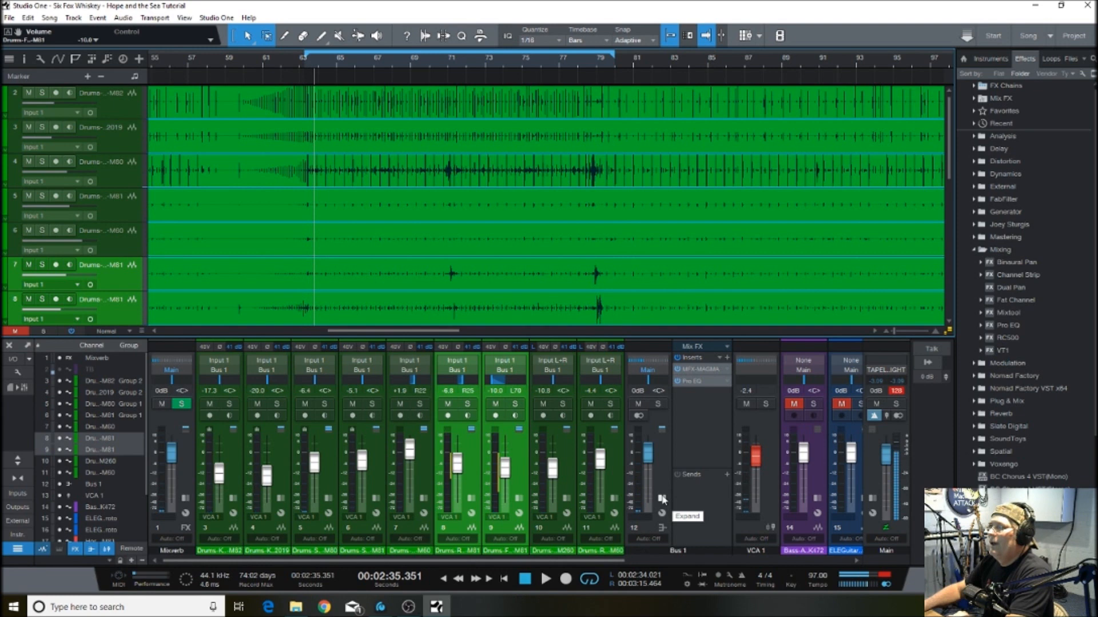
{"action": "left_click", "coordinate": [662, 499]}
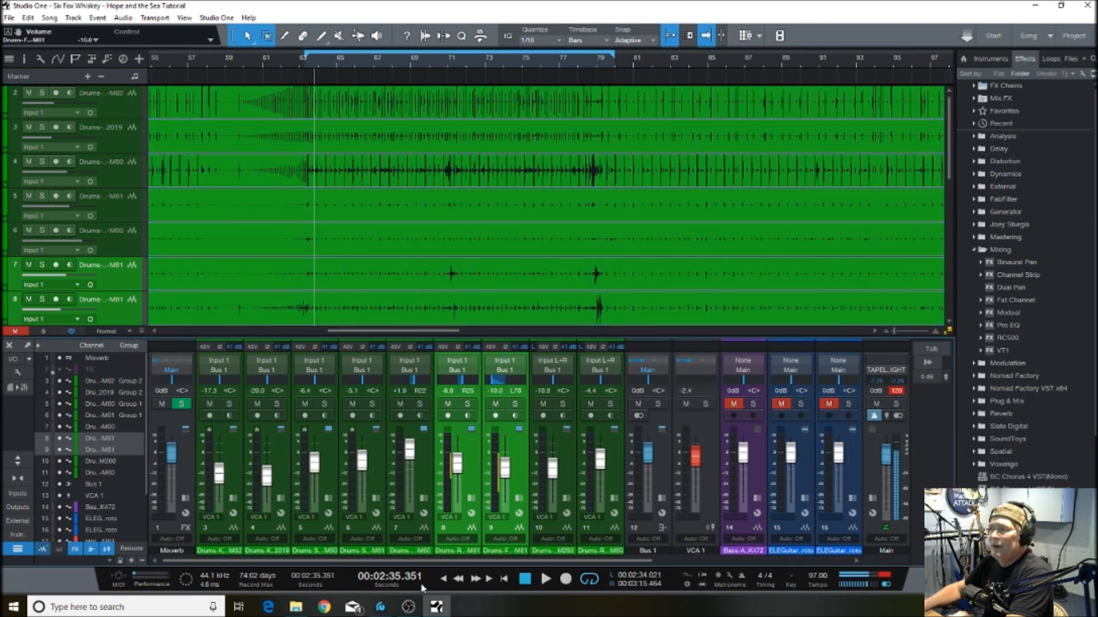
{"action": "left_click_drag", "start_coordinate": [413, 564], "coordinate": [499, 563]}
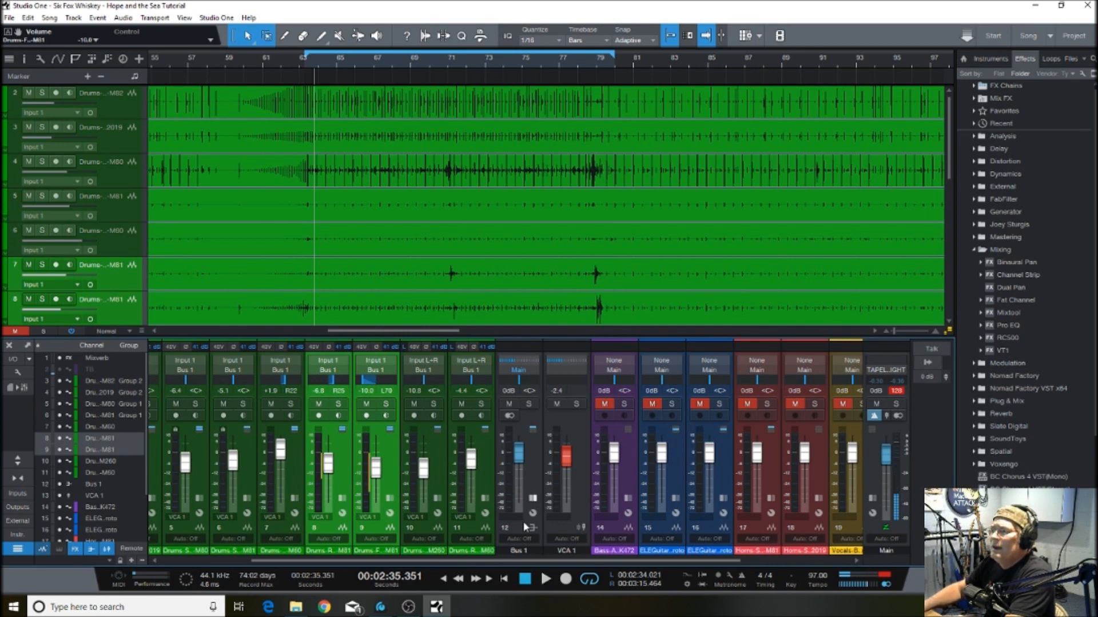
{"action": "left_click", "coordinate": [532, 499]}
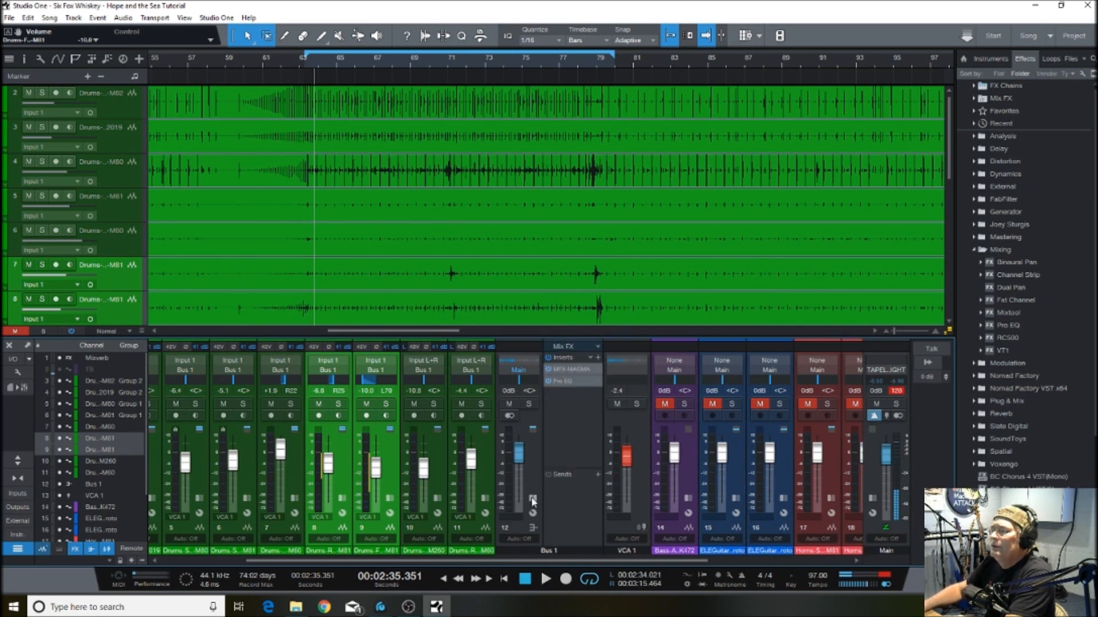
{"action": "left_click", "coordinate": [566, 370]}
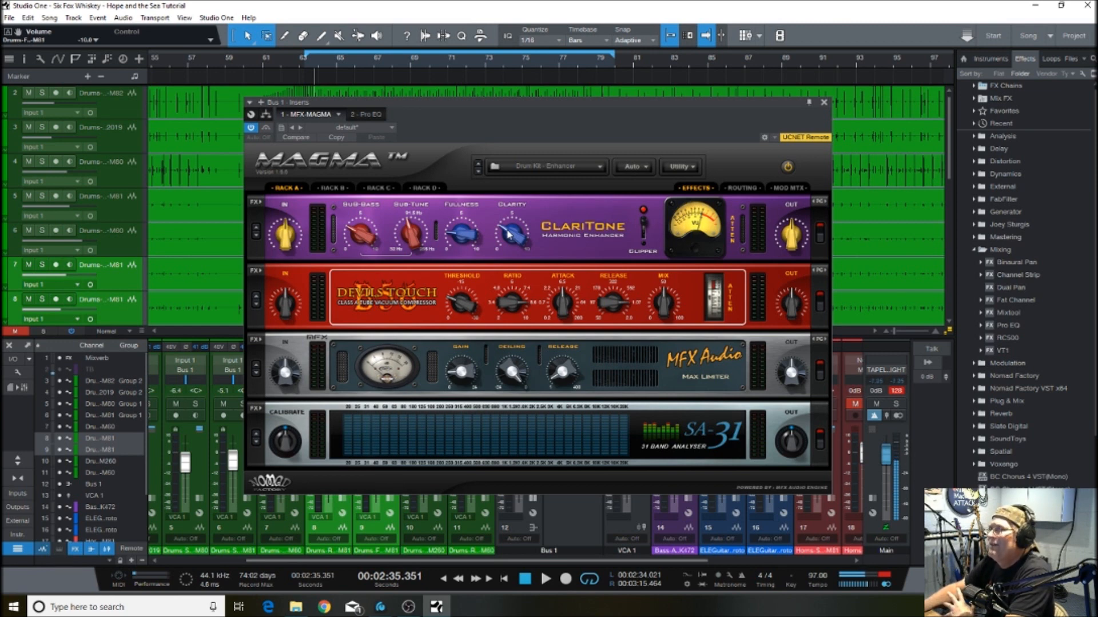
{"action": "left_click", "coordinate": [546, 579]}
{"action": "left_click_drag", "start_coordinate": [504, 231], "coordinate": [502, 242]}
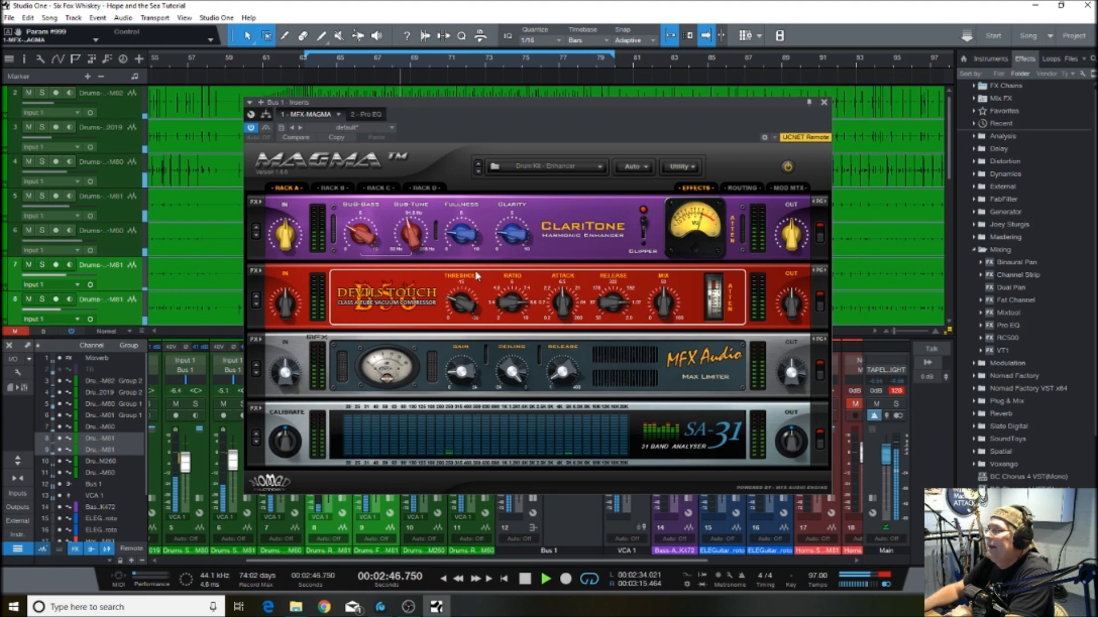
{"action": "left_click", "coordinate": [545, 579]}
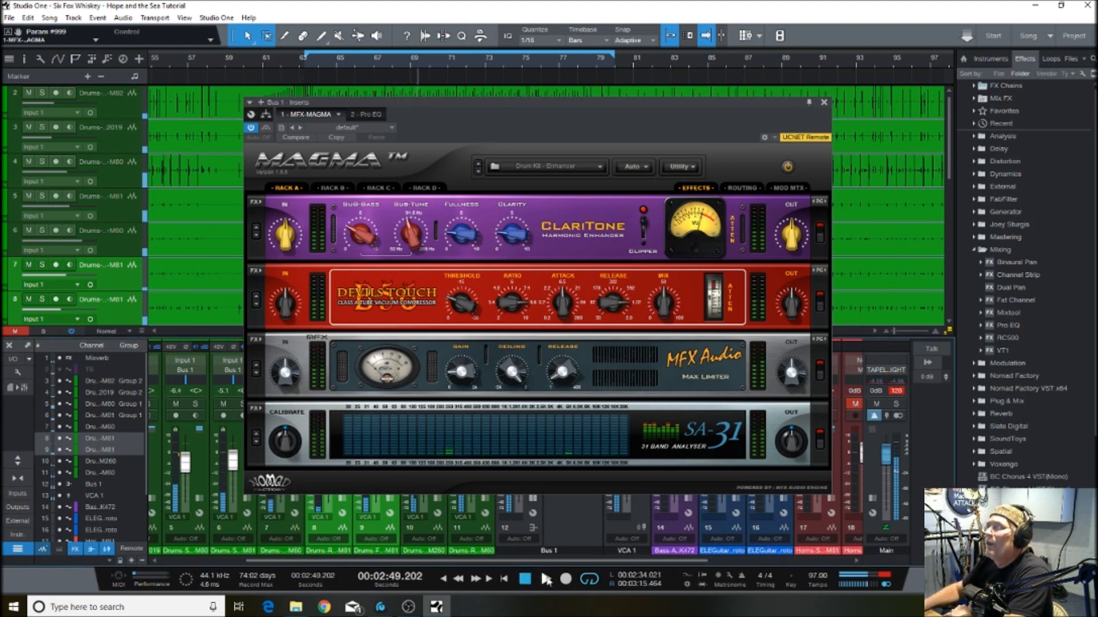
{"action": "left_click", "coordinate": [824, 103]}
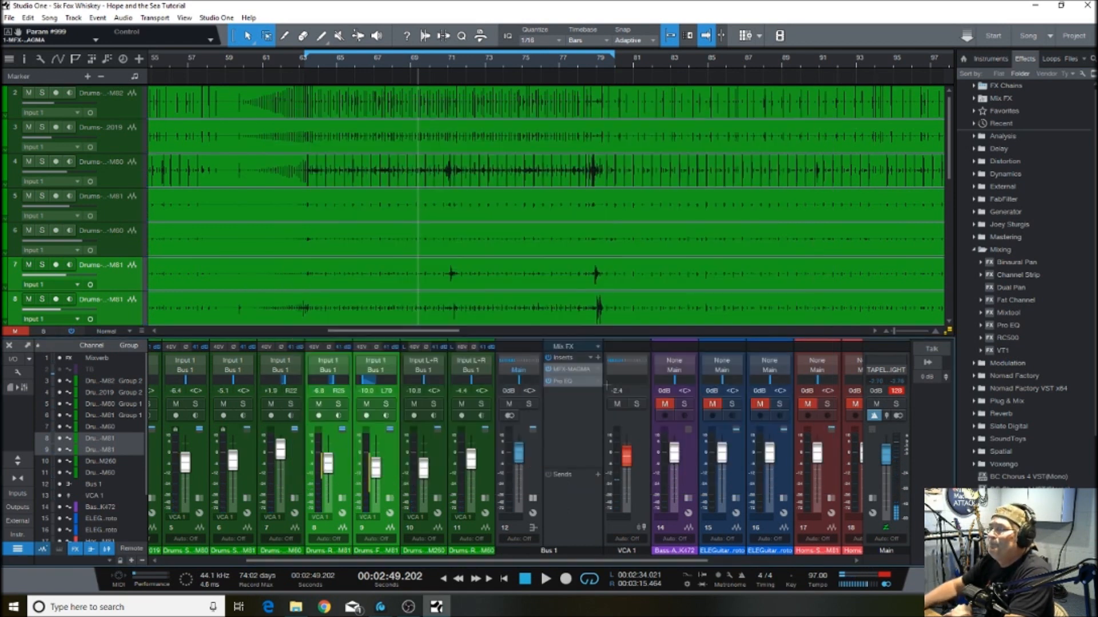
{"action": "left_click", "coordinate": [534, 498]}
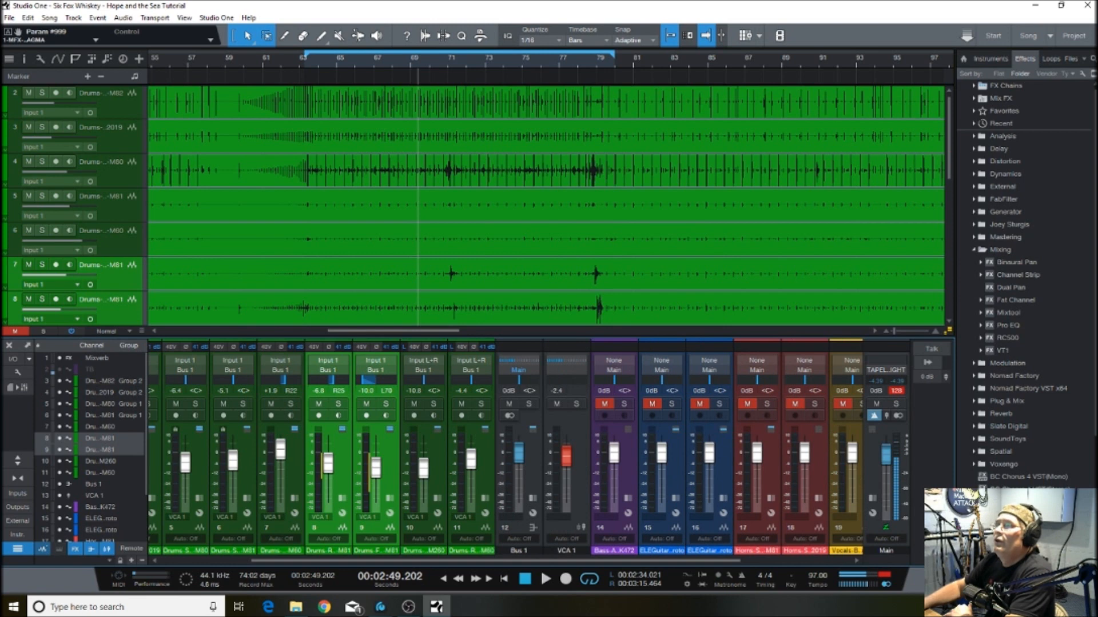
Lower the VCA 1 fader to about -3.8 dB while auditioning the drums
{"action": "left_click", "coordinate": [546, 579]}
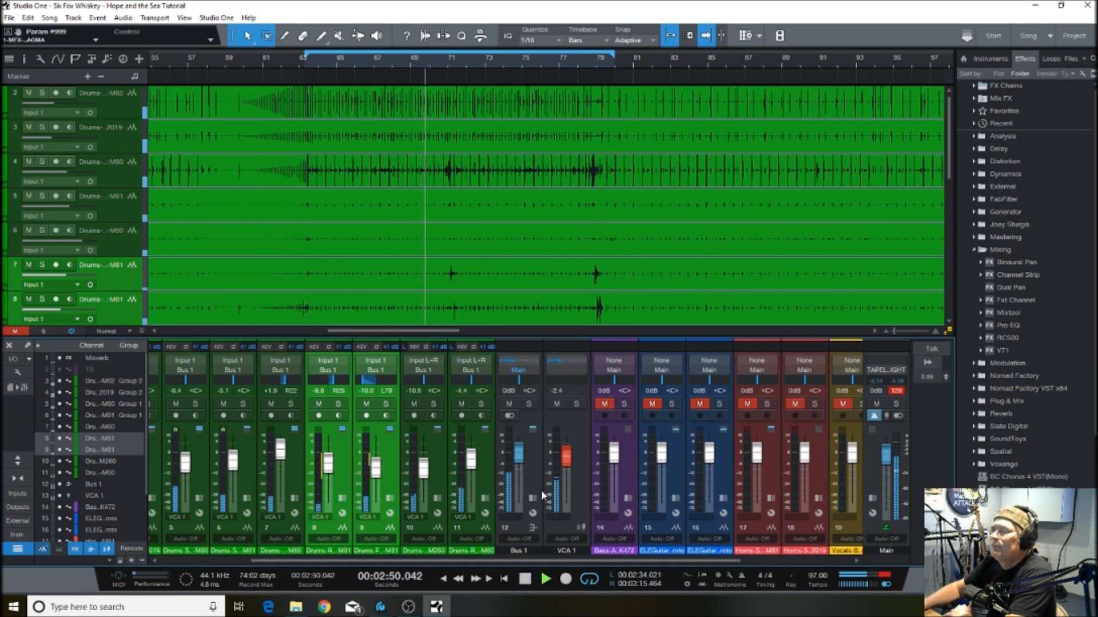
{"action": "left_click_drag", "start_coordinate": [565, 455], "coordinate": [565, 463]}
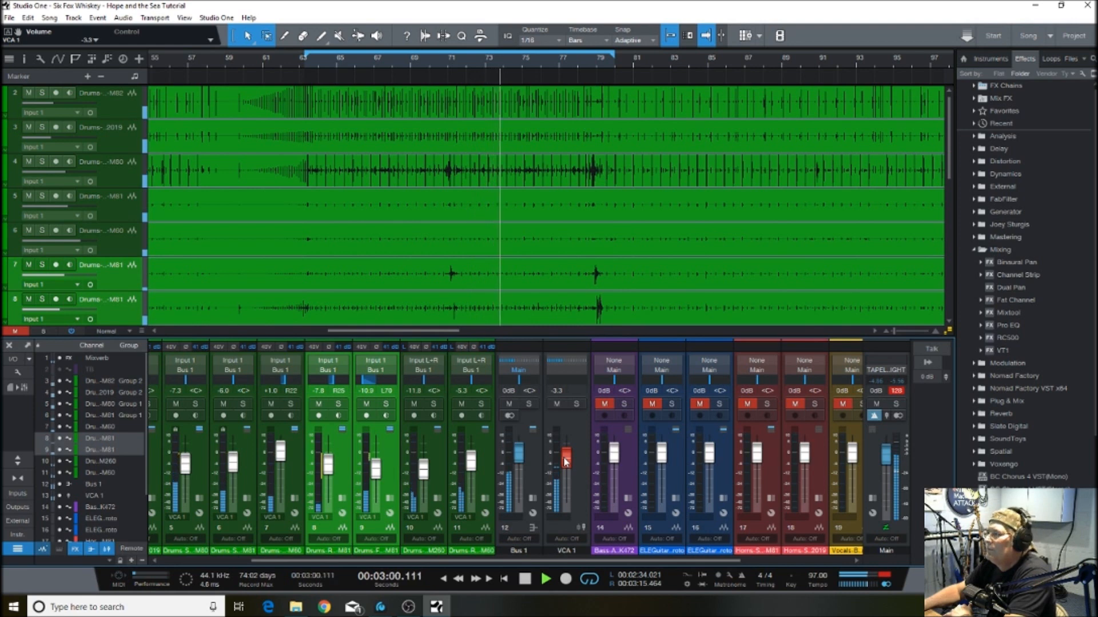
{"action": "left_click_drag", "start_coordinate": [564, 458], "coordinate": [564, 458]}
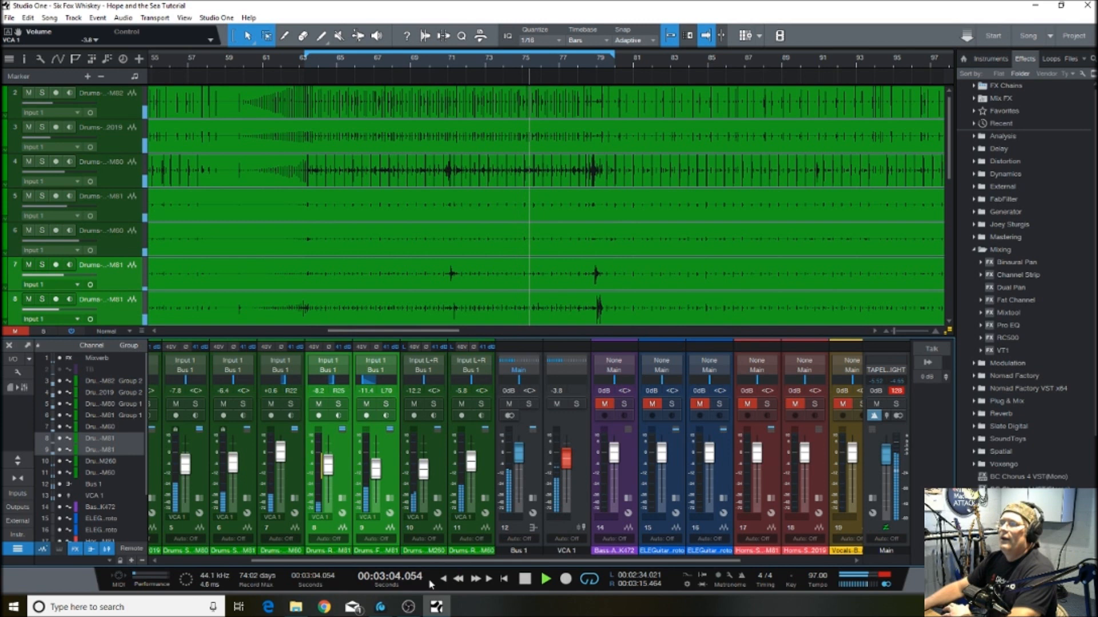
{"action": "left_click", "coordinate": [523, 579]}
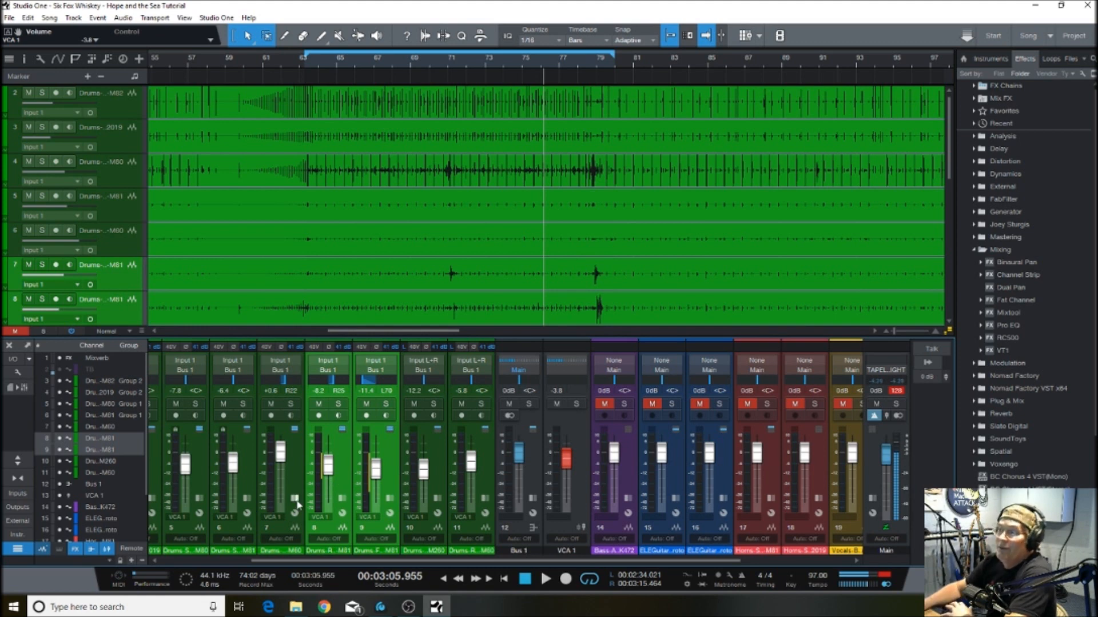
Solo the bass amp channel 14, expand its insert and send section, and play it back
{"action": "left_click_drag", "start_coordinate": [540, 561], "coordinate": [583, 554]}
{"action": "left_click", "coordinate": [476, 528]}
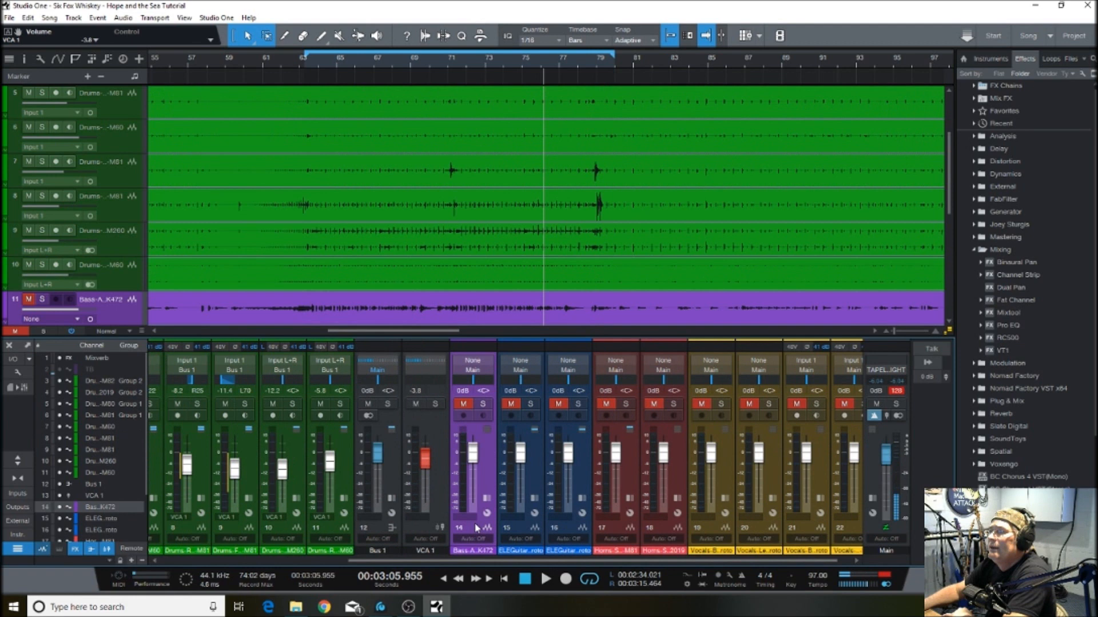
{"action": "left_click", "coordinate": [483, 405]}
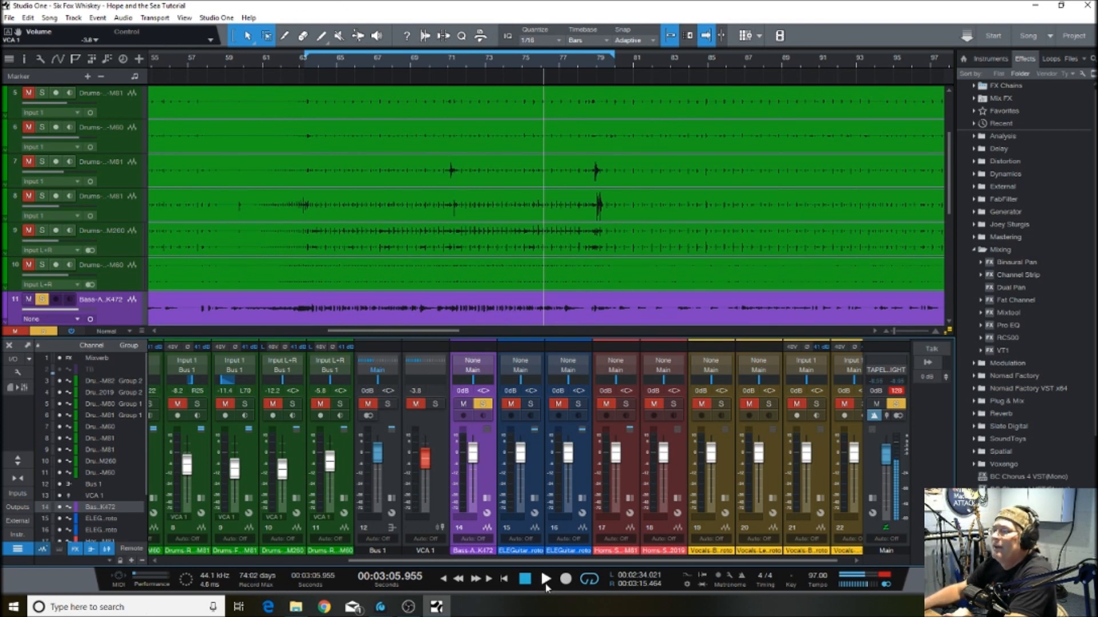
{"action": "left_click", "coordinate": [487, 498]}
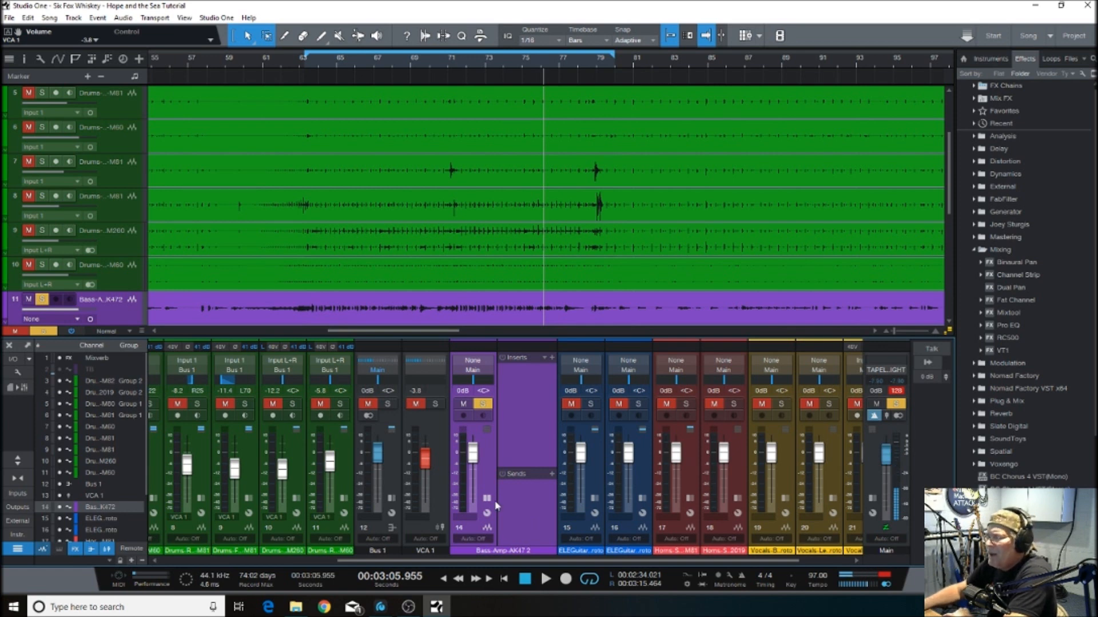
{"action": "left_click", "coordinate": [546, 579]}
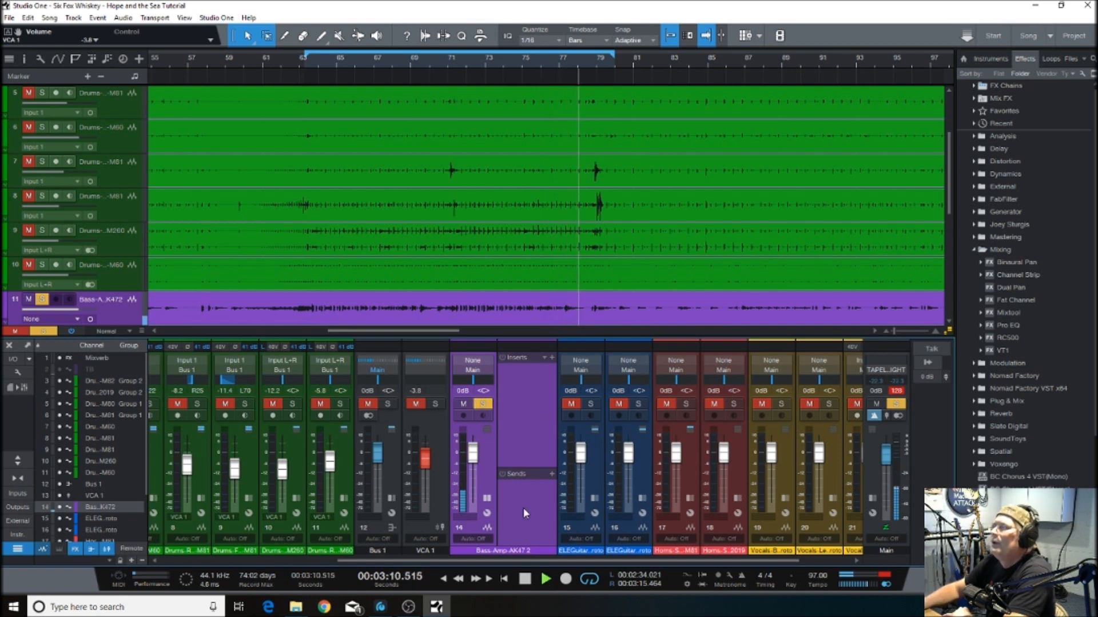
Load the Funk Bass FX chain from the Guitar presets onto the bass amp channel
{"action": "left_click", "coordinate": [544, 359]}
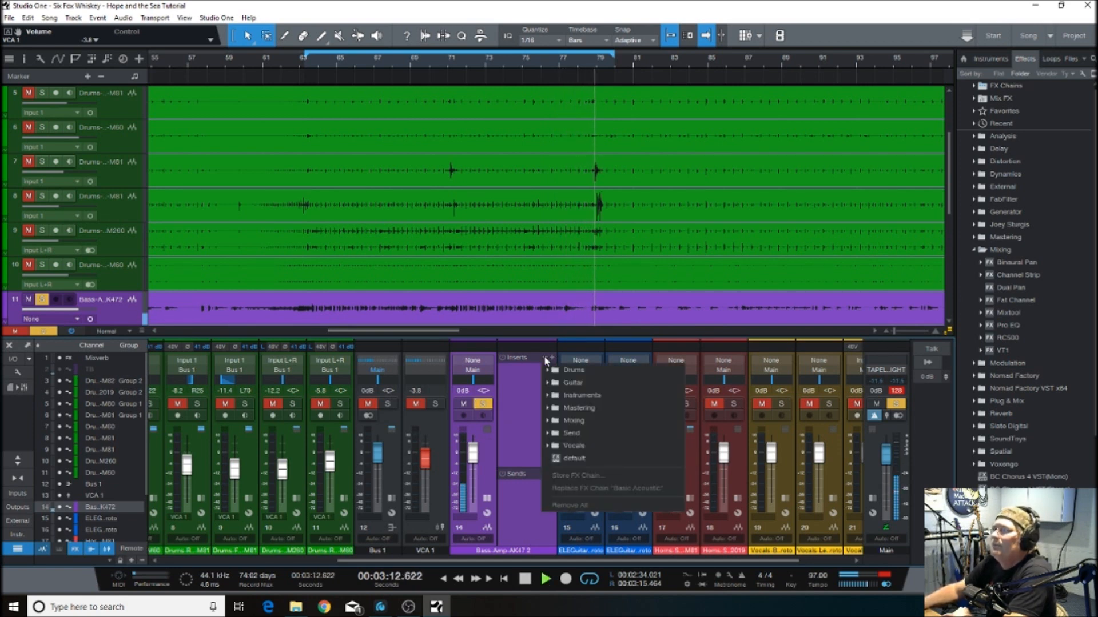
{"action": "left_click", "coordinate": [577, 408]}
{"action": "left_click", "coordinate": [573, 250]}
{"action": "left_click", "coordinate": [574, 250]}
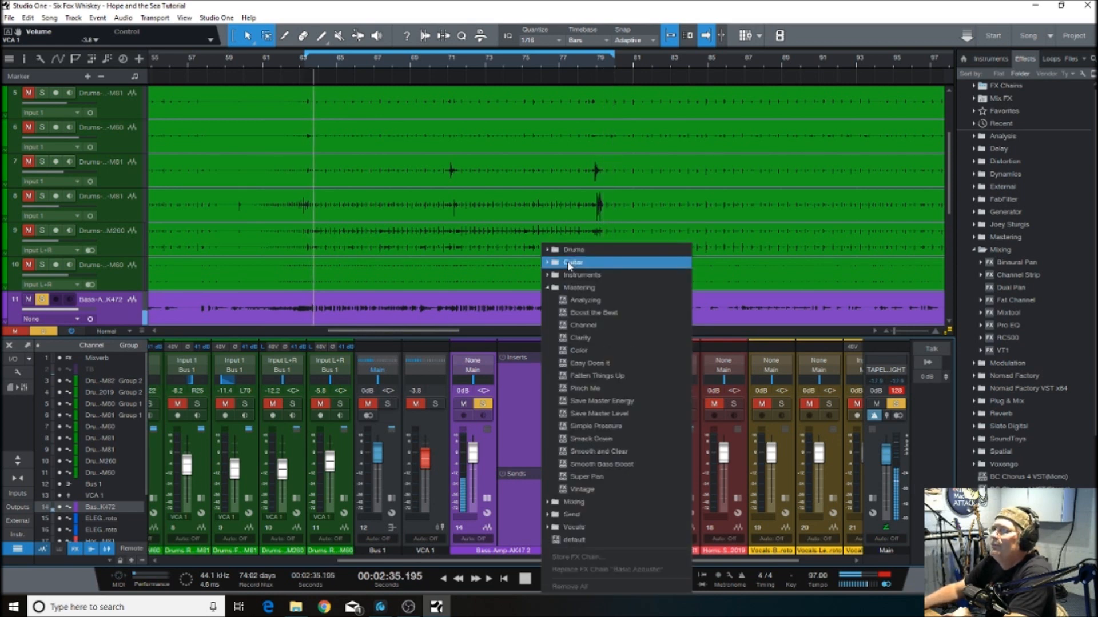
{"action": "left_click", "coordinate": [570, 263]}
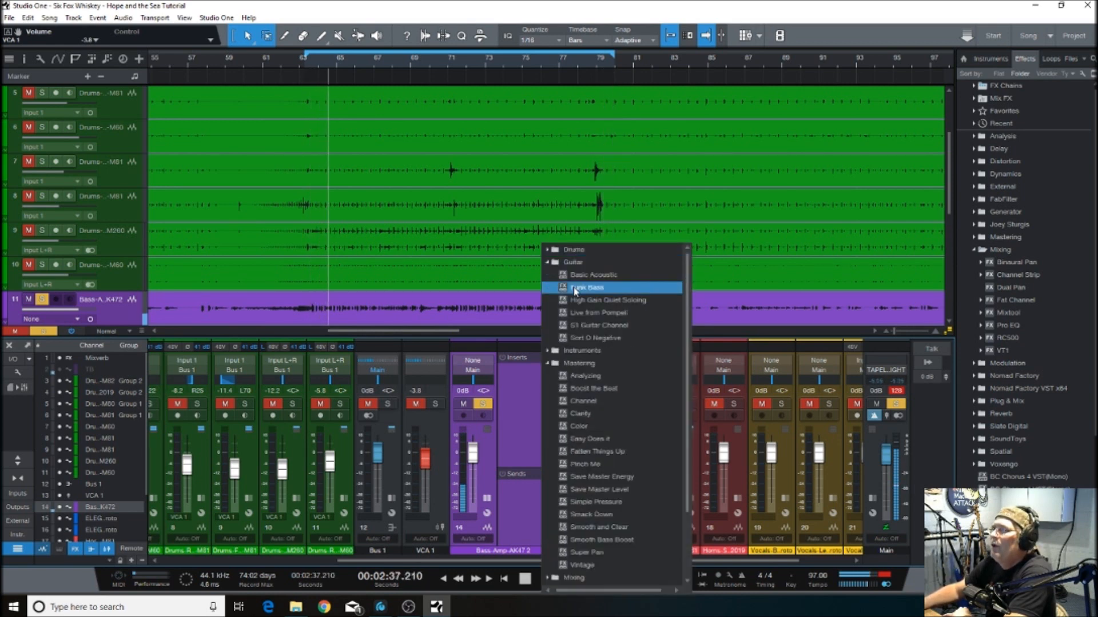
{"action": "left_click", "coordinate": [575, 288]}
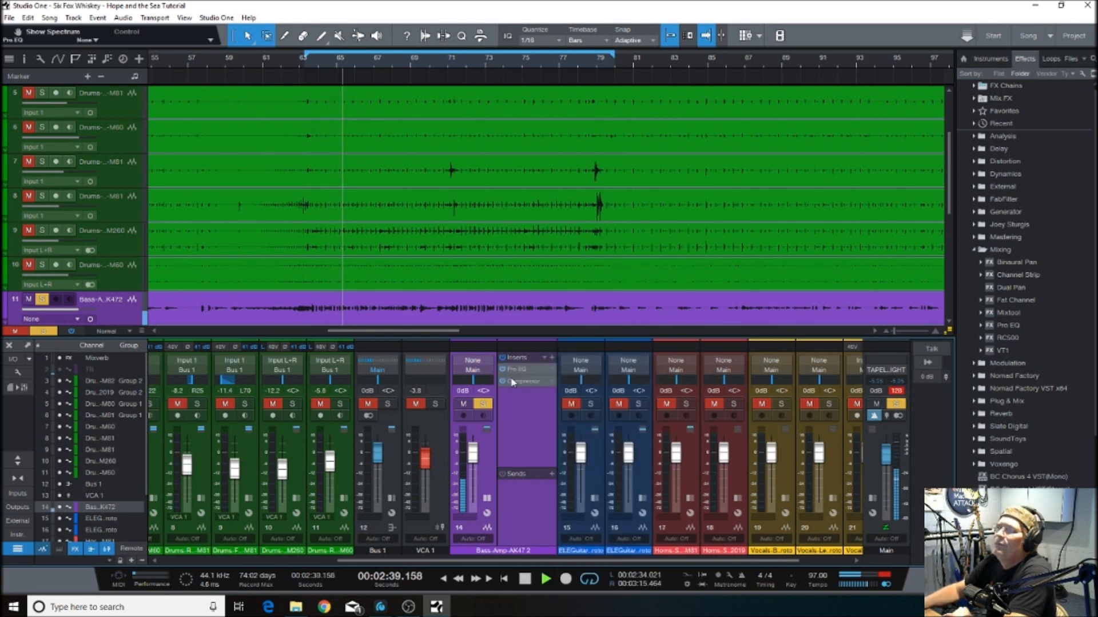
Open Pro EQ on the bass channel, set its spectrum display to Third Octave, and reposition the plug-in window
{"action": "left_click", "coordinate": [516, 370]}
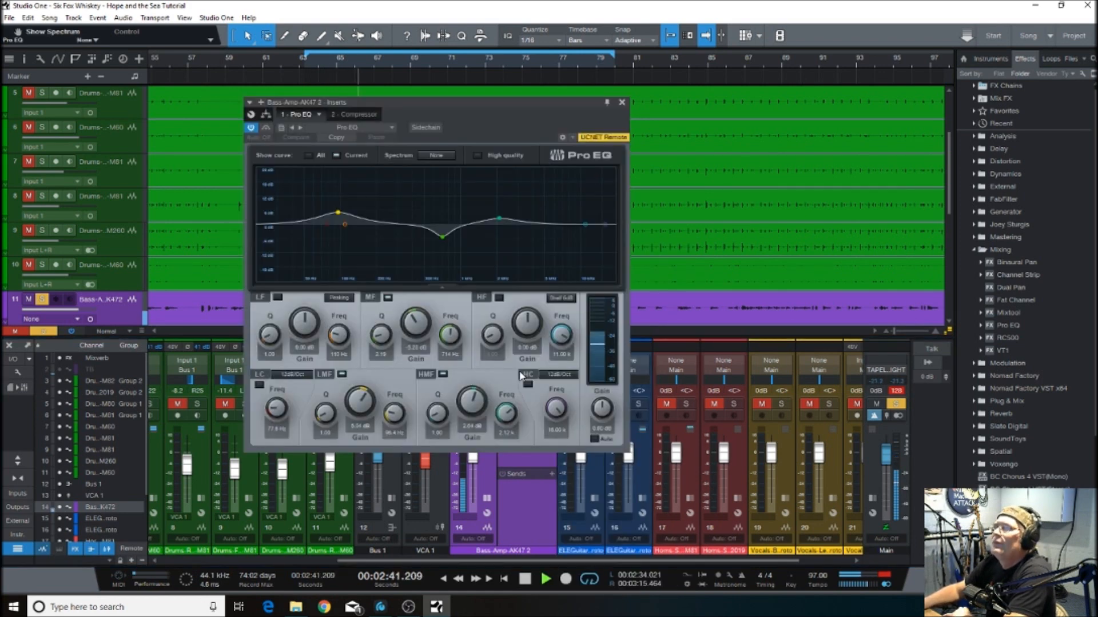
{"action": "left_click", "coordinate": [436, 155]}
{"action": "left_click", "coordinate": [433, 184]}
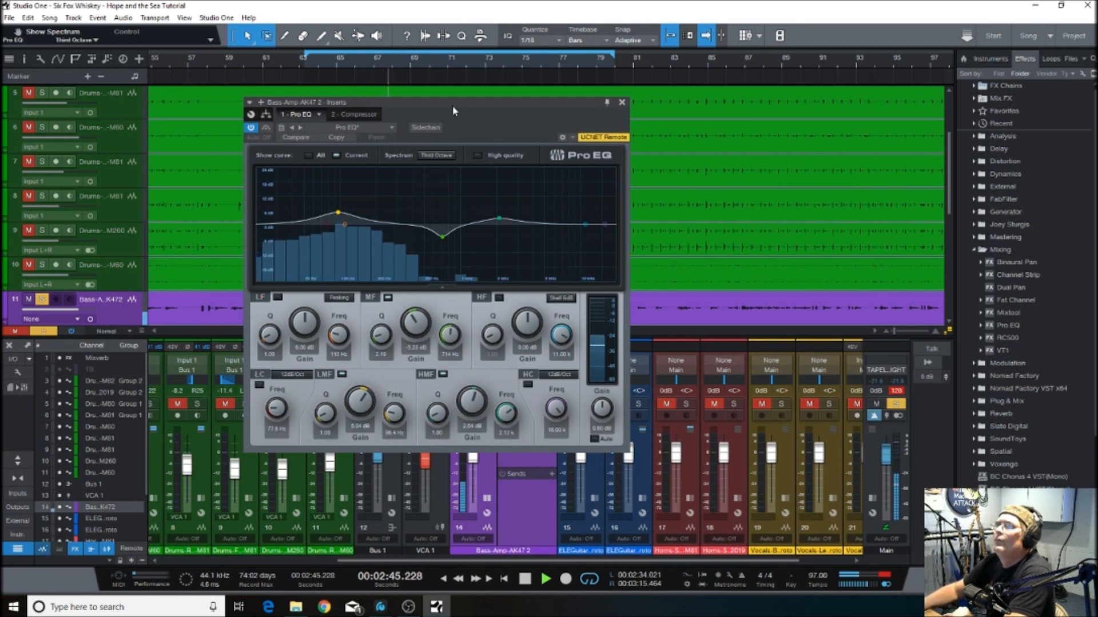
{"action": "left_click_drag", "start_coordinate": [451, 100], "coordinate": [553, 139]}
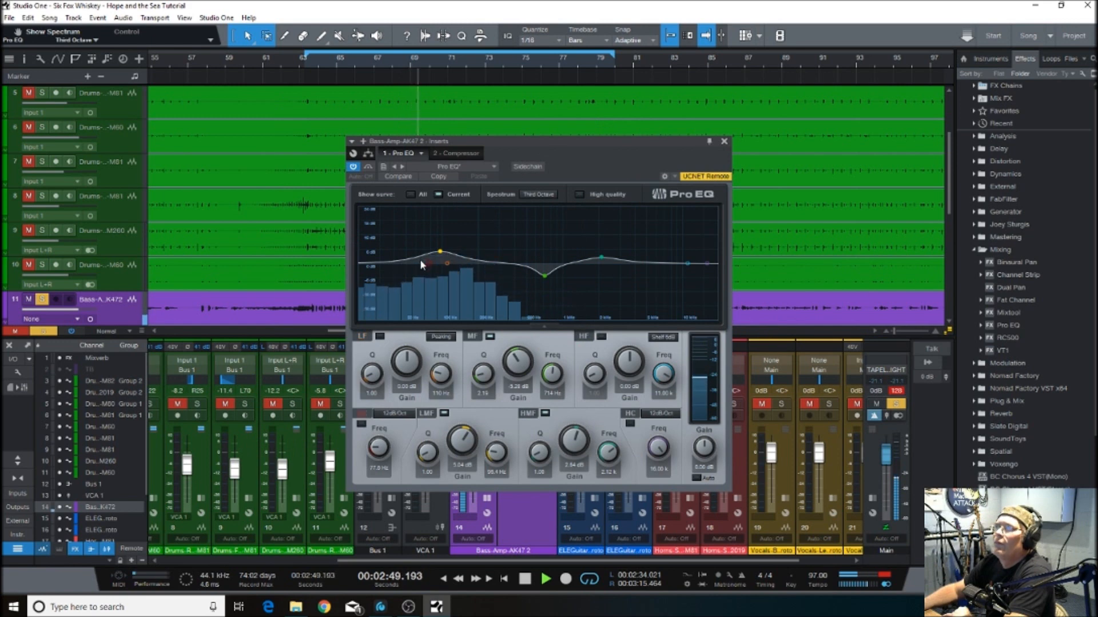
Apply a low cut at about 30 Hz, boost the HMF band about 17.2 dB near 3 kHz, then close the EQ and stop playback
{"action": "left_click_drag", "start_coordinate": [428, 263], "coordinate": [381, 280]}
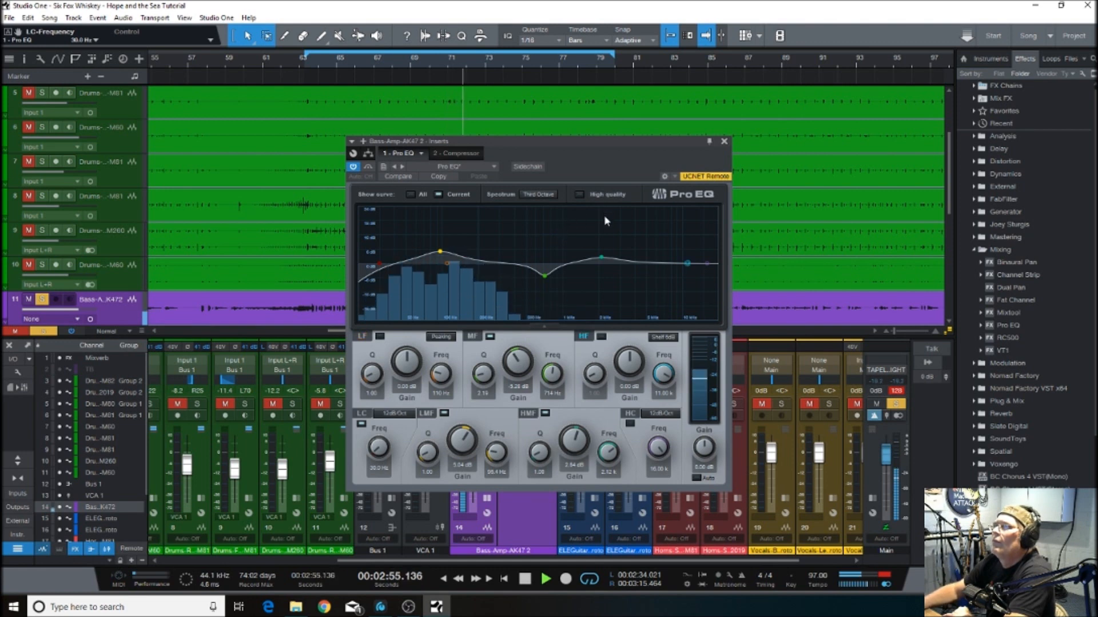
{"action": "left_click_drag", "start_coordinate": [601, 257], "coordinate": [621, 227]}
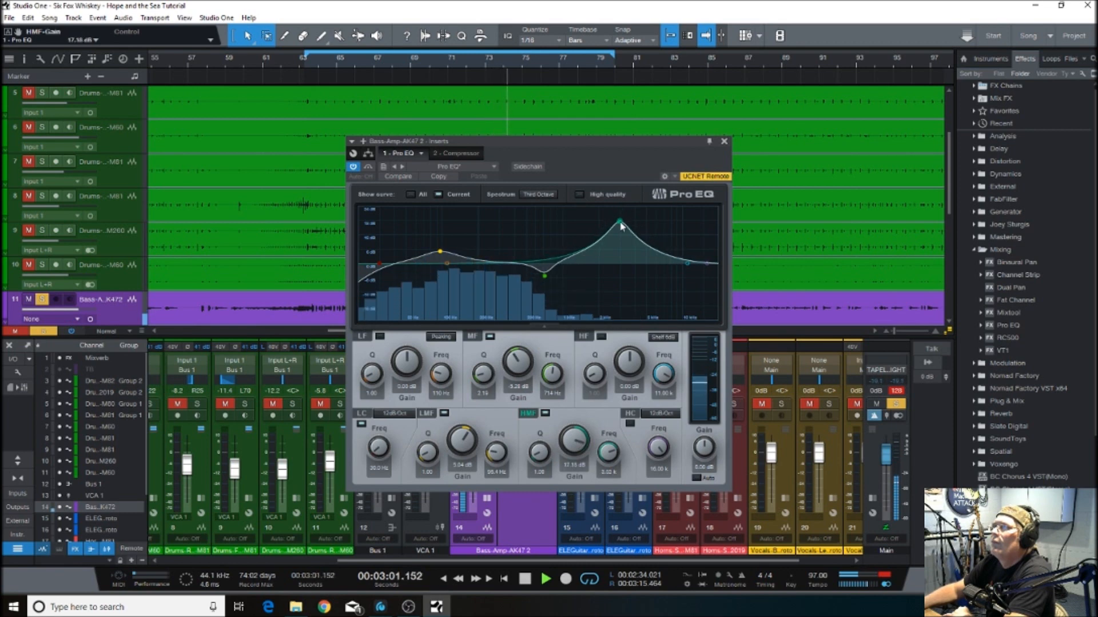
{"action": "left_click", "coordinate": [724, 141]}
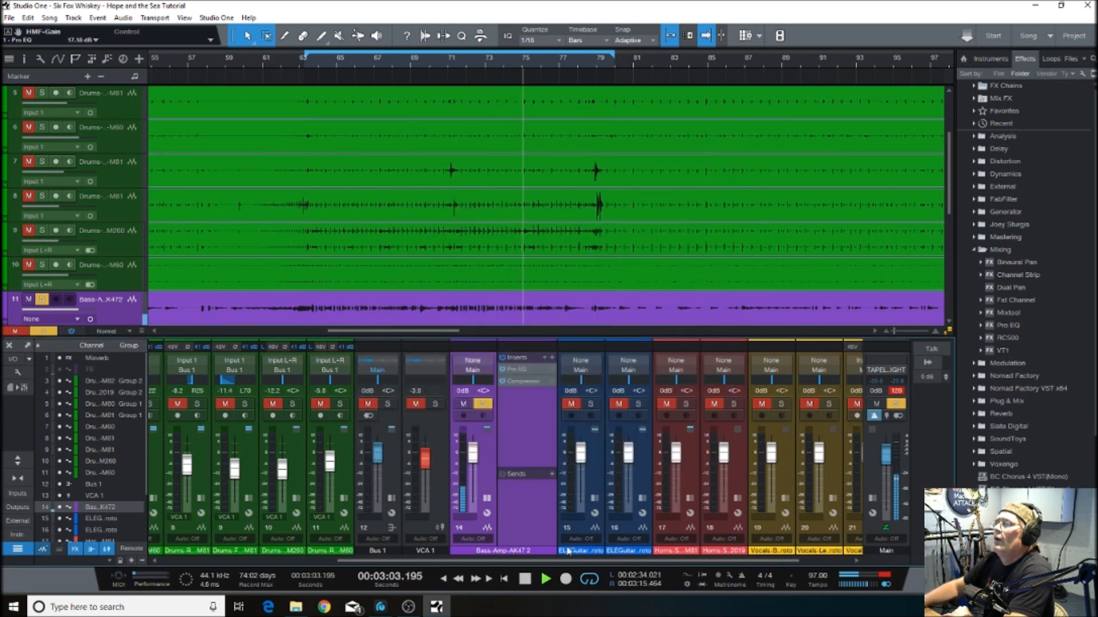
{"action": "key", "text": "space"}
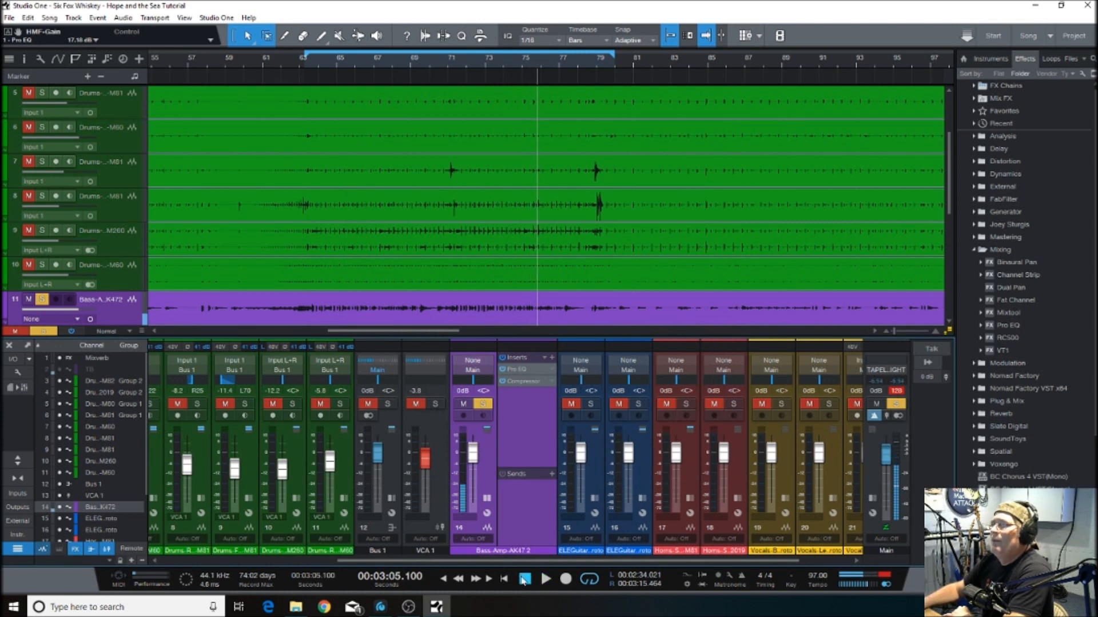
Audition the soloed bass in the later section of the song from about bar 161
{"action": "left_click_drag", "start_coordinate": [393, 331], "coordinate": [659, 349]}
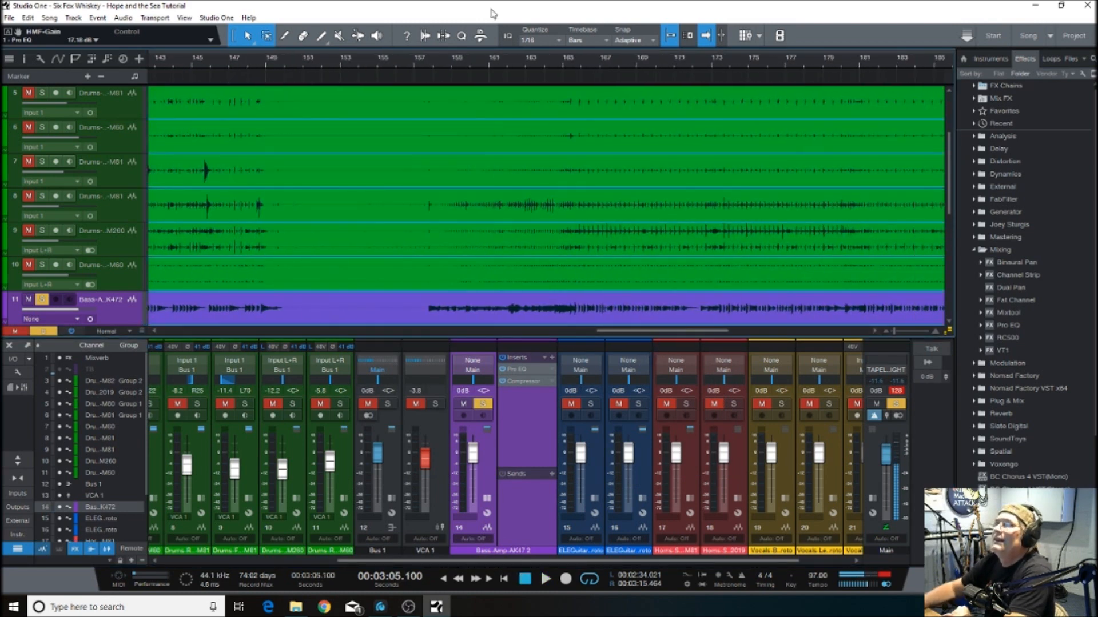
{"action": "left_click", "coordinate": [505, 63]}
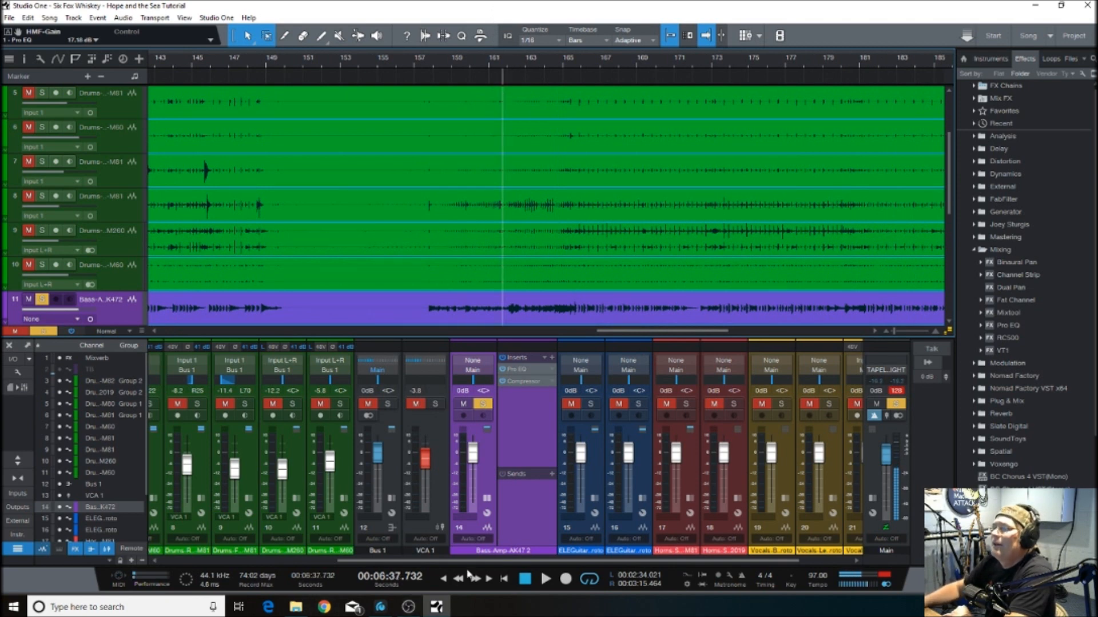
{"action": "left_click", "coordinate": [546, 580]}
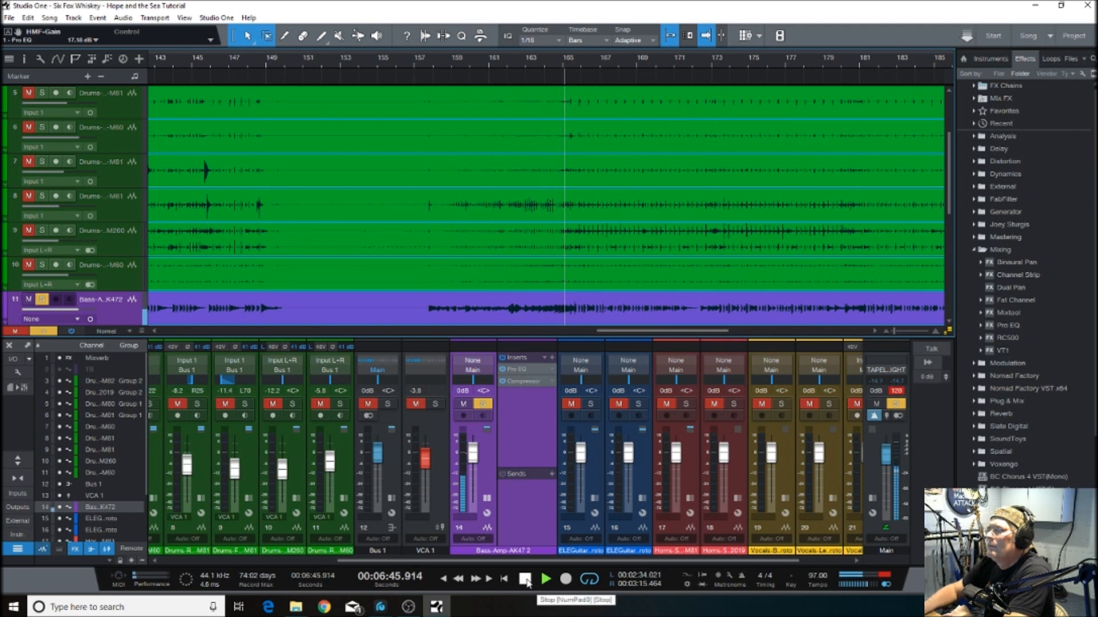
{"action": "left_click", "coordinate": [525, 580]}
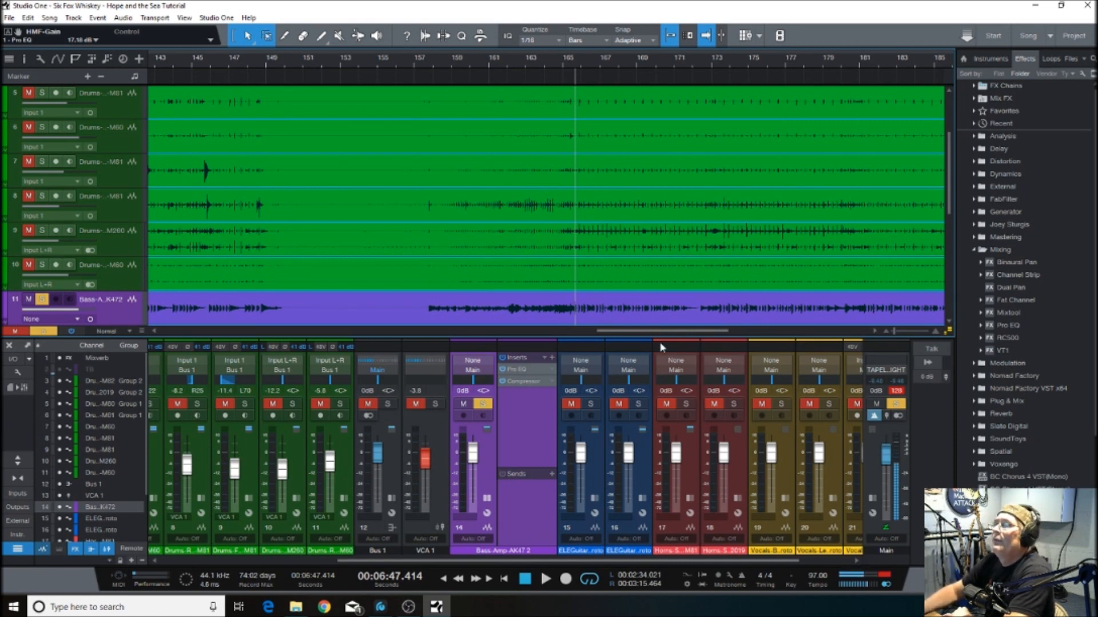
Return the playback position to the start of the loop range at about bar 63
{"action": "left_click_drag", "start_coordinate": [646, 330], "coordinate": [351, 330]}
{"action": "left_click", "coordinate": [465, 63]}
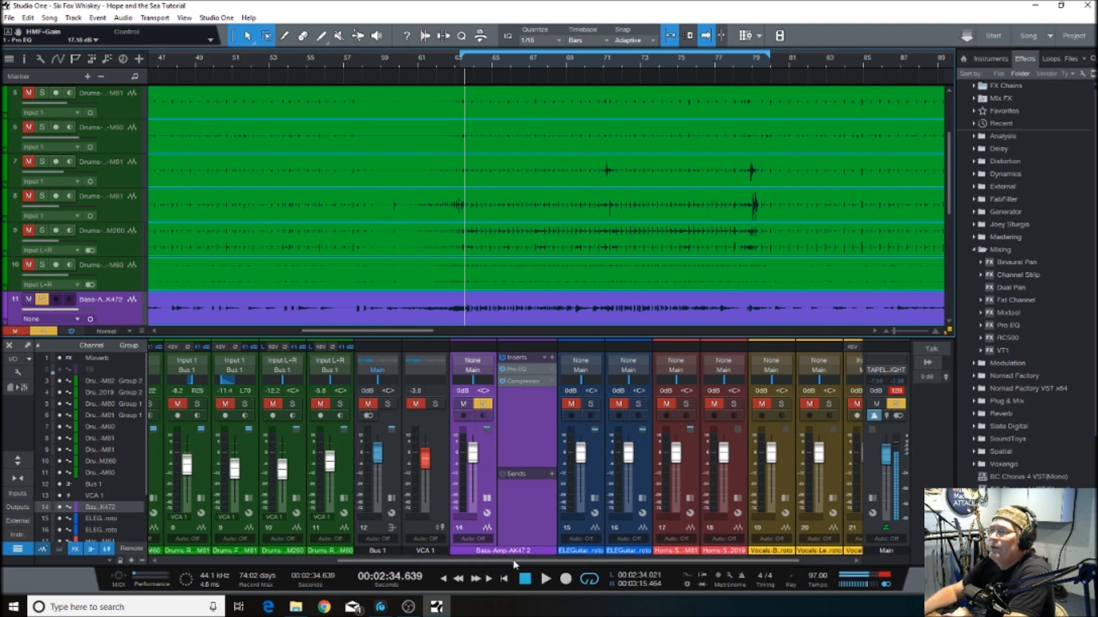
{"action": "left_click_drag", "start_coordinate": [500, 561], "coordinate": [347, 550]}
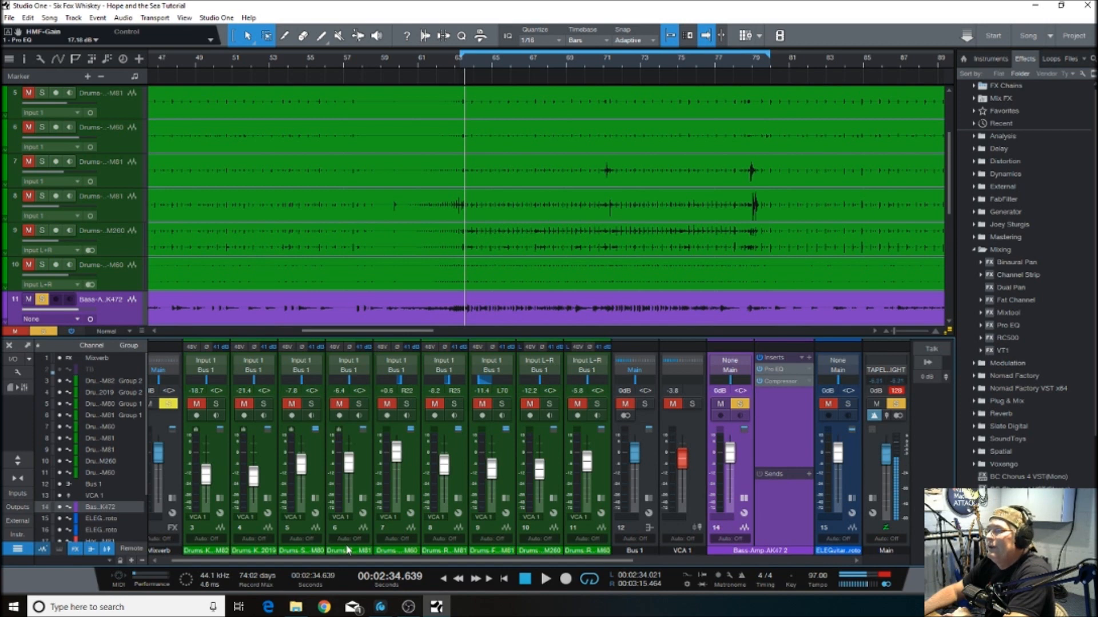
{"action": "left_click_drag", "start_coordinate": [347, 550], "coordinate": [457, 566]}
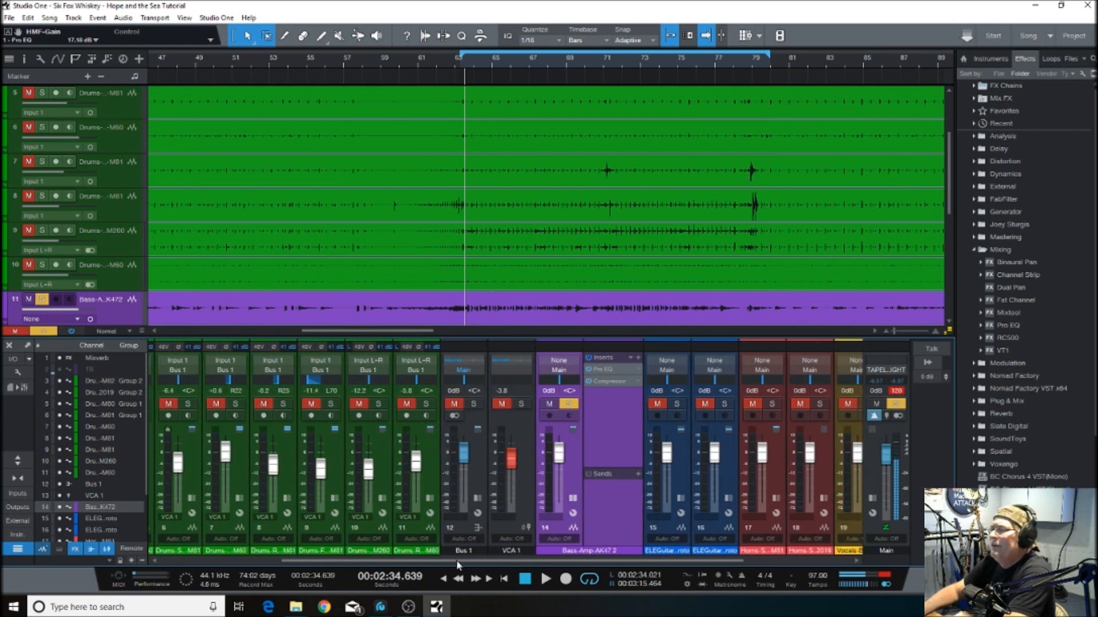
Unsolo the bass channel and play the full mix, keeping the bass fader at 0 dB
{"action": "left_click", "coordinate": [569, 404]}
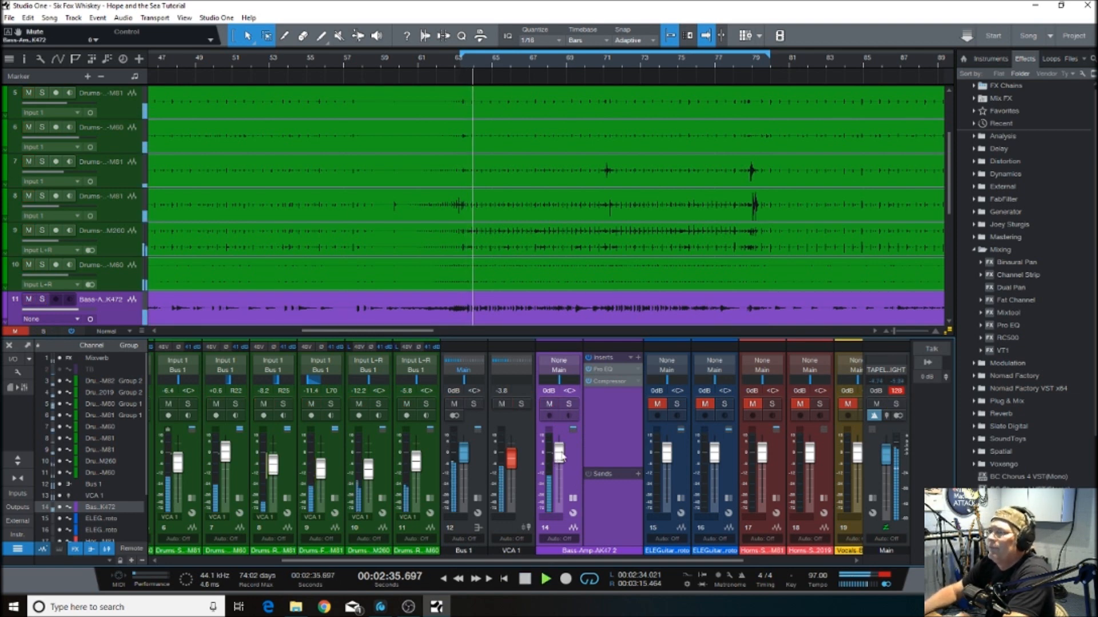
{"action": "left_click_drag", "start_coordinate": [559, 457], "coordinate": [559, 458]}
{"action": "scroll", "coordinate": [558, 459], "scroll_direction": "up", "scroll_amount": 1}
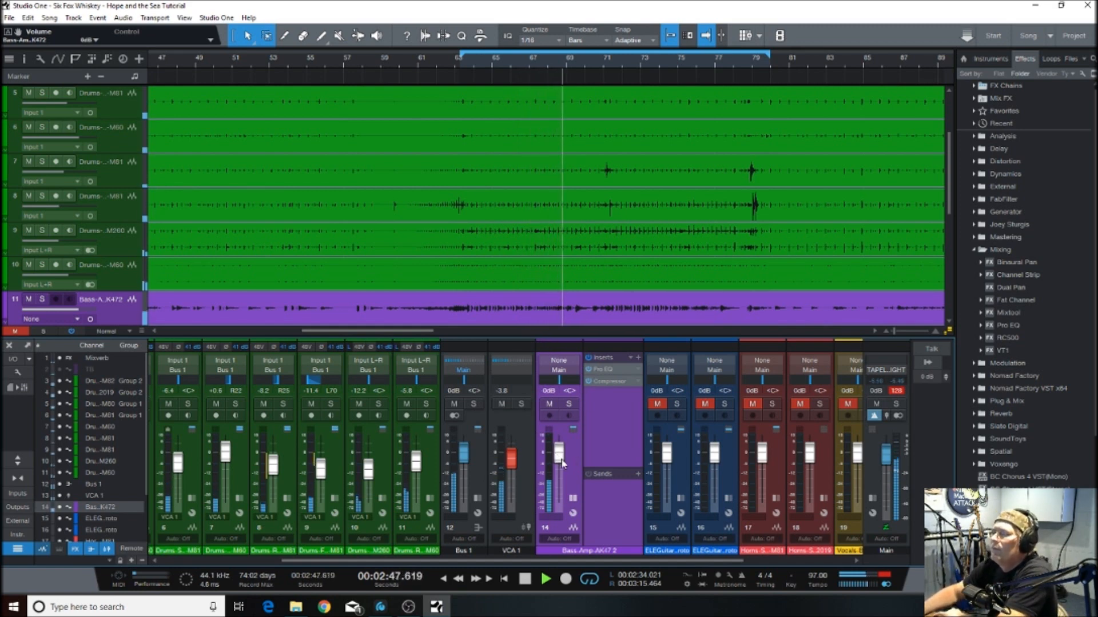
Raise the Group 2 drum channels 3 and 4 together until channel 4 sits at about -19.2 dB
{"action": "left_click_drag", "start_coordinate": [537, 561], "coordinate": [171, 540]}
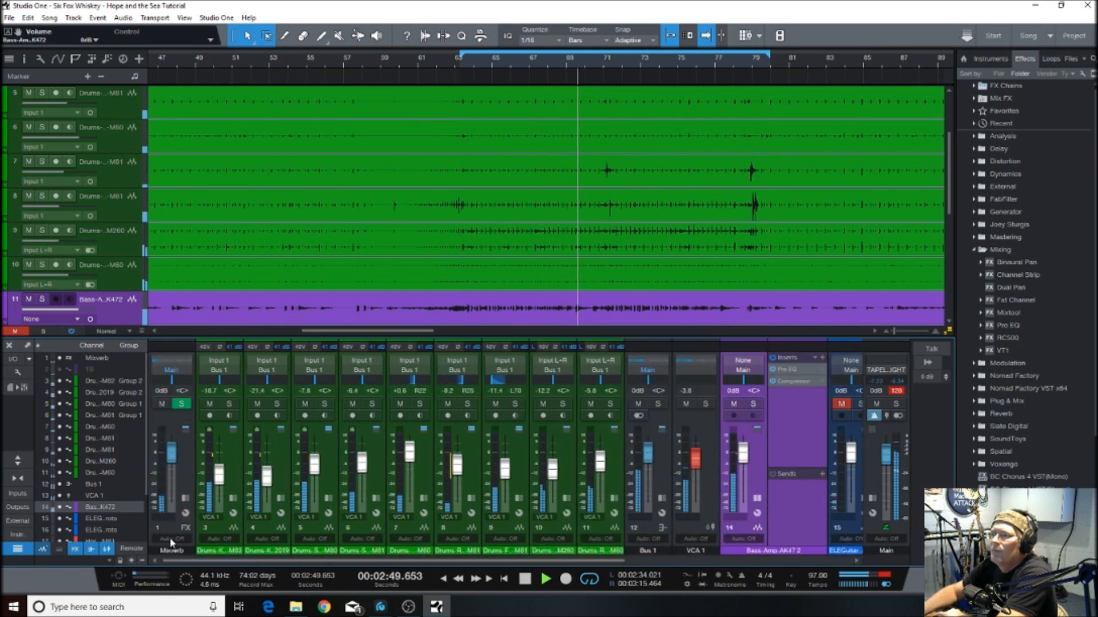
{"action": "left_click", "coordinate": [213, 529]}
{"action": "left_click_drag", "start_coordinate": [270, 480], "coordinate": [270, 479]}
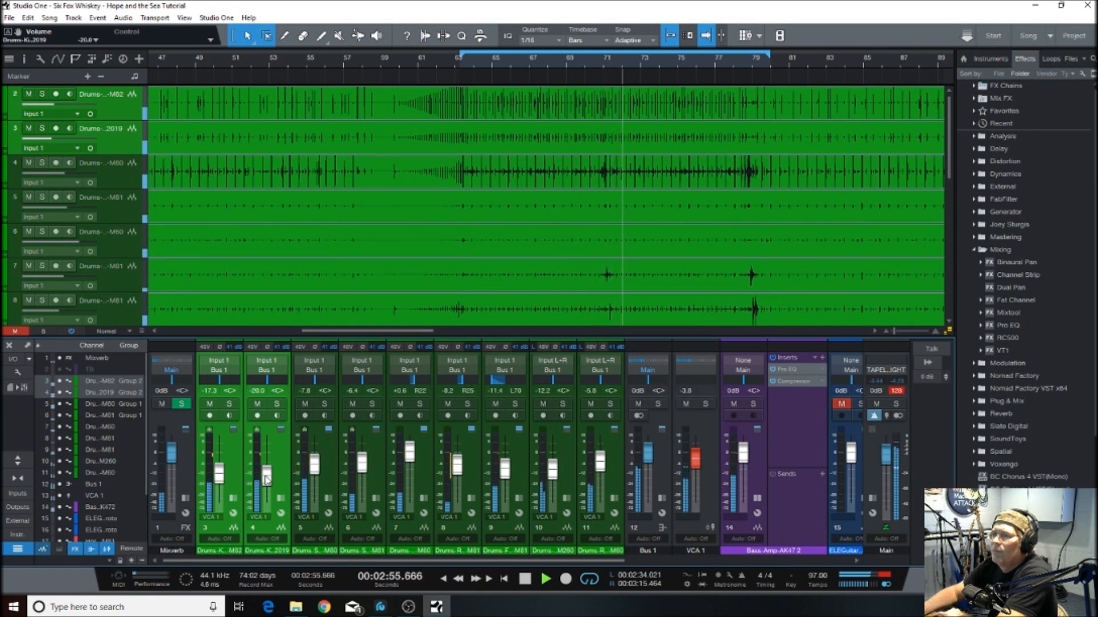
{"action": "left_click_drag", "start_coordinate": [266, 479], "coordinate": [267, 478]}
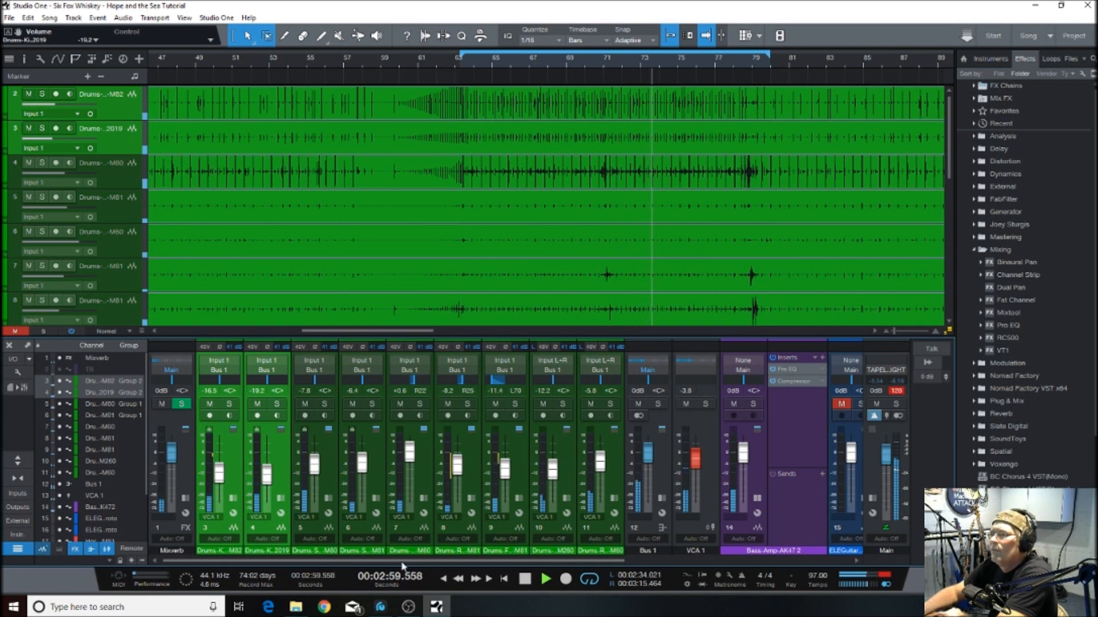
Raise the bass Pro EQ's low cut to about 70 Hz, and bring the bass channel level up to +1.2 dB
{"action": "left_click_drag", "start_coordinate": [402, 563], "coordinate": [597, 578]}
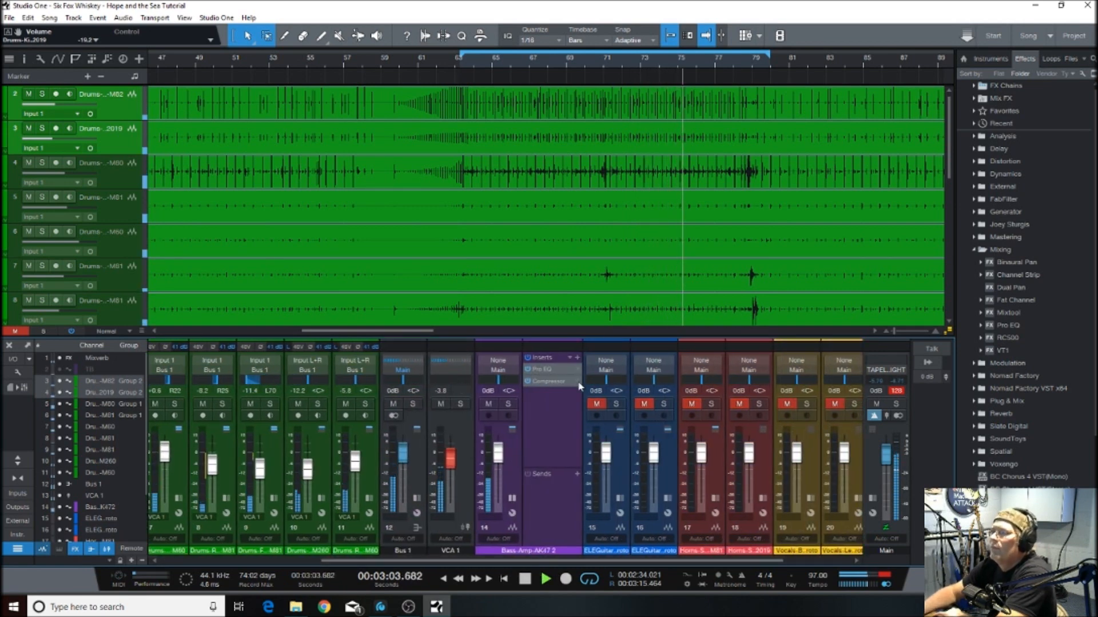
{"action": "left_click", "coordinate": [551, 368]}
{"action": "left_click_drag", "start_coordinate": [381, 266], "coordinate": [426, 267]}
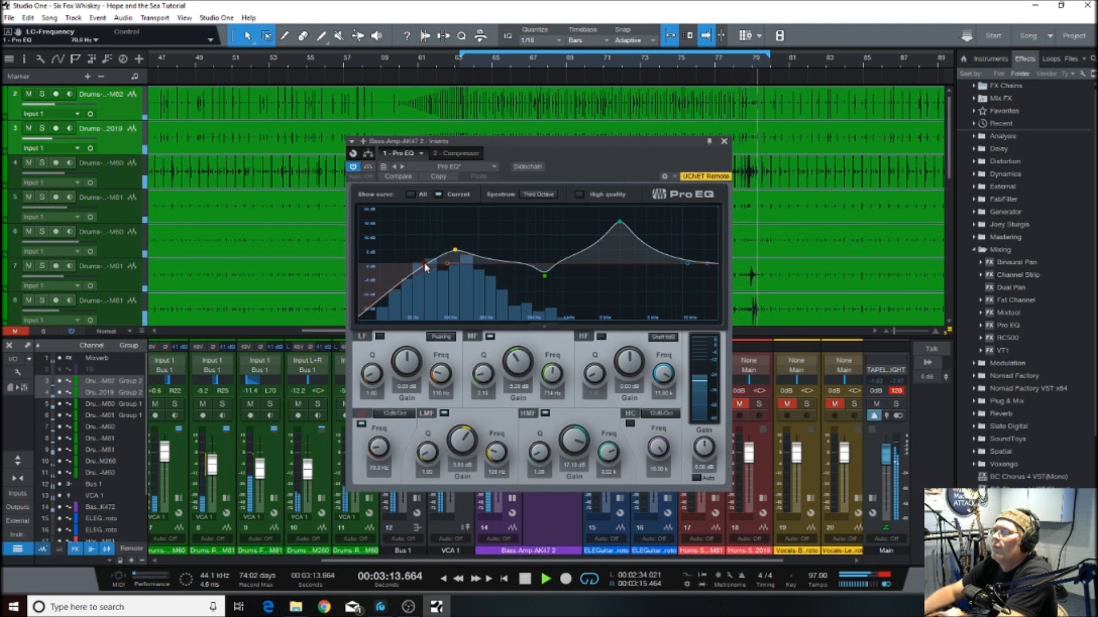
{"action": "left_click", "coordinate": [724, 143]}
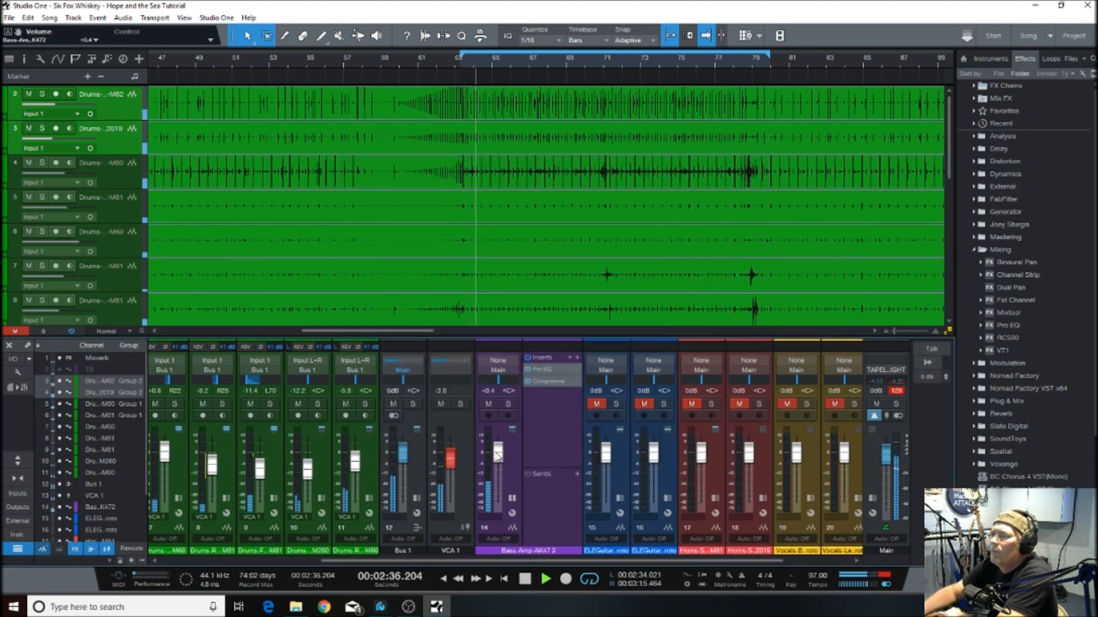
{"action": "left_click", "coordinate": [497, 455], "text": "alt"}
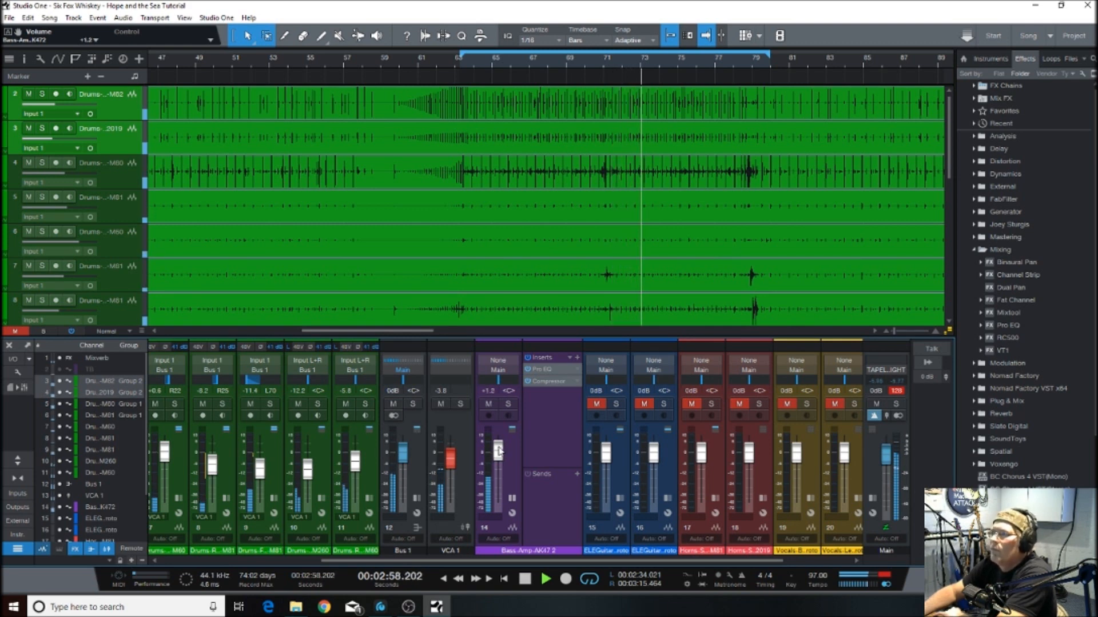
Turn the bass EQ's MF band into a small boost near 592 Hz and stop playback
{"action": "left_click", "coordinate": [546, 370]}
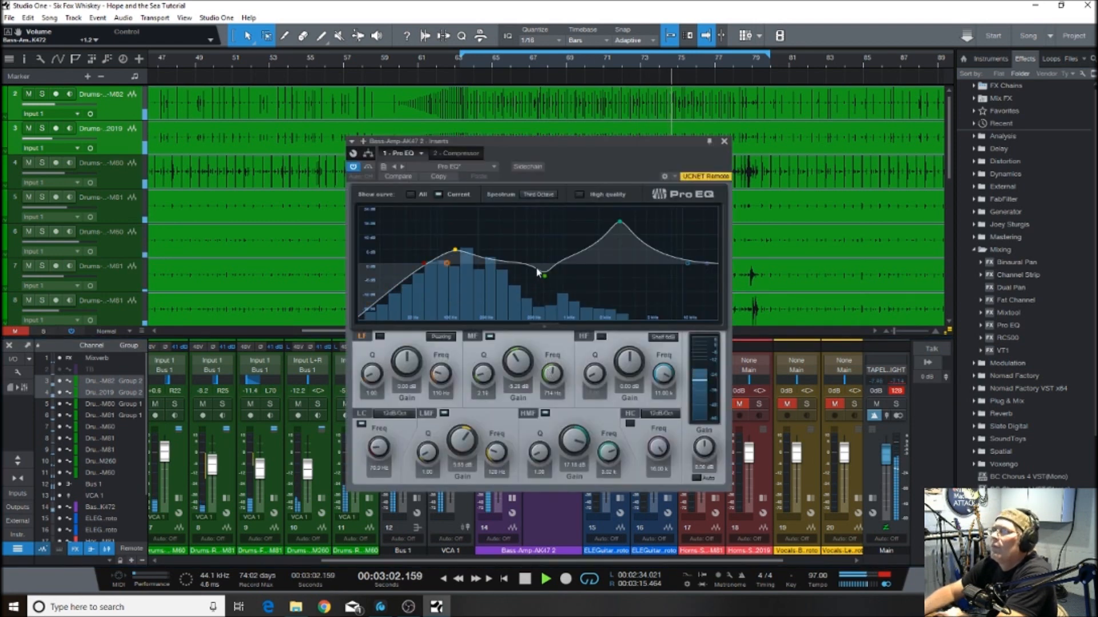
{"action": "mouse_move", "coordinate": [546, 278]}
{"action": "left_mouse_down"}
{"action": "mouse_move", "coordinate": [546, 258]}
{"action": "mouse_move", "coordinate": [536, 259]}
{"action": "left_mouse_up"}
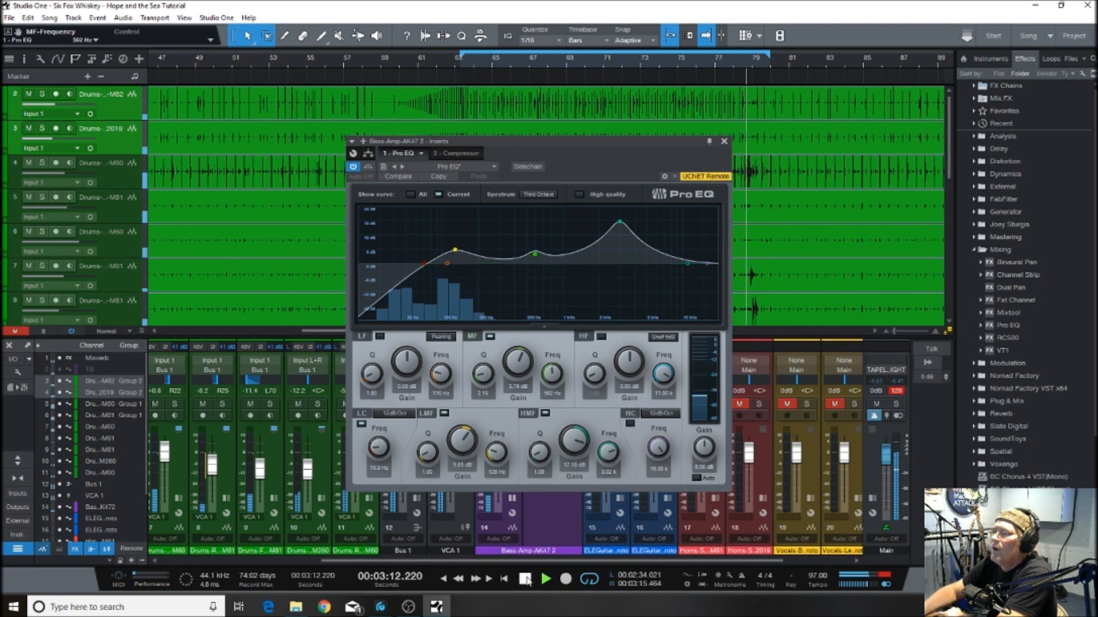
{"action": "left_click", "coordinate": [526, 579]}
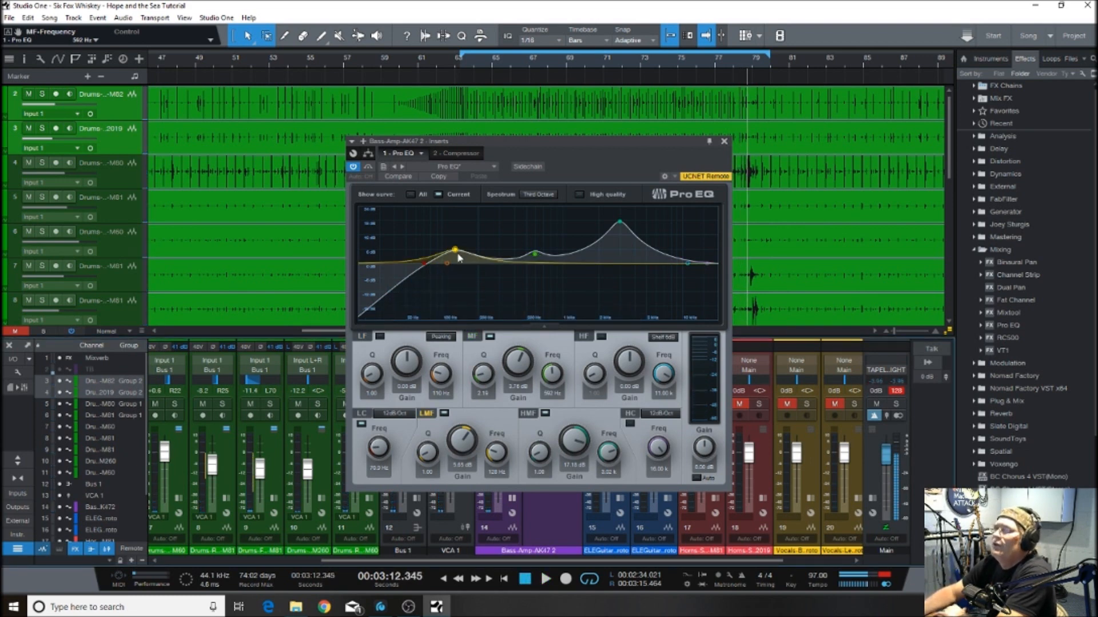
Replay the loop from its start, try about 22 dB of HMF gain on the bass, and switch the HMF band off
{"action": "left_click", "coordinate": [545, 580]}
{"action": "left_click", "coordinate": [471, 60]}
{"action": "mouse_move", "coordinate": [619, 222]}
{"action": "left_mouse_down"}
{"action": "mouse_move", "coordinate": [619, 211]}
{"action": "mouse_move", "coordinate": [647, 212]}
{"action": "mouse_move", "coordinate": [619, 213]}
{"action": "left_mouse_up"}
{"action": "double_click", "coordinate": [620, 212]}
Switch off the bass EQ's MF band and set the HF band to a Shelf 12dB boost of about 16.2 dB near 768 Hz
{"action": "left_click_drag", "start_coordinate": [687, 266], "coordinate": [572, 251]}
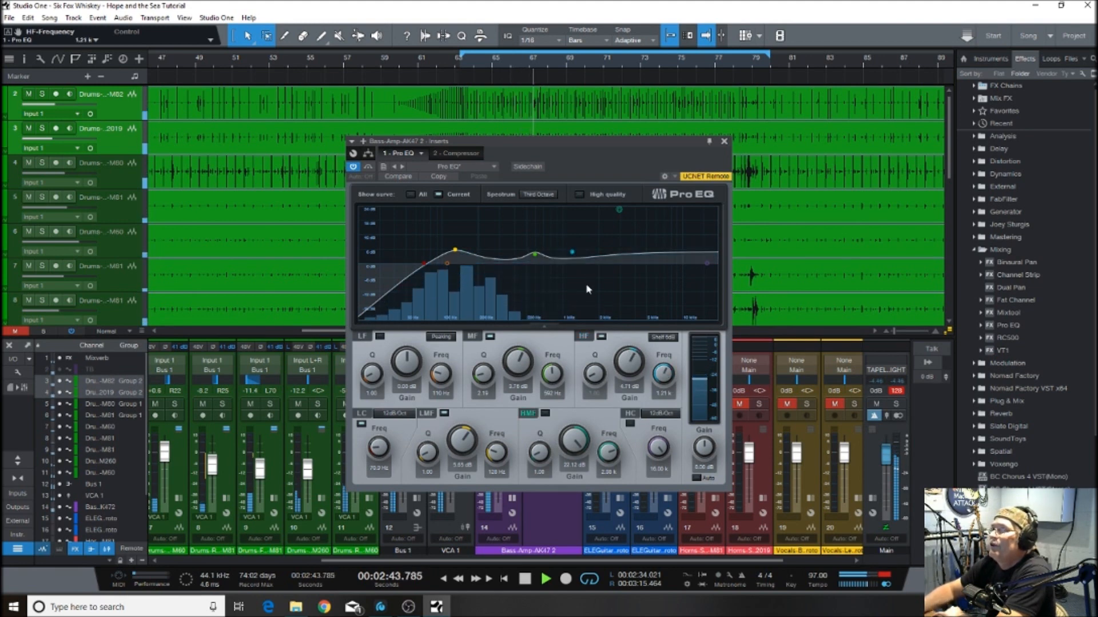
{"action": "double_click", "coordinate": [534, 254]}
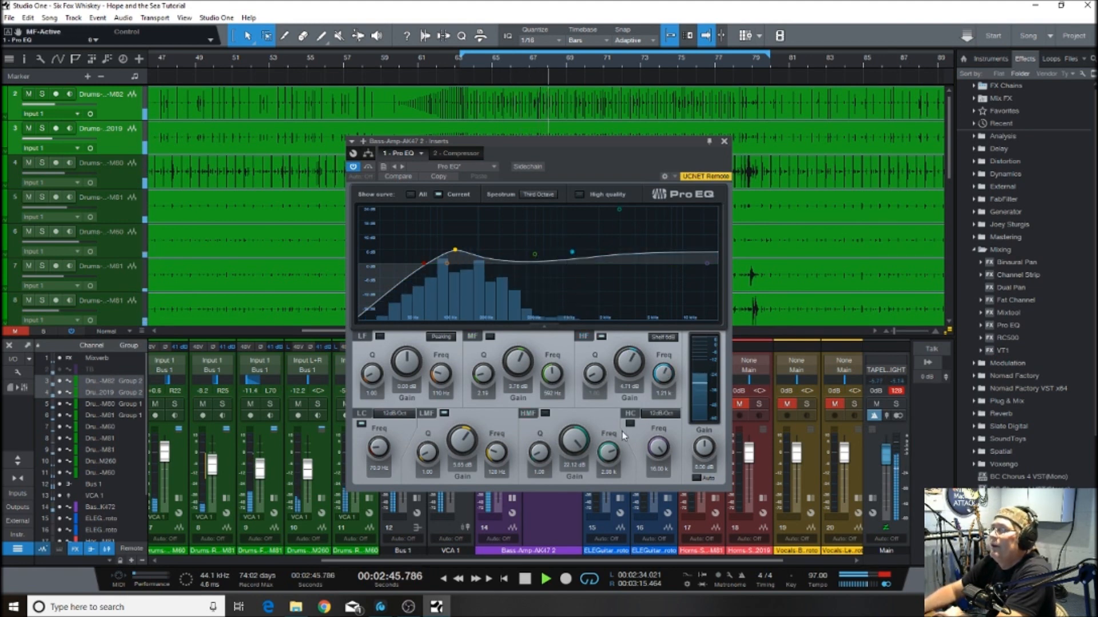
{"action": "left_click", "coordinate": [663, 336]}
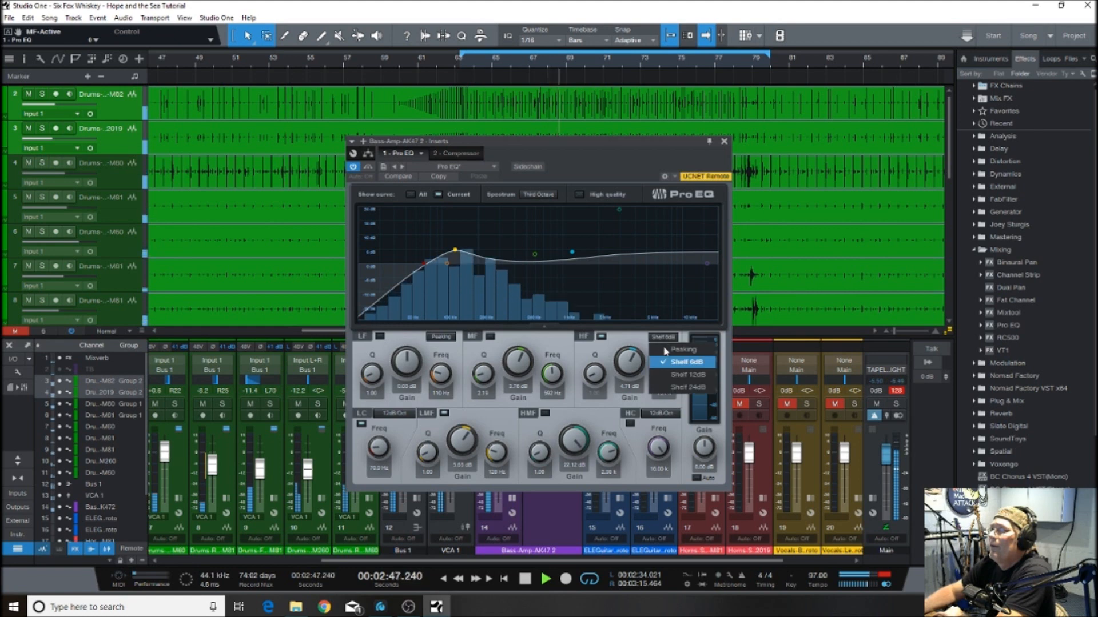
{"action": "left_click", "coordinate": [673, 379]}
{"action": "left_click_drag", "start_coordinate": [572, 253], "coordinate": [551, 226]}
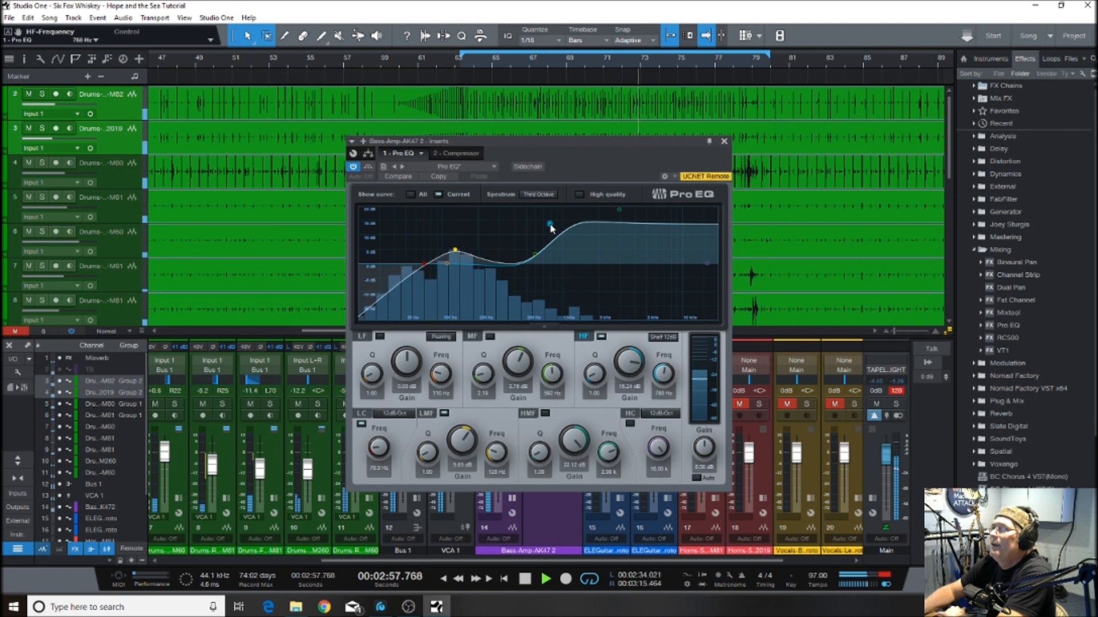
Compare the bass with the LMF band off and on, move that boost to about 169 Hz, and close the EQ
{"action": "left_click_drag", "start_coordinate": [455, 250], "coordinate": [458, 253]}
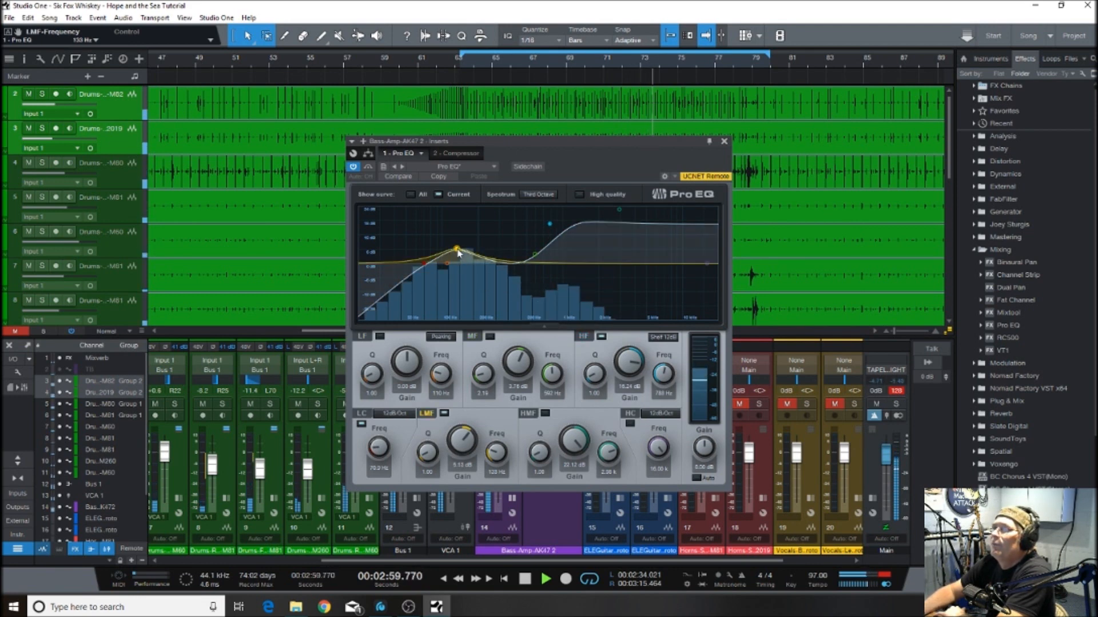
{"action": "double_click", "coordinate": [457, 250]}
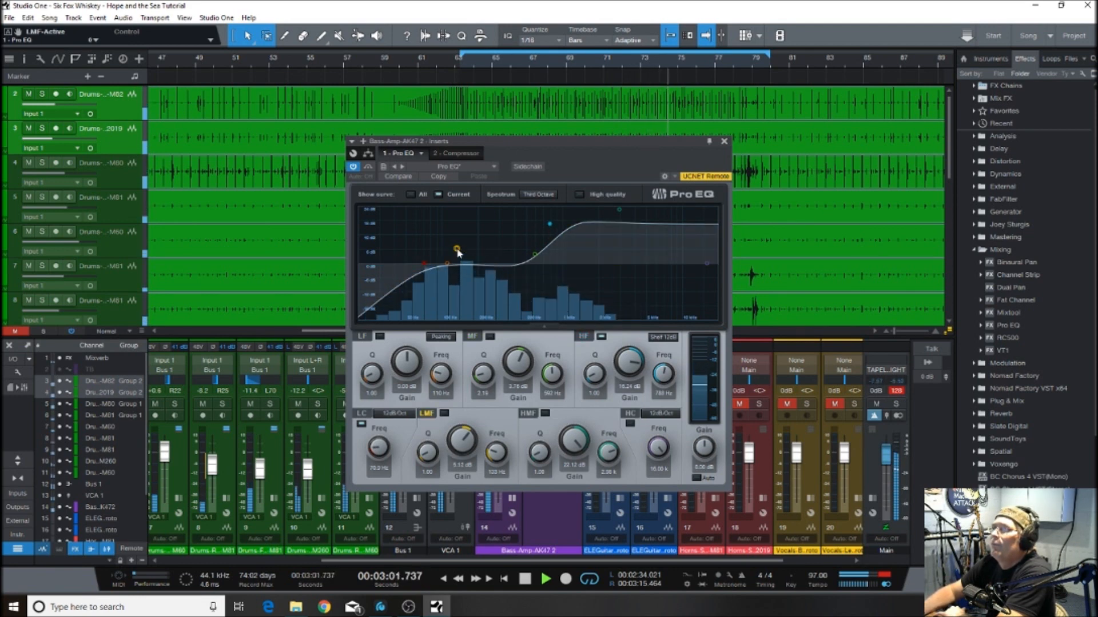
{"action": "double_click", "coordinate": [457, 250]}
{"action": "left_click_drag", "start_coordinate": [459, 254], "coordinate": [471, 254]}
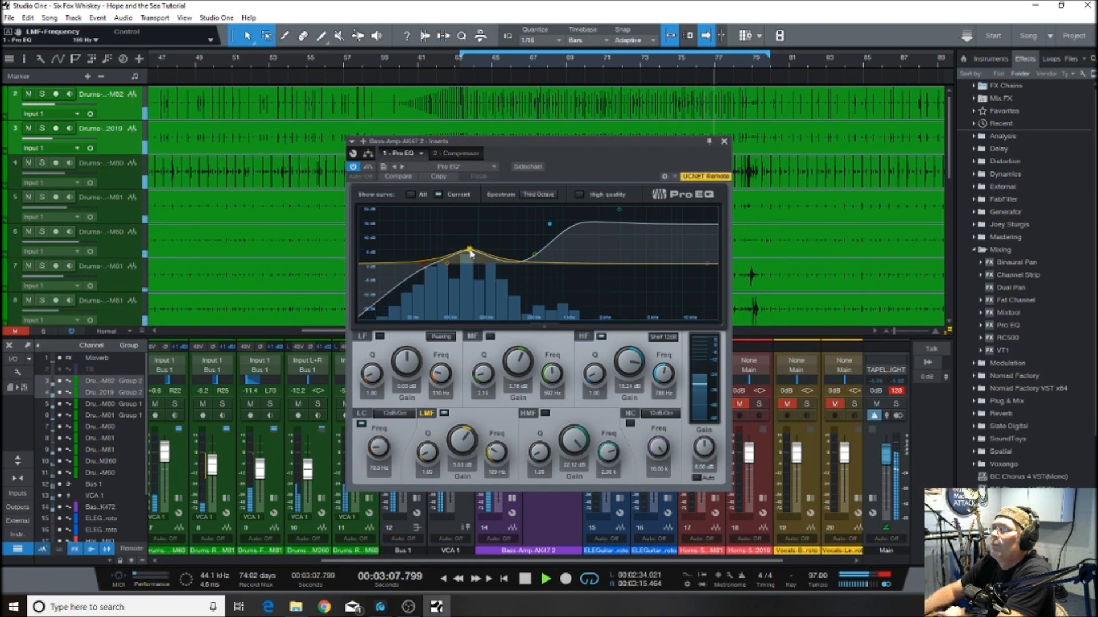
{"action": "left_click", "coordinate": [724, 142]}
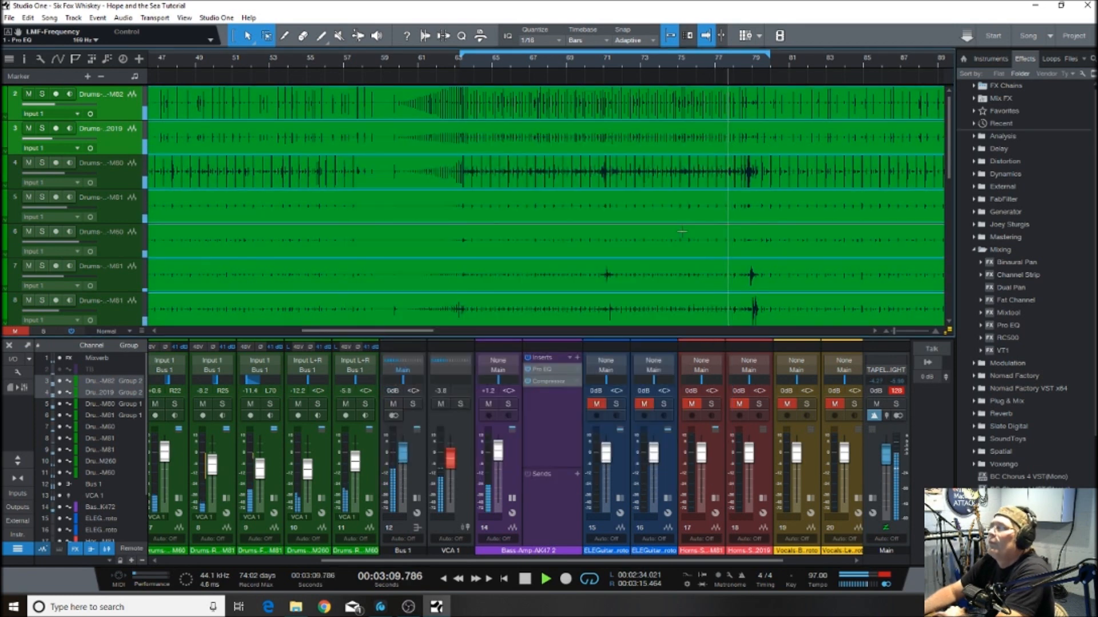
Raise the bass channel level to +2.1 dB and replay the loop from about bar 63
{"action": "left_click_drag", "start_coordinate": [498, 456], "coordinate": [498, 453]}
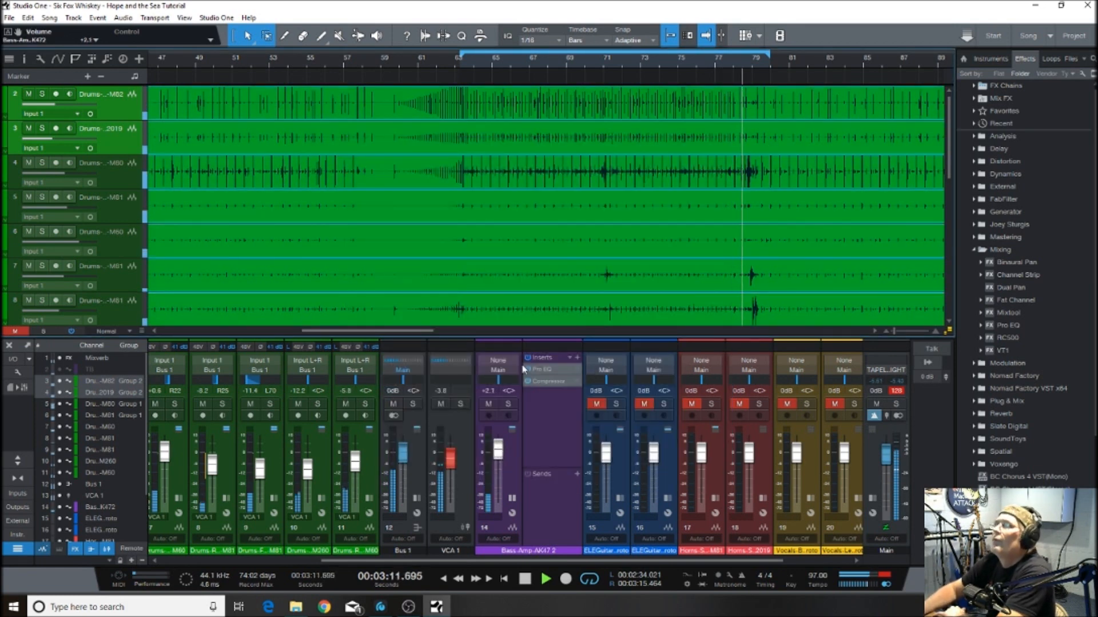
{"action": "left_click", "coordinate": [470, 63]}
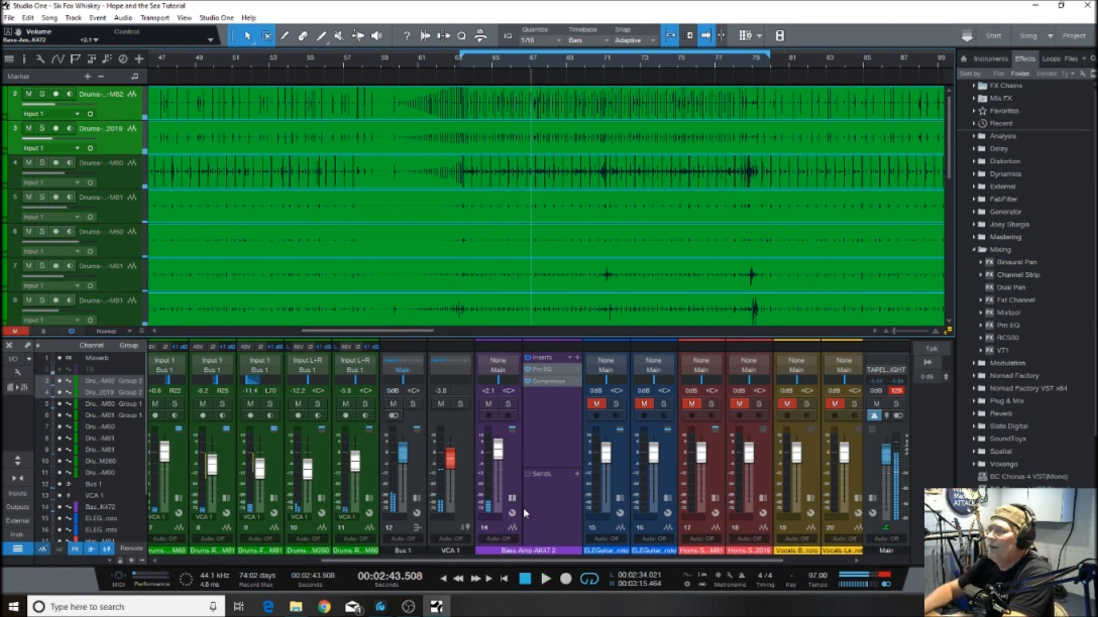
{"action": "left_click", "coordinate": [512, 499]}
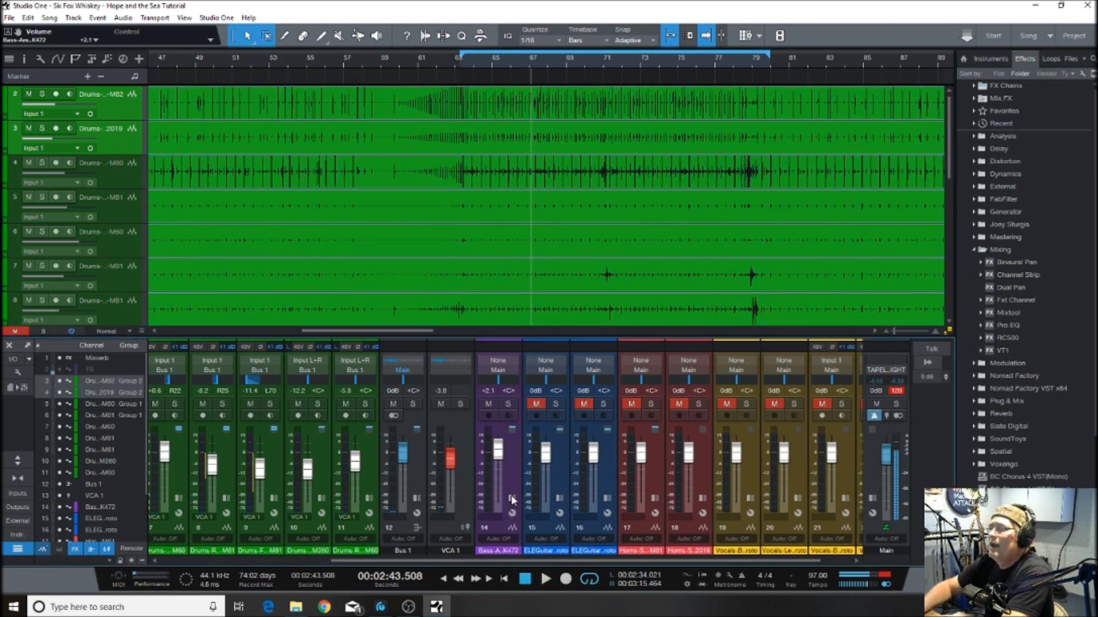
{"action": "left_click", "coordinate": [512, 499]}
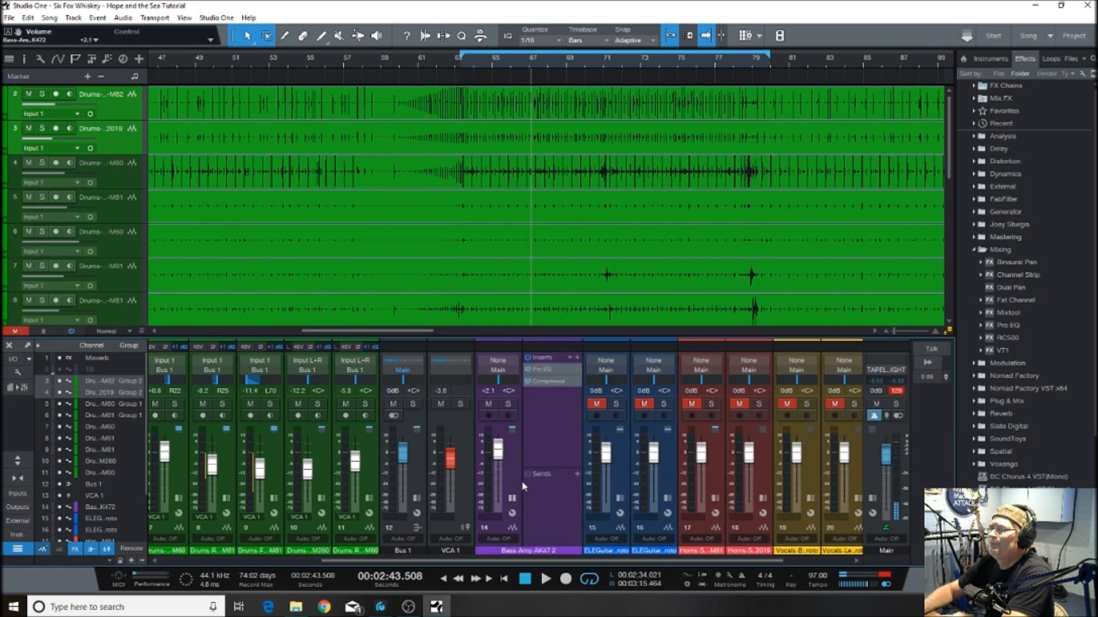
Set the bass Compressor during playback to a 3.1:1 ratio, about -17.4 dB threshold and about 162 ms release
{"action": "double_click", "coordinate": [546, 390]}
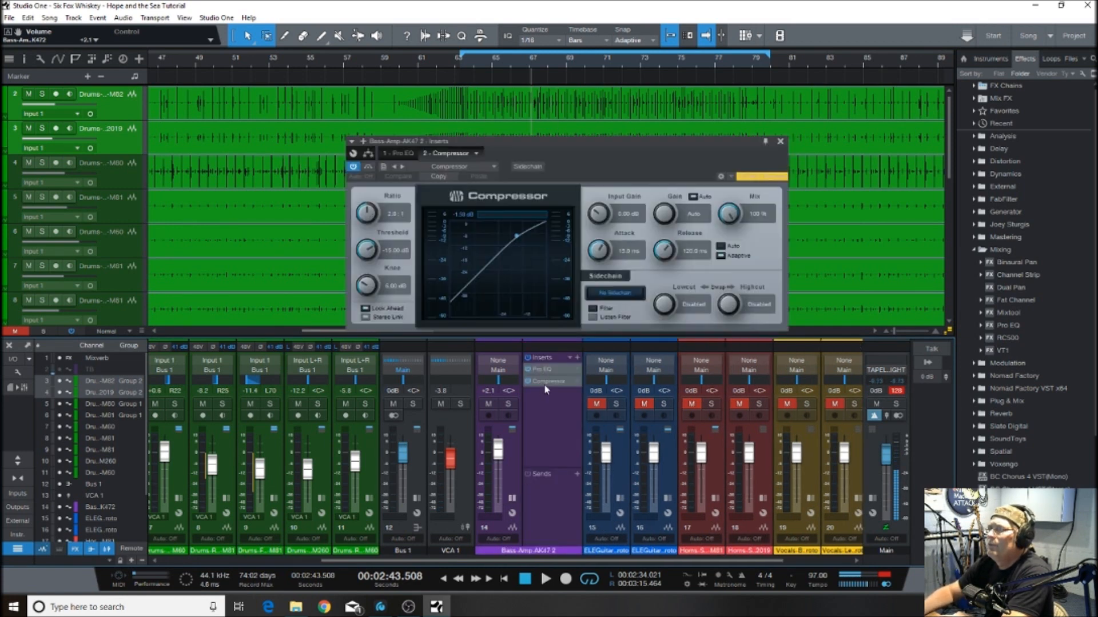
{"action": "left_click", "coordinate": [545, 579]}
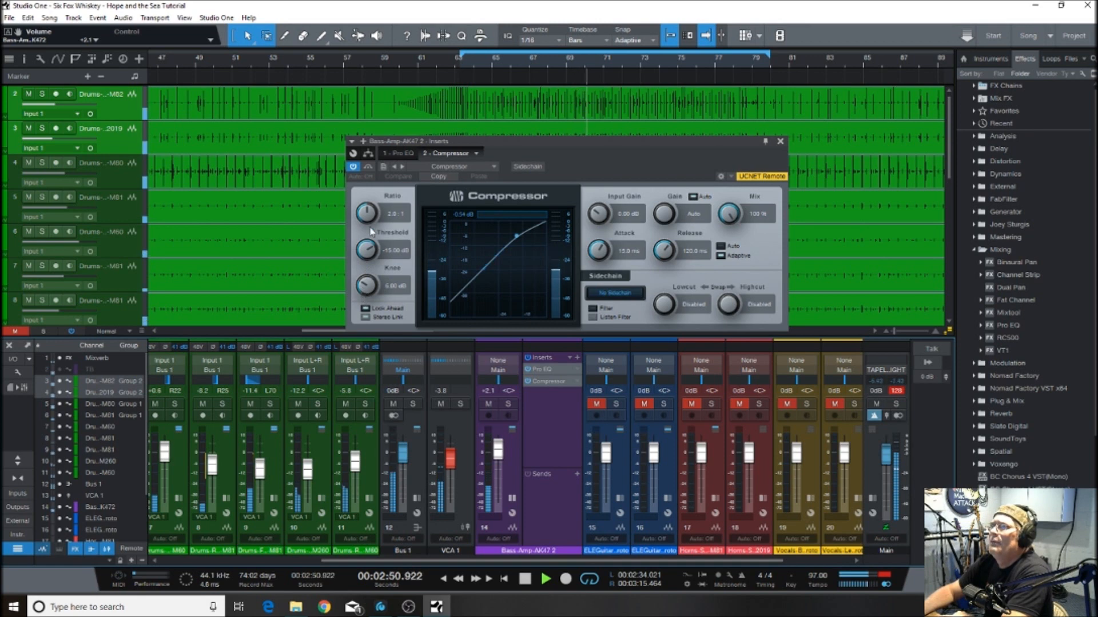
{"action": "left_click_drag", "start_coordinate": [367, 216], "coordinate": [367, 212]}
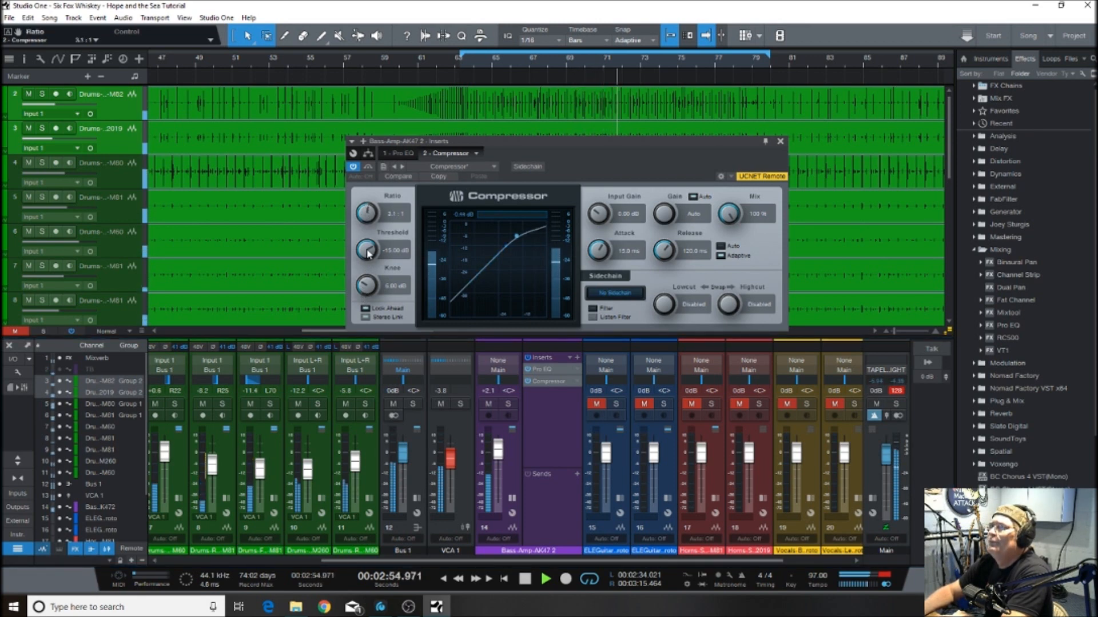
{"action": "scroll", "coordinate": [367, 251], "scroll_direction": "down", "scroll_amount": 4}
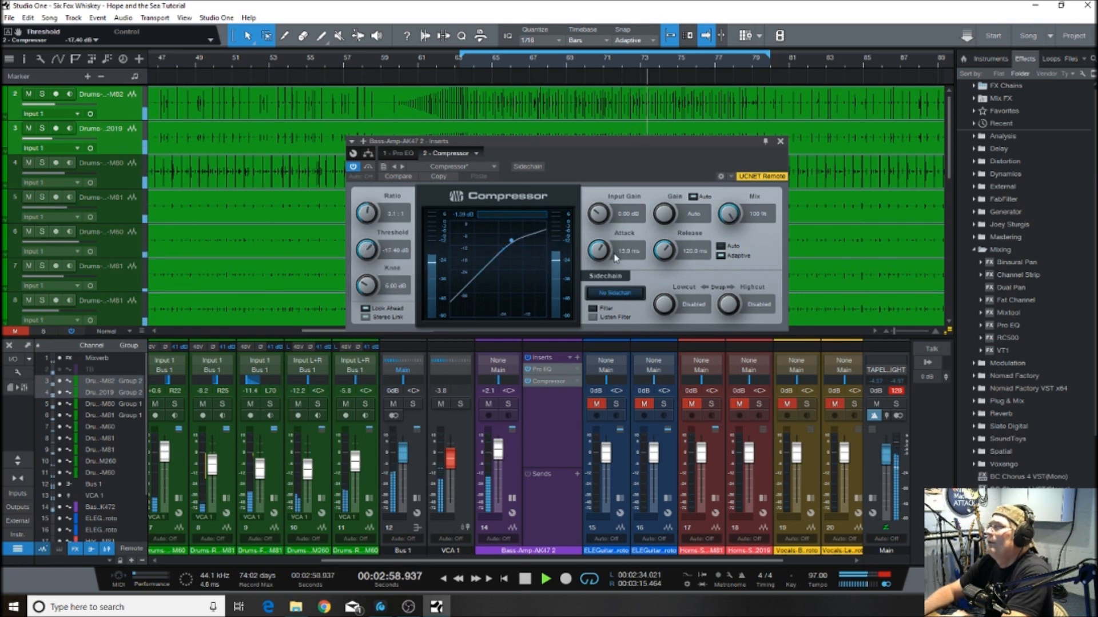
{"action": "scroll", "coordinate": [663, 247], "scroll_direction": "up", "scroll_amount": 3}
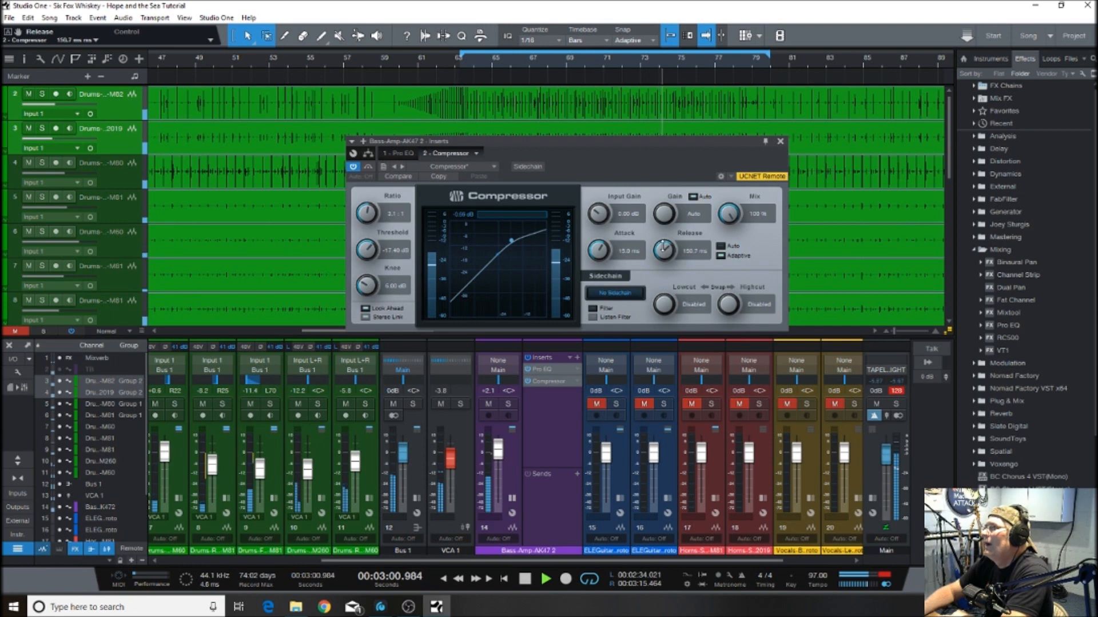
{"action": "scroll", "coordinate": [662, 243], "scroll_direction": "up", "scroll_amount": 3}
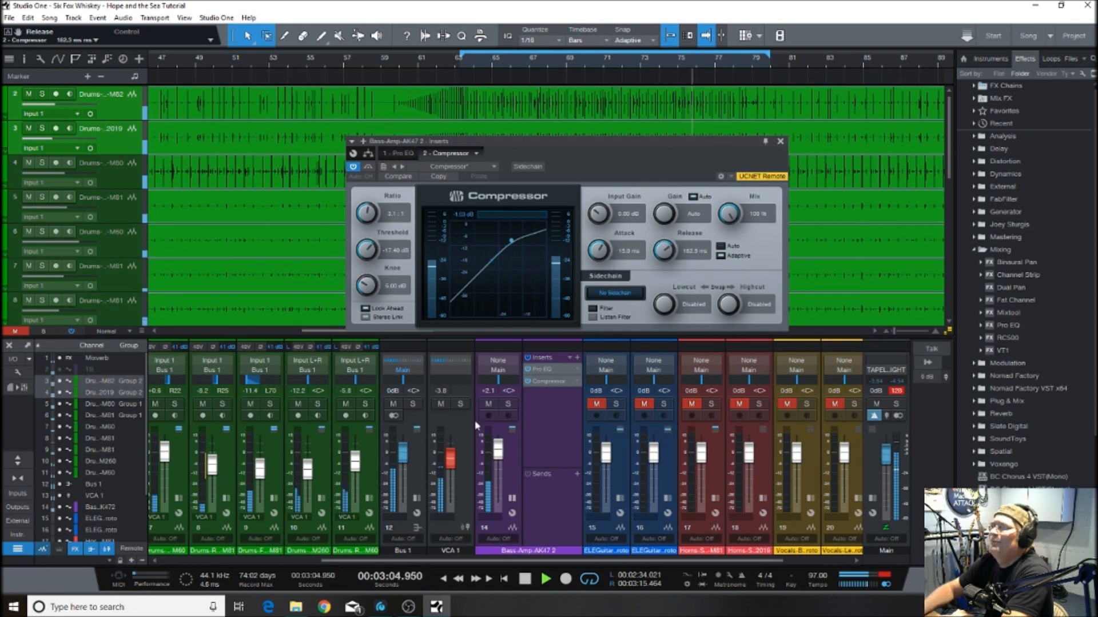
Audition the compressed bass in solo, close the Compressor, and return to the full mix
{"action": "left_click", "coordinate": [509, 405]}
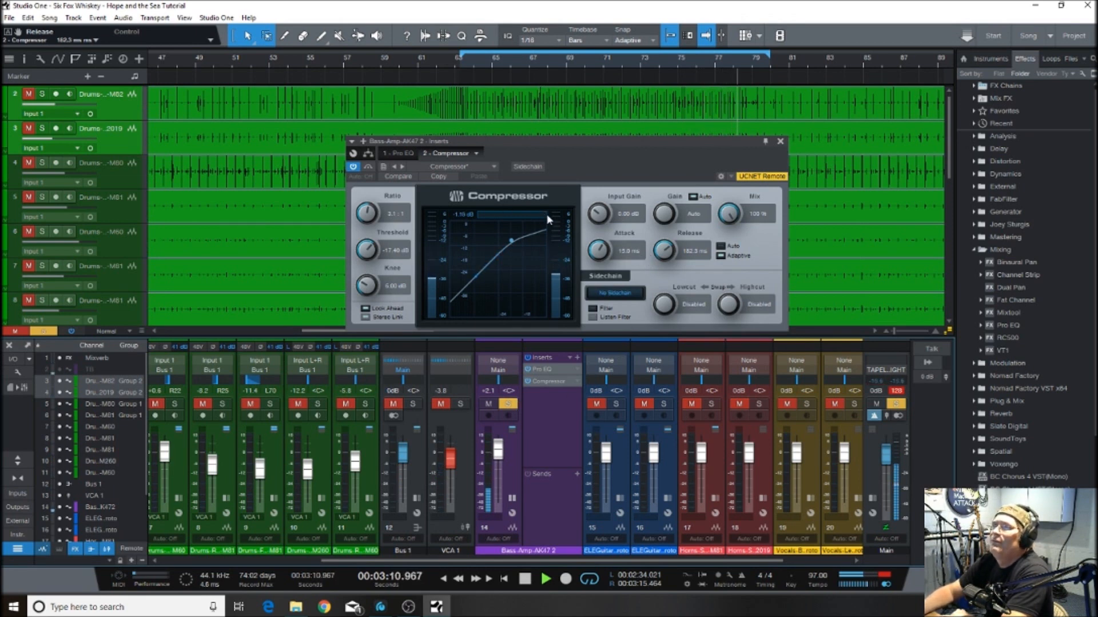
{"action": "left_click", "coordinate": [781, 143]}
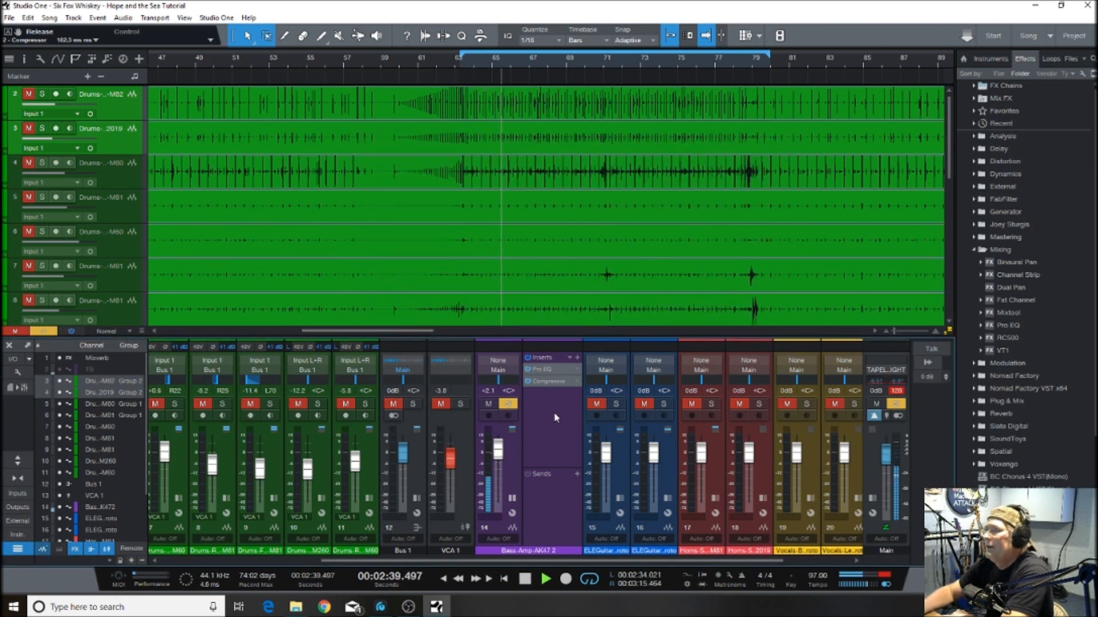
{"action": "left_click", "coordinate": [511, 404]}
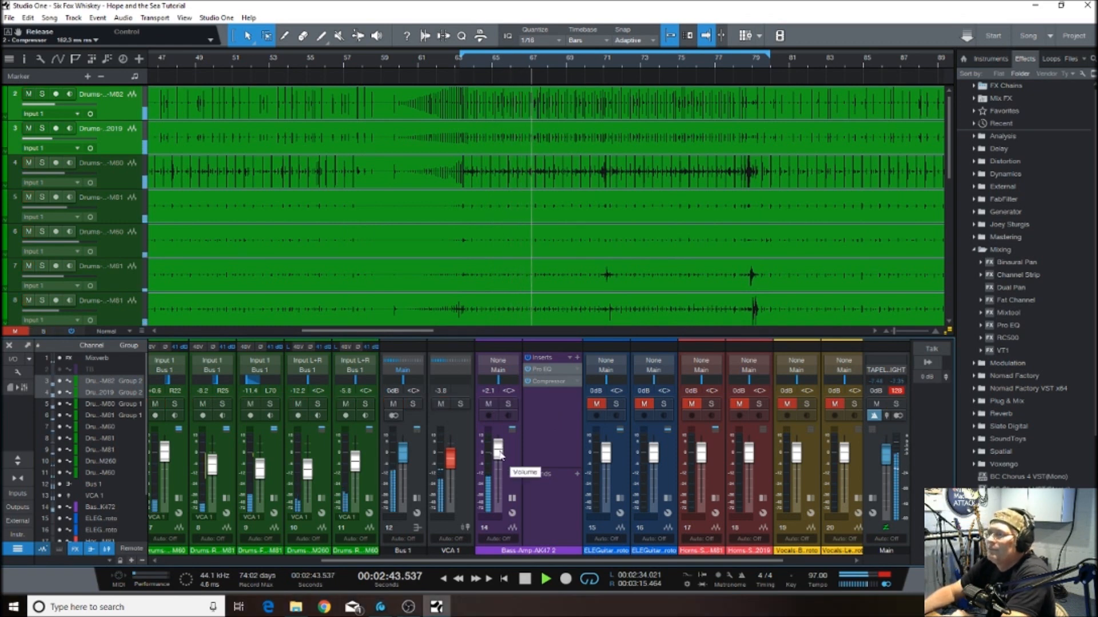
Collapse the bass channel's inserts and sends view and stop playback
{"action": "left_click", "coordinate": [511, 498]}
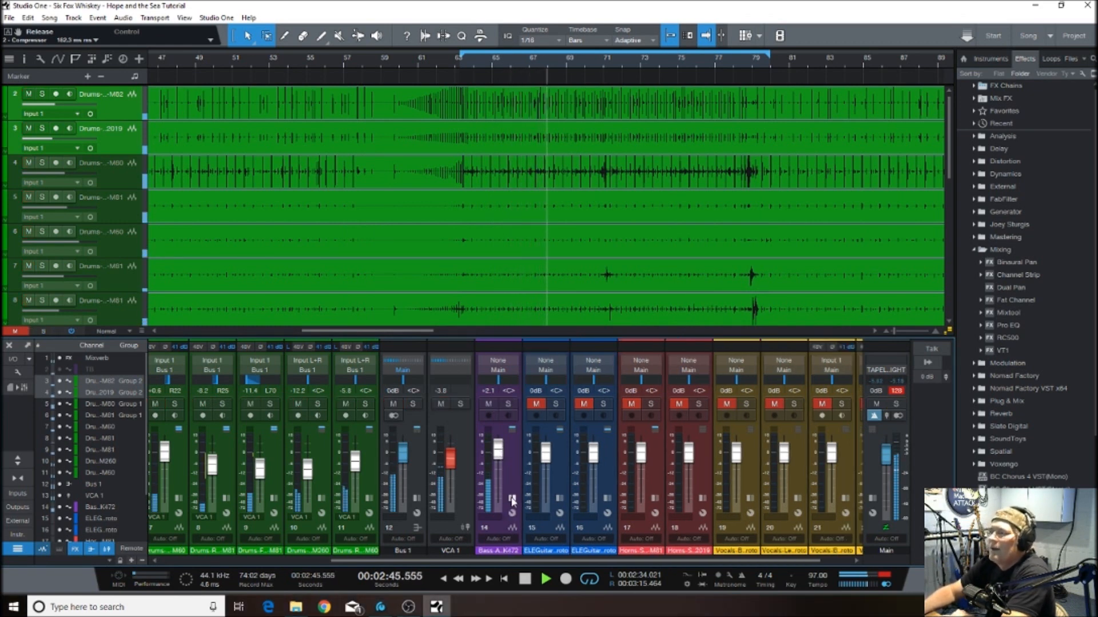
{"action": "left_click", "coordinate": [525, 579]}
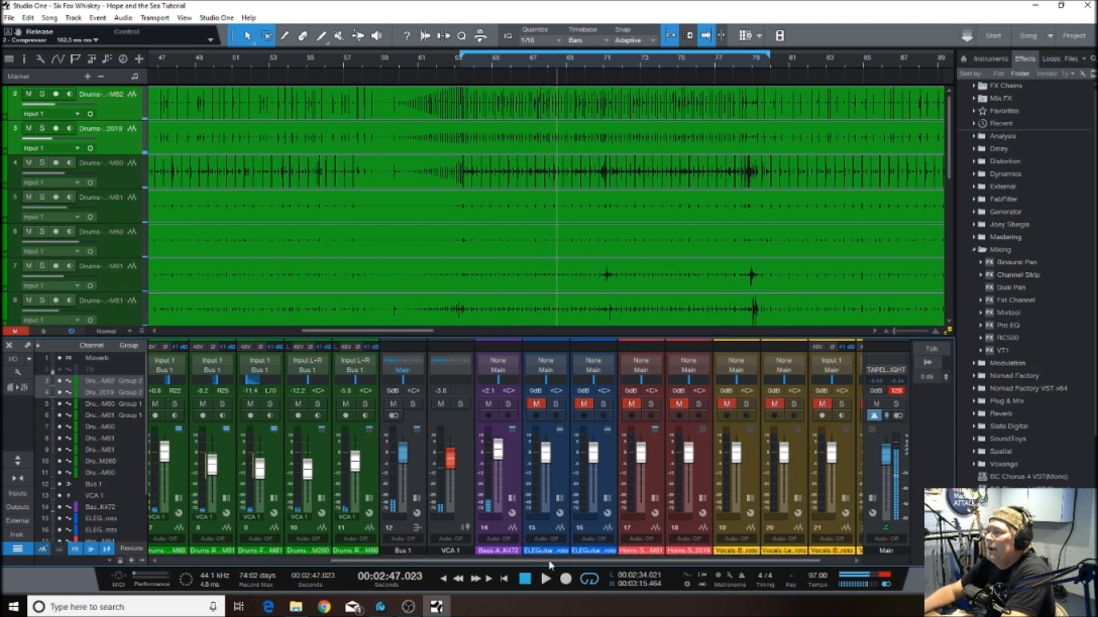
Show the inserts and sends of the ELE Guitar2-Proto channel, unmute it and solo it
{"action": "left_click_drag", "start_coordinate": [551, 565], "coordinate": [607, 562]}
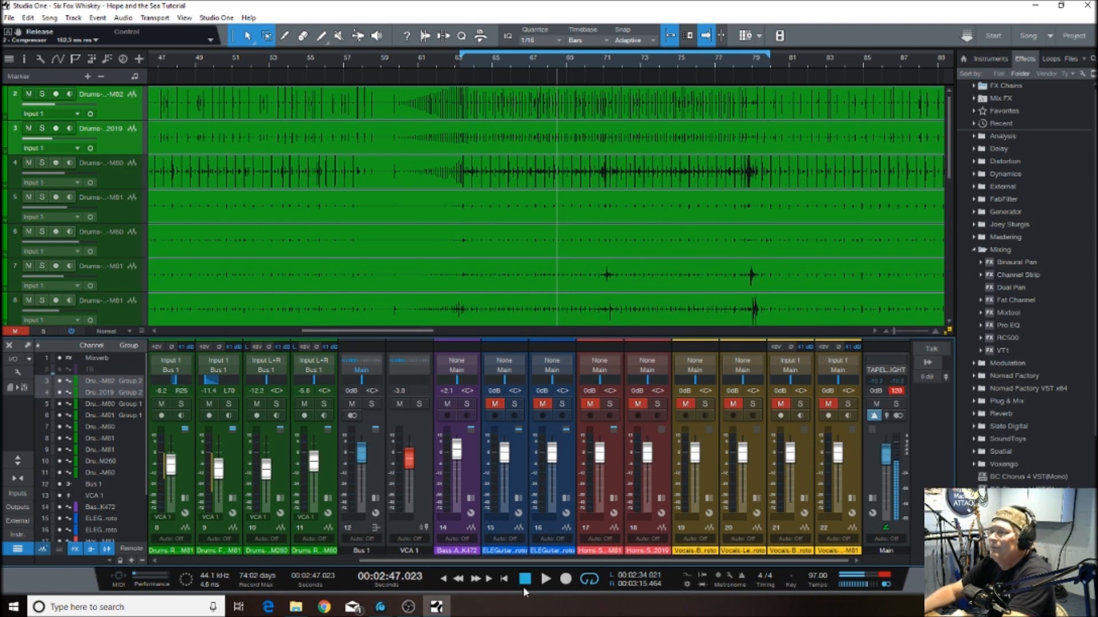
{"action": "left_click", "coordinate": [518, 501]}
{"action": "left_click", "coordinate": [495, 404]}
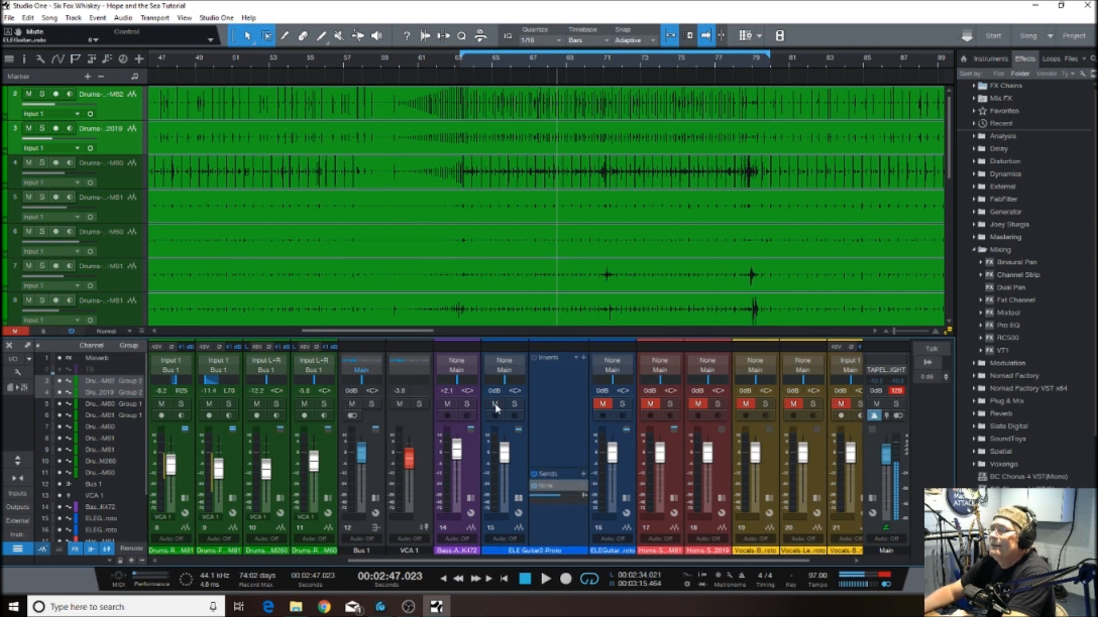
{"action": "left_click", "coordinate": [514, 404]}
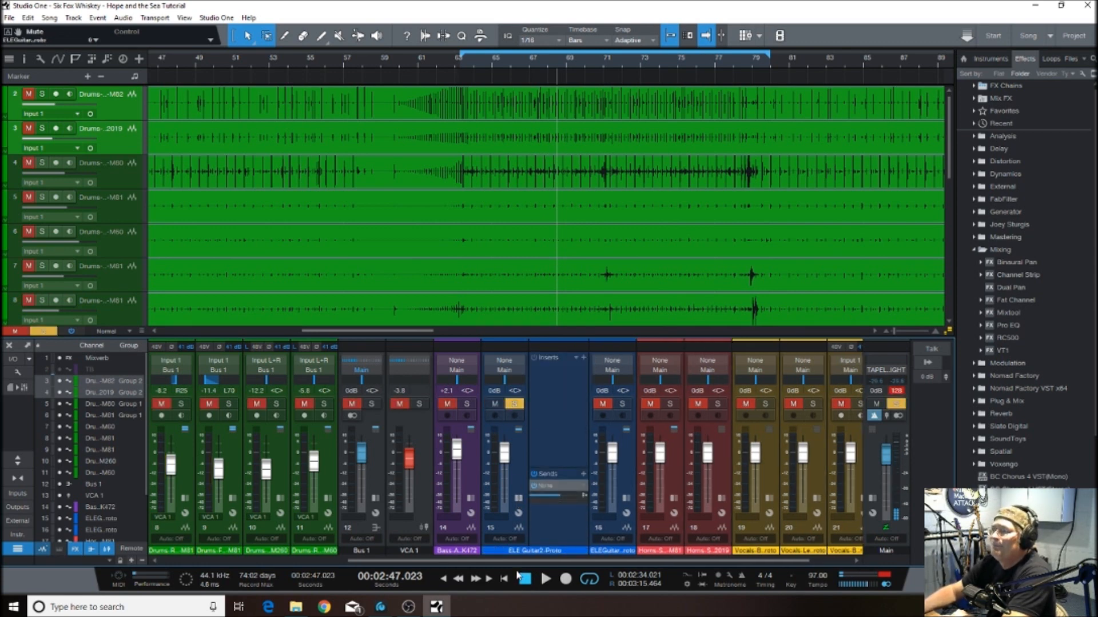
Remove the empty send from both electric guitar channels and collapse the ELE Guitar1-Proto channel
{"action": "right_click", "coordinate": [555, 488]}
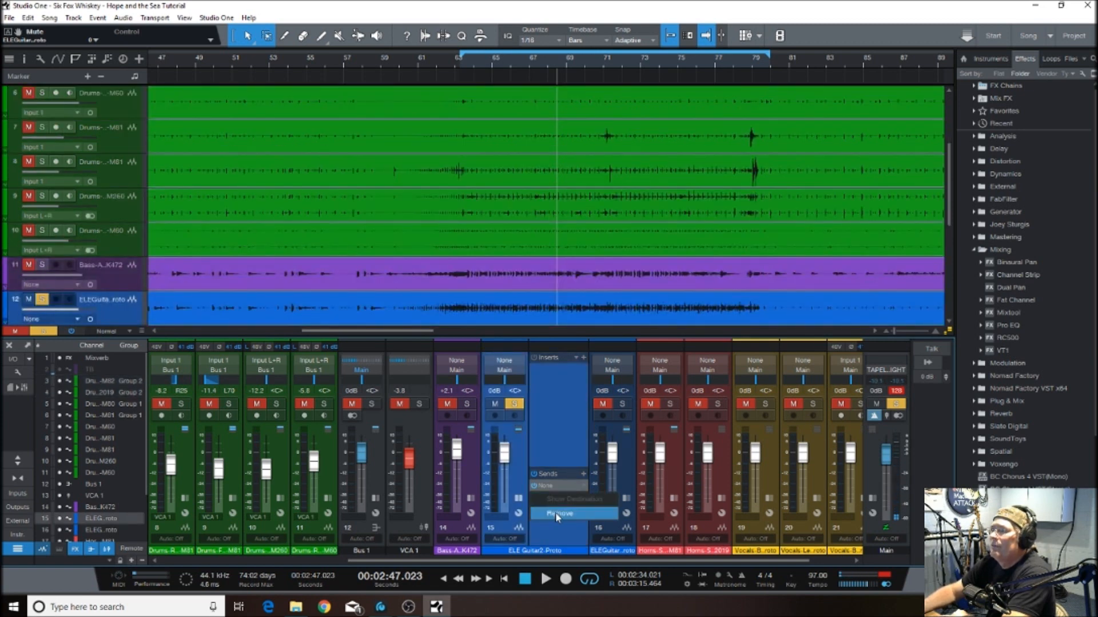
{"action": "left_click", "coordinate": [554, 512]}
{"action": "left_click", "coordinate": [626, 499]}
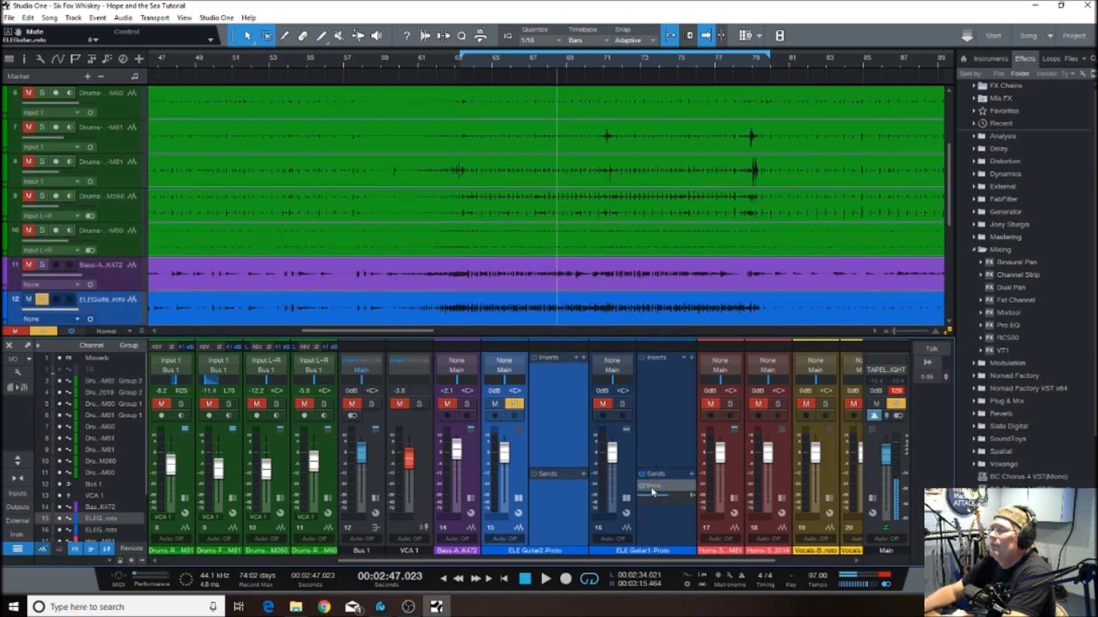
{"action": "right_click", "coordinate": [653, 493]}
{"action": "left_click", "coordinate": [664, 513]}
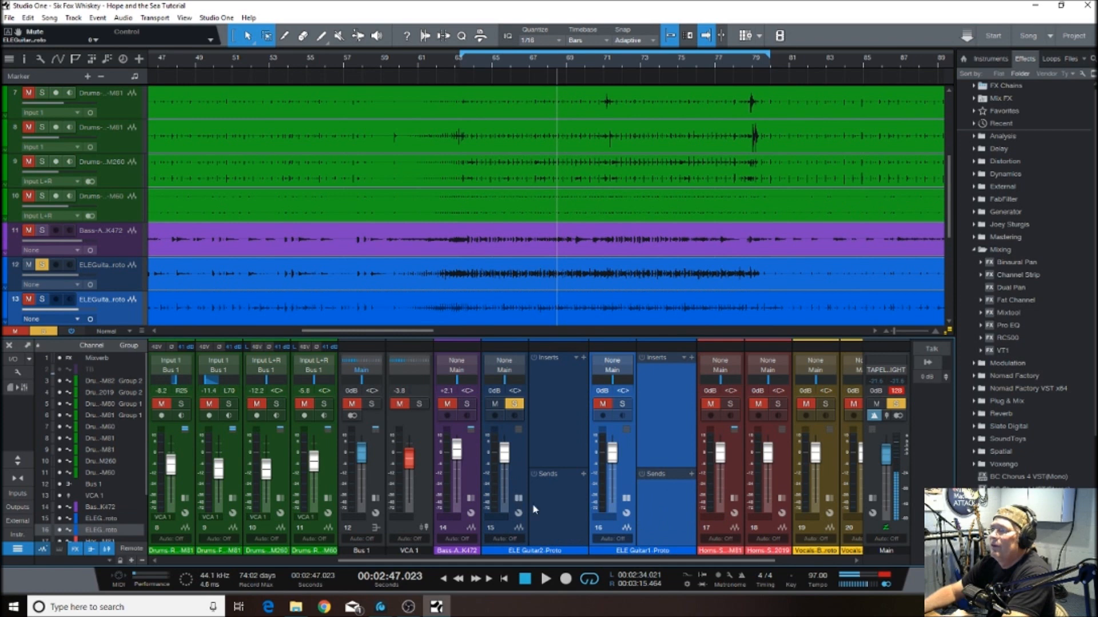
{"action": "left_click", "coordinate": [626, 499]}
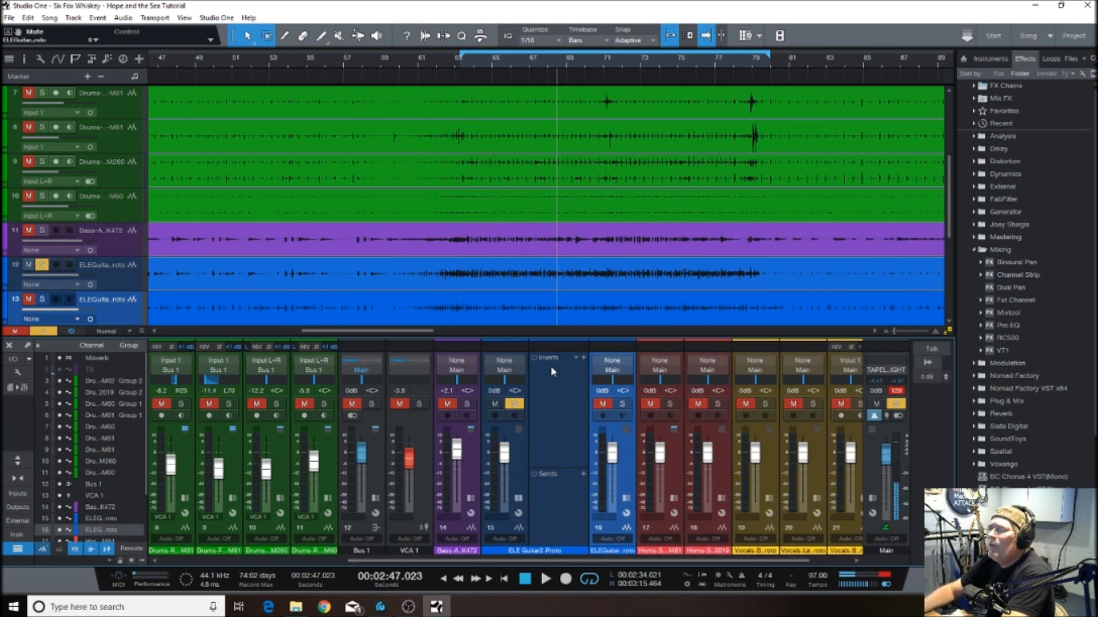
Load the Basic Acoustic guitar FX chain on the ELE Guitar2-Proto channel's inserts
{"action": "left_click", "coordinate": [577, 358]}
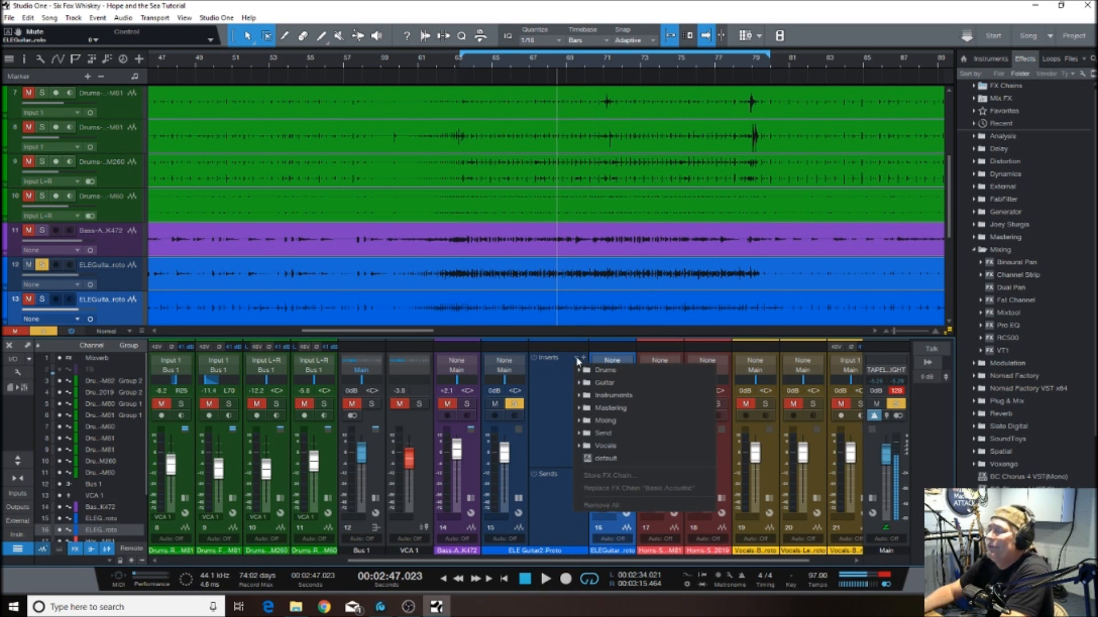
{"action": "left_click", "coordinate": [608, 384]}
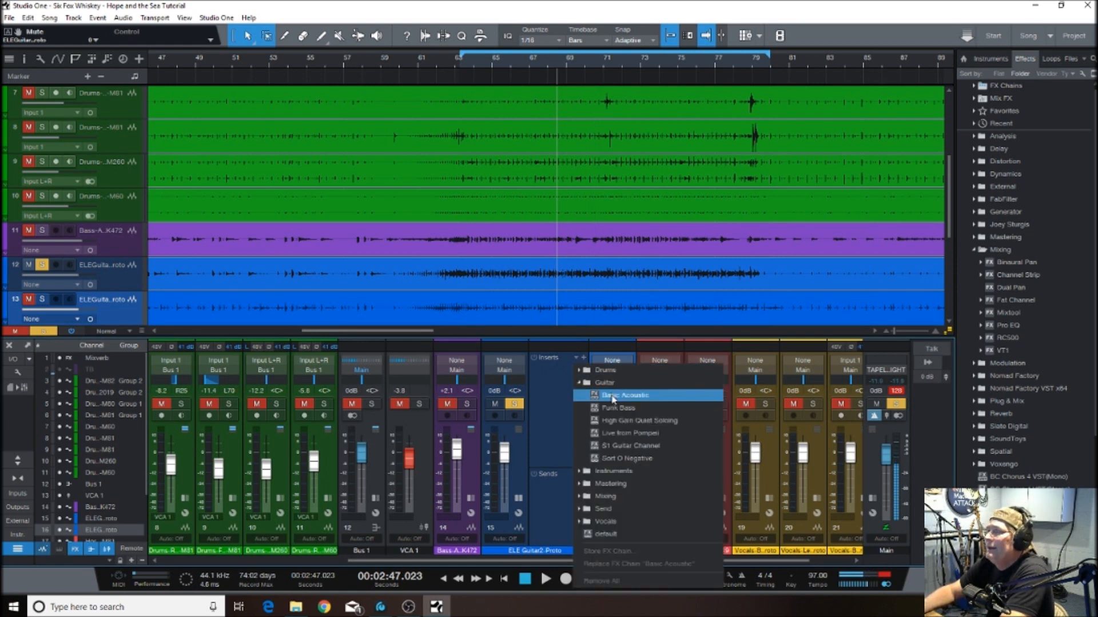
{"action": "left_click", "coordinate": [613, 395]}
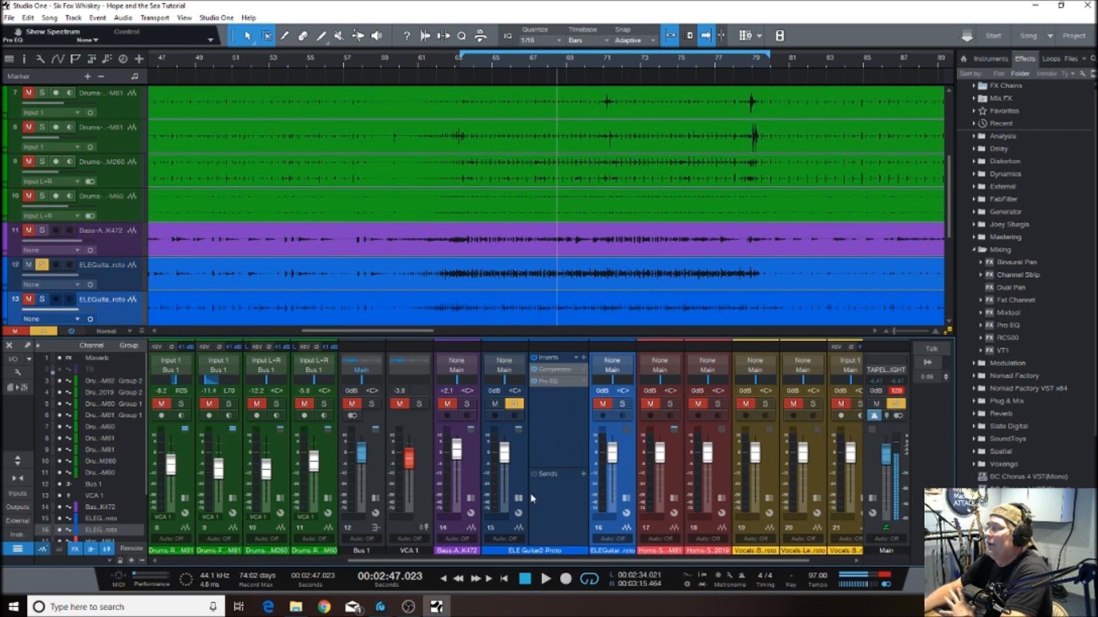
Reset the ELE Guitar2-Proto channel's Compressor and Pro EQ to their default presets
{"action": "left_click", "coordinate": [554, 369]}
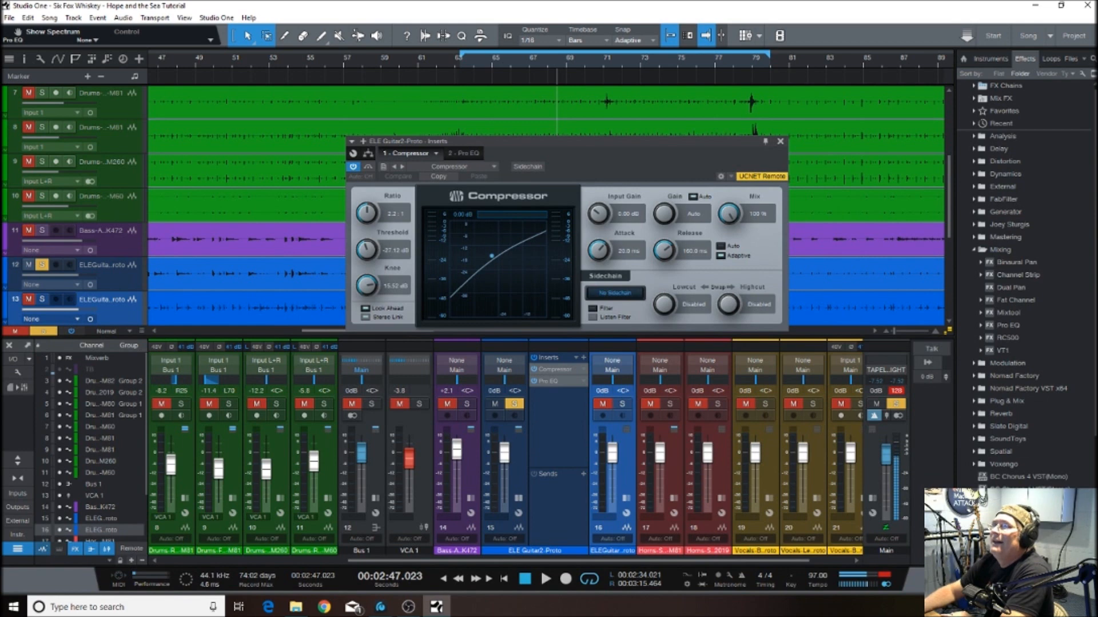
{"action": "left_click", "coordinate": [495, 167]}
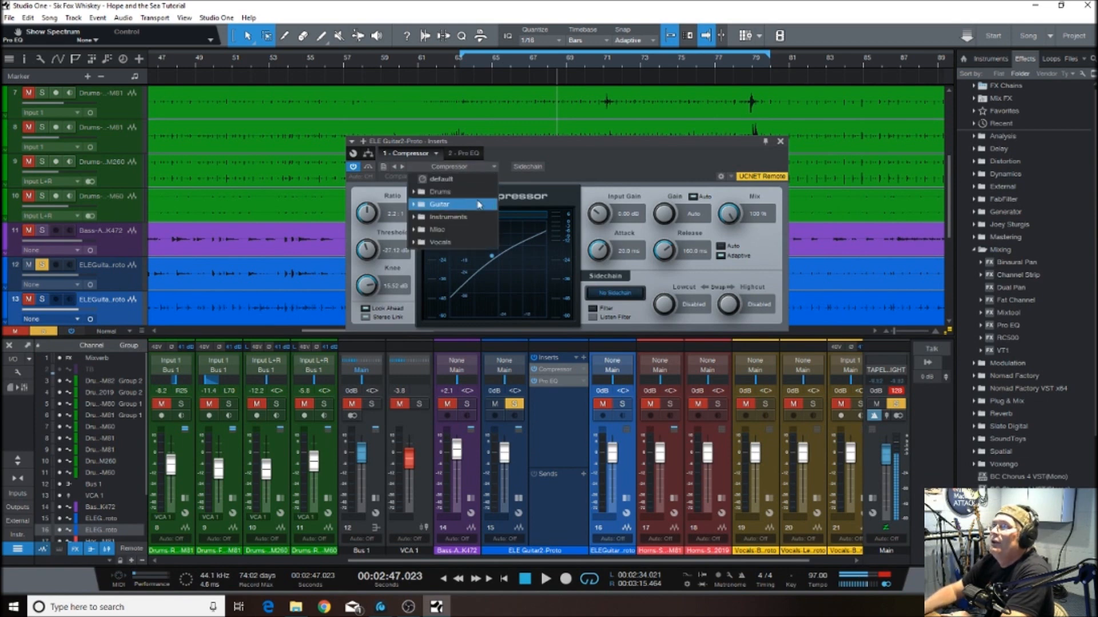
{"action": "left_click", "coordinate": [453, 180]}
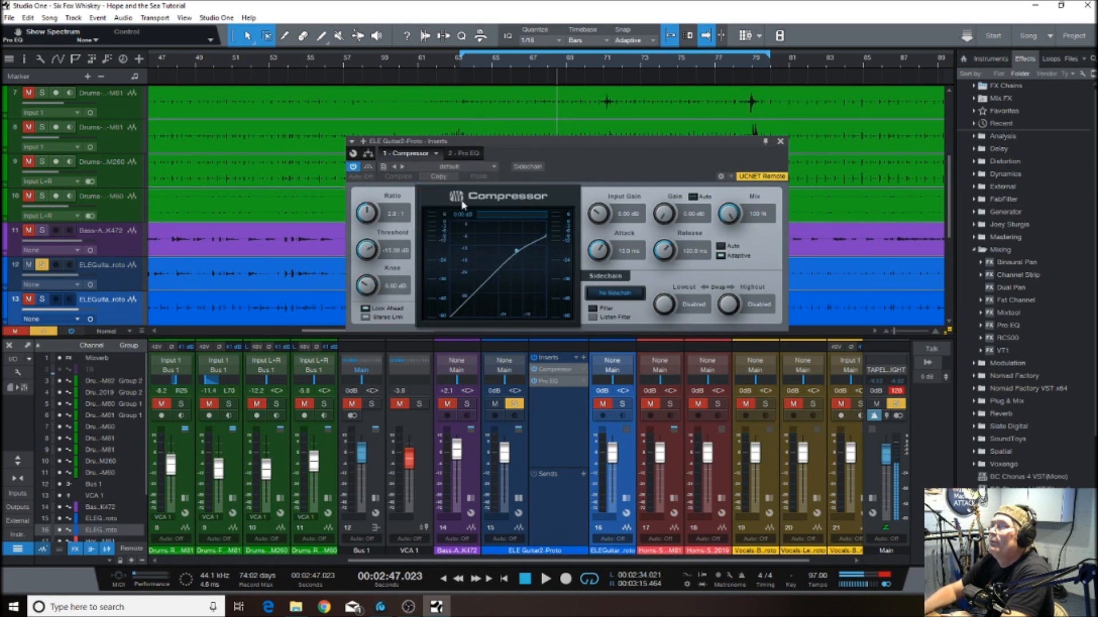
{"action": "left_click", "coordinate": [472, 154]}
{"action": "left_click", "coordinate": [463, 167]}
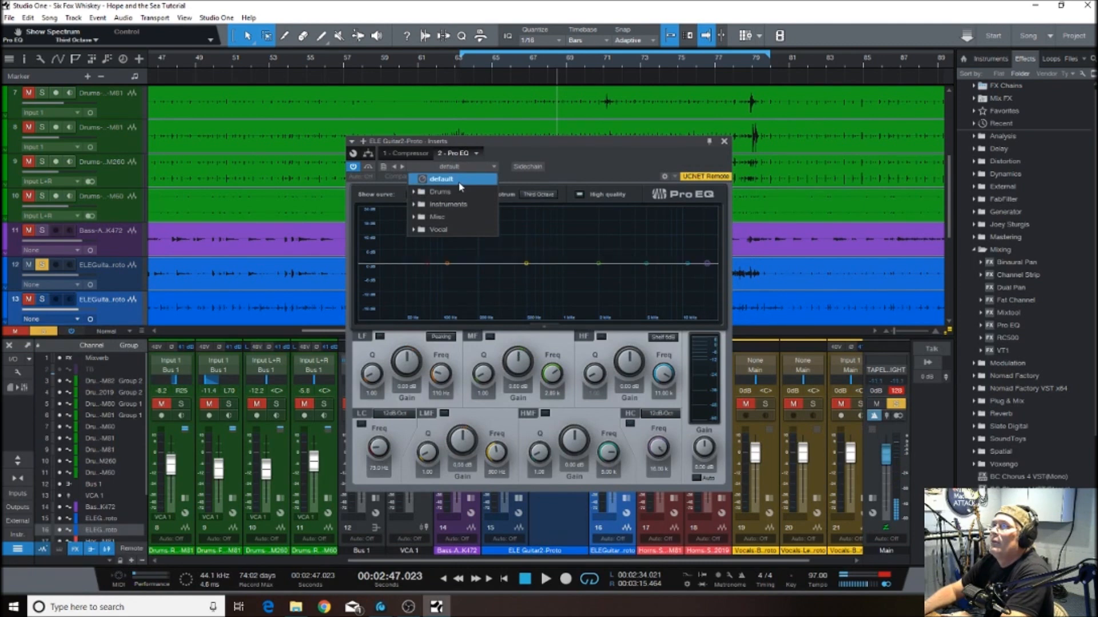
{"action": "left_click", "coordinate": [607, 151]}
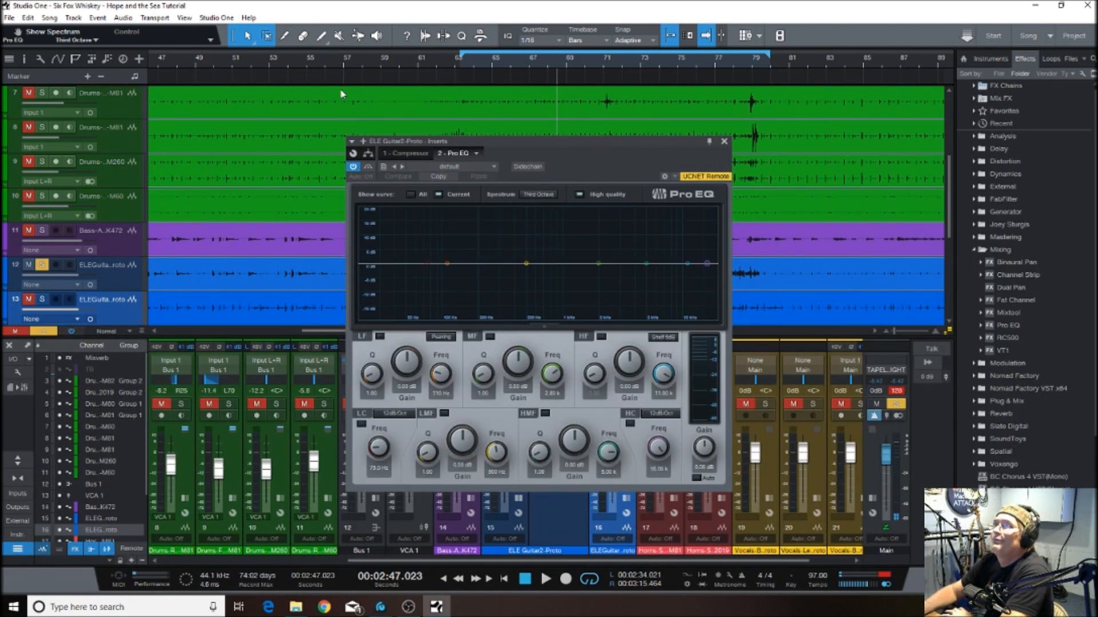
During playback, set the Pro EQ low cut to about 102 Hz, boost LF 4.24 dB at 206 Hz, and boost MF about 3.3 dB near 2.3 kHz
{"action": "left_click_drag", "start_coordinate": [563, 148], "coordinate": [319, 97]}
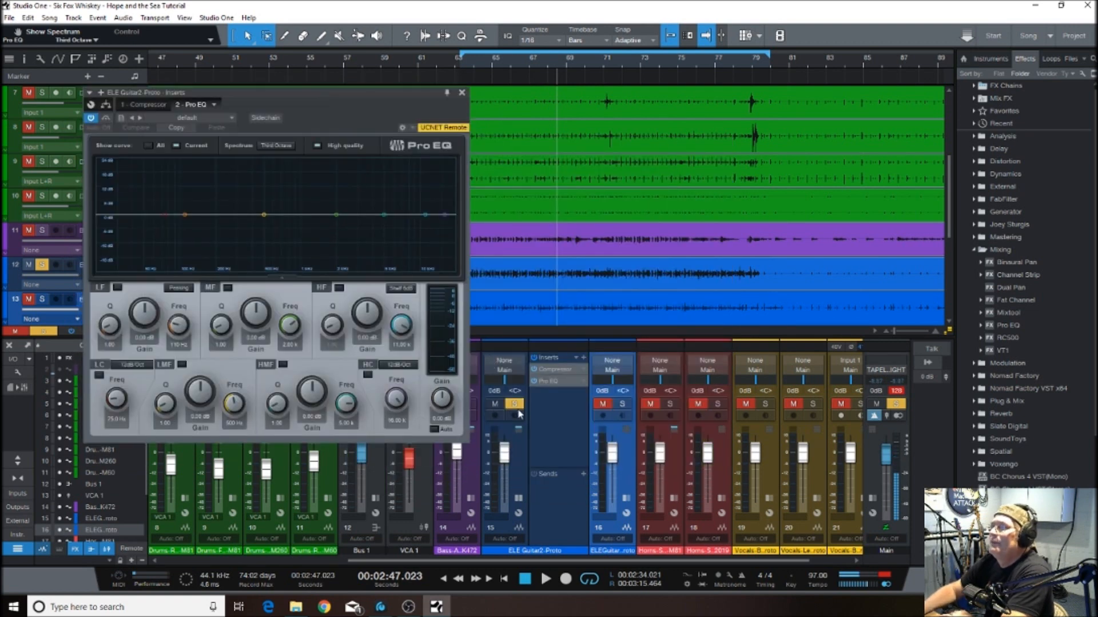
{"action": "left_click", "coordinate": [546, 579]}
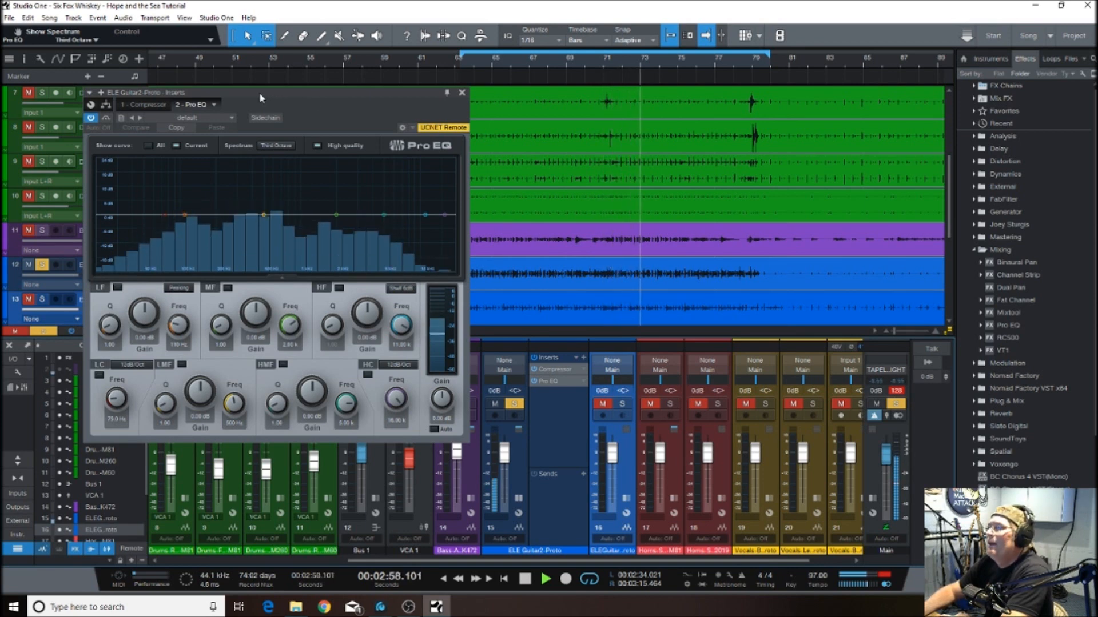
{"action": "left_click_drag", "start_coordinate": [260, 98], "coordinate": [520, 155]}
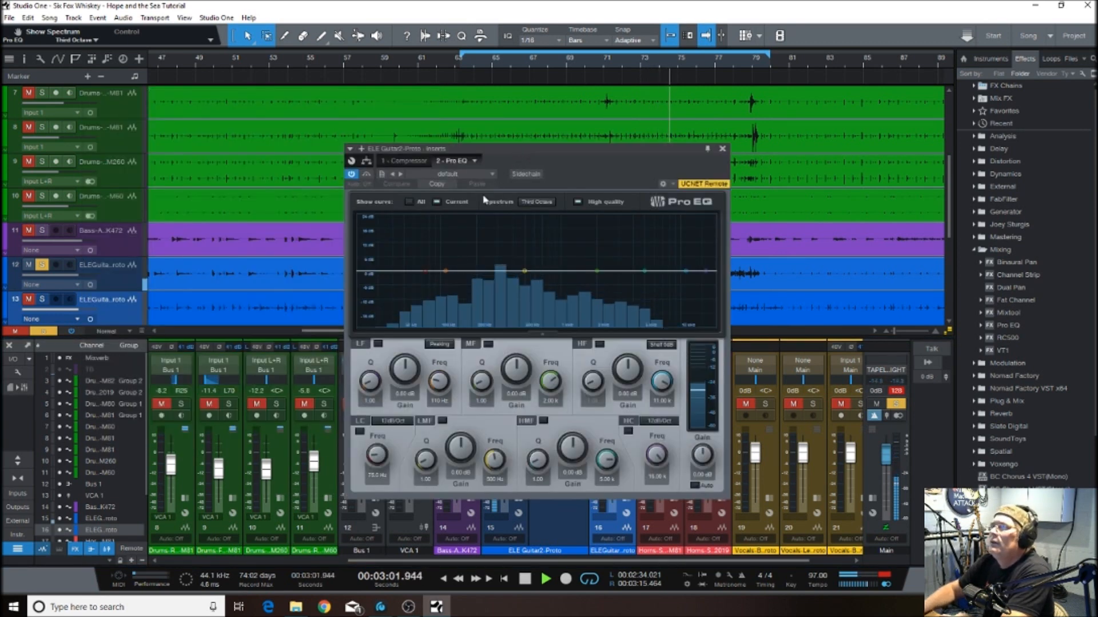
{"action": "left_click_drag", "start_coordinate": [425, 271], "coordinate": [449, 330]}
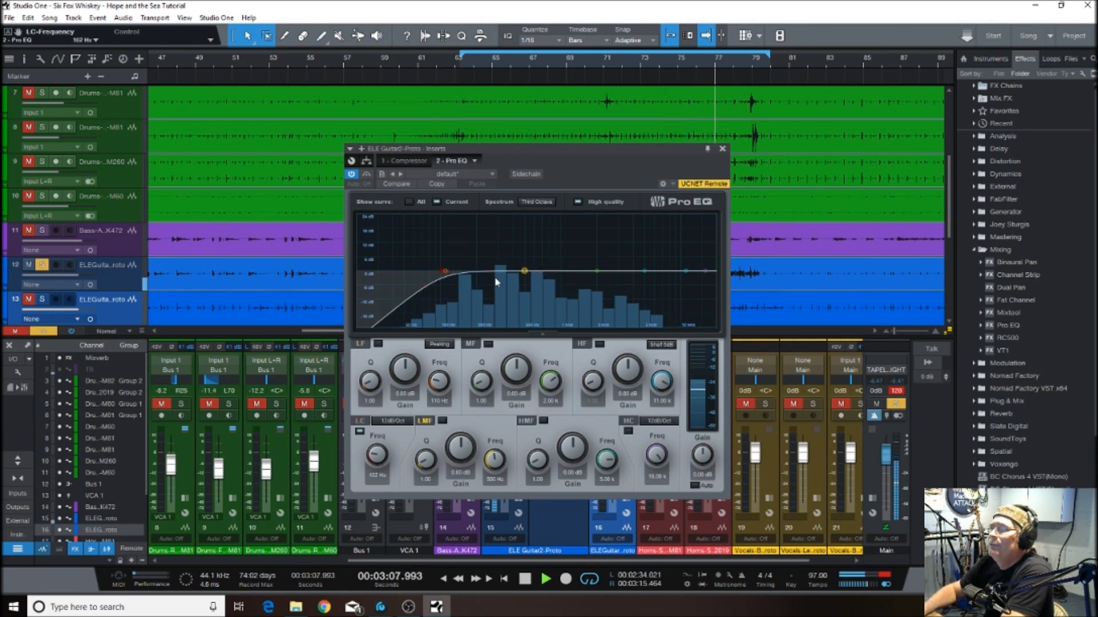
{"action": "left_click_drag", "start_coordinate": [445, 271], "coordinate": [480, 265]}
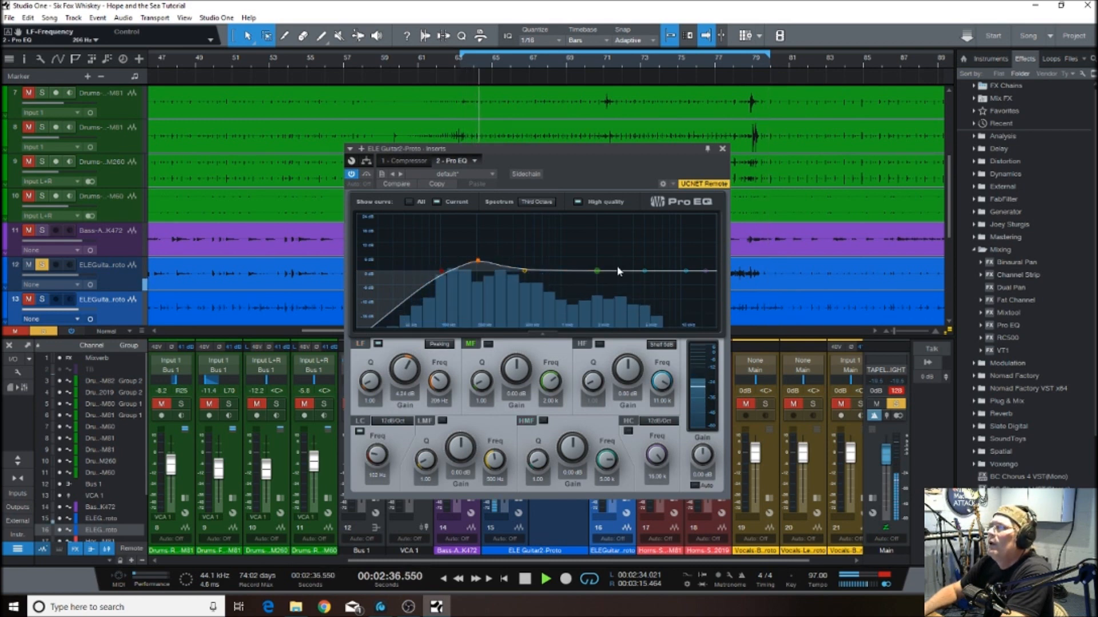
{"action": "left_click_drag", "start_coordinate": [596, 269], "coordinate": [608, 268]}
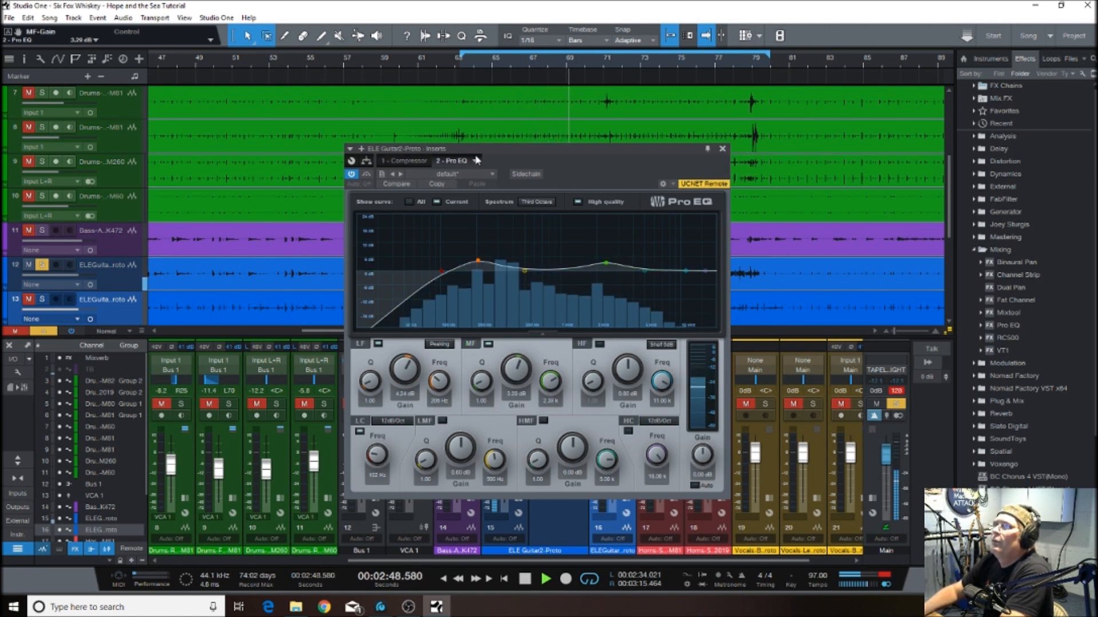
Set the guitar Compressor to a 2.4:1 ratio, about -21.5 dB threshold and about 204.5 ms release, and close it
{"action": "left_click", "coordinate": [403, 161]}
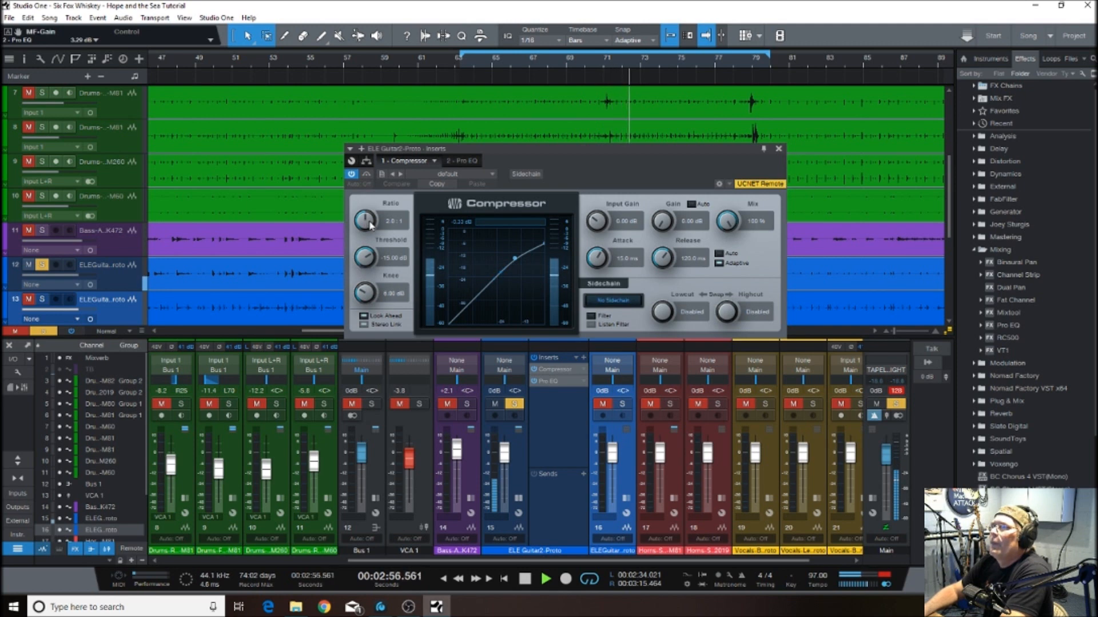
{"action": "scroll", "coordinate": [364, 221], "scroll_direction": "up", "scroll_amount": 4}
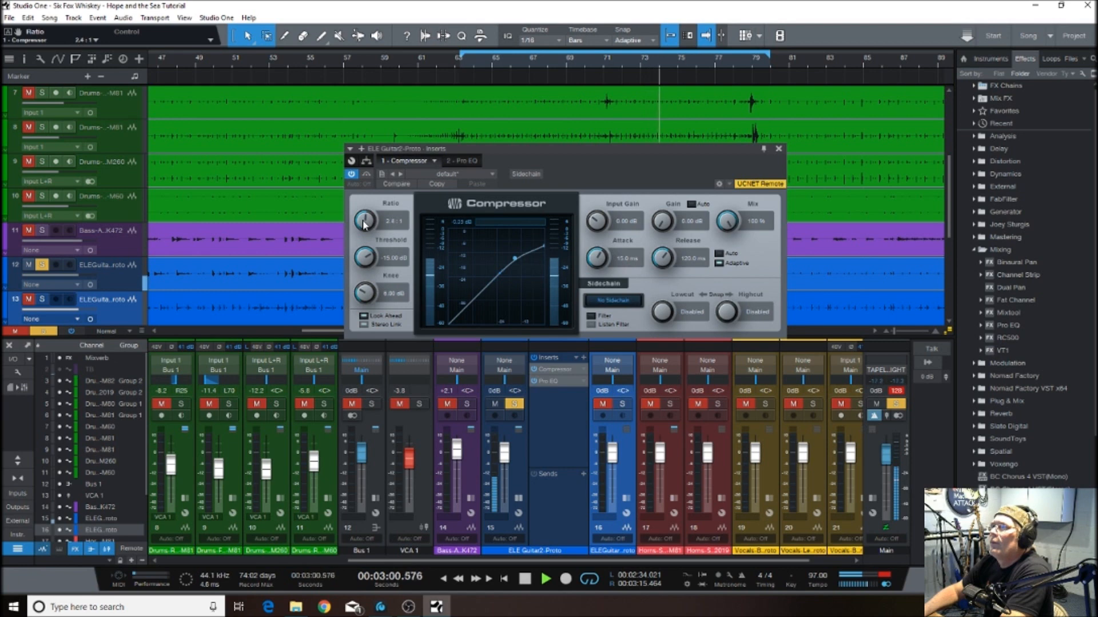
{"action": "left_click_drag", "start_coordinate": [366, 257], "coordinate": [360, 265]}
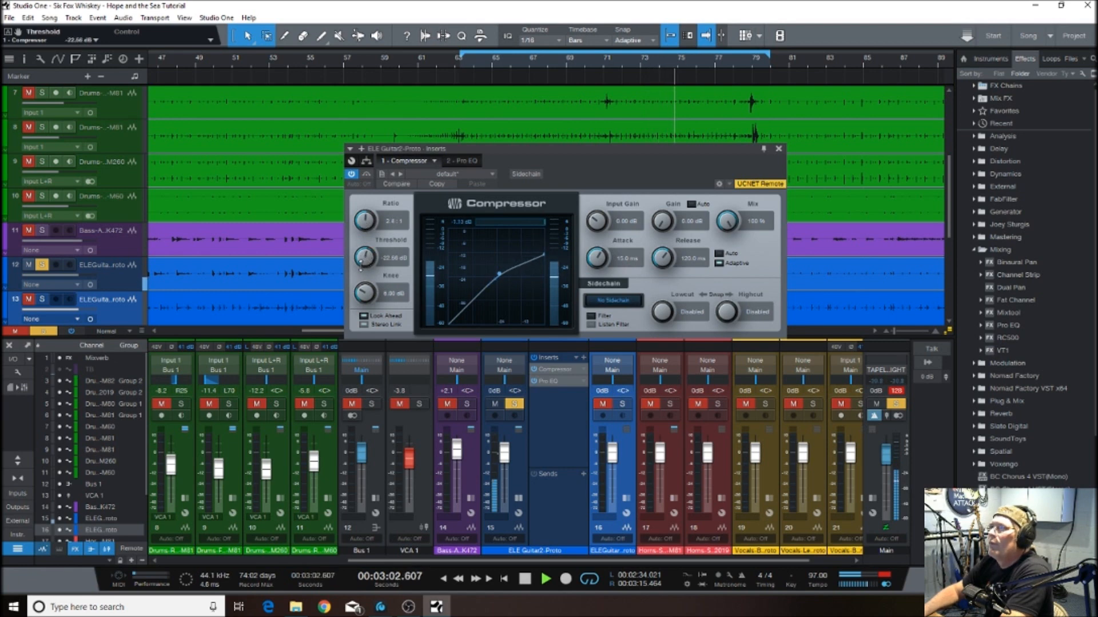
{"action": "scroll", "coordinate": [598, 260], "scroll_direction": "down", "scroll_amount": 2}
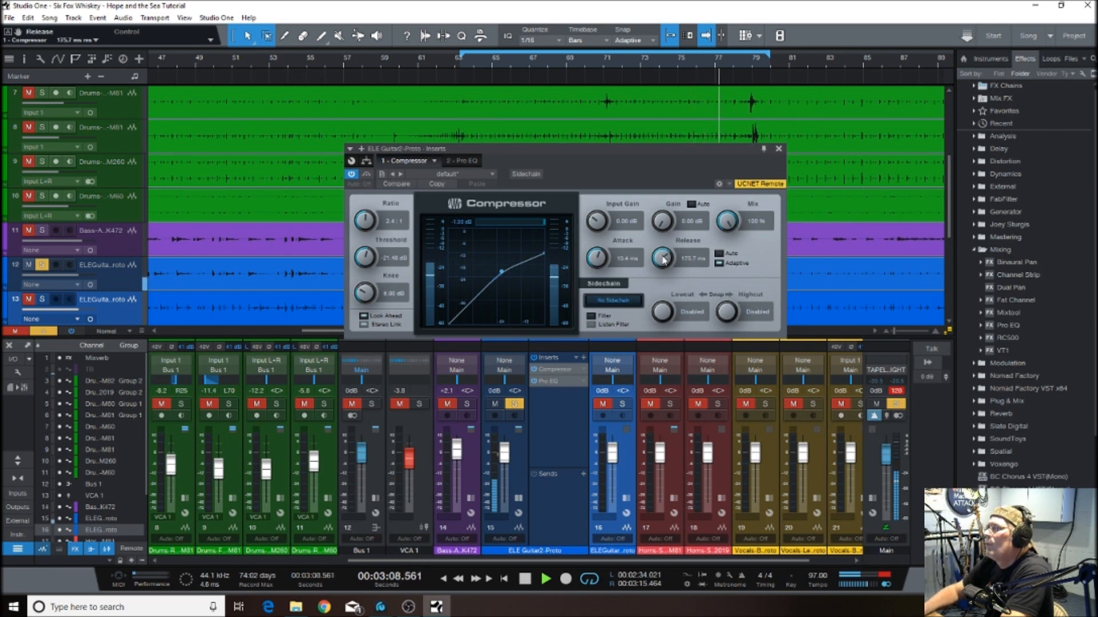
{"action": "left_click", "coordinate": [779, 150]}
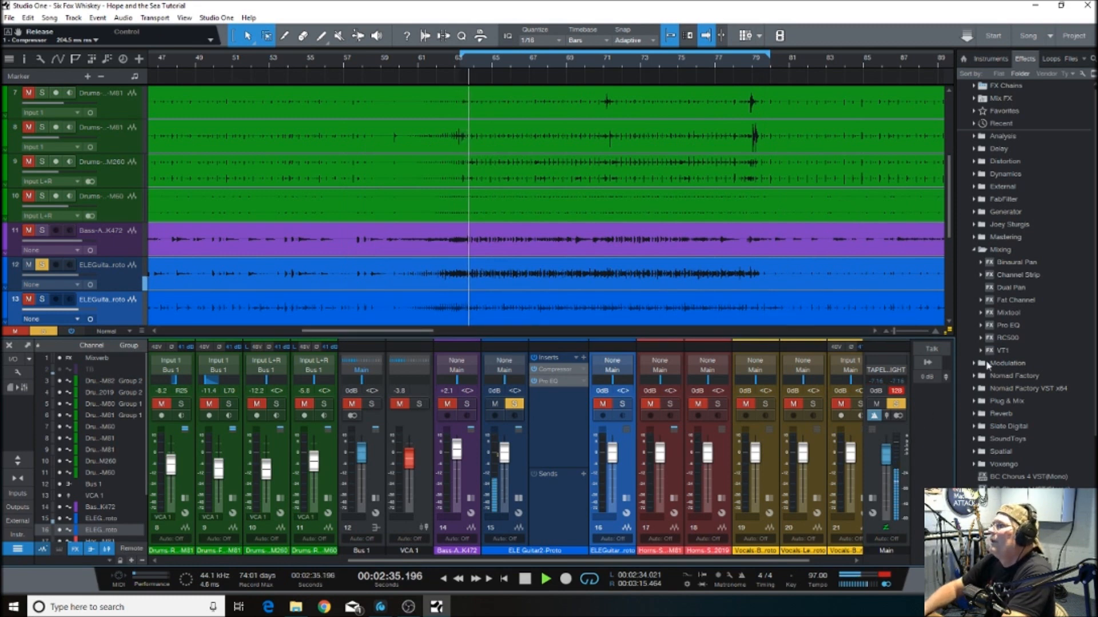
Add Voxengo's OldSkoolVerb to the sends of the ELE Guitar2-Proto channel
{"action": "left_click", "coordinate": [975, 250]}
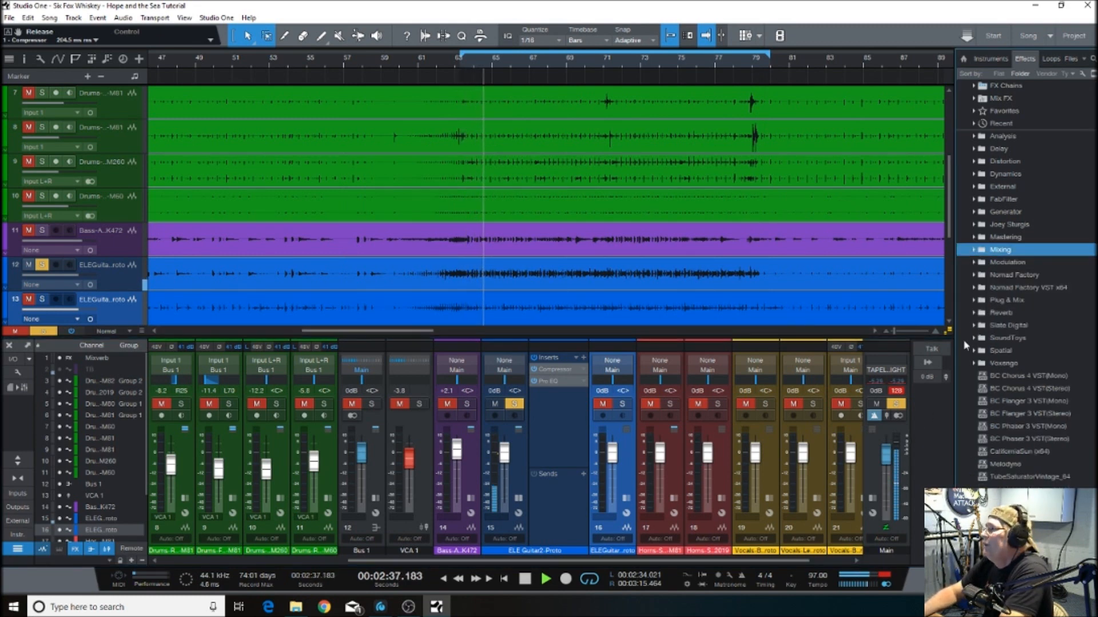
{"action": "left_click", "coordinate": [973, 364]}
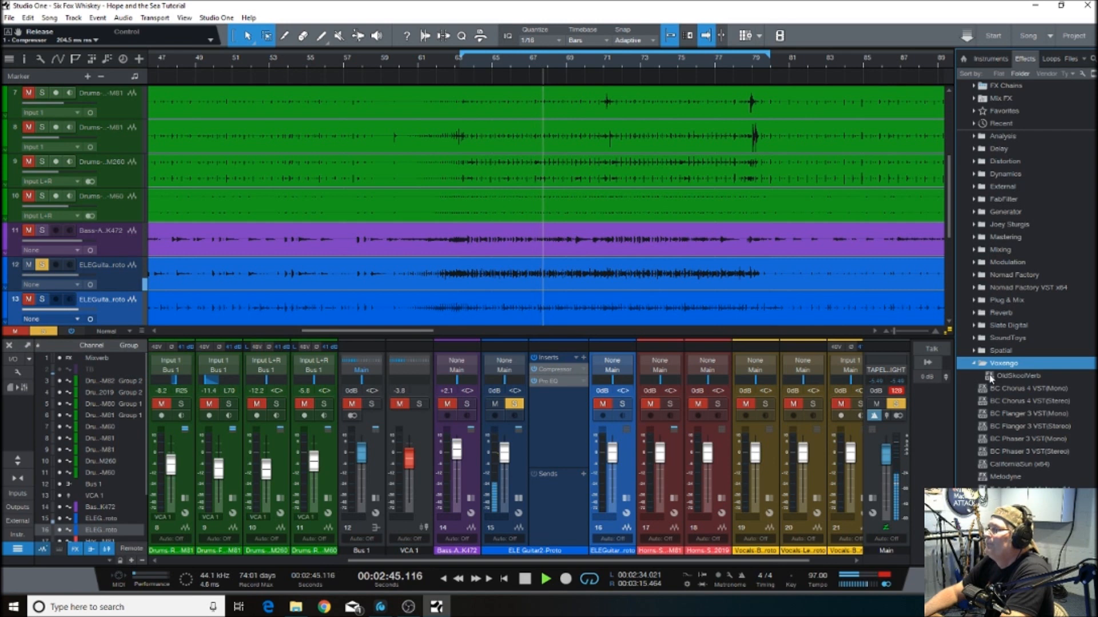
{"action": "left_click_drag", "start_coordinate": [989, 378], "coordinate": [552, 508]}
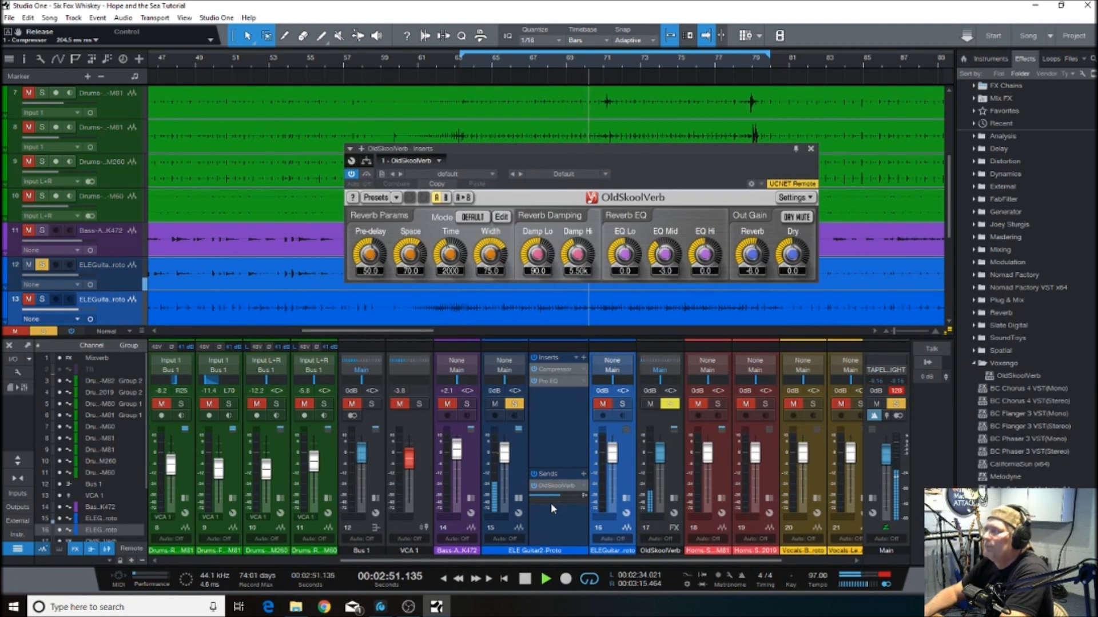
Set OldSkoolVerb to EQ Mid 0.4 dB, Space 19.5, Time 2722 and Pre-delay 70.4, and close it
{"action": "left_click_drag", "start_coordinate": [664, 255], "coordinate": [664, 250]}
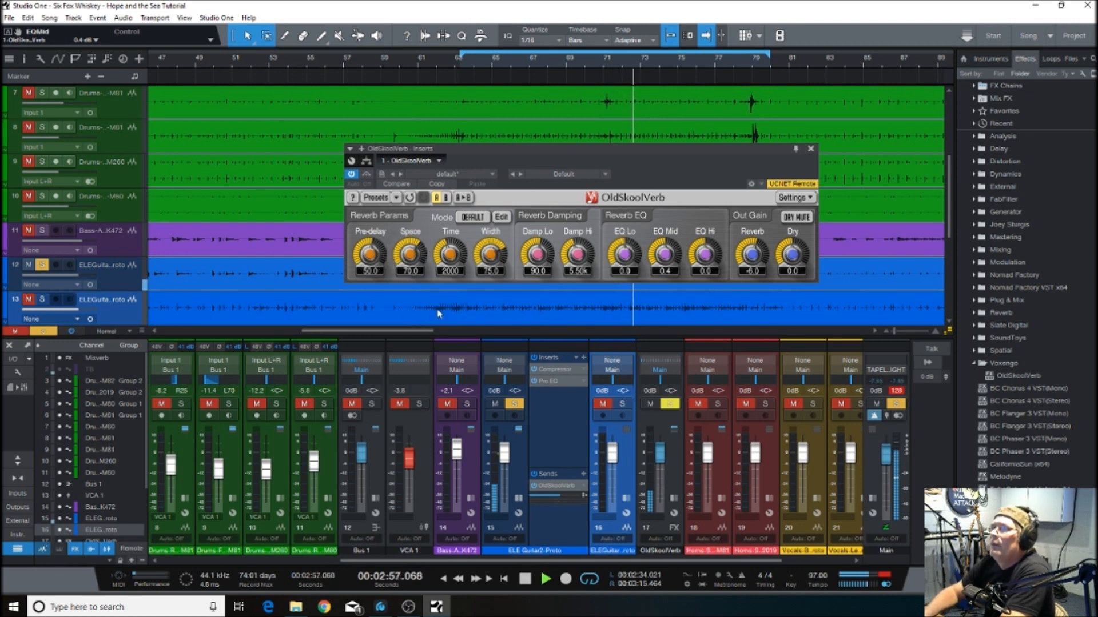
{"action": "left_click_drag", "start_coordinate": [413, 250], "coordinate": [413, 275]}
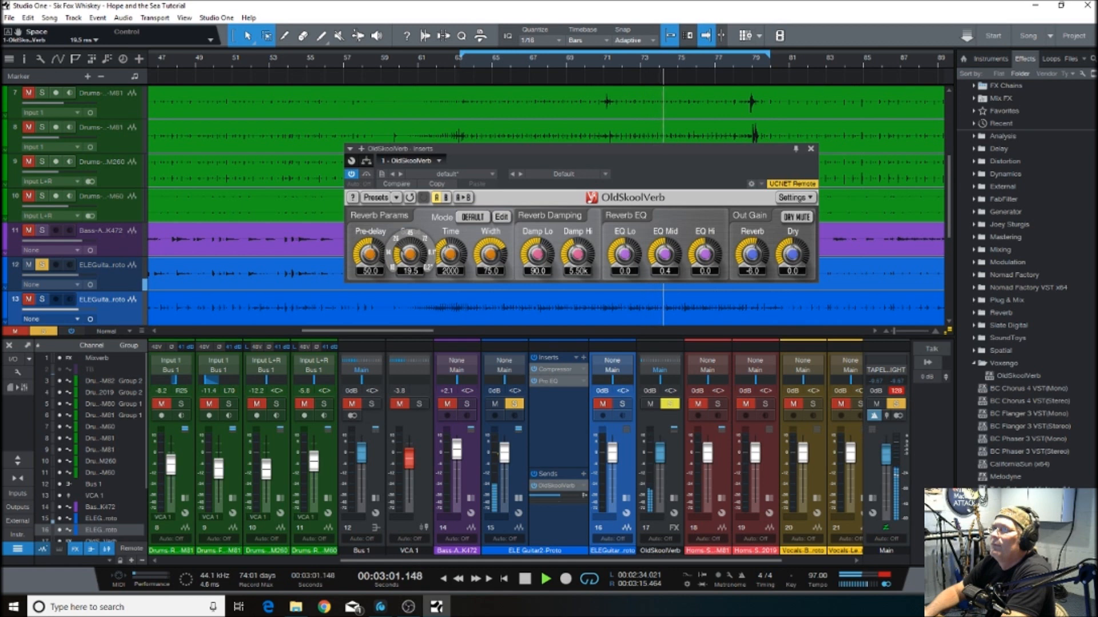
{"action": "left_click_drag", "start_coordinate": [450, 254], "coordinate": [450, 238]}
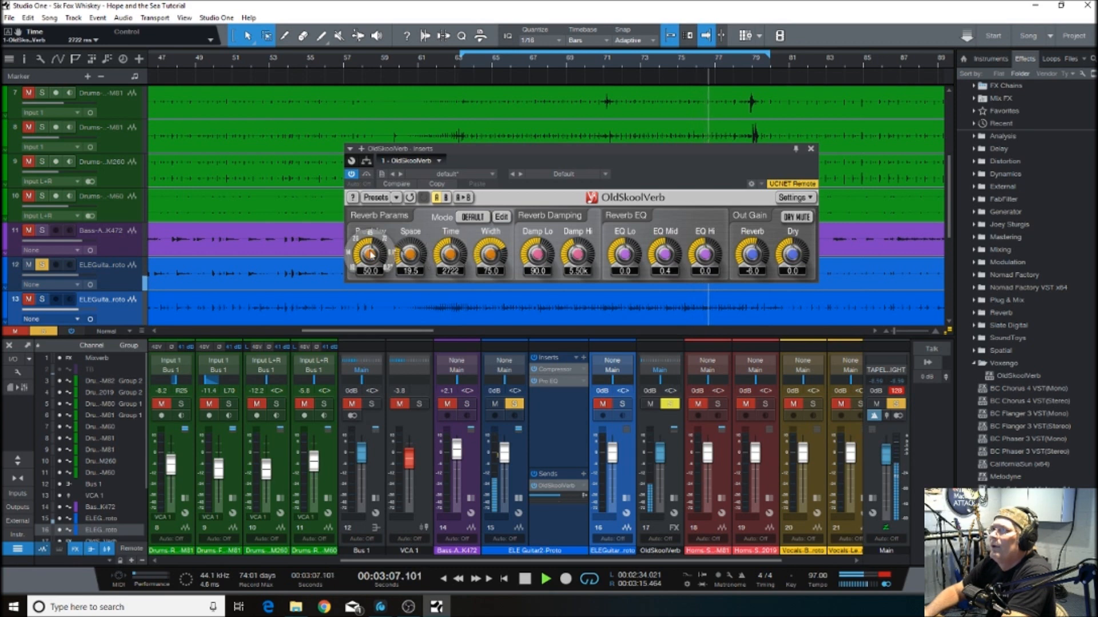
{"action": "left_click_drag", "start_coordinate": [370, 255], "coordinate": [370, 249]}
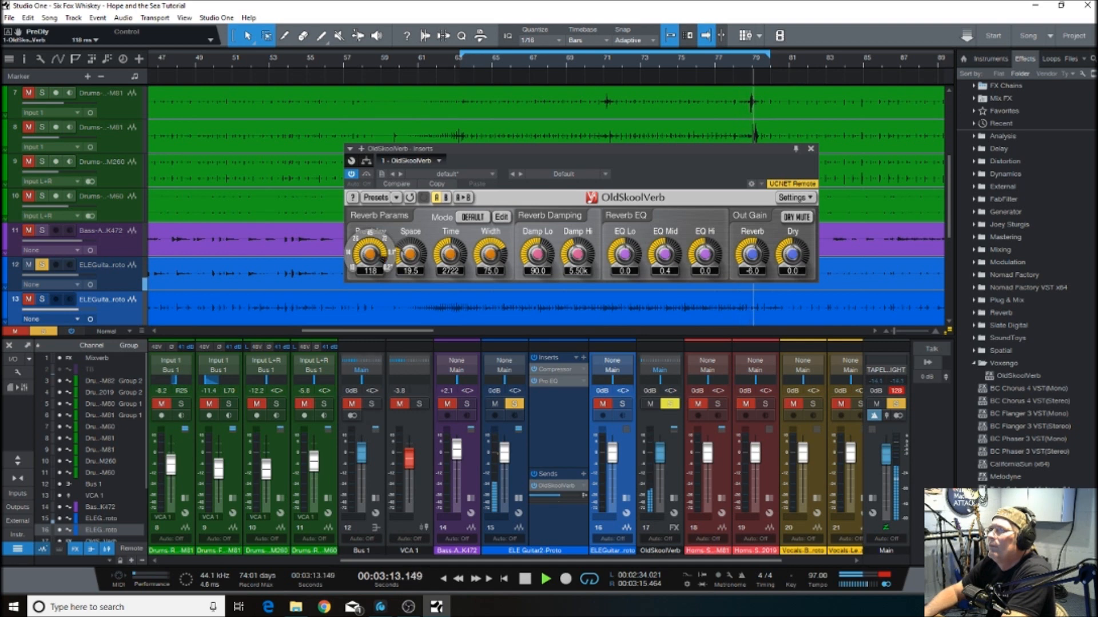
{"action": "left_click_drag", "start_coordinate": [370, 252], "coordinate": [371, 257]}
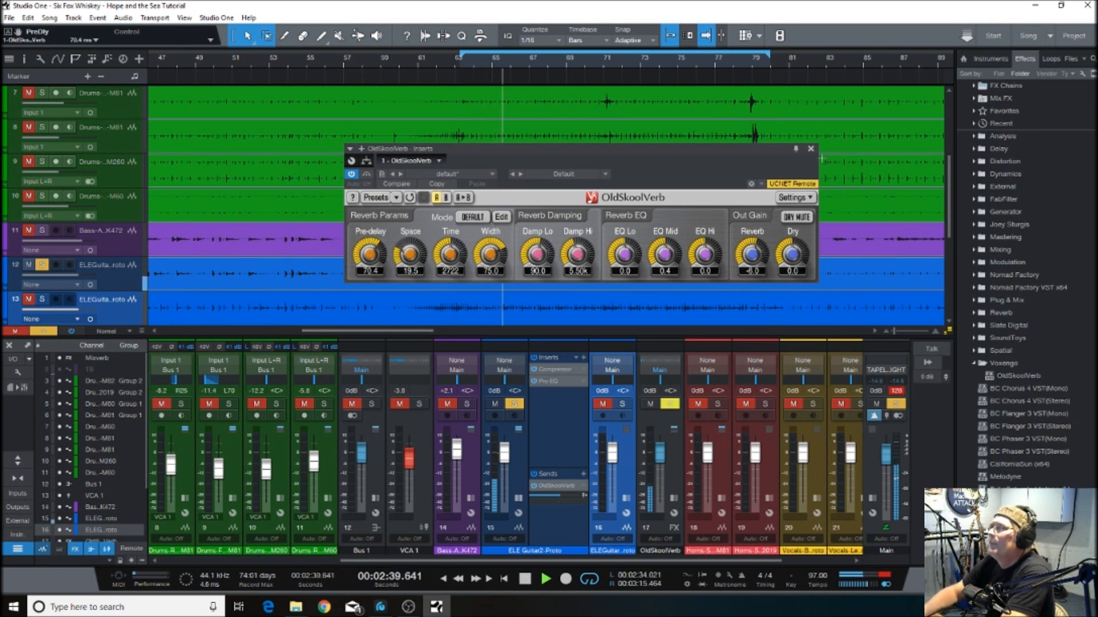
{"action": "left_click", "coordinate": [811, 150]}
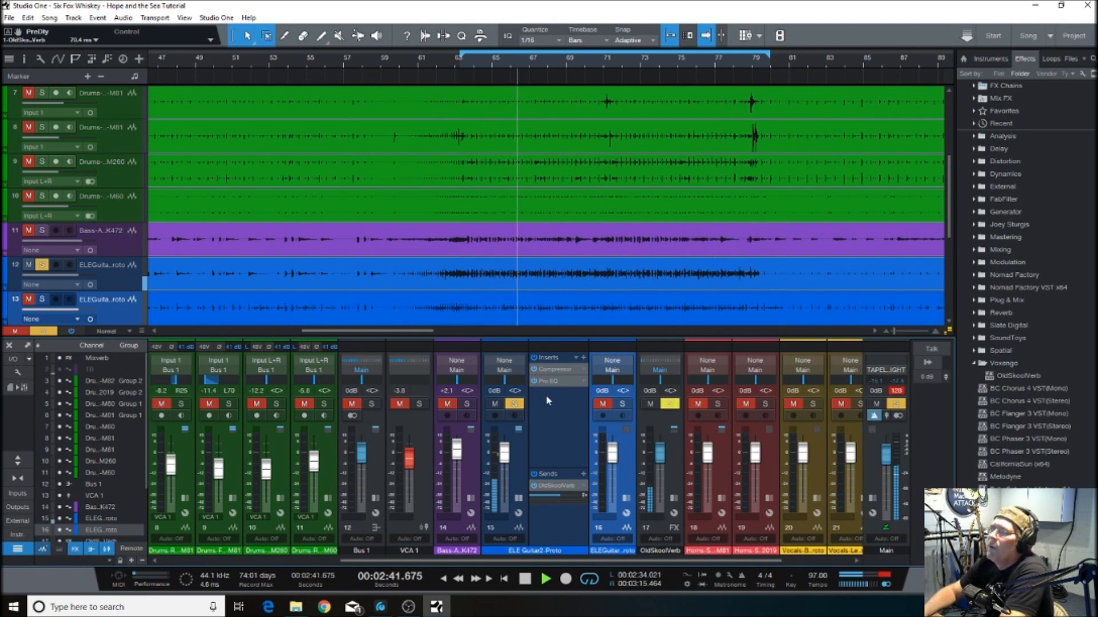
Take the ELE Guitar2-Proto channel out of solo, set its fader to -0.4 dB during playback, and stop the song
{"action": "left_click", "coordinate": [516, 404]}
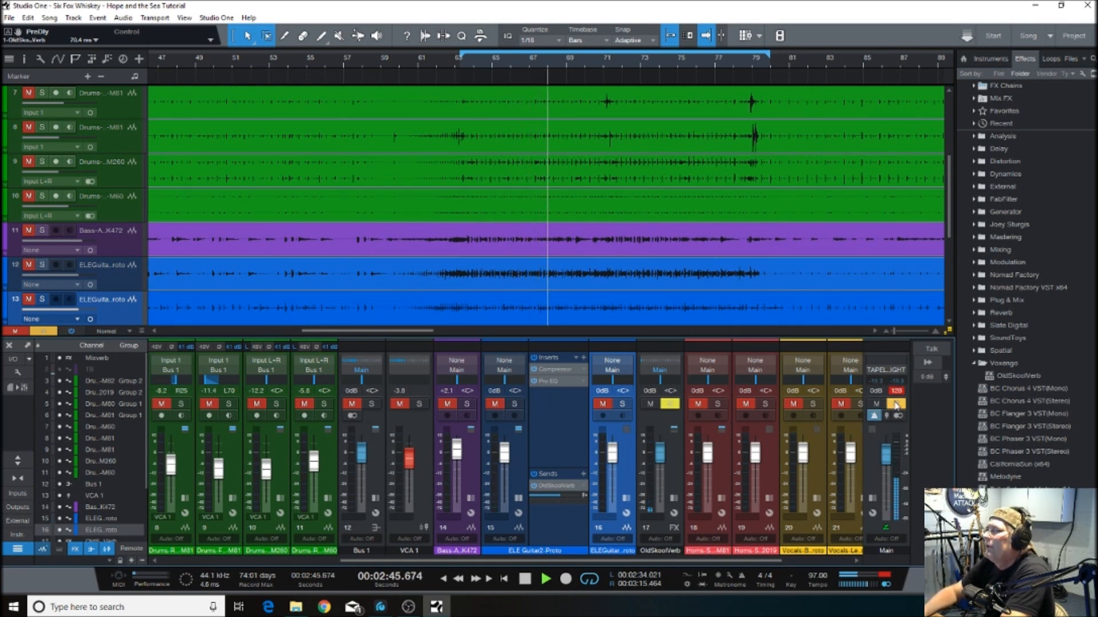
{"action": "left_click", "coordinate": [670, 404]}
{"action": "left_click_drag", "start_coordinate": [505, 458], "coordinate": [505, 458]}
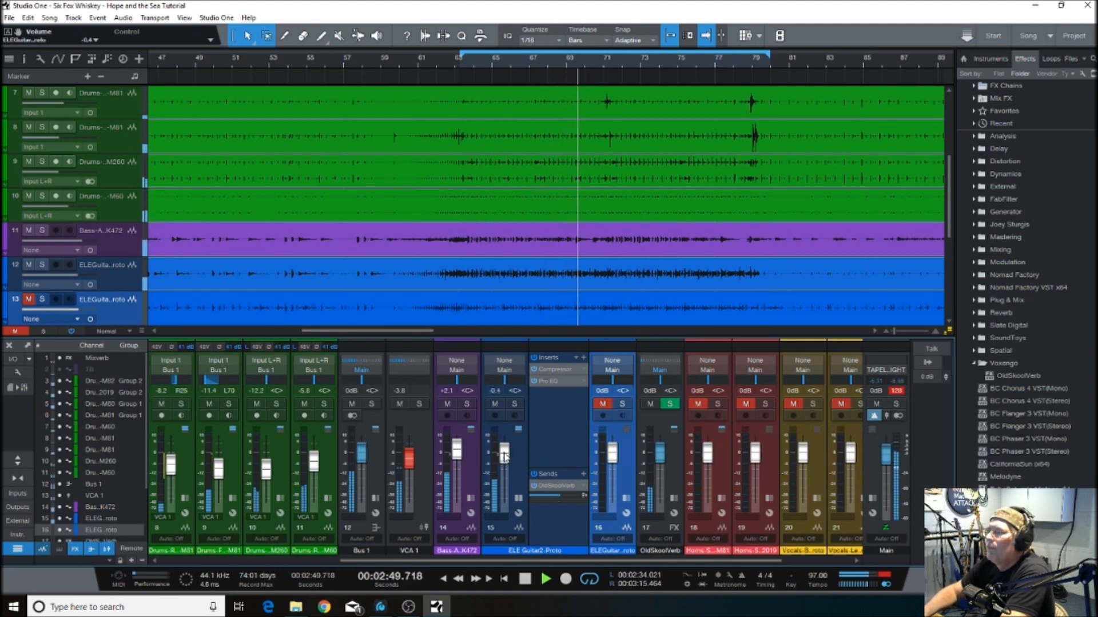
{"action": "left_click", "coordinate": [525, 579]}
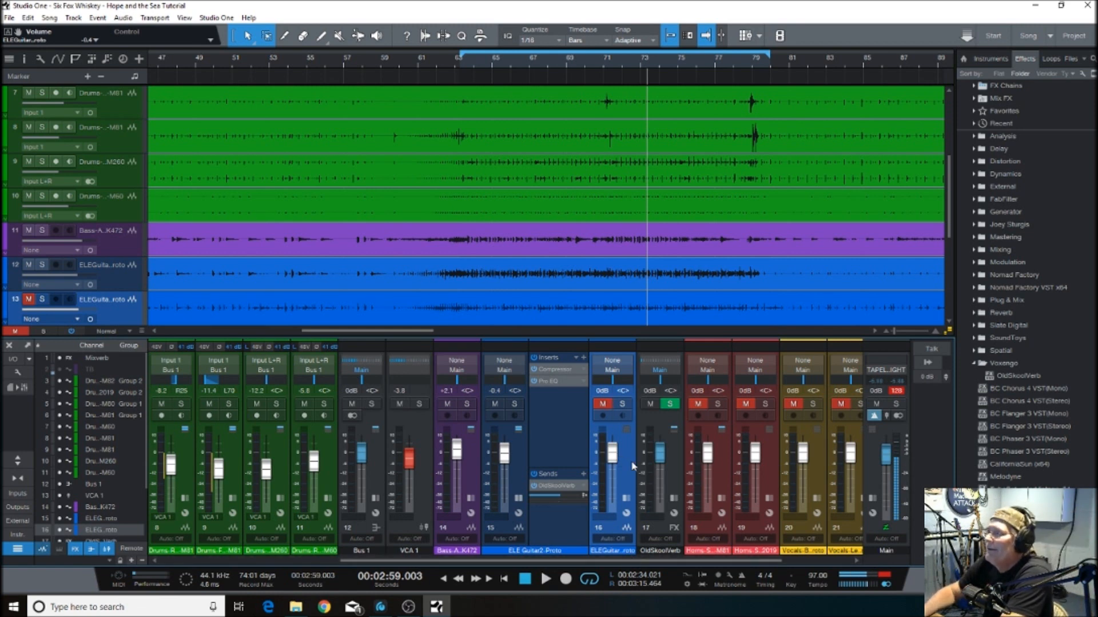
Expand the ELE Guitar1-Proto channel, unmute and solo it, and play the song from about bar 64
{"action": "left_click", "coordinate": [627, 499]}
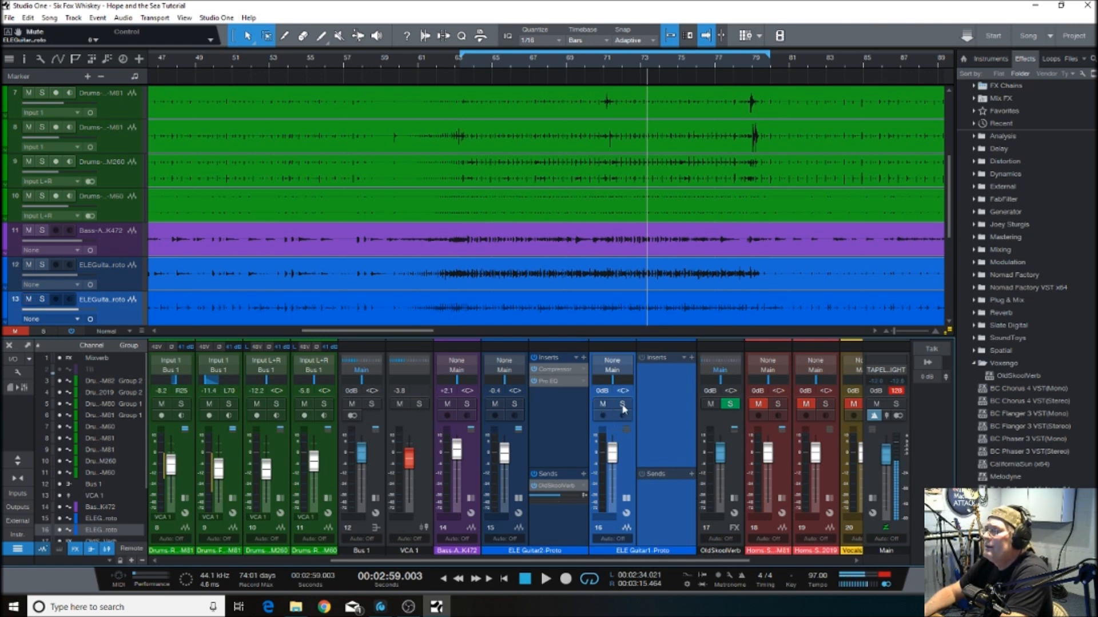
{"action": "left_click", "coordinate": [622, 405]}
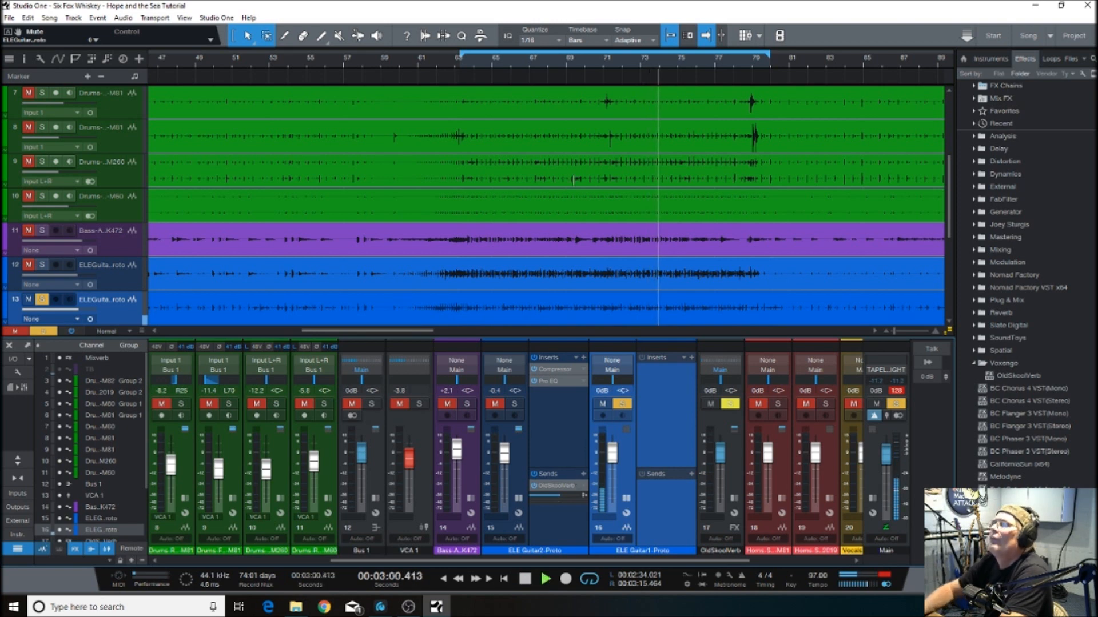
{"action": "left_click", "coordinate": [484, 67]}
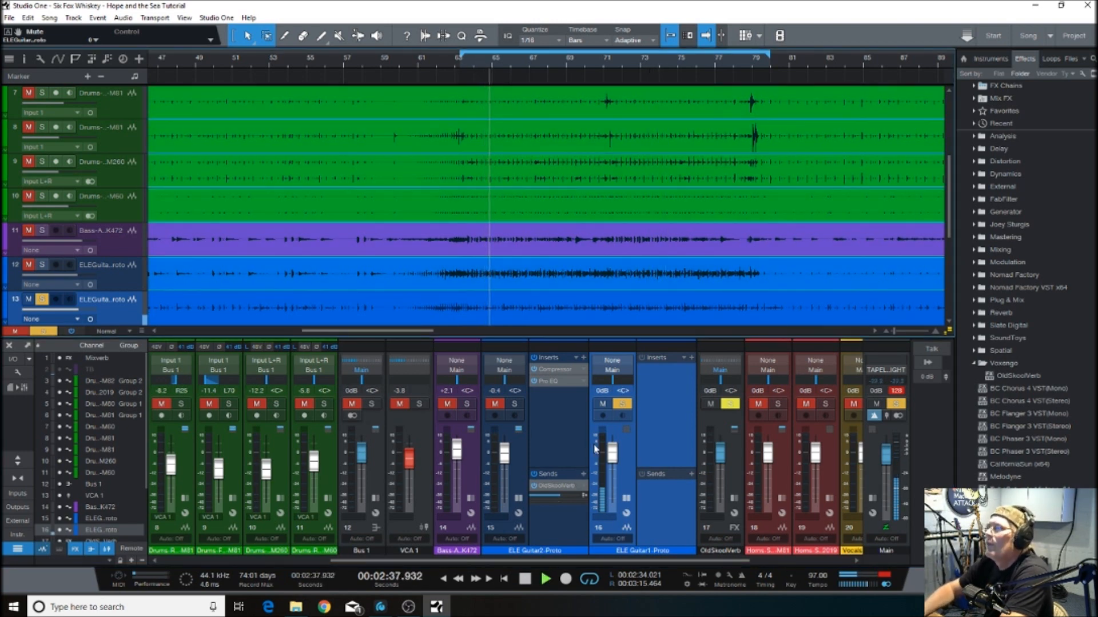
Copy the Compressor, Pro EQ and OldSkoolVerb send from ELE Guitar2-Proto to the ELE Guitar1-Proto channel
{"action": "left_click_drag", "start_coordinate": [560, 370], "coordinate": [658, 378]}
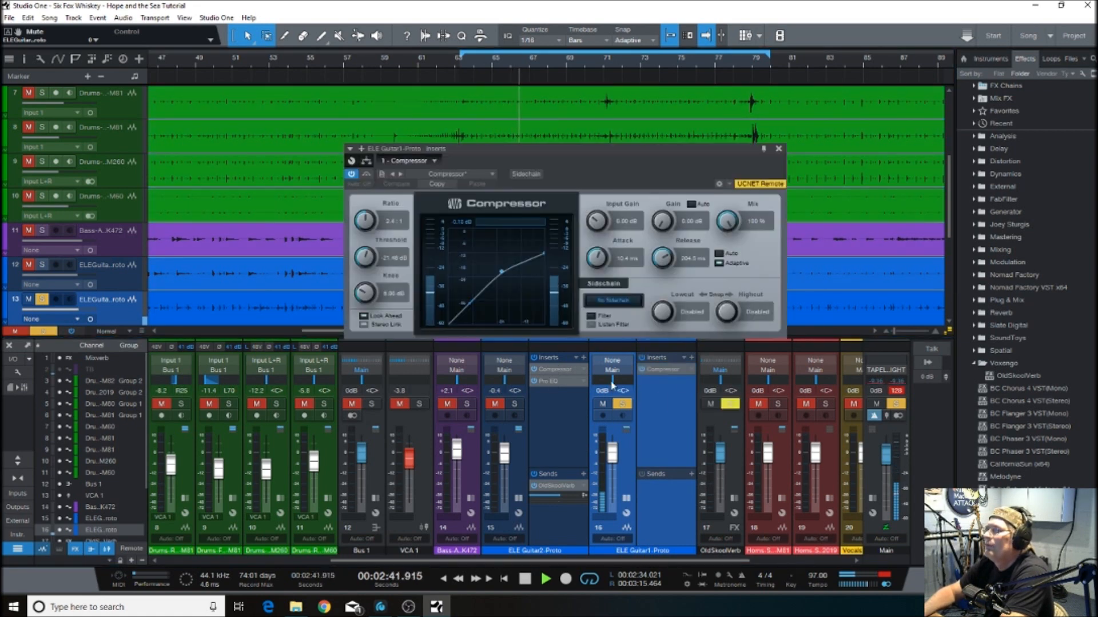
{"action": "left_click_drag", "start_coordinate": [546, 384], "coordinate": [650, 386]}
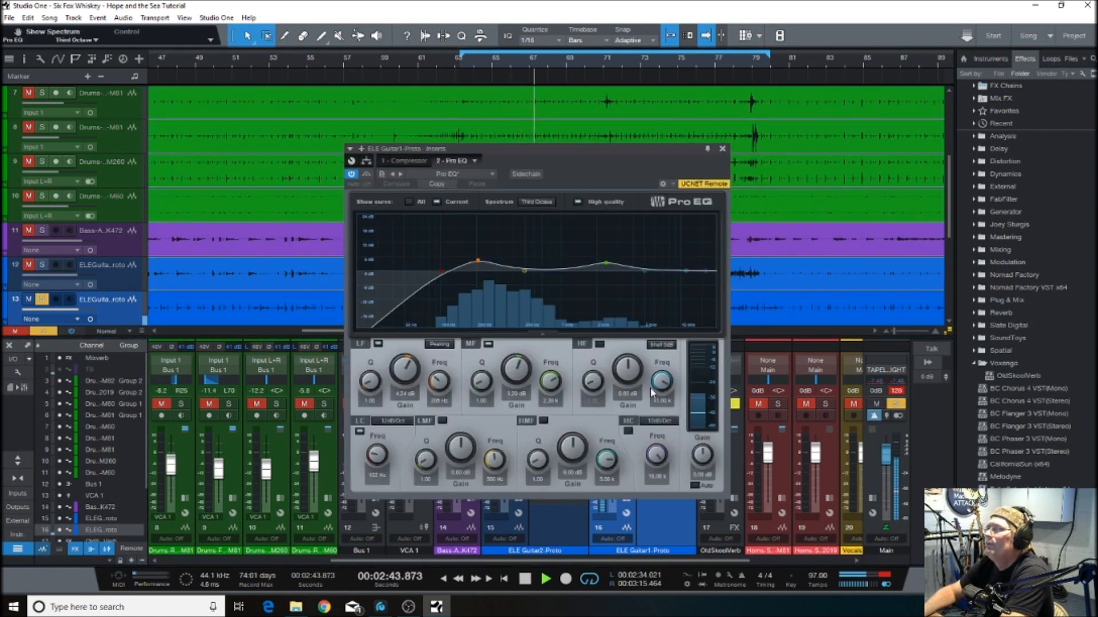
{"action": "left_click", "coordinate": [722, 148]}
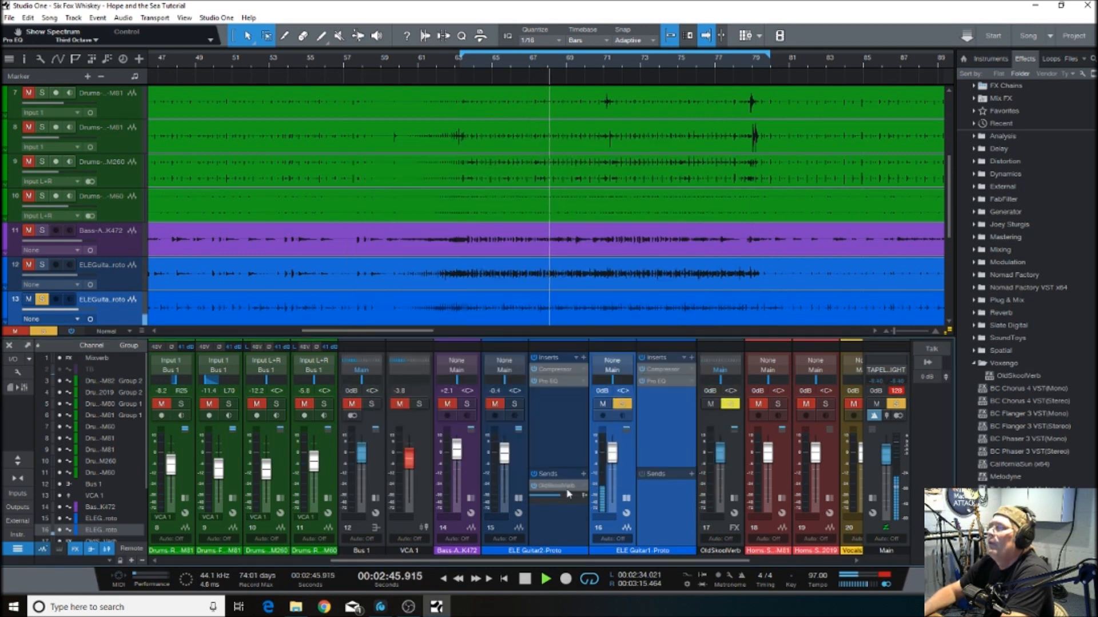
{"action": "left_click_drag", "start_coordinate": [554, 489], "coordinate": [654, 499]}
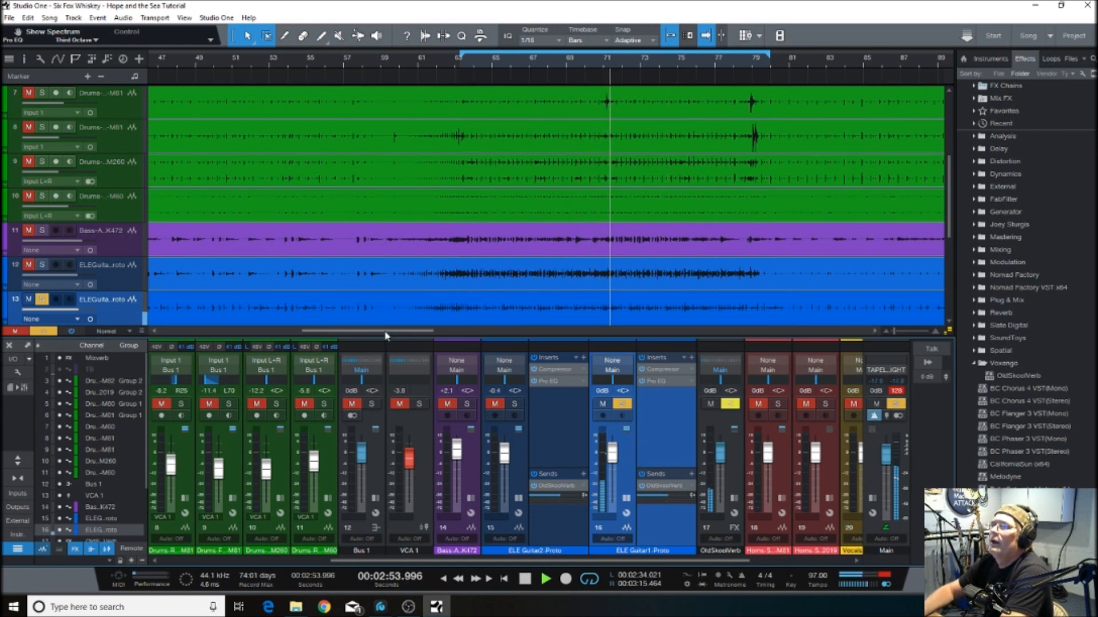
Play from about bar 126 and set ELE Guitar1's Pro EQ to MF about 3 dB at 2.05 kHz, LF 5.41 dB at 211 Hz, LMF -2.12 dB at 407 Hz
{"action": "left_click_drag", "start_coordinate": [386, 334], "coordinate": [525, 335]}
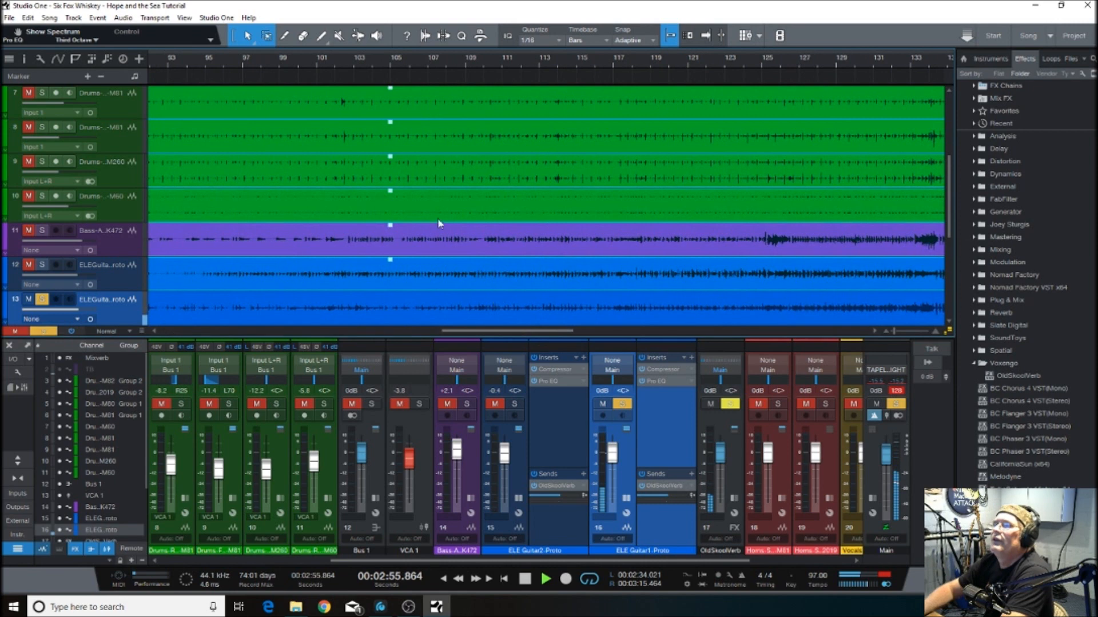
{"action": "key", "text": "f"}
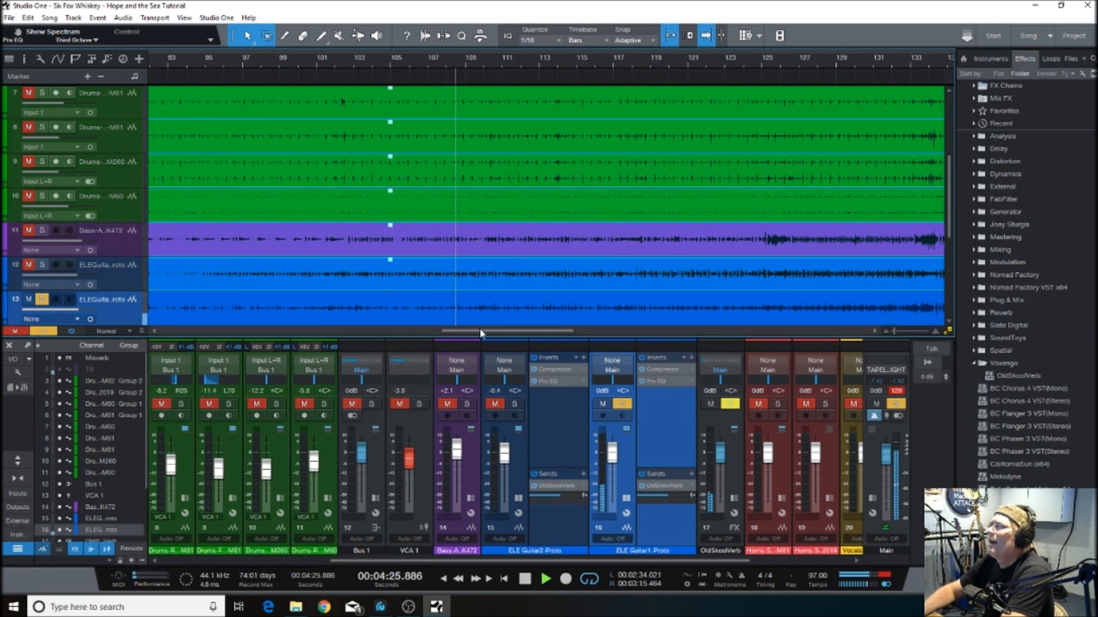
{"action": "left_click_drag", "start_coordinate": [480, 336], "coordinate": [526, 334]}
{"action": "left_click", "coordinate": [497, 66]}
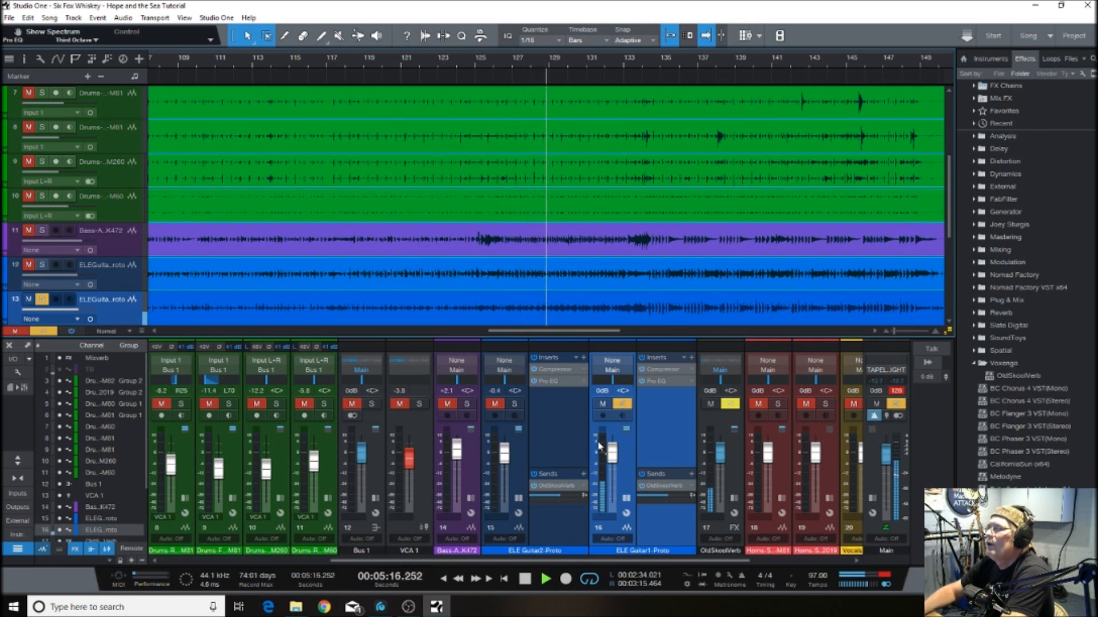
{"action": "left_click", "coordinate": [662, 380]}
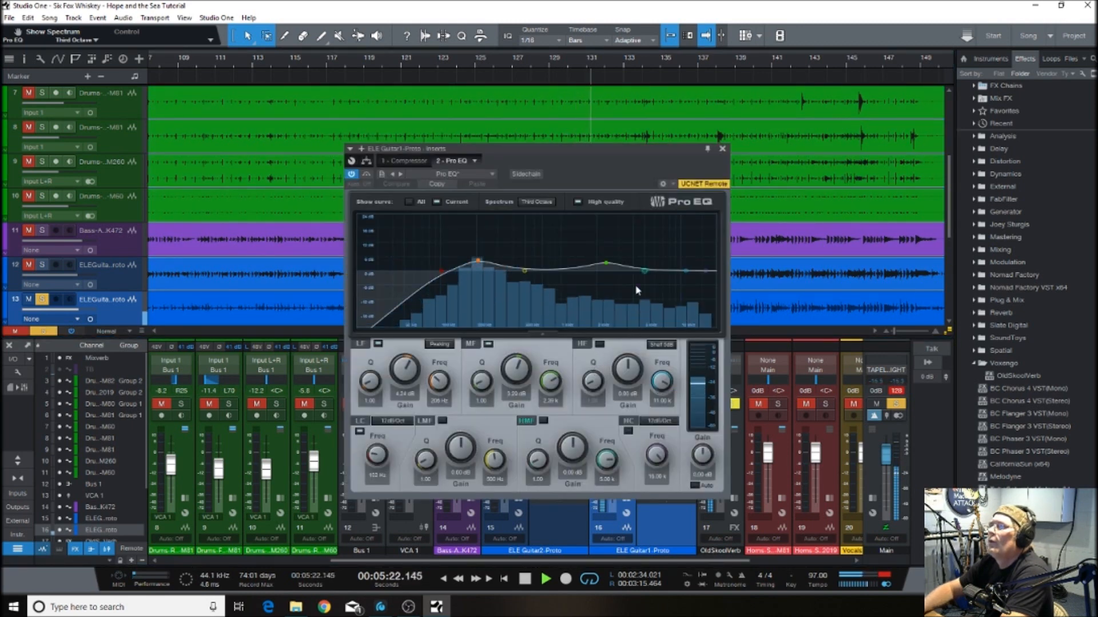
{"action": "left_click_drag", "start_coordinate": [599, 262], "coordinate": [598, 264]}
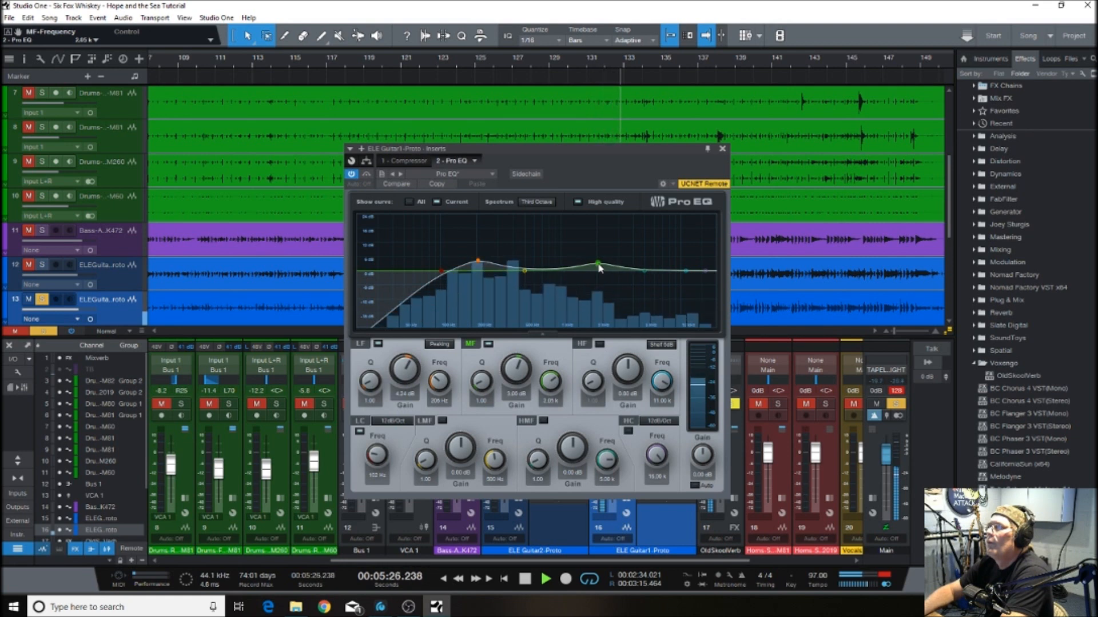
{"action": "left_click_drag", "start_coordinate": [478, 261], "coordinate": [515, 281]}
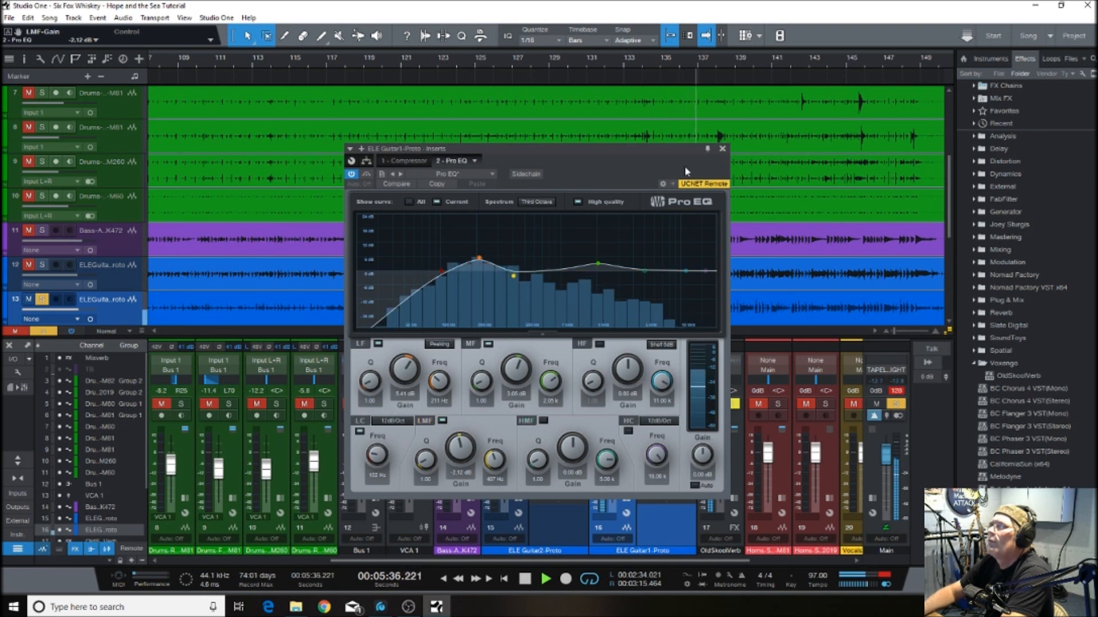
{"action": "left_click", "coordinate": [722, 148]}
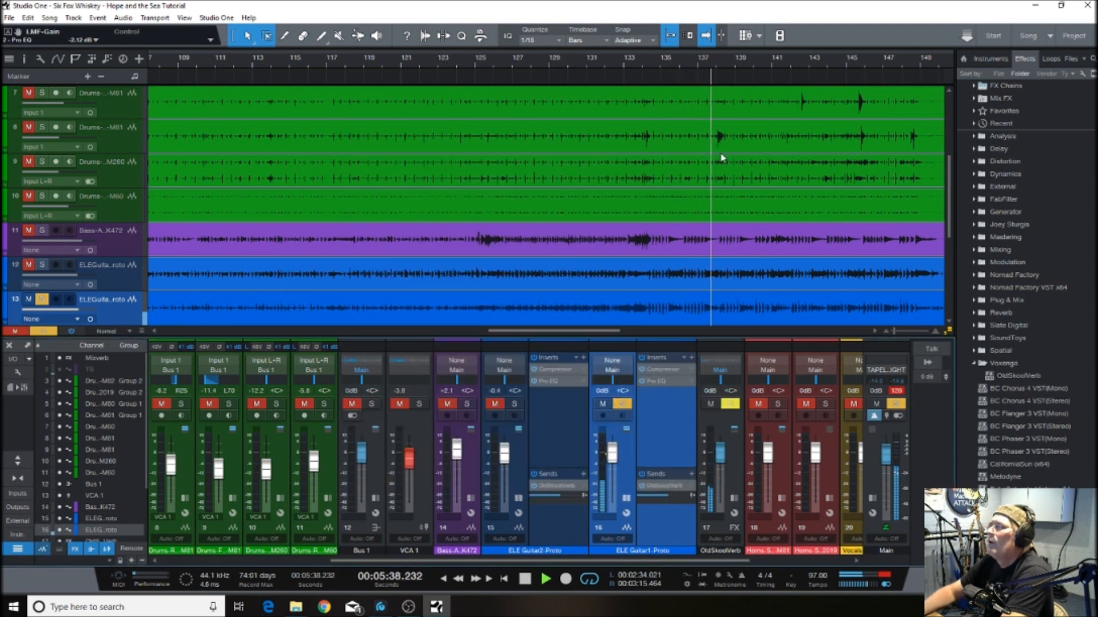
Listen to the soloed ELE Guitar1-Proto part from about bar 182 near the song's end, and stop playback
{"action": "left_click_drag", "start_coordinate": [553, 333], "coordinate": [714, 328]}
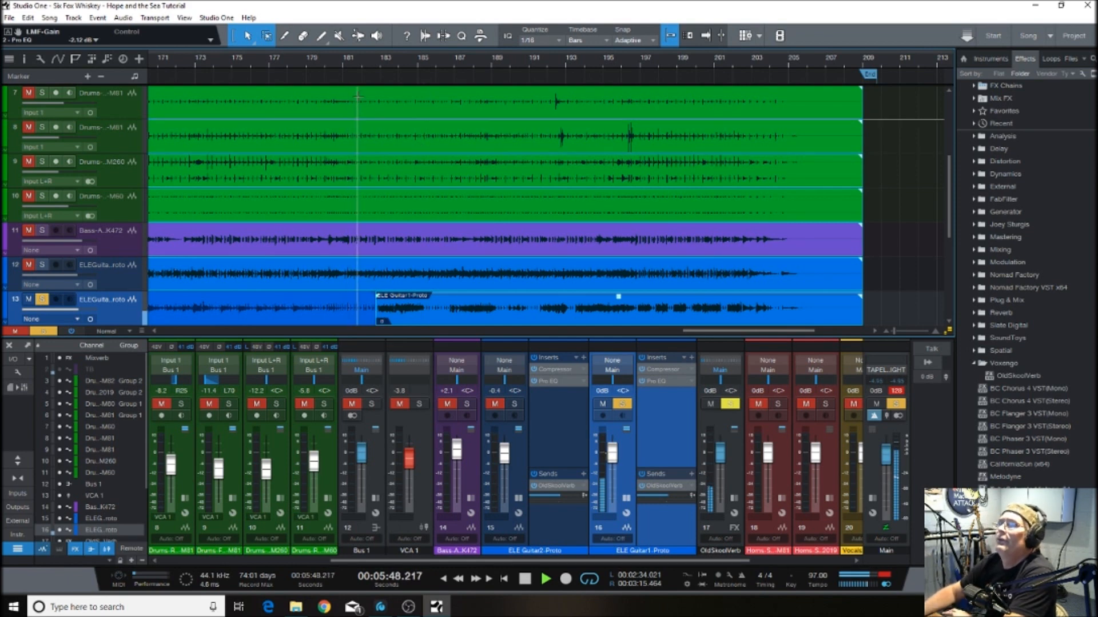
{"action": "left_click", "coordinate": [371, 58]}
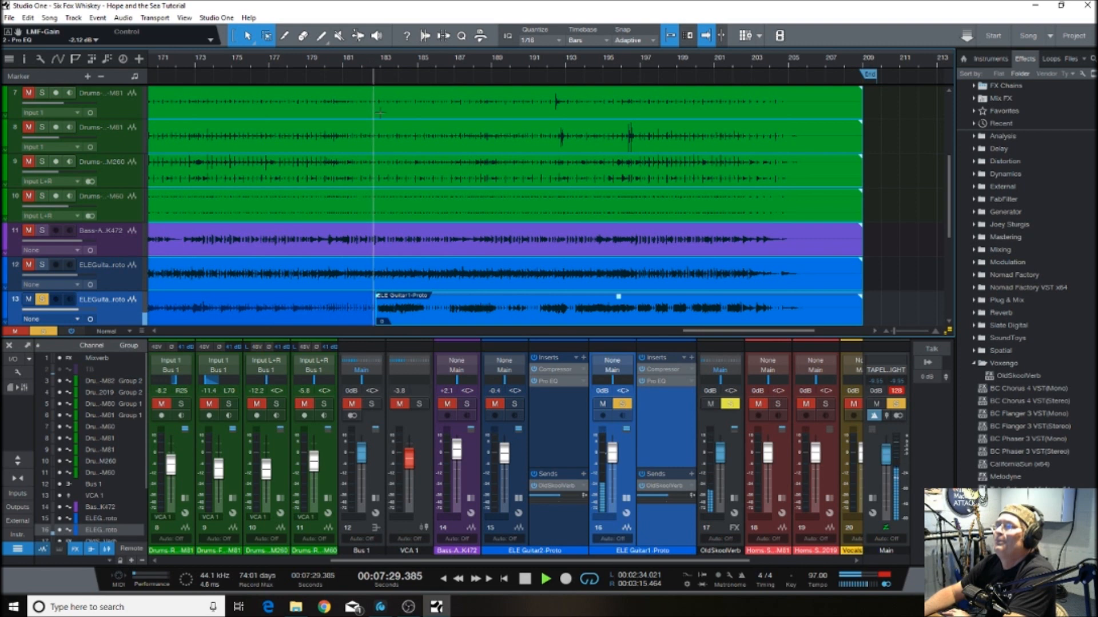
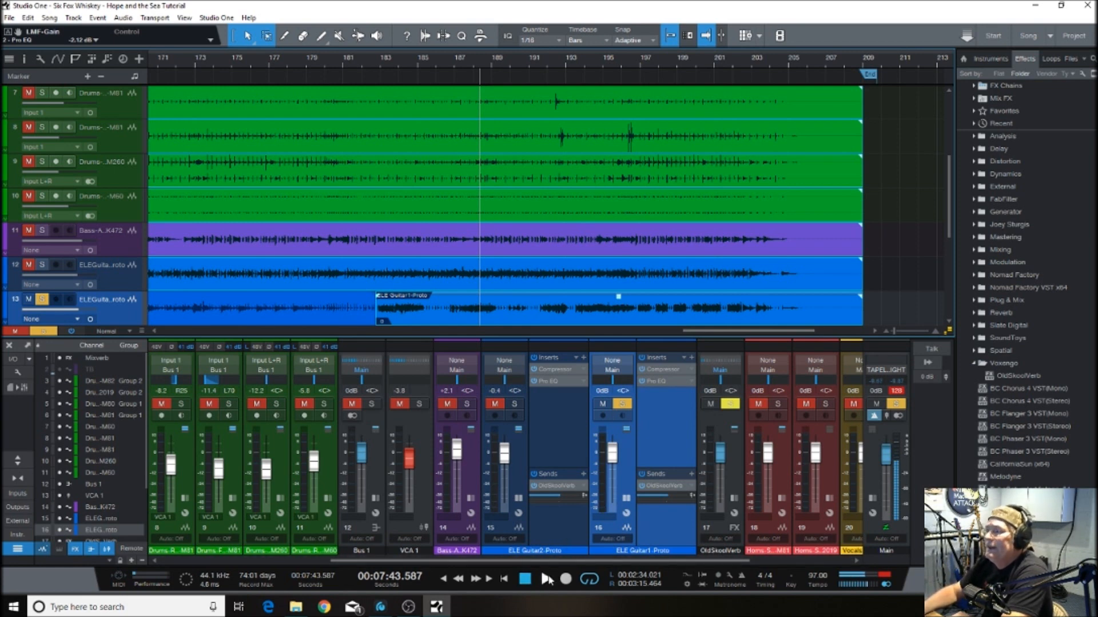
{"action": "left_click", "coordinate": [547, 580]}
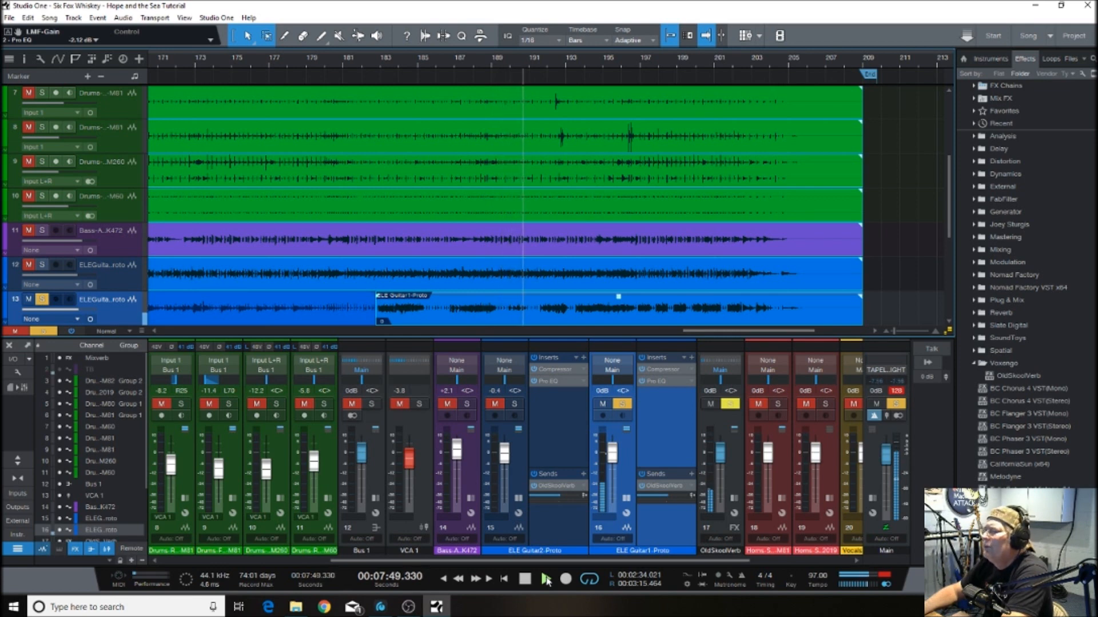
{"action": "left_click", "coordinate": [526, 580]}
Return the playhead to about bar 63, unsolo ELE Guitar1-Proto, and collapse both electric guitar channels
{"action": "left_click_drag", "start_coordinate": [734, 330], "coordinate": [376, 303]}
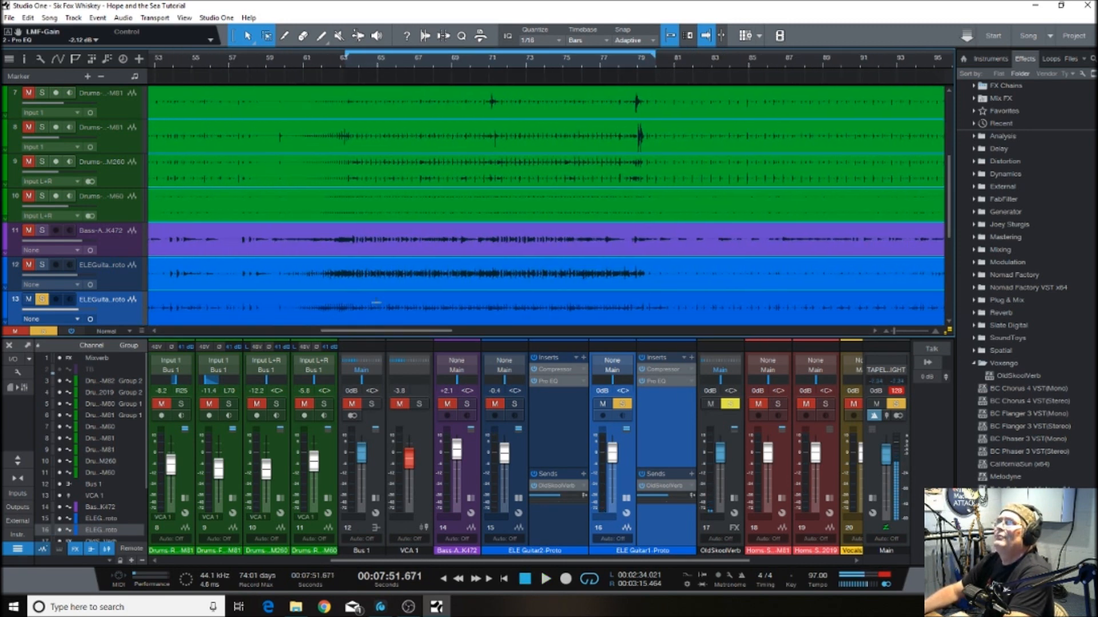
{"action": "left_click", "coordinate": [349, 62]}
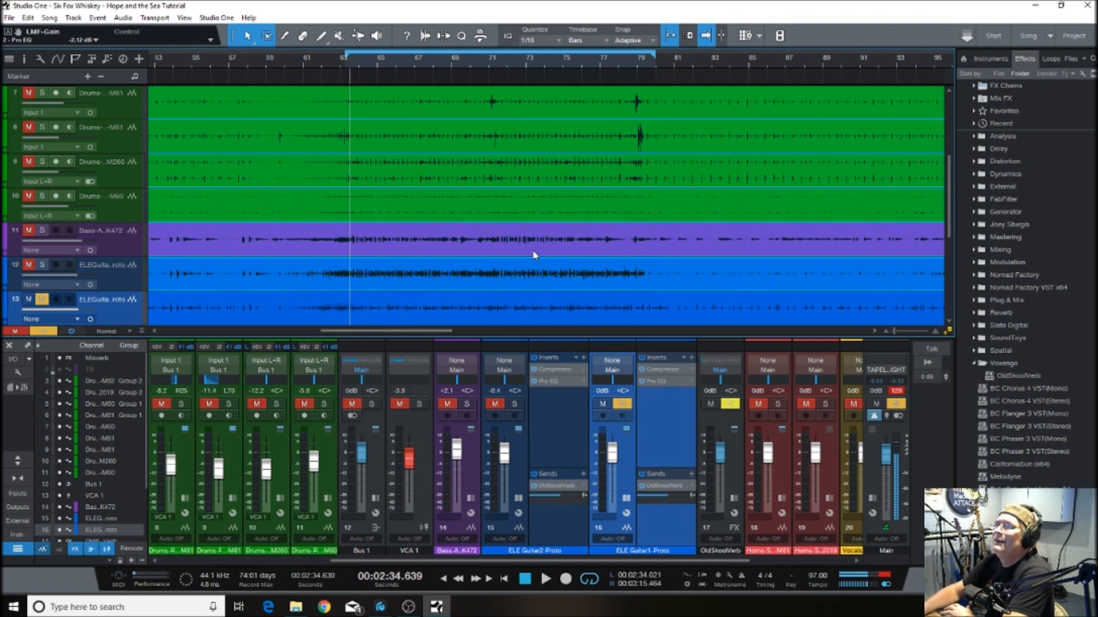
{"action": "scroll", "coordinate": [535, 255], "scroll_direction": "down", "scroll_amount": 2}
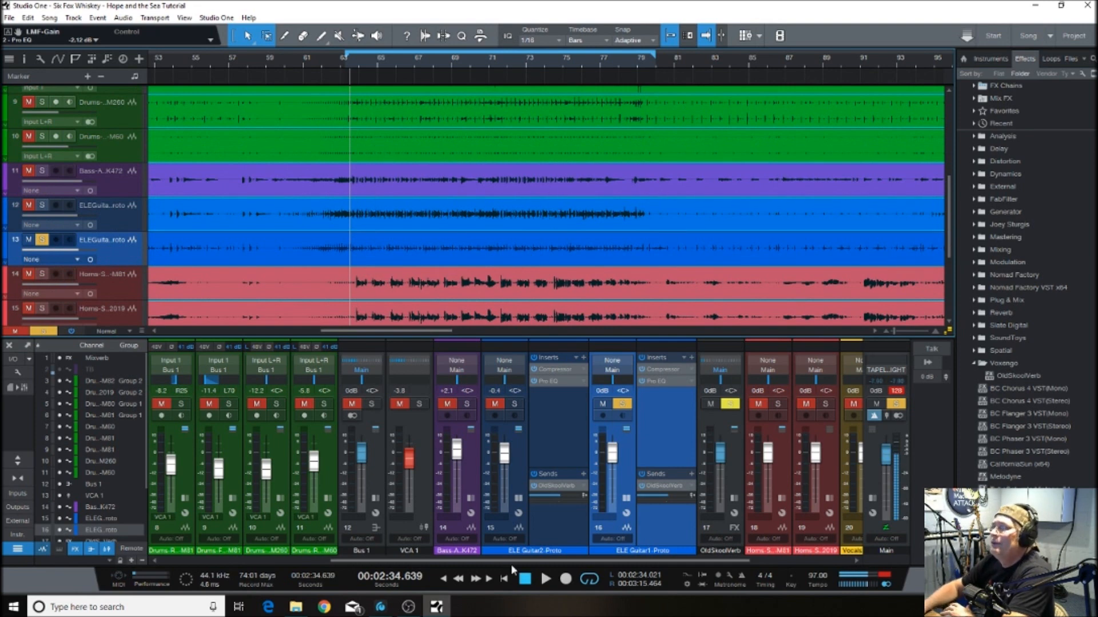
{"action": "left_click", "coordinate": [623, 404]}
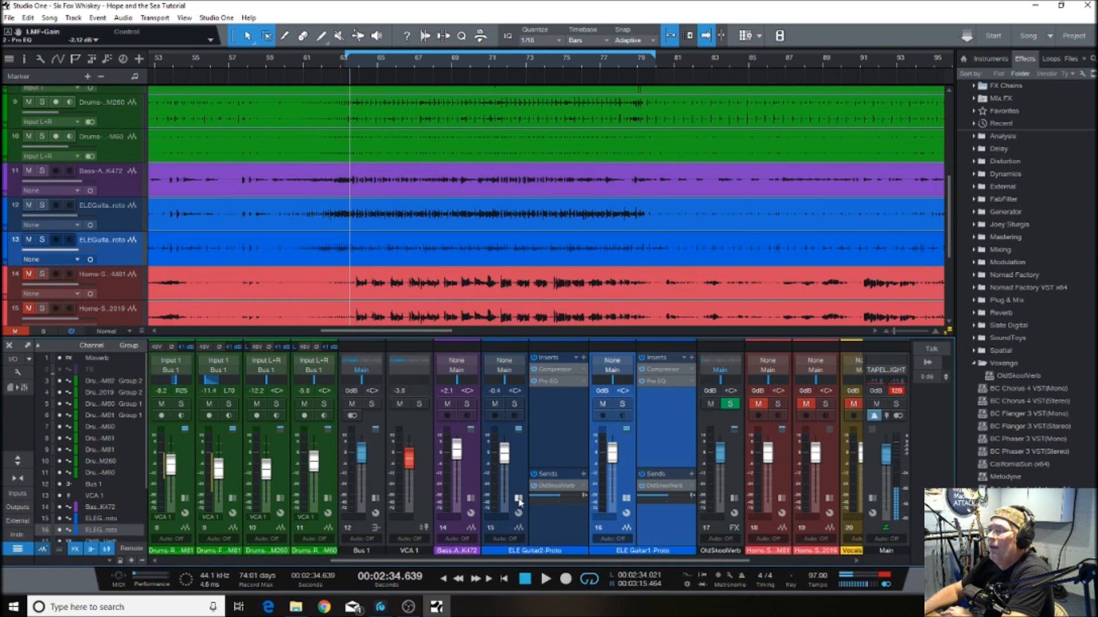
{"action": "left_click", "coordinate": [518, 498]}
{"action": "left_click", "coordinate": [565, 498]}
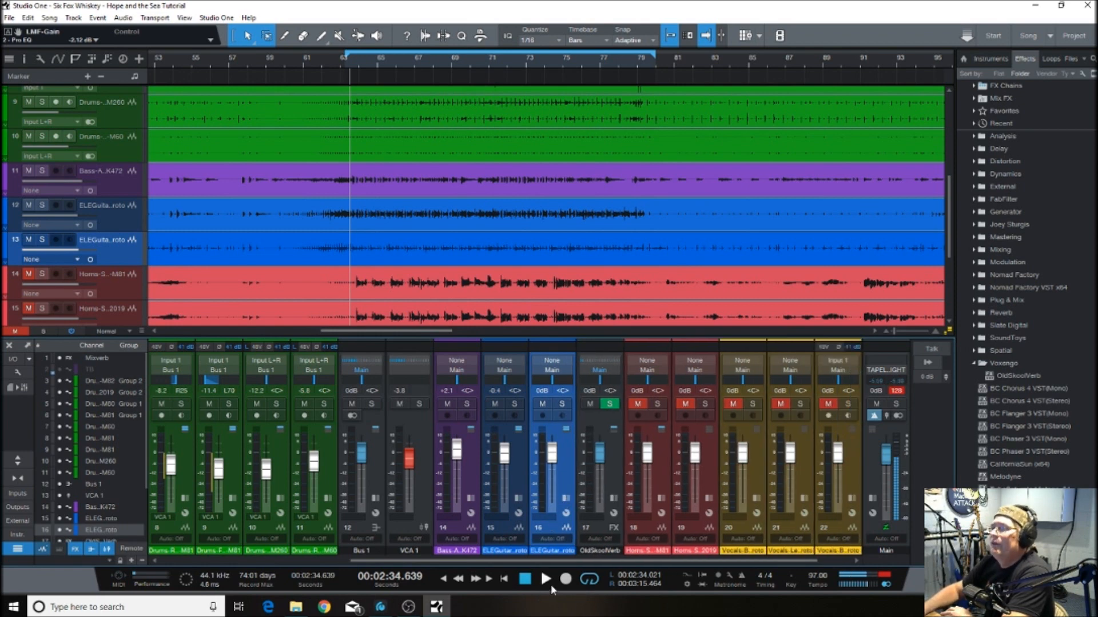
During playback, pan ELE Guitar2 to L36 and ELE Guitar1 to R37, and set their faders to -0.8 dB and +1.2 dB
{"action": "left_click", "coordinate": [545, 579]}
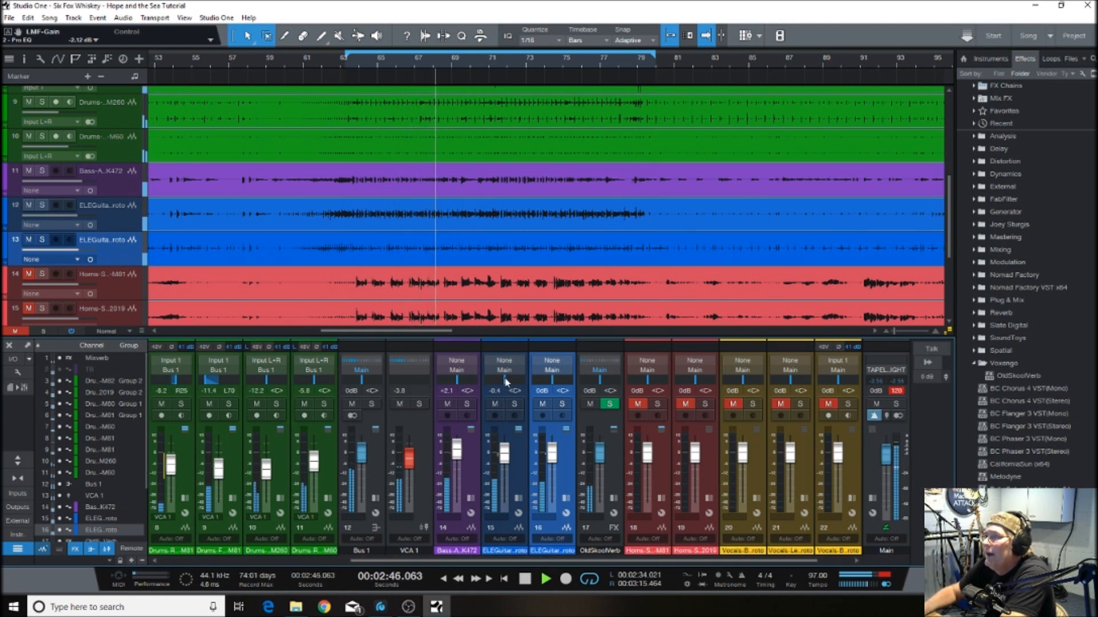
{"action": "left_click", "coordinate": [524, 579]}
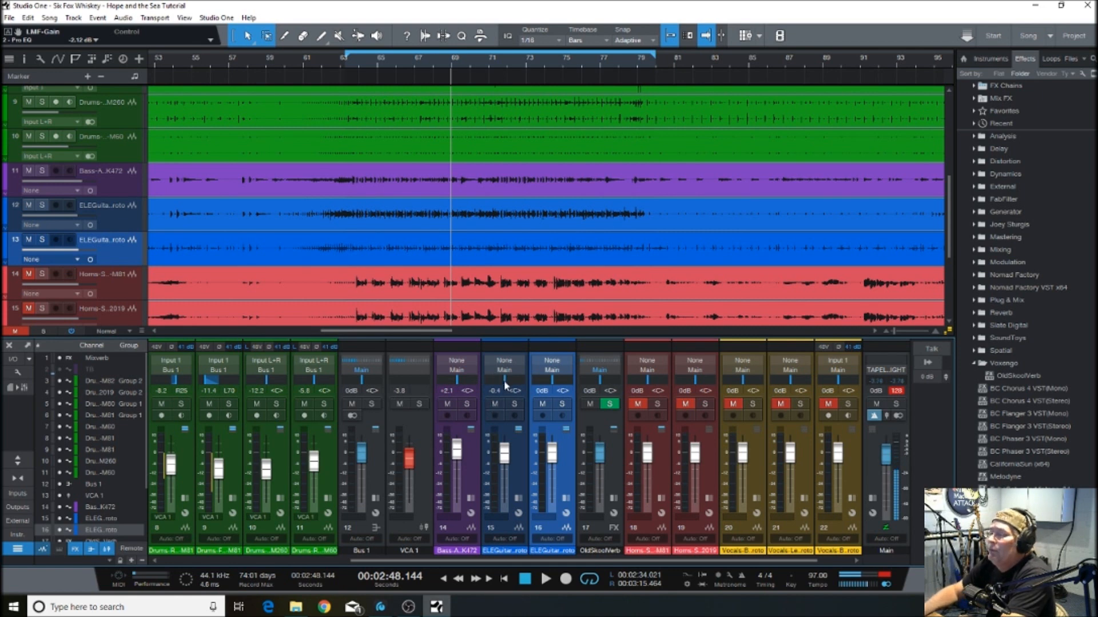
{"action": "left_click", "coordinate": [546, 580]}
{"action": "left_click_drag", "start_coordinate": [506, 383], "coordinate": [499, 398]}
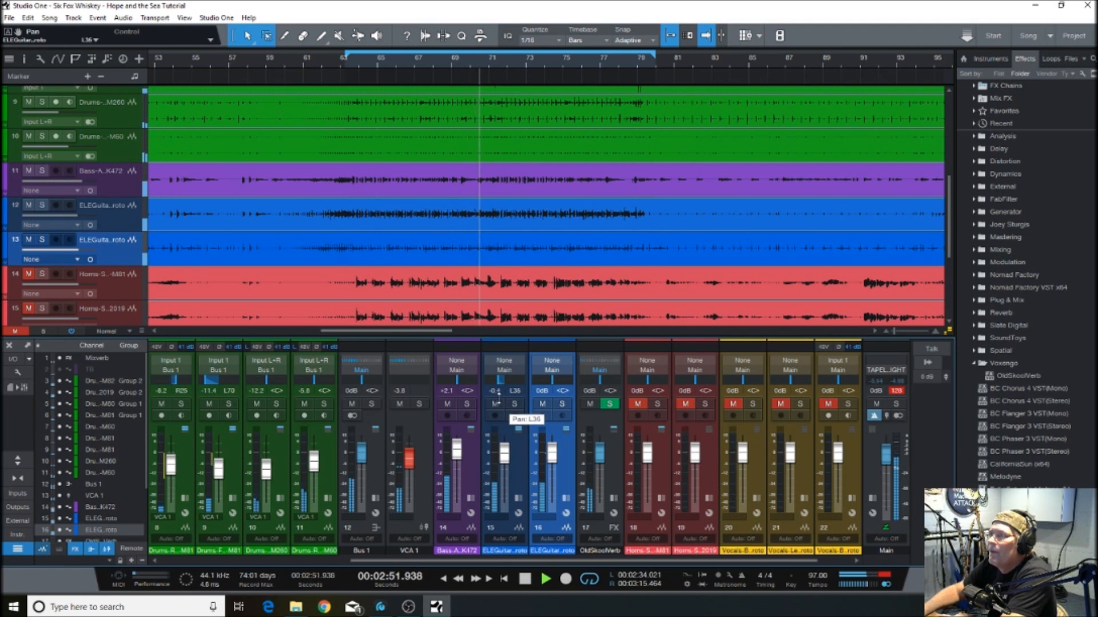
{"action": "left_click_drag", "start_coordinate": [552, 384], "coordinate": [556, 347]}
{"action": "left_click_drag", "start_coordinate": [504, 452], "coordinate": [503, 459]}
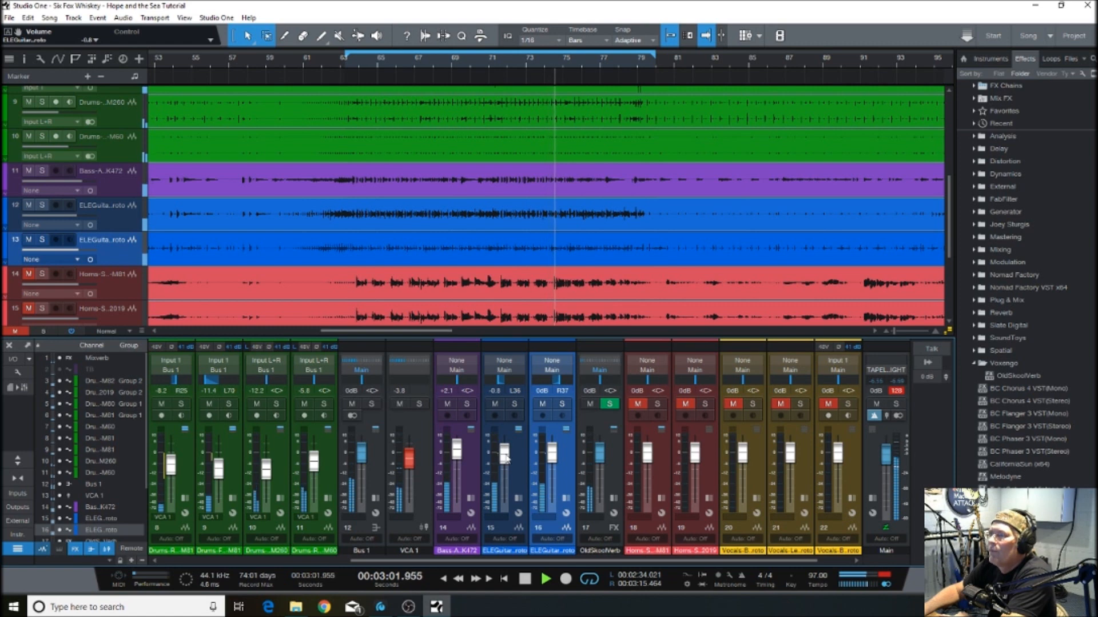
{"action": "left_click_drag", "start_coordinate": [552, 458], "coordinate": [553, 457]}
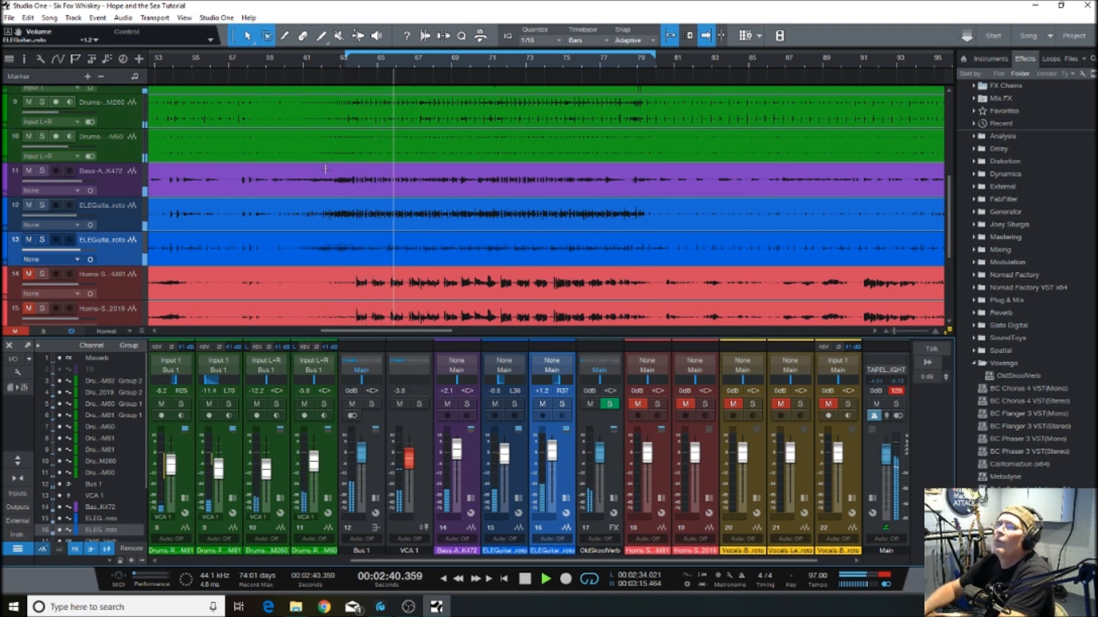
Play the song from about bar 9, solo both electric guitars, and raise the ELE Guitar1 fader to +4.6 dB
{"action": "left_click_drag", "start_coordinate": [382, 331], "coordinate": [177, 326]}
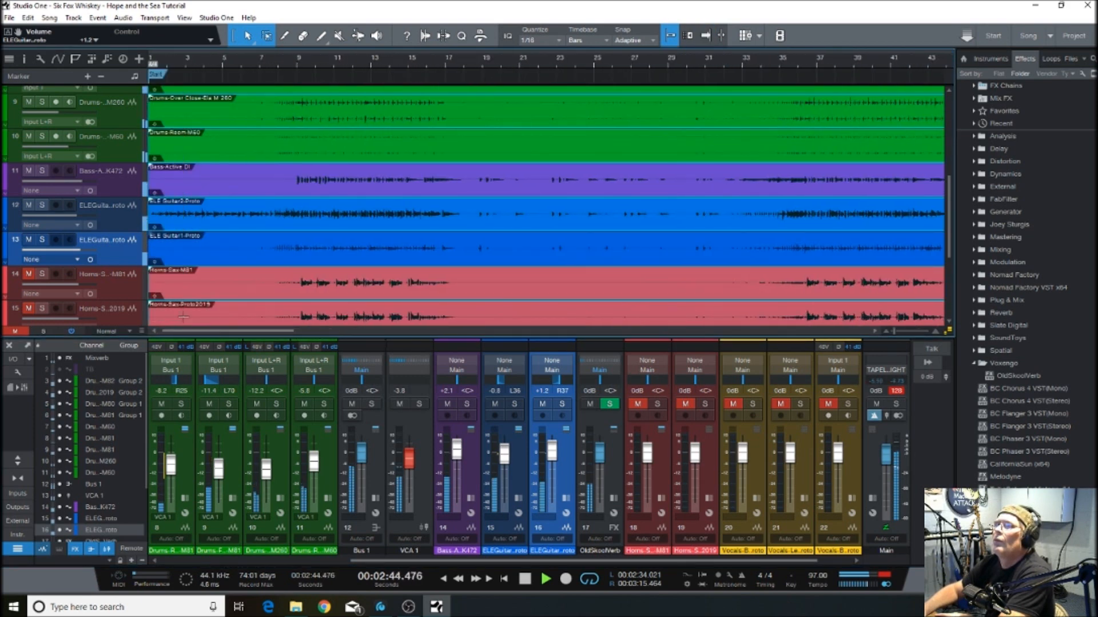
{"action": "left_click", "coordinate": [294, 60]}
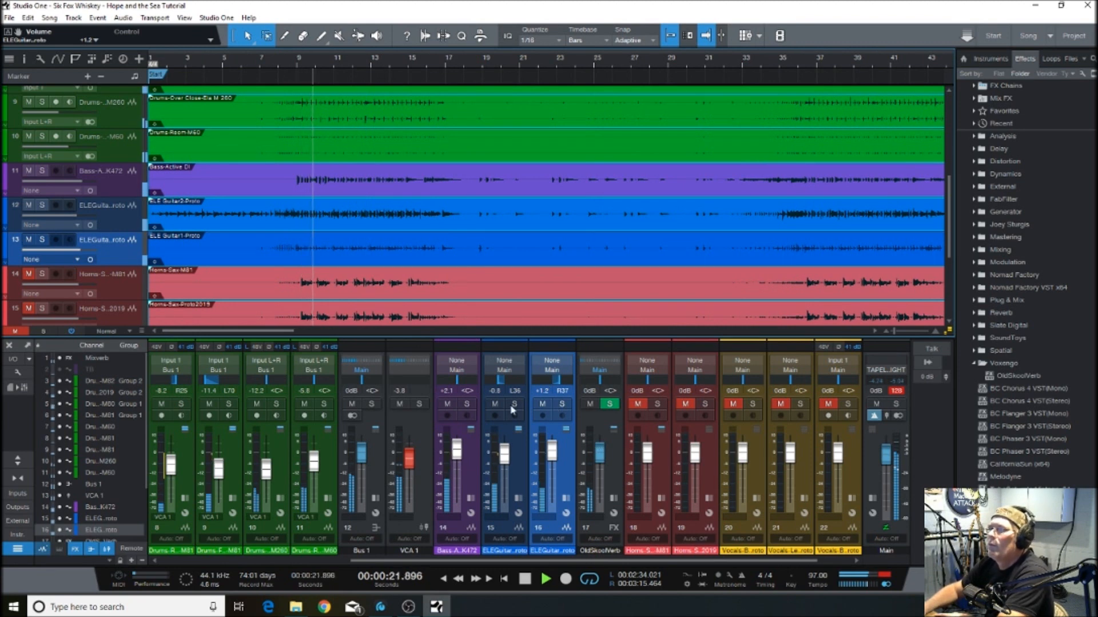
{"action": "left_click", "coordinate": [560, 405]}
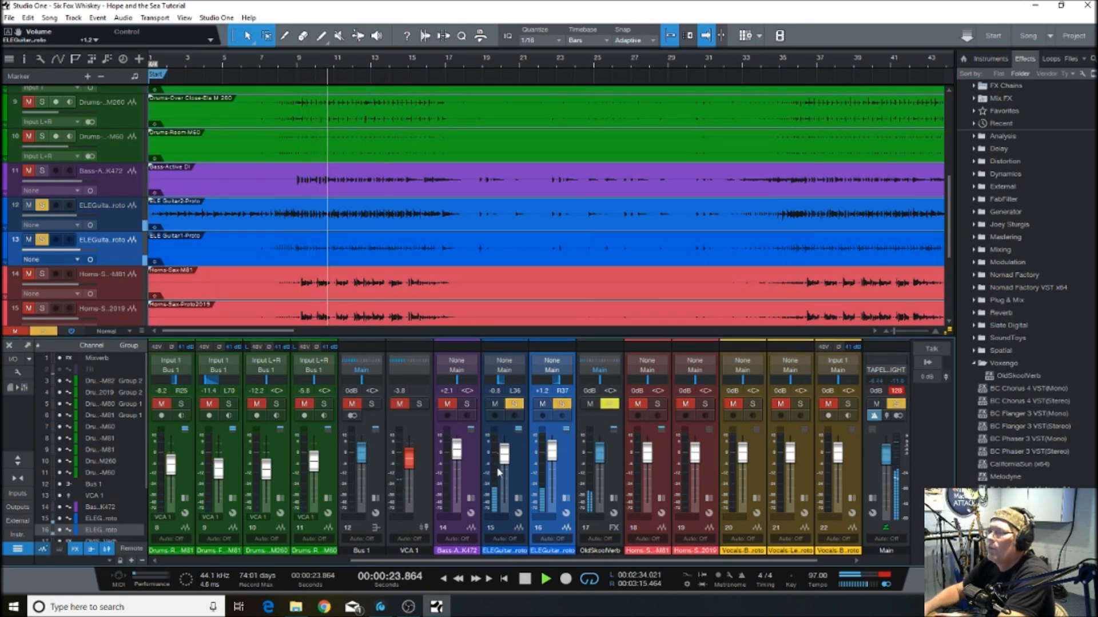
{"action": "left_click_drag", "start_coordinate": [552, 456], "coordinate": [552, 454]}
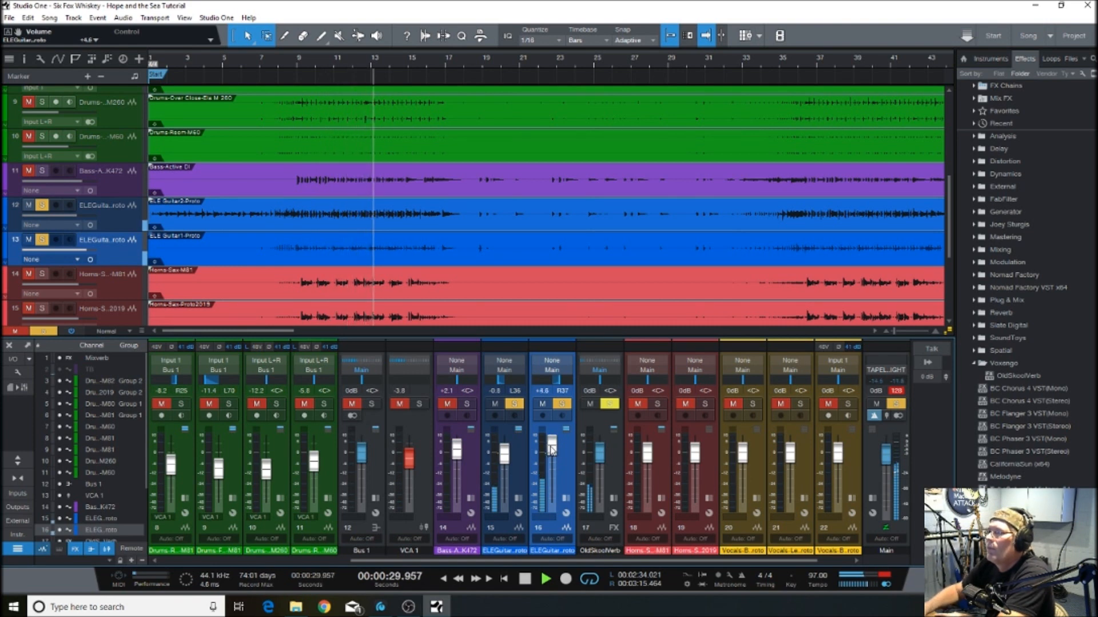
Compare the soloed guitars during playback, and lower ELE Guitar1's Pro EQ low-frequency boost to 2.83 dB at 201 Hz
{"action": "left_click", "coordinate": [515, 404]}
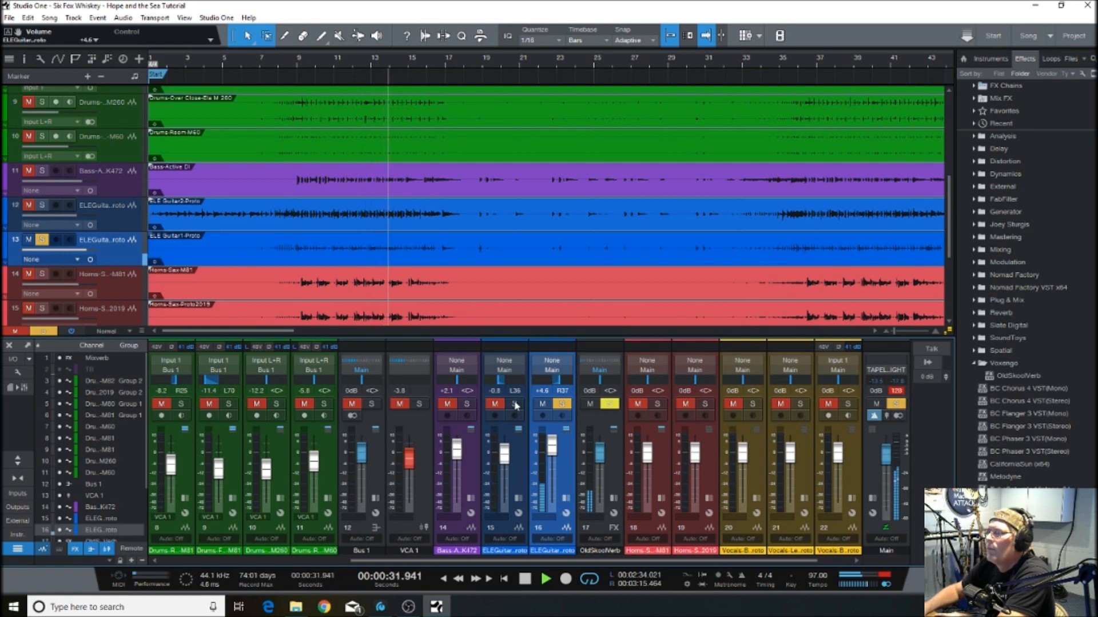
{"action": "left_click", "coordinate": [515, 404]}
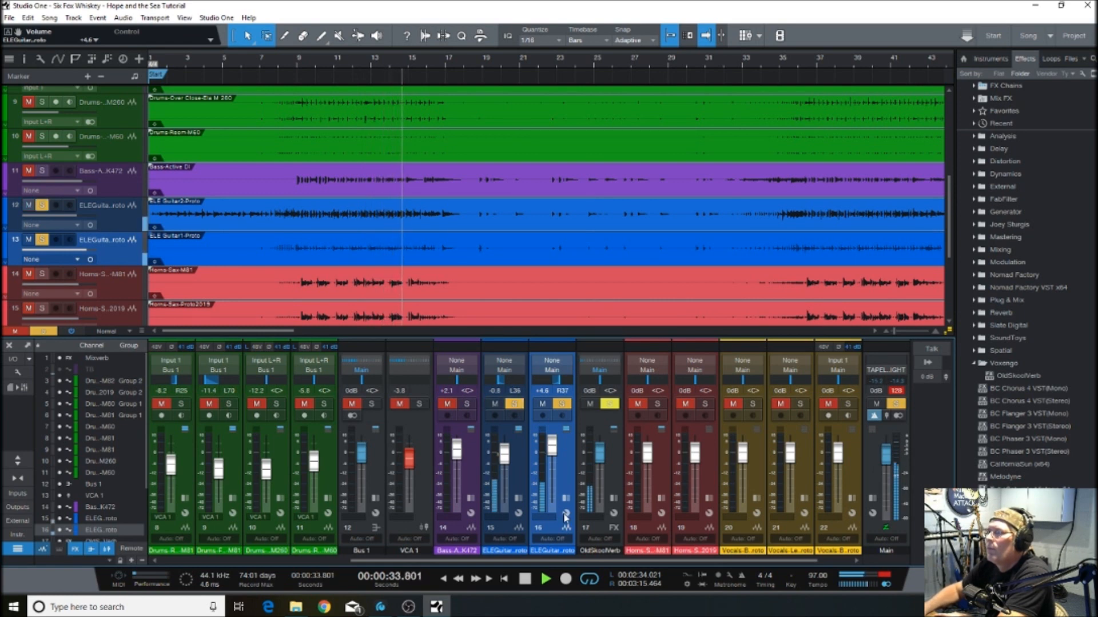
{"action": "left_click", "coordinate": [566, 499]}
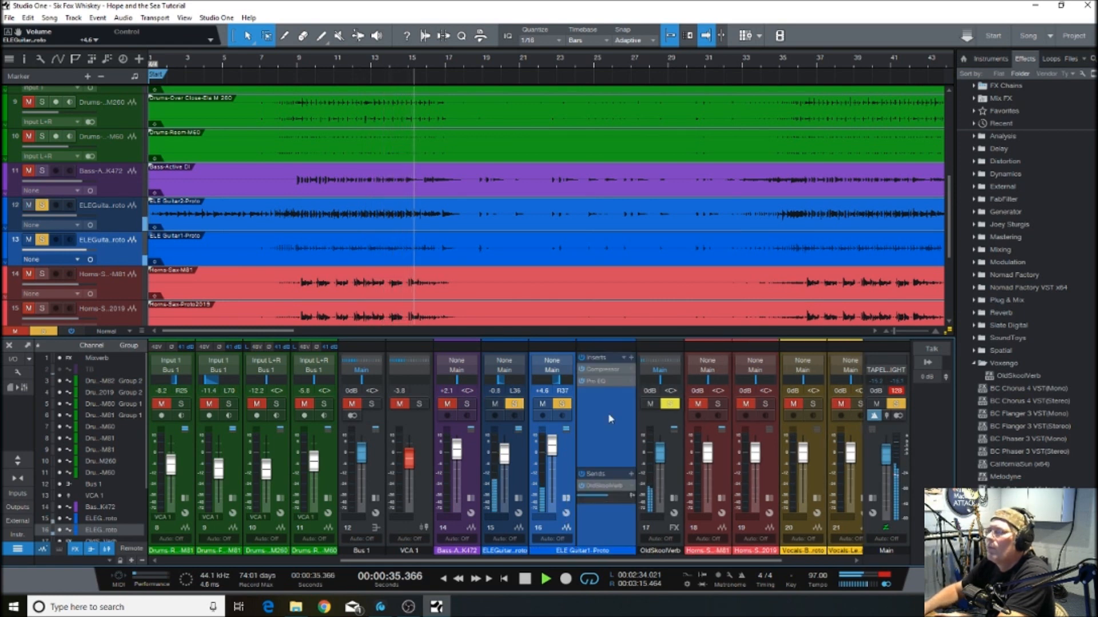
{"action": "left_click", "coordinate": [599, 382]}
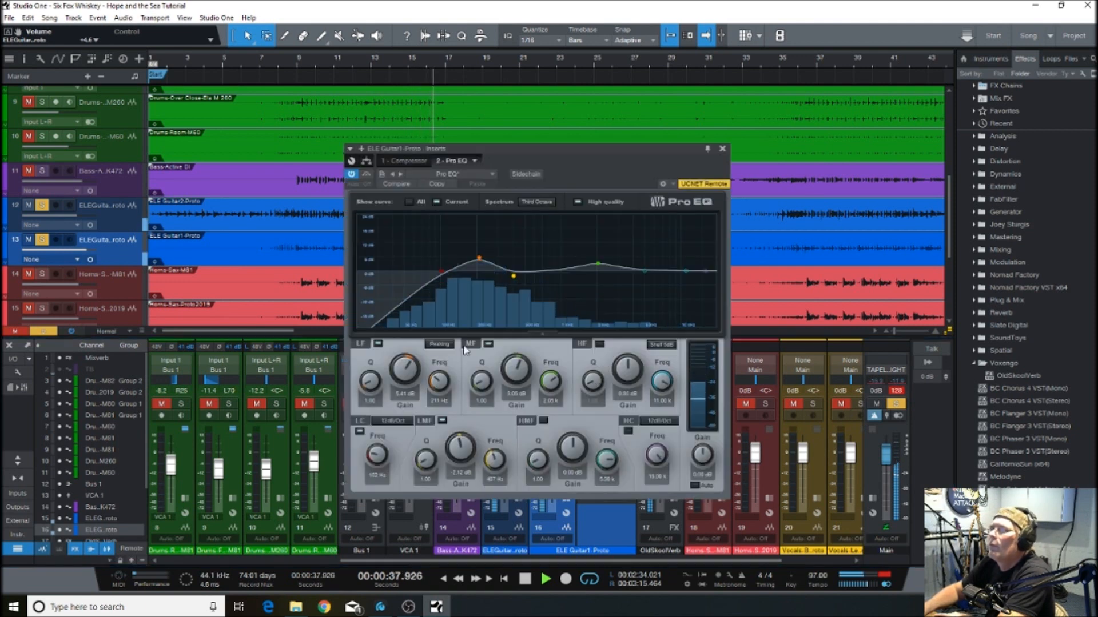
{"action": "left_click_drag", "start_coordinate": [483, 259], "coordinate": [480, 266]}
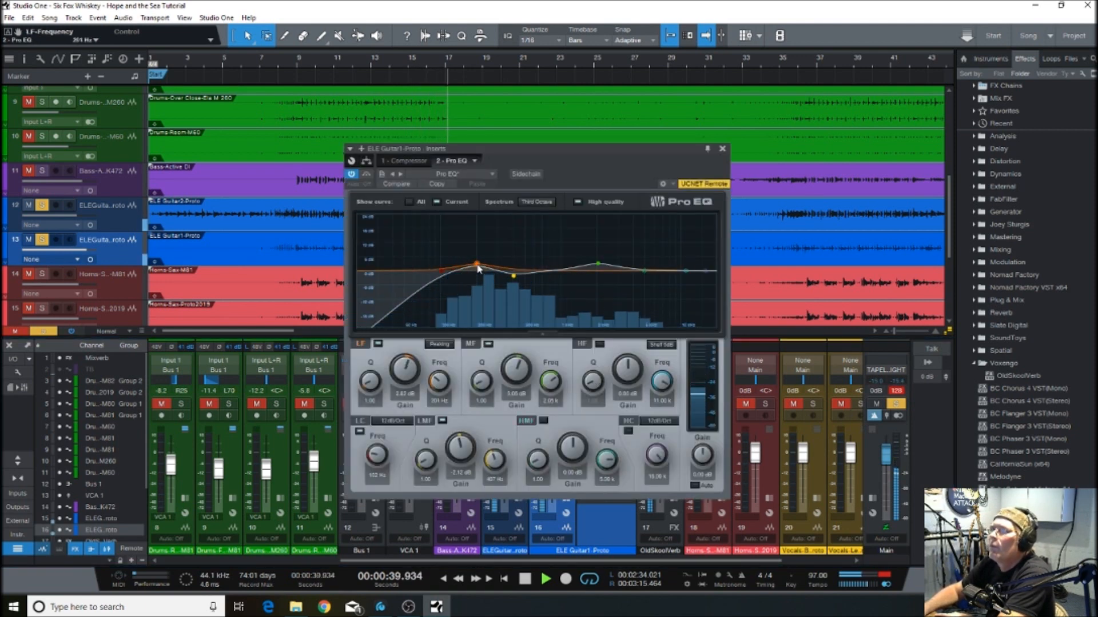
{"action": "left_click", "coordinate": [314, 59]}
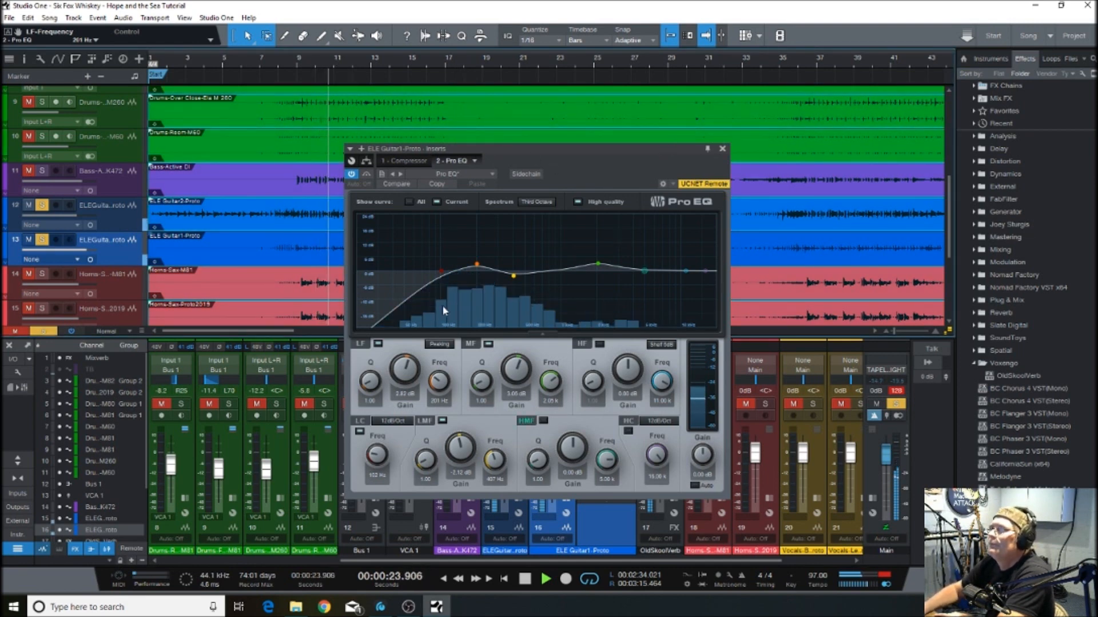
{"action": "left_click", "coordinate": [722, 148]}
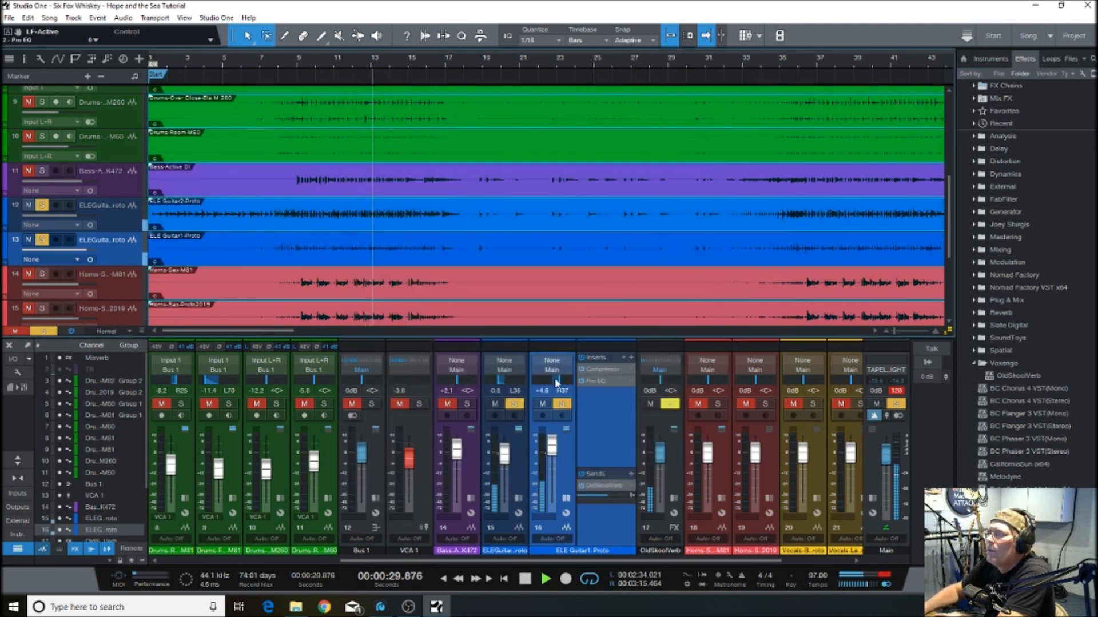
Unsolo ELE Guitar2 temporarily to pan ELE Guitar1 to R47, and solo ELE Guitar2 again
{"action": "left_click", "coordinate": [514, 403]}
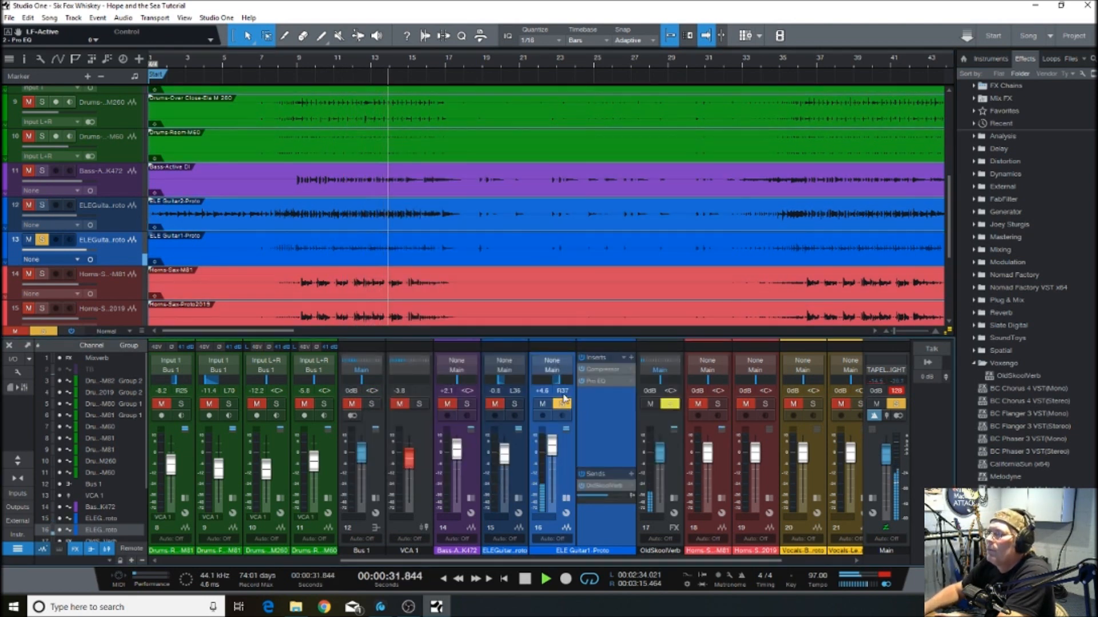
{"action": "left_click_drag", "start_coordinate": [560, 381], "coordinate": [560, 376]}
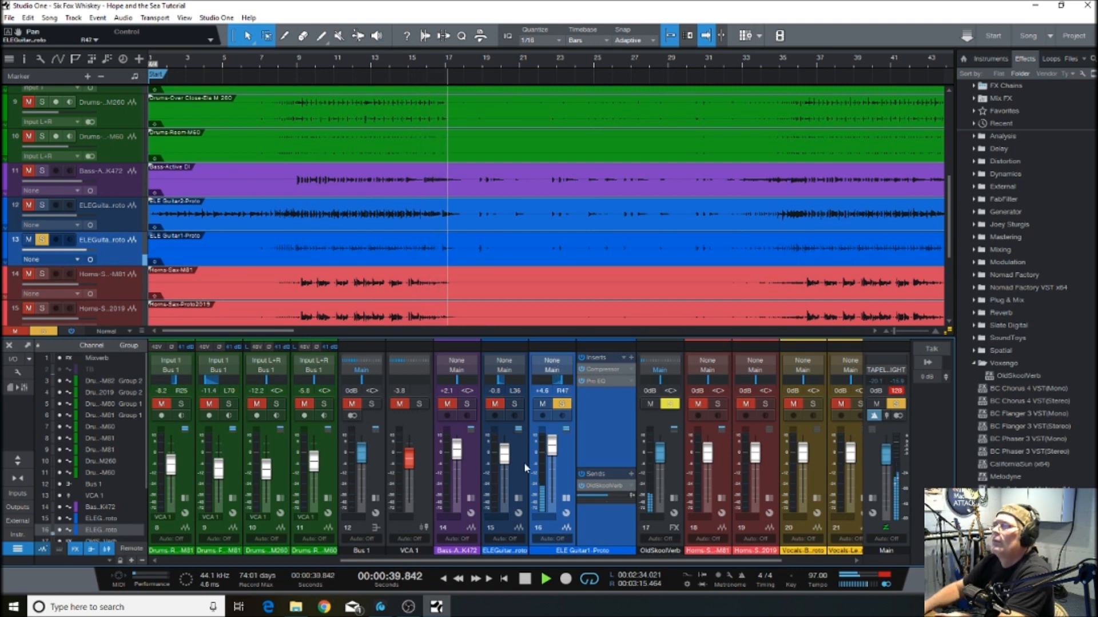
{"action": "left_click", "coordinate": [511, 404]}
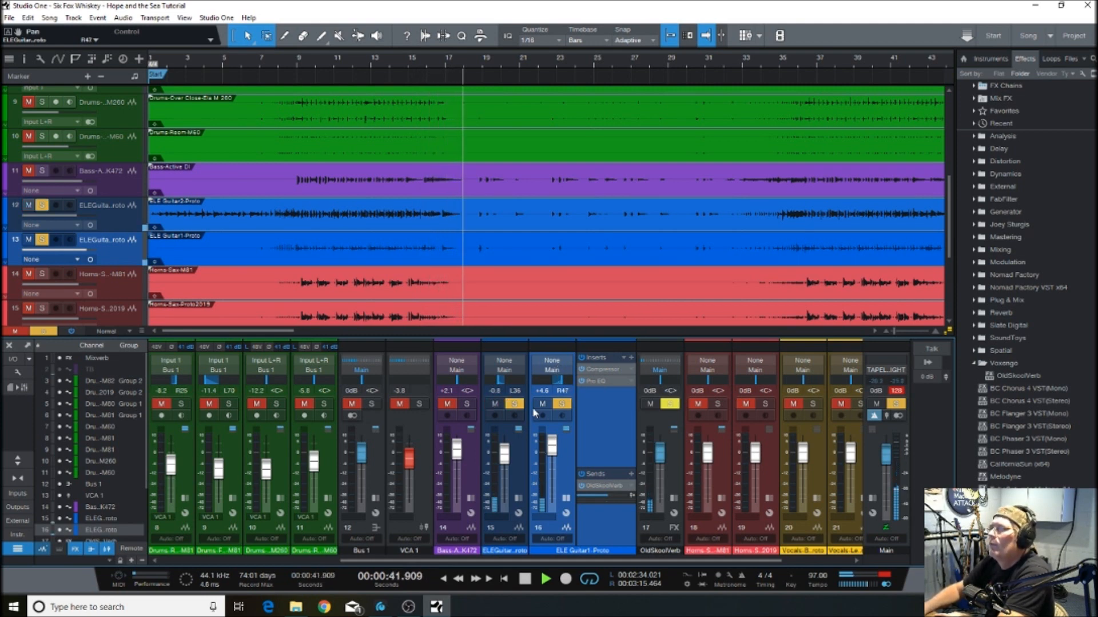
Listen to the soloed guitars further into the song, from about bar 63, and raise the ELE Guitar1 fader to +5.8 dB
{"action": "left_click", "coordinate": [530, 579]}
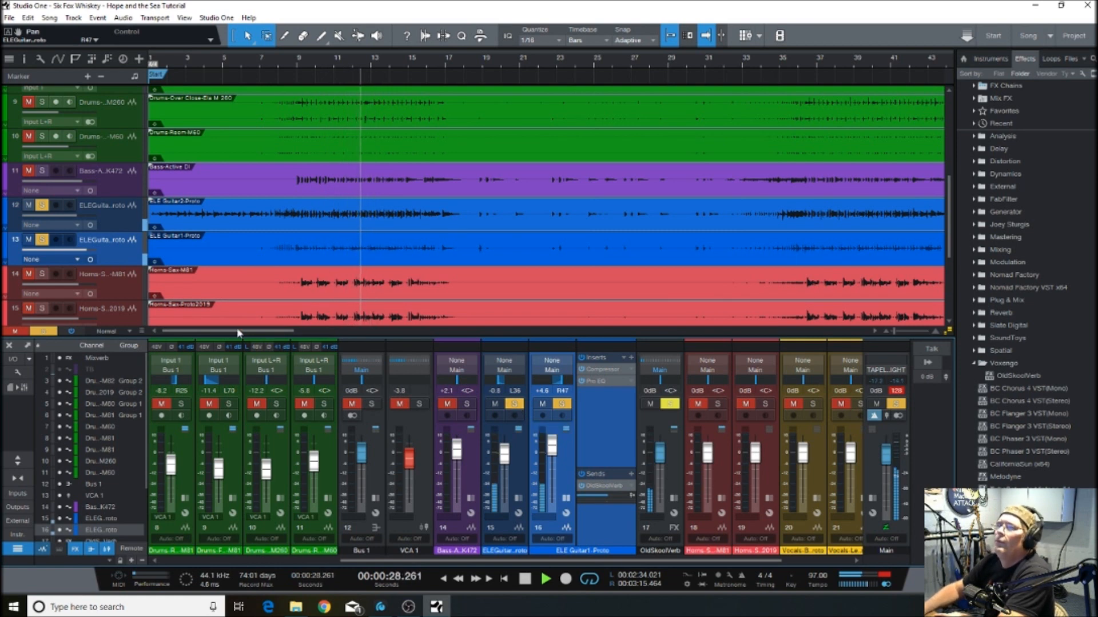
{"action": "left_click_drag", "start_coordinate": [240, 332], "coordinate": [305, 332]}
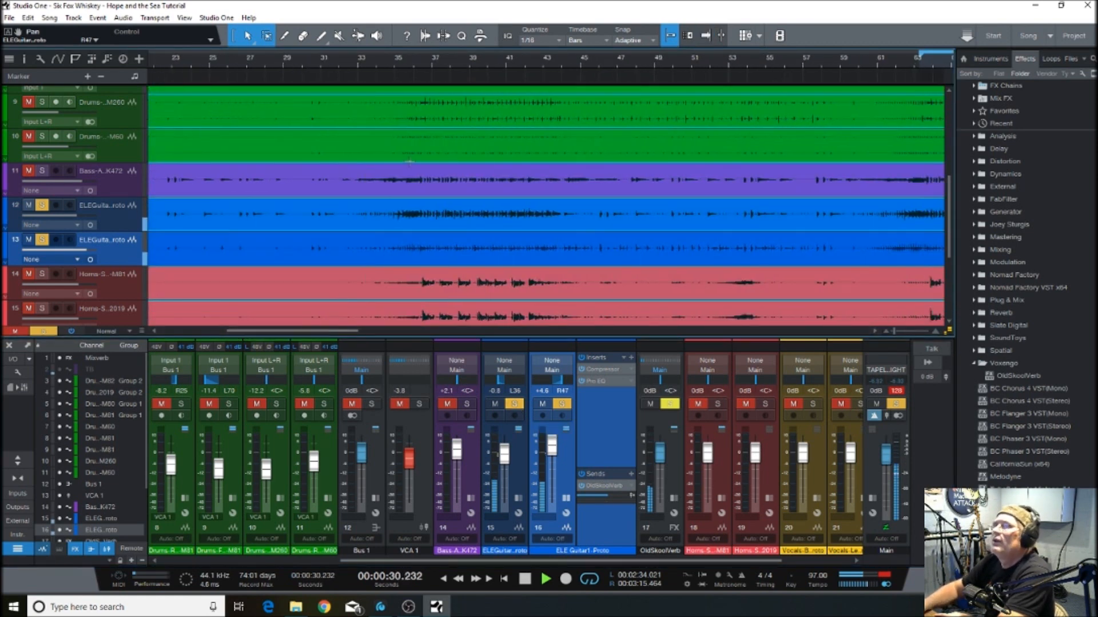
{"action": "left_click", "coordinate": [421, 68]}
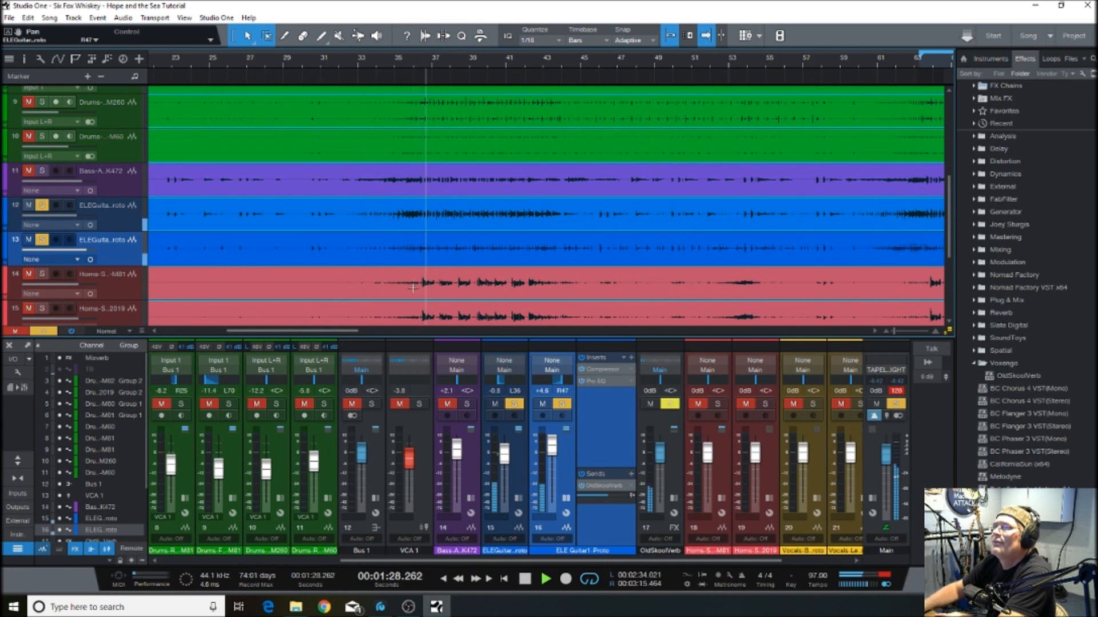
{"action": "left_click_drag", "start_coordinate": [305, 335], "coordinate": [393, 309]}
{"action": "left_click", "coordinate": [384, 64]}
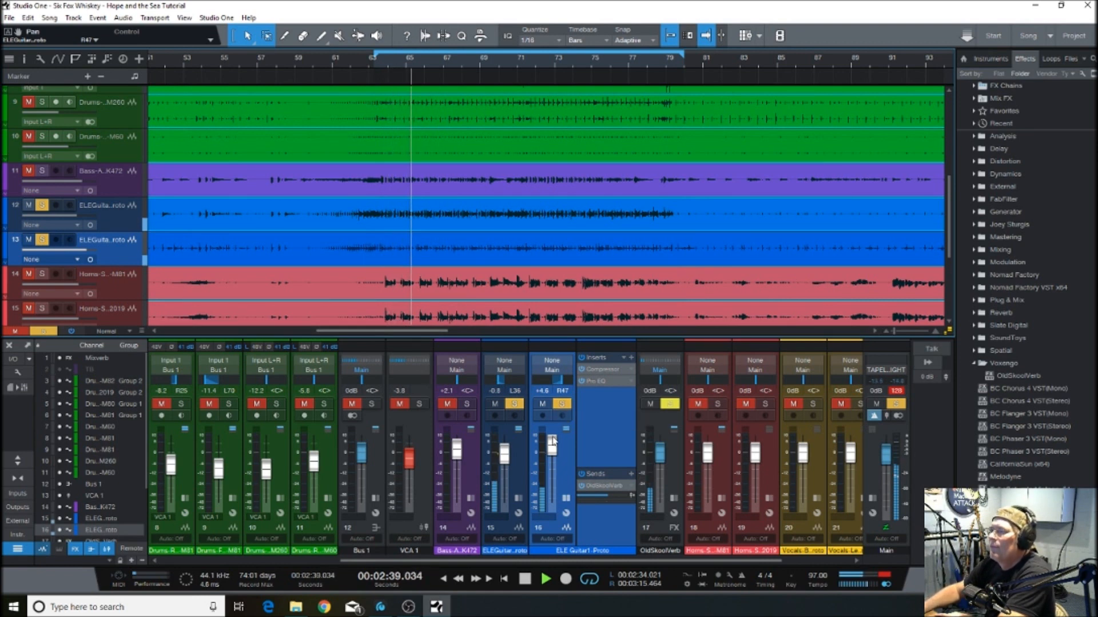
{"action": "left_click_drag", "start_coordinate": [551, 455], "coordinate": [551, 454]}
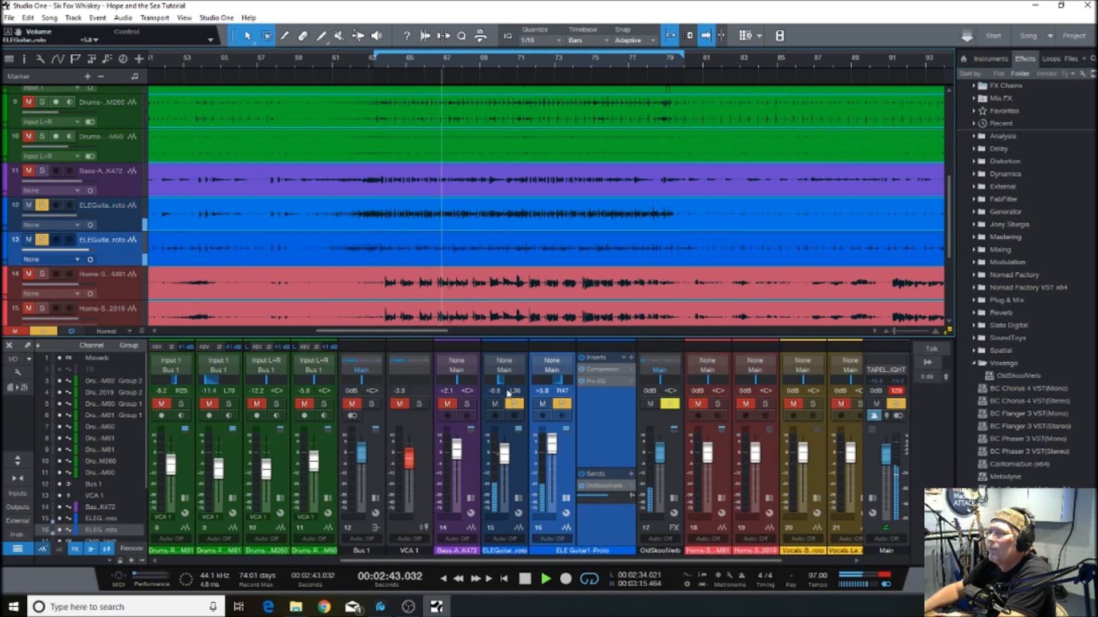
Clear the guitar solos to hear the mix, set the ELE Guitar1 fader to +5.0 dB, and collapse its channel
{"action": "left_click", "coordinate": [513, 405], "text": "shift"}
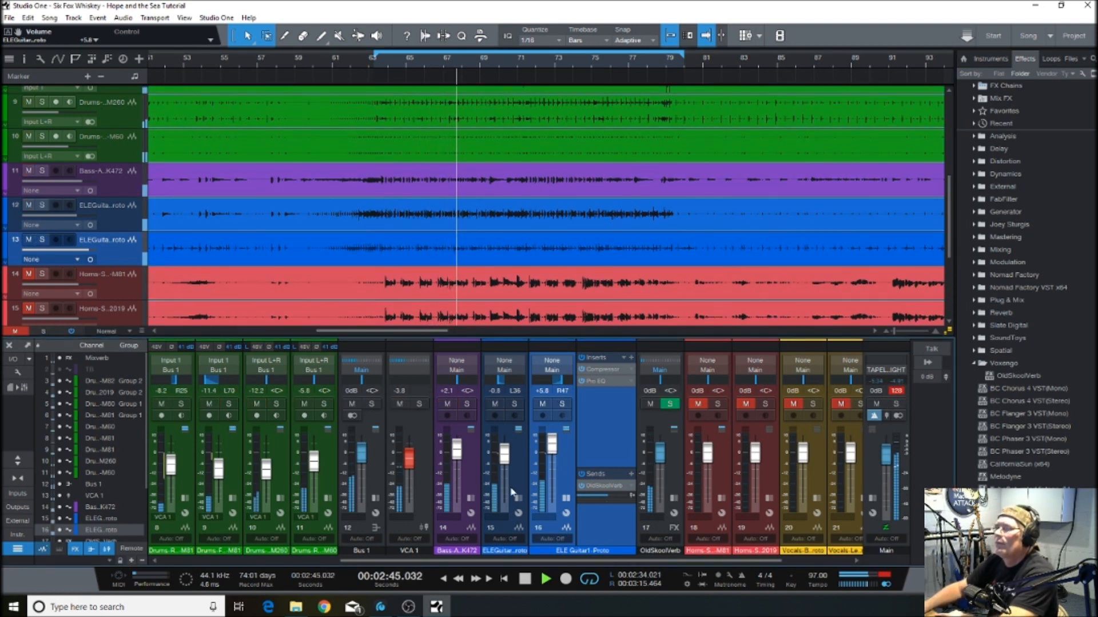
{"action": "left_click_drag", "start_coordinate": [550, 451], "coordinate": [550, 453]}
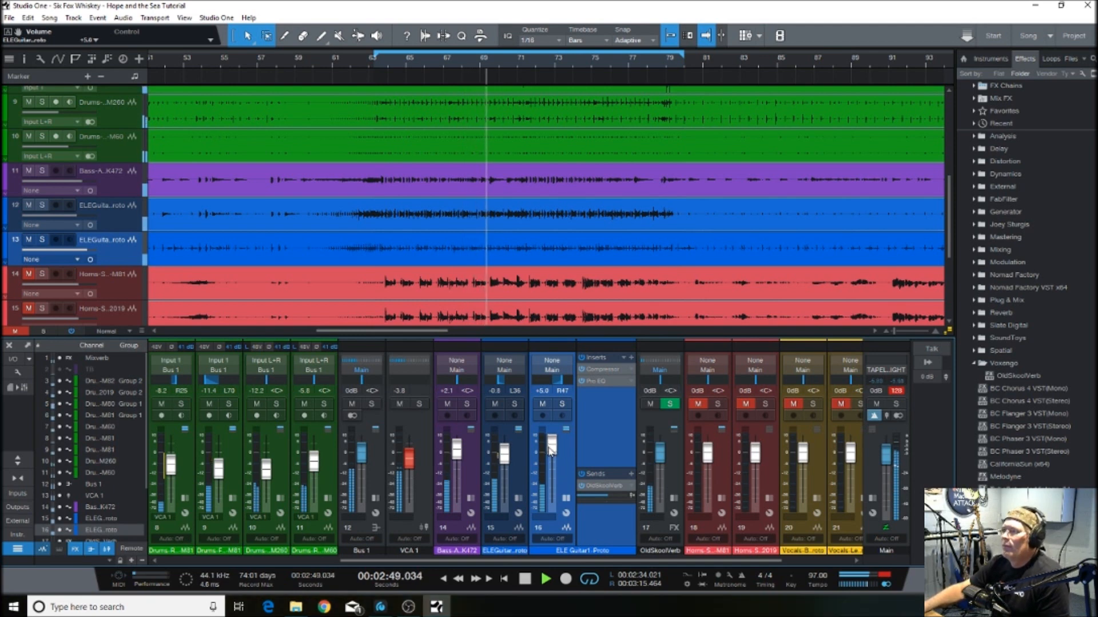
{"action": "left_click", "coordinate": [566, 499]}
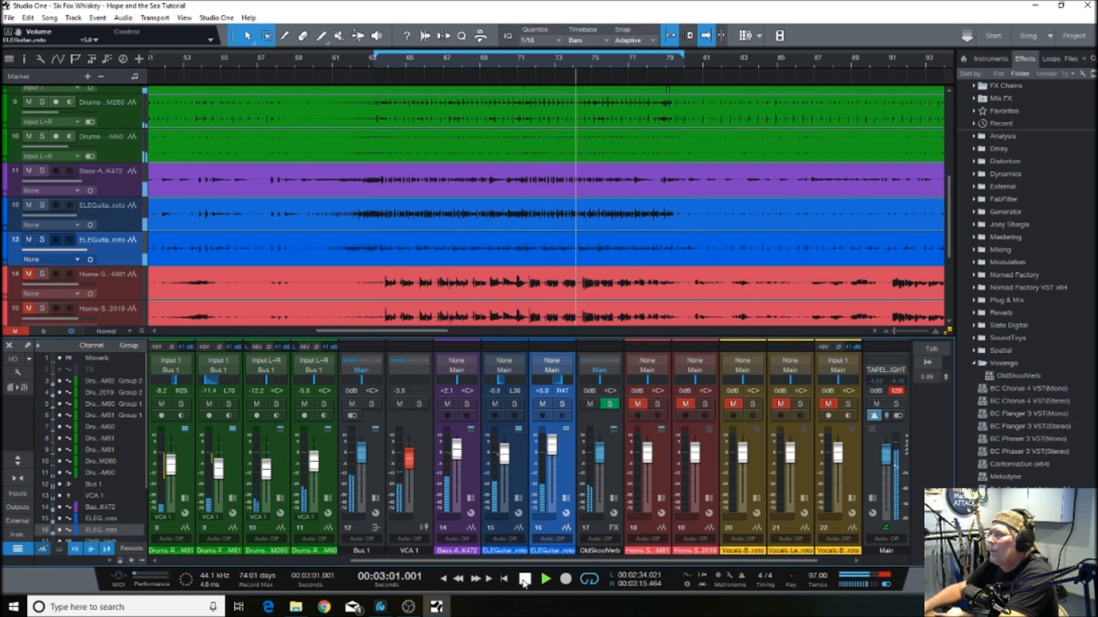
Expand both sax channels in the mixer and remove the existing Pro EQ insert from Horns-Sax-M81
{"action": "left_click_drag", "start_coordinate": [453, 561], "coordinate": [543, 564]}
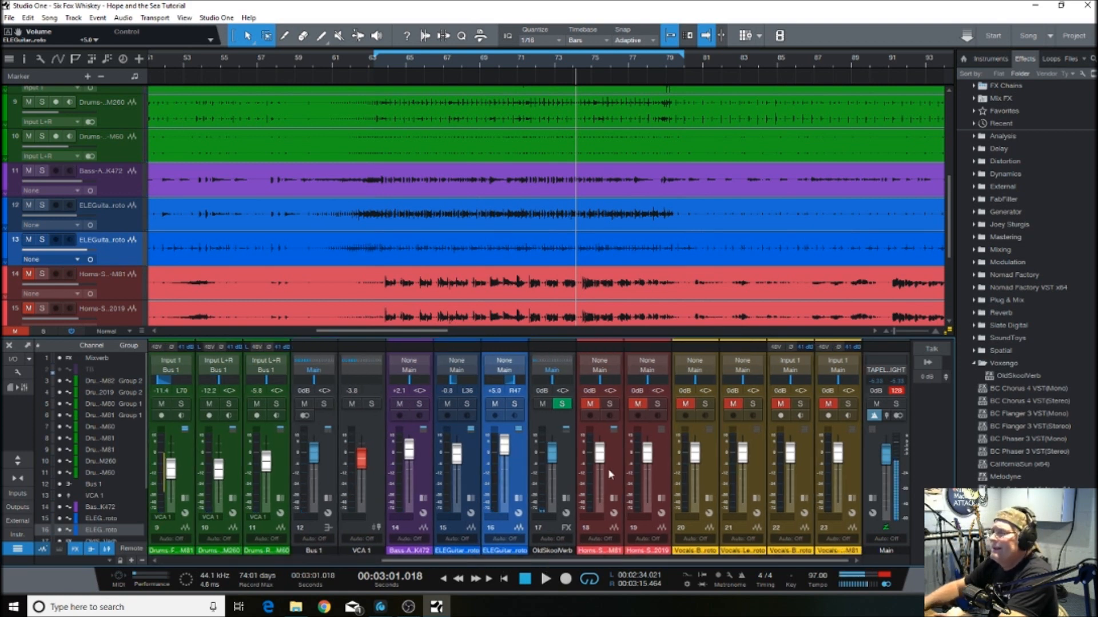
{"action": "left_click", "coordinate": [613, 499]}
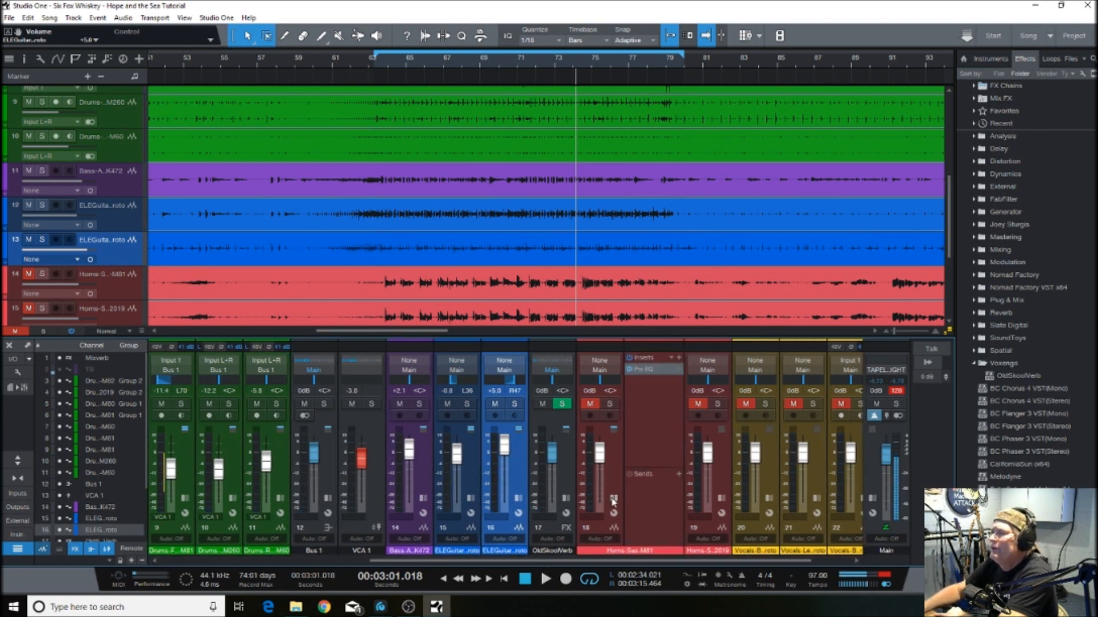
{"action": "left_click", "coordinate": [721, 499]}
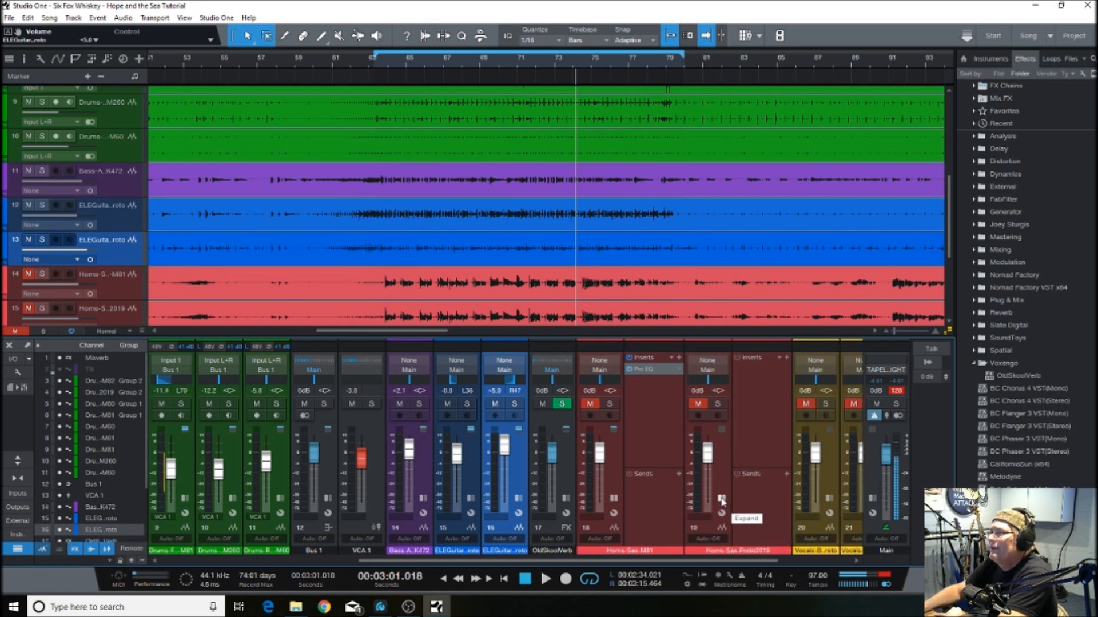
{"action": "right_click", "coordinate": [642, 371]}
{"action": "left_click", "coordinate": [655, 479]}
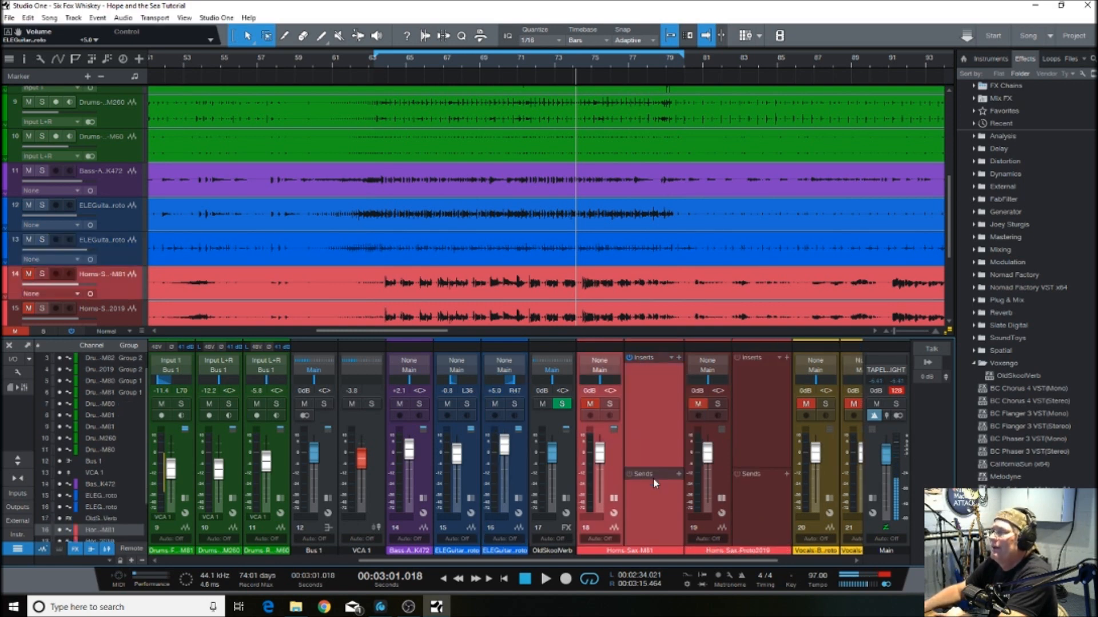
With Horns-Sax-M81 soloed and playing, load the Instruments FX chain "Sax you up" on it and remove the chain's Mixverb
{"action": "left_click", "coordinate": [610, 404]}
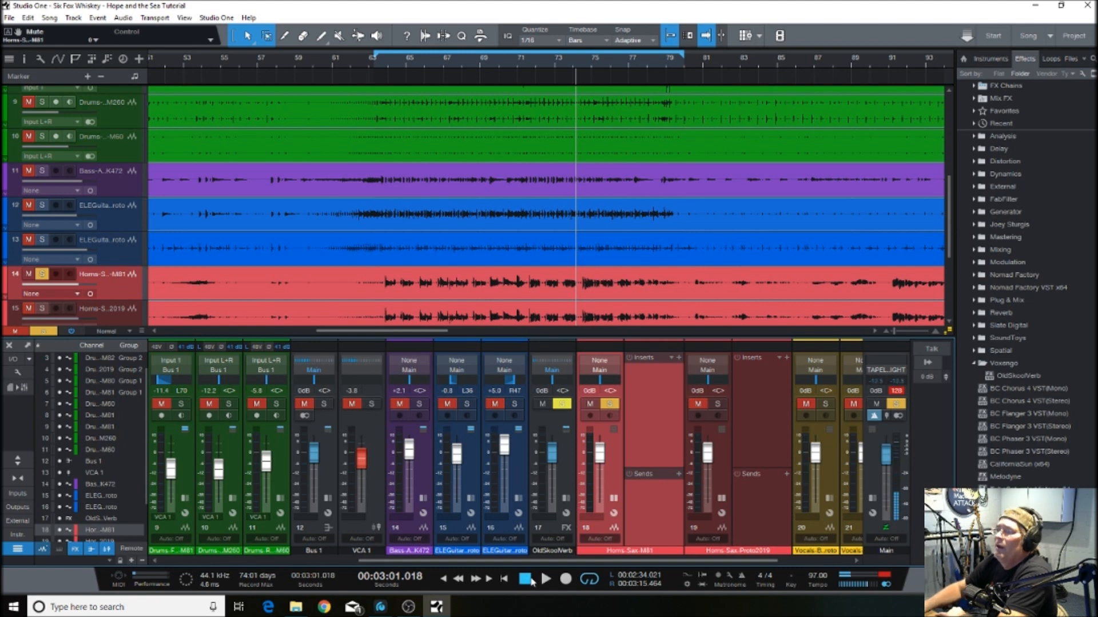
{"action": "left_click", "coordinate": [543, 579]}
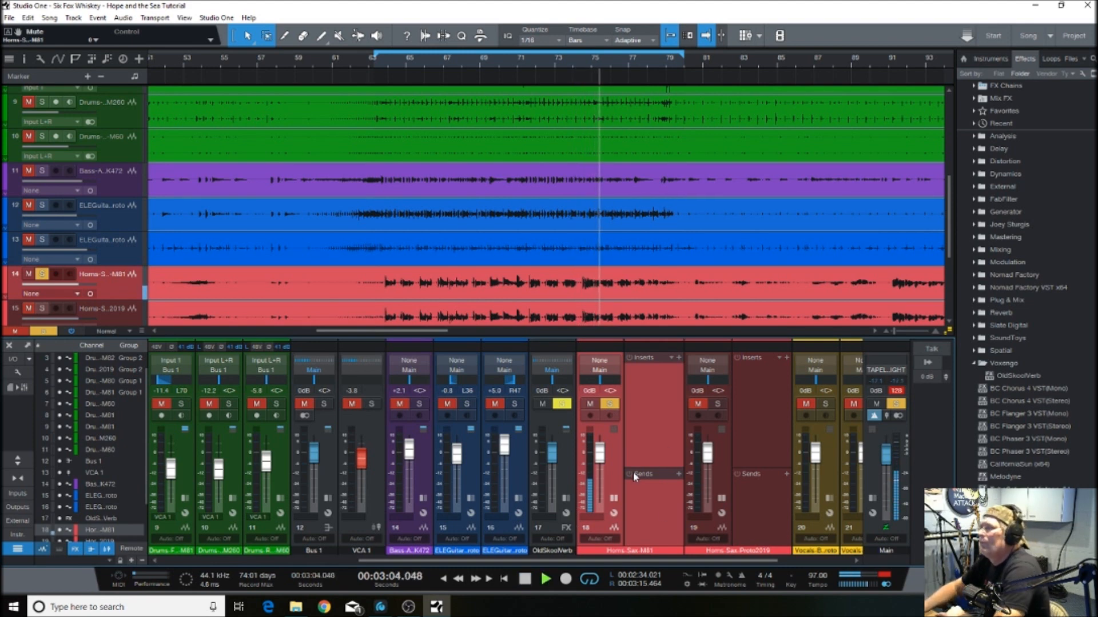
{"action": "left_click", "coordinate": [671, 358]}
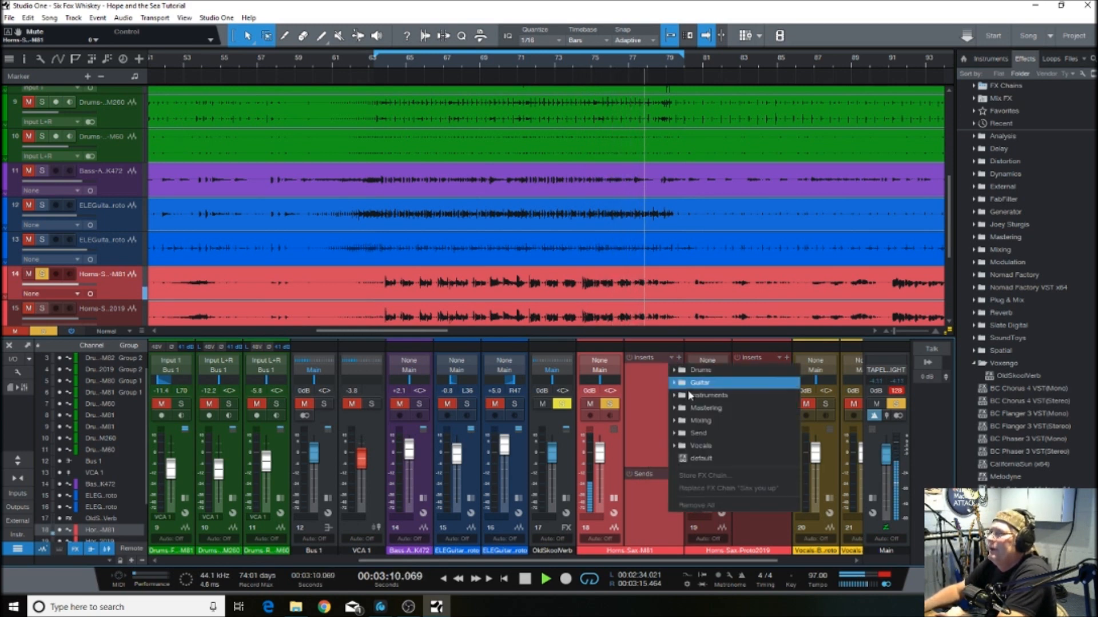
{"action": "left_click", "coordinate": [688, 398]}
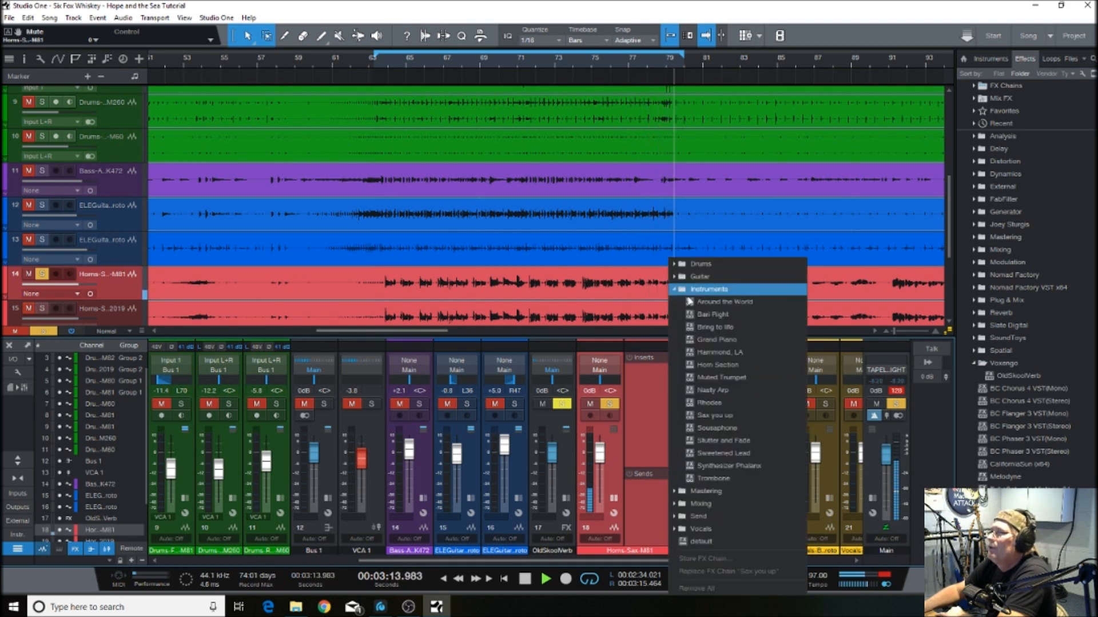
{"action": "left_click", "coordinate": [692, 414]}
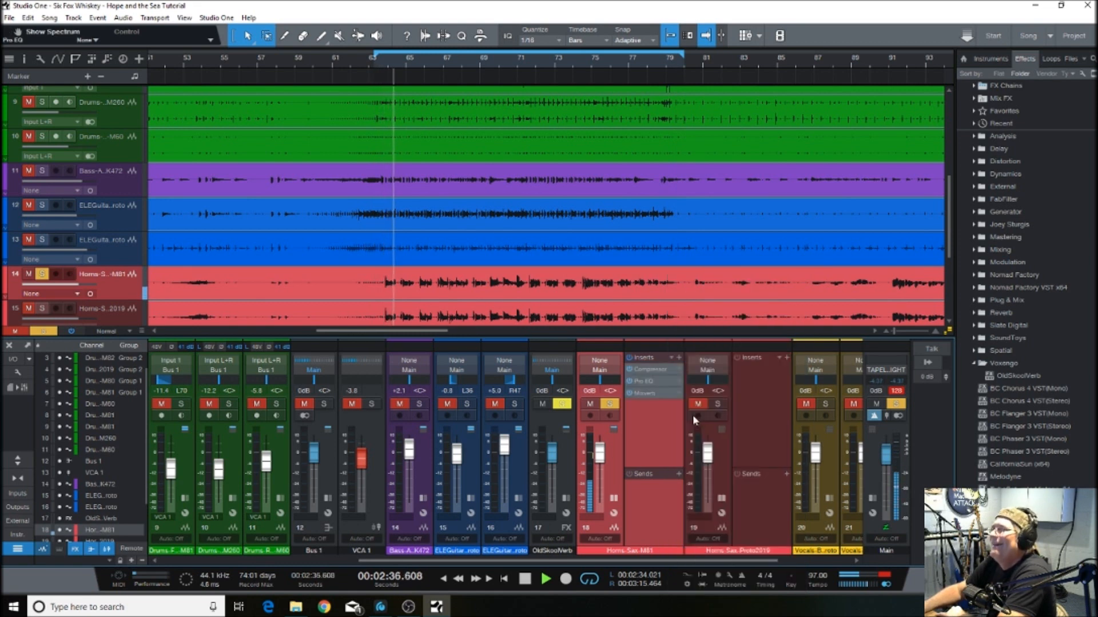
{"action": "right_click", "coordinate": [646, 393]}
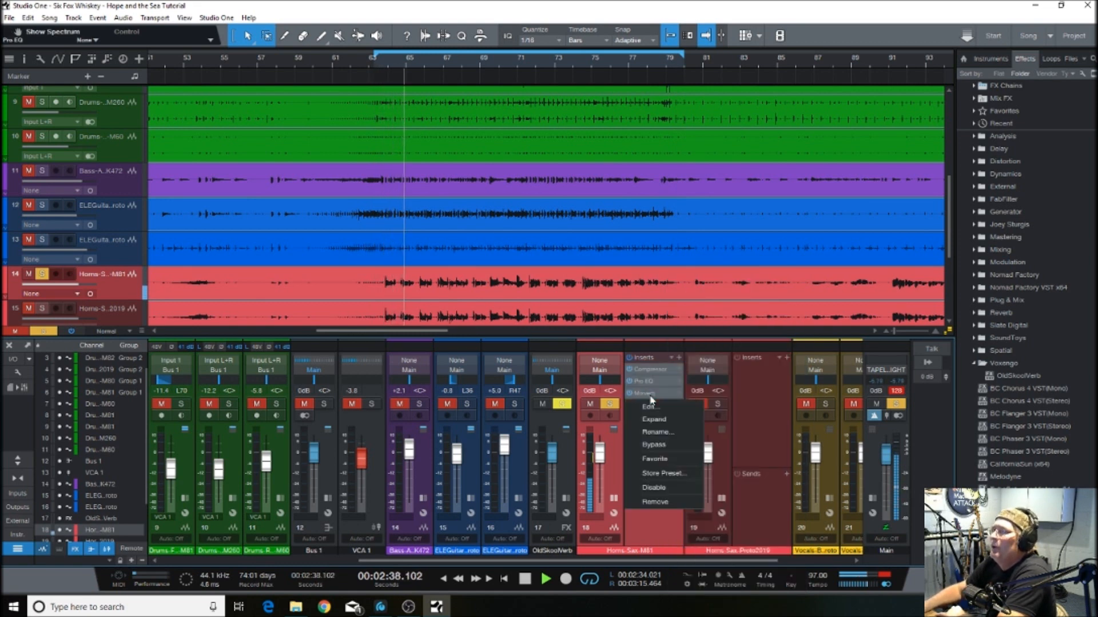
{"action": "left_click", "coordinate": [663, 502]}
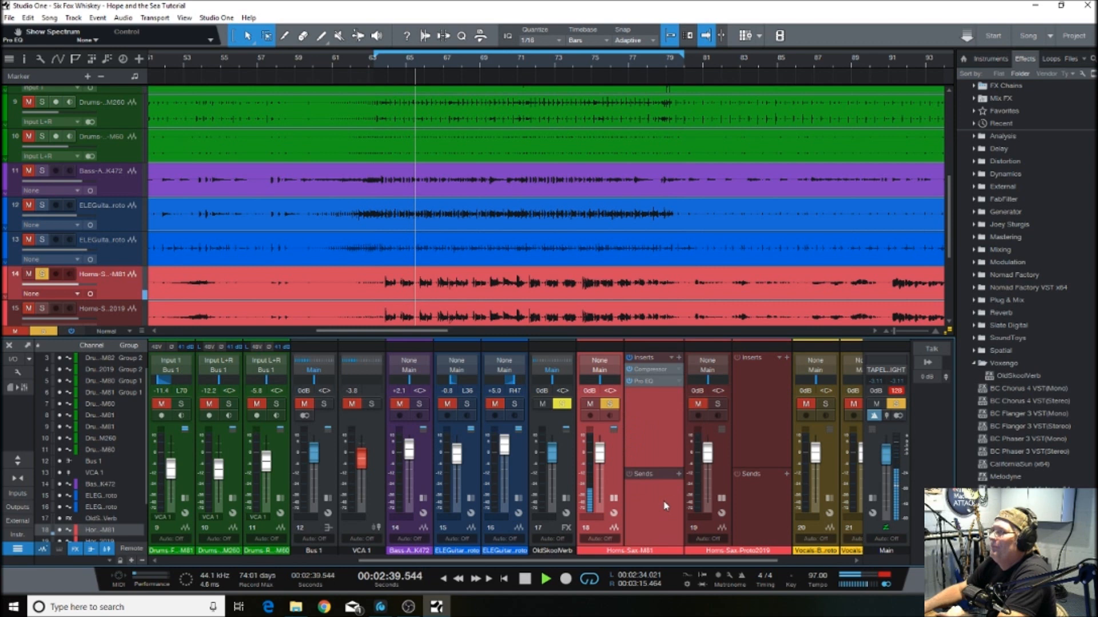
Set the Horns-Sax-M81 Compressor to a -22.68 dB threshold, 3.6:1 ratio and 81.4 ms release
{"action": "double_click", "coordinate": [644, 372]}
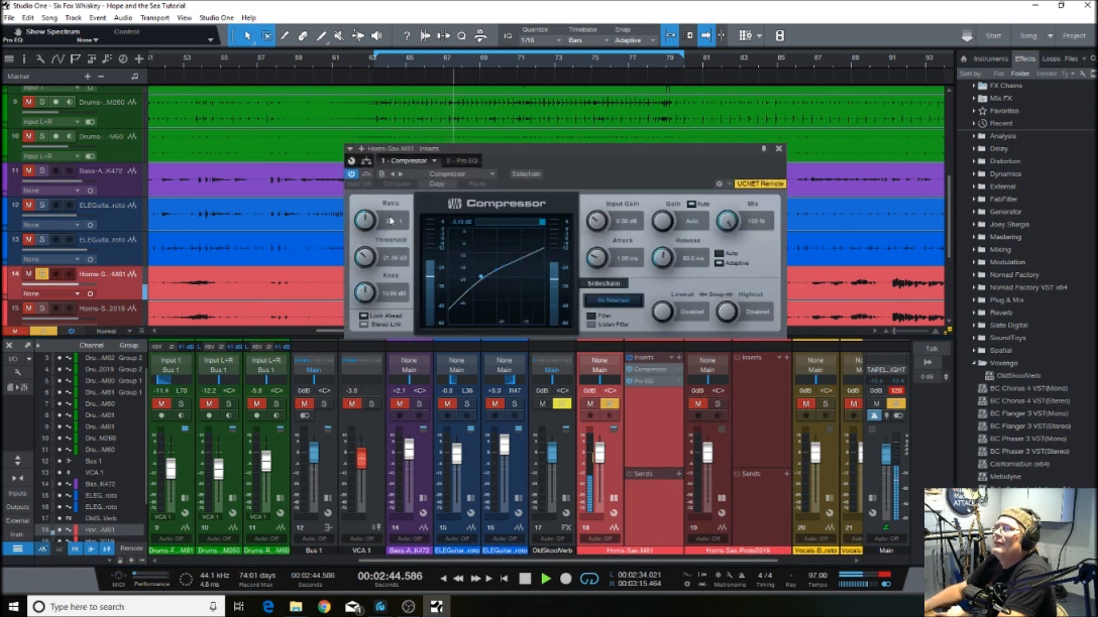
{"action": "left_click_drag", "start_coordinate": [364, 261], "coordinate": [368, 241]}
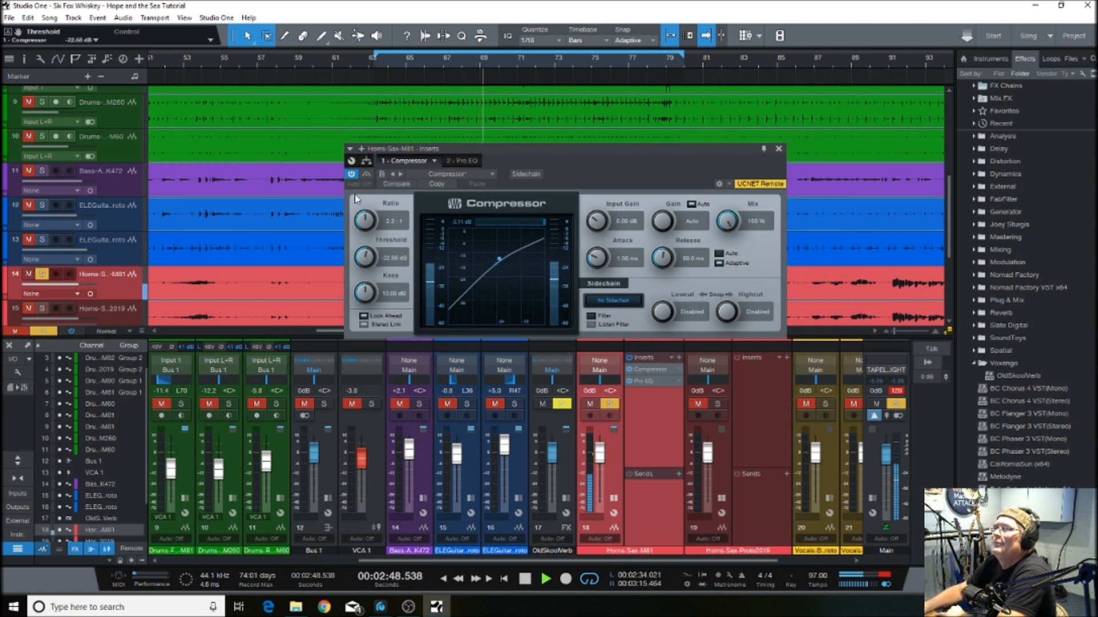
{"action": "scroll", "coordinate": [364, 220], "scroll_direction": "up", "scroll_amount": 5}
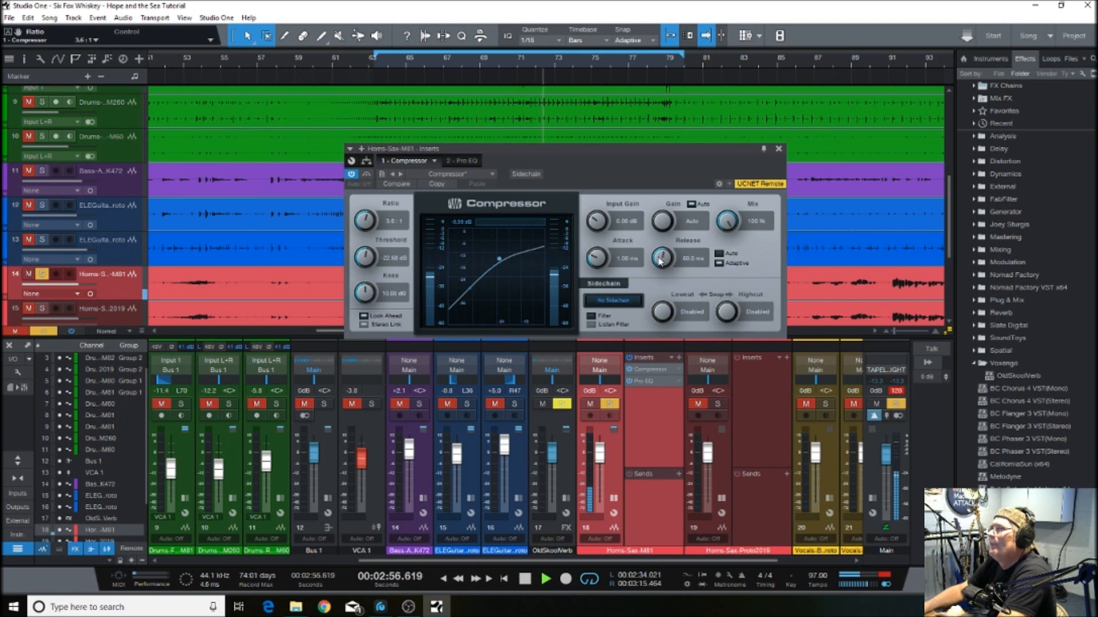
{"action": "left_click_drag", "start_coordinate": [661, 261], "coordinate": [659, 253]}
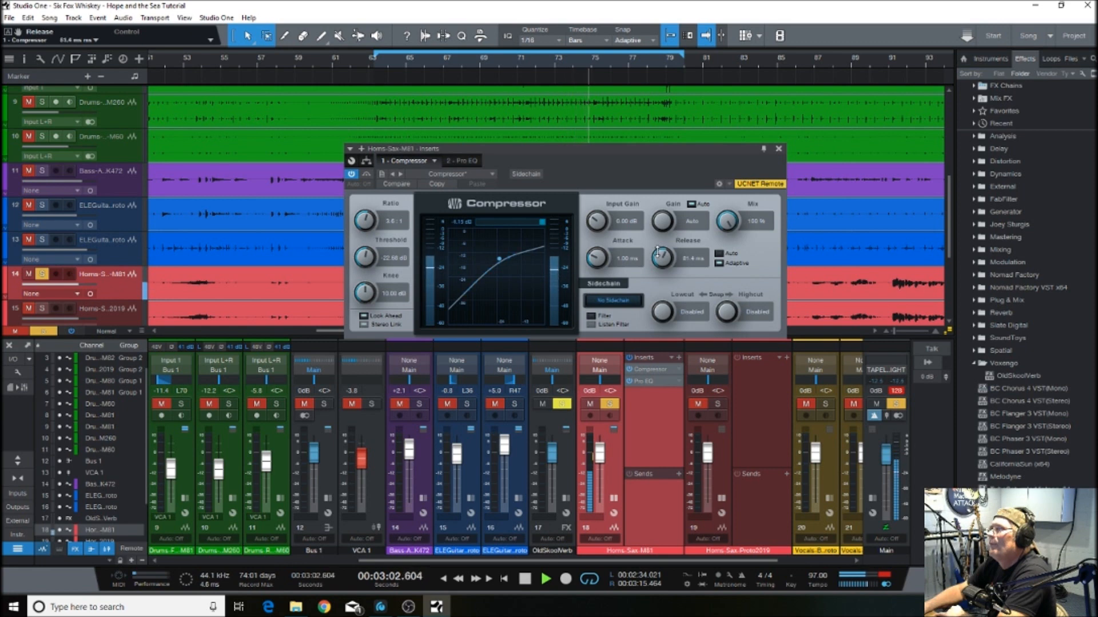
{"action": "left_click", "coordinate": [778, 148]}
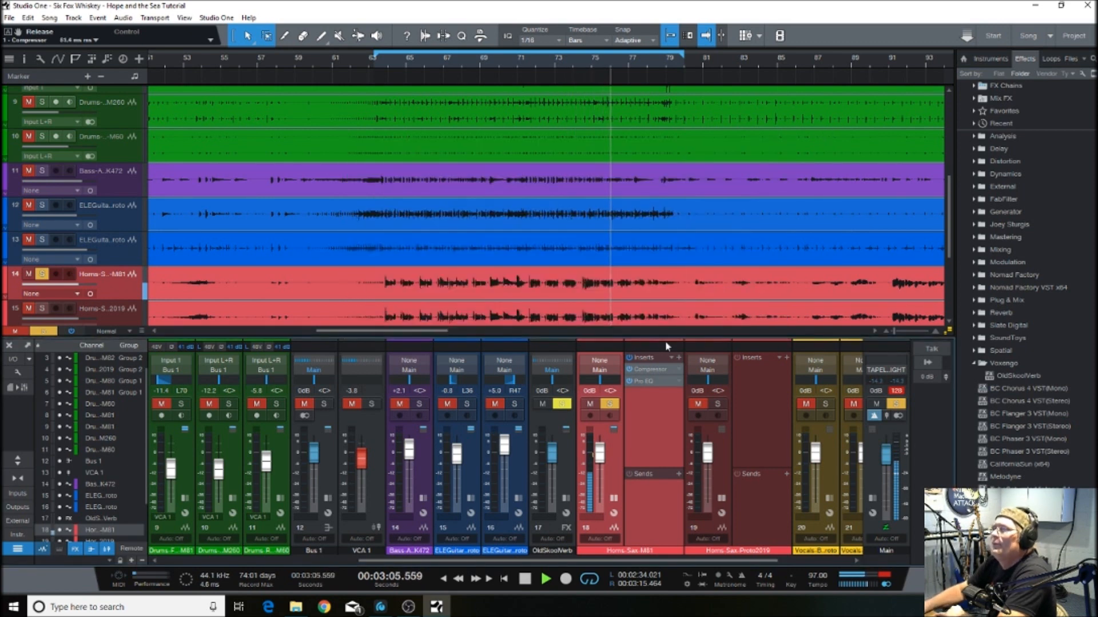
Review the Pro EQ curve on Horns-Sax-M81, close the plug-in window and stop playback
{"action": "double_click", "coordinate": [650, 380]}
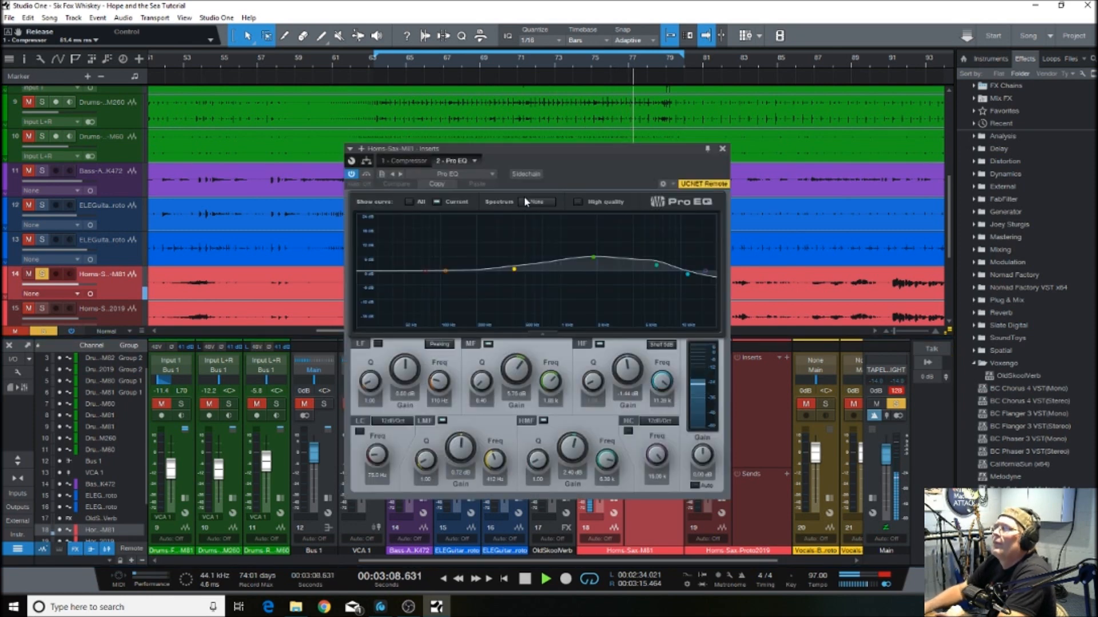
{"action": "left_click", "coordinate": [722, 148]}
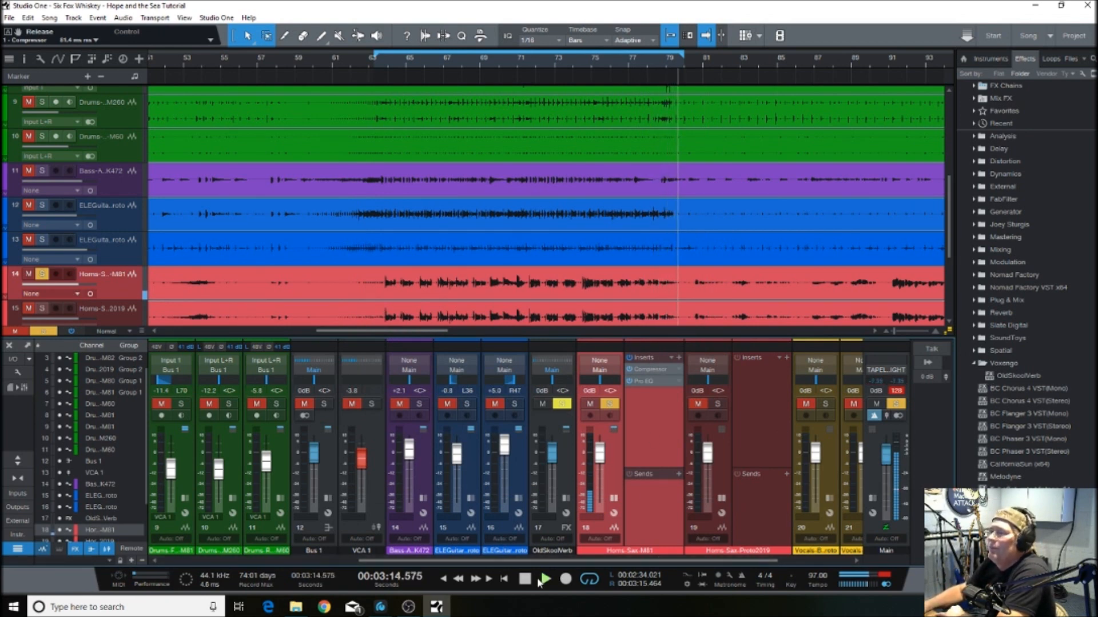
{"action": "key", "text": "space"}
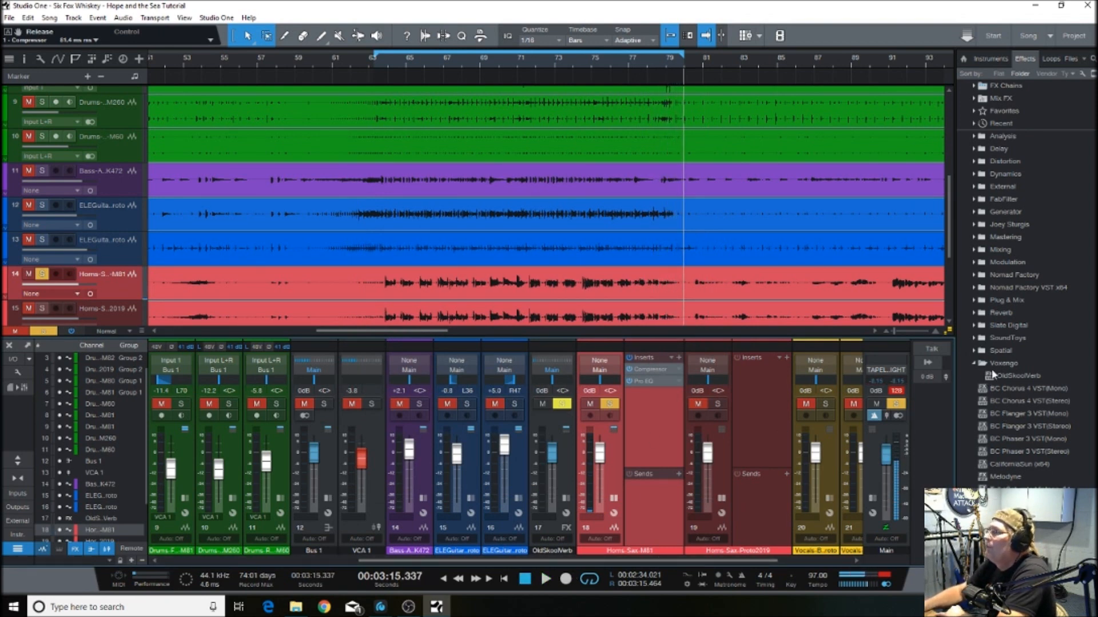
Add an OldSkoolVerb send to Horns-Sax-M81 and set its Pre-delay to 124, Space to 14.7 and Time to 4060
{"action": "left_click_drag", "start_coordinate": [991, 378], "coordinate": [658, 506]}
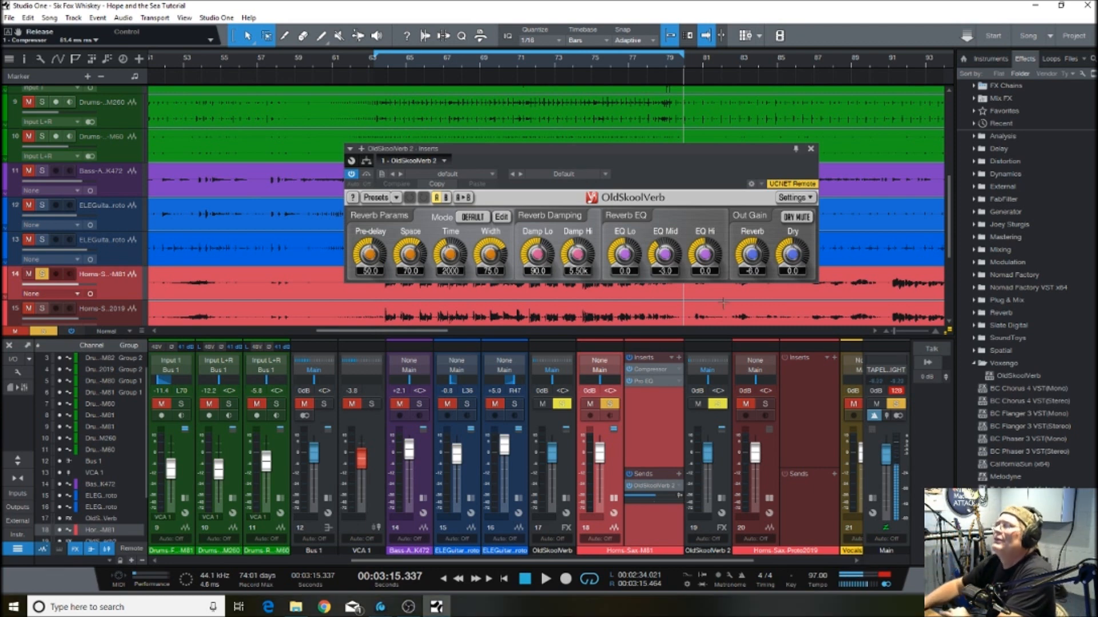
{"action": "double_click", "coordinate": [668, 255]}
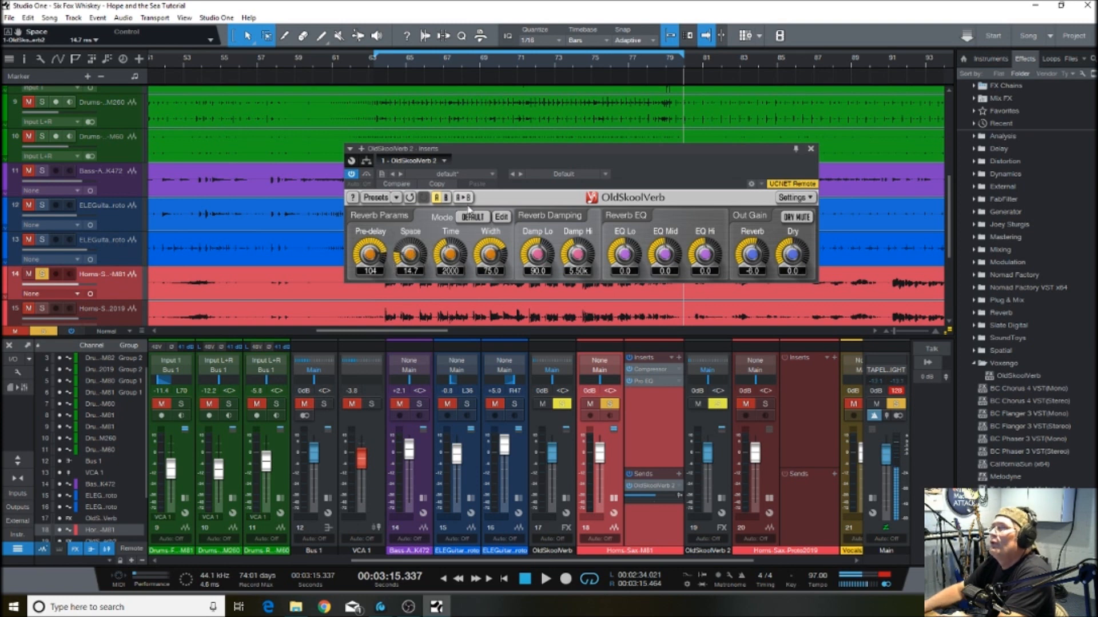
{"action": "left_click_drag", "start_coordinate": [448, 259], "coordinate": [447, 256]}
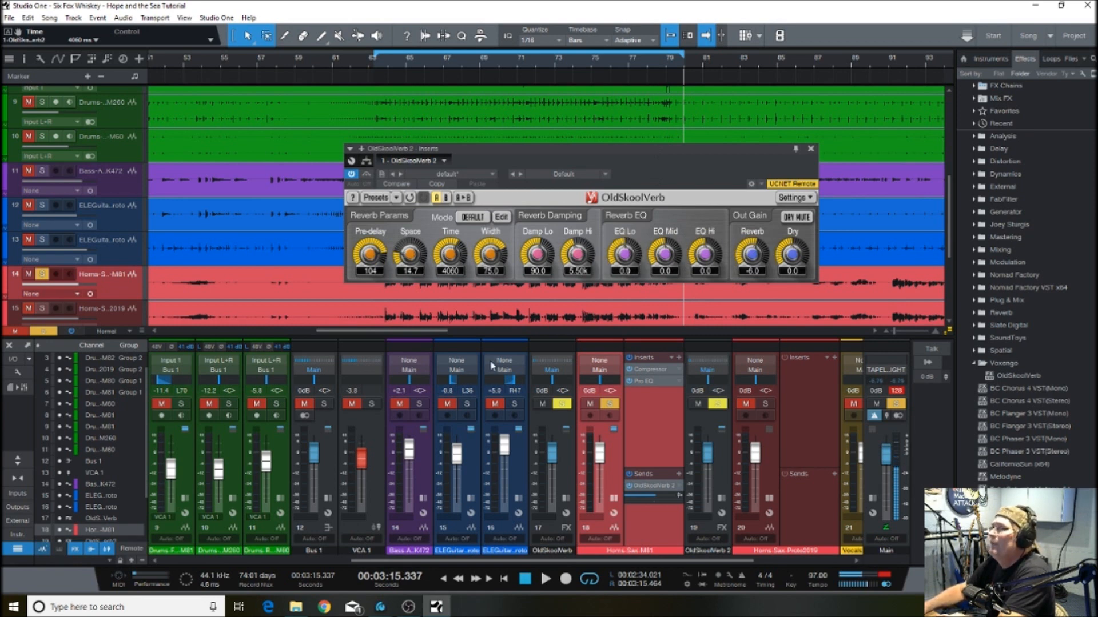
{"action": "left_click", "coordinate": [543, 577]}
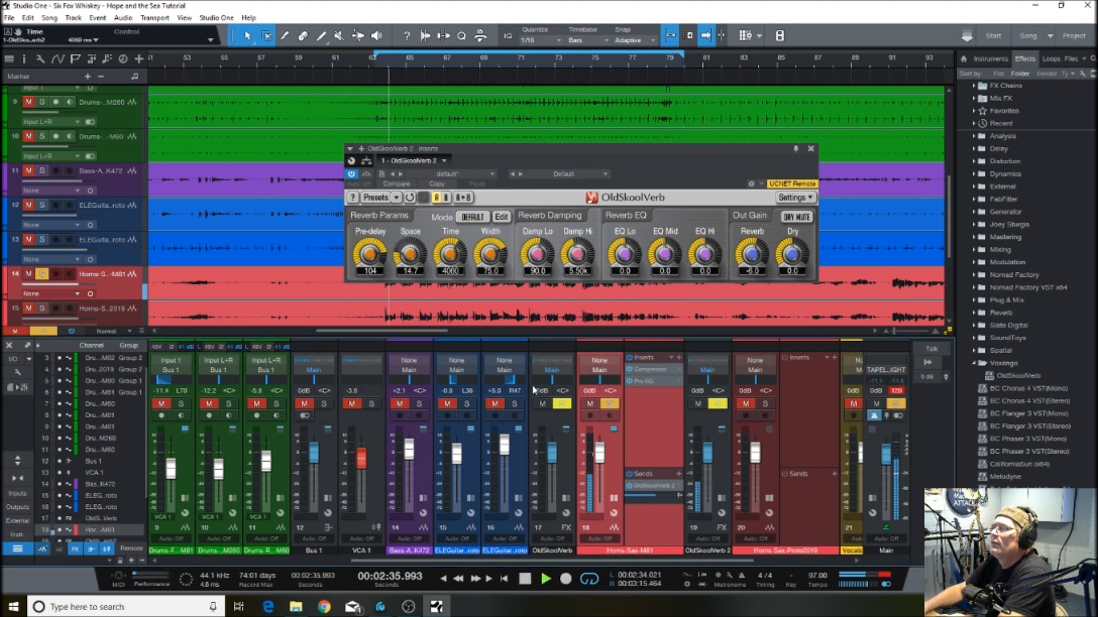
{"action": "left_click_drag", "start_coordinate": [370, 255], "coordinate": [369, 246]}
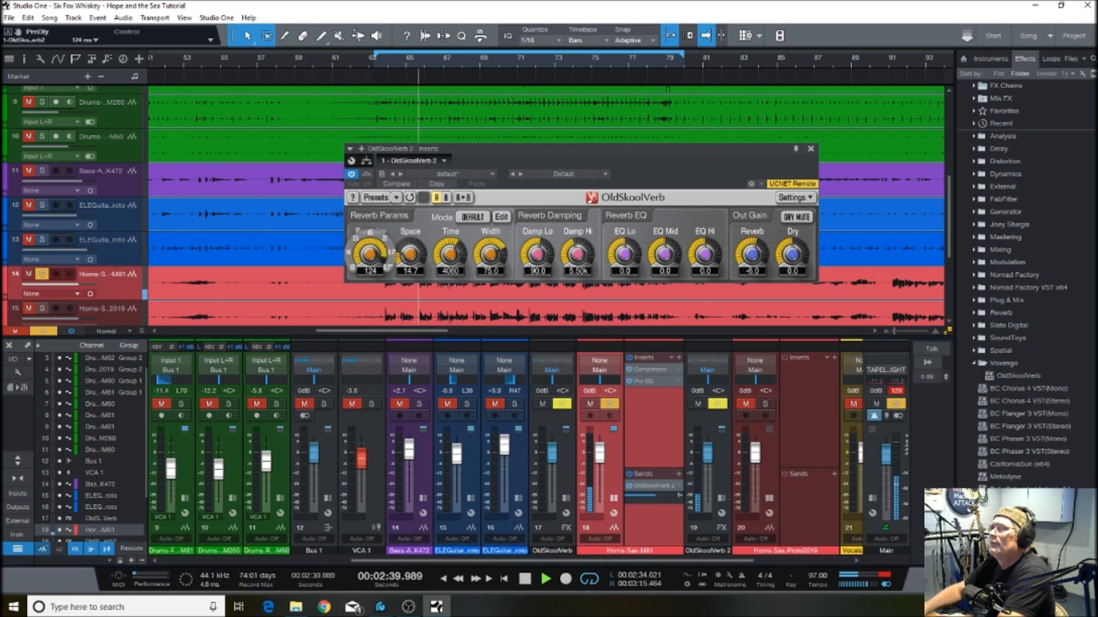
In the Horns-Sax-M81 Pro EQ, show the Third Octave spectrum and load the default preset
{"action": "double_click", "coordinate": [647, 382]}
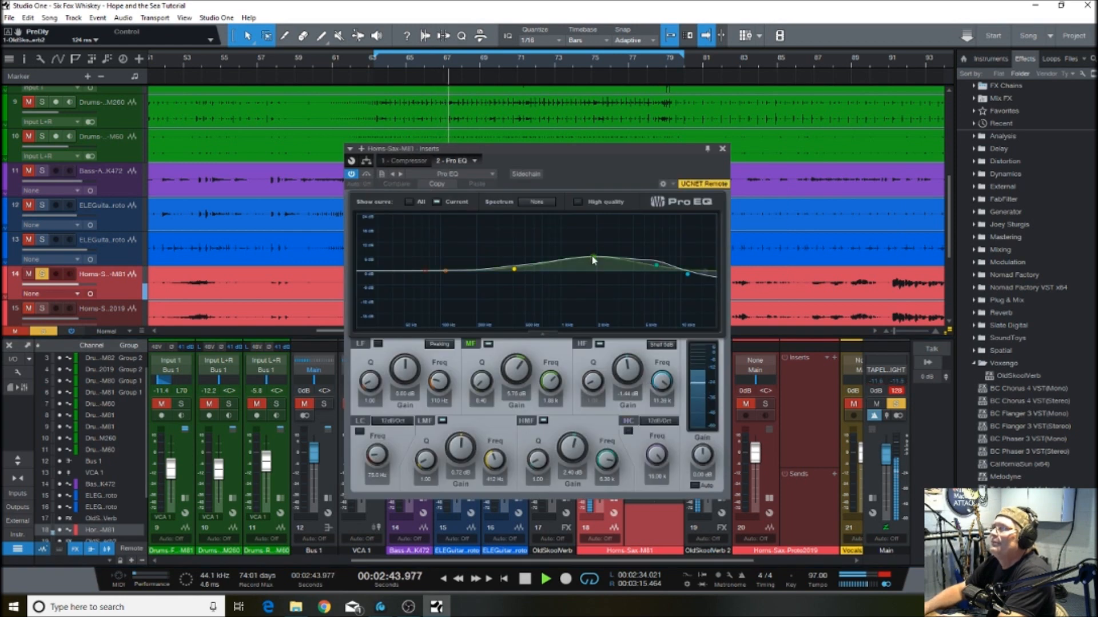
{"action": "left_click", "coordinate": [540, 203]}
{"action": "left_click", "coordinate": [543, 225]}
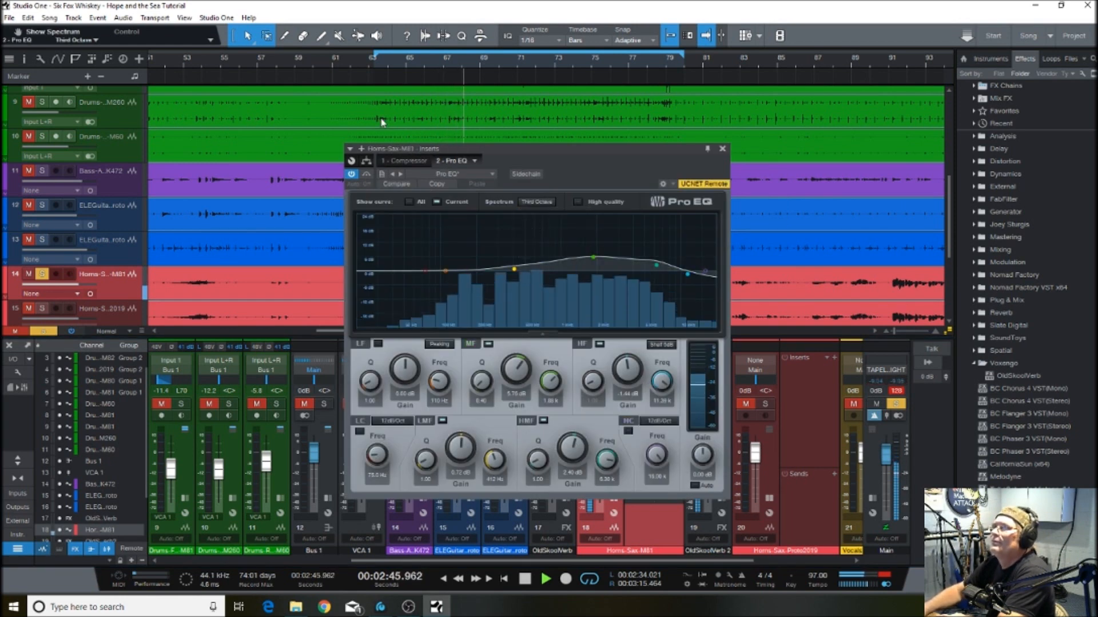
{"action": "left_click", "coordinate": [458, 173]}
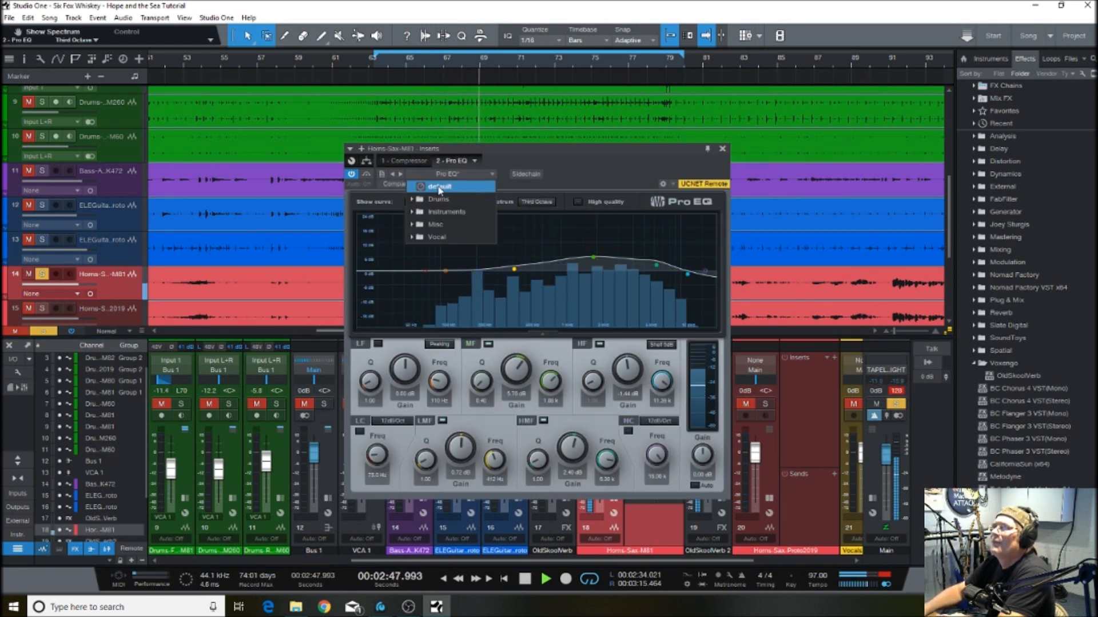
{"action": "left_click", "coordinate": [437, 187]}
Set the sax EQ's low cut to 102 Hz, boost LMF 2.59 dB at 346 Hz, and boost MF 1.88 dB around 3 kHz
{"action": "left_click_drag", "start_coordinate": [426, 271], "coordinate": [442, 271]}
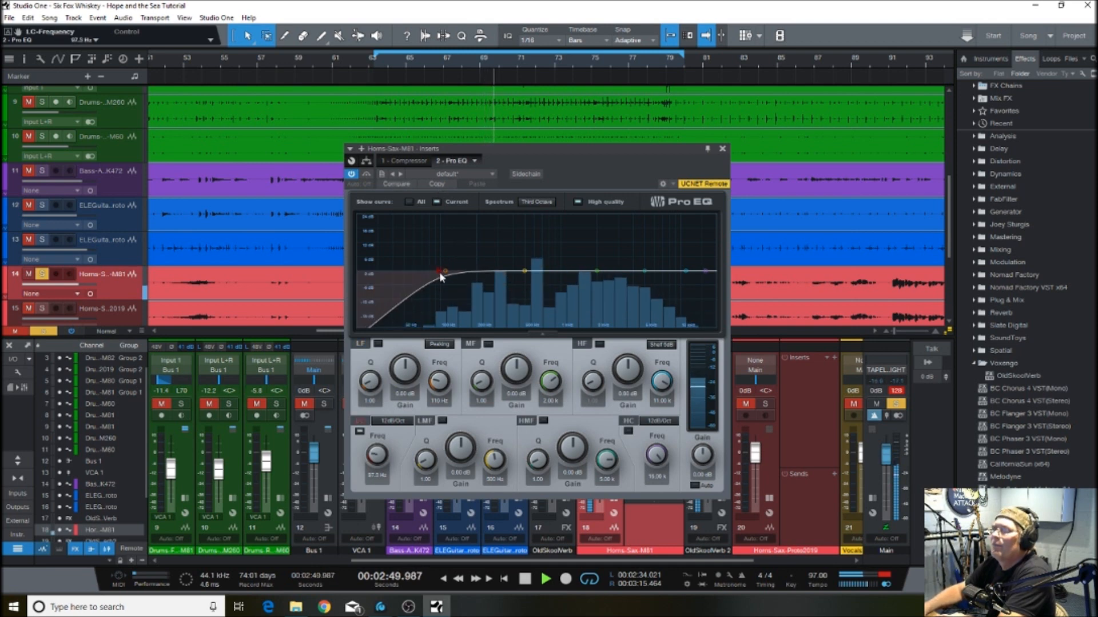
{"action": "left_click_drag", "start_coordinate": [526, 272], "coordinate": [508, 269]}
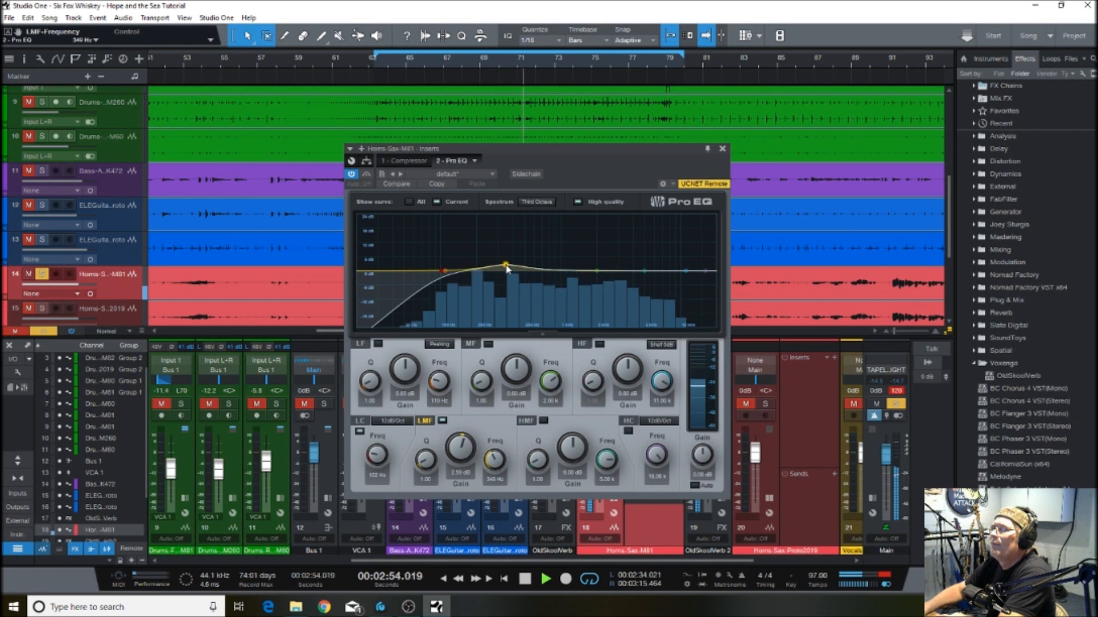
{"action": "left_click", "coordinate": [597, 271]}
{"action": "left_click_drag", "start_coordinate": [597, 272], "coordinate": [620, 271]}
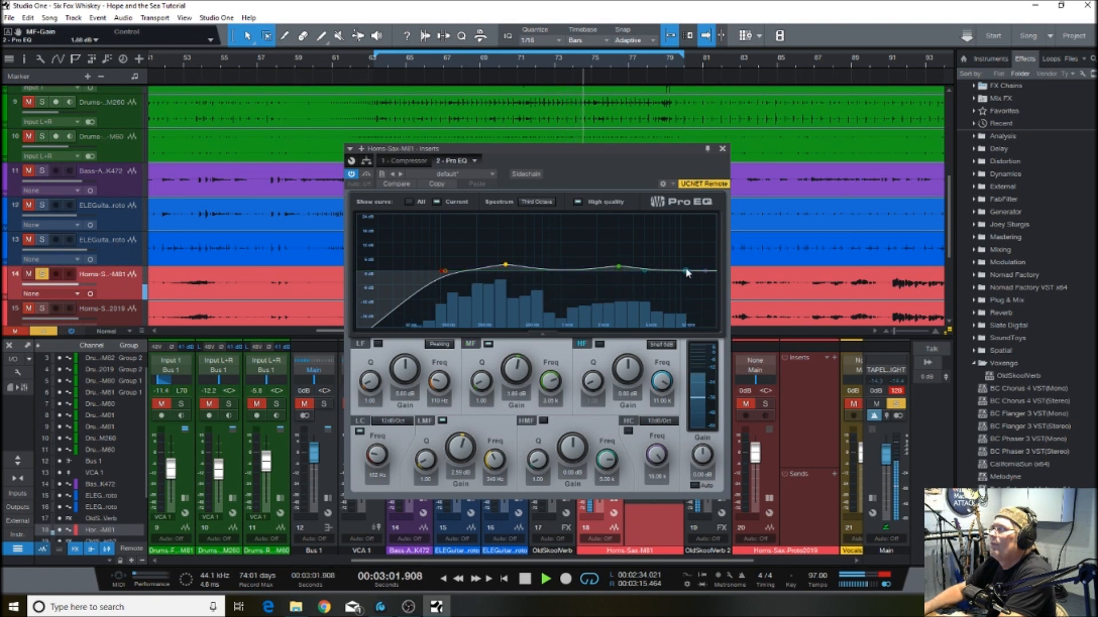
Enable the sax EQ's high cut at 48 dB/Oct and 13.61 kHz, and close the plug-in window
{"action": "left_click", "coordinate": [706, 272]}
{"action": "left_click", "coordinate": [659, 420]}
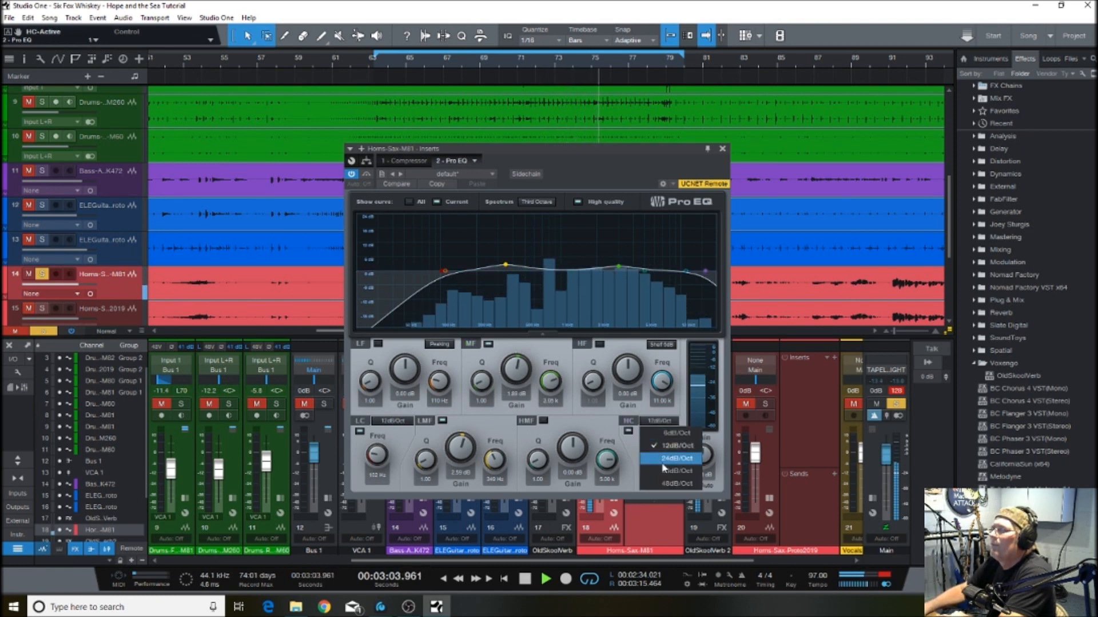
{"action": "left_click", "coordinate": [664, 483]}
{"action": "left_click_drag", "start_coordinate": [704, 274], "coordinate": [696, 276]}
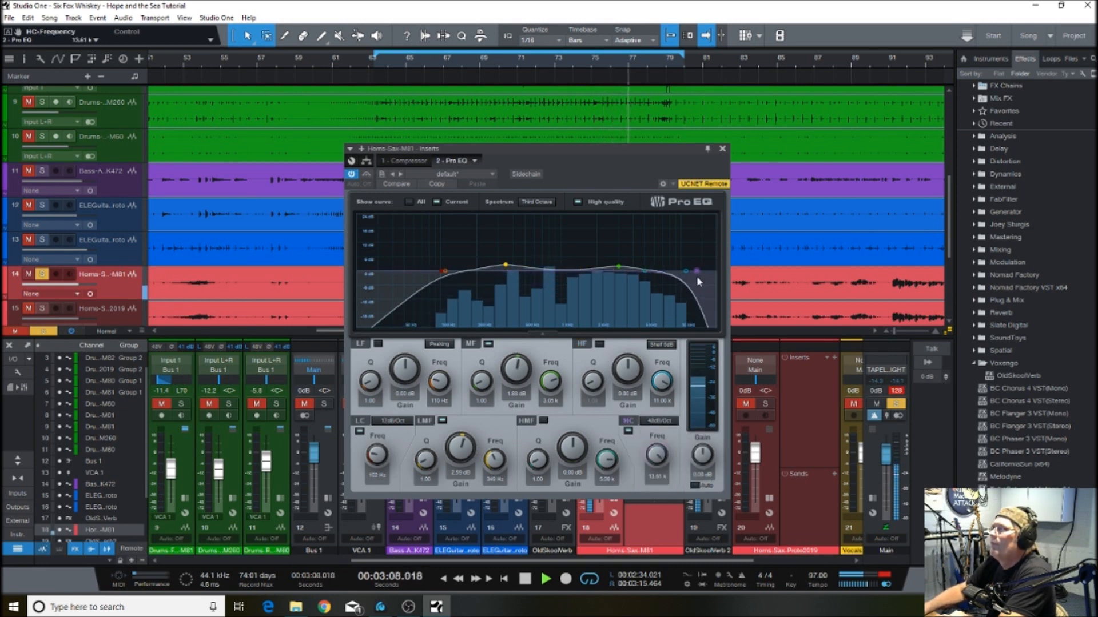
{"action": "left_click", "coordinate": [722, 149]}
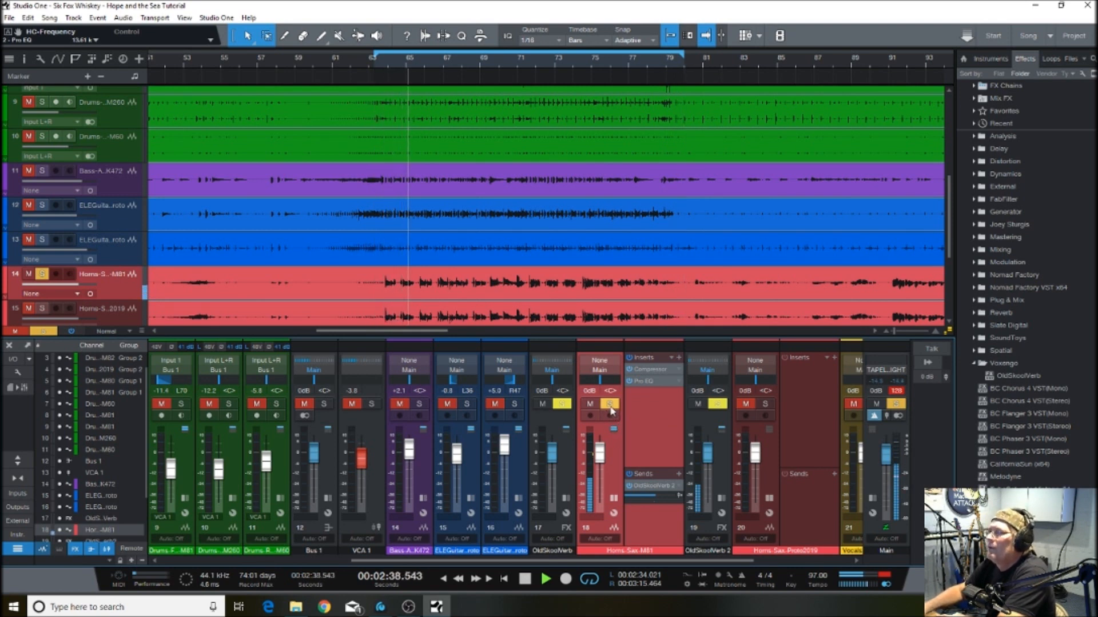
Move the Horns-Sax-Proto2019 channel directly beside Horns-Sax-M81, ahead of OldSkoolVerb 2, and solo it
{"action": "left_click", "coordinate": [748, 528]}
{"action": "left_click_drag", "start_coordinate": [696, 532], "coordinate": [698, 531]}
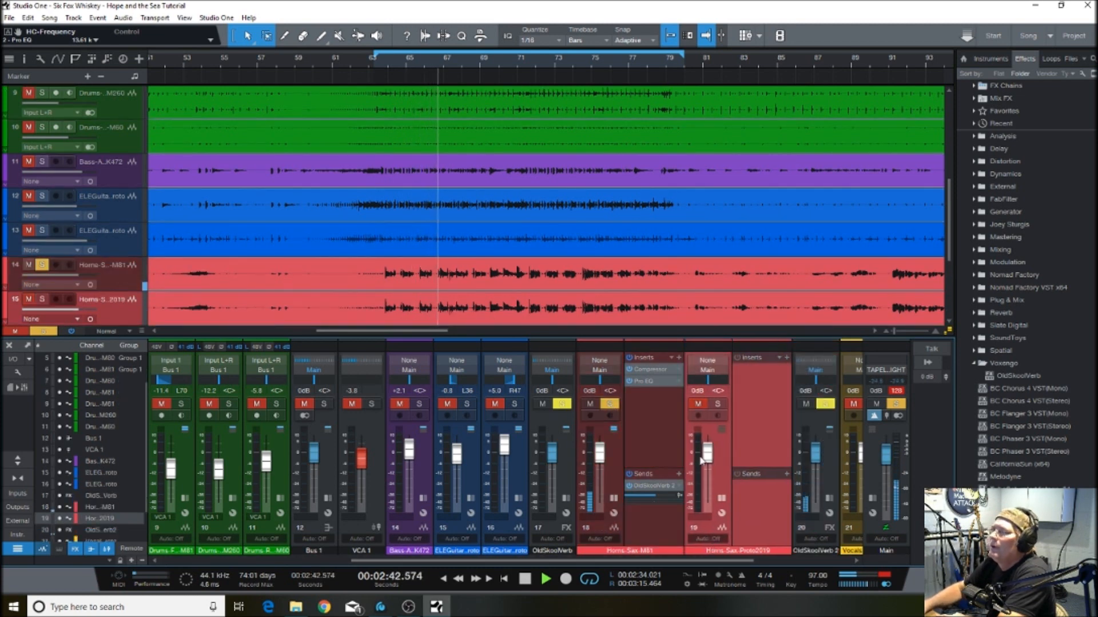
{"action": "left_click", "coordinate": [716, 404]}
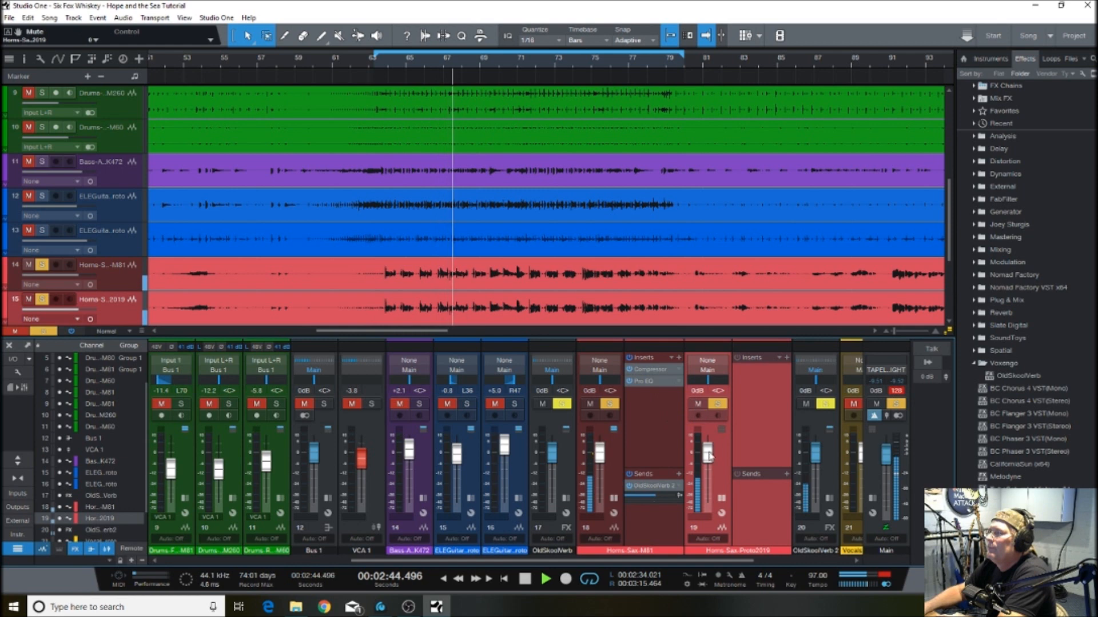
Pan Horns-Sax-Proto2019 to R25, lower its fader to -9.5 dB, and stop playback
{"action": "left_click_drag", "start_coordinate": [708, 453], "coordinate": [709, 465]}
{"action": "left_click_drag", "start_coordinate": [707, 380], "coordinate": [714, 390]}
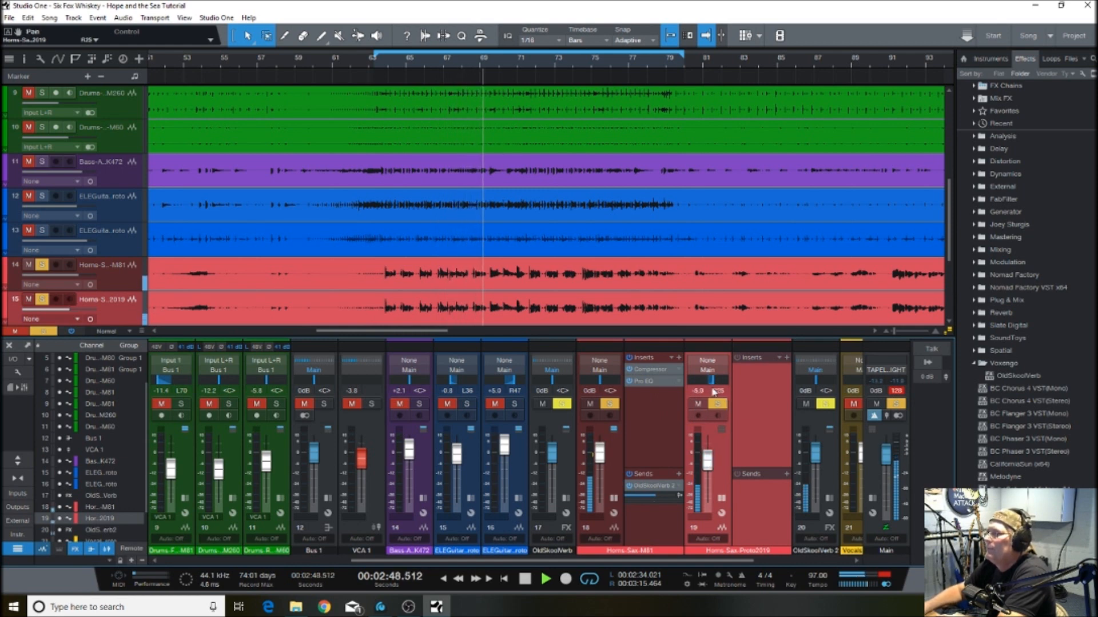
{"action": "left_click_drag", "start_coordinate": [708, 489], "coordinate": [707, 495]}
{"action": "left_click", "coordinate": [527, 580]}
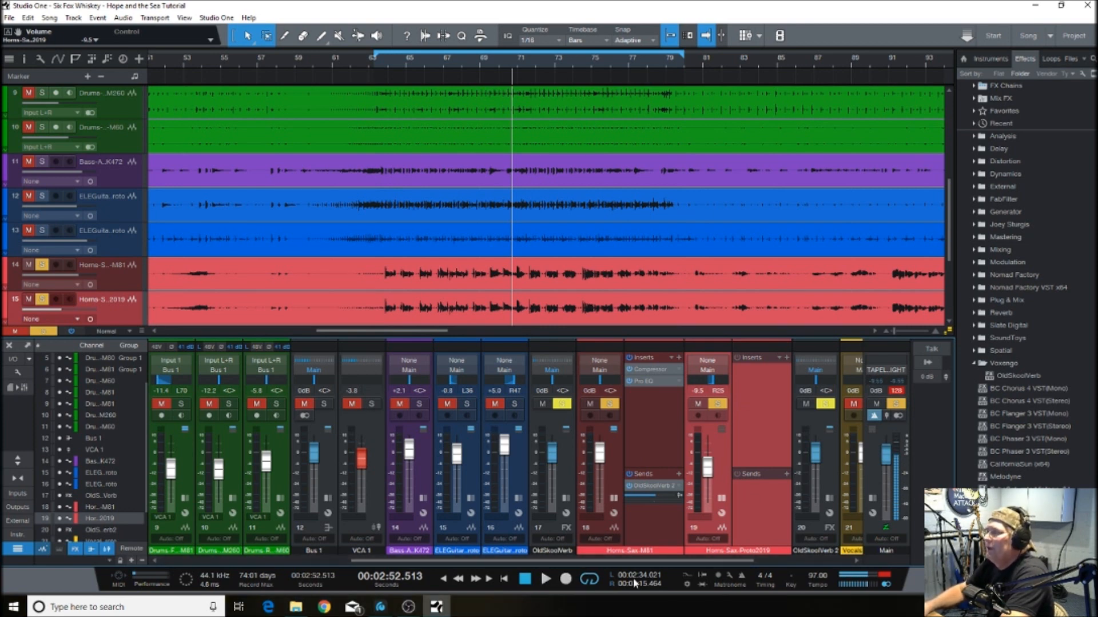
During playback, compare the mix with and without Horns-Sax-Proto2019 soloed, set its fader to -4.2 dB, and stop playback
{"action": "left_click", "coordinate": [546, 579]}
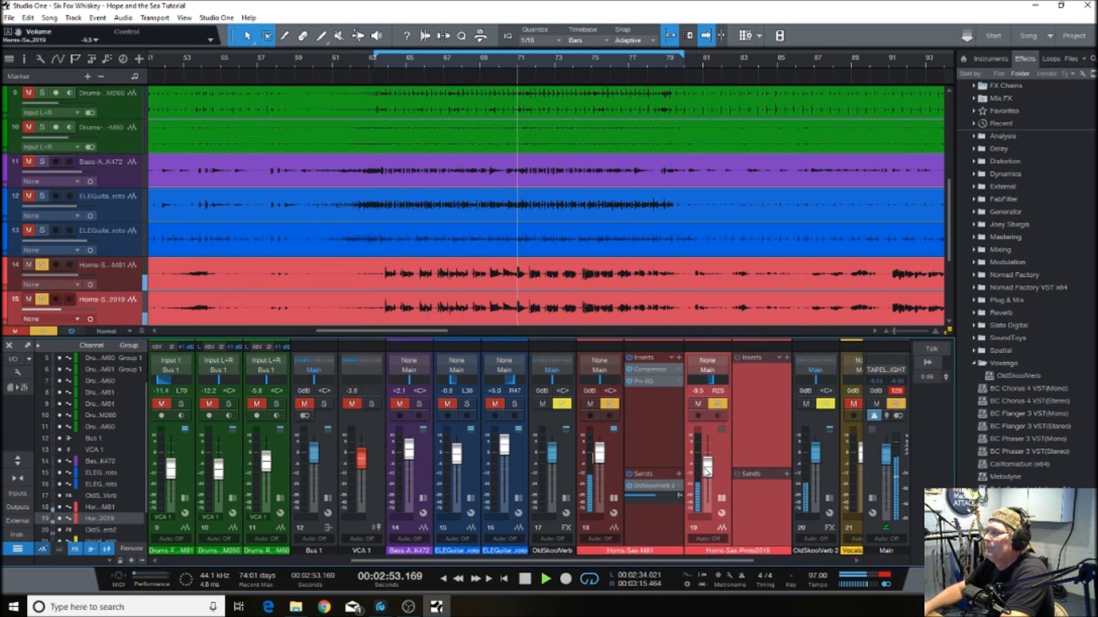
{"action": "left_click_drag", "start_coordinate": [707, 475], "coordinate": [709, 463]}
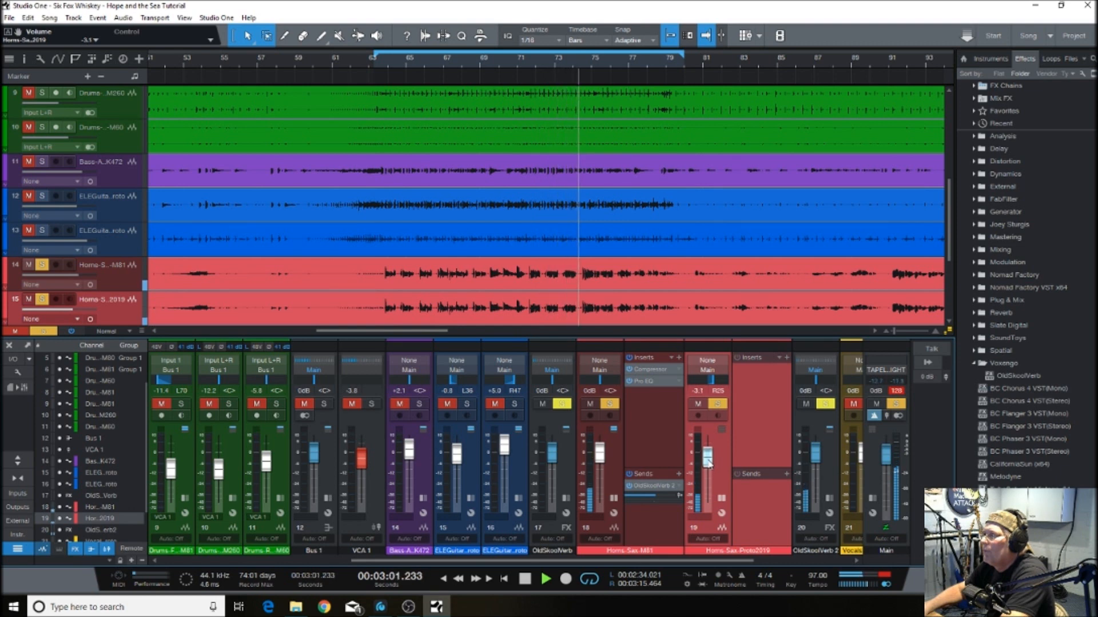
{"action": "left_click", "coordinate": [718, 406]}
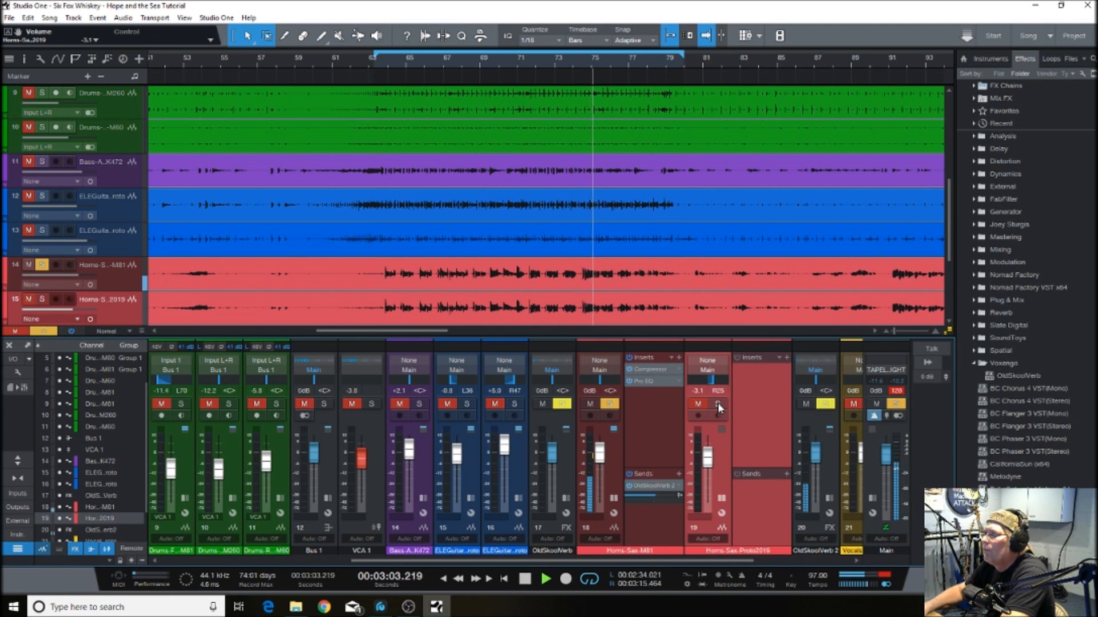
{"action": "left_click", "coordinate": [718, 405]}
{"action": "left_click_drag", "start_coordinate": [708, 458], "coordinate": [708, 461]}
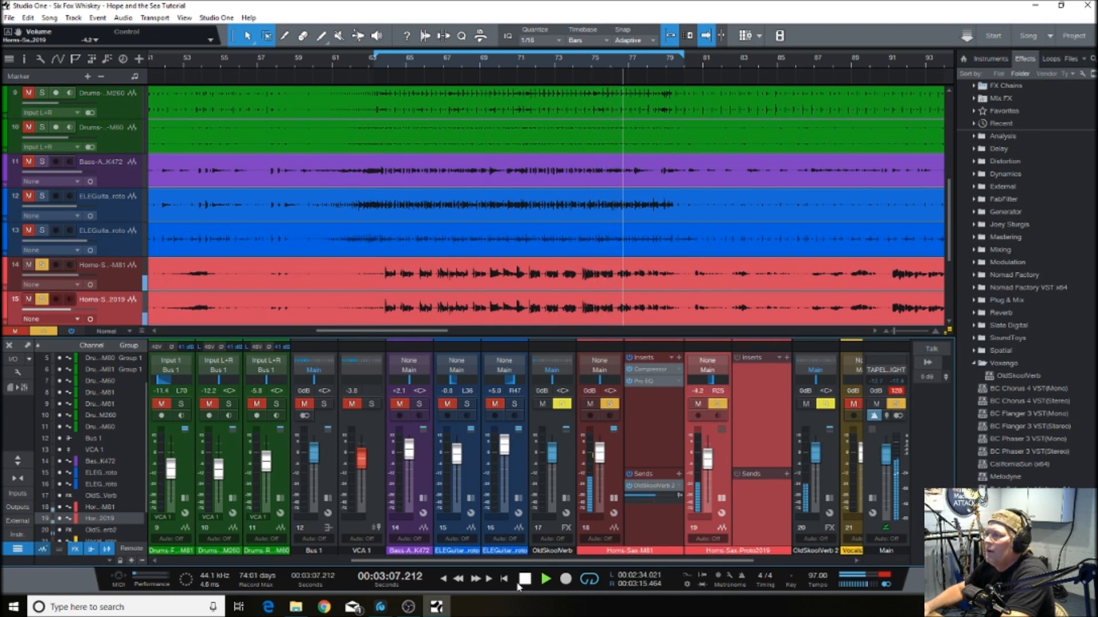
{"action": "left_click", "coordinate": [524, 581]}
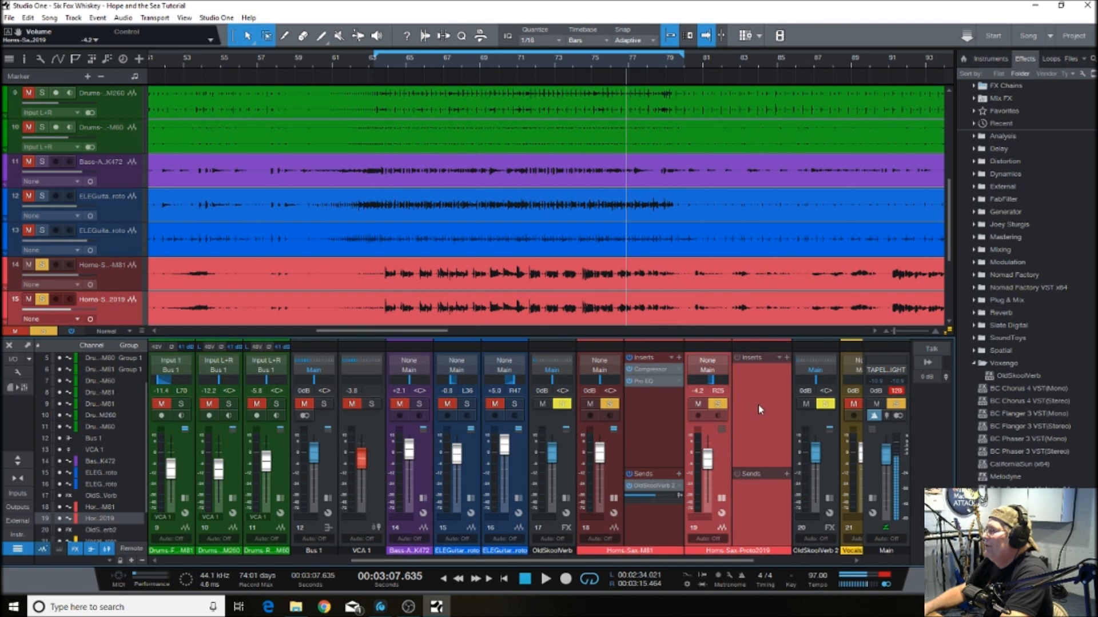
Collapse both sax channels in the mixer and clear the solos on them and on the Main channel
{"action": "left_click", "coordinate": [612, 499]}
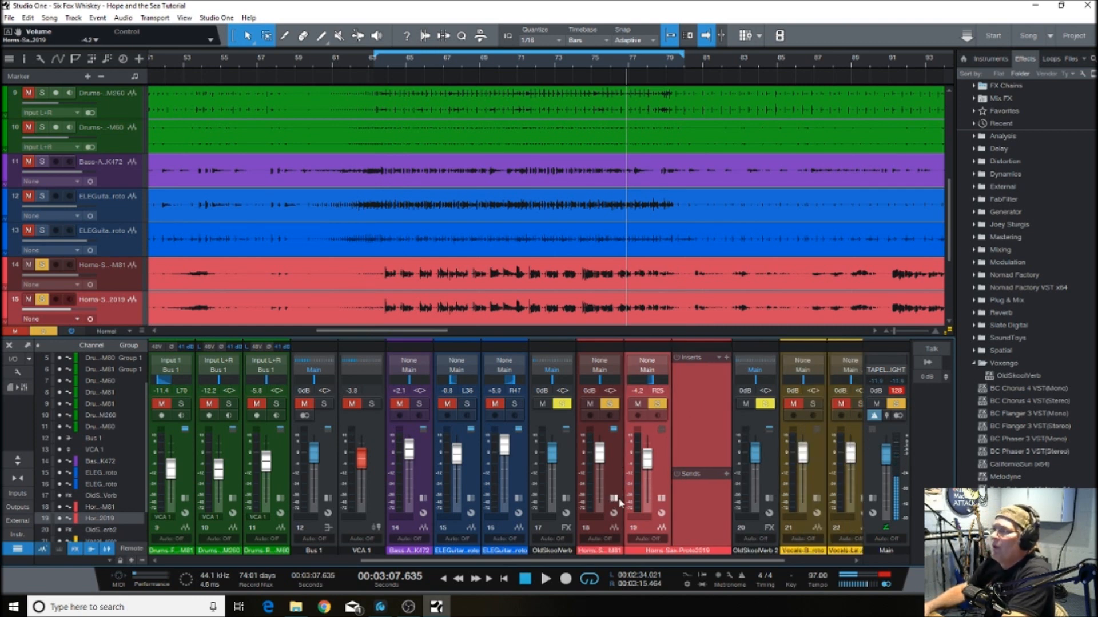
{"action": "left_click", "coordinate": [662, 499]}
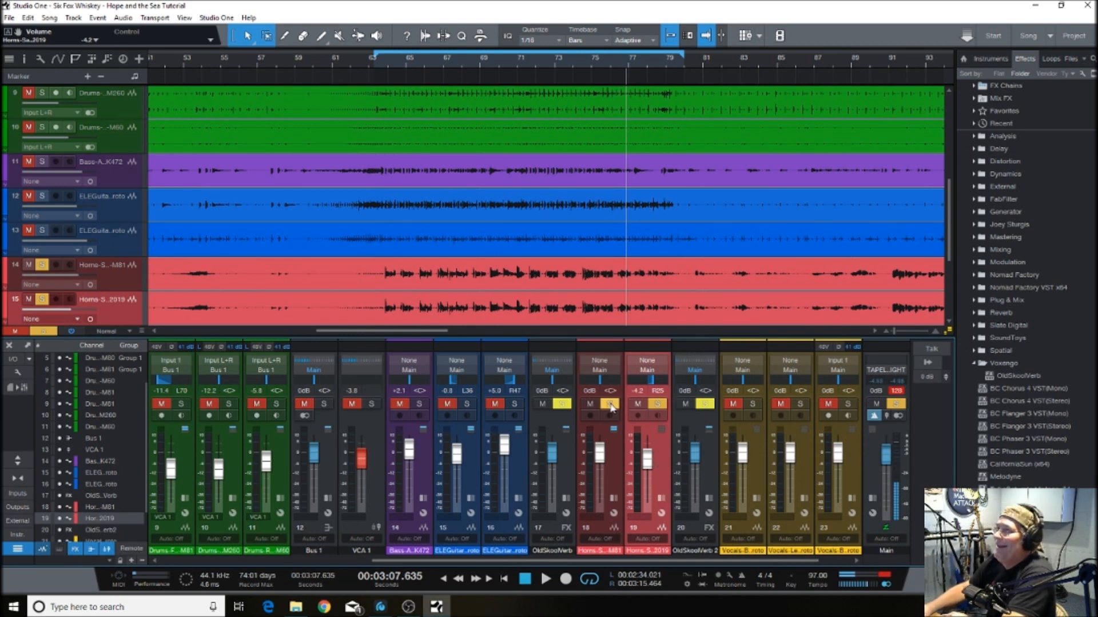
{"action": "left_click", "coordinate": [610, 406]}
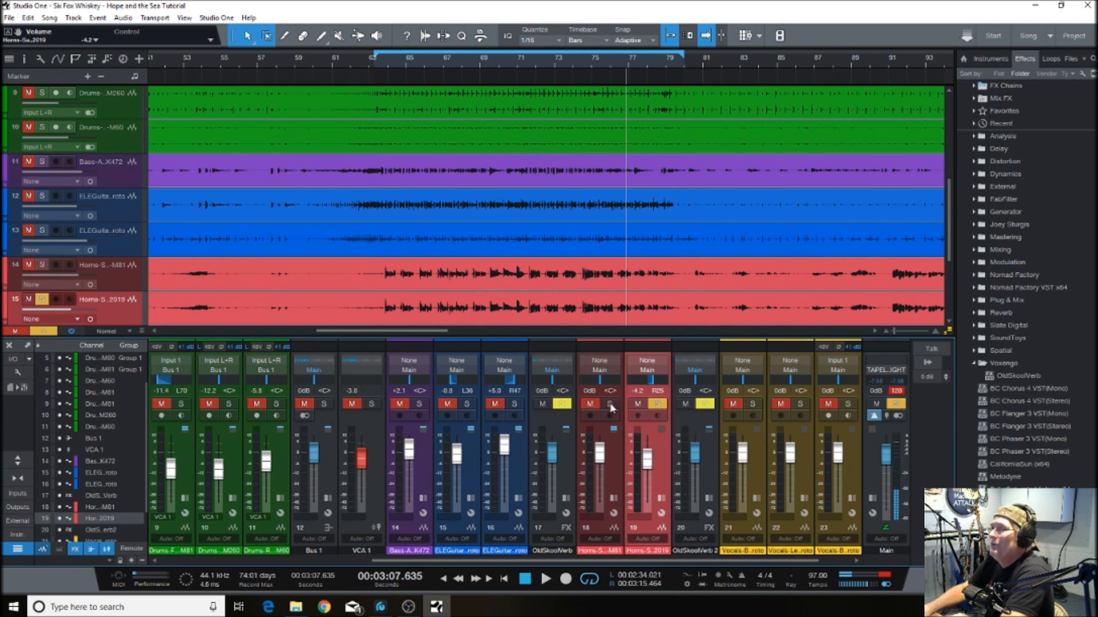
{"action": "left_click", "coordinate": [658, 405]}
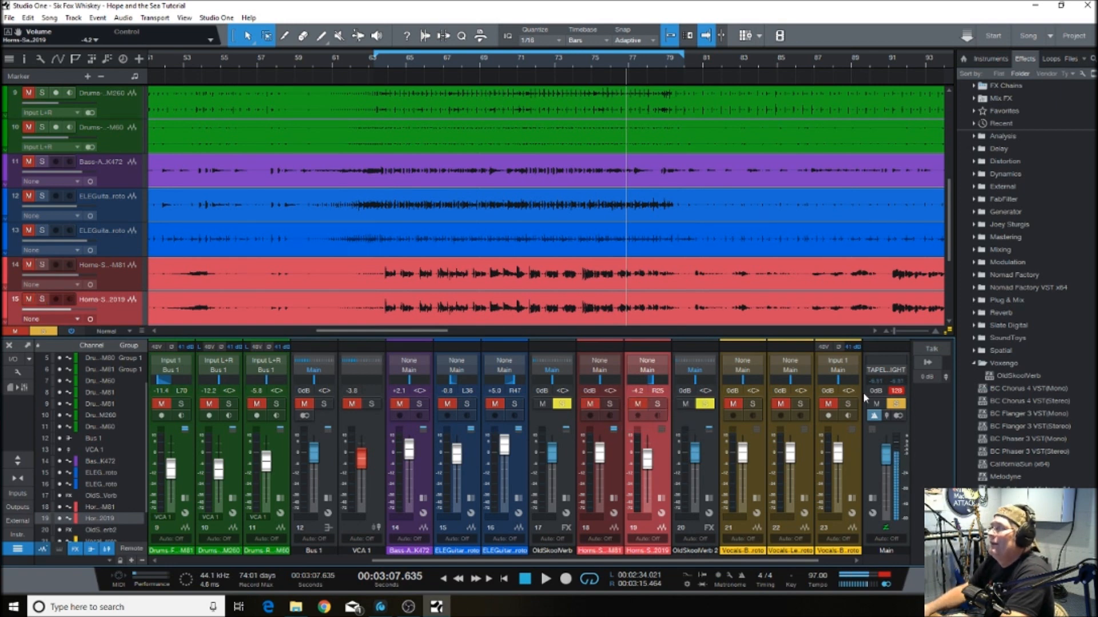
{"action": "left_click", "coordinate": [896, 406]}
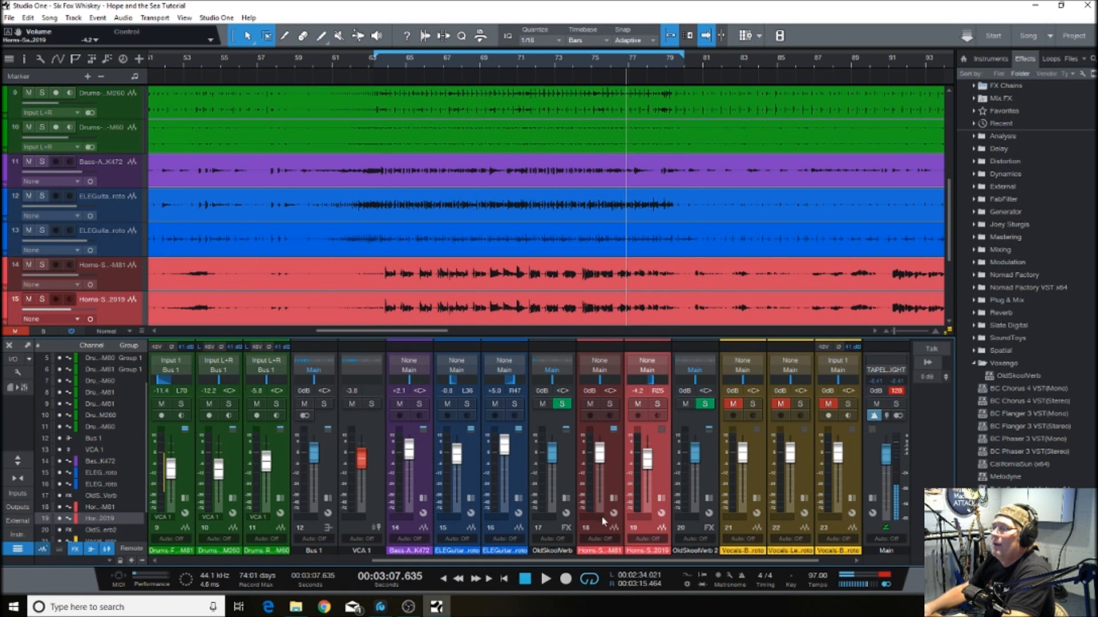
Group the Horns-Sax-M81 and Horns-Sax-Proto2019 channels and place the playhead near the start of the loop range
{"action": "left_click", "coordinate": [599, 537]}
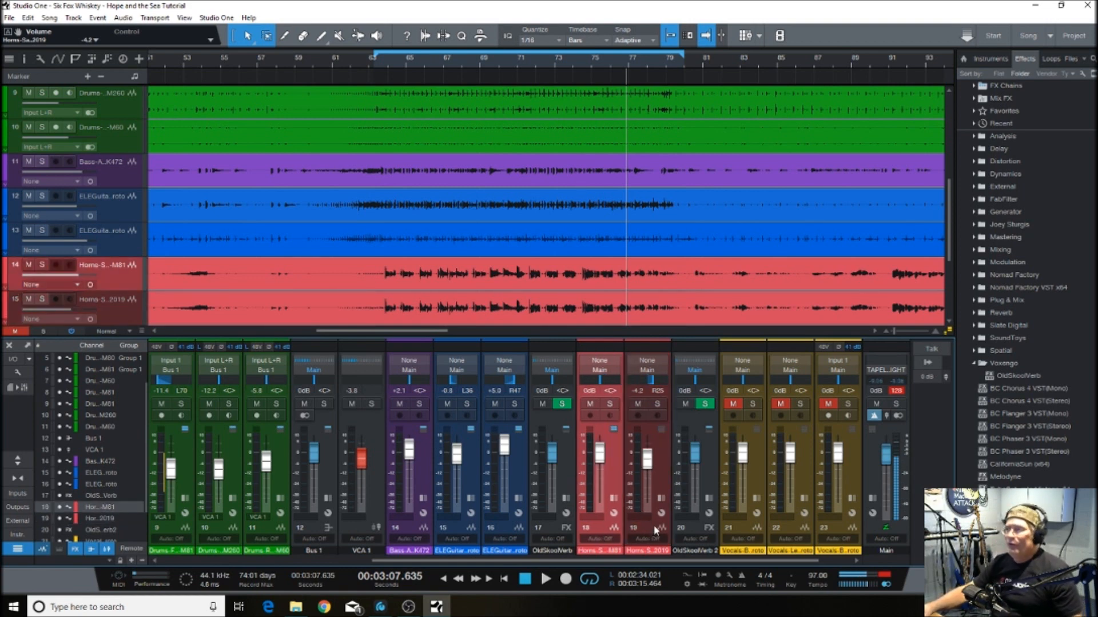
{"action": "left_click", "coordinate": [641, 526], "text": "ctrl"}
{"action": "right_click", "coordinate": [640, 526]}
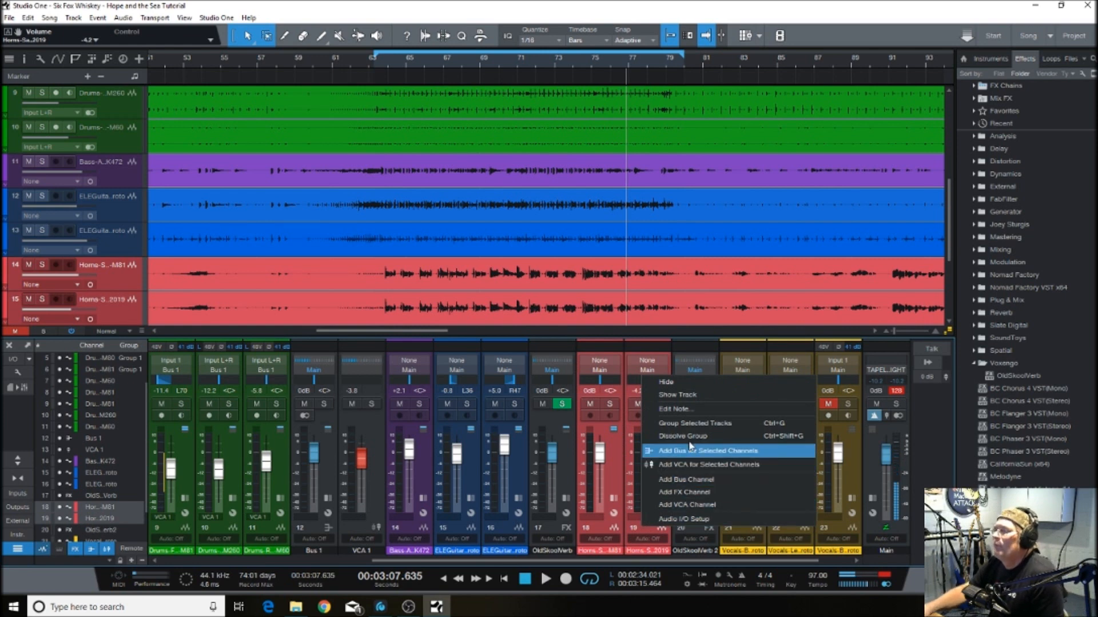
{"action": "left_click", "coordinate": [692, 424]}
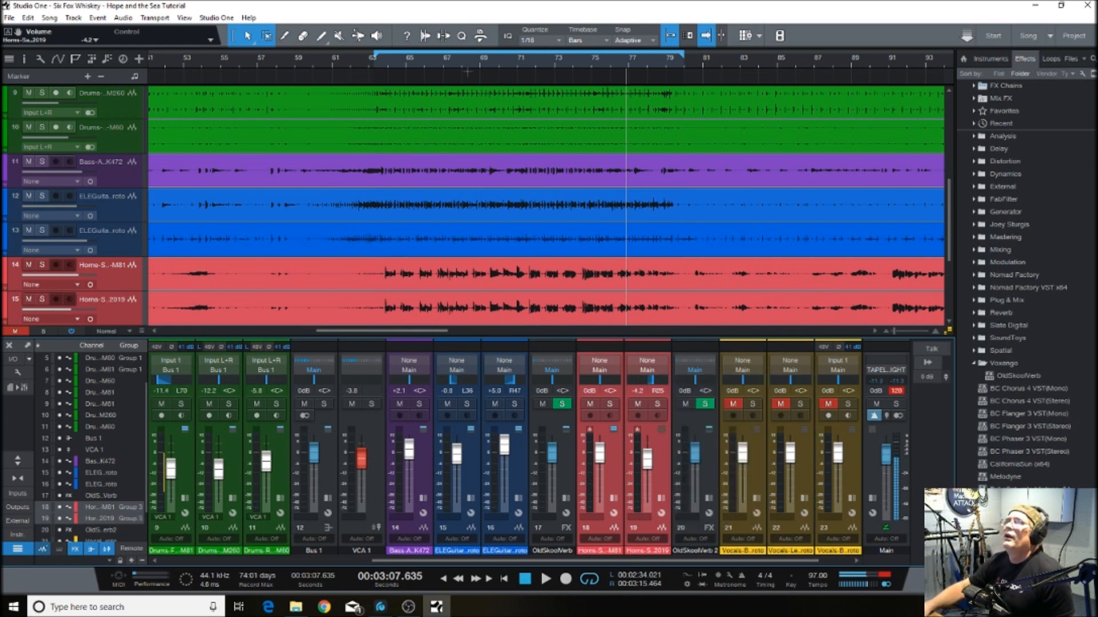
{"action": "left_click", "coordinate": [383, 64]}
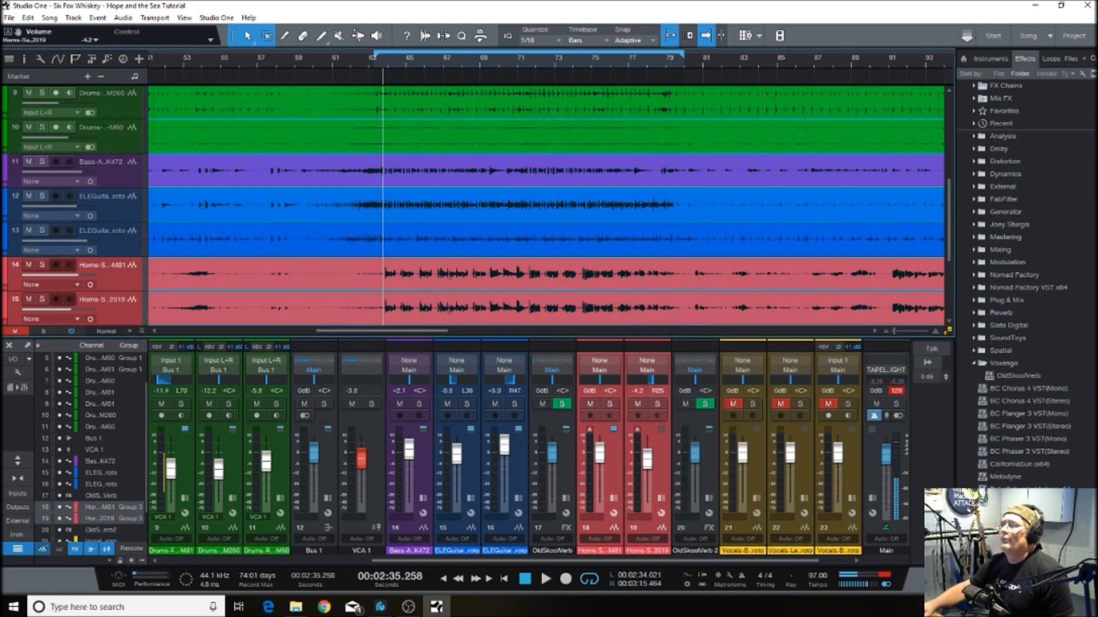
During playback, lower the grouped sax faders to -0.4 dB for Horns-Sax-M81 and -4.6 dB for Horns-Sax-Proto2019, and stop playback
{"action": "left_click", "coordinate": [546, 579]}
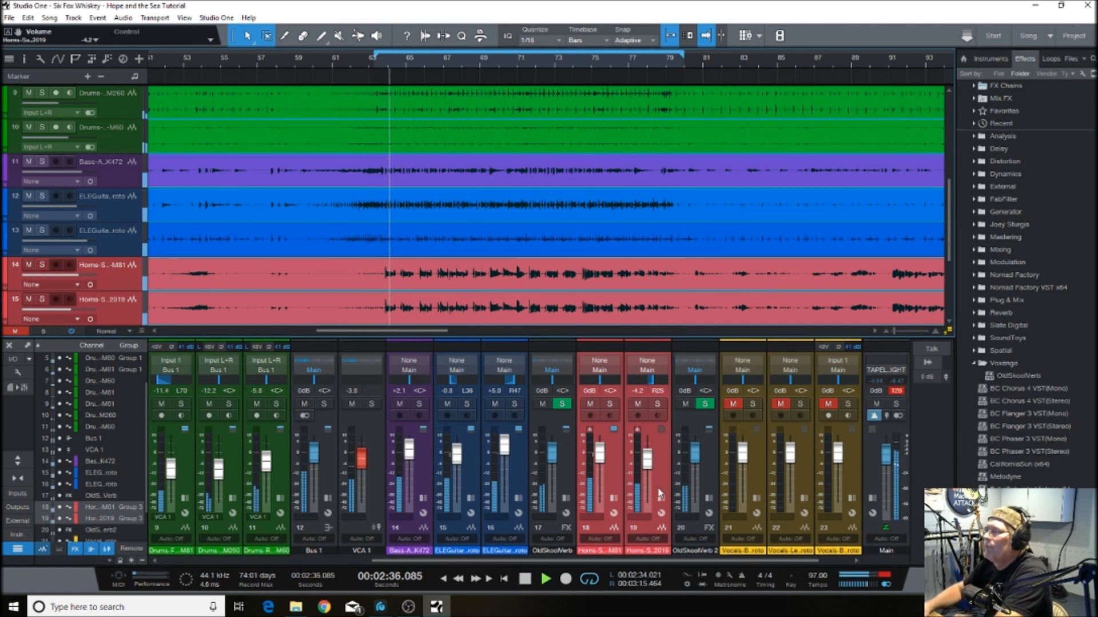
{"action": "left_click_drag", "start_coordinate": [647, 461], "coordinate": [647, 463]}
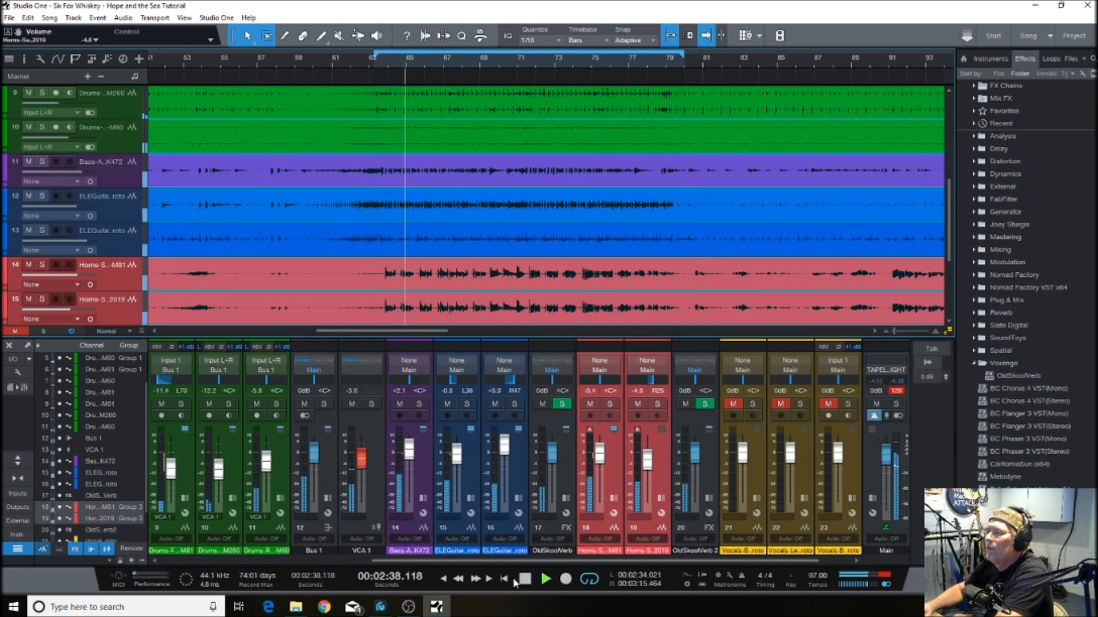
{"action": "left_click", "coordinate": [529, 579]}
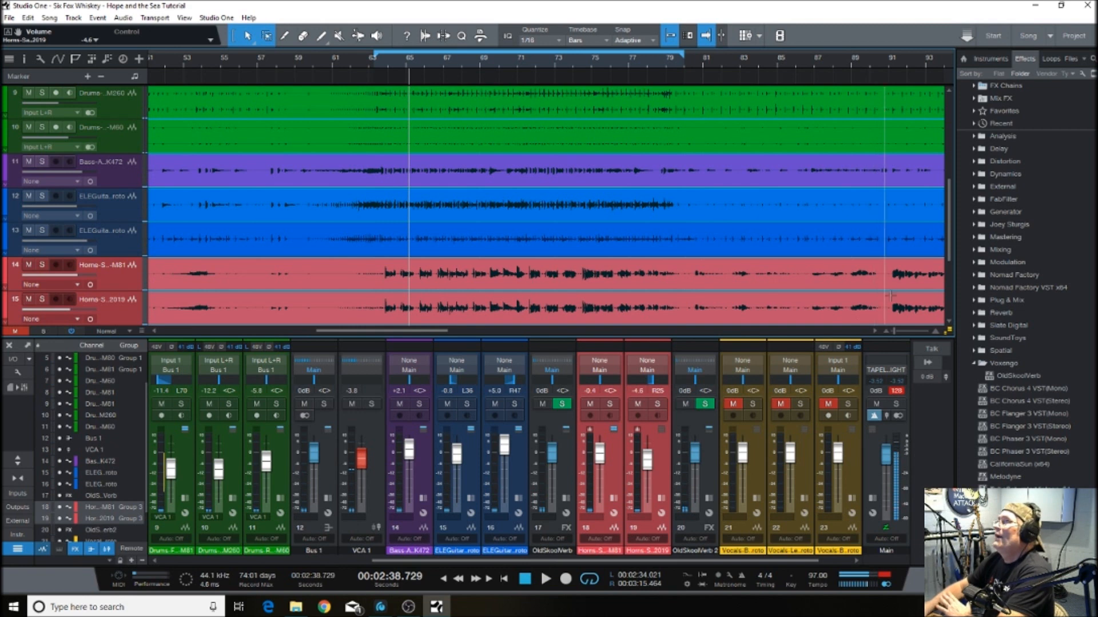
Show the vocal tracks and the whole song in the arrangement, and extend the loop range's end to about bar 149
{"action": "scroll", "coordinate": [949, 229], "scroll_direction": "down", "scroll_amount": 5}
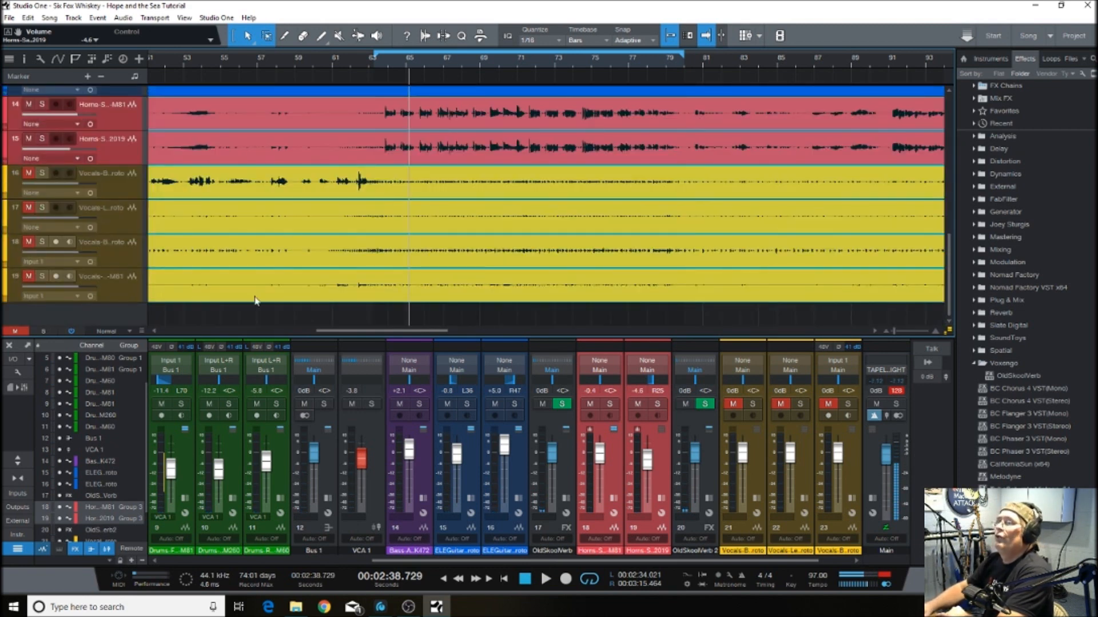
{"action": "left_click_drag", "start_coordinate": [377, 335], "coordinate": [242, 341]}
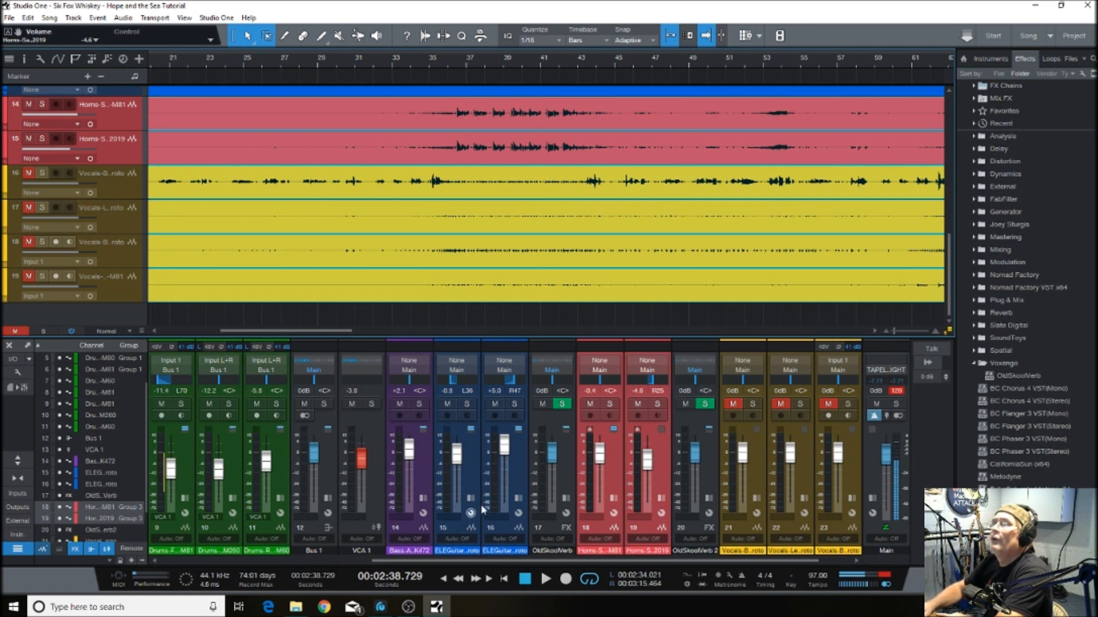
{"action": "left_click_drag", "start_coordinate": [890, 331], "coordinate": [881, 335]}
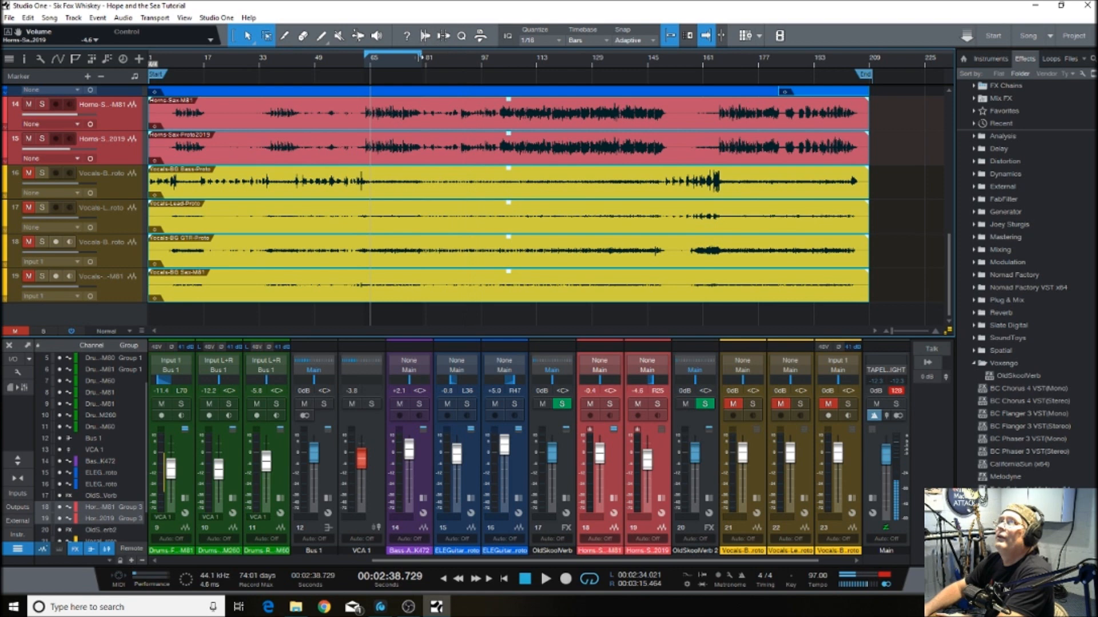
{"action": "left_click_drag", "start_coordinate": [421, 56], "coordinate": [667, 55]}
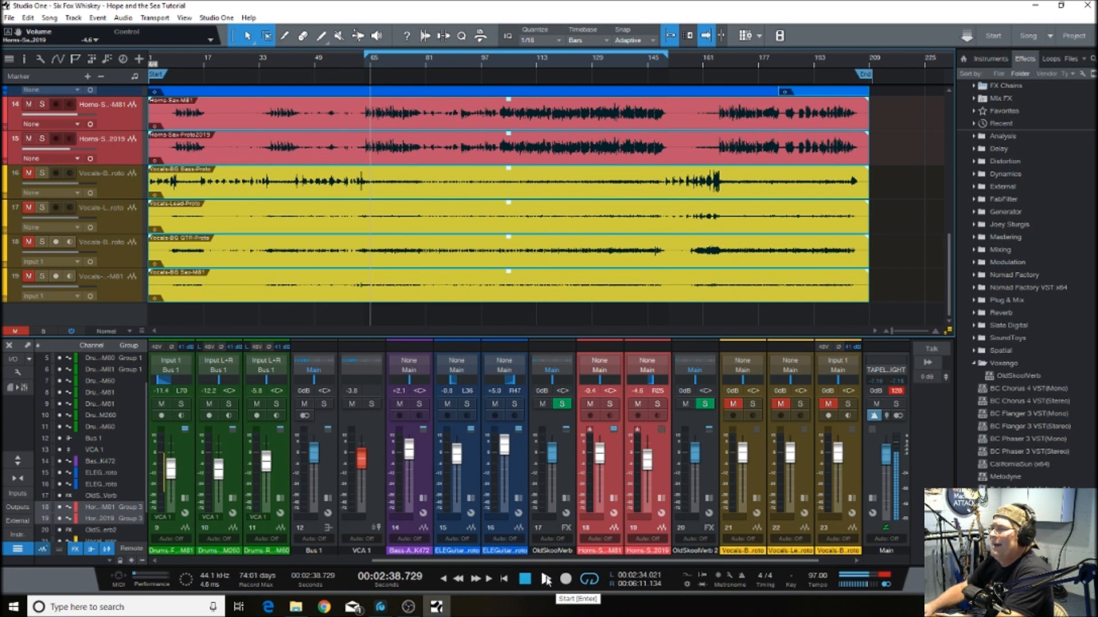
During playback, lower the grouped sax faders to -2.1 dB for Horns-Sax-M81 and -6.3 dB for Horns-Sax-Proto2019
{"action": "left_click", "coordinate": [546, 579]}
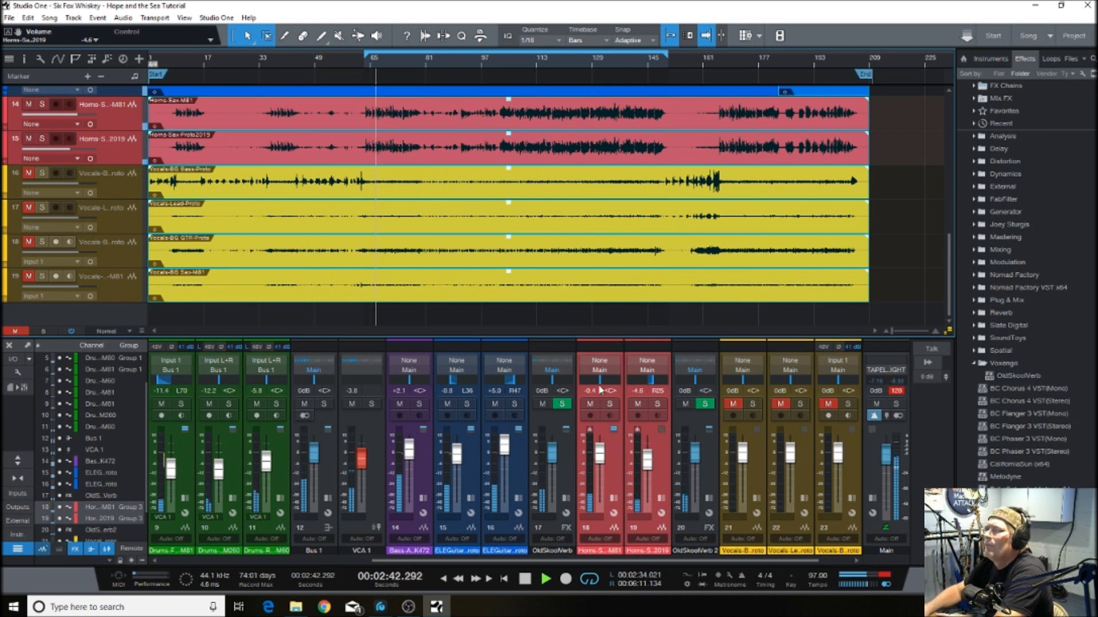
{"action": "left_click_drag", "start_coordinate": [600, 454], "coordinate": [600, 454]}
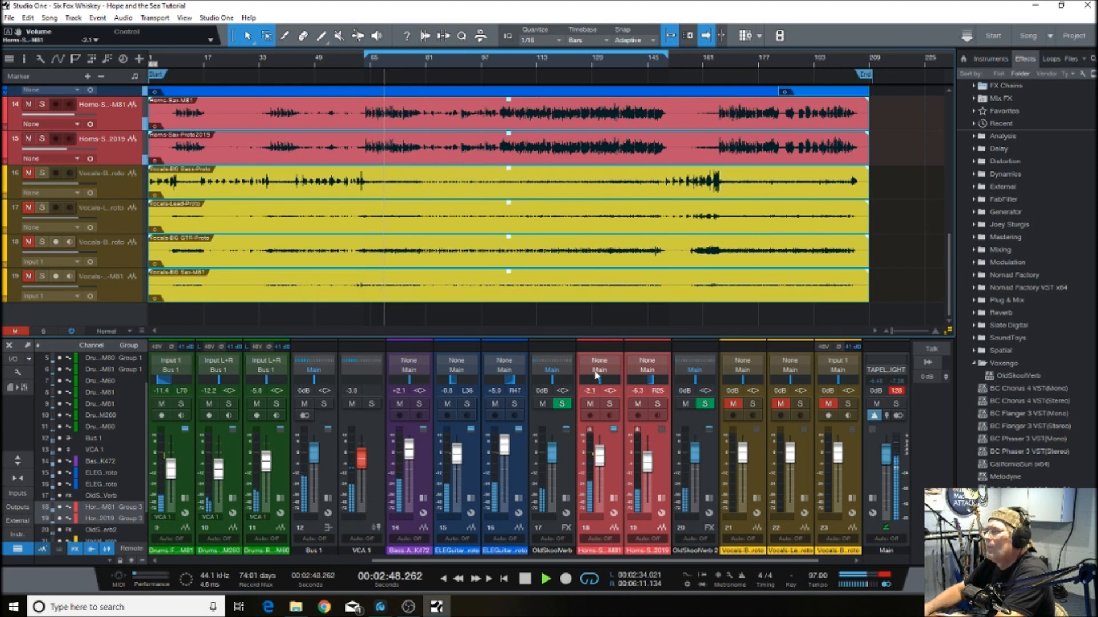
Pan Horns-Sax-M81 to L35, stop playback, and reset the pan of Horns-Sax-Proto2019 to center
{"action": "left_click_drag", "start_coordinate": [600, 382], "coordinate": [597, 406]}
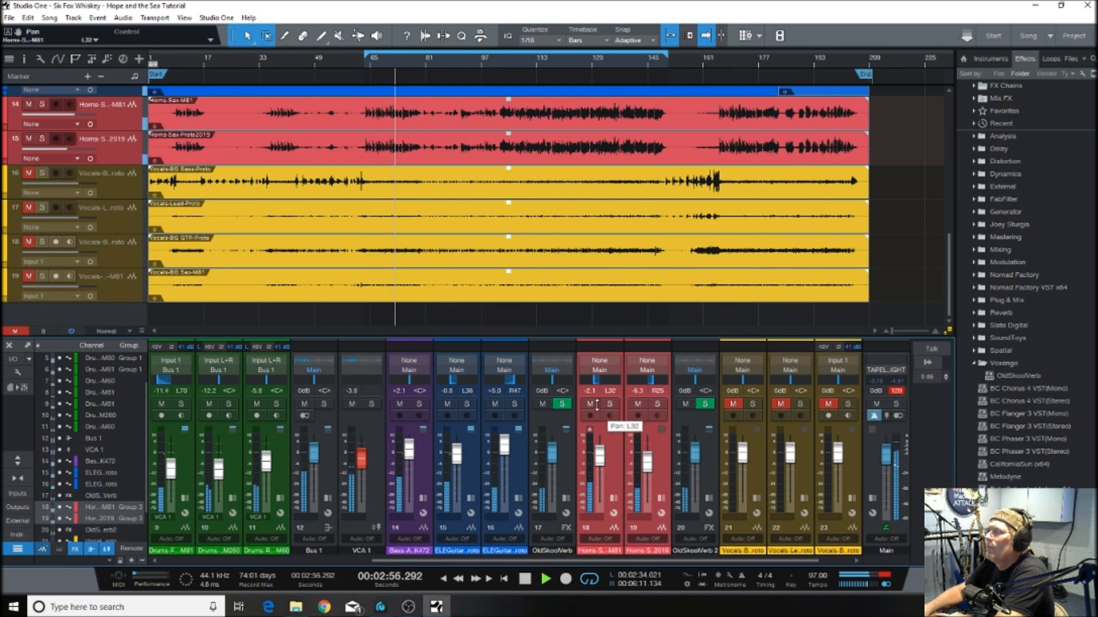
{"action": "left_click_drag", "start_coordinate": [596, 405], "coordinate": [597, 407]}
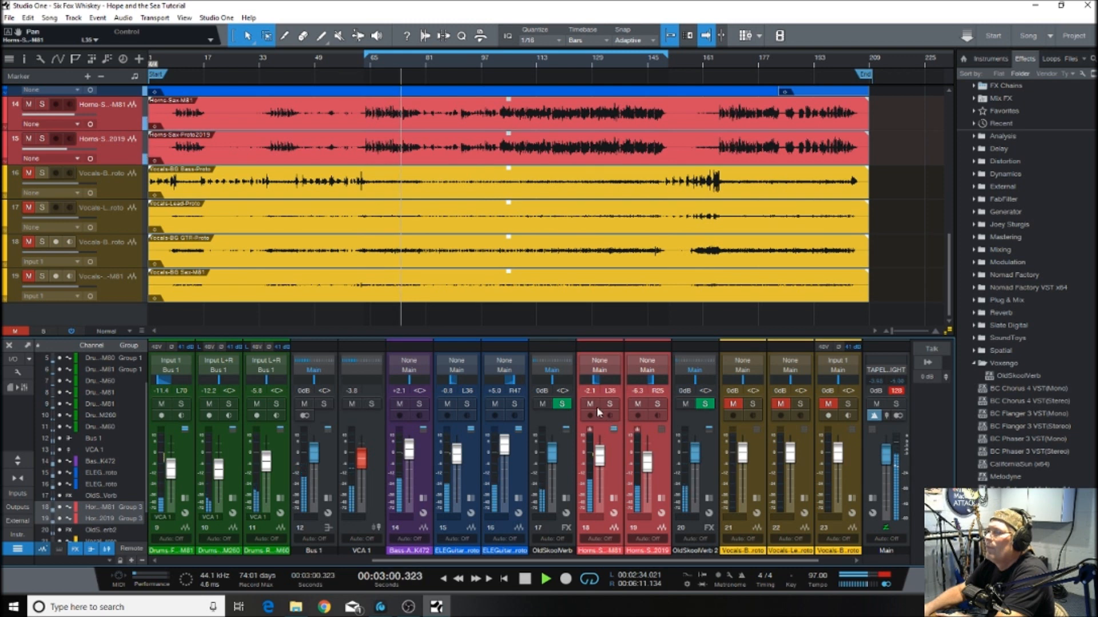
{"action": "left_click", "coordinate": [530, 579]}
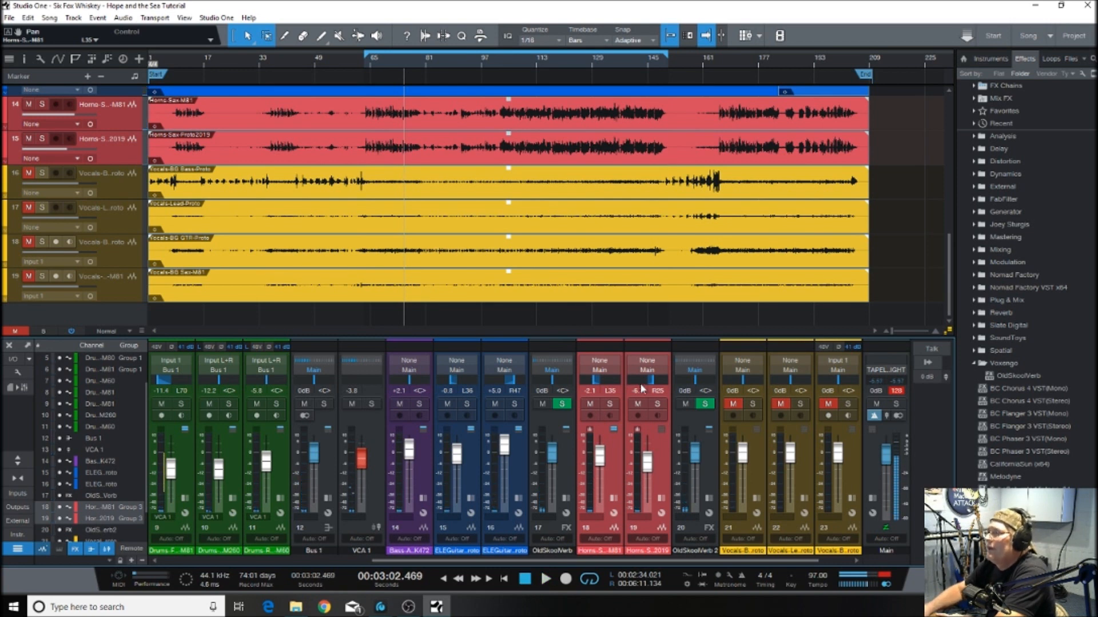
{"action": "mouse_move", "coordinate": [651, 383]}
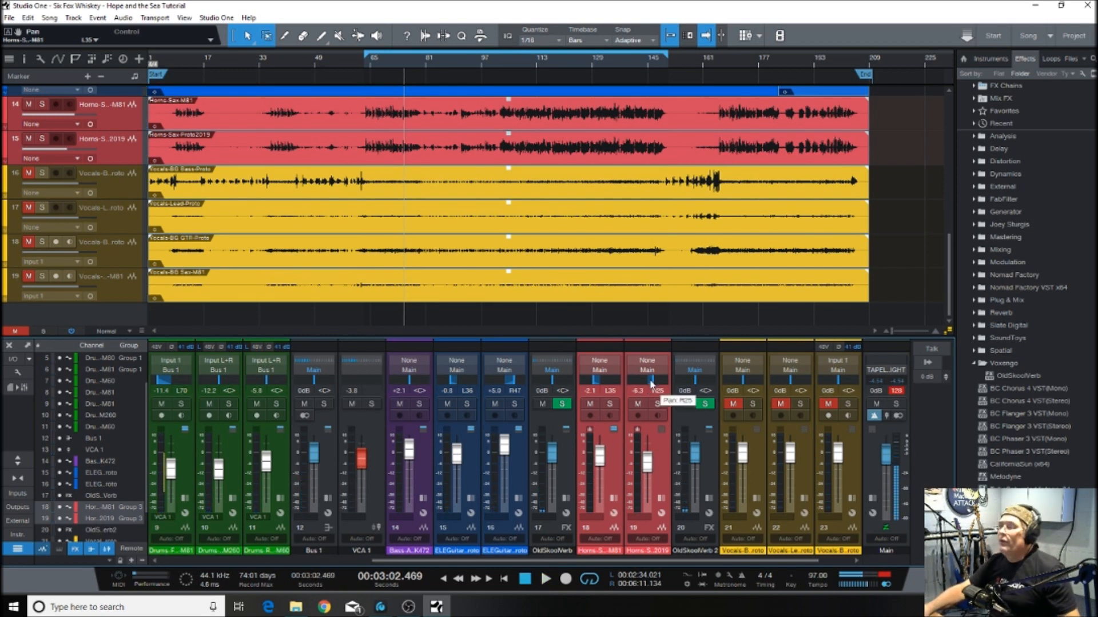
{"action": "left_click", "coordinate": [651, 382], "text": "ctrl"}
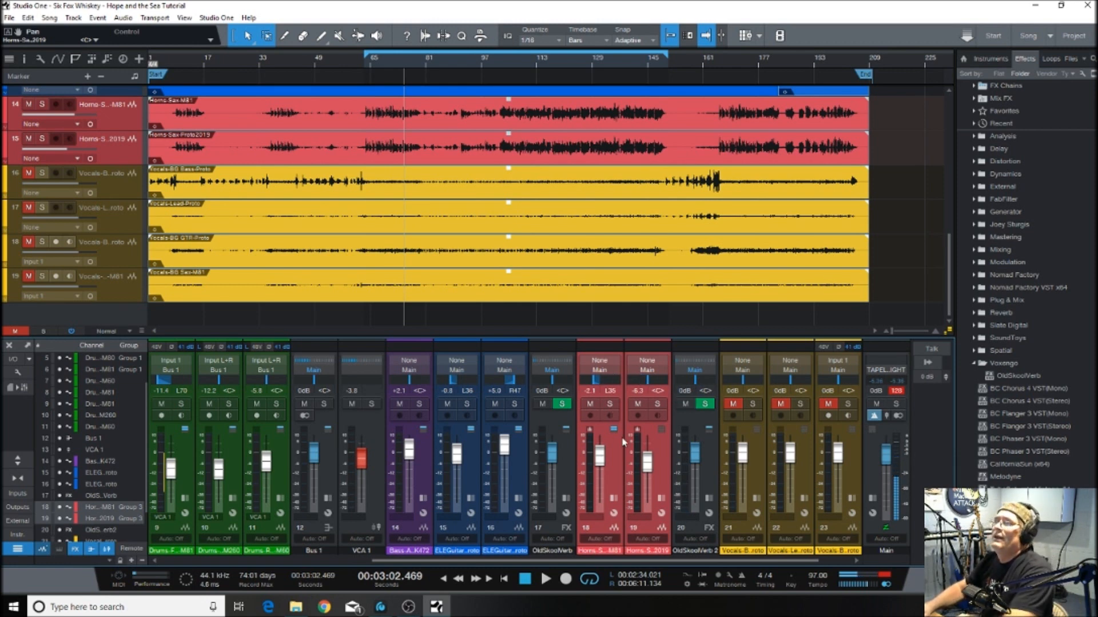
Audition the mix from about 5:21, and jump playback to the song's final section near bar 181
{"action": "left_click", "coordinate": [503, 531]}
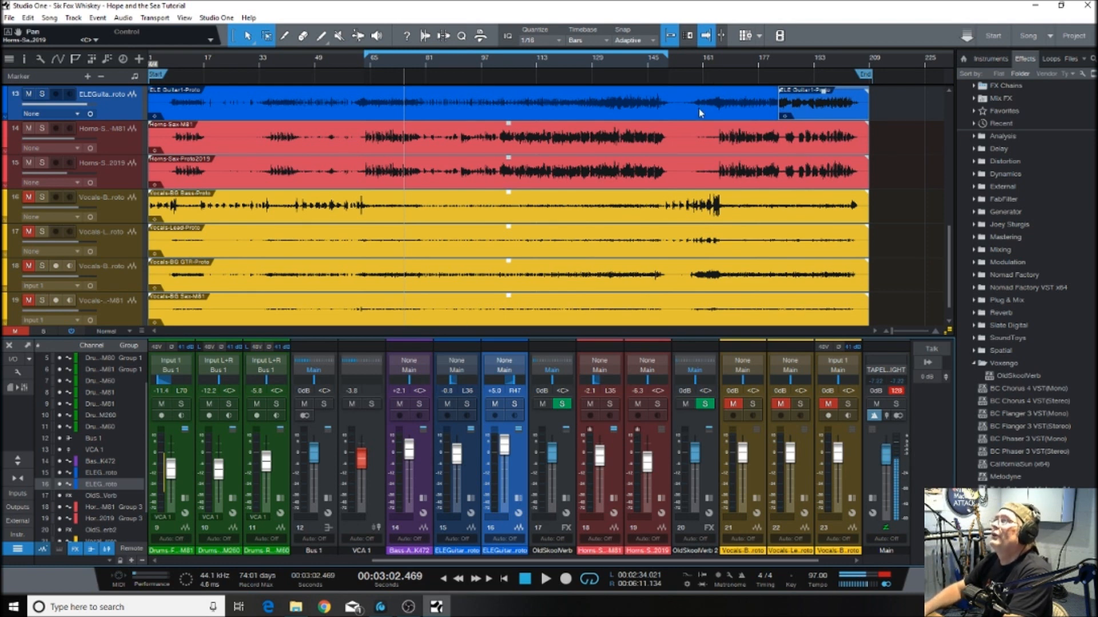
{"action": "scroll", "coordinate": [699, 113], "scroll_direction": "up", "scroll_amount": 3}
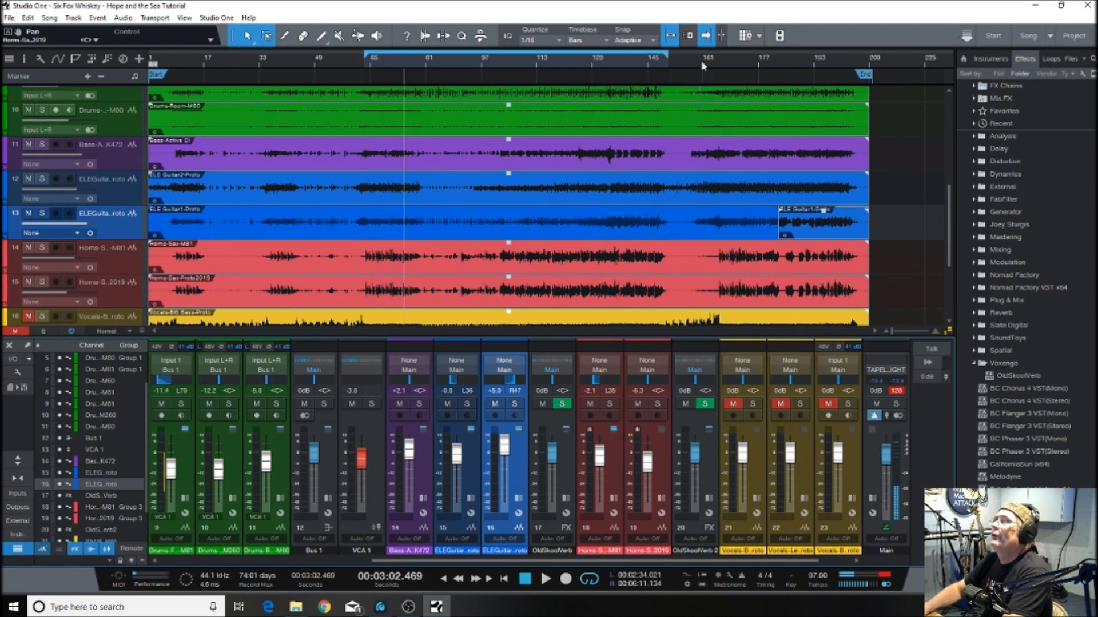
{"action": "left_click", "coordinate": [600, 65]}
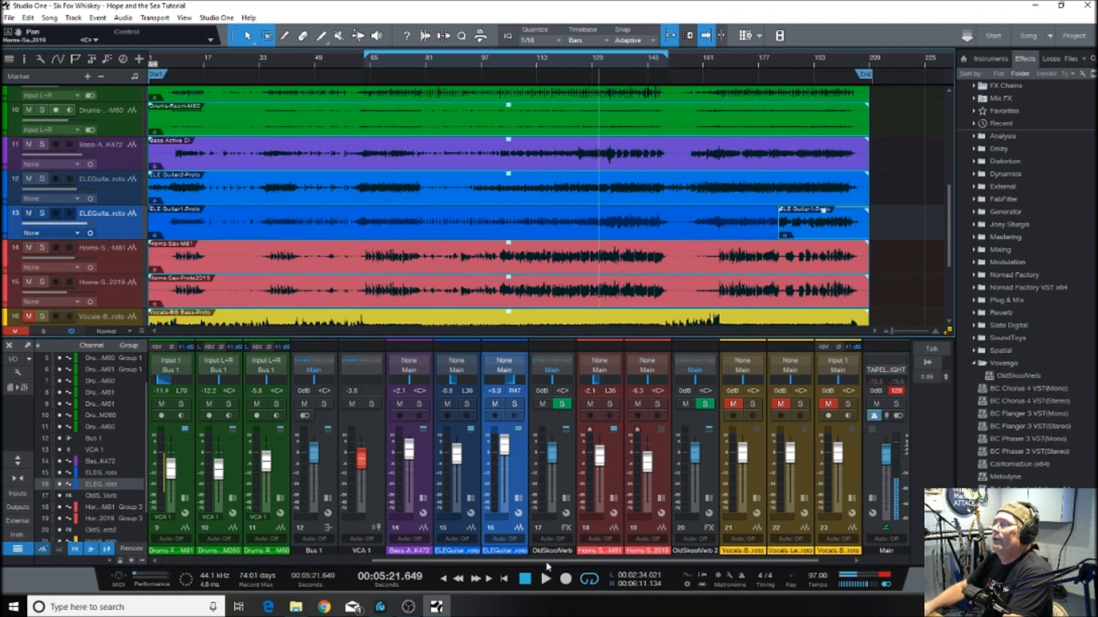
{"action": "left_click", "coordinate": [546, 579]}
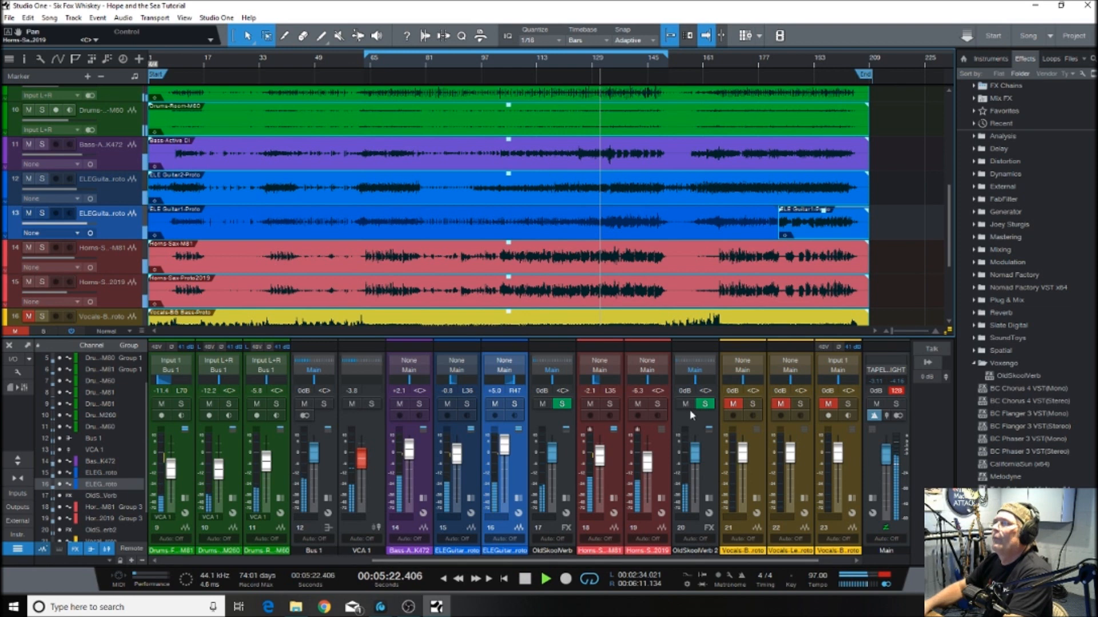
{"action": "left_click", "coordinate": [724, 60]}
{"action": "left_click", "coordinate": [780, 59]}
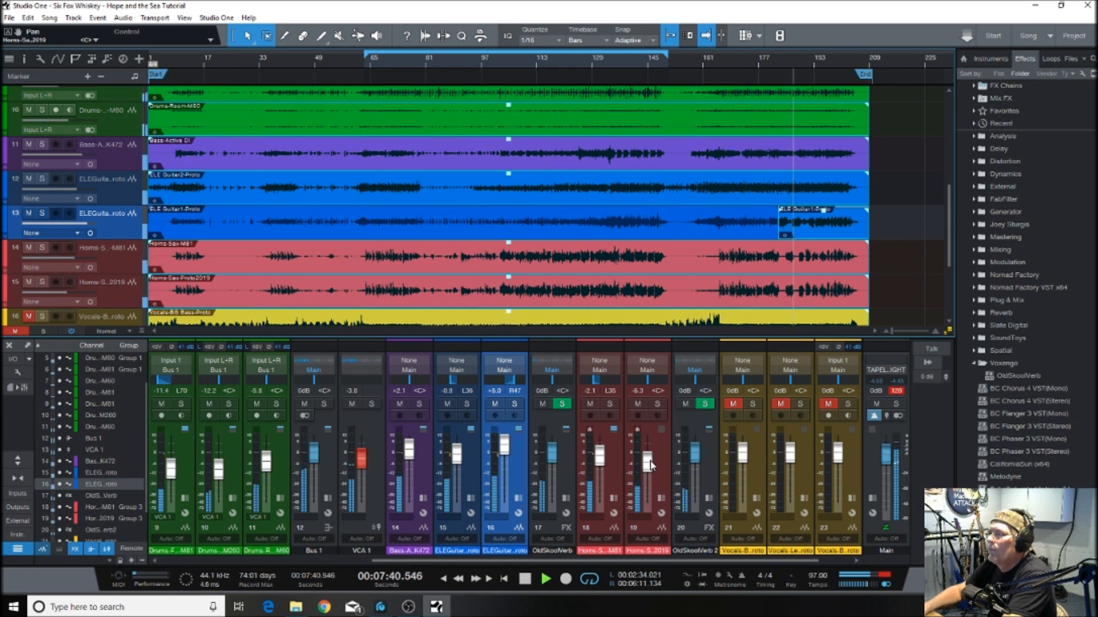
Raise the grouped sax channels until the Horns-Sax-Proto2019 fader is at -5.0 dB, bring the drum channels into view, and stop playback
{"action": "scroll", "coordinate": [651, 465], "scroll_direction": "up", "scroll_amount": 1}
{"action": "scroll", "coordinate": [650, 464], "scroll_direction": "up", "scroll_amount": 1}
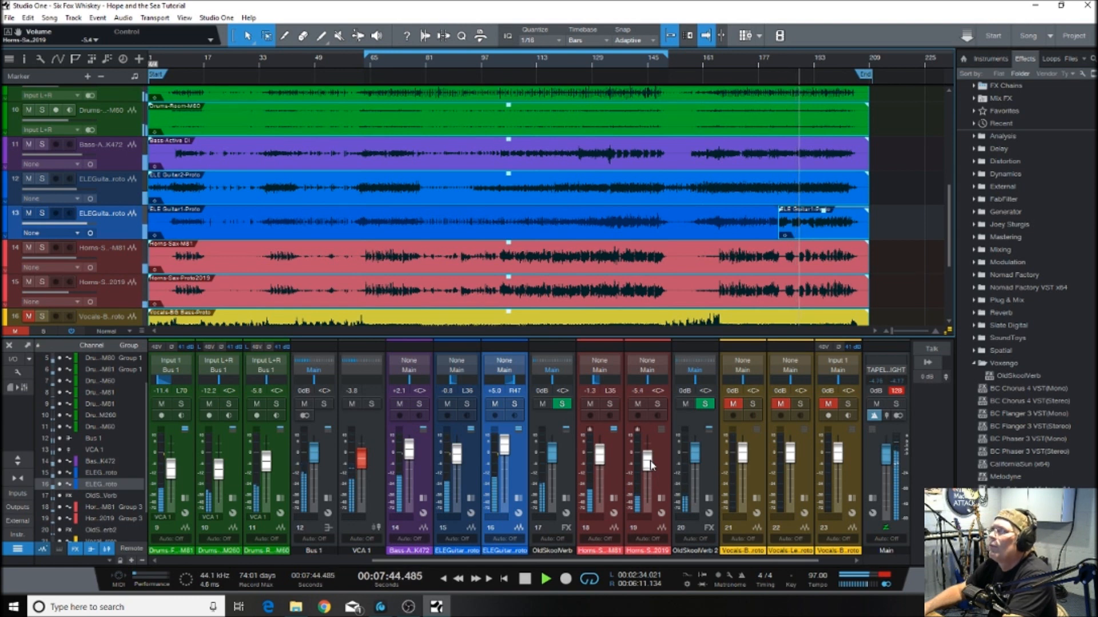
{"action": "scroll", "coordinate": [651, 465], "scroll_direction": "up", "scroll_amount": 1}
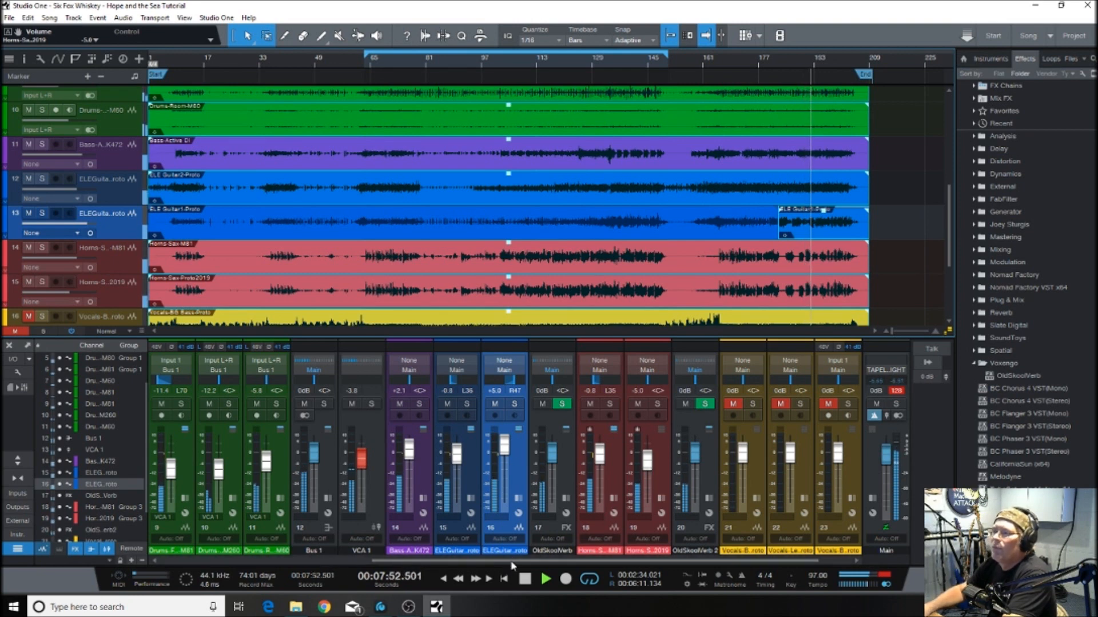
{"action": "left_click_drag", "start_coordinate": [513, 564], "coordinate": [307, 564]}
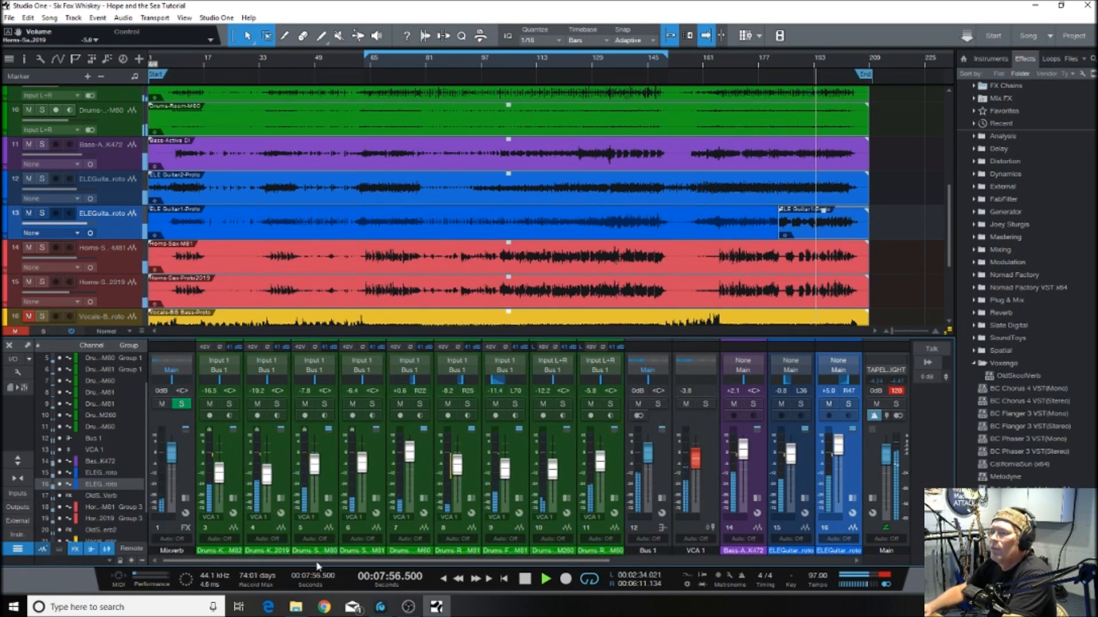
{"action": "left_click", "coordinate": [525, 579]}
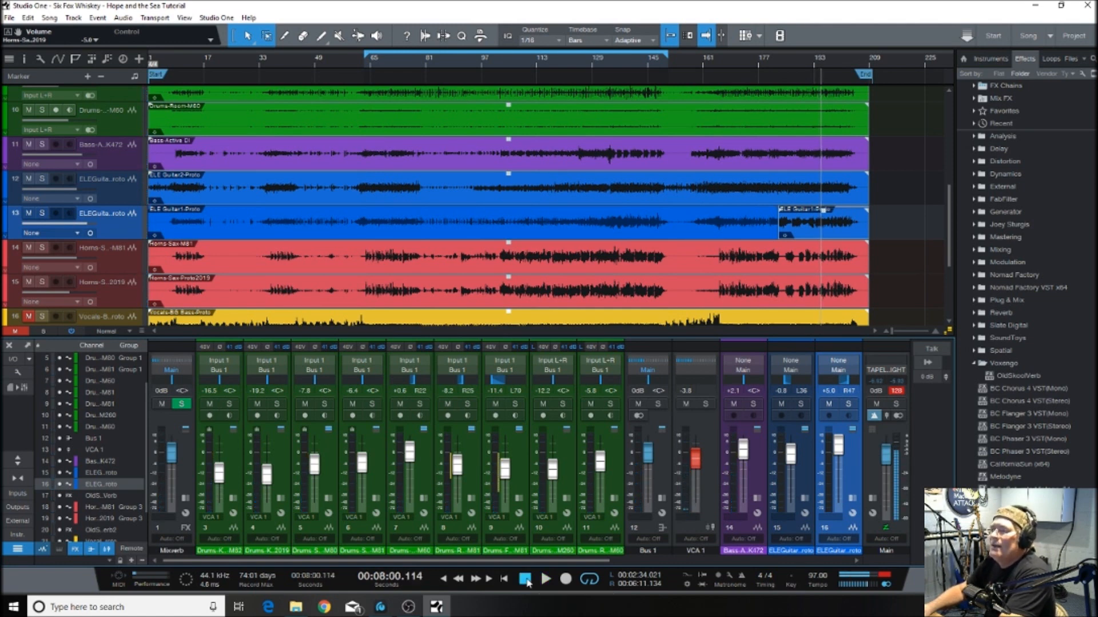
During playback from about 6:53, expand the Drums-Snare Top-M80 channel and set the mix of its Mixverb send effect to about 76%
{"action": "left_click_drag", "start_coordinate": [462, 560], "coordinate": [393, 544]}
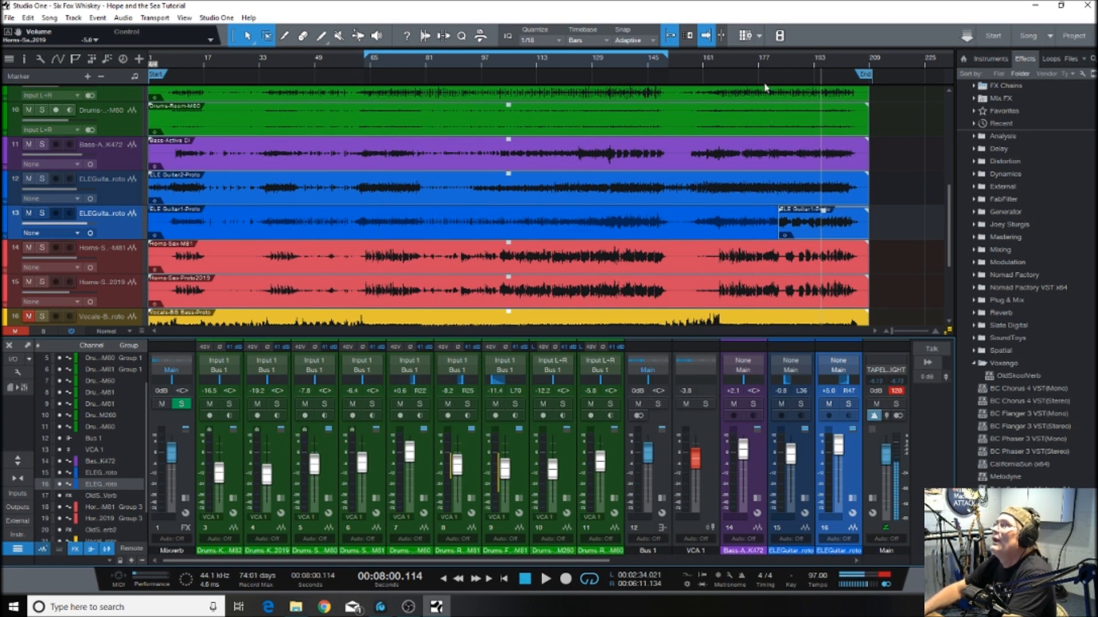
{"action": "left_click", "coordinate": [727, 64]}
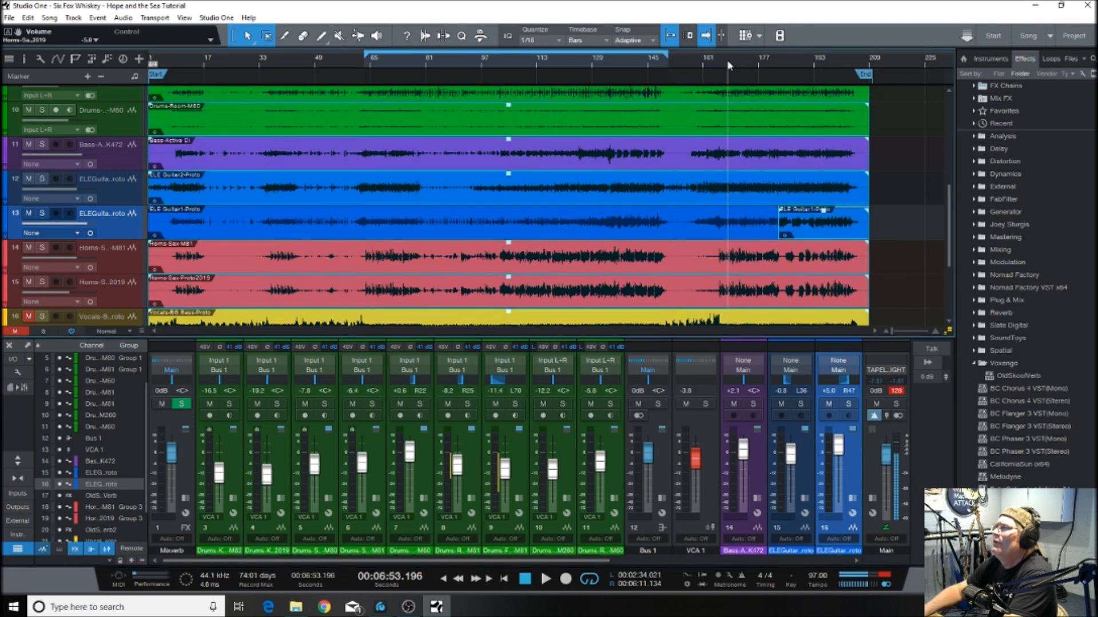
{"action": "left_click", "coordinate": [544, 579]}
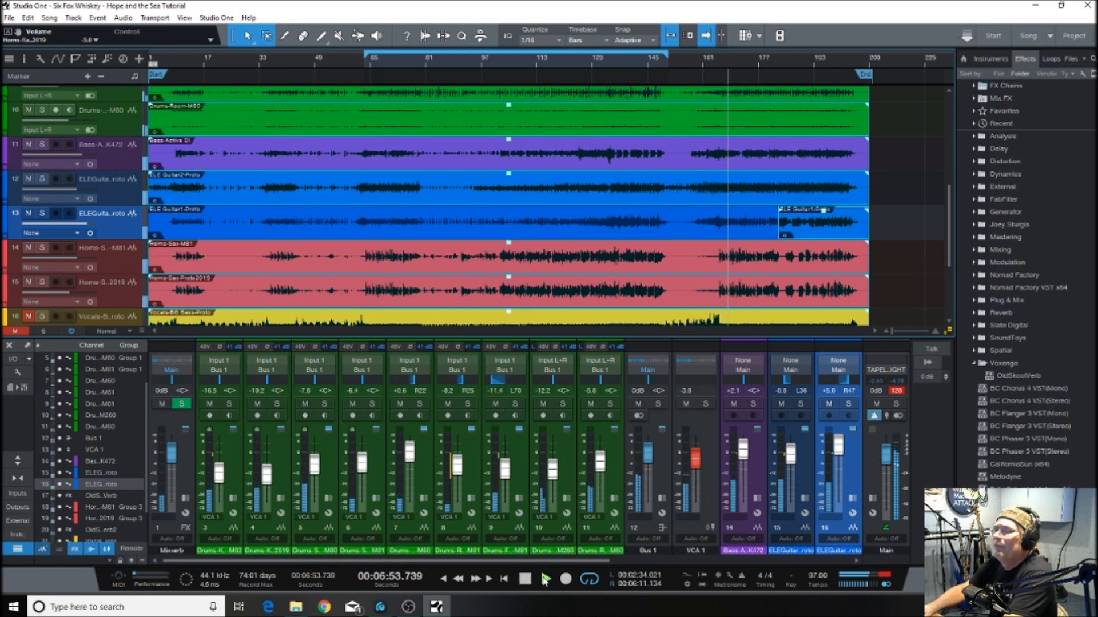
{"action": "left_click", "coordinate": [329, 498]}
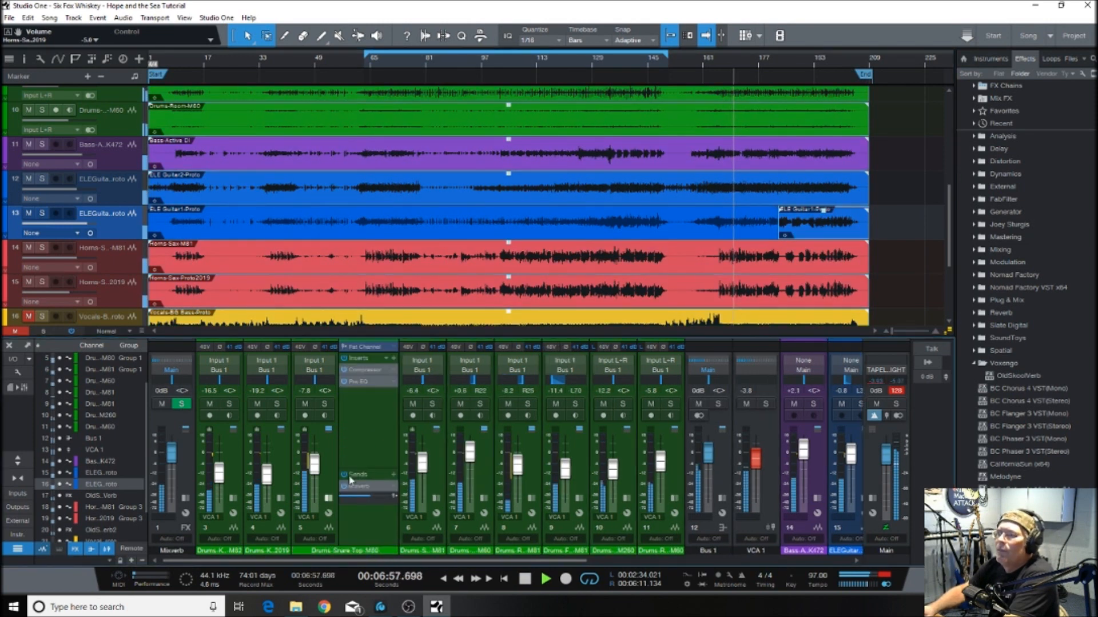
{"action": "double_click", "coordinate": [366, 487]}
{"action": "left_click_drag", "start_coordinate": [662, 271], "coordinate": [659, 239]}
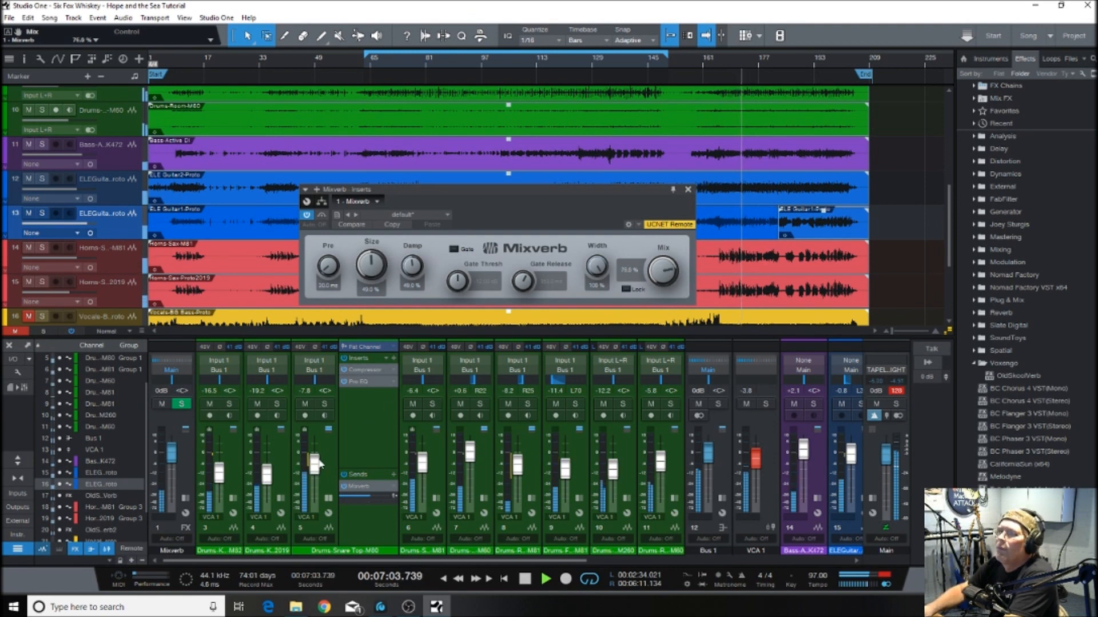
Raise the Drums-Snare Top-M80 fader to -6.3 dB and stop playback
{"action": "left_click_drag", "start_coordinate": [318, 466], "coordinate": [314, 466]}
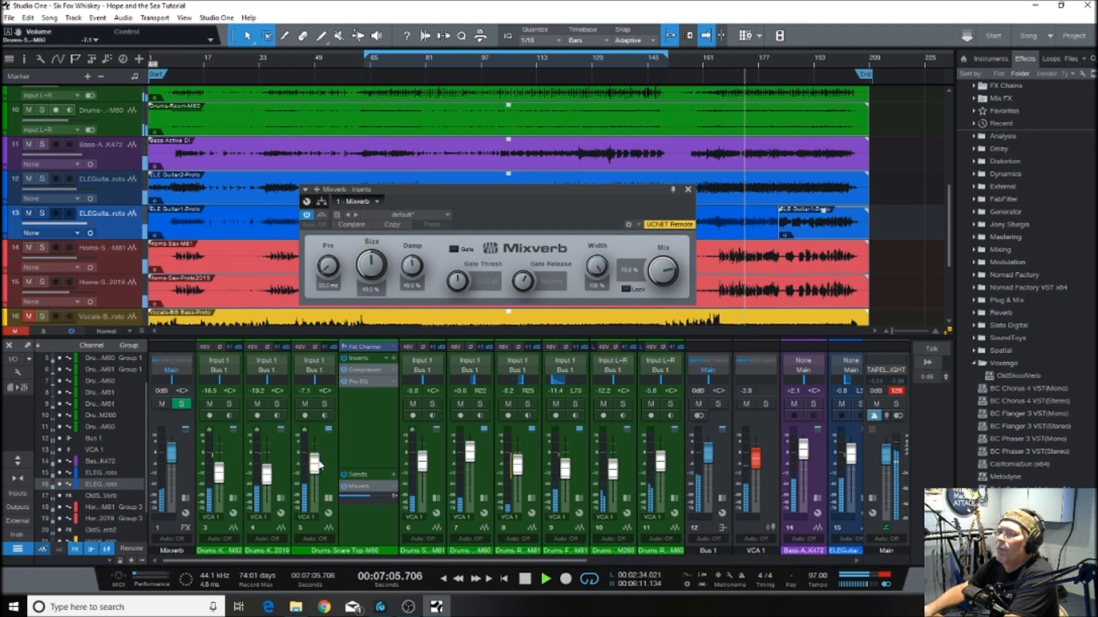
{"action": "left_click_drag", "start_coordinate": [314, 466], "coordinate": [315, 464]}
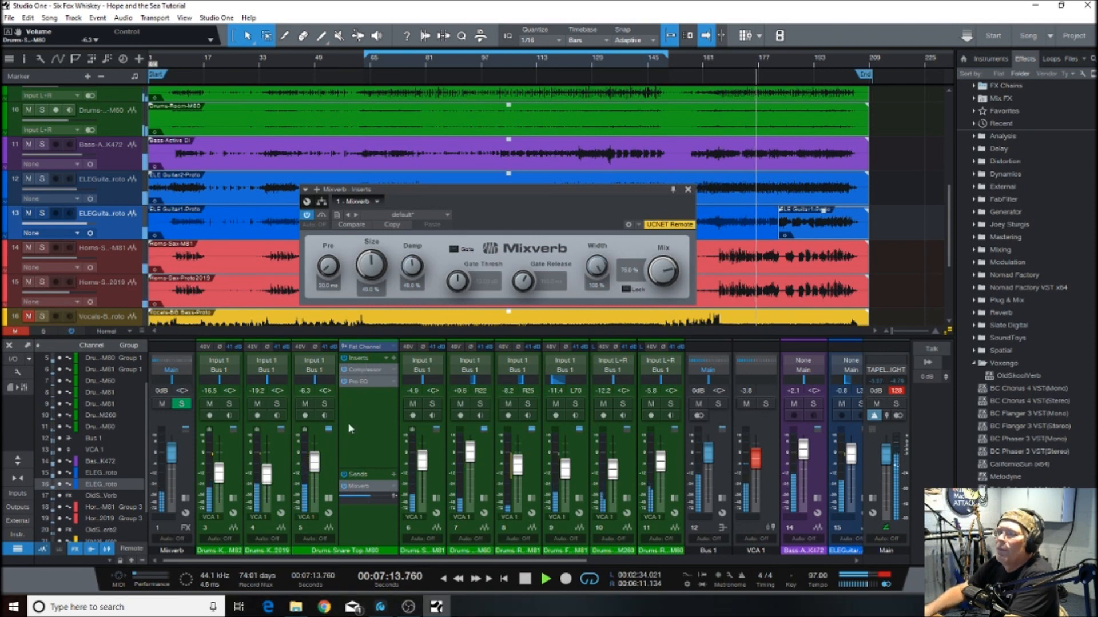
{"action": "left_click", "coordinate": [525, 579]}
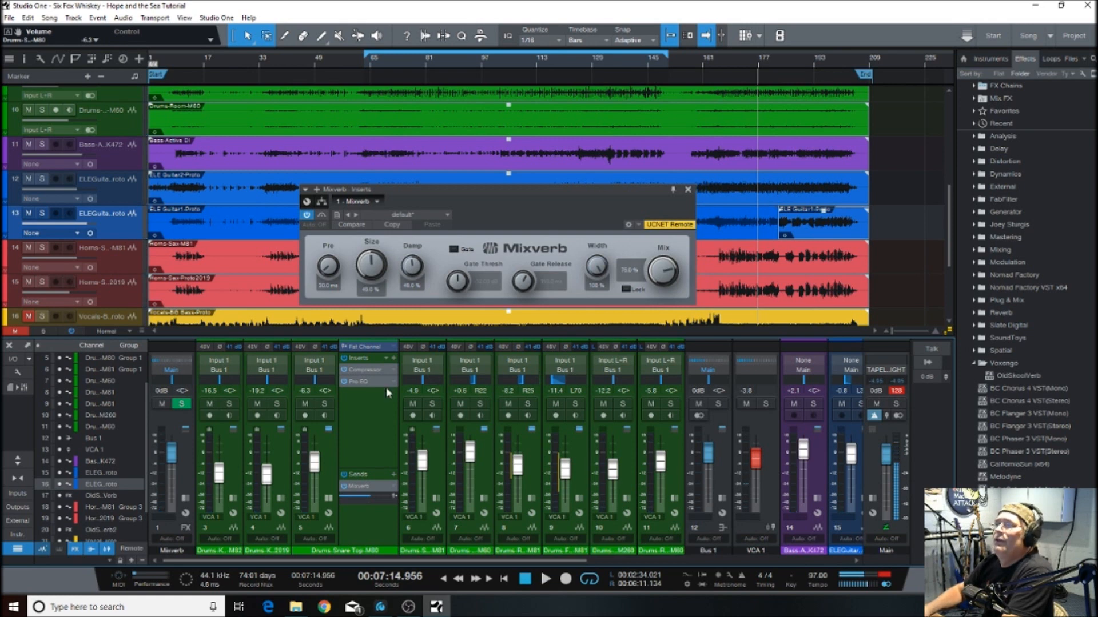
During playback, set the threshold of the snare top channel's Compressor to -6.60 dB and close the effect
{"action": "left_click", "coordinate": [359, 370]}
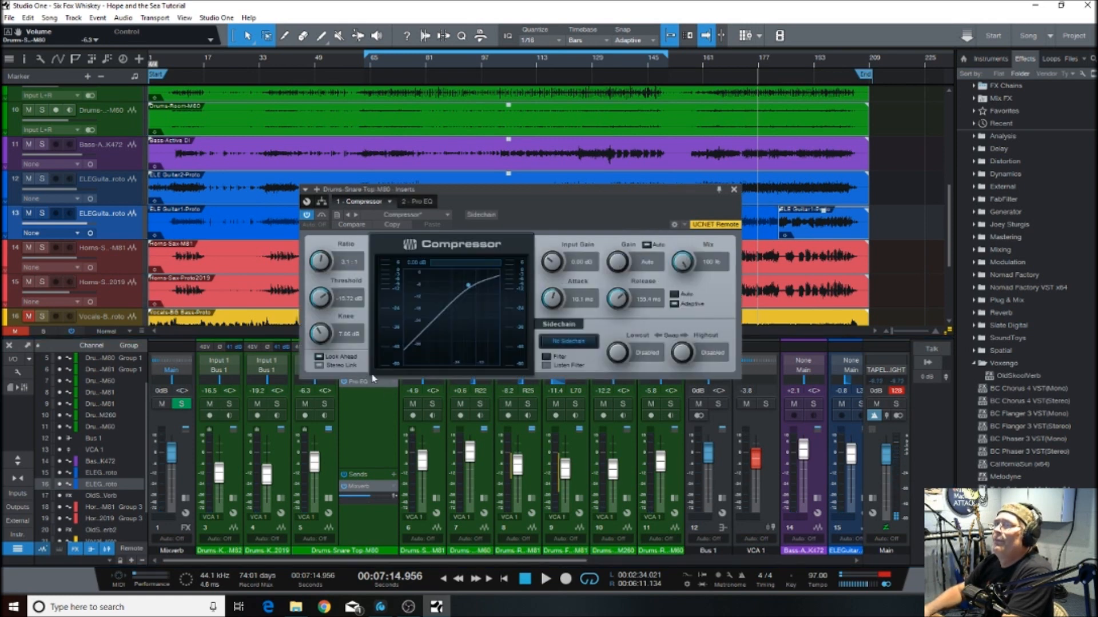
{"action": "left_click", "coordinate": [545, 582]}
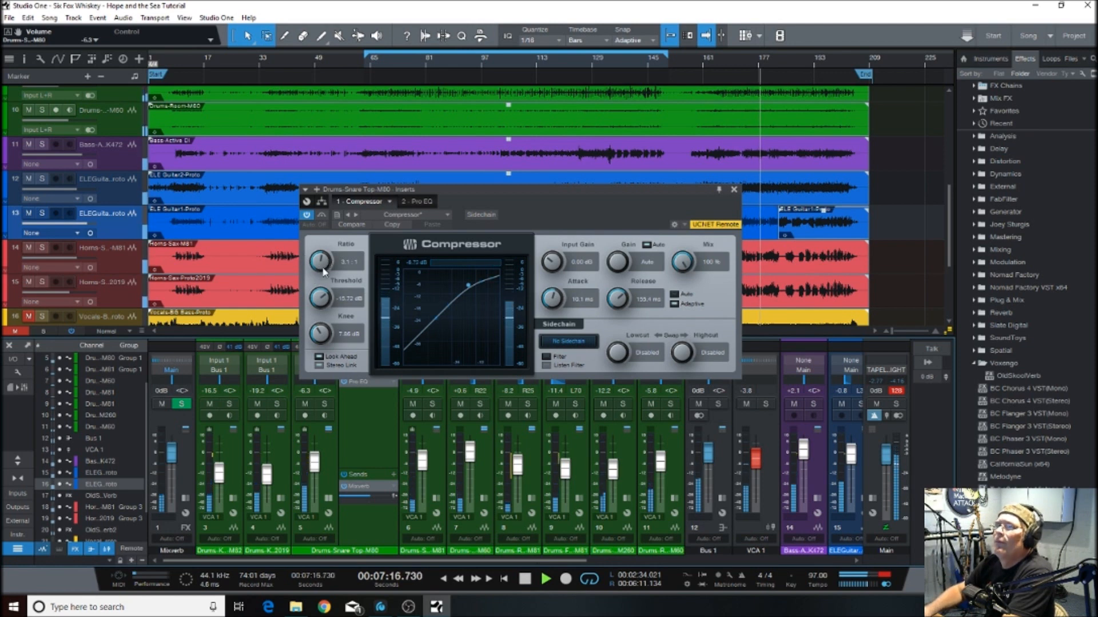
{"action": "left_click_drag", "start_coordinate": [319, 300], "coordinate": [320, 281]}
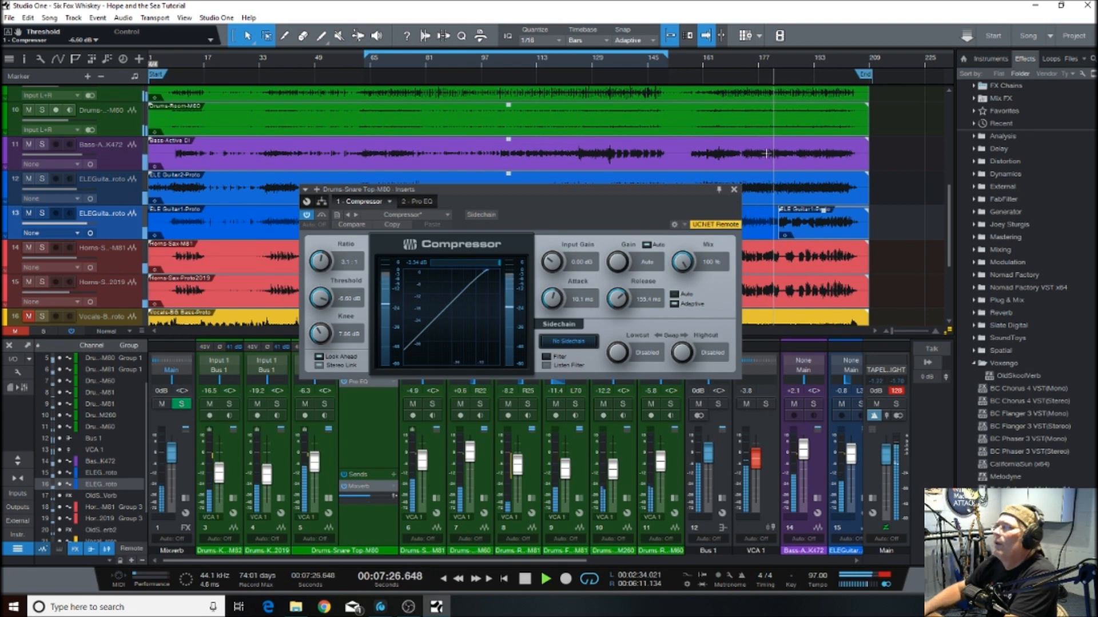
{"action": "left_click", "coordinate": [733, 190]}
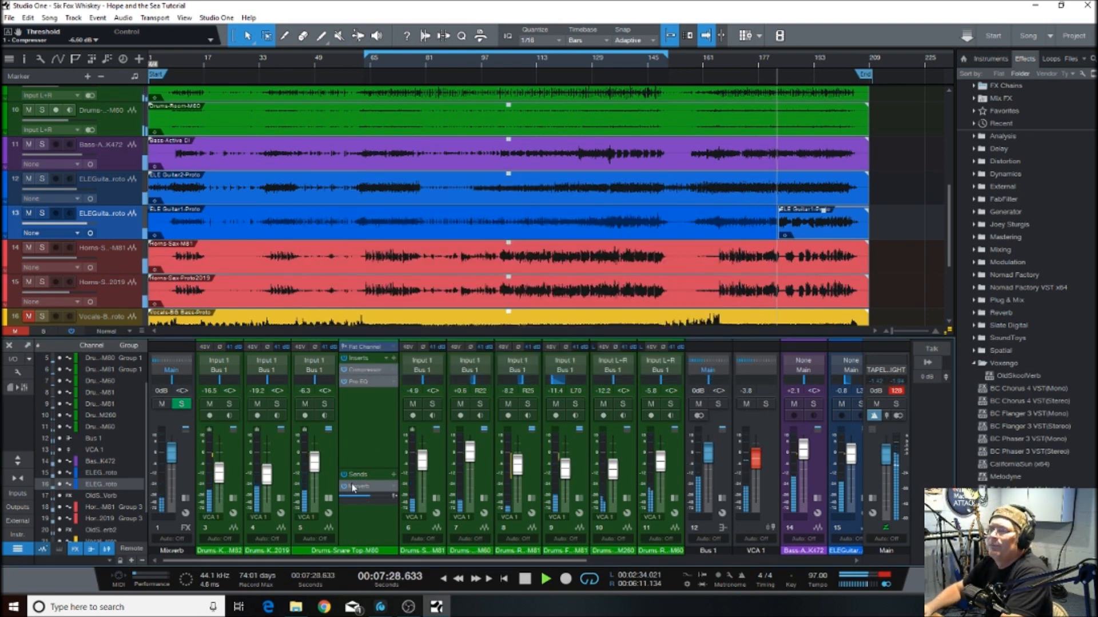
Collapse the expanded Drums-Snare Top-M80 channel and lower its fader to -8.8 dB during playback
{"action": "left_click", "coordinate": [328, 498]}
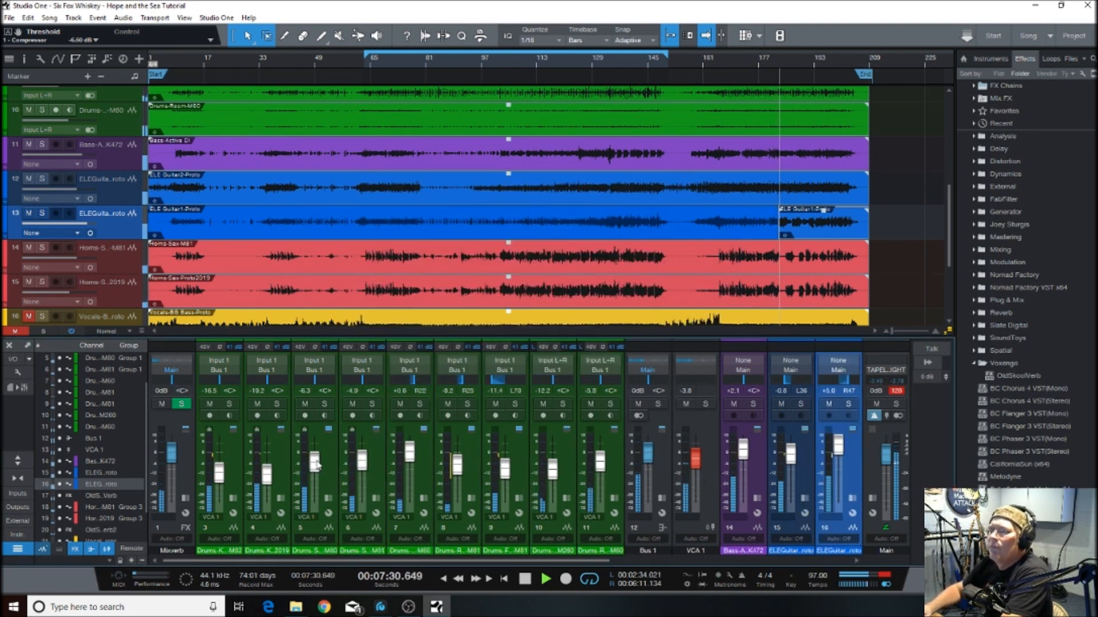
{"action": "left_click_drag", "start_coordinate": [312, 470], "coordinate": [311, 471]}
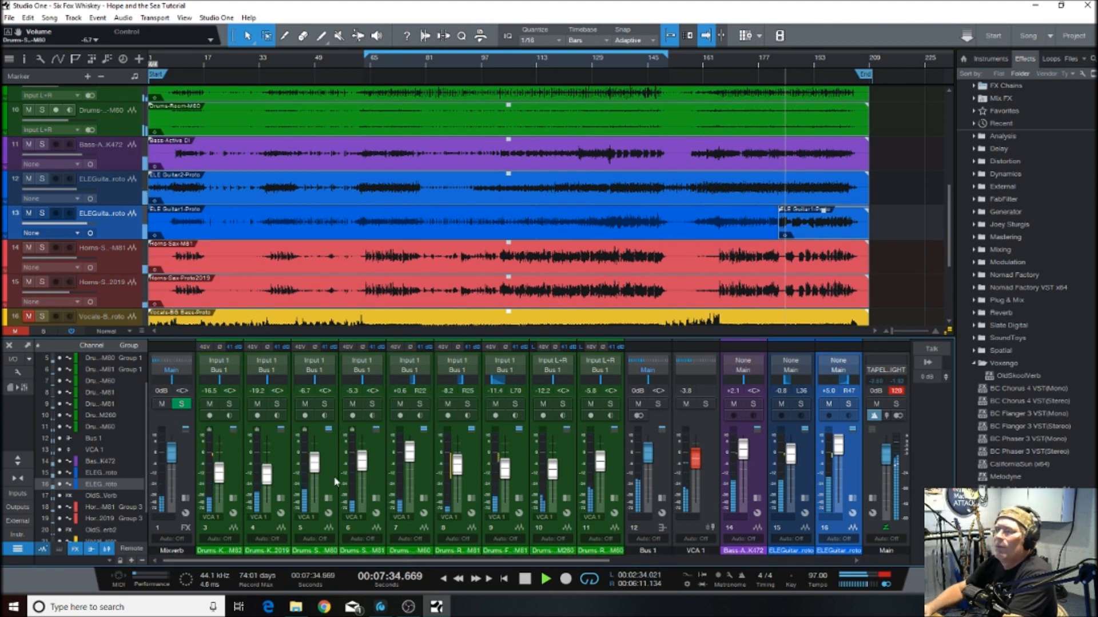
{"action": "left_click_drag", "start_coordinate": [314, 462], "coordinate": [314, 466]}
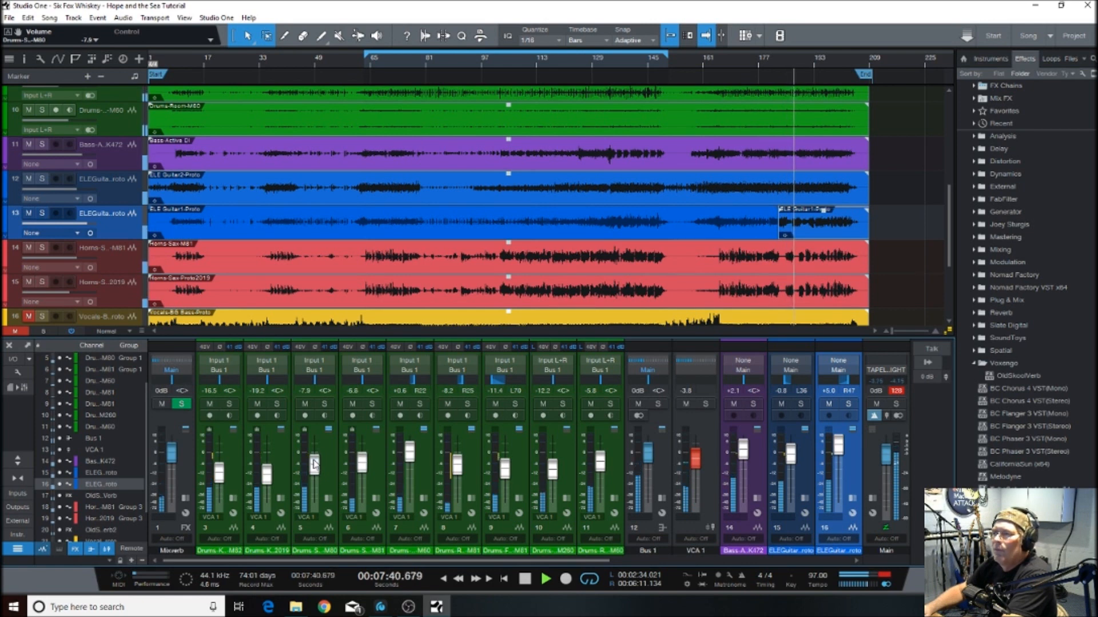
{"action": "left_click_drag", "start_coordinate": [314, 464], "coordinate": [313, 465]}
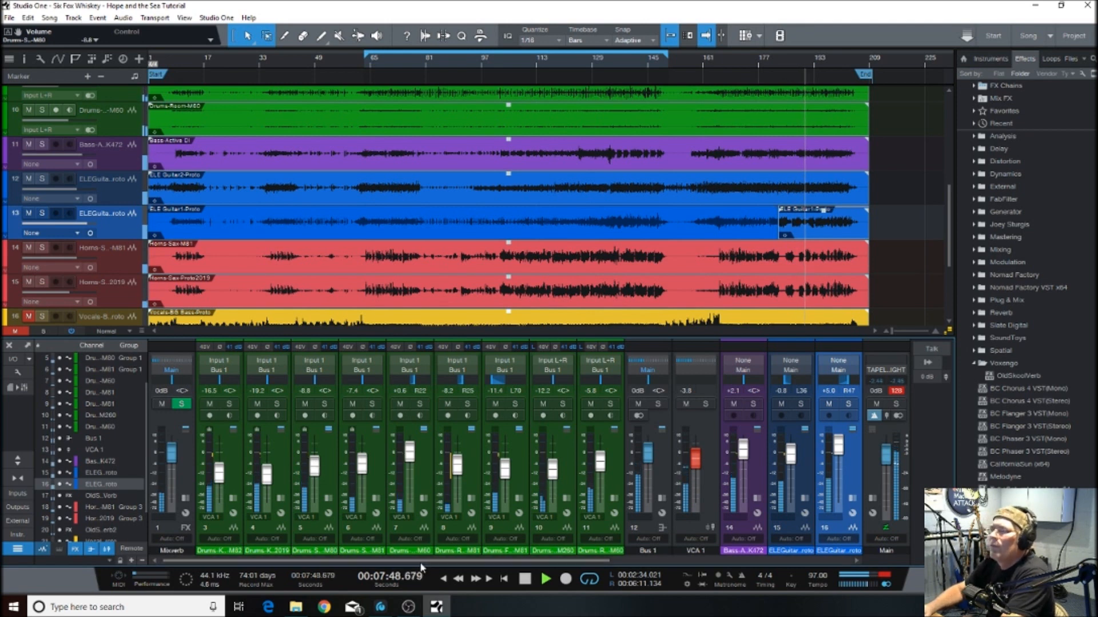
Raise the L36-panned electric guitar channel's fader to 0 dB, reset the Main channel's clip indicator and stop playback
{"action": "left_click_drag", "start_coordinate": [431, 561], "coordinate": [600, 562]}
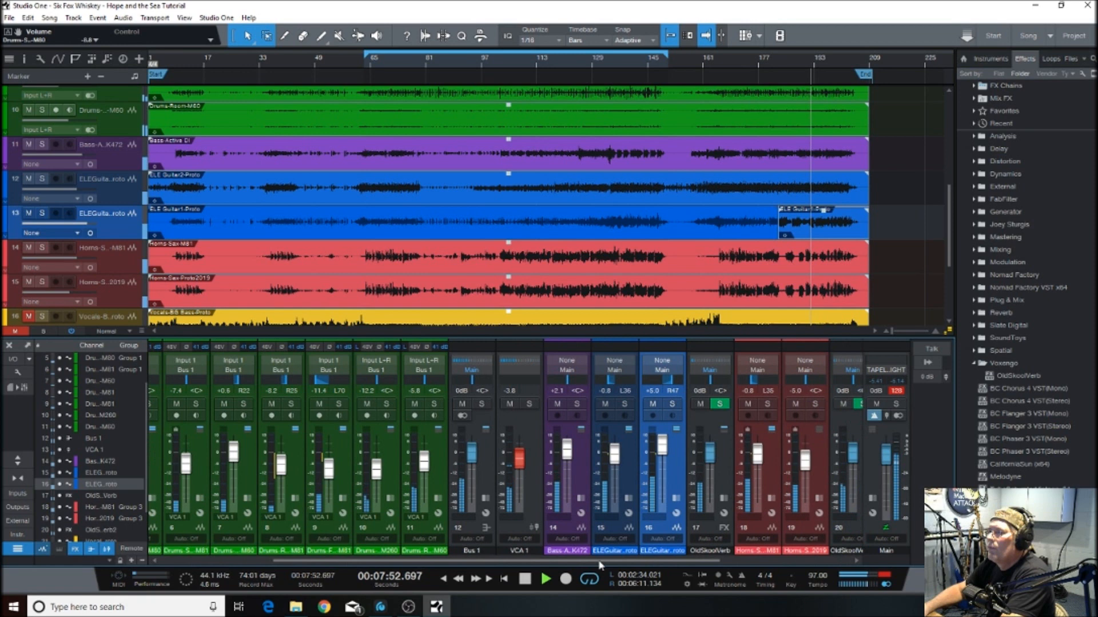
{"action": "left_click_drag", "start_coordinate": [616, 458], "coordinate": [617, 456]}
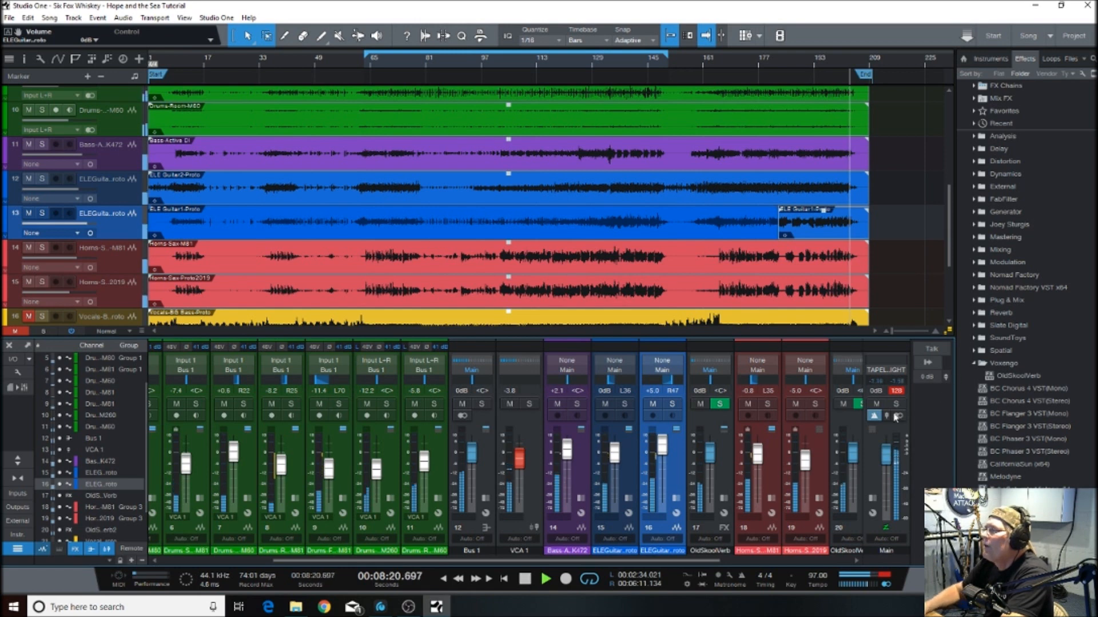
{"action": "left_click", "coordinate": [896, 392]}
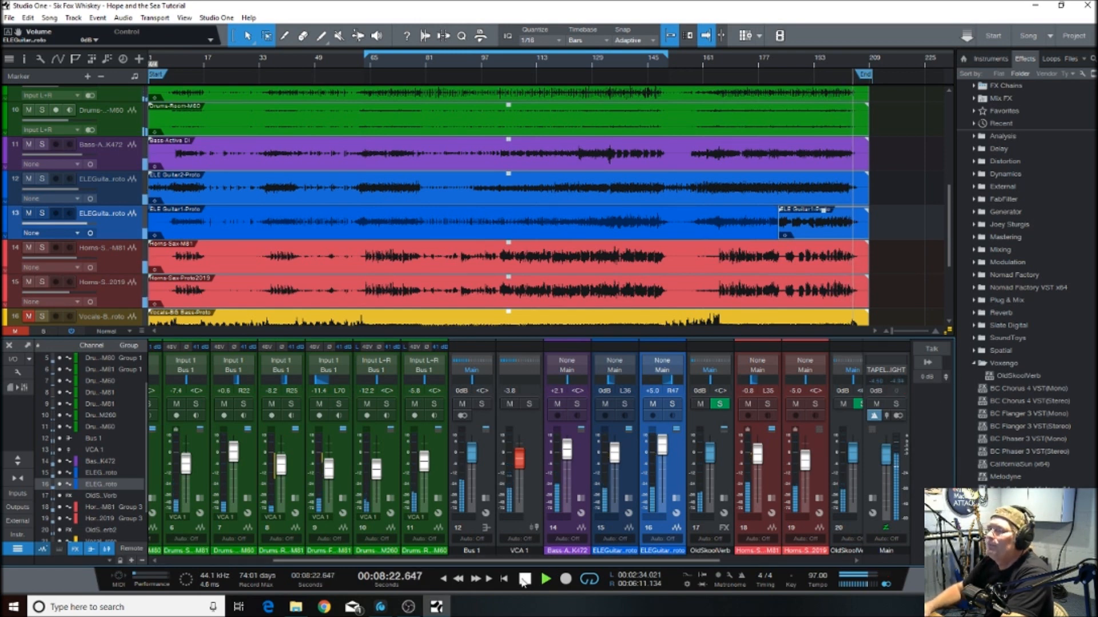
{"action": "left_click", "coordinate": [523, 579]}
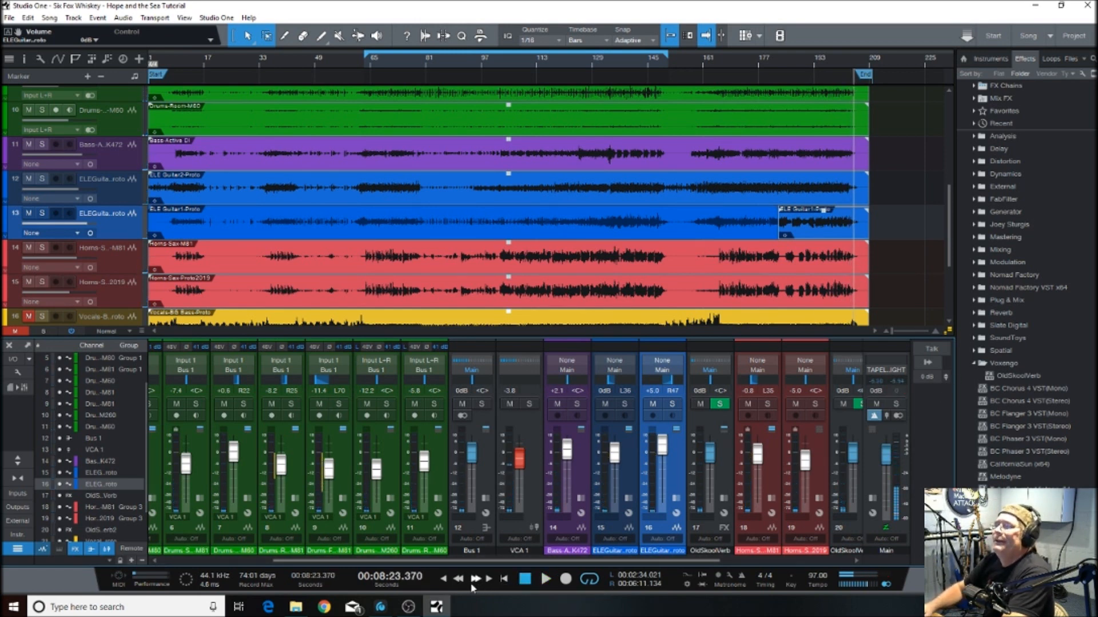
Play the song from the beginning, raise the L36-panned electric guitar fader to +2.1 dB and stop playback
{"action": "left_click", "coordinate": [443, 579]}
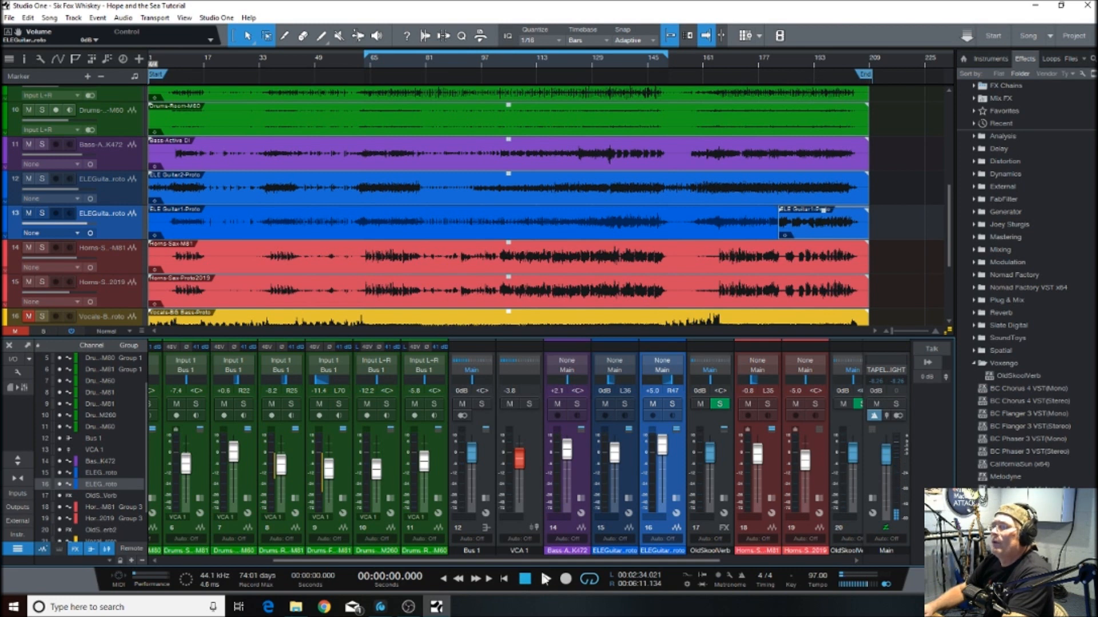
{"action": "left_click", "coordinate": [545, 579]}
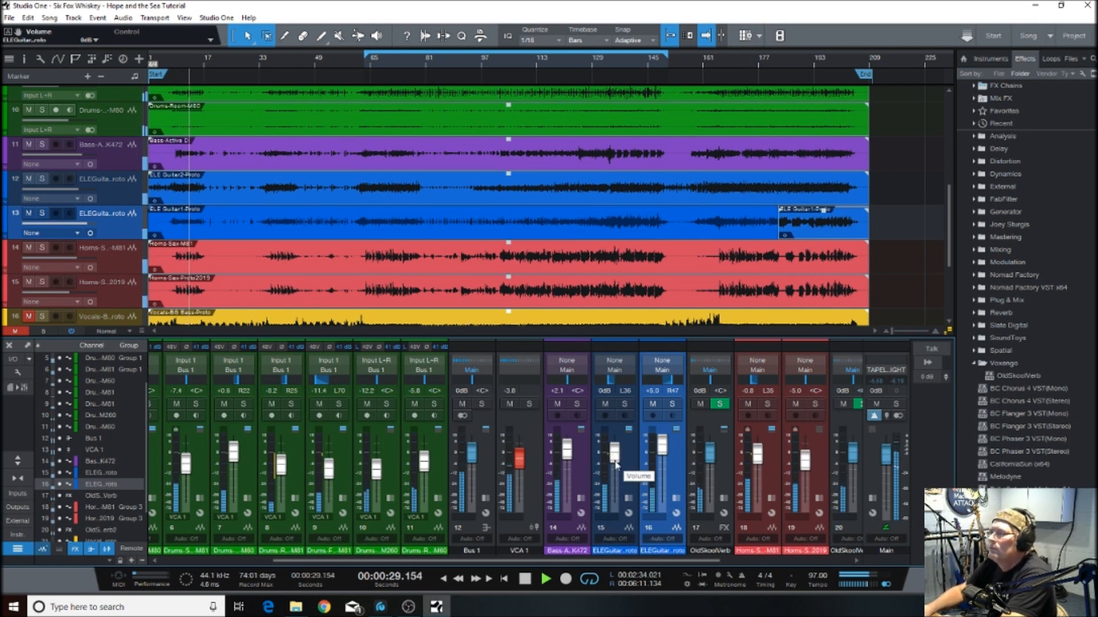
{"action": "left_click_drag", "start_coordinate": [611, 455], "coordinate": [614, 461]}
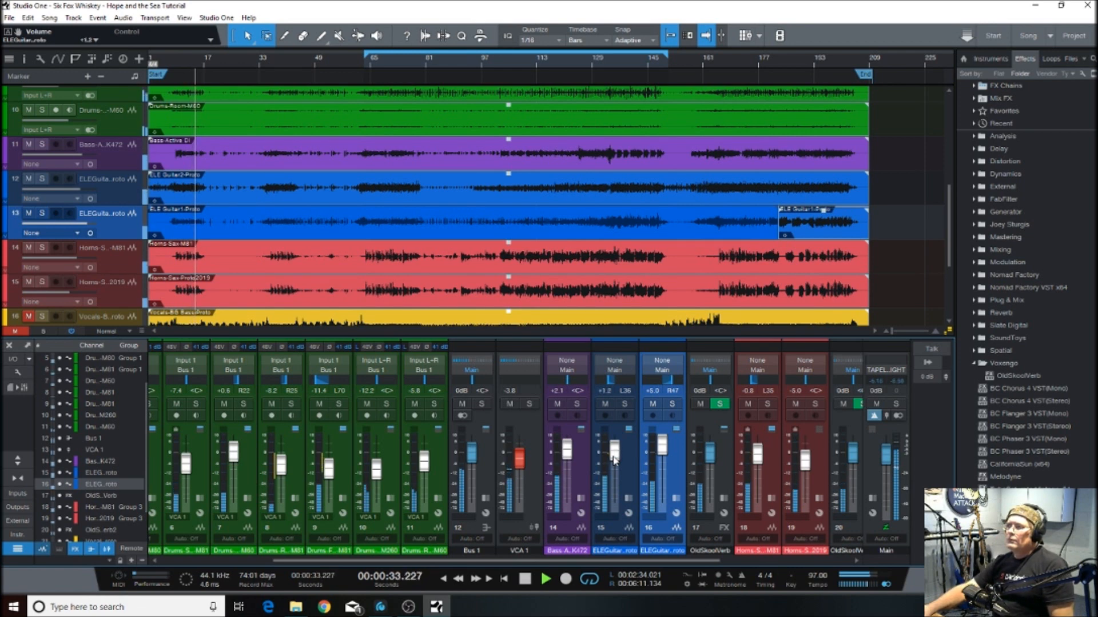
{"action": "scroll", "coordinate": [613, 457], "scroll_direction": "up", "scroll_amount": 3}
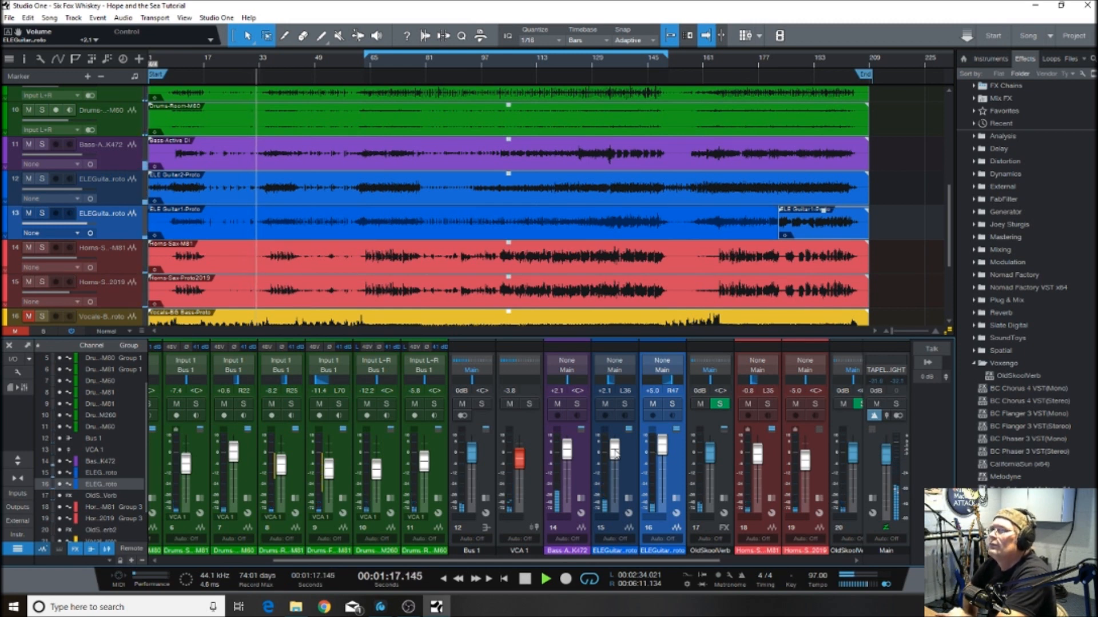
{"action": "key", "text": "space"}
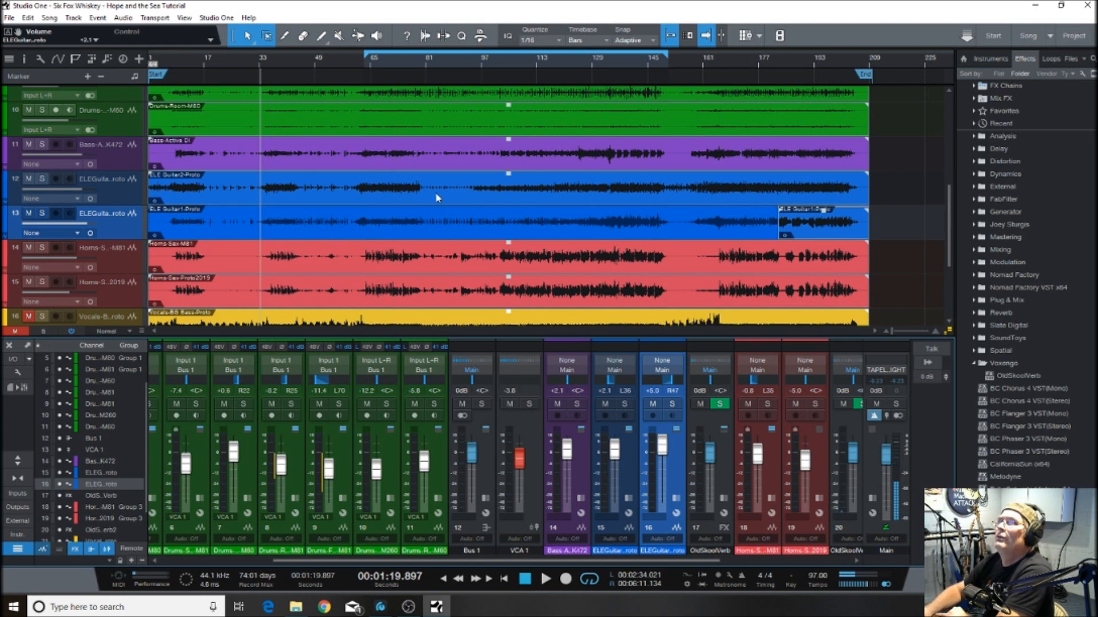
Play the song from about 2:33, set the Horns-Sax-Proto2019 fader to -5.0 dB and stop playback
{"action": "scroll", "coordinate": [437, 197], "scroll_direction": "down", "scroll_amount": 2}
{"action": "scroll", "coordinate": [436, 198], "scroll_direction": "up", "scroll_amount": 3}
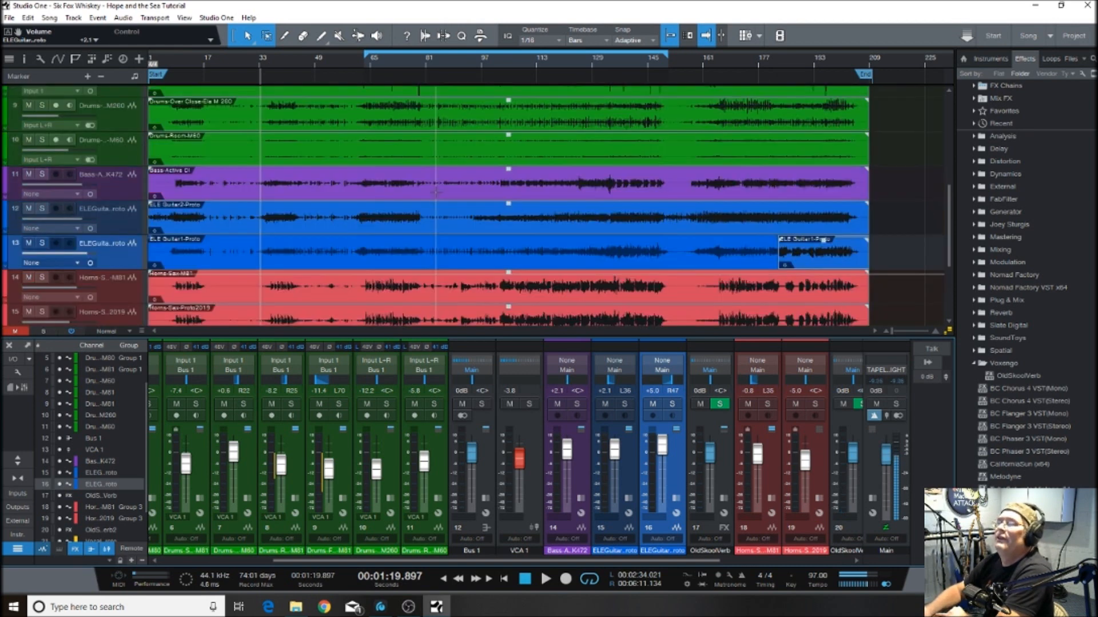
{"action": "left_click", "coordinate": [364, 66]}
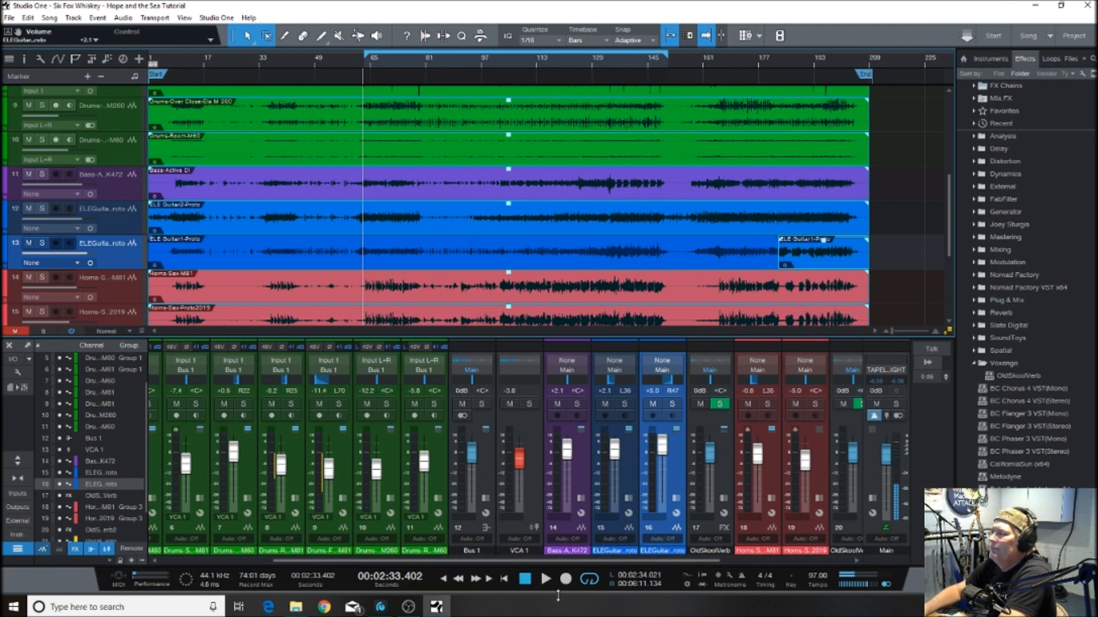
{"action": "left_click", "coordinate": [546, 579]}
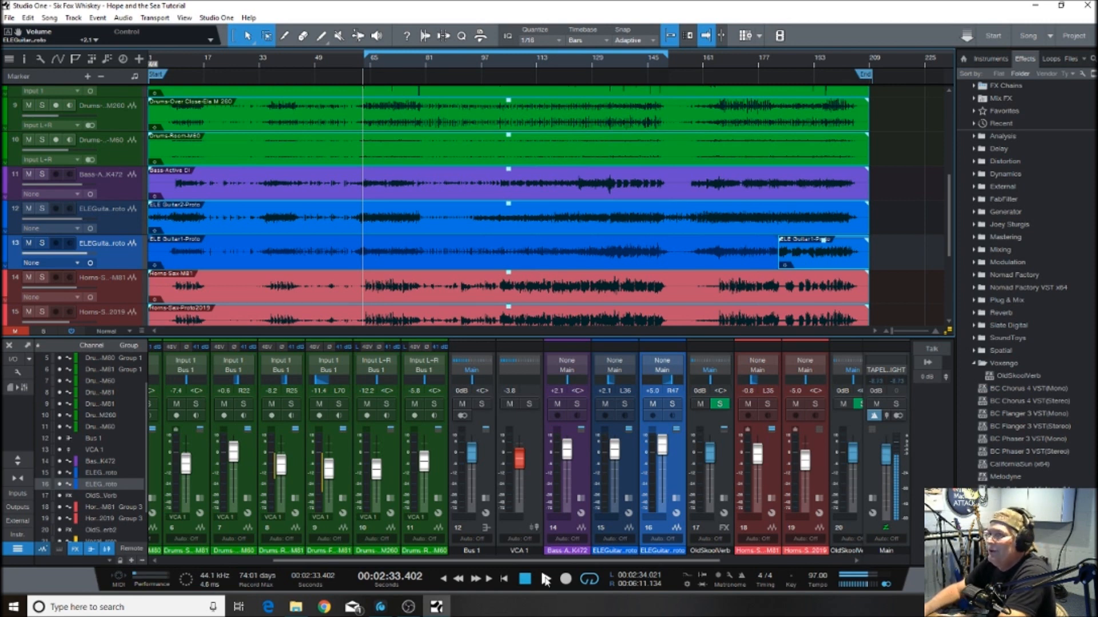
{"action": "left_click", "coordinate": [545, 579]}
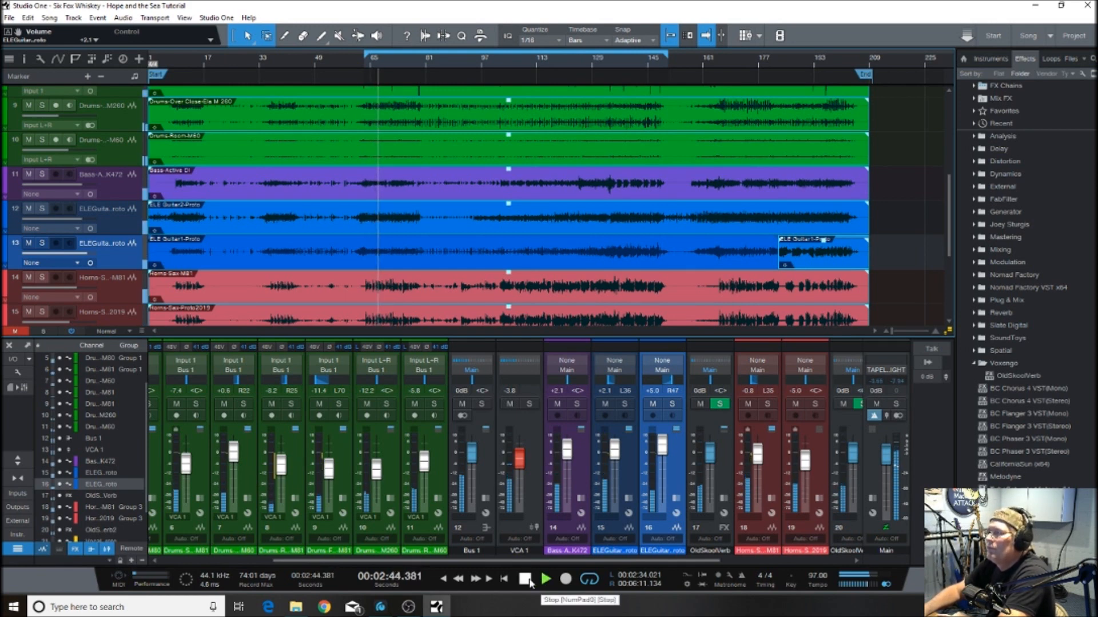
{"action": "left_click_drag", "start_coordinate": [802, 465], "coordinate": [805, 464]}
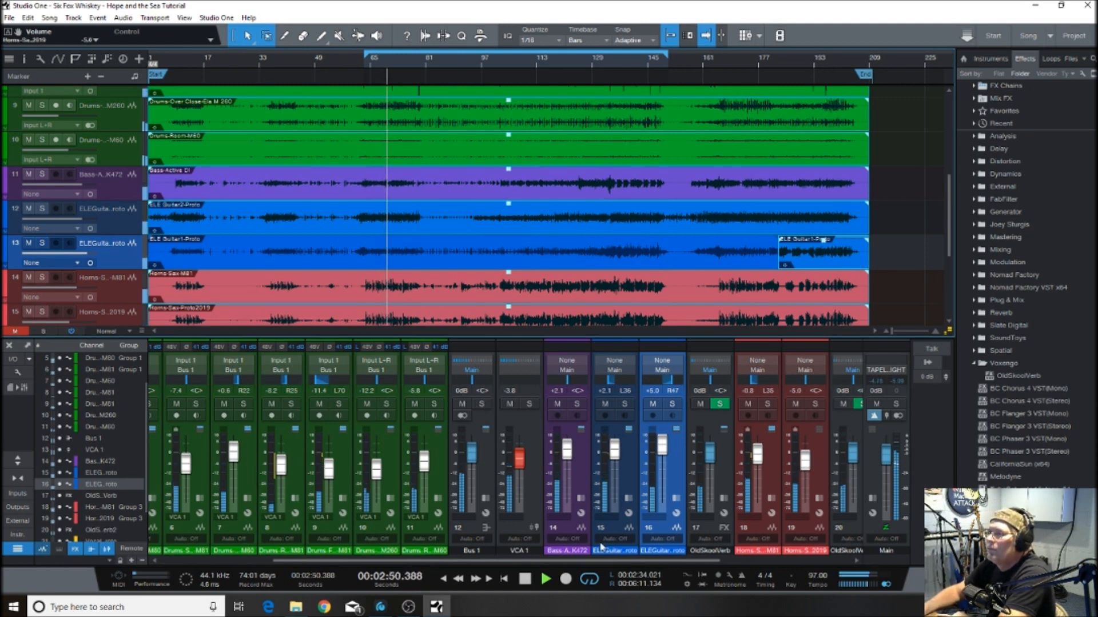
{"action": "left_click", "coordinate": [525, 581]}
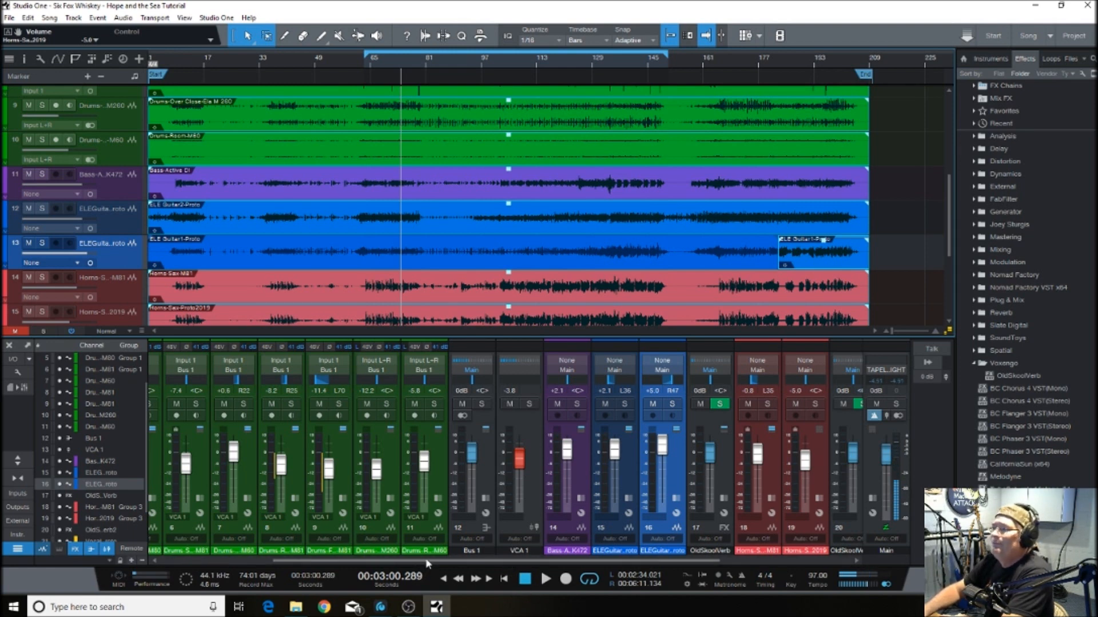
Solo the Vocals-BG Bass-Proto channel and start playback with the loop range set from the song start to about 2:40
{"action": "left_click_drag", "start_coordinate": [427, 564], "coordinate": [549, 564]}
{"action": "left_click", "coordinate": [703, 405]}
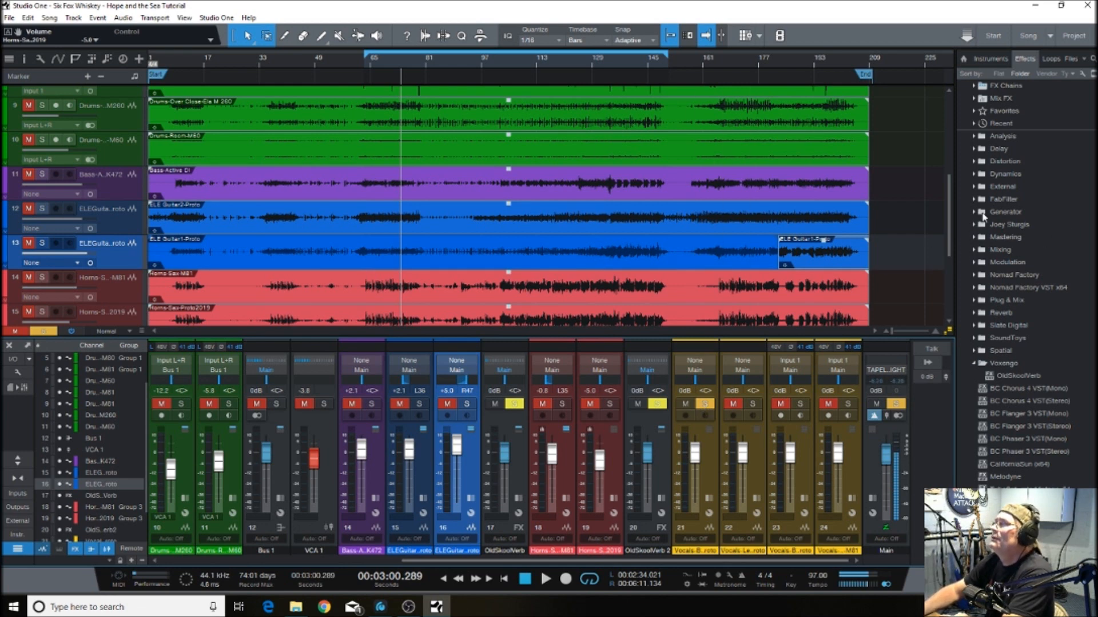
{"action": "left_click_drag", "start_coordinate": [950, 207], "coordinate": [951, 302]}
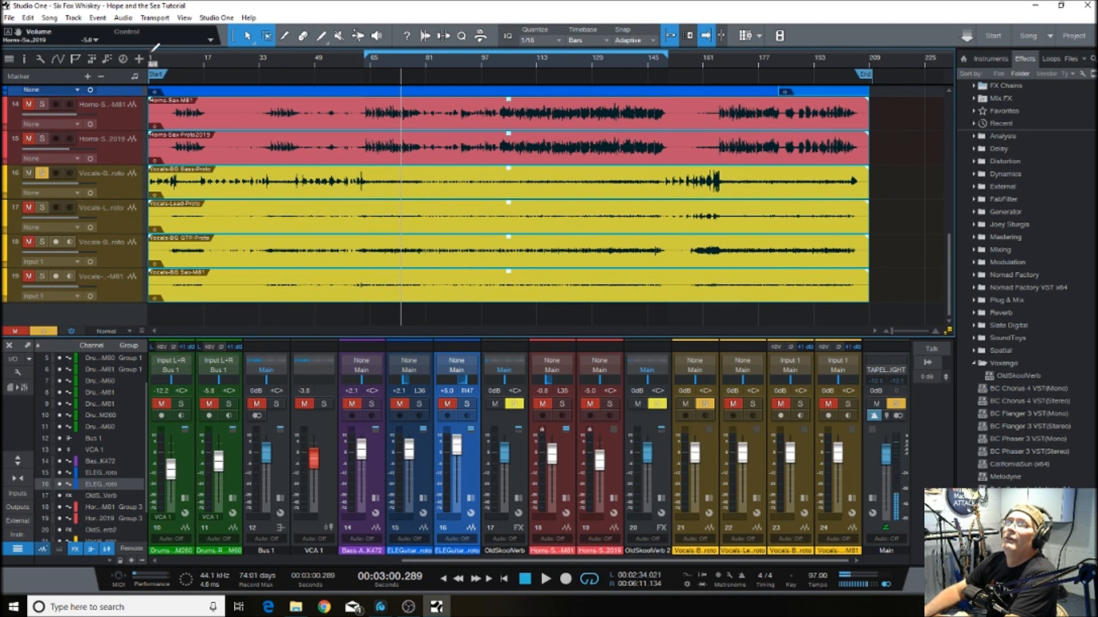
{"action": "left_click_drag", "start_coordinate": [153, 50], "coordinate": [374, 84]}
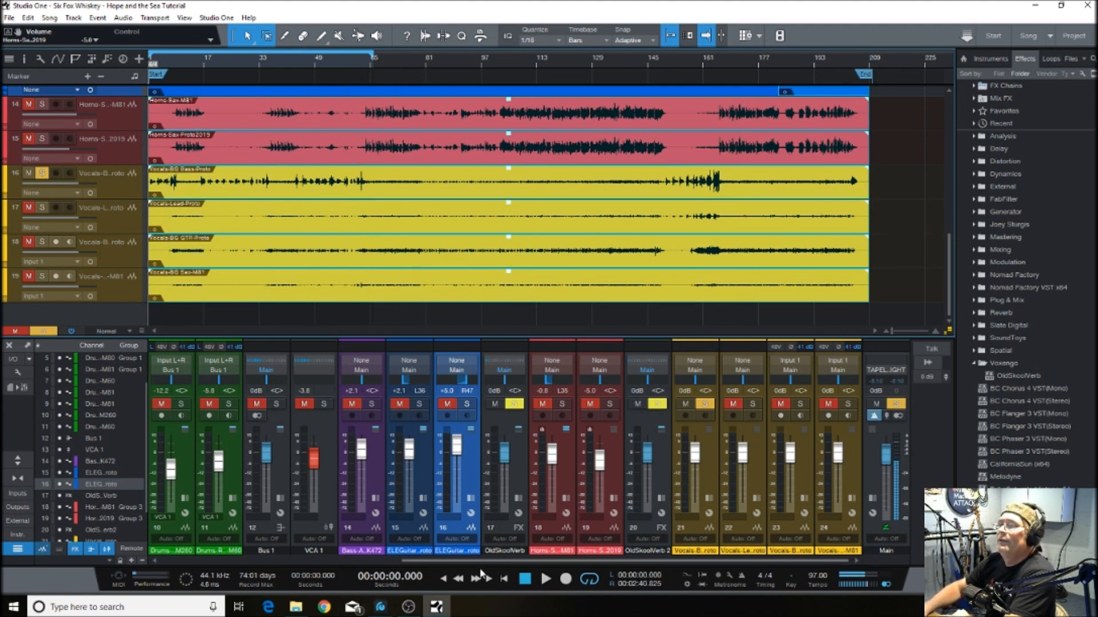
{"action": "left_click", "coordinate": [545, 579]}
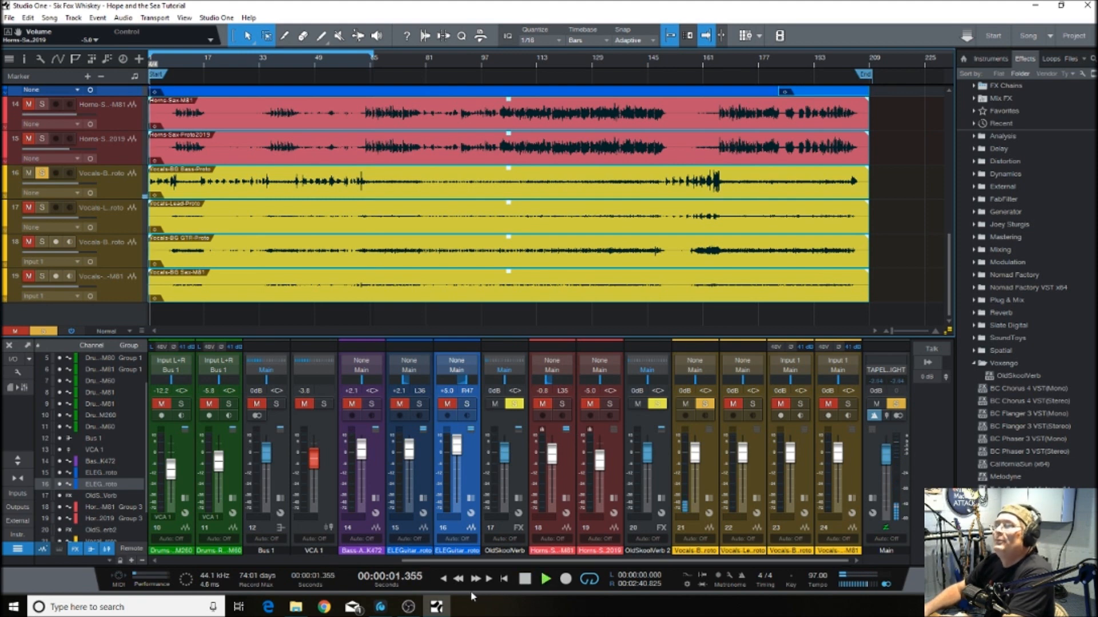
Expand the Vocals-BG Bass-Proto channel and load a male vocal FX chain from the Vocals presets into its inserts
{"action": "left_click", "coordinate": [648, 560]}
{"action": "left_click", "coordinate": [709, 499]}
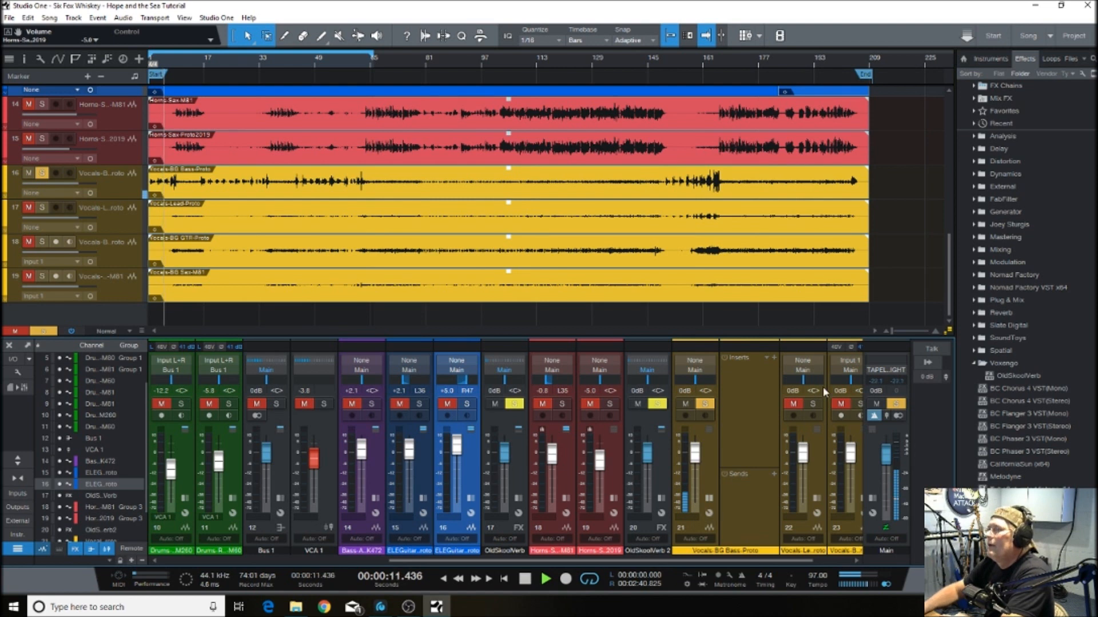
{"action": "left_click", "coordinate": [766, 359]}
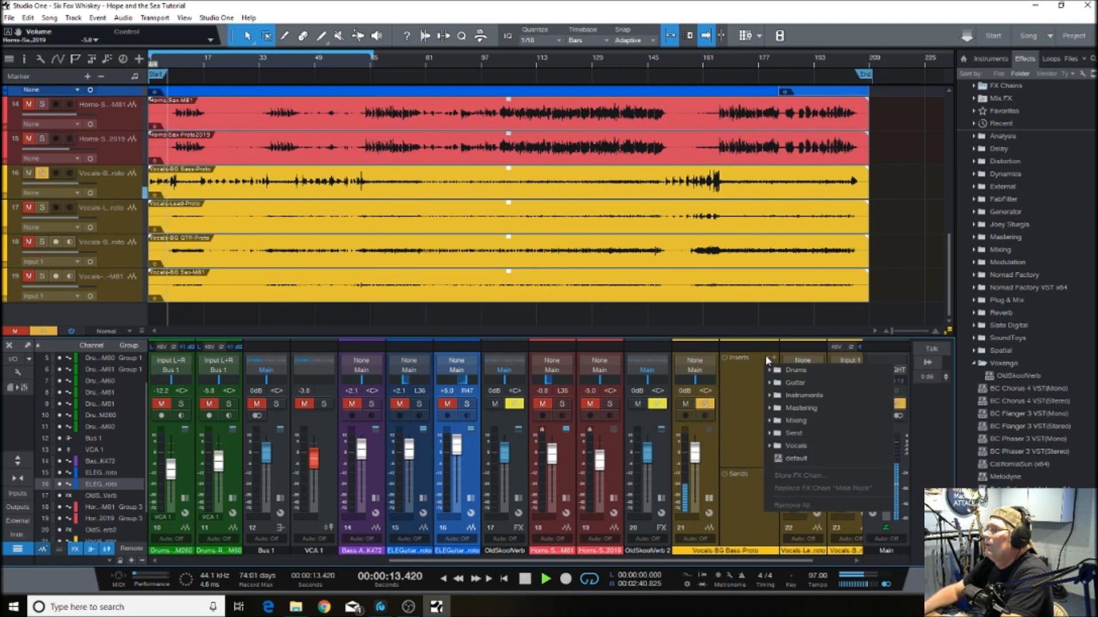
{"action": "left_click", "coordinate": [787, 446]}
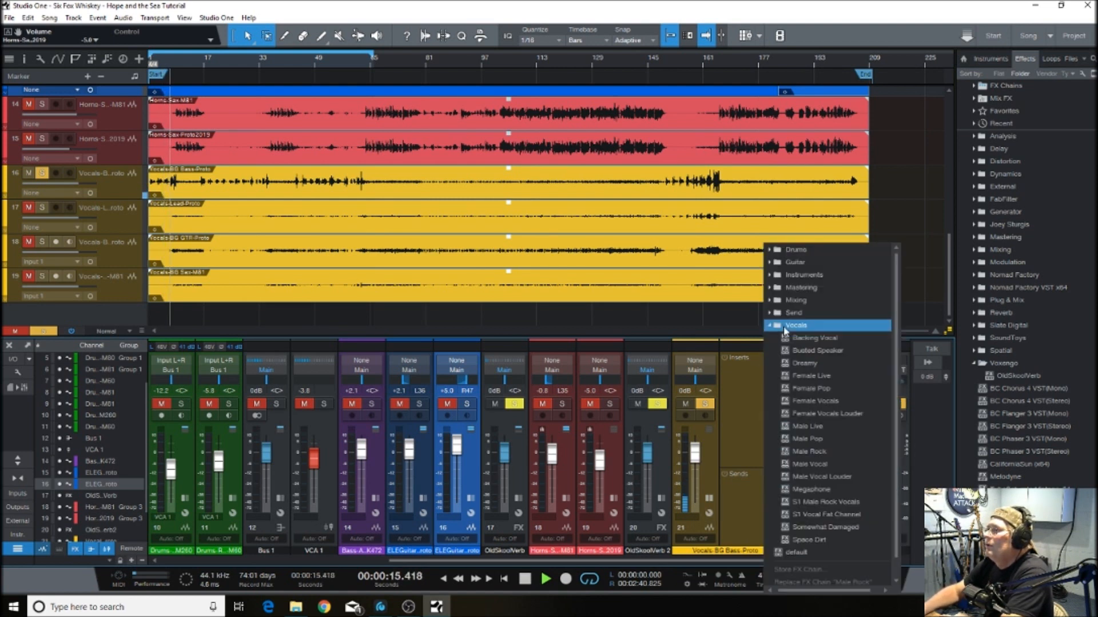
{"action": "left_click", "coordinate": [786, 470]}
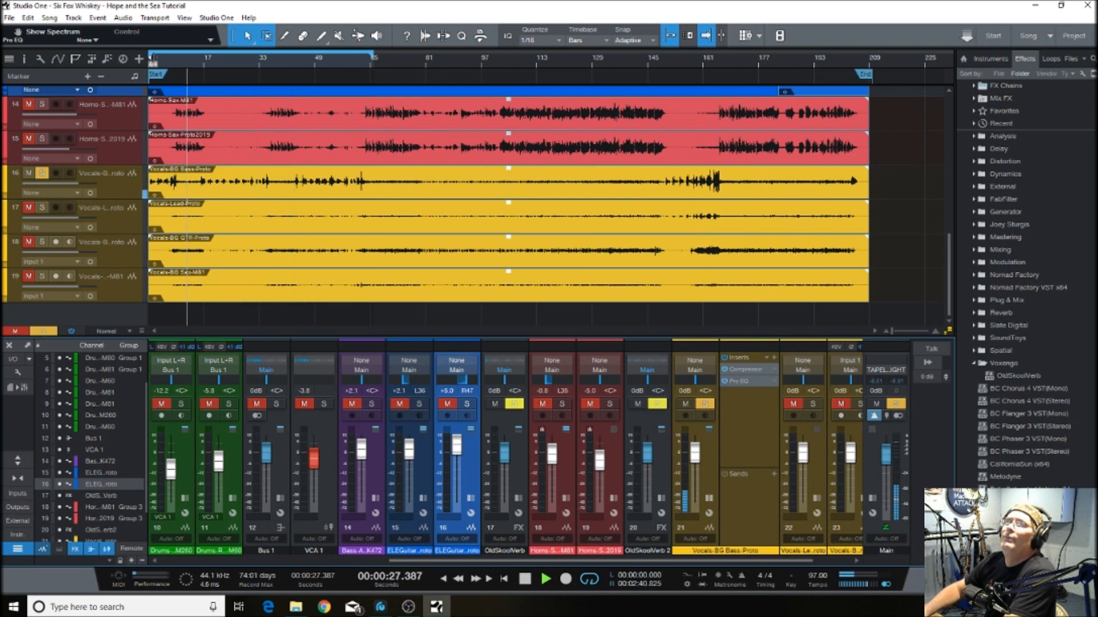
Move the loop start to about 1:41 and continue playback from there
{"action": "left_click_drag", "start_coordinate": [153, 58], "coordinate": [290, 75]}
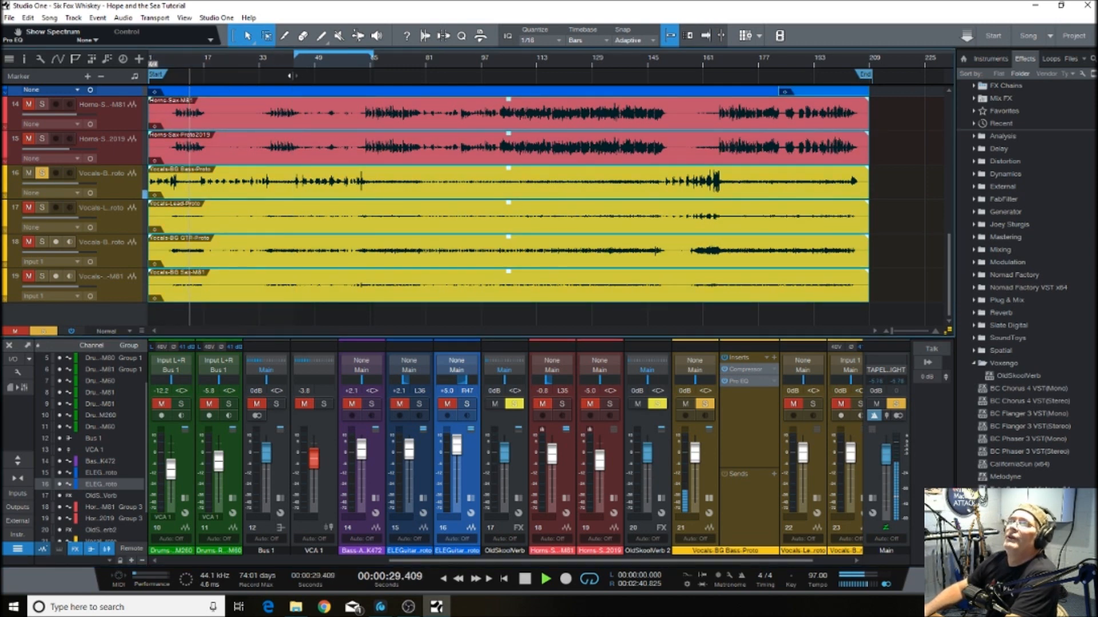
{"action": "left_click", "coordinate": [293, 65]}
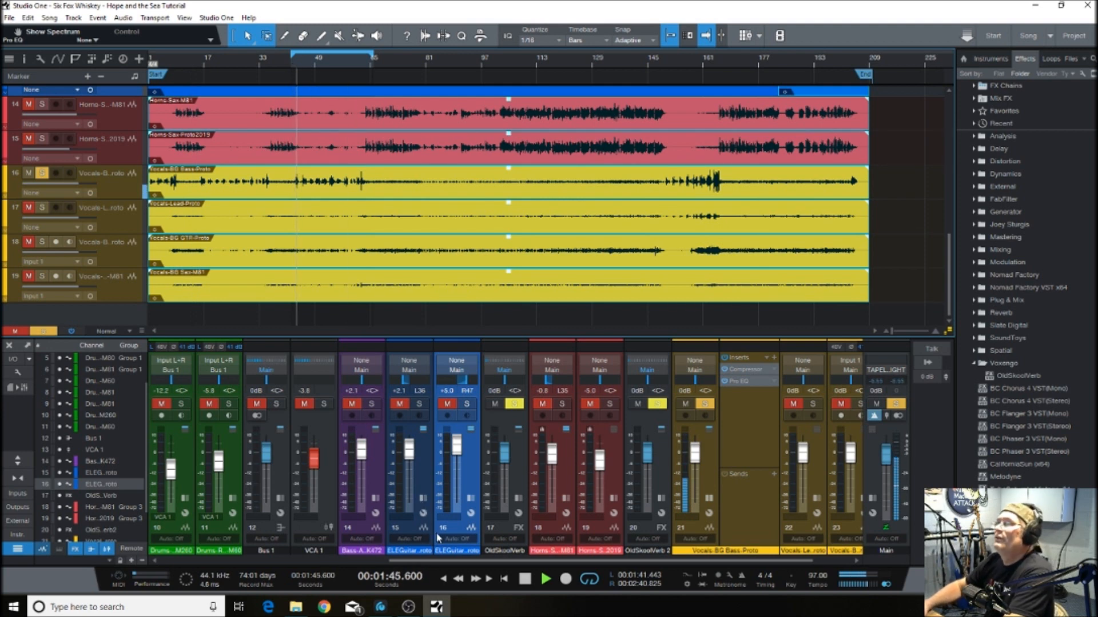
Load the default preset in both the Pro EQ and the Compressor on the Vocals-BG Bass-Proto channel
{"action": "left_click", "coordinate": [742, 382]}
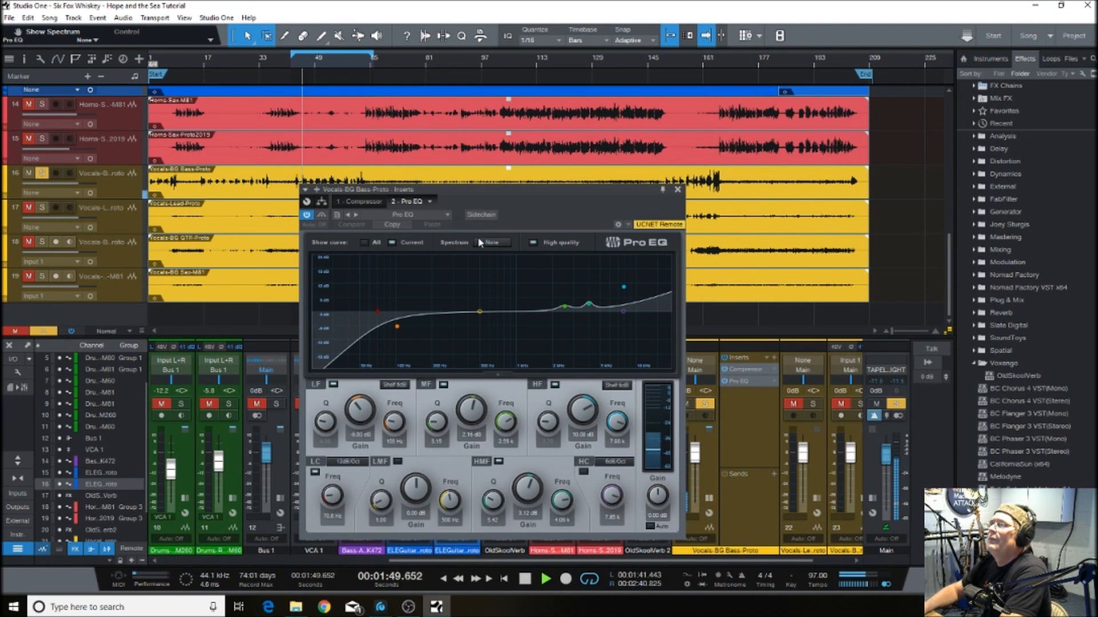
{"action": "left_click", "coordinate": [417, 215]}
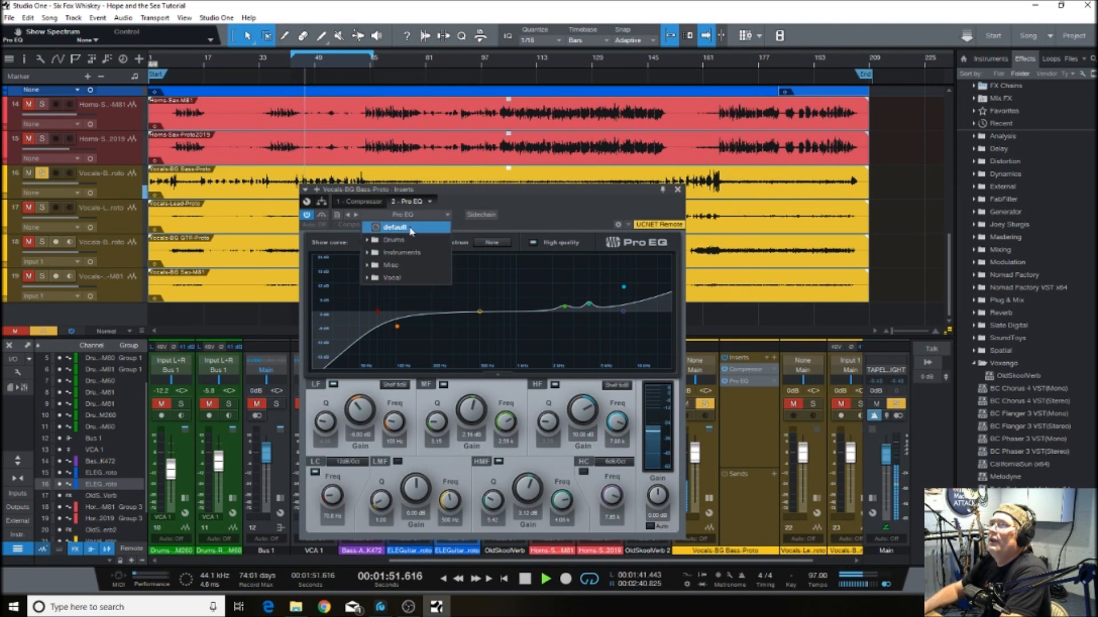
{"action": "left_click", "coordinate": [411, 228]}
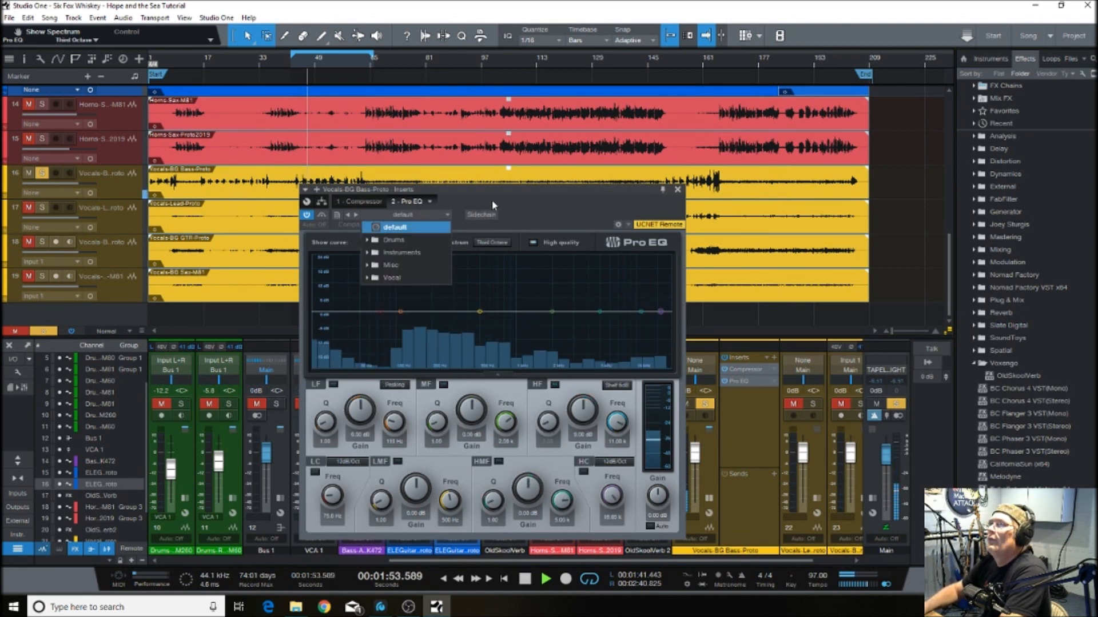
{"action": "left_click", "coordinate": [355, 202]}
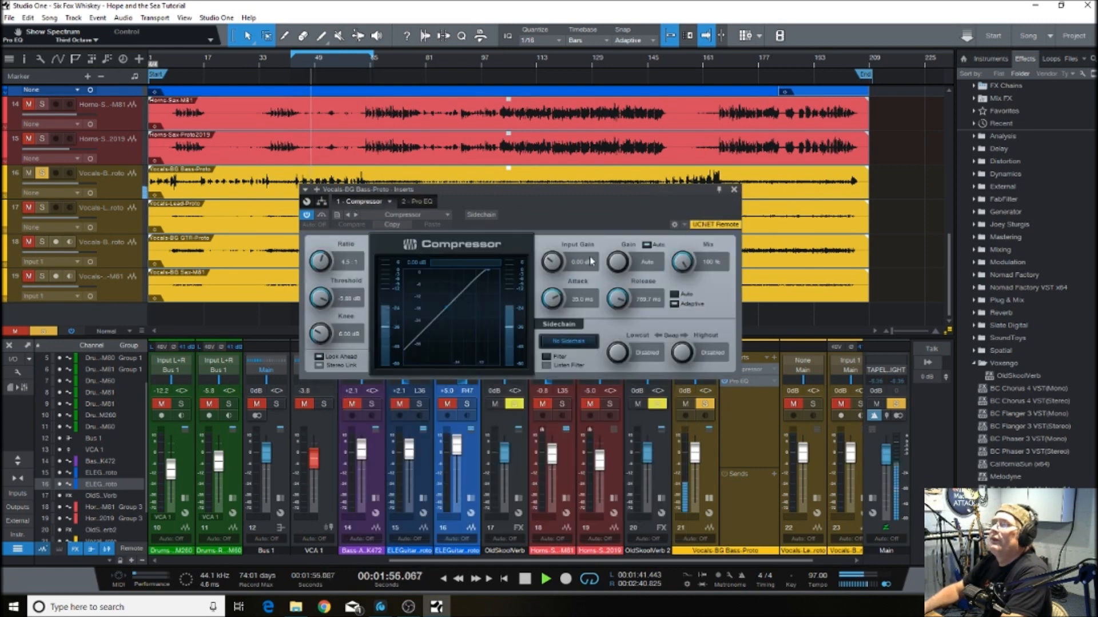
{"action": "left_click", "coordinate": [426, 216]}
{"action": "left_click", "coordinate": [394, 227]}
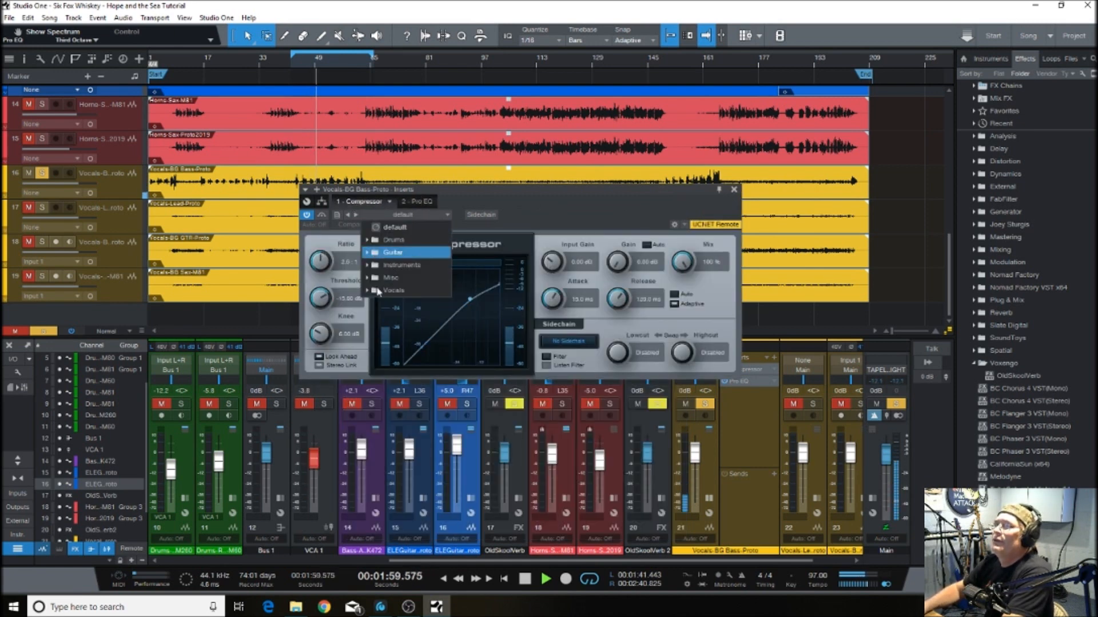
{"action": "left_click", "coordinate": [552, 204]}
Set the background bass vocal's Compressor to a 3.6:1 ratio, 238.1 ms release and -19.32 dB threshold
{"action": "left_click_drag", "start_coordinate": [320, 261], "coordinate": [318, 258]}
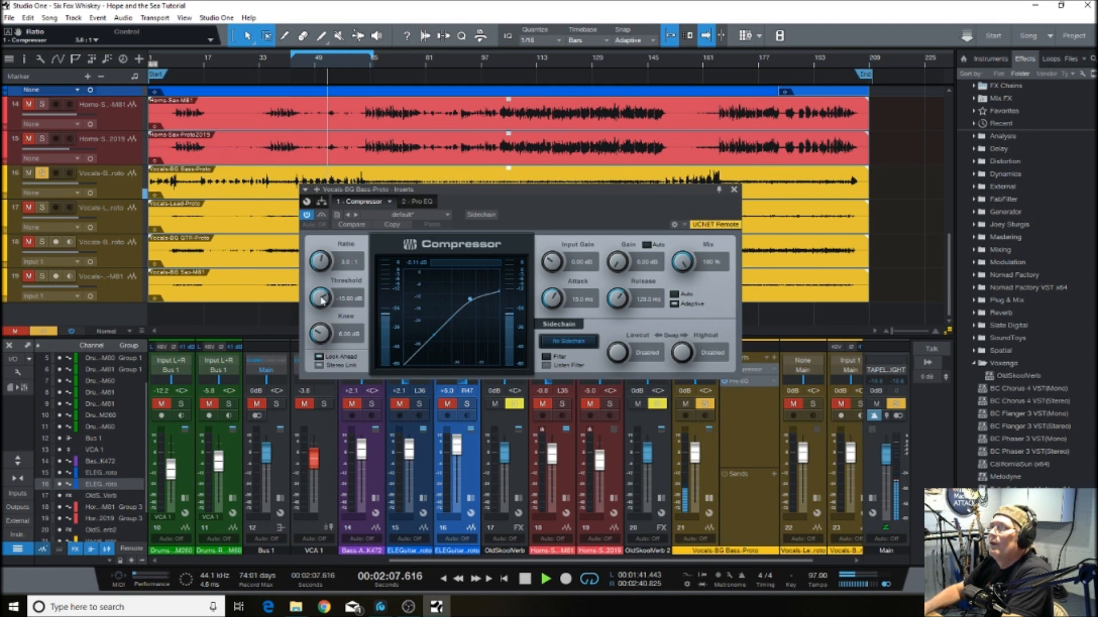
{"action": "left_click_drag", "start_coordinate": [621, 308], "coordinate": [622, 305]}
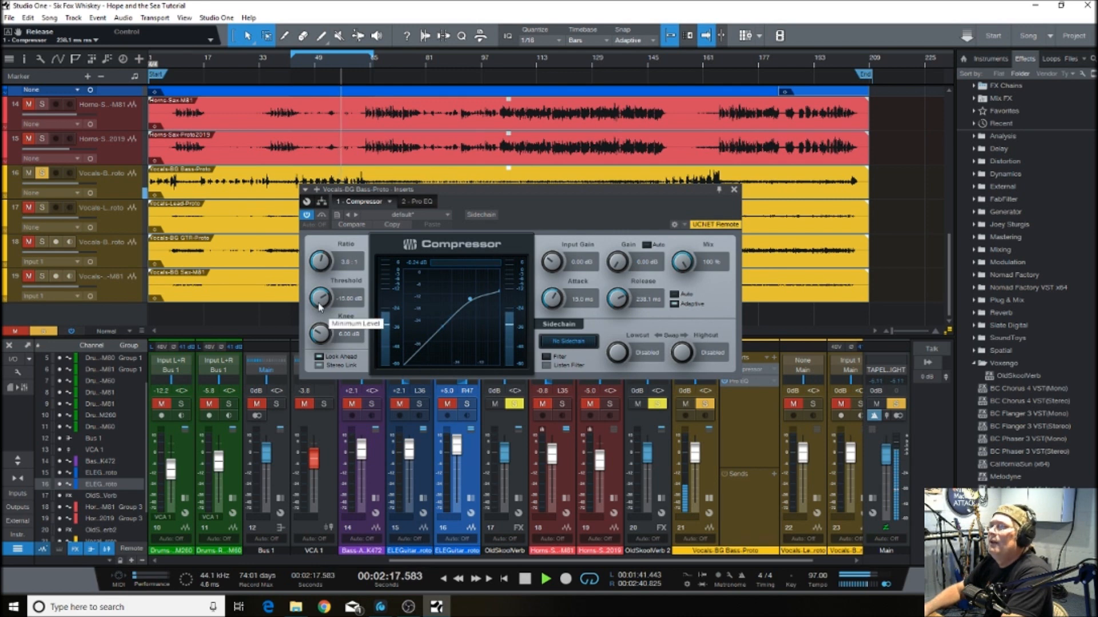
{"action": "left_click_drag", "start_coordinate": [320, 307], "coordinate": [322, 302]}
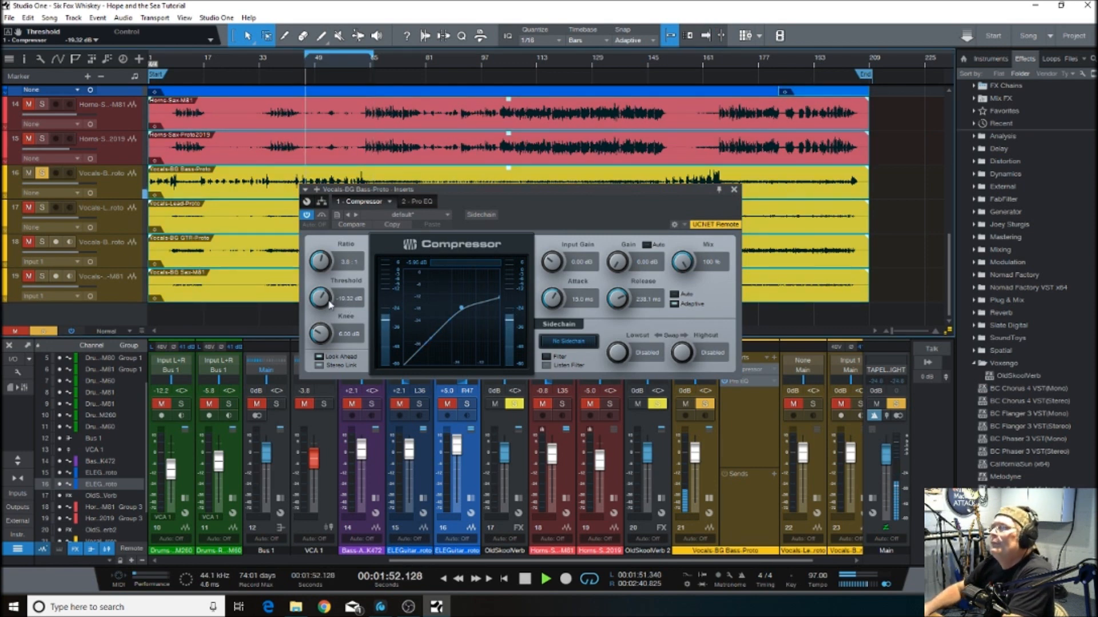
In the Pro EQ of Vocals-BG Bass-Proto, roll off the lows just below 100 Hz and boost the HMF band about 3.5 dB near 3 kHz
{"action": "left_click", "coordinate": [735, 191]}
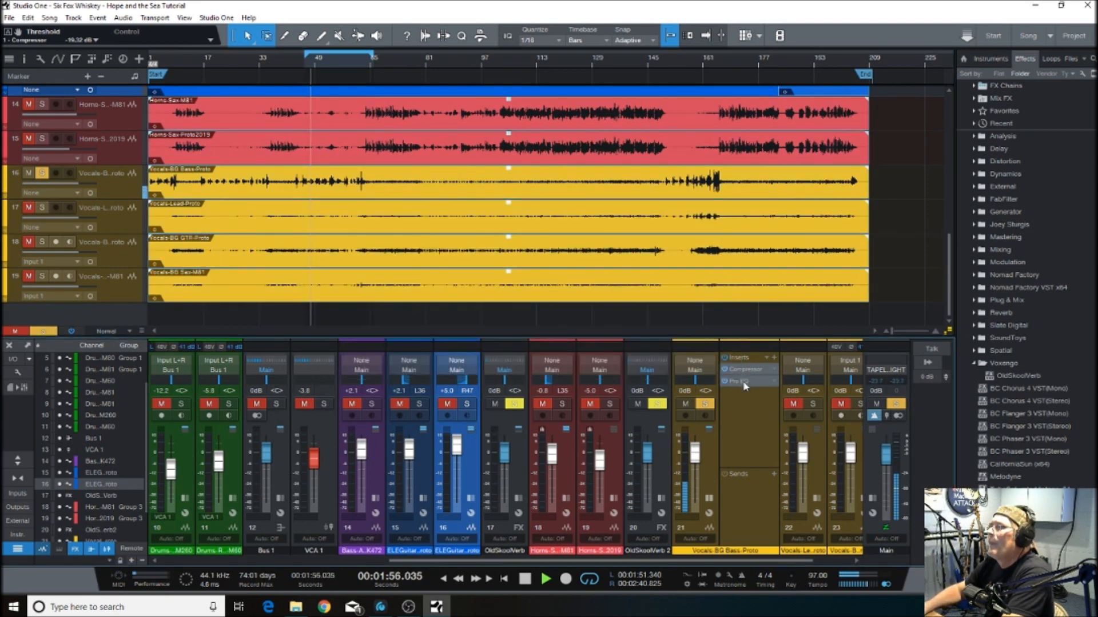
{"action": "left_click", "coordinate": [743, 382]}
{"action": "left_click_drag", "start_coordinate": [376, 312], "coordinate": [394, 311]}
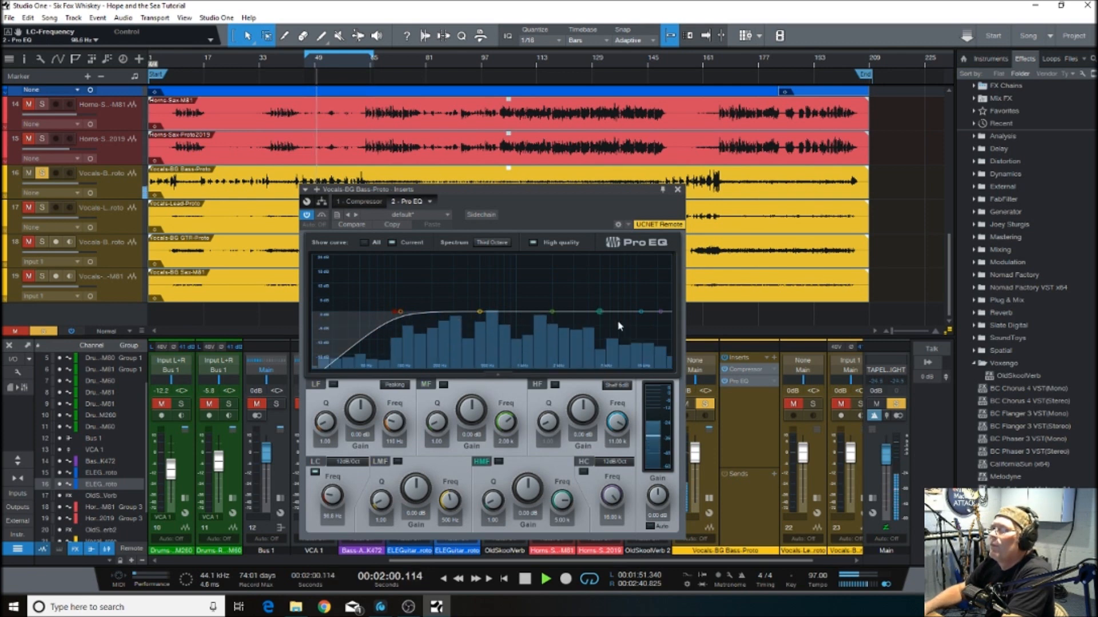
{"action": "left_click", "coordinate": [599, 311]}
{"action": "left_click_drag", "start_coordinate": [600, 312], "coordinate": [574, 304]}
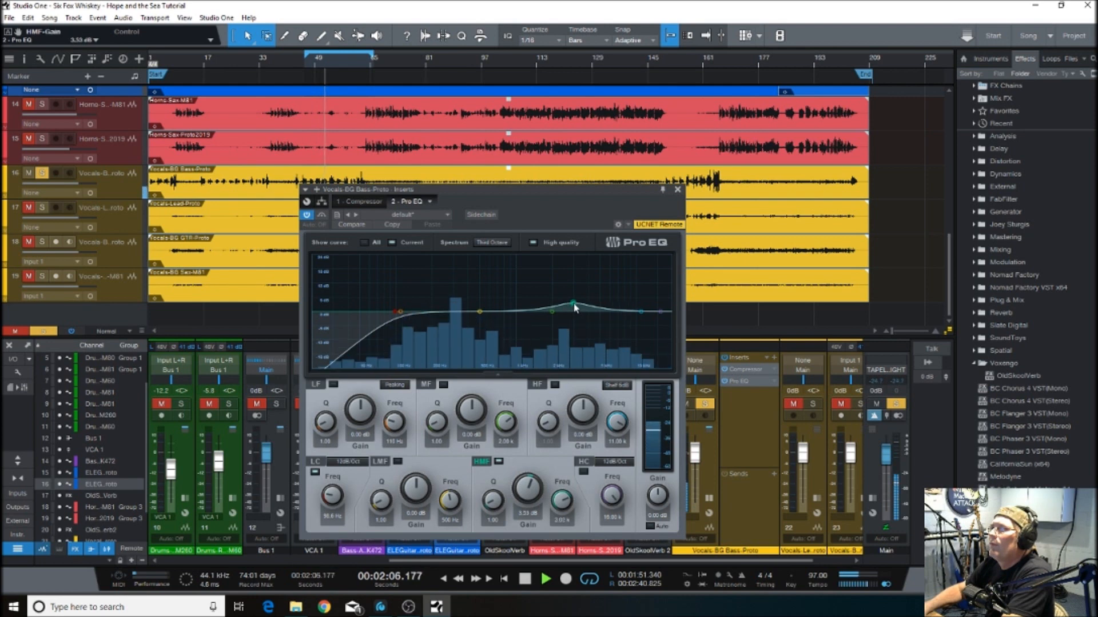
{"action": "left_click", "coordinate": [678, 191]}
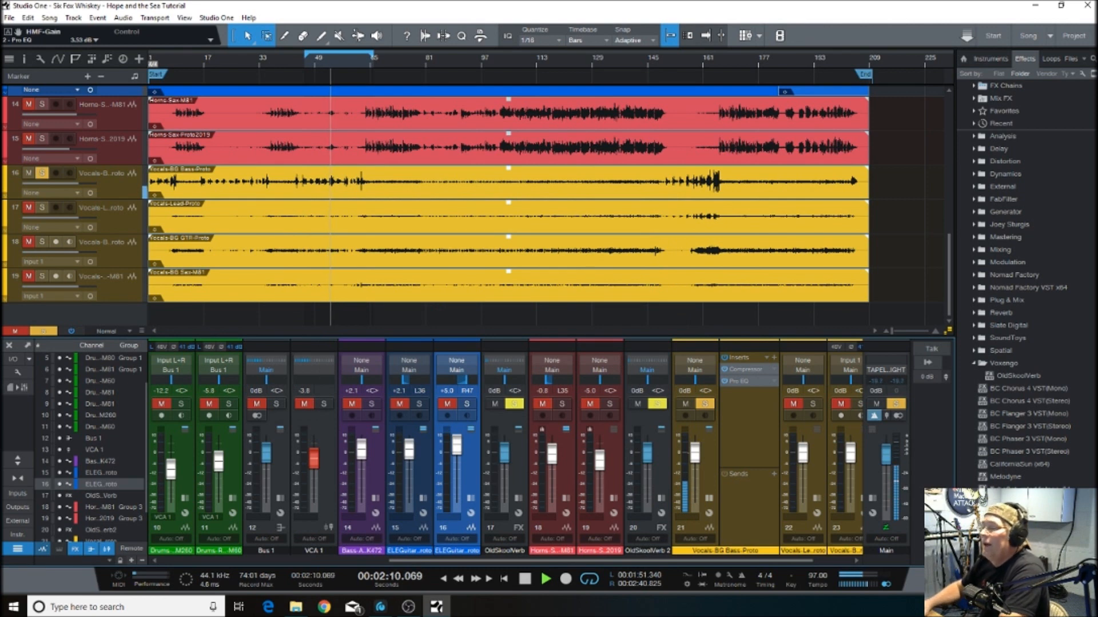
Add OldSkoolVerb as a send effect on Vocals-BG Bass-Proto, setting pre-delay 98.4, space about 27, time 2346 and EQ Mid 0.3
{"action": "key", "text": "space"}
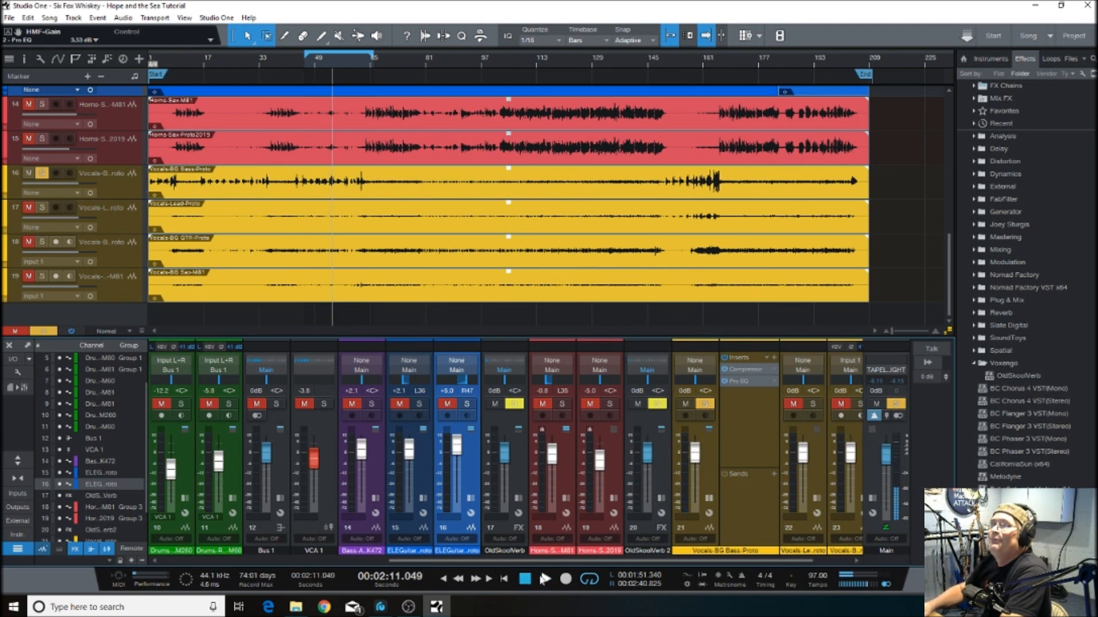
{"action": "left_click", "coordinate": [545, 579]}
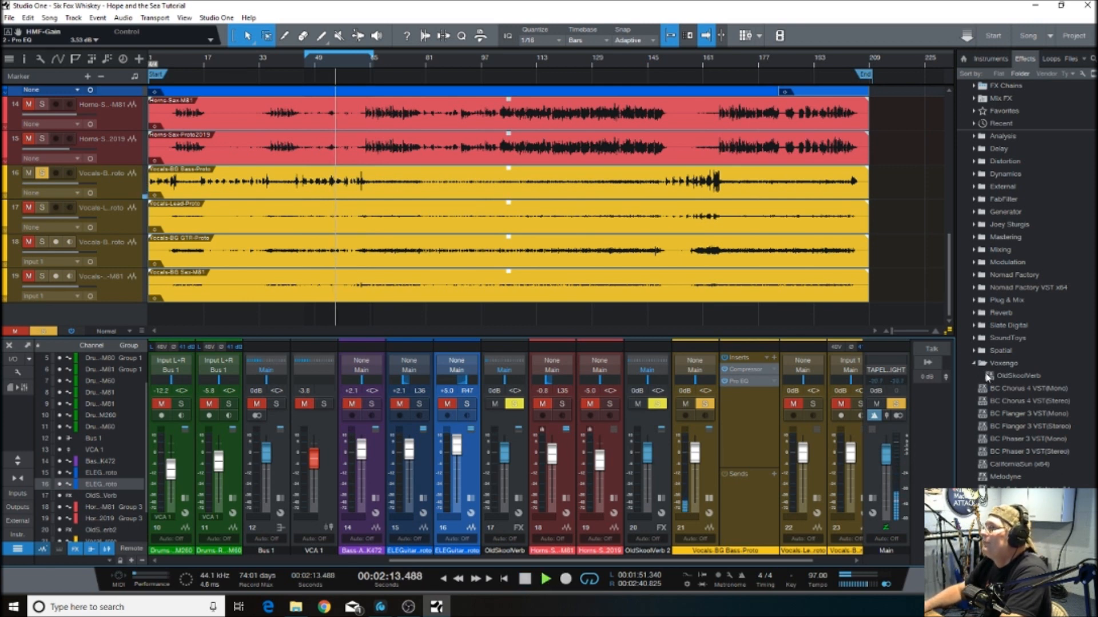
{"action": "left_click_drag", "start_coordinate": [993, 380], "coordinate": [745, 500]}
{"action": "left_click_drag", "start_coordinate": [620, 295], "coordinate": [620, 285]}
{"action": "left_click_drag", "start_coordinate": [329, 318], "coordinate": [369, 297]}
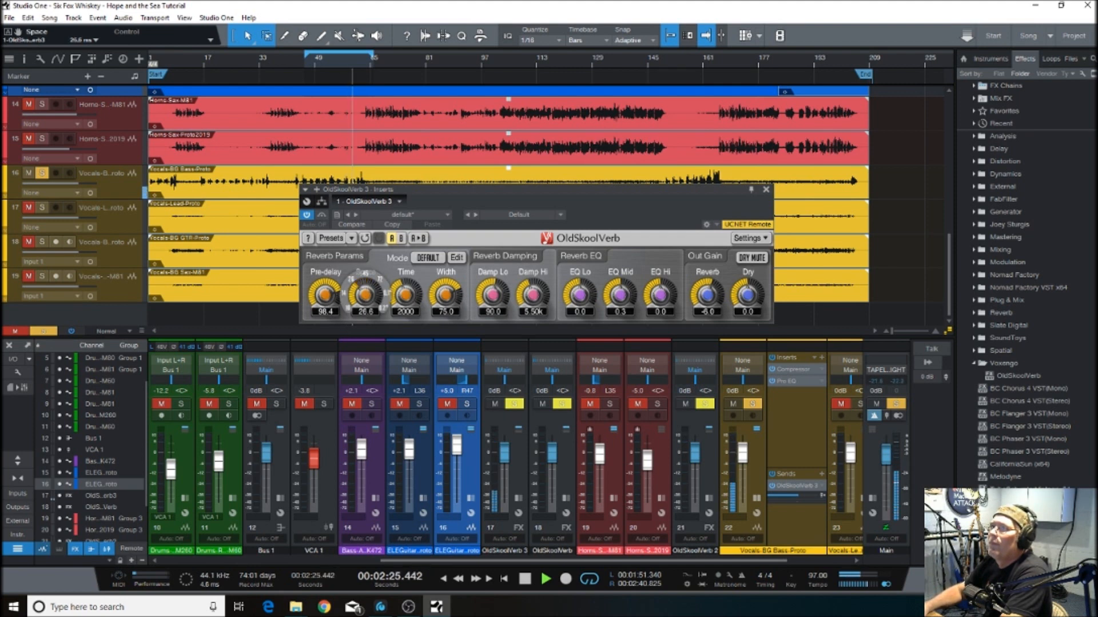
{"action": "left_click_drag", "start_coordinate": [406, 295], "coordinate": [406, 283]}
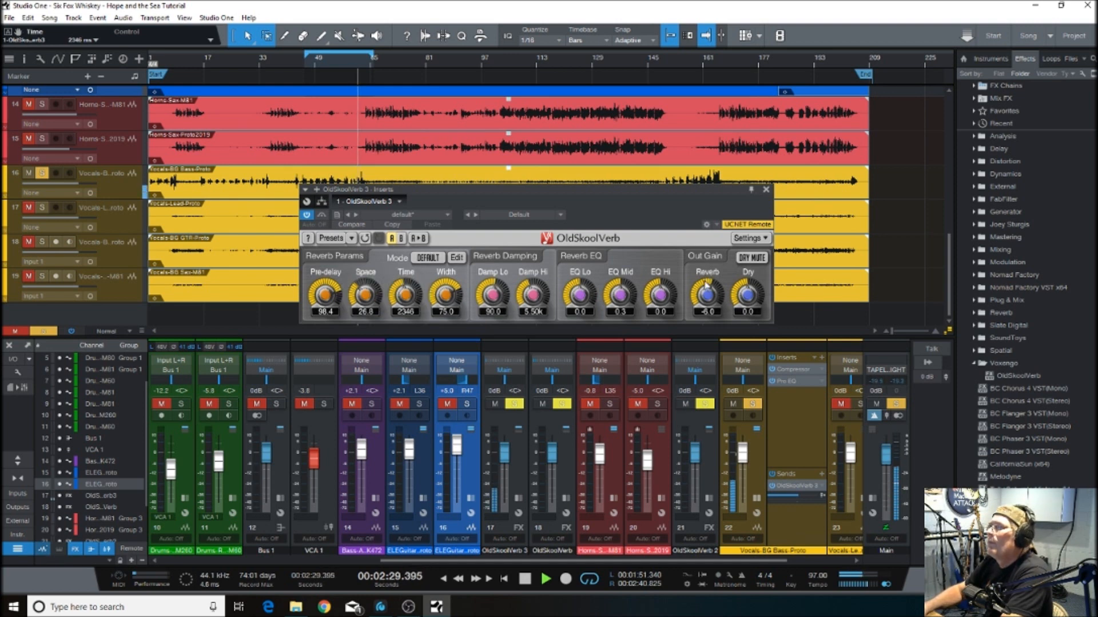
Clear the active solos to hear Vocals-BG Bass-Proto in the full mix, and move the OldSkoolVerb window off the tracks
{"action": "left_click", "coordinate": [752, 404]}
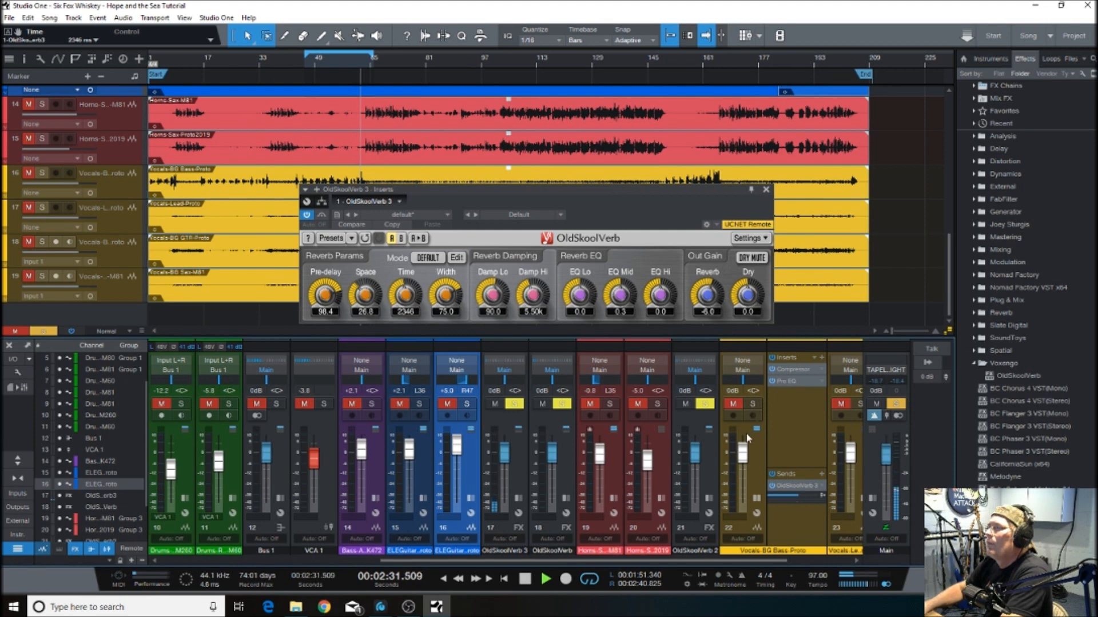
{"action": "left_click", "coordinate": [892, 405]}
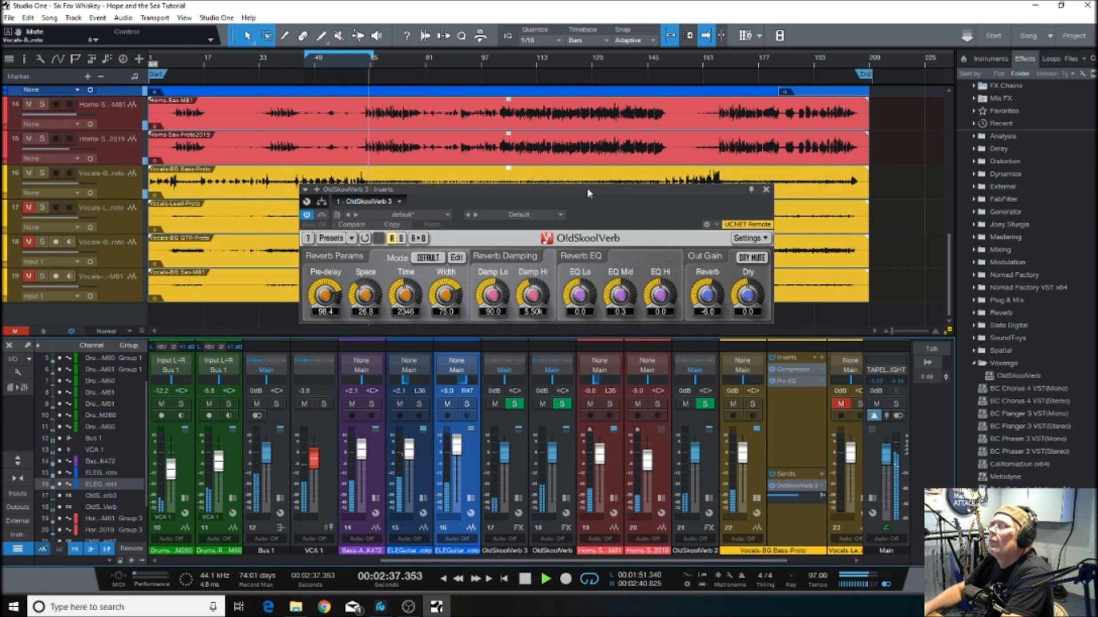
{"action": "left_click_drag", "start_coordinate": [599, 204], "coordinate": [730, 168]}
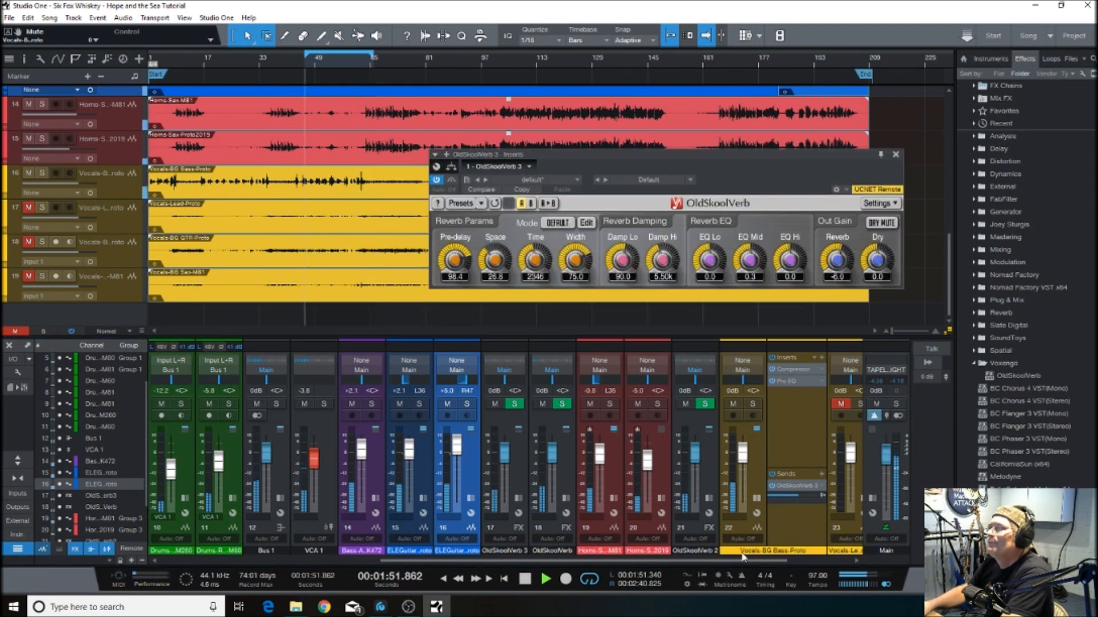
Raise the Vocals-BG Bass-Proto fader to +7.0 dB, shorten its reverb time to 1476 ms and lower the reverb output gain
{"action": "left_click_drag", "start_coordinate": [742, 457], "coordinate": [744, 449]}
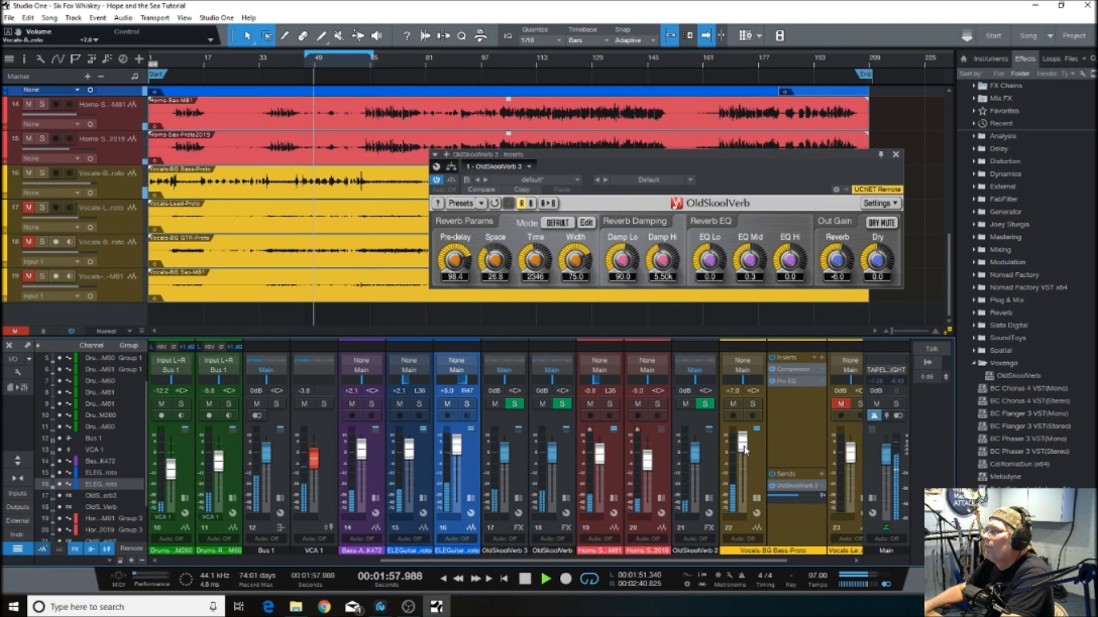
{"action": "left_click_drag", "start_coordinate": [533, 260], "coordinate": [533, 284]}
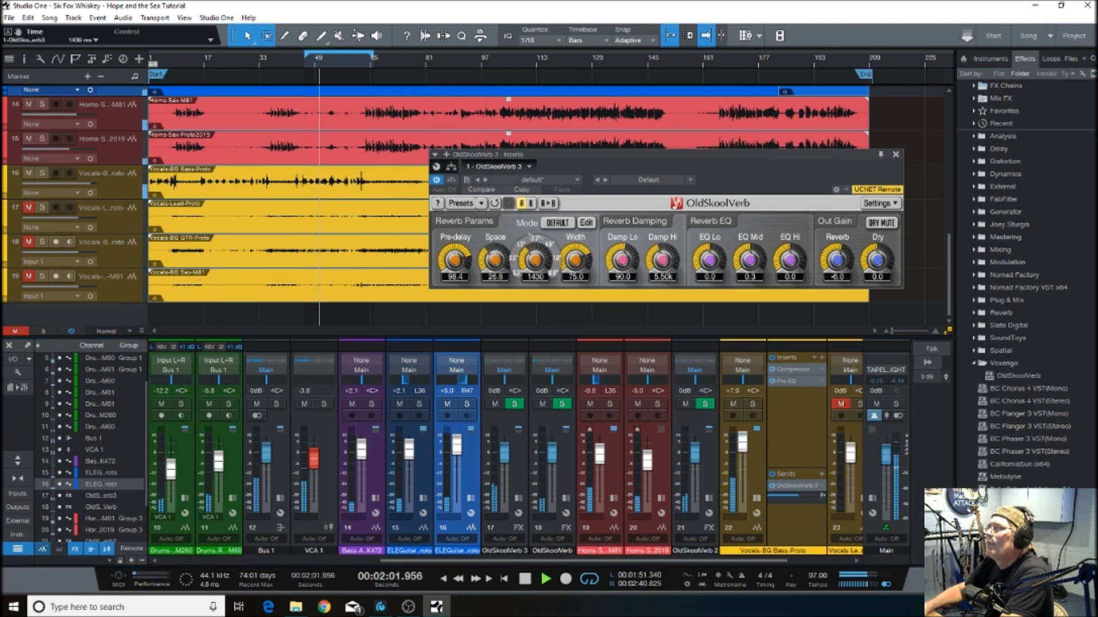
{"action": "left_click_drag", "start_coordinate": [836, 260], "coordinate": [836, 270]}
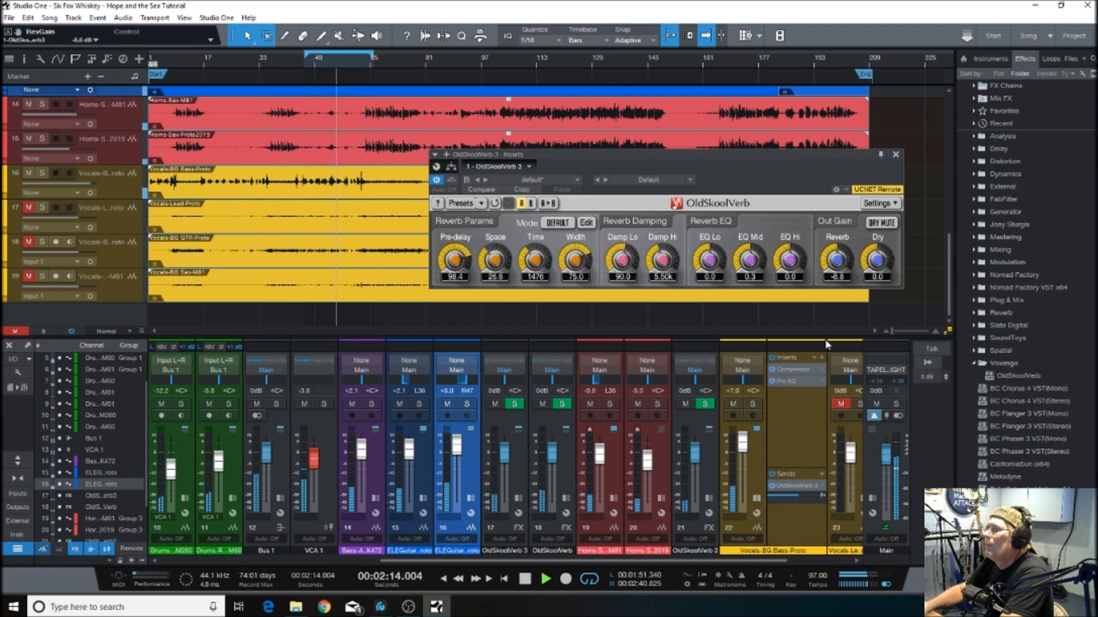
Reduce the Pro EQ's HMF boost on Vocals-BG Bass-Proto to about 2.3 dB and raise the channel's fader to +7.5 dB
{"action": "left_click", "coordinate": [794, 370]}
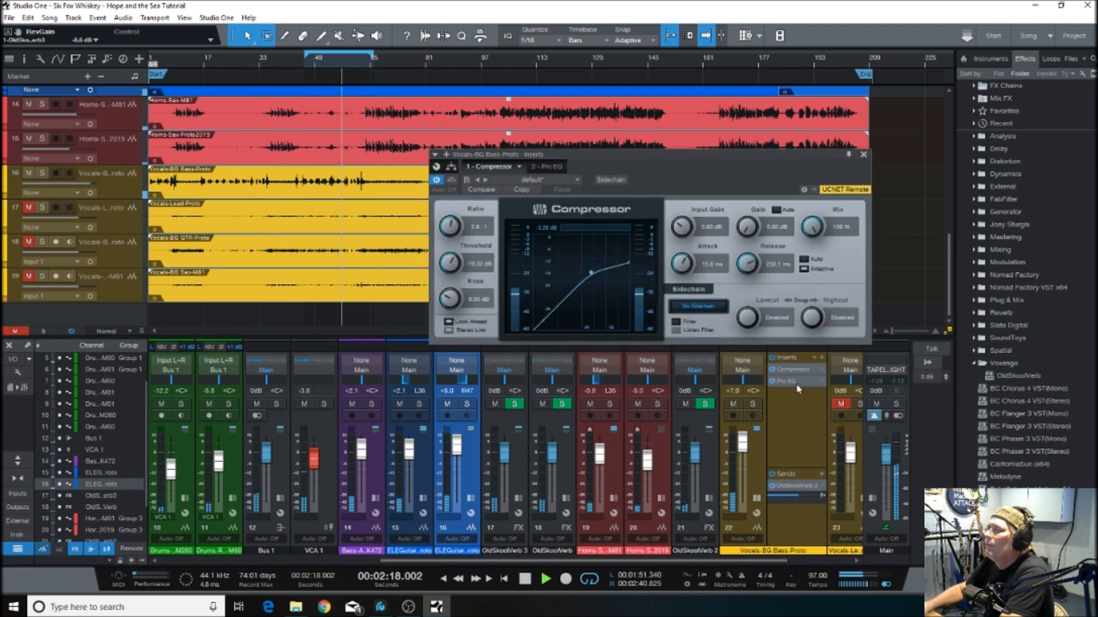
{"action": "left_click", "coordinate": [794, 381]}
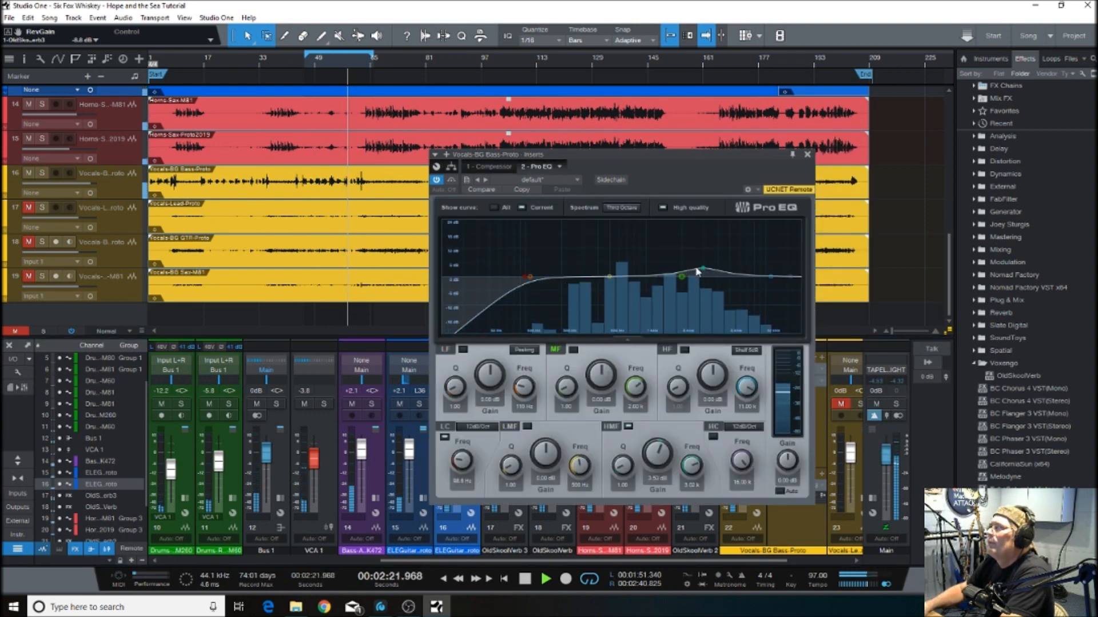
{"action": "left_click_drag", "start_coordinate": [708, 273], "coordinate": [706, 276]}
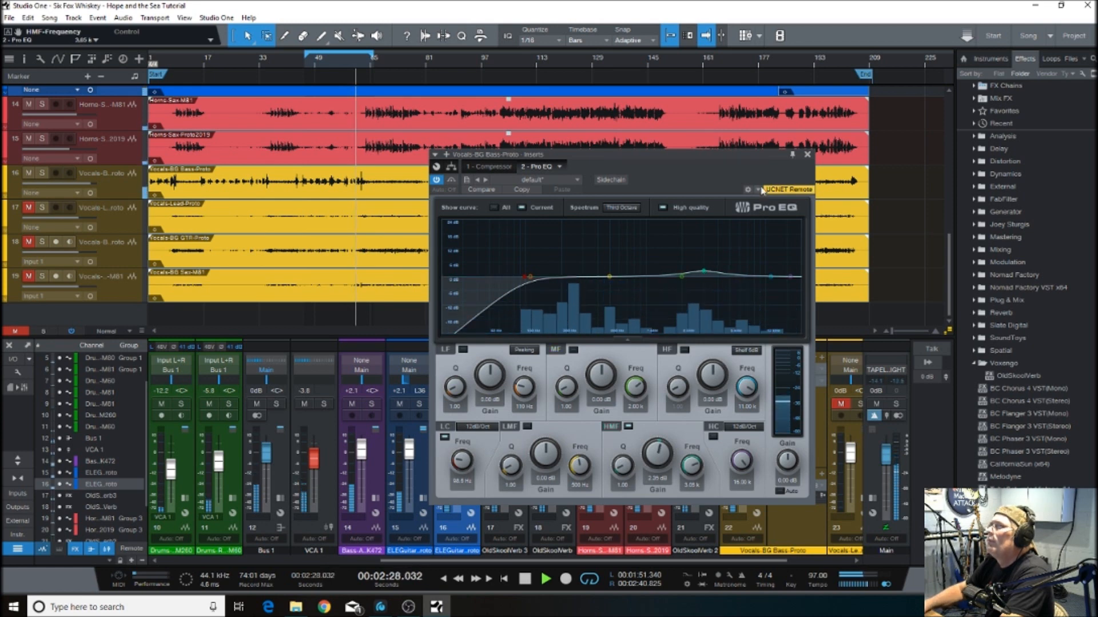
{"action": "left_click", "coordinate": [808, 155]}
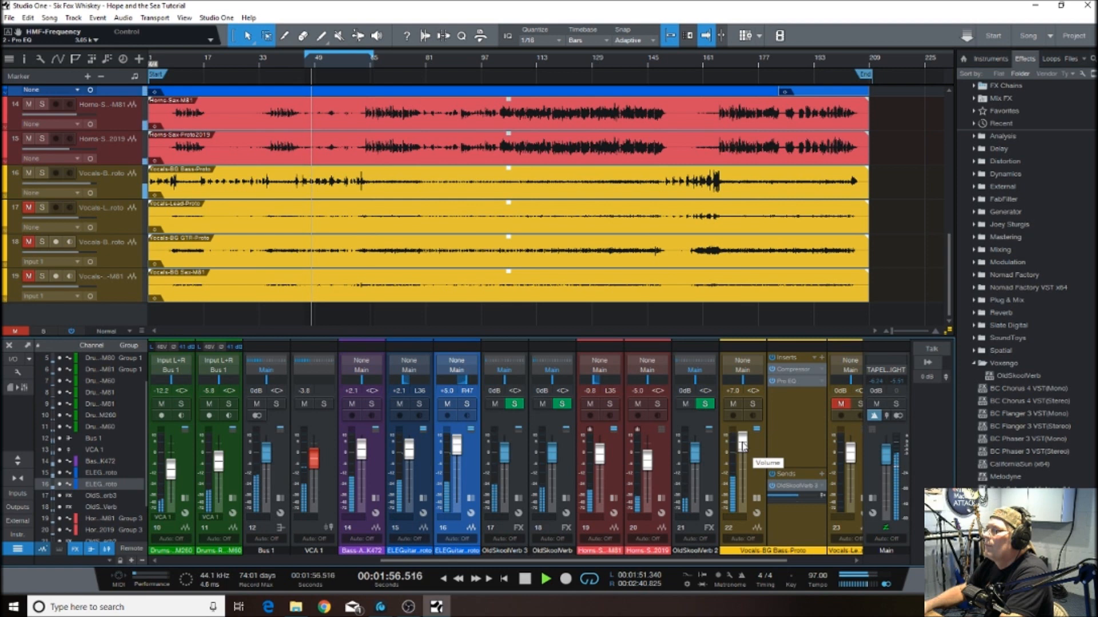
{"action": "scroll", "coordinate": [743, 445], "scroll_direction": "up", "scroll_amount": 1}
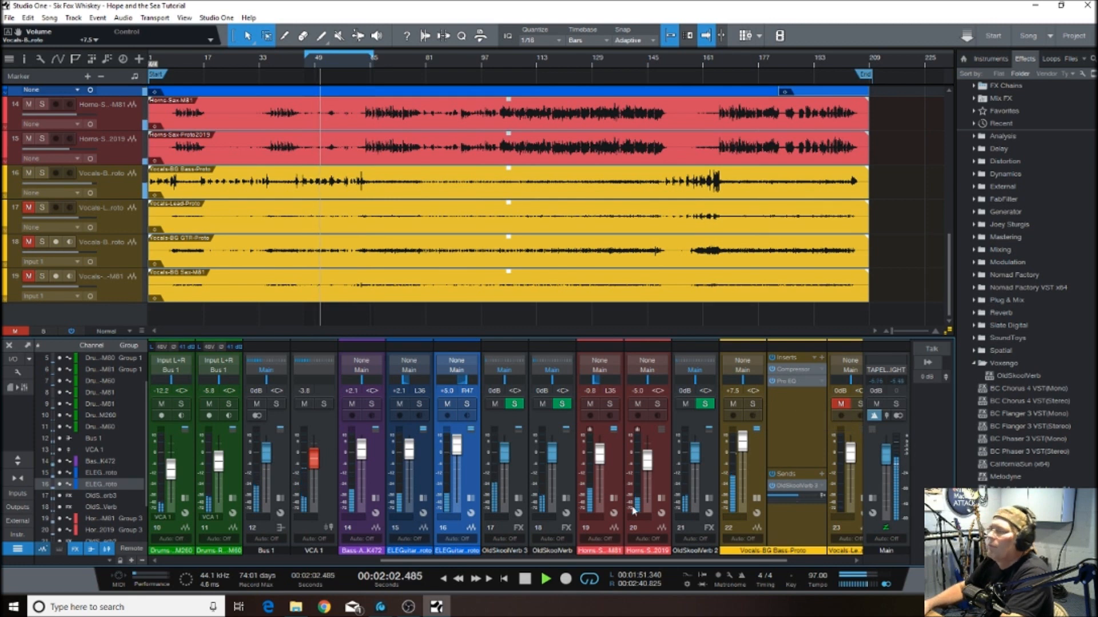
Expand the Vocals-Lead-Proto channel, place the playhead at about 06:16 and unmute and solo that channel
{"action": "scroll", "coordinate": [561, 566], "scroll_direction": "right", "scroll_amount": 2}
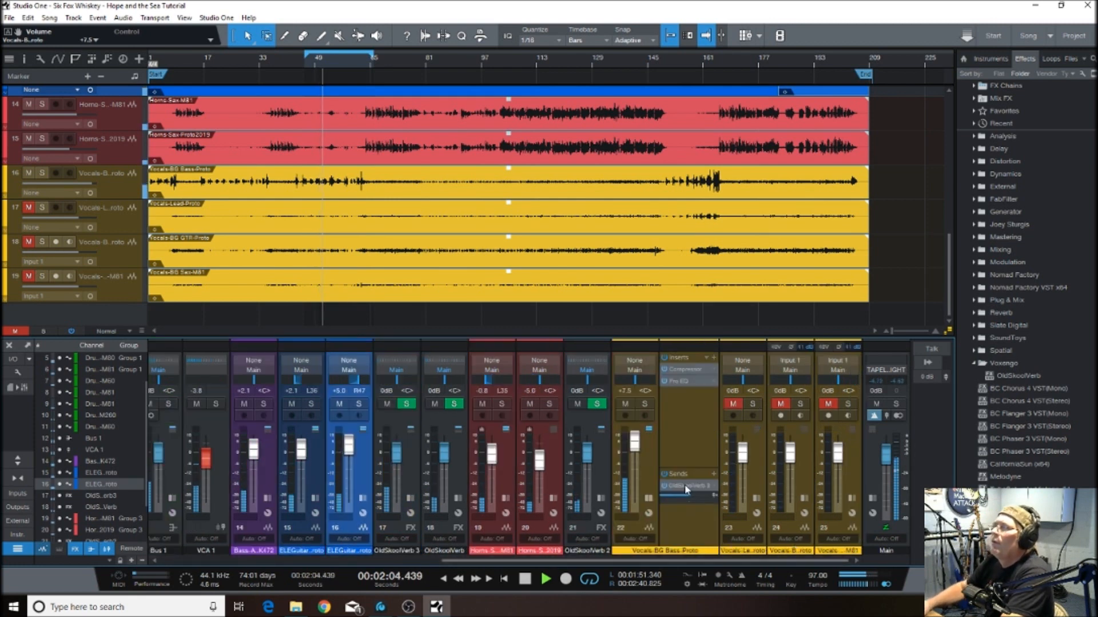
{"action": "left_click", "coordinate": [757, 499]}
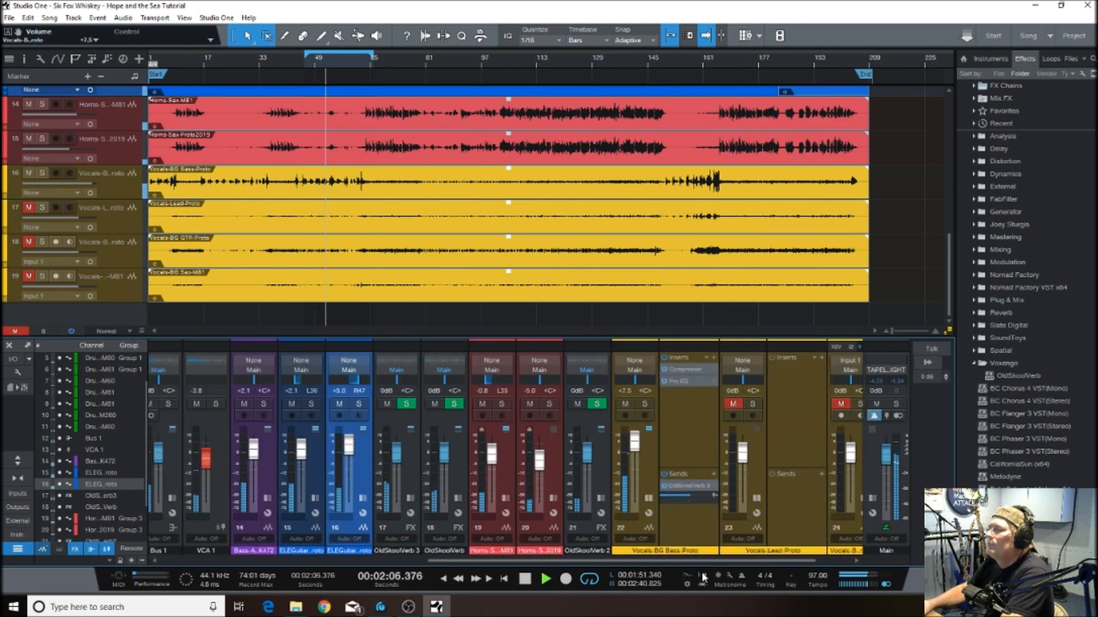
{"action": "left_click", "coordinate": [525, 578]}
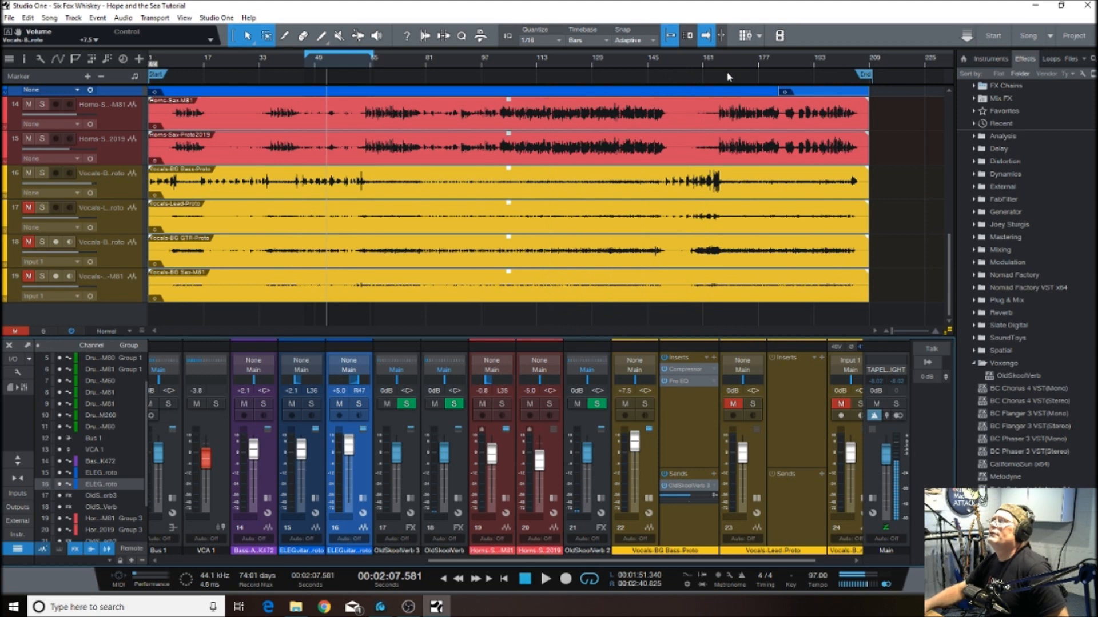
{"action": "left_click", "coordinate": [675, 59]}
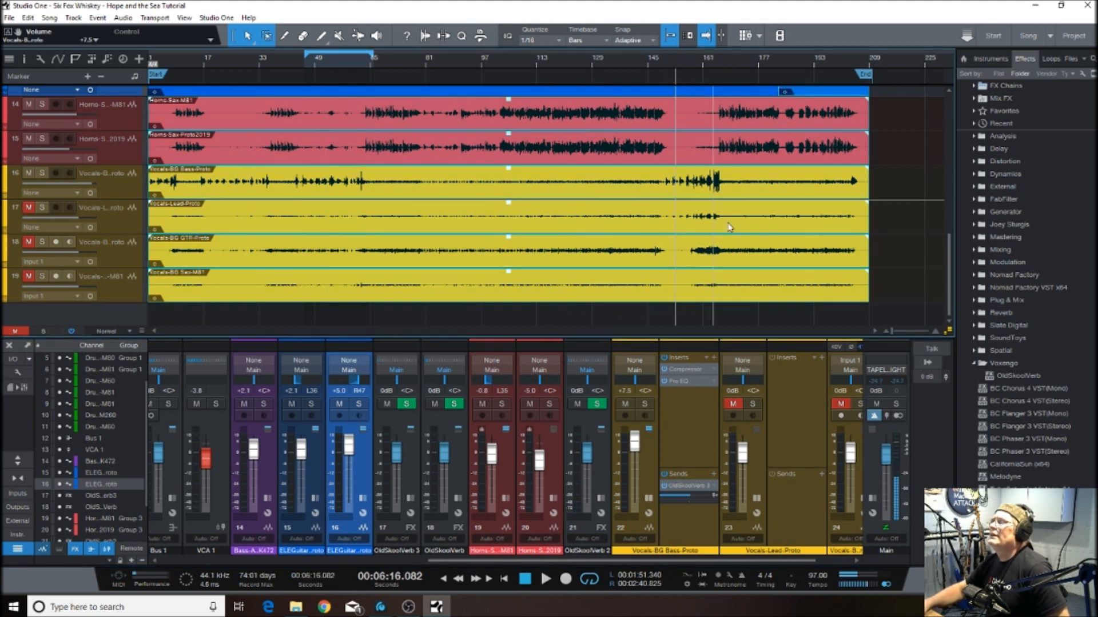
{"action": "left_click", "coordinate": [734, 404]}
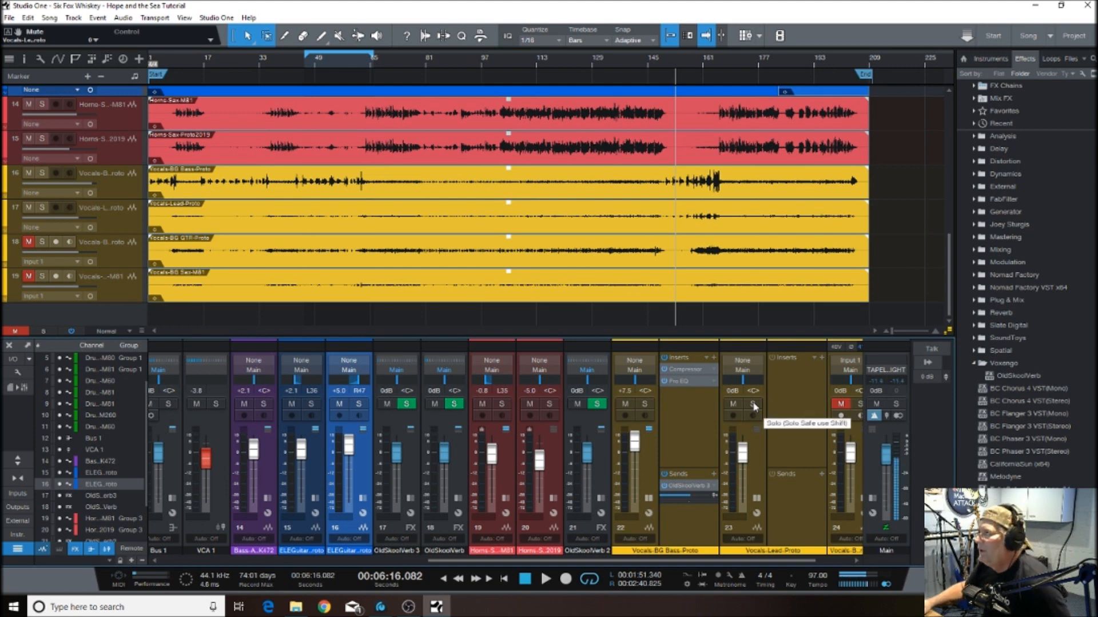
{"action": "left_click", "coordinate": [753, 404]}
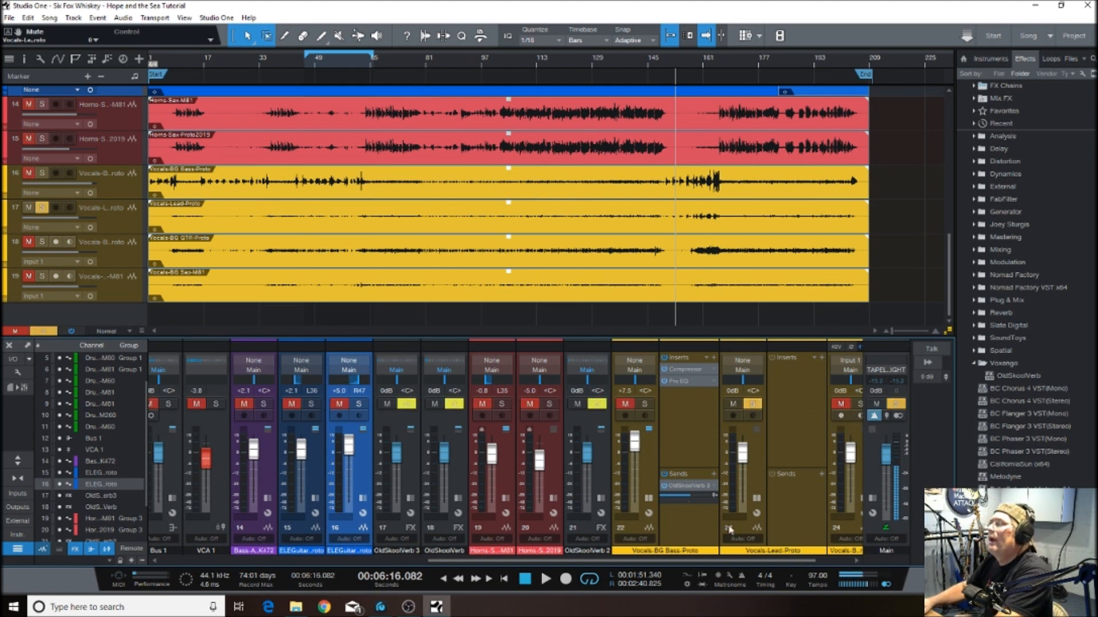
During playback, copy the Compressor from Vocals-BG Bass-Proto to Vocals-Lead-Proto and set its threshold to about -24.4 dB
{"action": "left_click", "coordinate": [548, 581]}
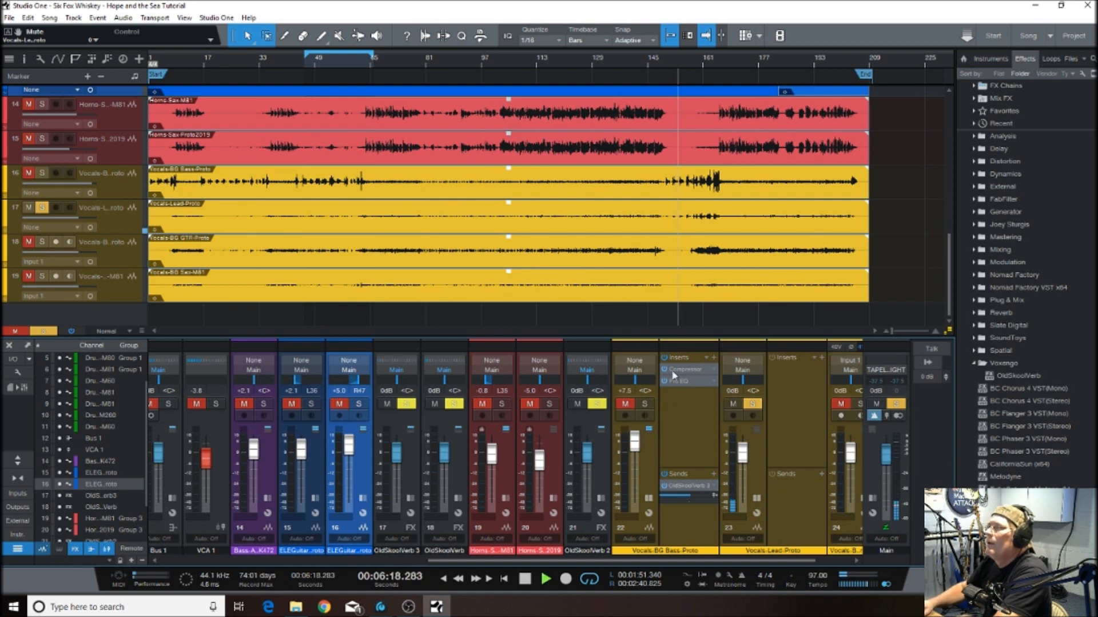
{"action": "left_click_drag", "start_coordinate": [679, 372], "coordinate": [794, 382]}
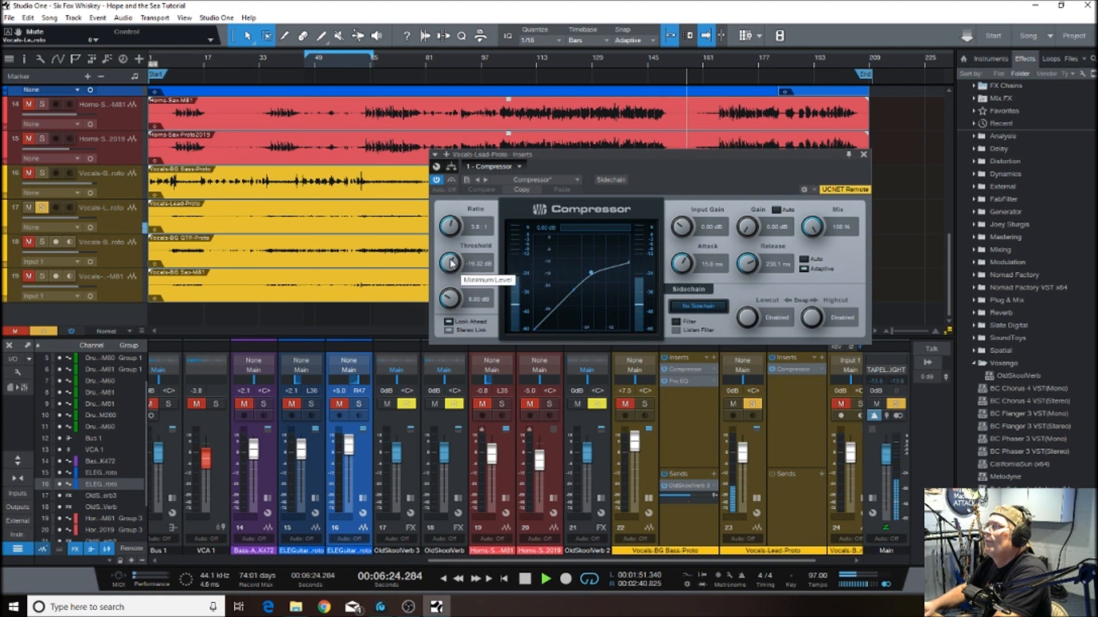
{"action": "left_click_drag", "start_coordinate": [452, 263], "coordinate": [448, 269]}
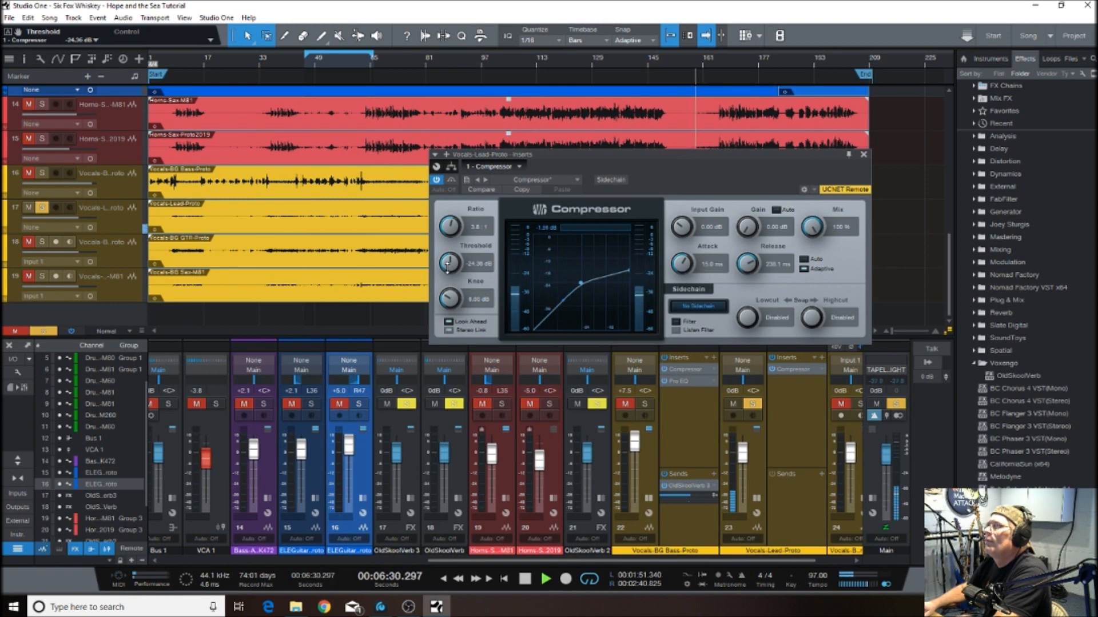
Copy the Pro EQ from Vocals-BG Bass-Proto to Vocals-Lead-Proto and raise its HMF gain to about 4.2 dB
{"action": "left_click_drag", "start_coordinate": [674, 382], "coordinate": [778, 406]}
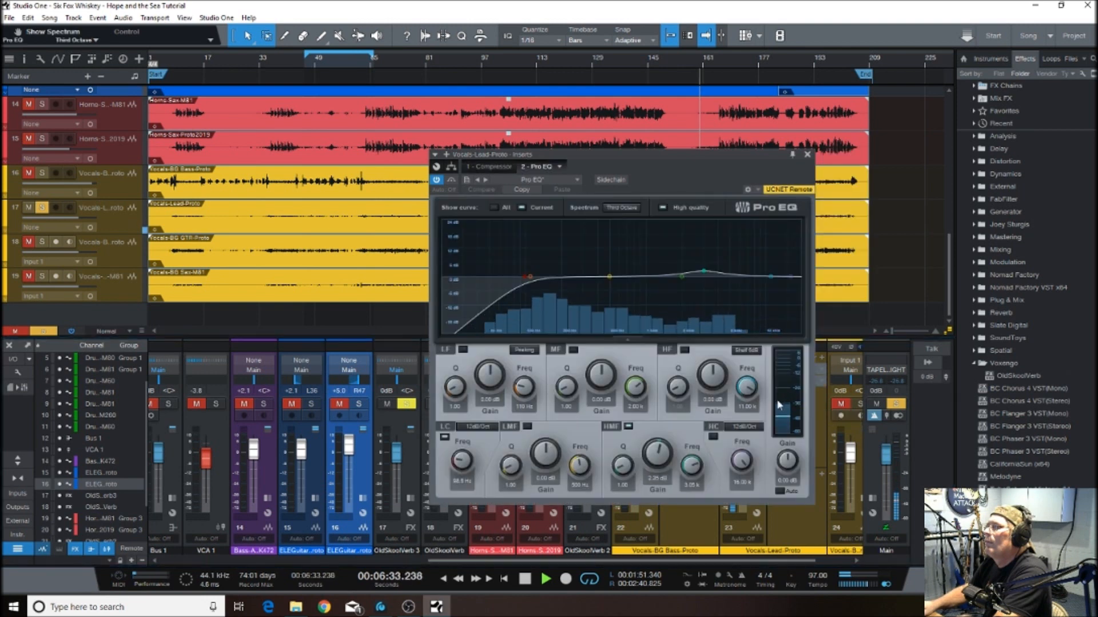
{"action": "double_click", "coordinate": [703, 272]}
{"action": "mouse_move", "coordinate": [702, 273]}
{"action": "left_mouse_down"}
{"action": "mouse_move", "coordinate": [683, 273]}
{"action": "mouse_move", "coordinate": [706, 272]}
{"action": "left_mouse_up"}
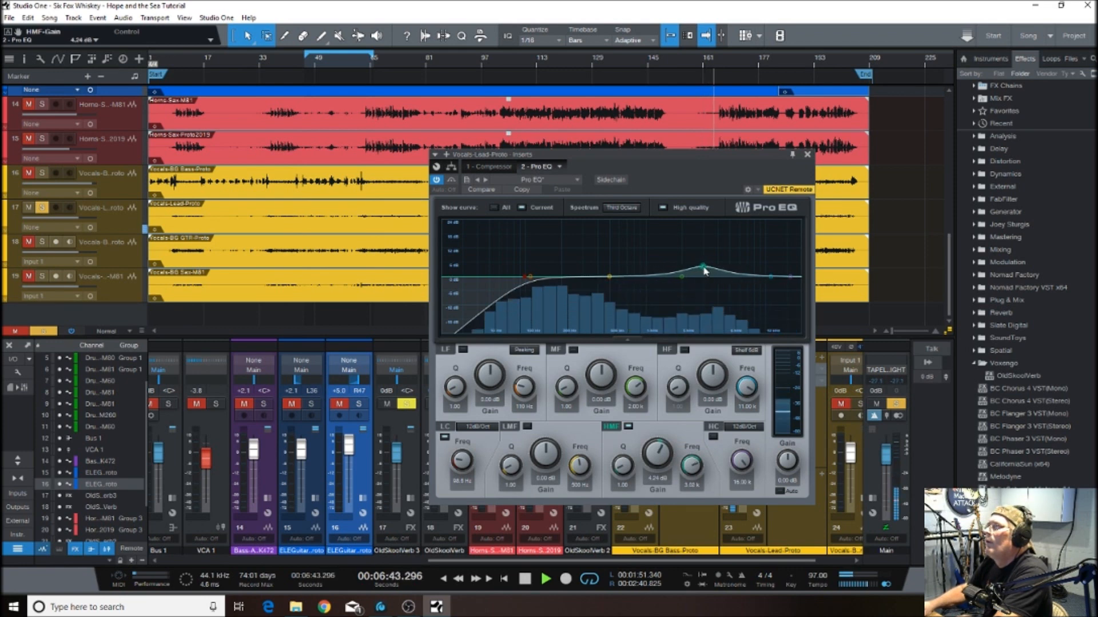
{"action": "left_click", "coordinate": [807, 155]}
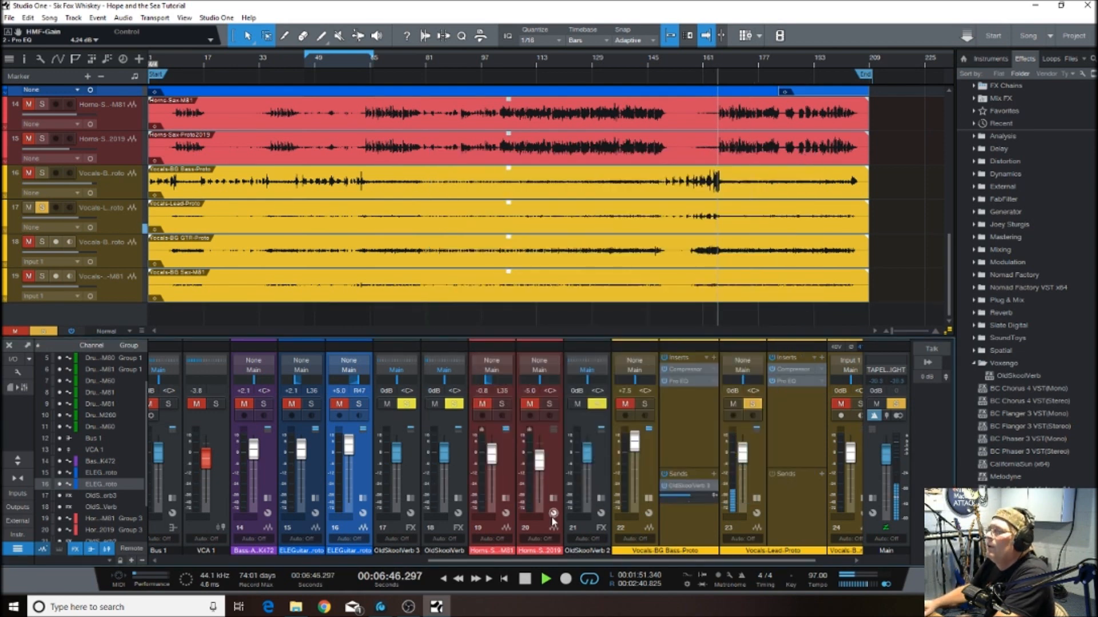
{"action": "left_click", "coordinate": [525, 579]}
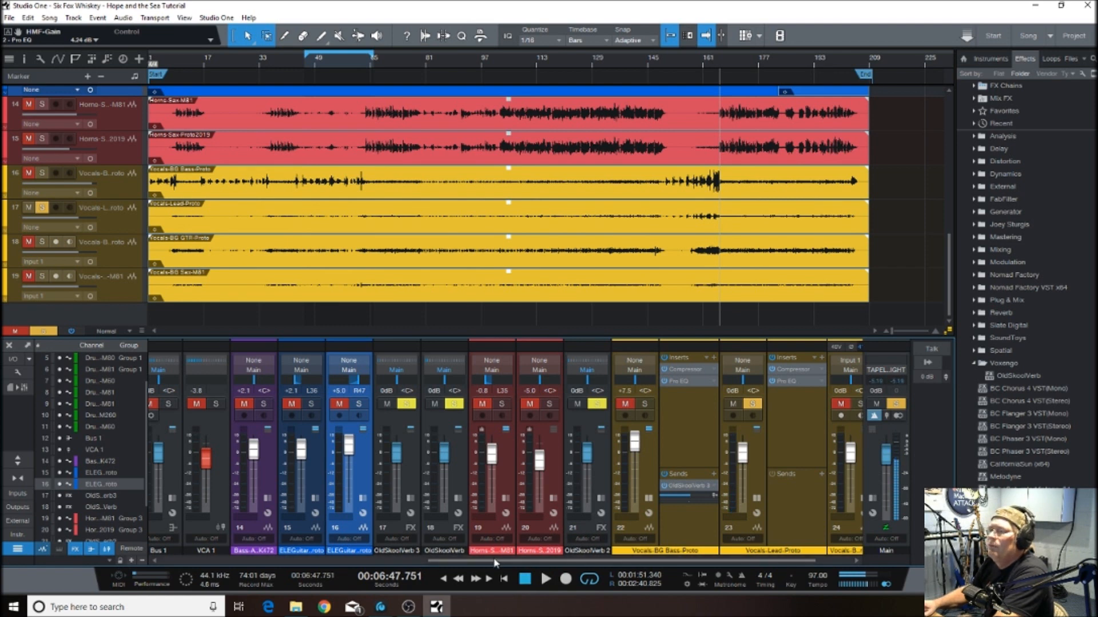
Send Vocals-Lead-Proto to OldSkoolVerb 3 at about -22.9 dB and solo Vocals-BG Bass-Proto alongside it
{"action": "left_click_drag", "start_coordinate": [497, 562], "coordinate": [629, 556]}
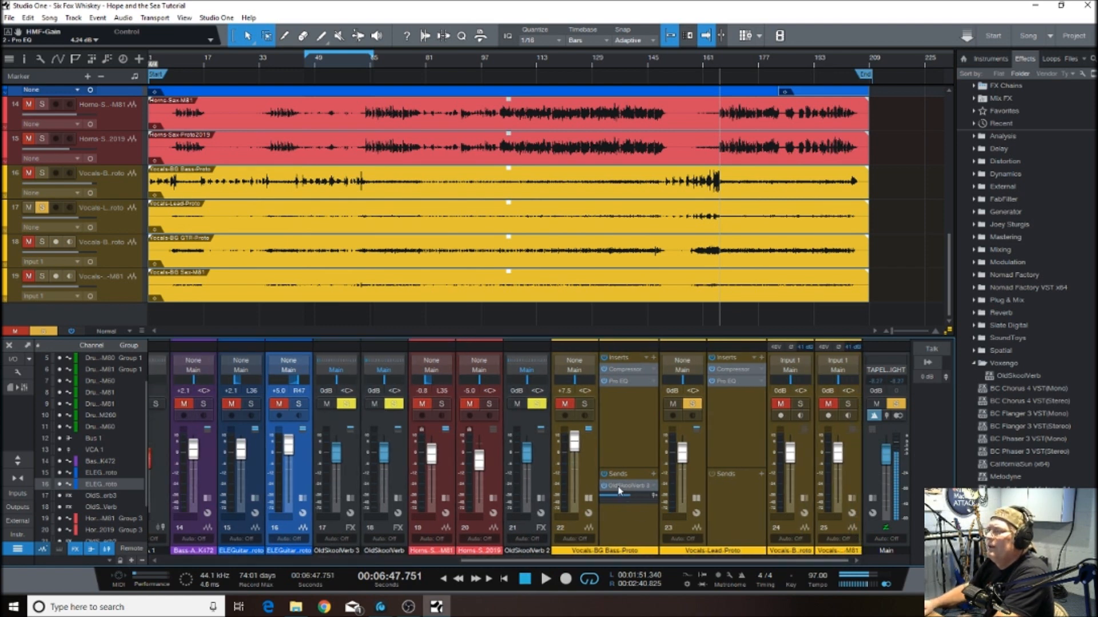
{"action": "left_click_drag", "start_coordinate": [711, 489], "coordinate": [726, 499]}
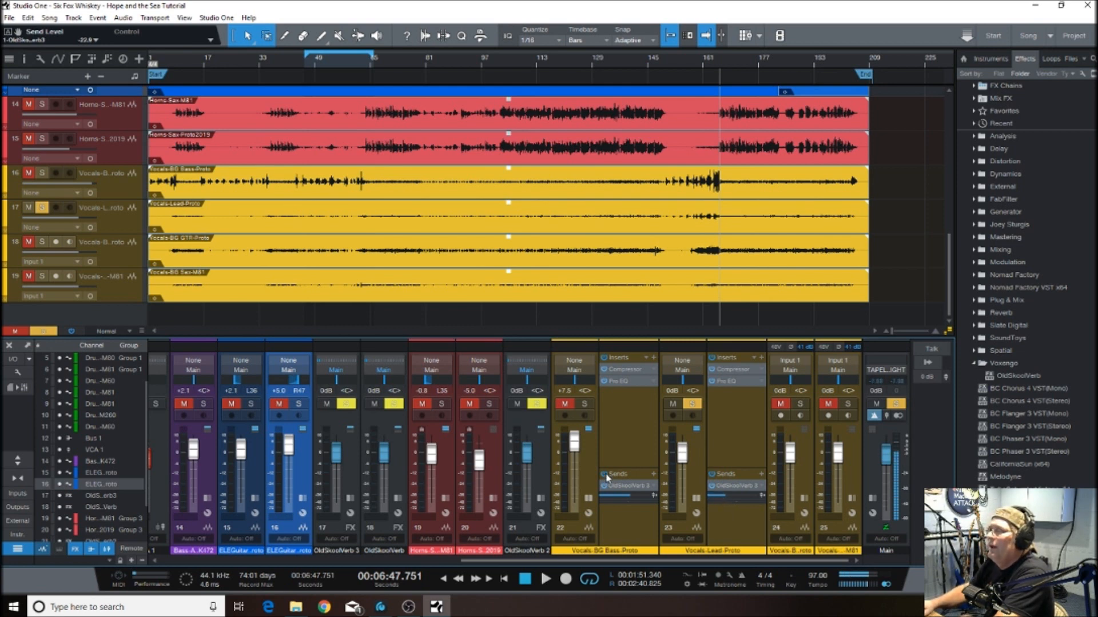
{"action": "left_click", "coordinate": [584, 403]}
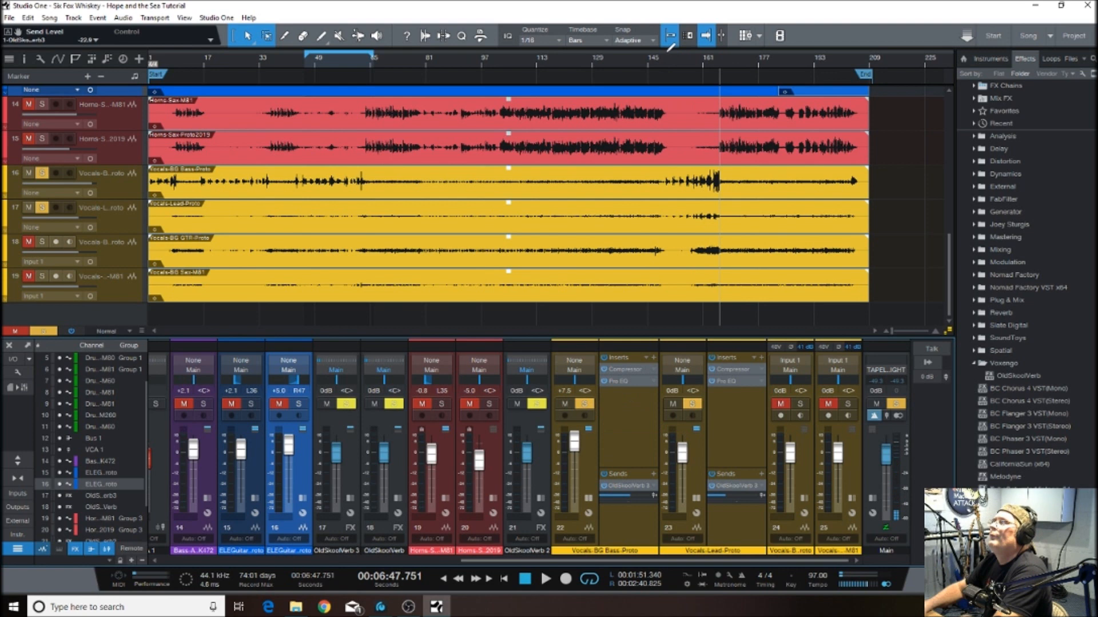
Set the loop range from about 06:11 to 06:48, start playback and raise the Vocals-Lead-Proto fader to about +7.4 dB
{"action": "left_click_drag", "start_coordinate": [673, 49], "coordinate": [720, 57]}
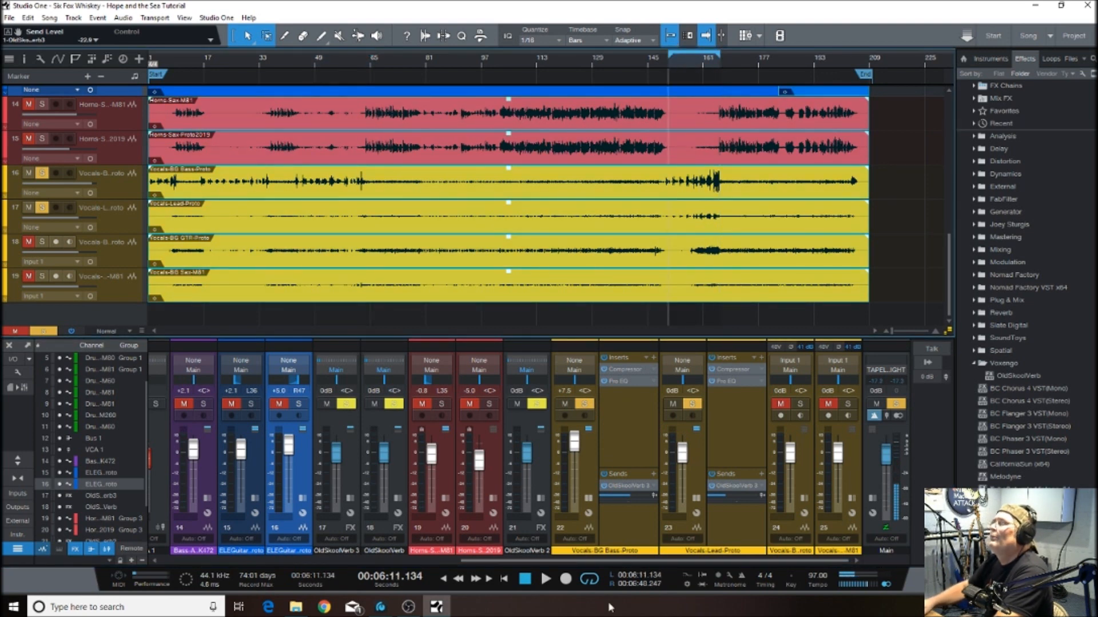
{"action": "left_click", "coordinate": [546, 579]}
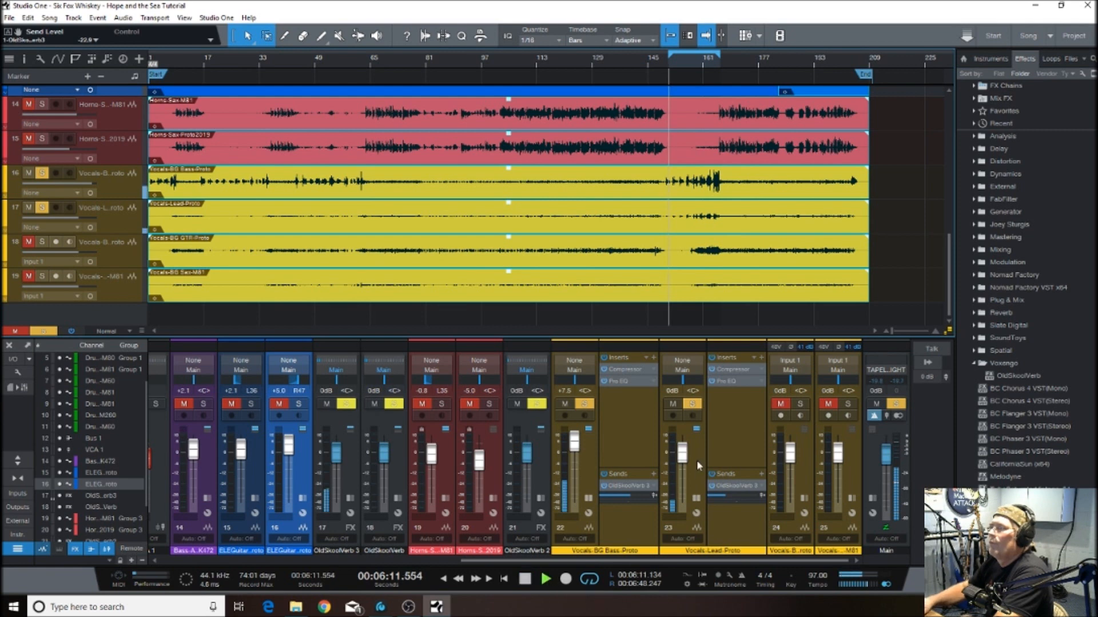
{"action": "left_click_drag", "start_coordinate": [679, 454], "coordinate": [686, 449]}
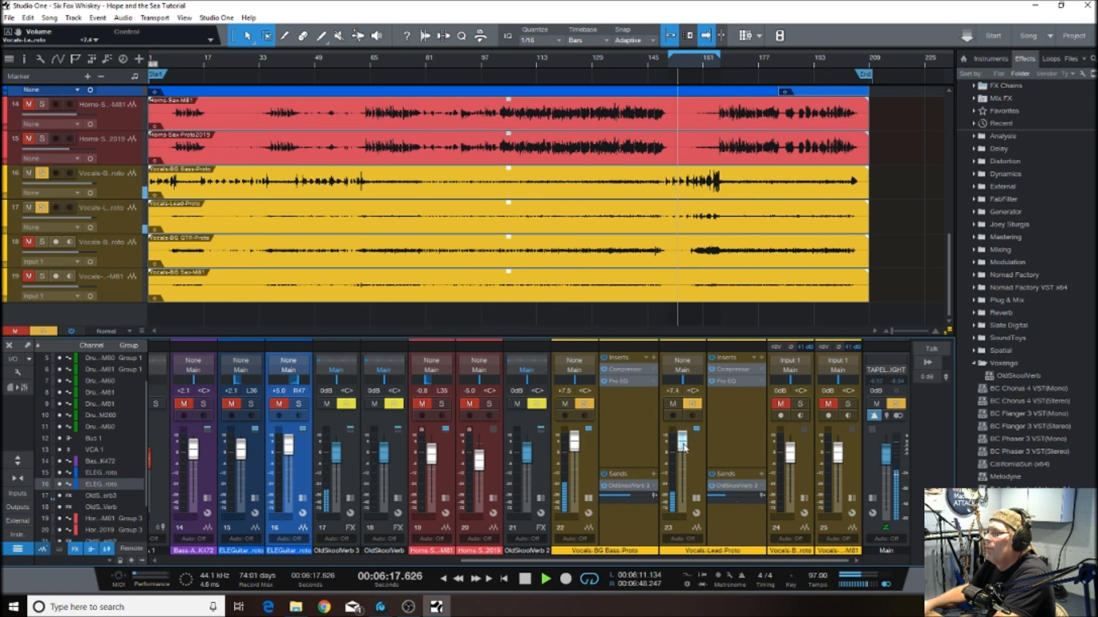
Raise the Pro EQ output gain on Vocals-Lead-Proto to about 10 dB and lower its channel fader to about +2.5 dB
{"action": "left_click", "coordinate": [739, 369]}
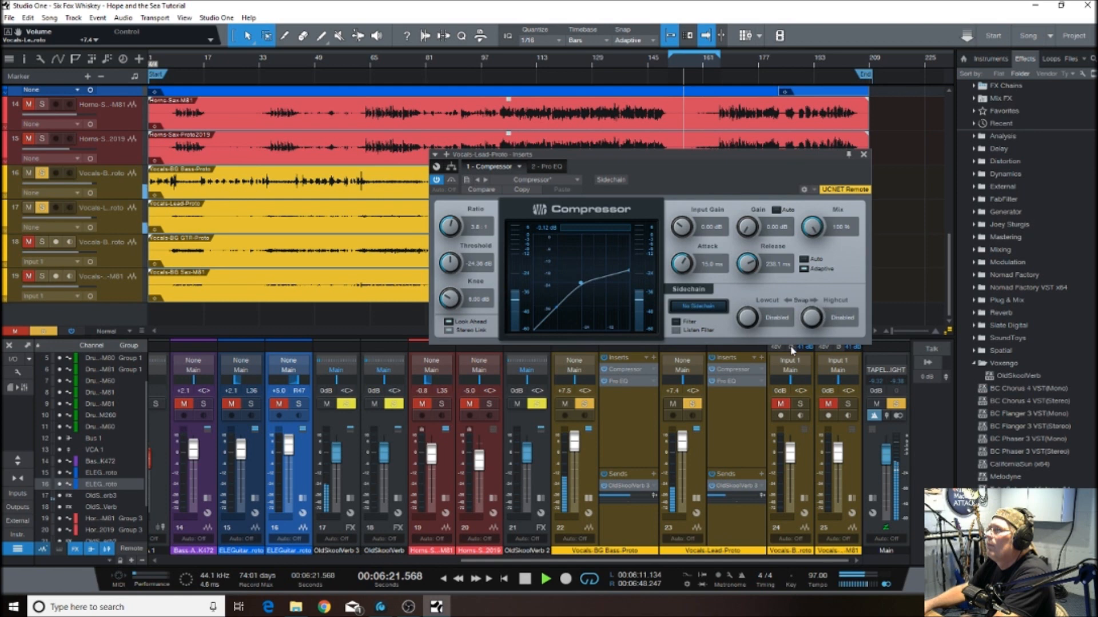
{"action": "left_click", "coordinate": [729, 382]}
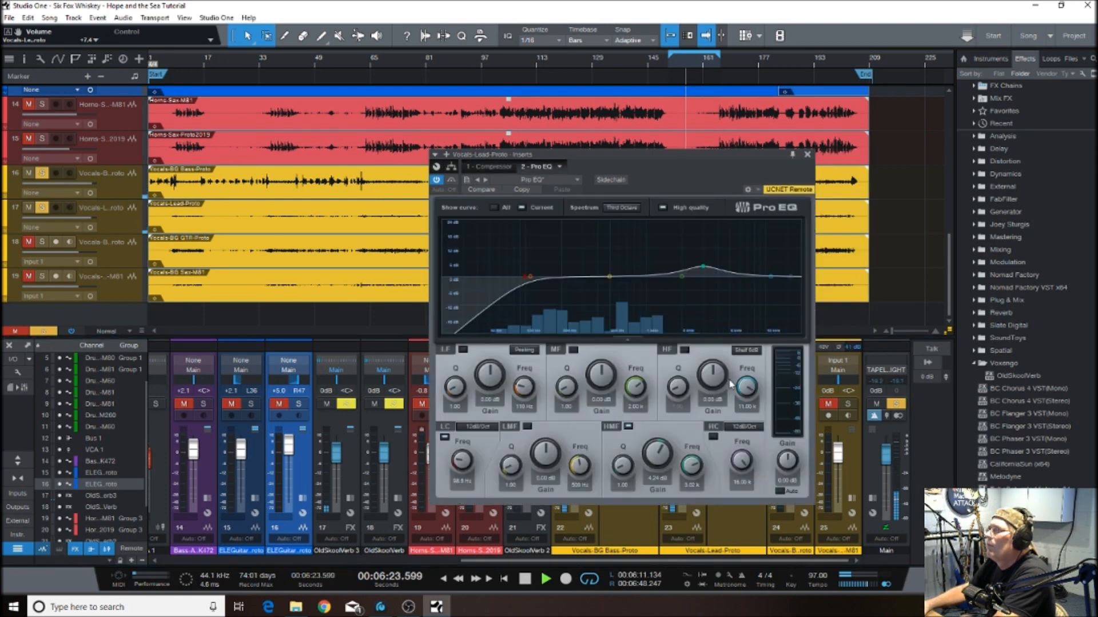
{"action": "left_click_drag", "start_coordinate": [785, 470], "coordinate": [782, 424]}
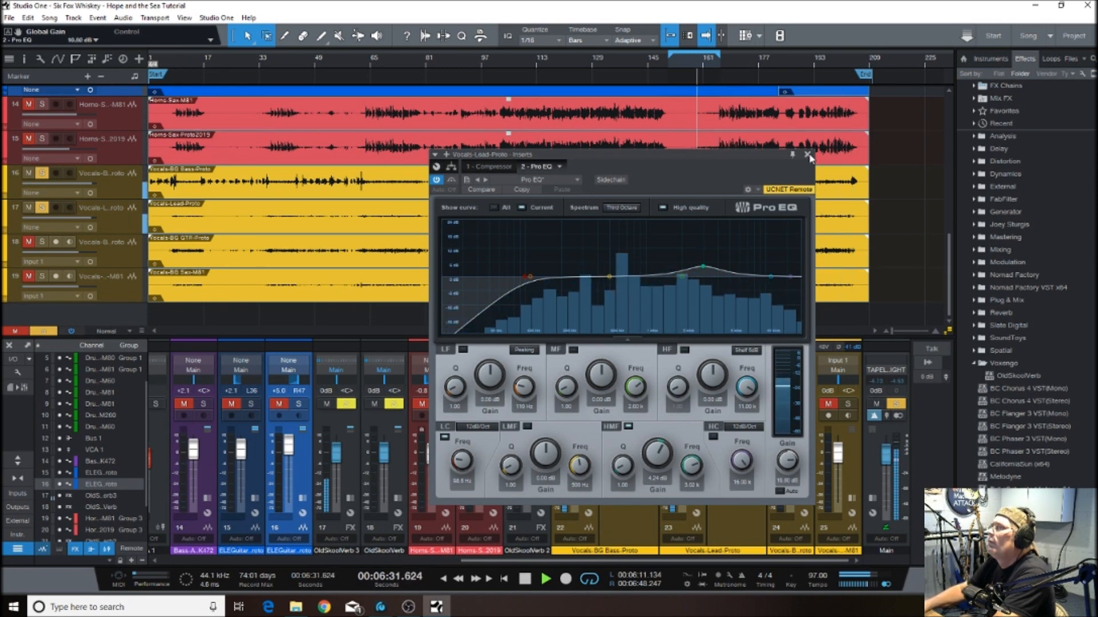
{"action": "left_click", "coordinate": [806, 155]}
{"action": "left_click_drag", "start_coordinate": [685, 452], "coordinate": [683, 448]}
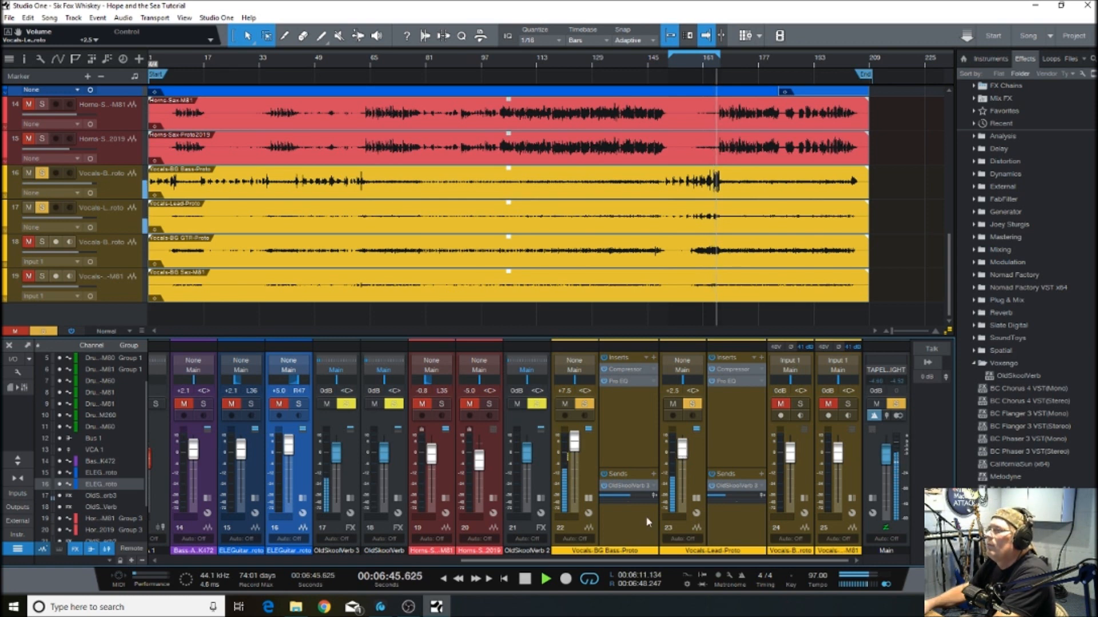
Unsolo both Vocals-BG Bass-Proto and Vocals-Lead-Proto during looped playback and collapse the Vocals-BG Bass-Proto channel
{"action": "left_click", "coordinate": [524, 580]}
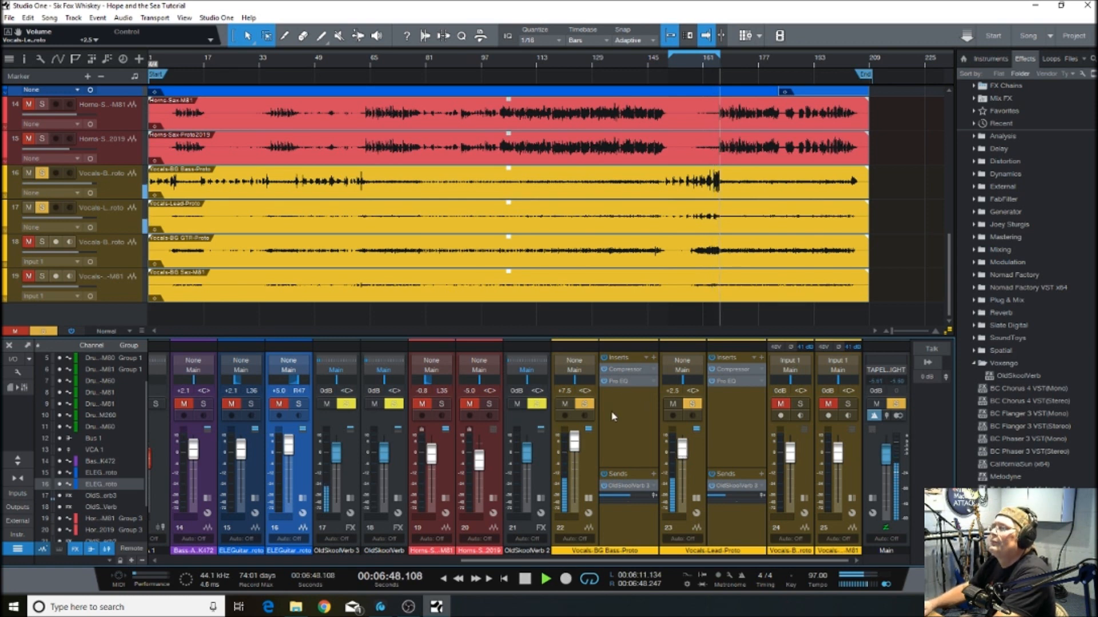
{"action": "left_click", "coordinate": [692, 404]}
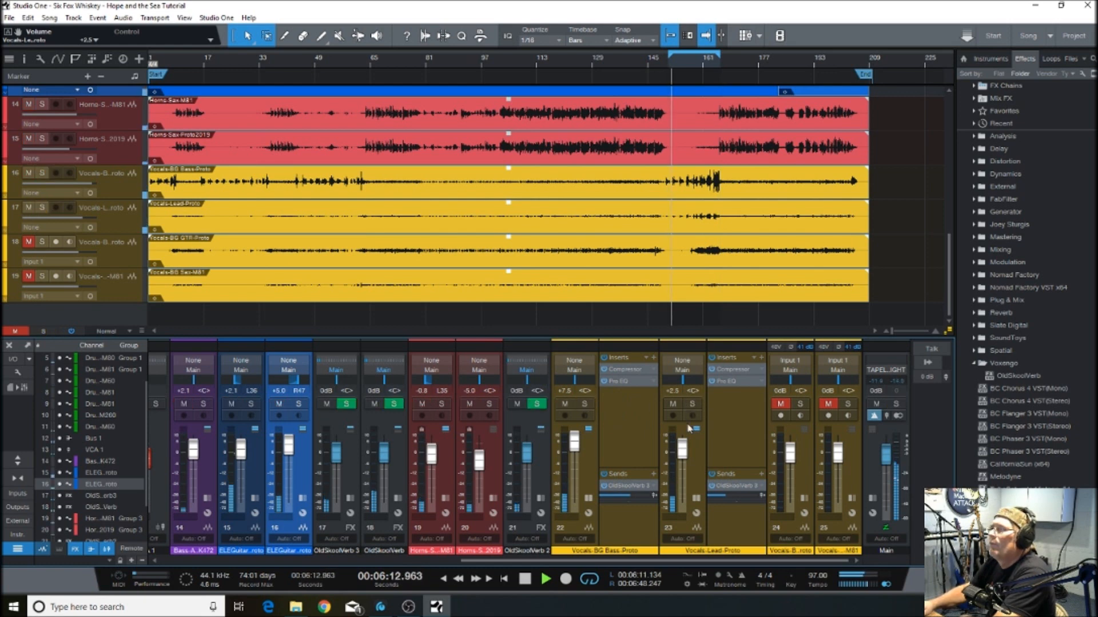
{"action": "left_click", "coordinate": [588, 499]}
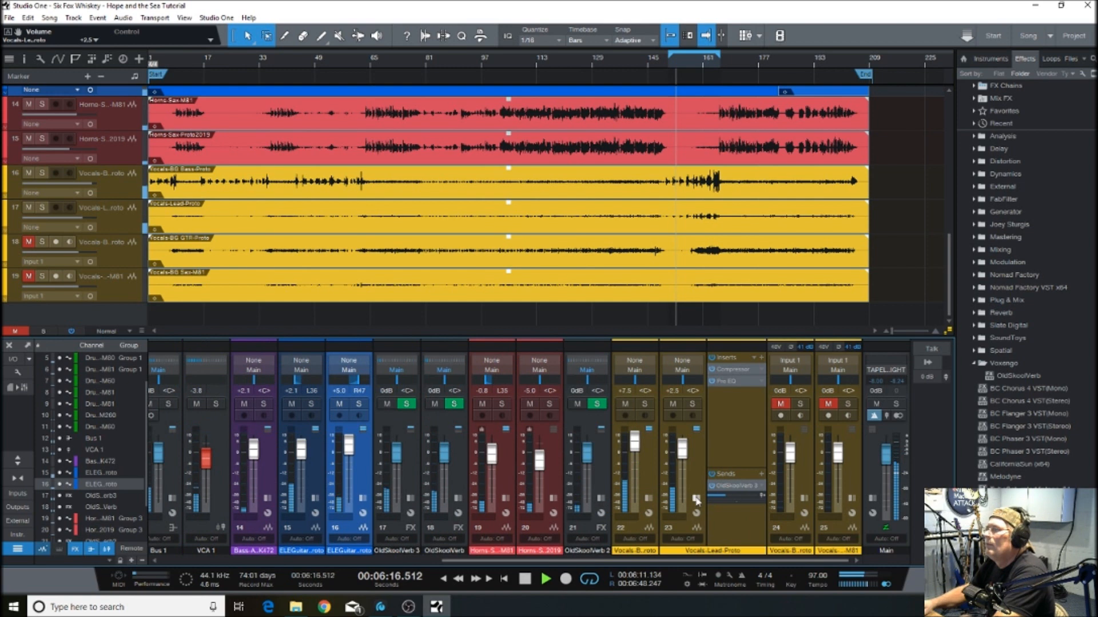
Solo Vocals-Lead-Proto temporarily to raise its OldSkoolVerb 3 send to about -15.8 dB, and return to the full mix
{"action": "left_click", "coordinate": [692, 404]}
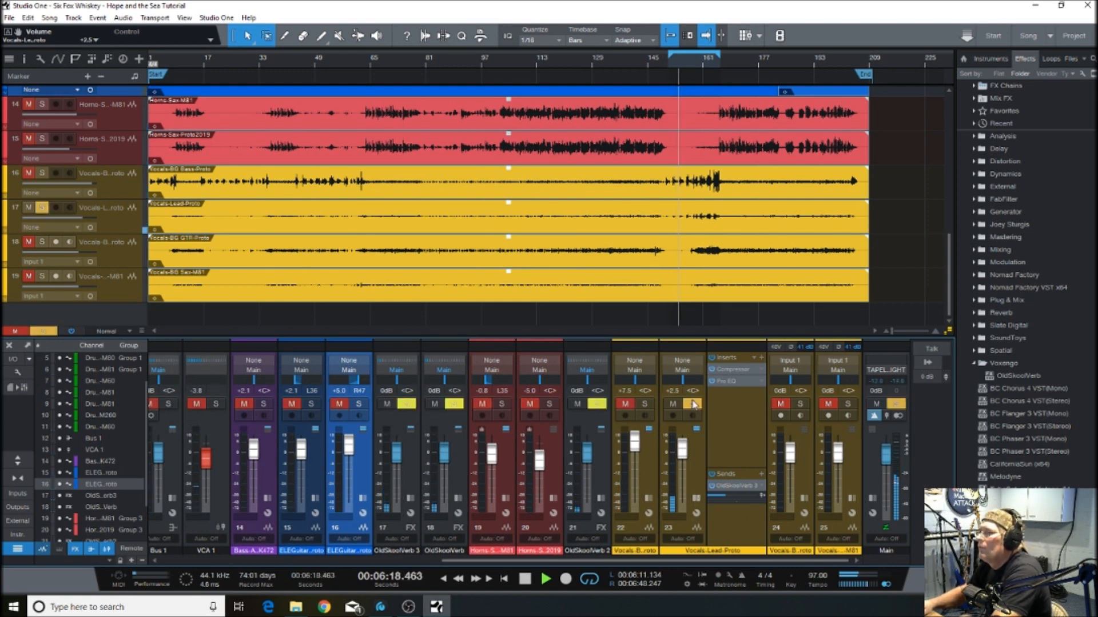
{"action": "left_click_drag", "start_coordinate": [724, 496], "coordinate": [729, 484]}
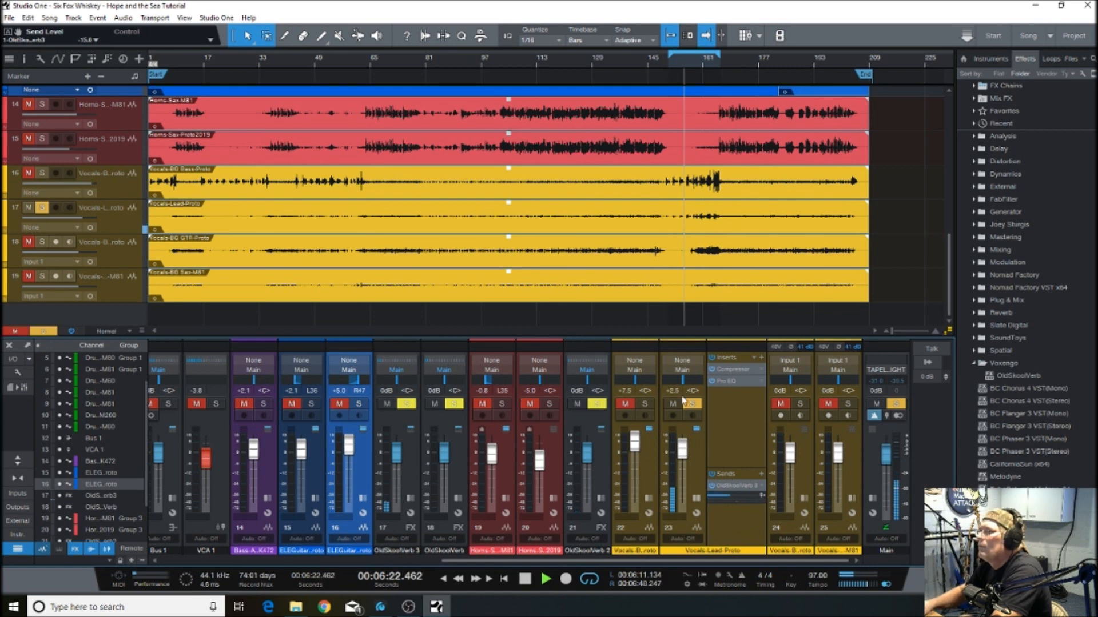
{"action": "left_click", "coordinate": [693, 404]}
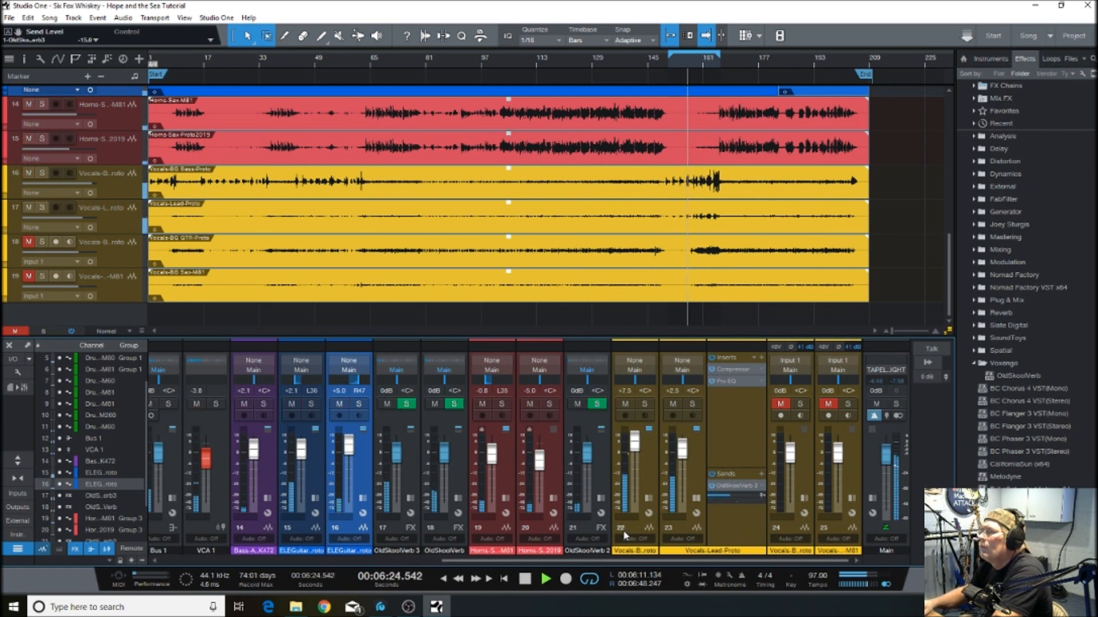
Balance the vocals in the full mix, setting Vocals-Lead-Proto to about +1.2 dB and Vocals-BG Bass-Proto to about +7.1 dB
{"action": "left_click_drag", "start_coordinate": [681, 450], "coordinate": [680, 456]}
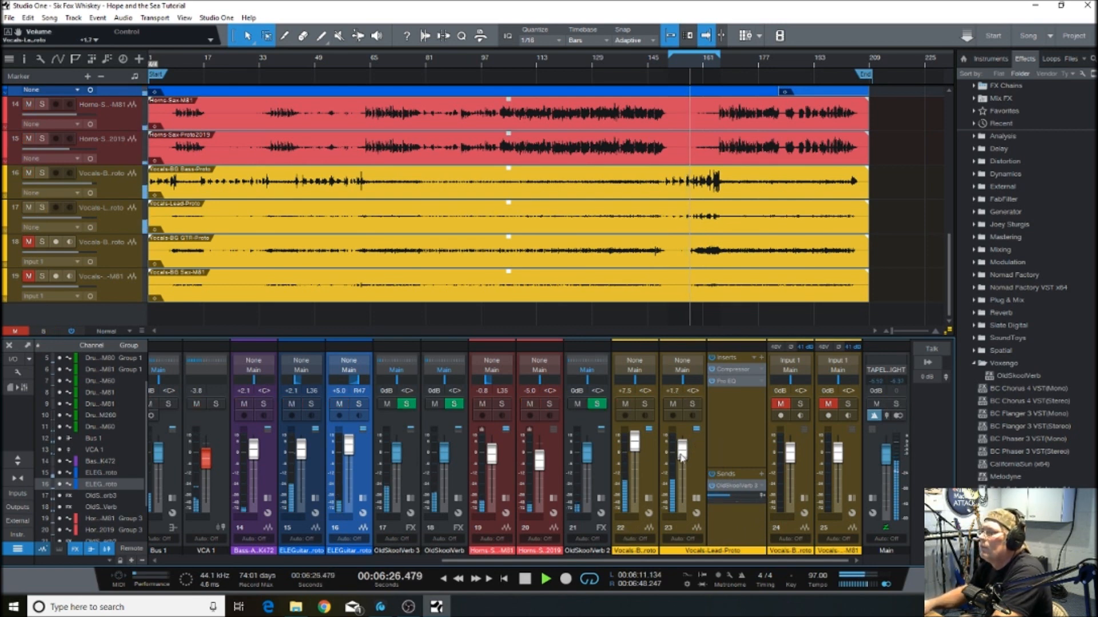
{"action": "left_click_drag", "start_coordinate": [682, 449], "coordinate": [683, 456]}
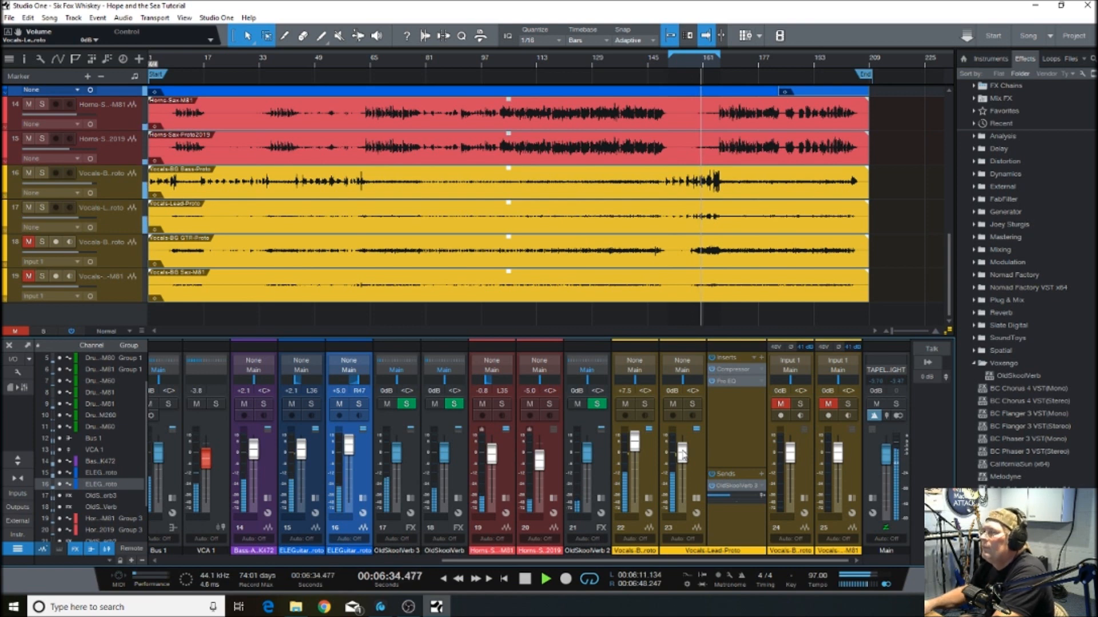
{"action": "left_click_drag", "start_coordinate": [683, 456], "coordinate": [684, 453]}
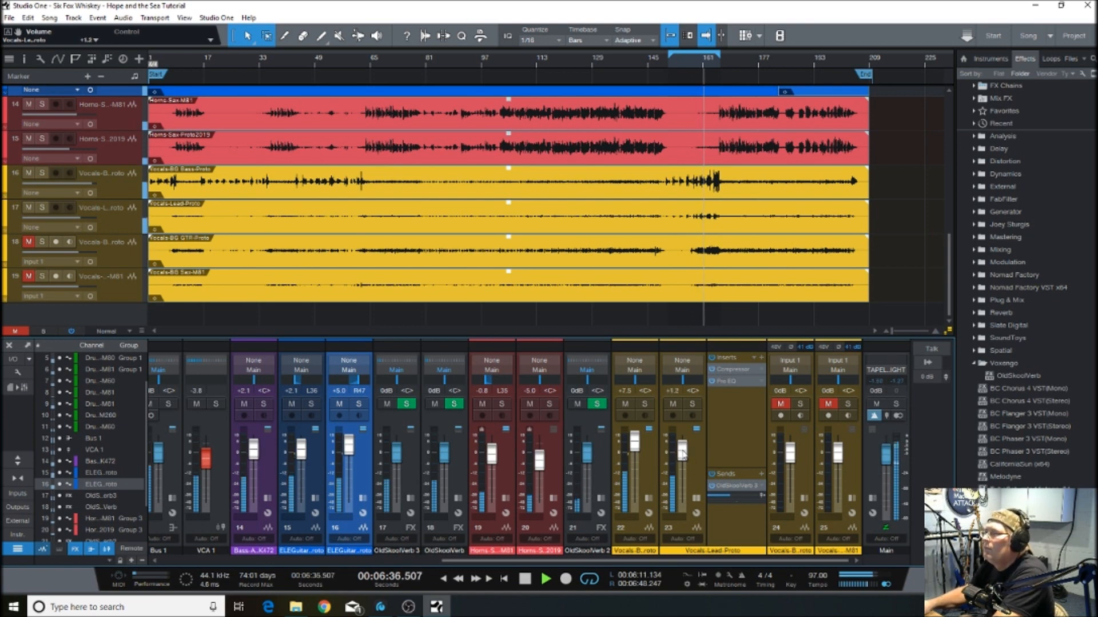
{"action": "left_click_drag", "start_coordinate": [634, 443], "coordinate": [634, 445]}
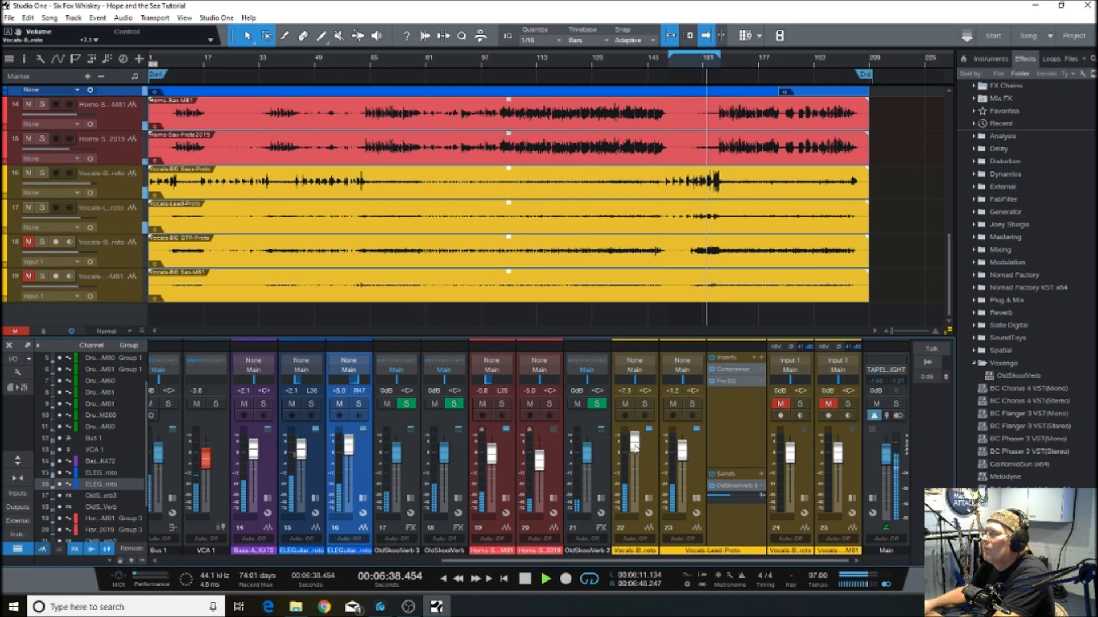
Group the Vocals-BG Bass-Proto and Vocals-Lead-Proto channels and collapse the Vocals-Lead-Proto channel
{"action": "left_click", "coordinate": [640, 536]}
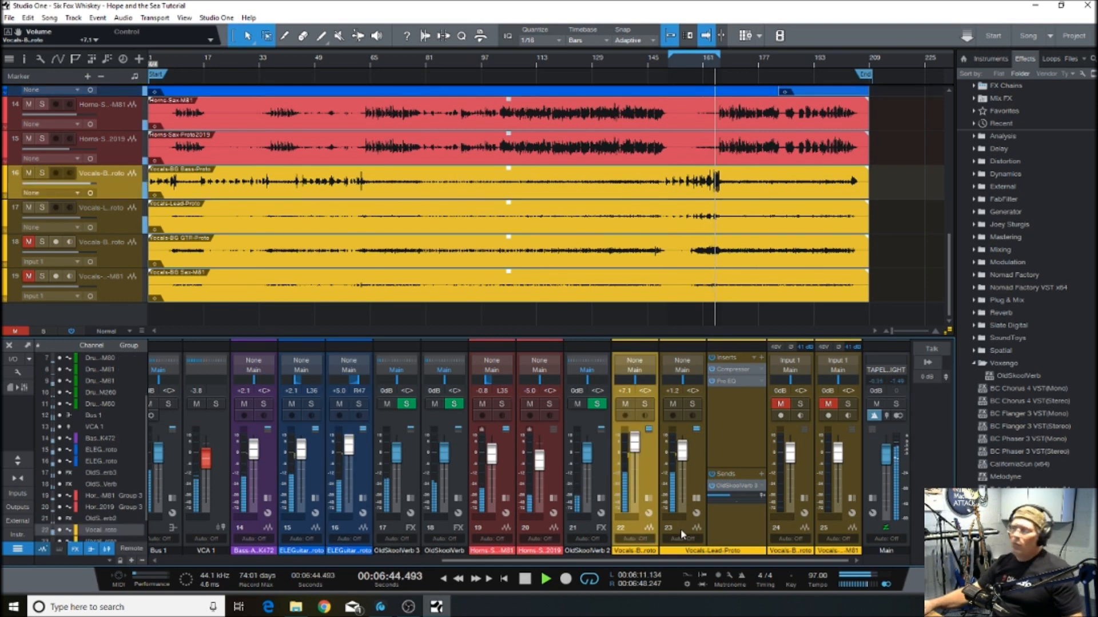
{"action": "left_click", "coordinate": [685, 524], "text": "shift"}
{"action": "right_click", "coordinate": [685, 524]}
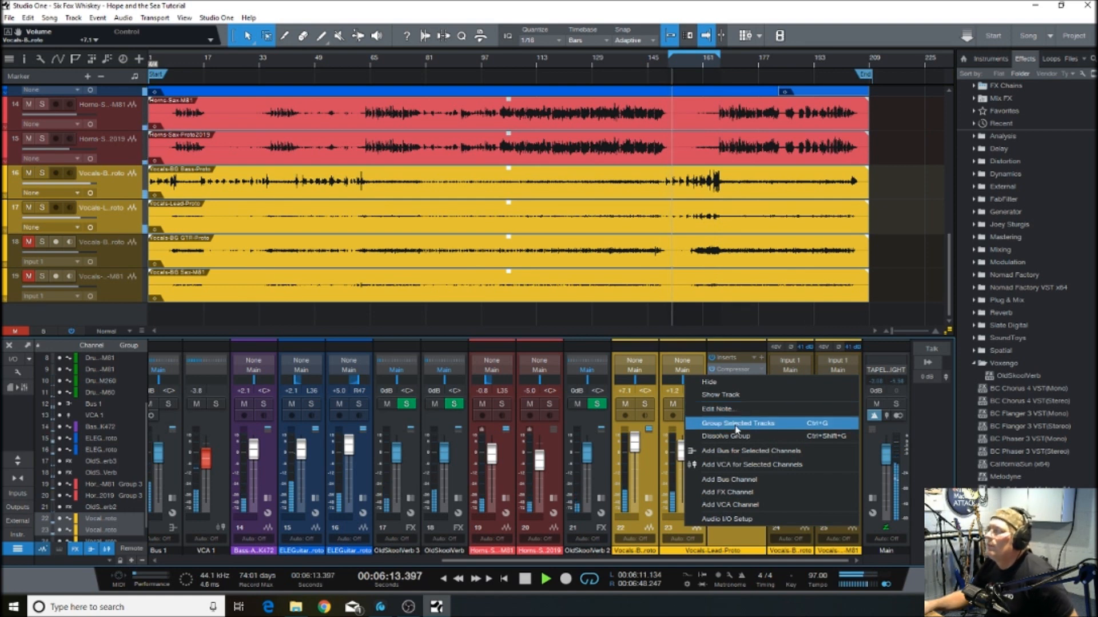
{"action": "left_click", "coordinate": [743, 424]}
{"action": "left_click", "coordinate": [697, 496]}
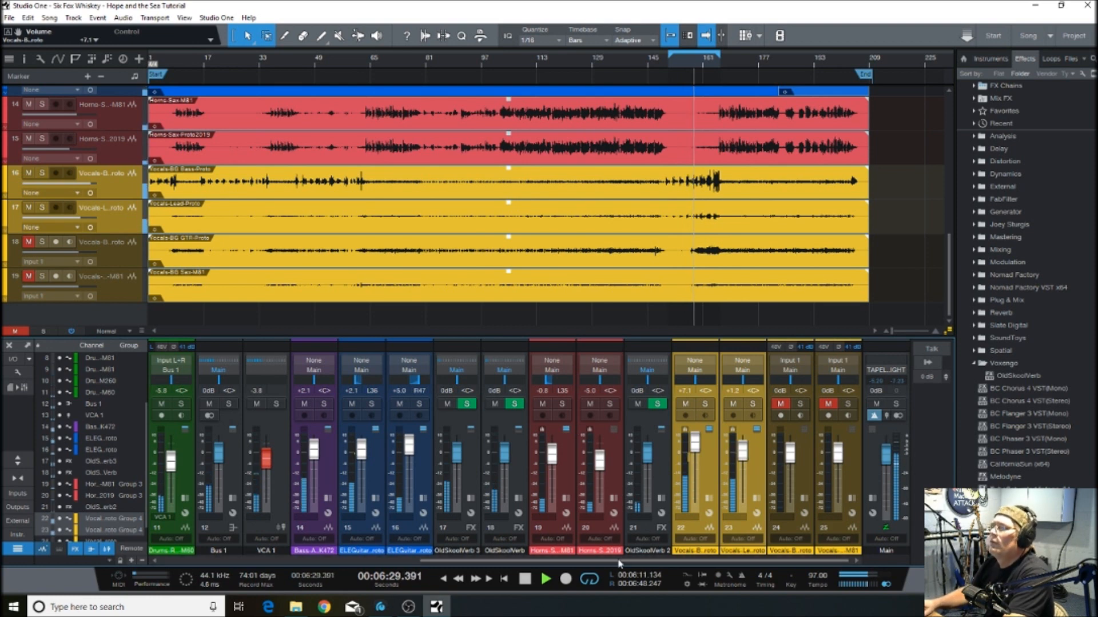
Turn off looping, lower the grouped vocal faders until Vocals-BG Bass-Proto is at about +6.2 dB, and stop playback
{"action": "left_click", "coordinate": [589, 580]}
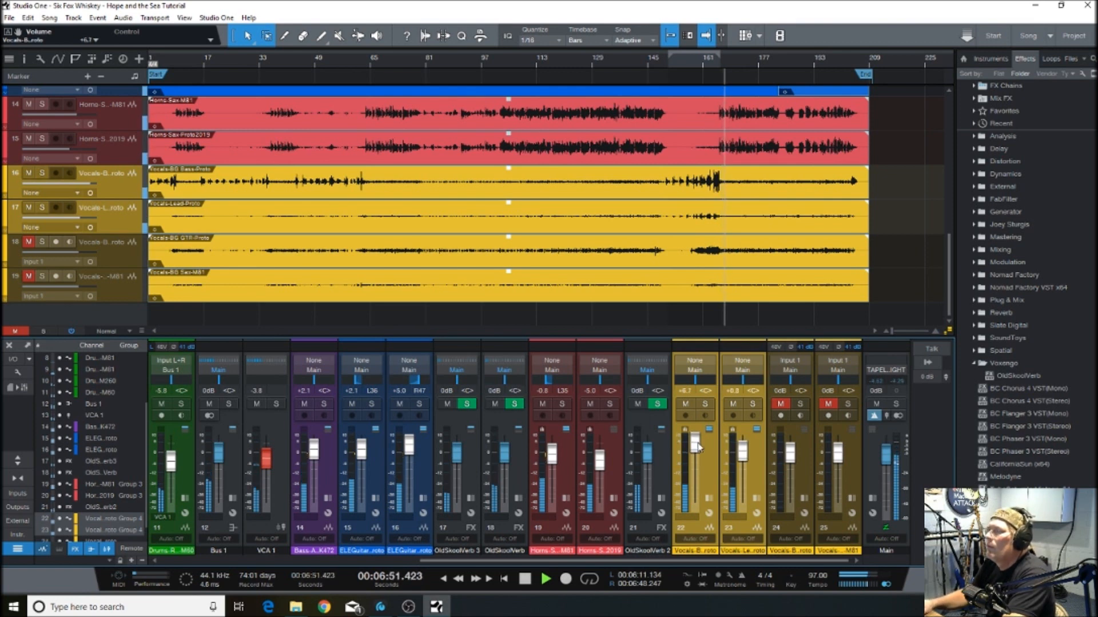
{"action": "left_click_drag", "start_coordinate": [697, 444], "coordinate": [696, 445]}
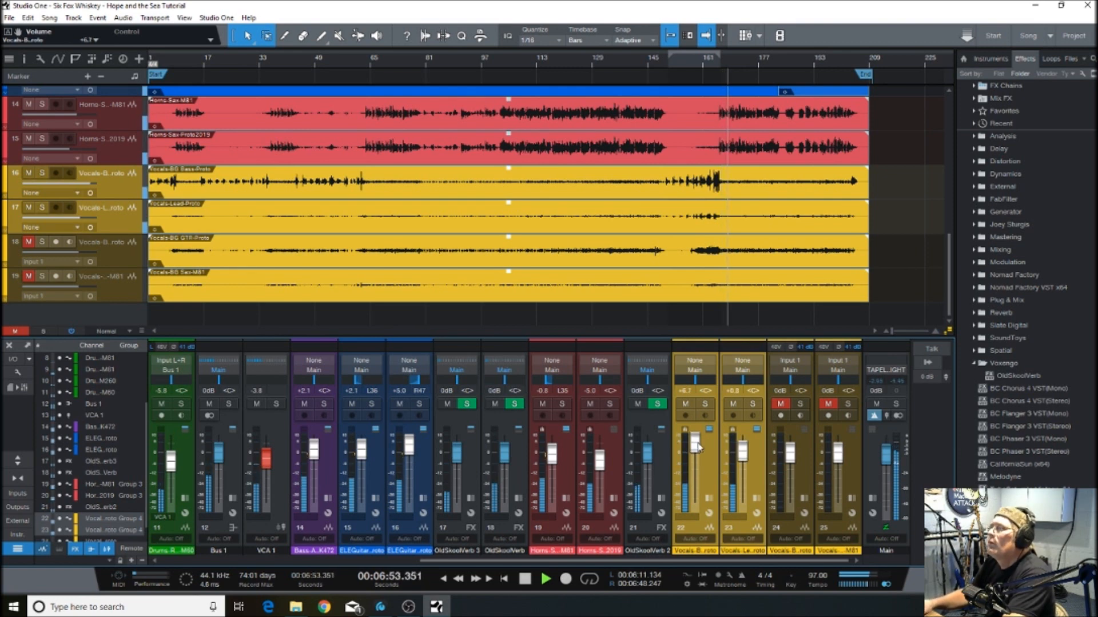
{"action": "left_click_drag", "start_coordinate": [696, 445], "coordinate": [696, 445]}
{"action": "key", "text": "space"}
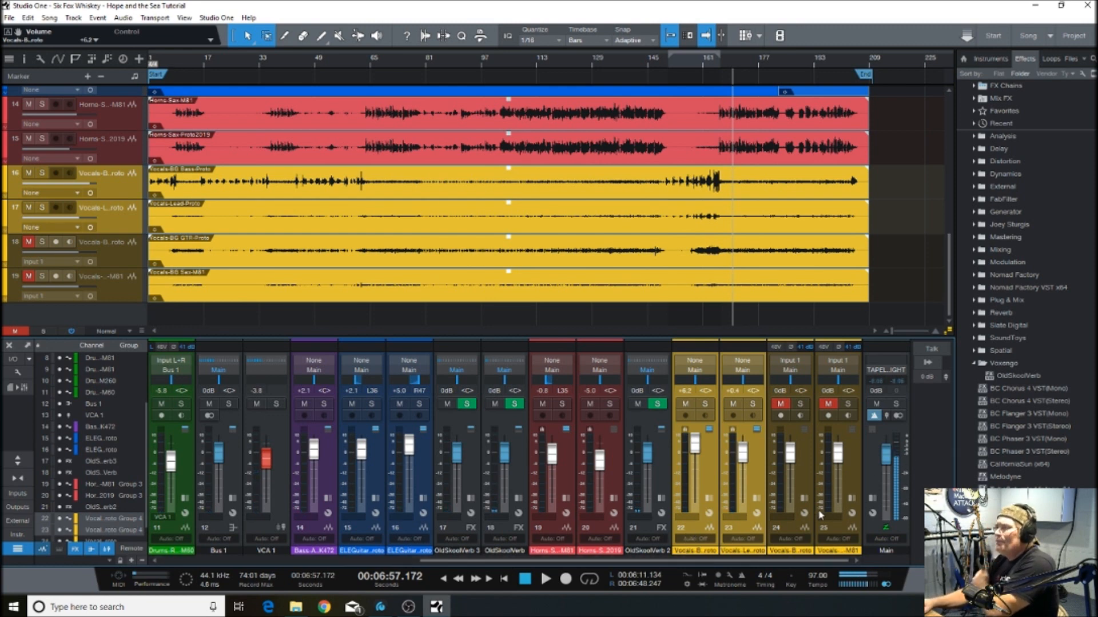
Expand the Vocals-BG GTR-Proto and Vocals-BG Sax-M81 channels and unmute both
{"action": "double_click", "coordinate": [805, 502]}
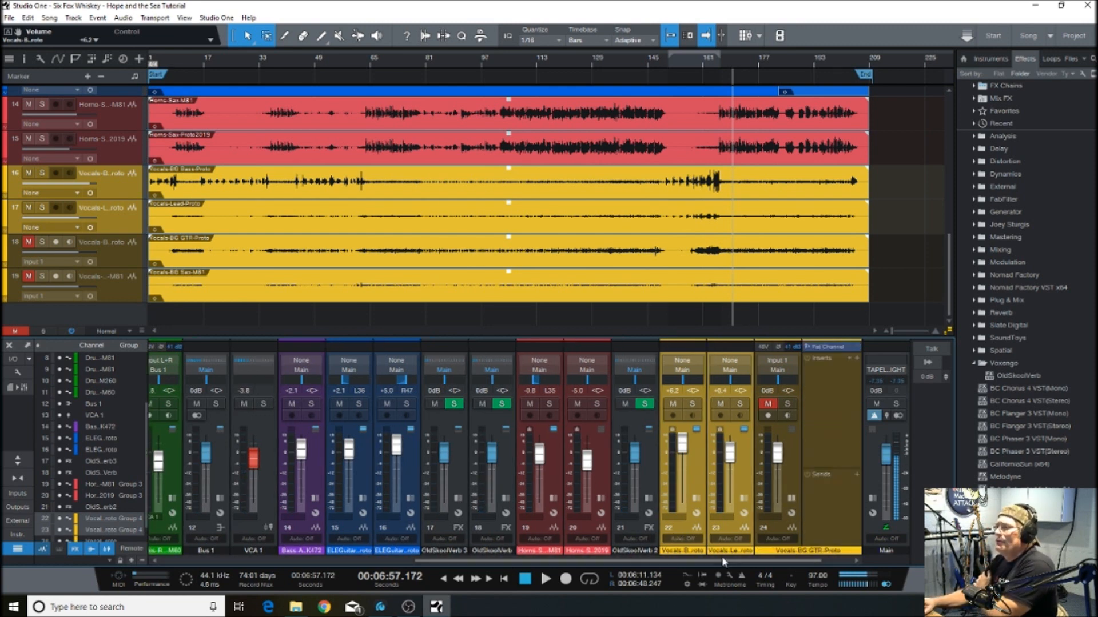
{"action": "left_click_drag", "start_coordinate": [723, 561], "coordinate": [761, 560]}
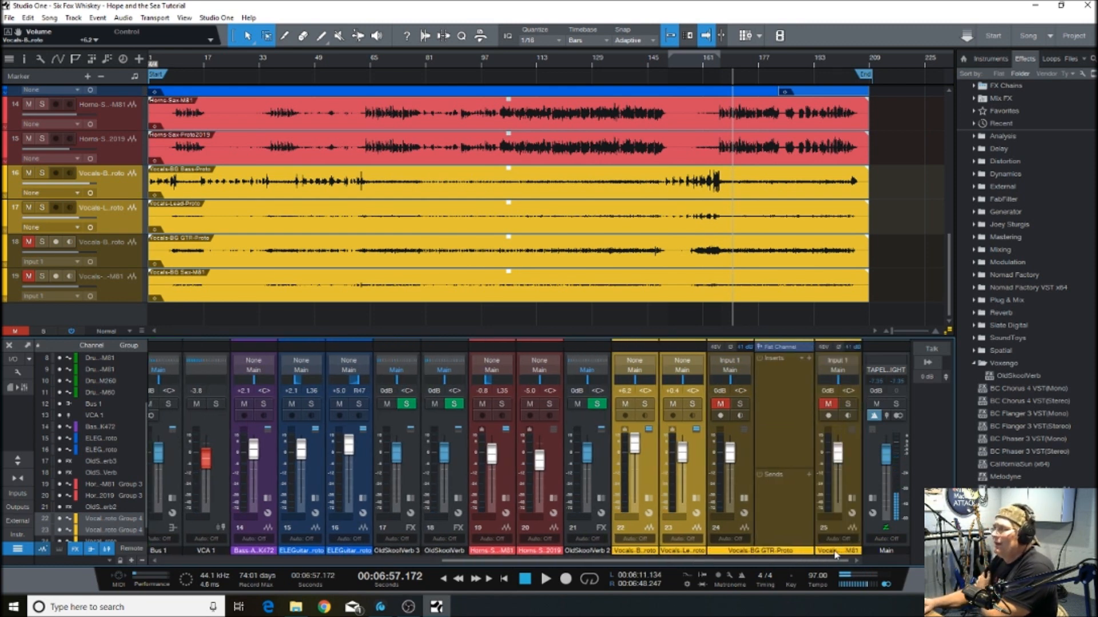
{"action": "double_click", "coordinate": [853, 499]}
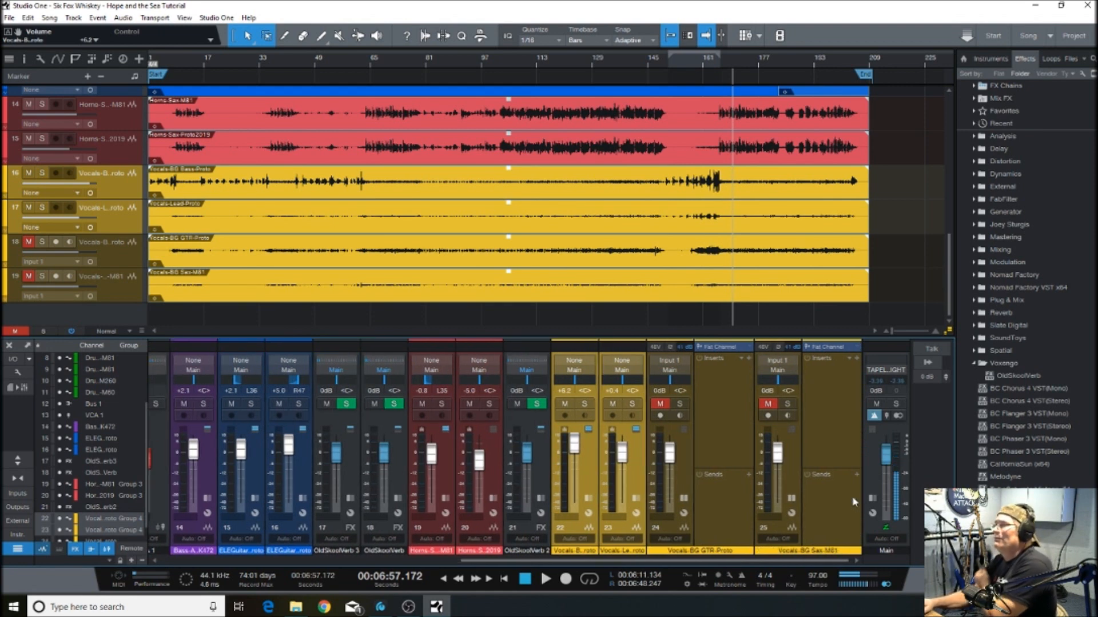
{"action": "left_click", "coordinate": [661, 404]}
{"action": "left_click", "coordinate": [768, 403]}
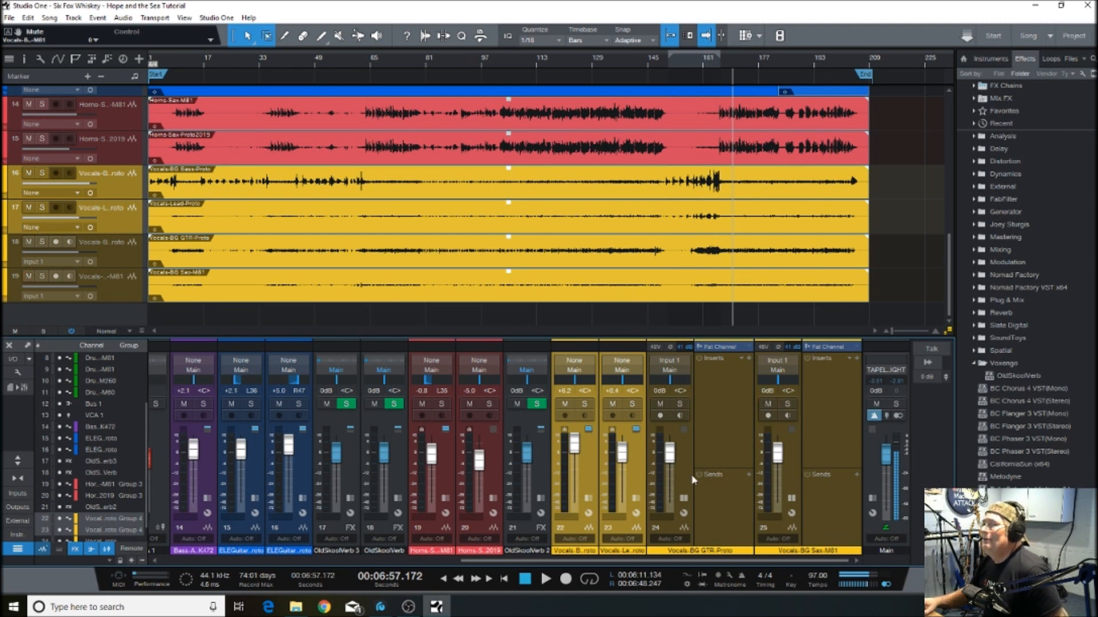
Add a bus for the Vocals-BG GTR-Proto and Vocals-BG Sax-M81 channels and collapse both channels
{"action": "left_click", "coordinate": [674, 535]}
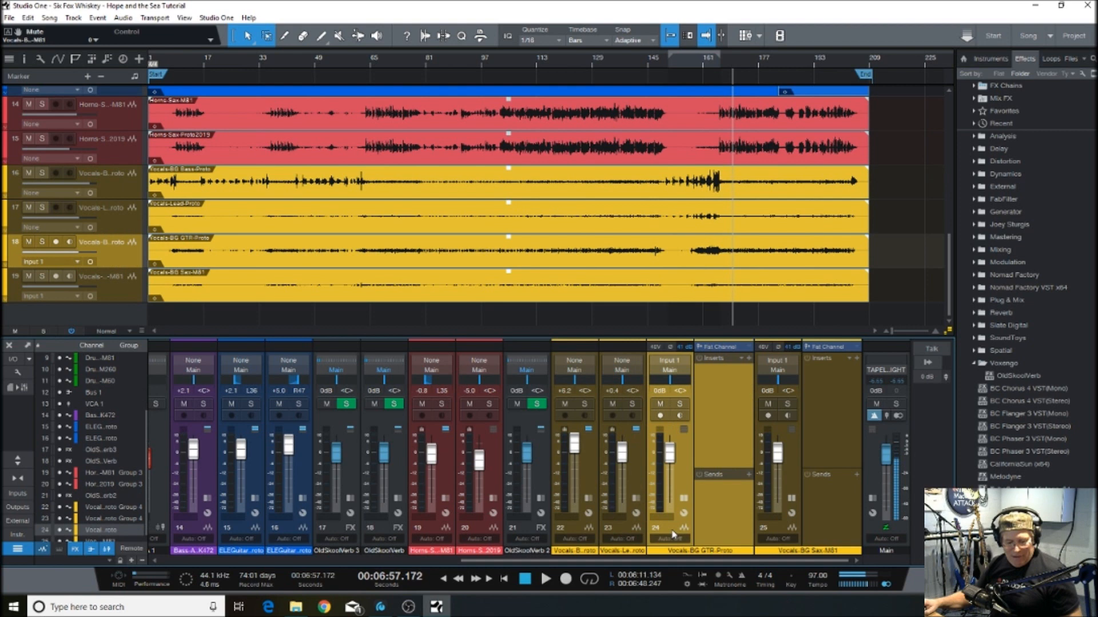
{"action": "left_click", "coordinate": [782, 532]}
{"action": "right_click", "coordinate": [782, 531]}
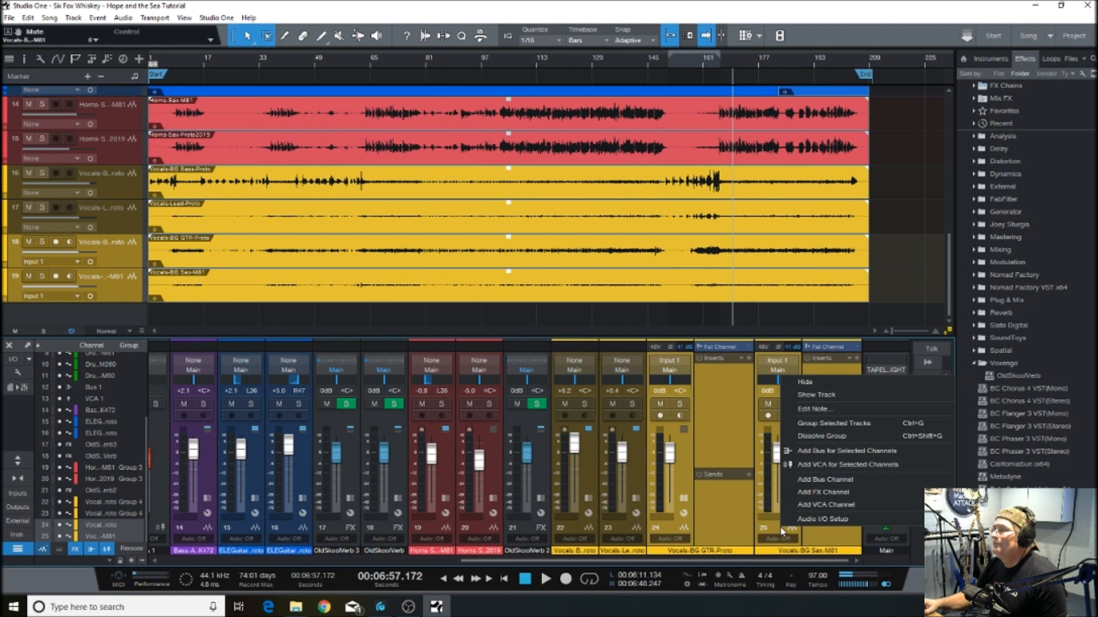
{"action": "left_click", "coordinate": [823, 451]}
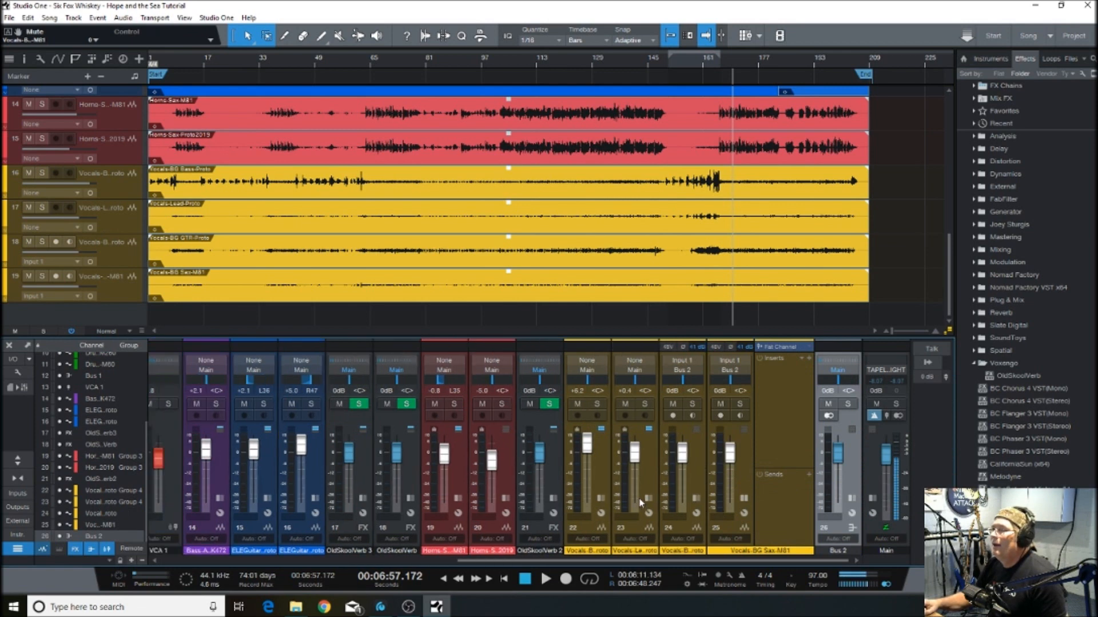
{"action": "left_click", "coordinate": [743, 500]}
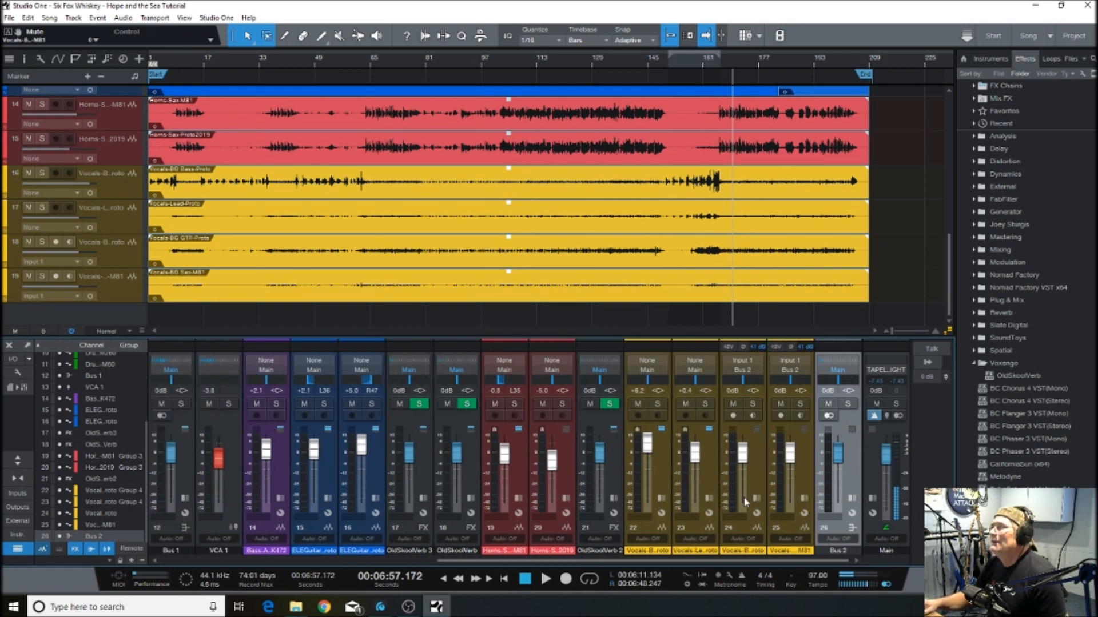
Solo Bus 2 and listen to its background vocals, moving playback to about 06:26 before stopping it
{"action": "left_click", "coordinate": [848, 404]}
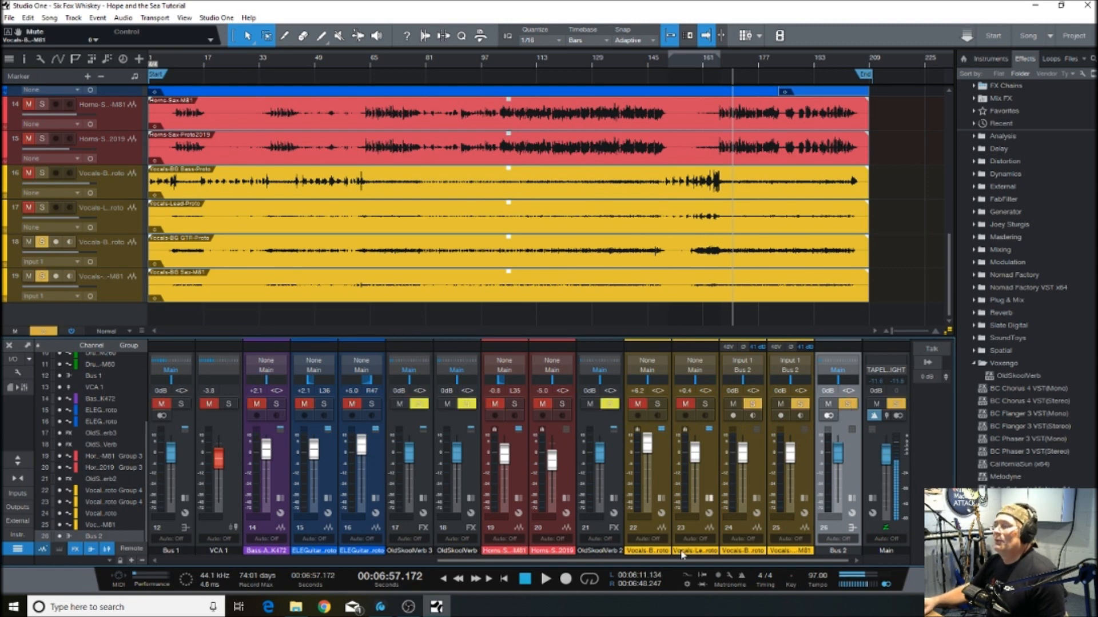
{"action": "left_click", "coordinate": [545, 580]}
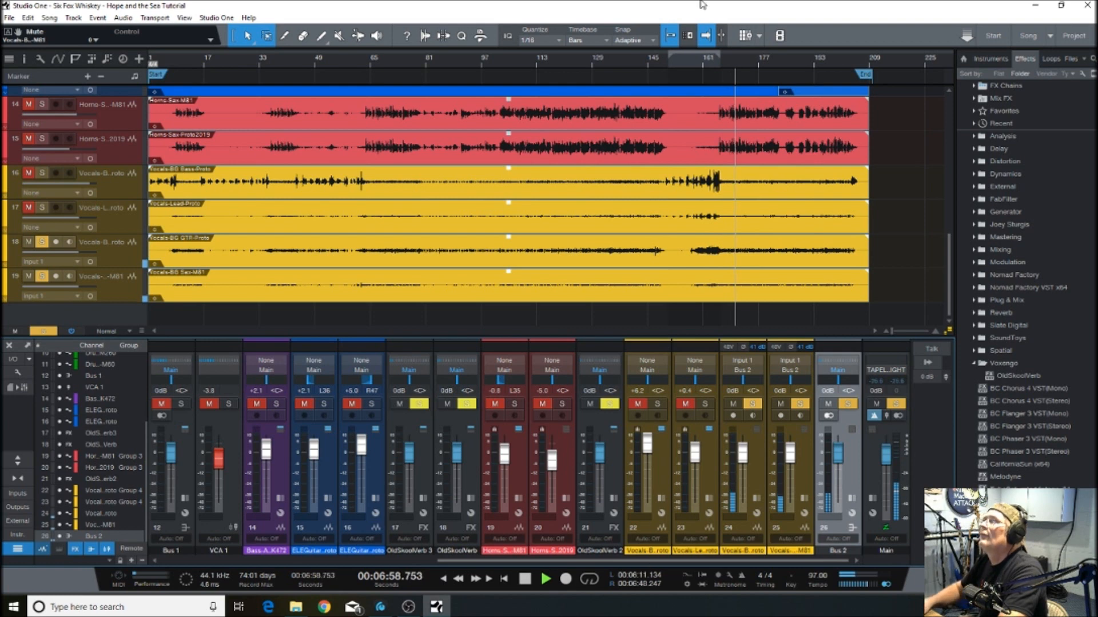
{"action": "left_click", "coordinate": [690, 68]}
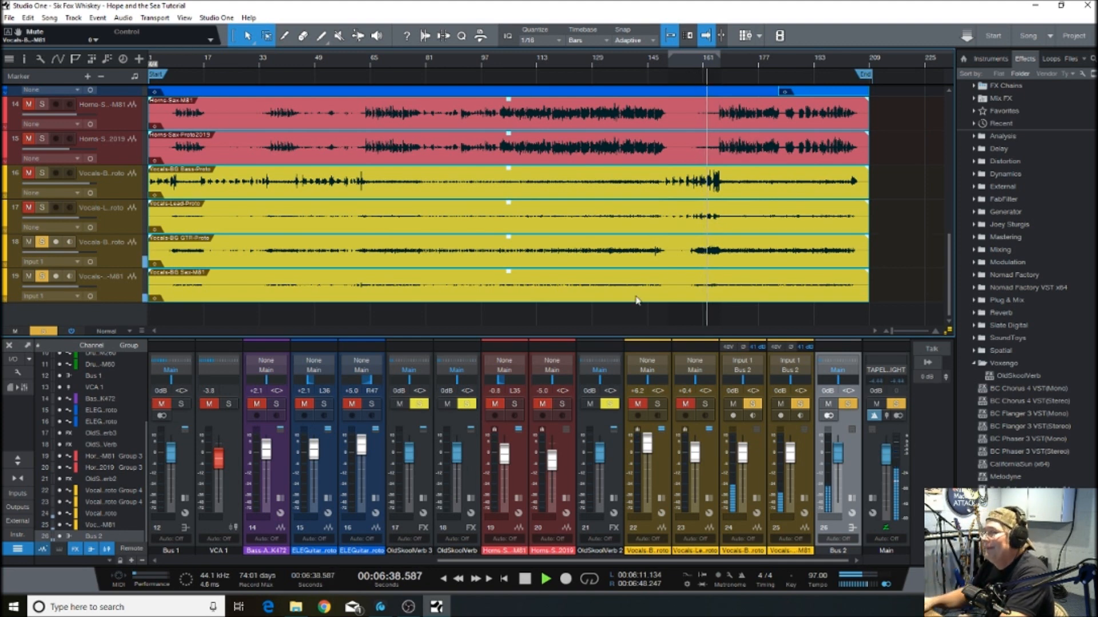
{"action": "key", "text": "space"}
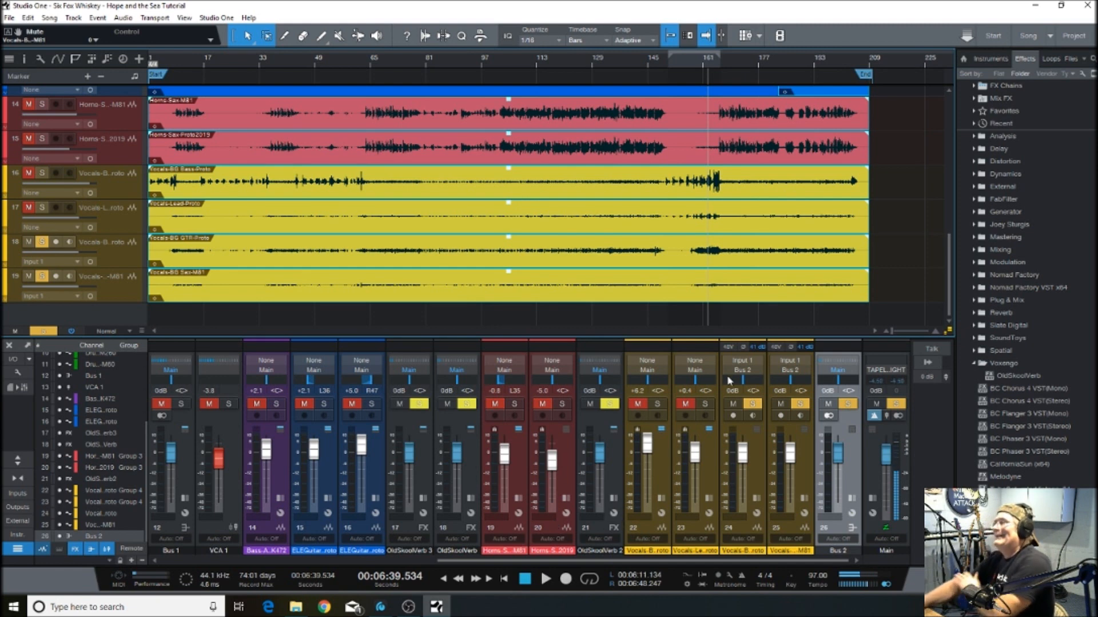
Pan the Vocals-BG GTR-Proto channel to L30 and Vocals-BG Sax-M81 to R30, and start playback
{"action": "left_click_drag", "start_coordinate": [743, 384], "coordinate": [735, 405]}
{"action": "left_click_drag", "start_coordinate": [793, 385], "coordinate": [791, 356]}
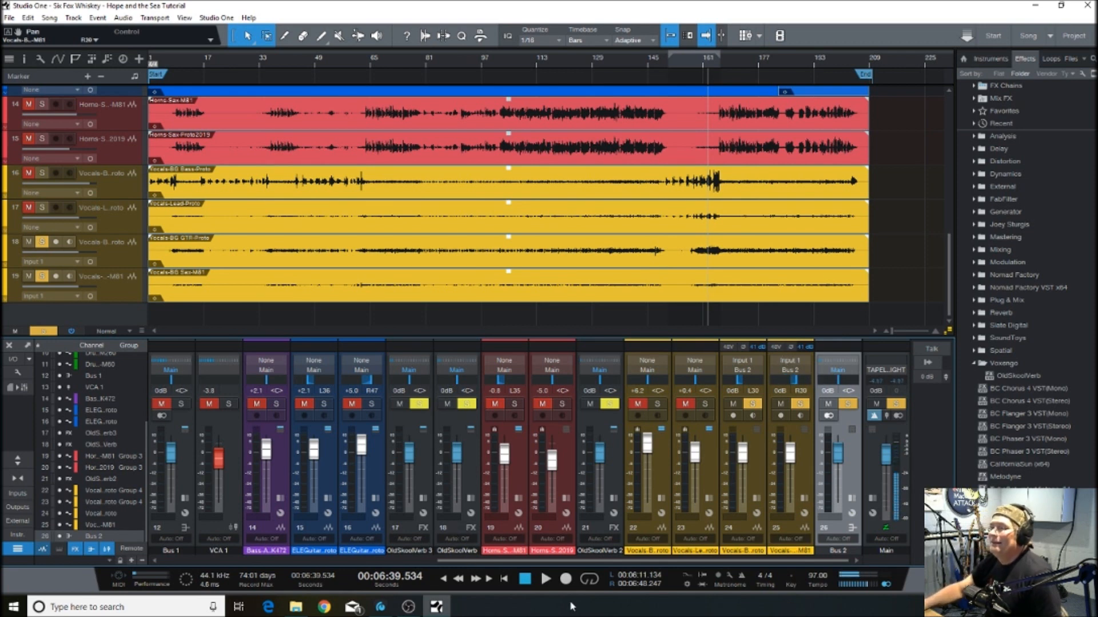
{"action": "left_click", "coordinate": [546, 579]}
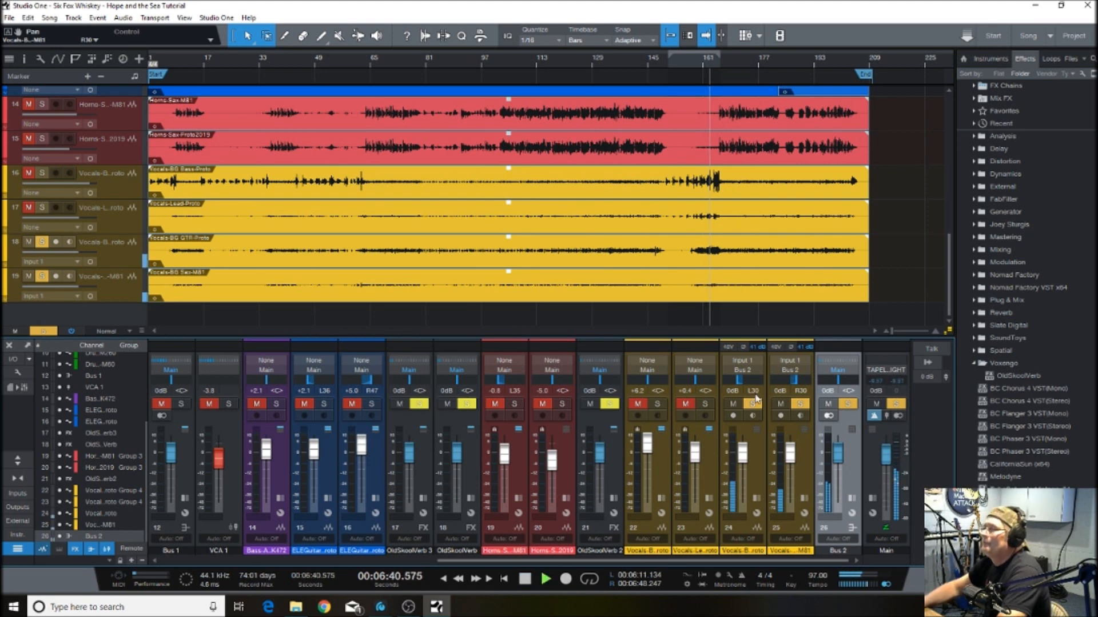
Lower the Vocals-BG GTR-Proto fader to -4.3 dB and rewind playback to about 06:30
{"action": "left_click_drag", "start_coordinate": [743, 454], "coordinate": [744, 465]}
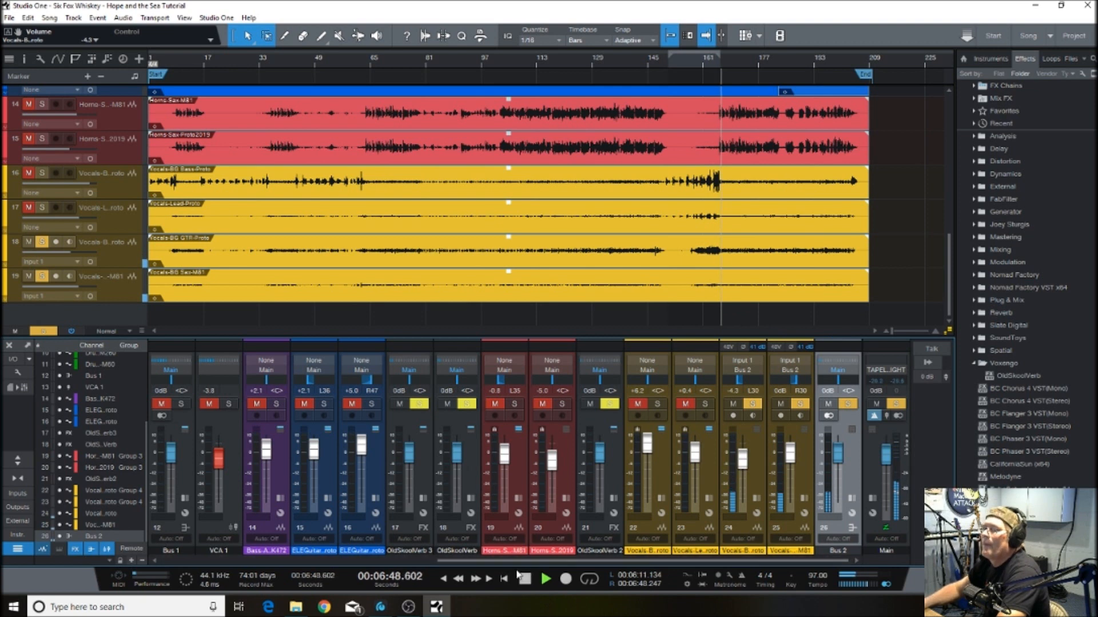
{"action": "left_click", "coordinate": [459, 579]}
{"action": "left_click", "coordinate": [459, 578]}
{"action": "left_click_drag", "start_coordinate": [460, 579], "coordinate": [459, 578]}
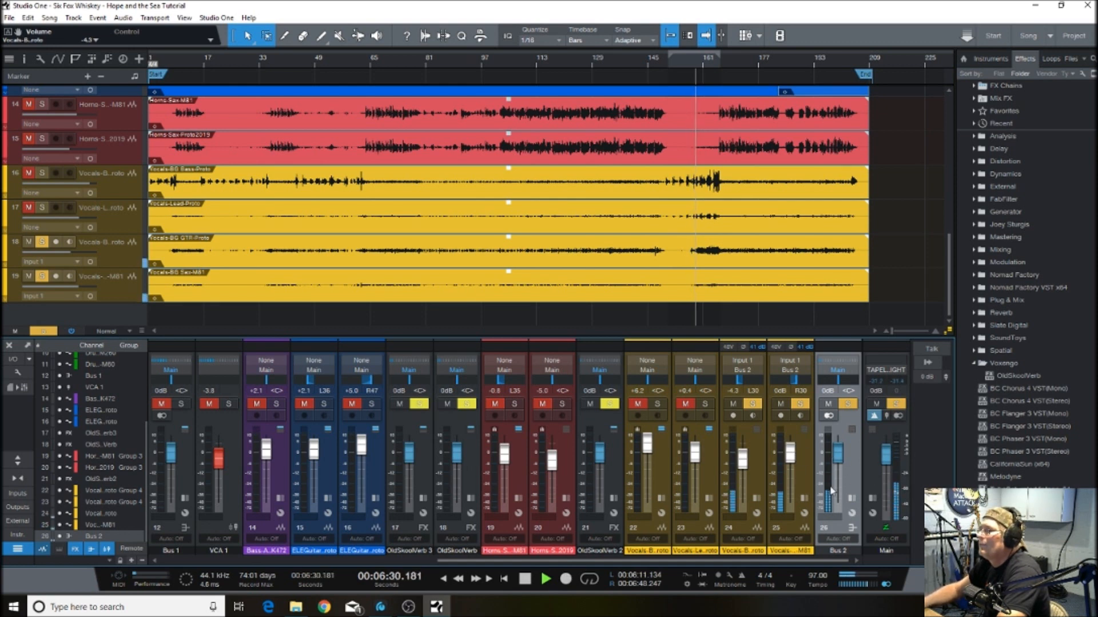
Expand the Bus 2 channel to show its inserts and sends, and browse its insert FX chain presets
{"action": "left_click", "coordinate": [852, 498]}
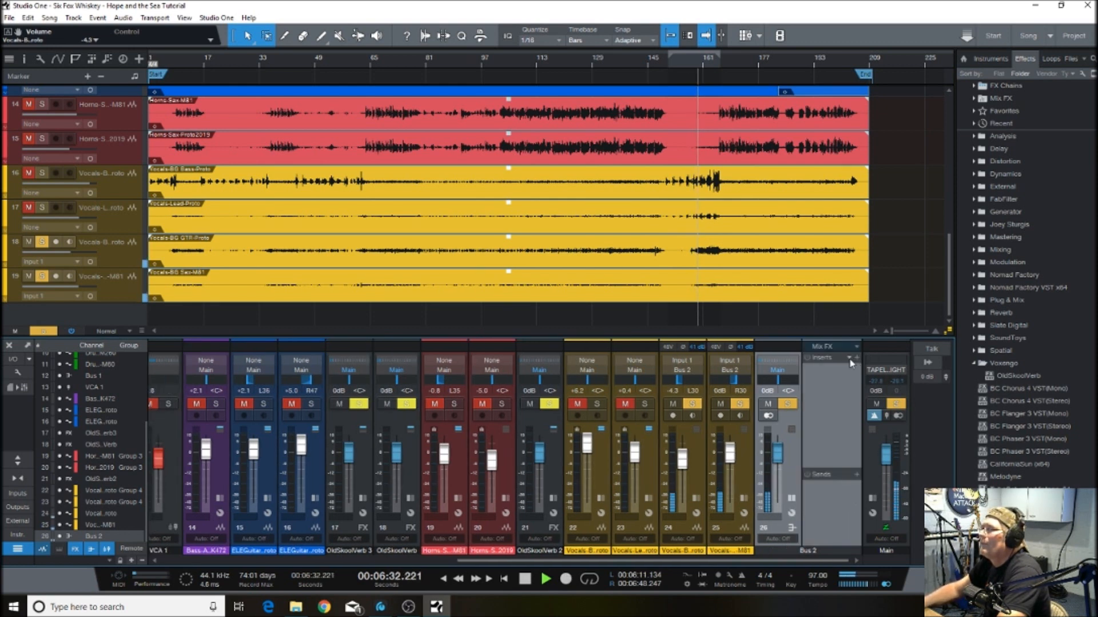
{"action": "left_click", "coordinate": [850, 358]}
{"action": "left_click", "coordinate": [880, 371]}
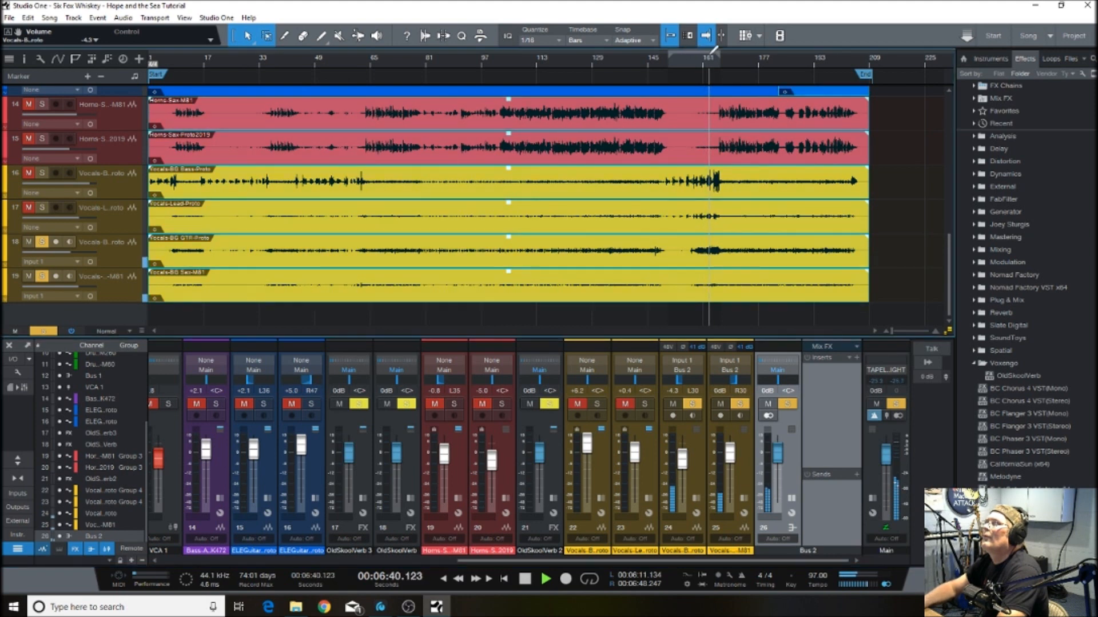
Set the loop range from 06:28.454 to 06:48.247 over the background vocal passage and turn on looping
{"action": "left_click", "coordinate": [693, 64]}
{"action": "left_click", "coordinate": [731, 64]}
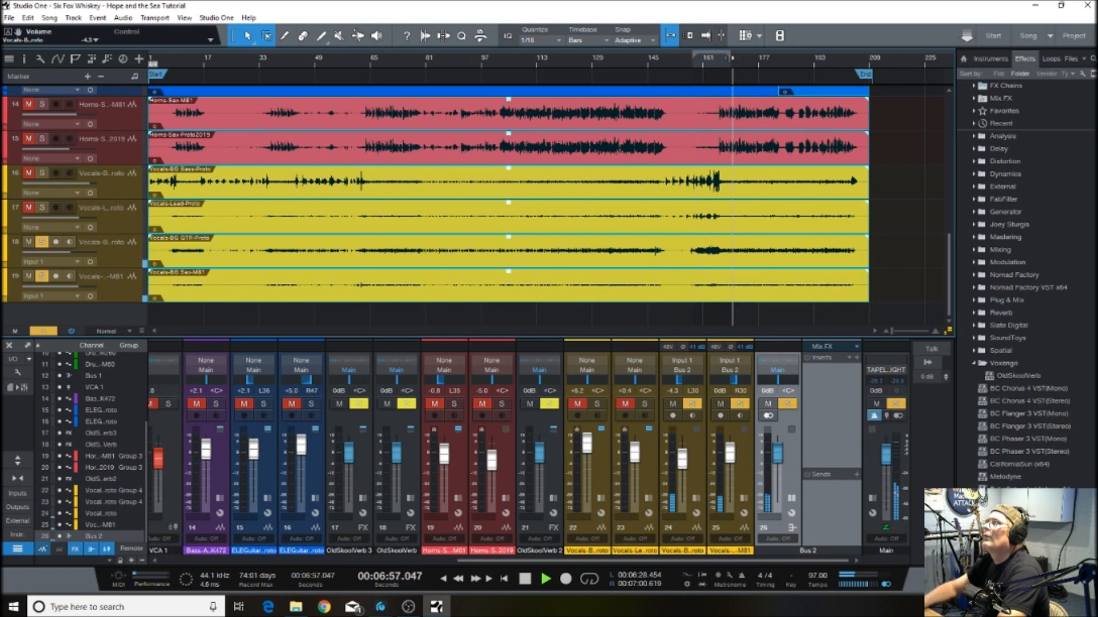
{"action": "left_click", "coordinate": [722, 64]}
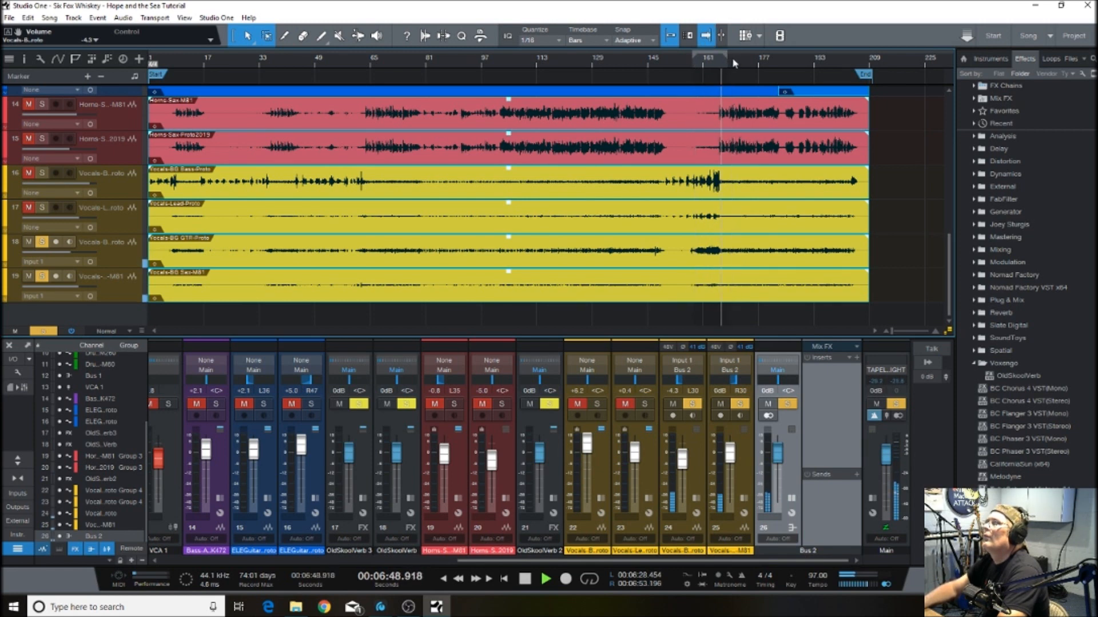
{"action": "left_click", "coordinate": [711, 65]}
{"action": "left_click_drag", "start_coordinate": [705, 62], "coordinate": [697, 103]}
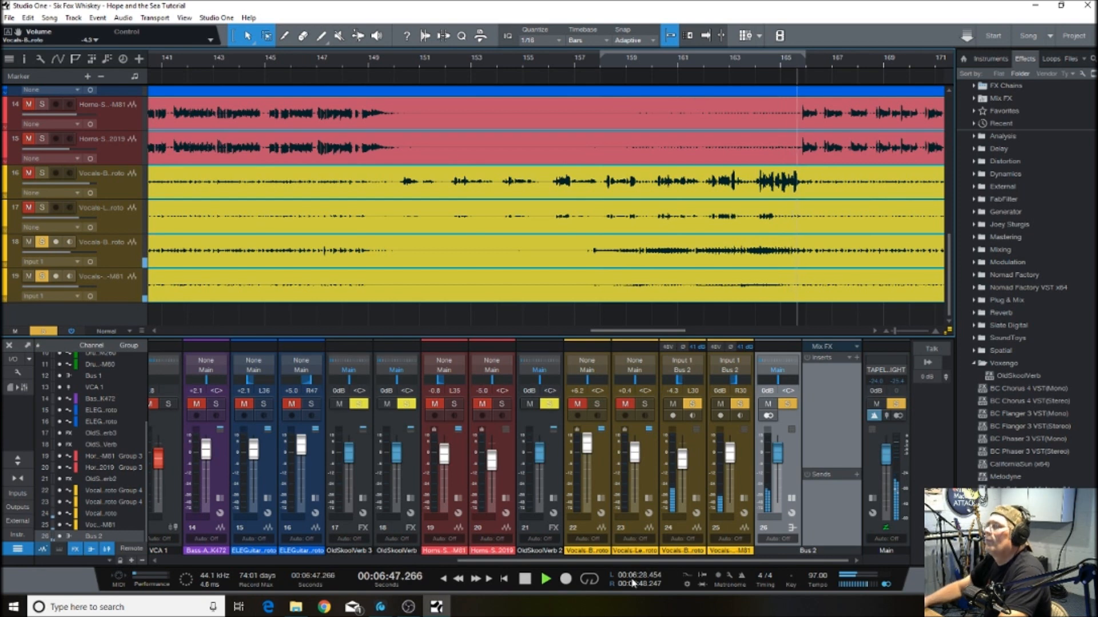
{"action": "left_click", "coordinate": [706, 53]}
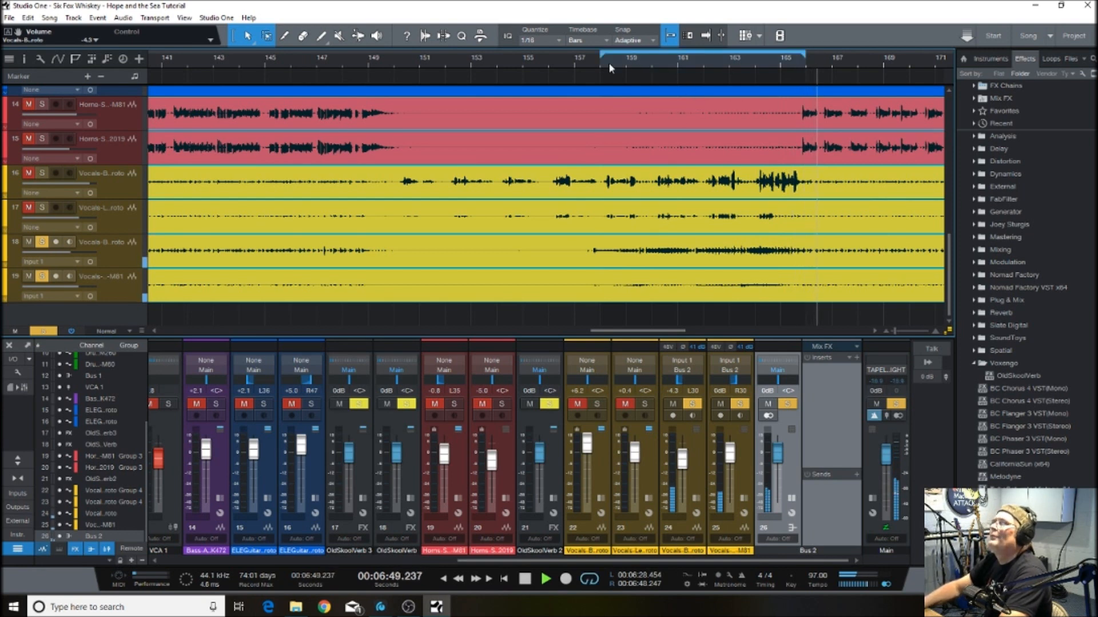
Load the Male Rock vocal FX chain on Bus 2 and remove its Room Reverb insert
{"action": "left_click", "coordinate": [853, 359]}
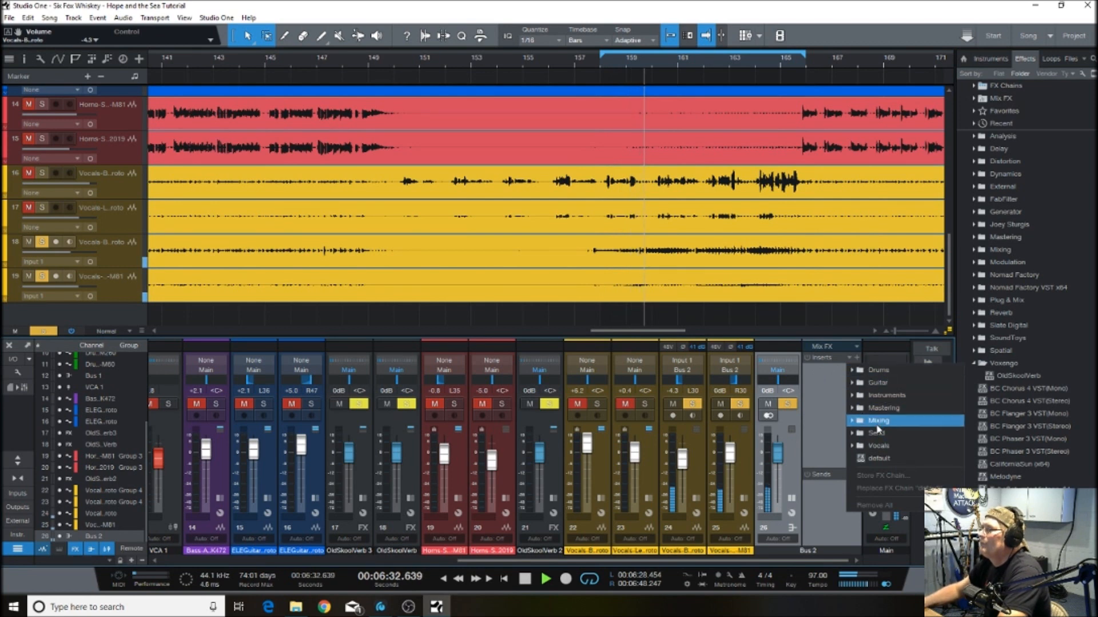
{"action": "left_click", "coordinate": [874, 445]}
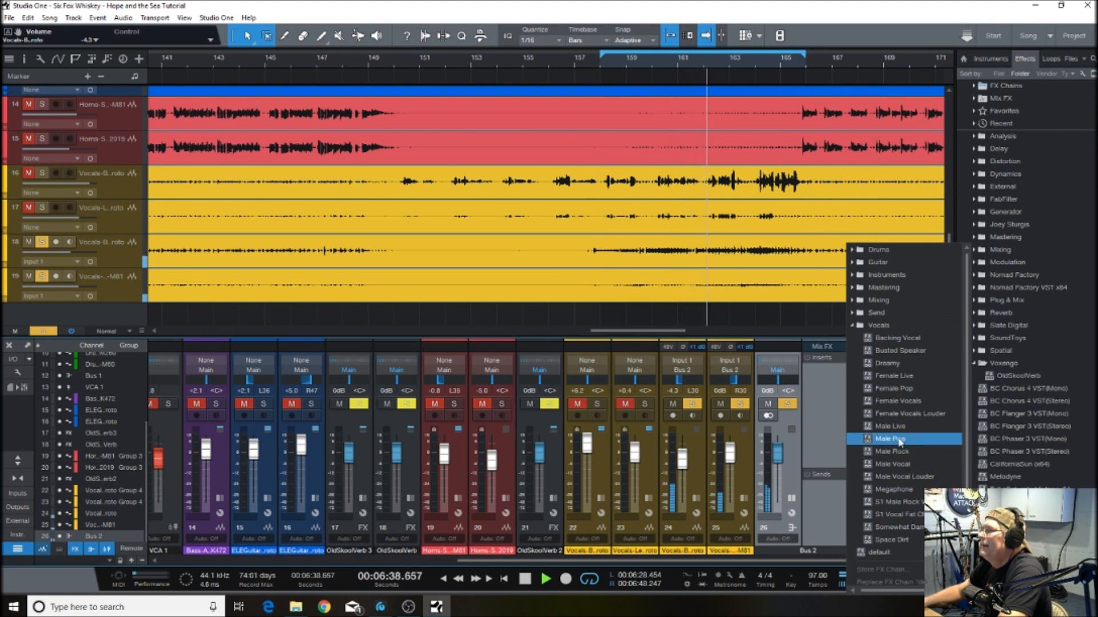
{"action": "left_click", "coordinate": [892, 454]}
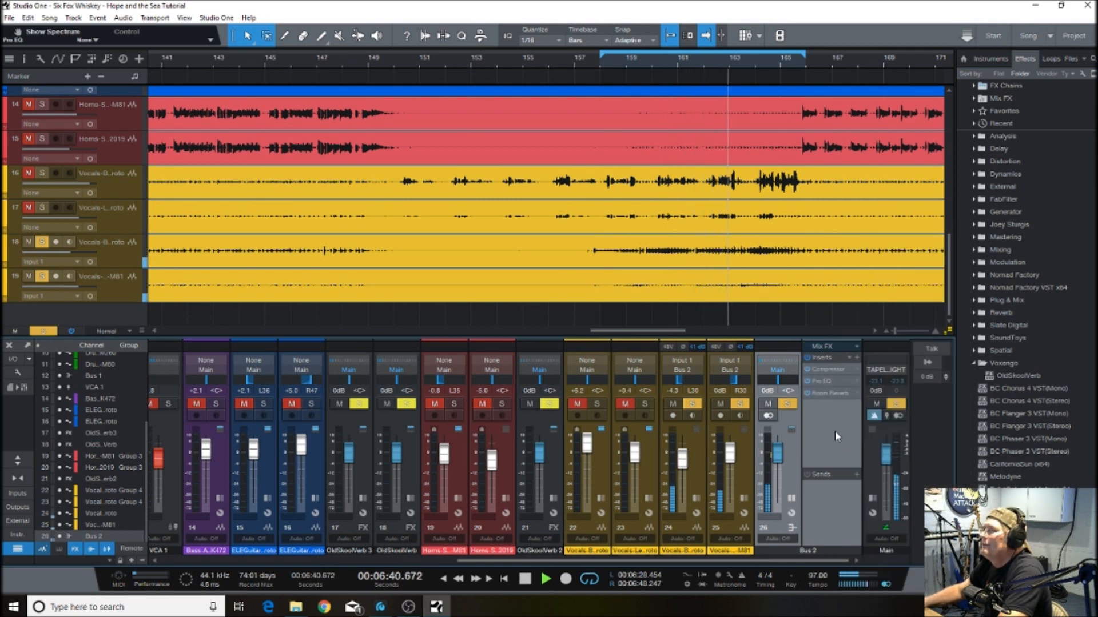
{"action": "right_click", "coordinate": [829, 393]}
{"action": "left_click", "coordinate": [854, 438]}
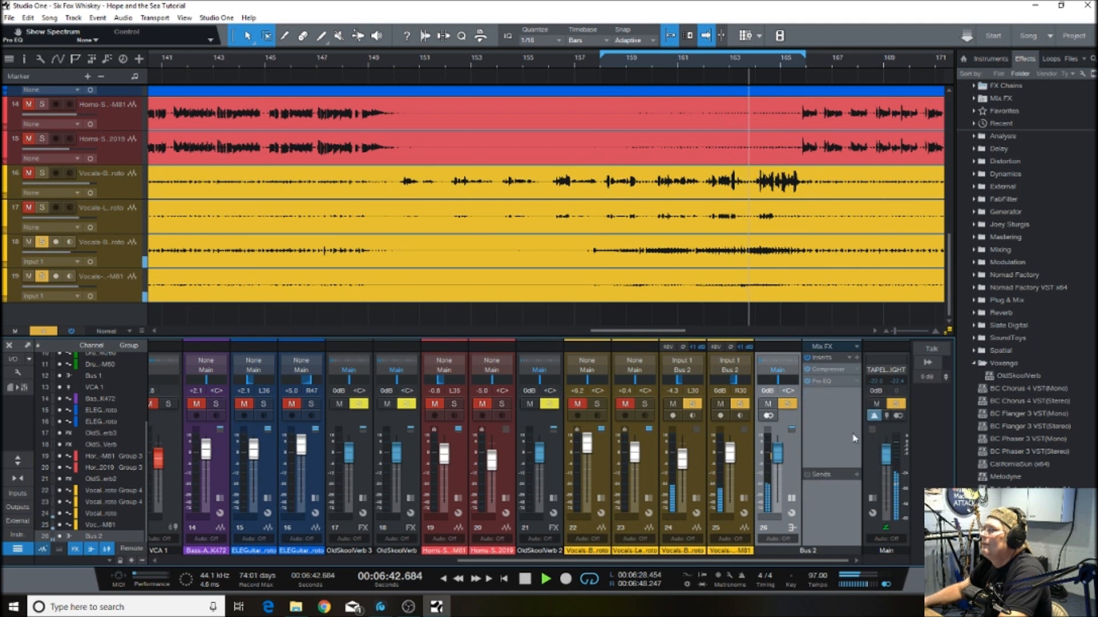
Set the ratio of the Bus 2 Compressor to 4.5:1 and close the plug-in window
{"action": "double_click", "coordinate": [828, 370]}
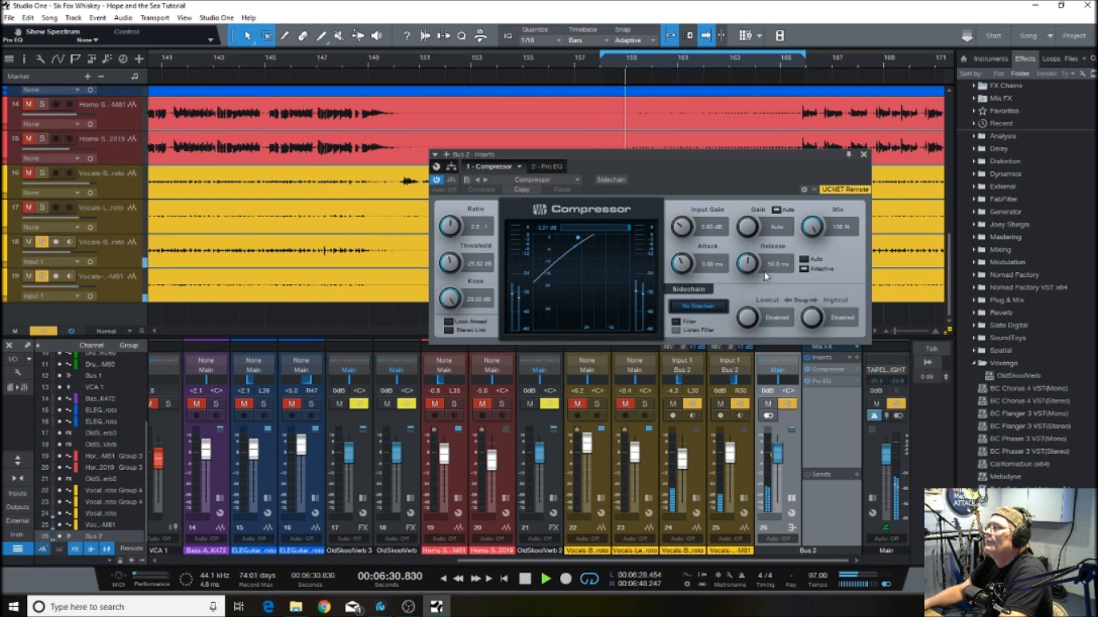
{"action": "left_click_drag", "start_coordinate": [450, 225], "coordinate": [447, 215]}
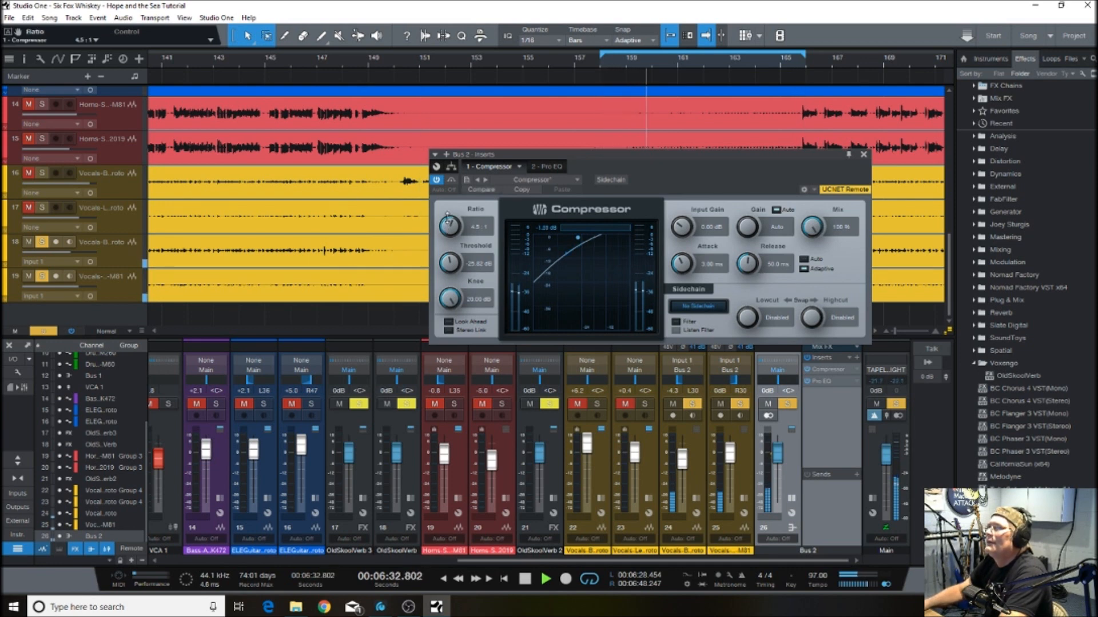
{"action": "left_click", "coordinate": [863, 155]}
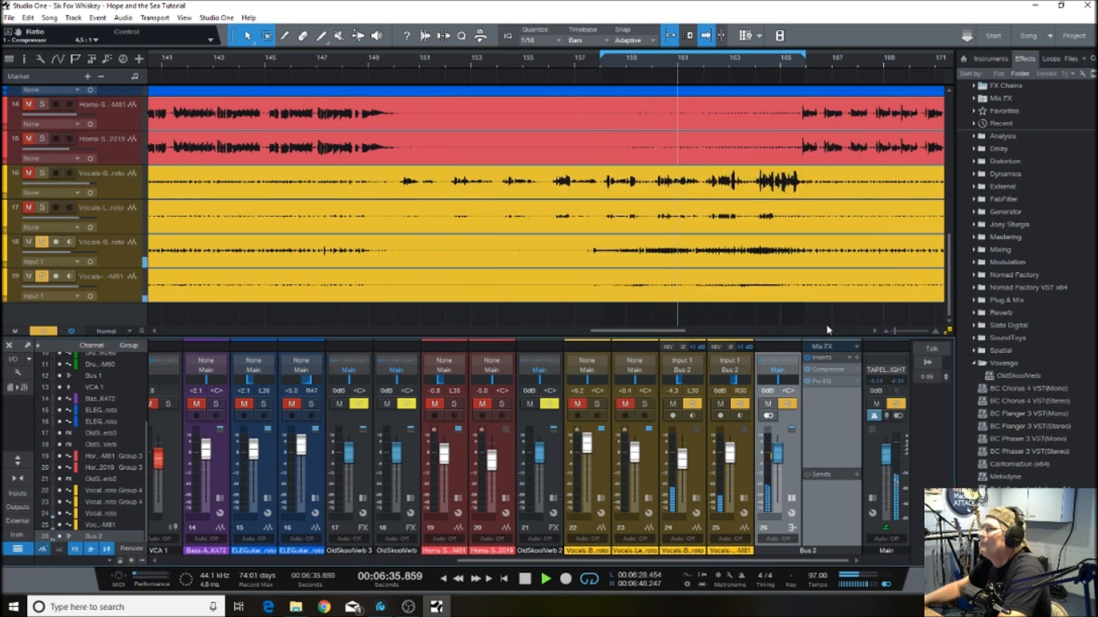
Reset the Bus 2 Pro EQ to the default preset, add a low cut at 106 Hz, and close the plug-in window
{"action": "left_click", "coordinate": [831, 382]}
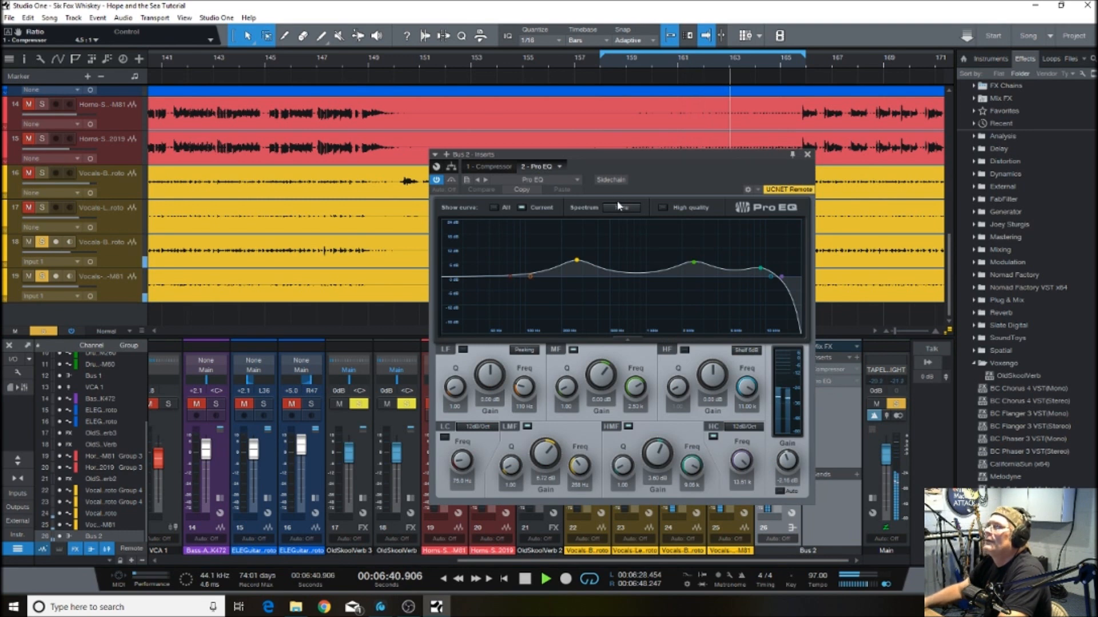
{"action": "left_click", "coordinate": [531, 180]}
{"action": "left_click", "coordinate": [509, 197]}
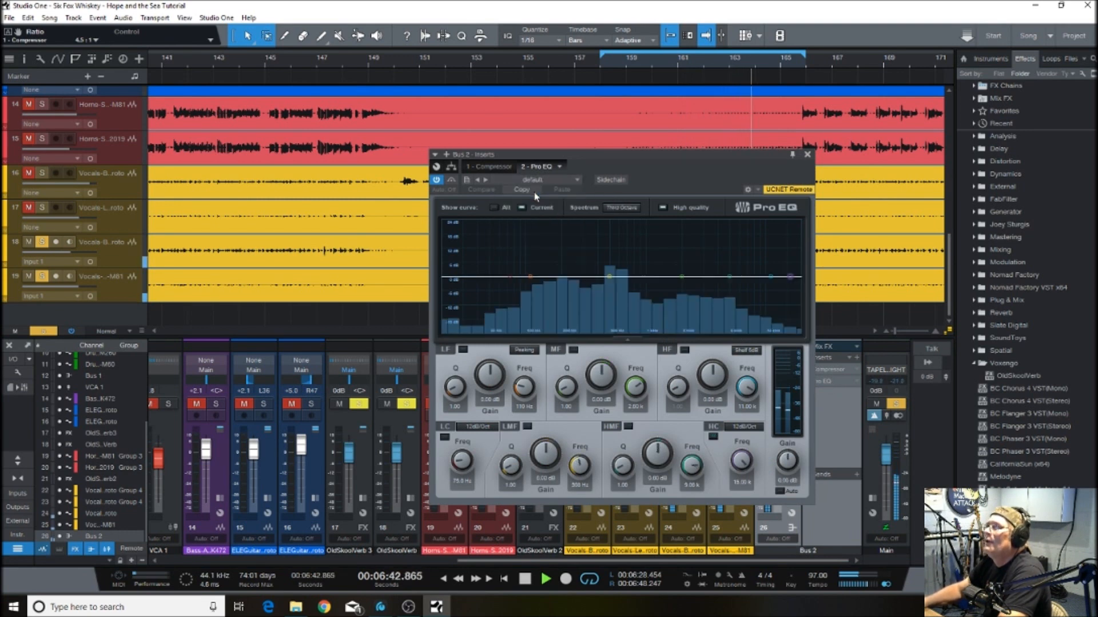
{"action": "left_click_drag", "start_coordinate": [508, 277], "coordinate": [530, 281]}
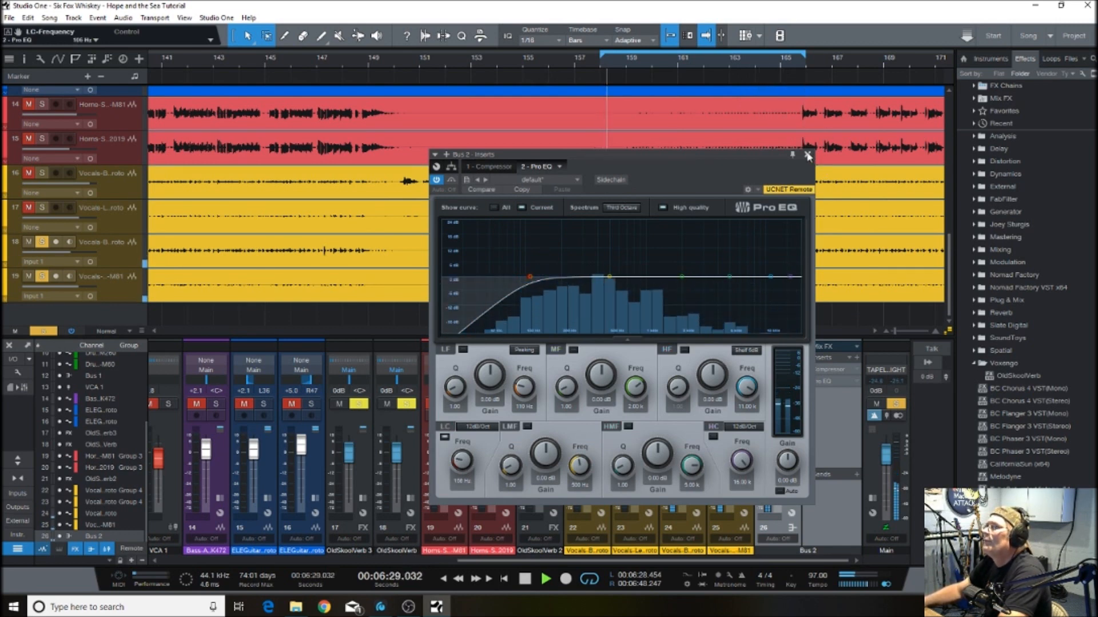
{"action": "left_click", "coordinate": [808, 155]}
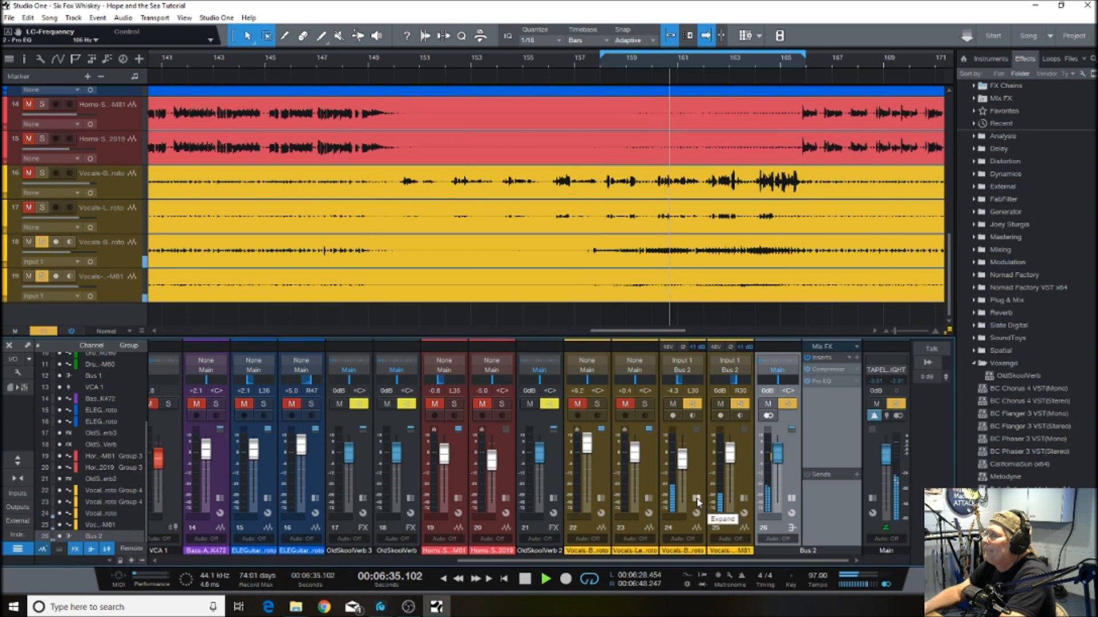
Find the Chorus among the modulation effects and add it to Bus 2 as a send effect
{"action": "left_click", "coordinate": [984, 362]}
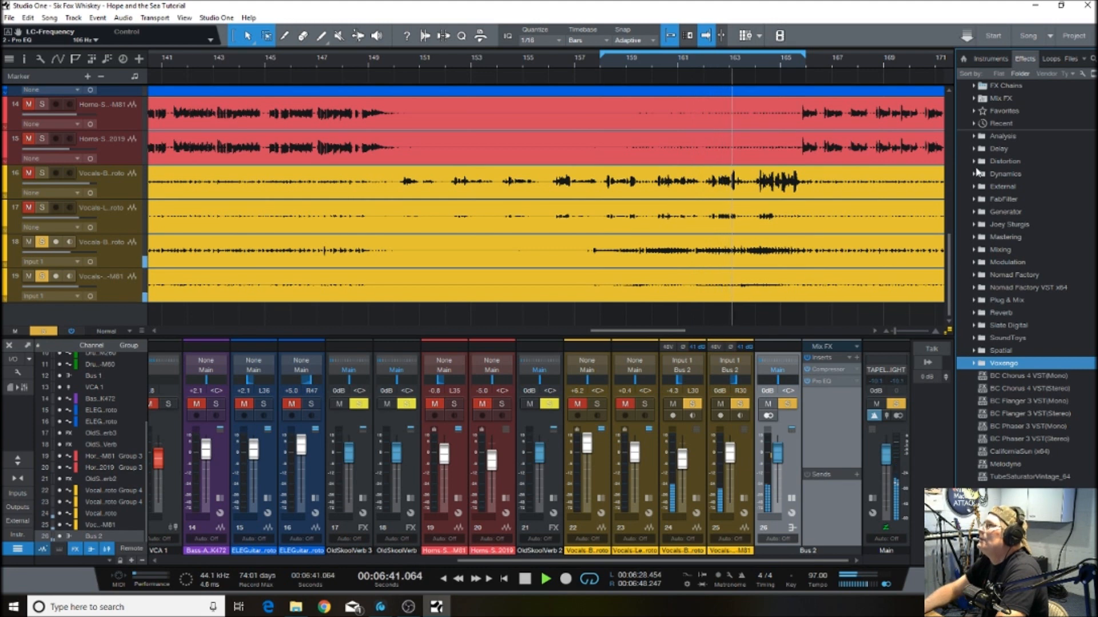
{"action": "left_click", "coordinate": [974, 264]}
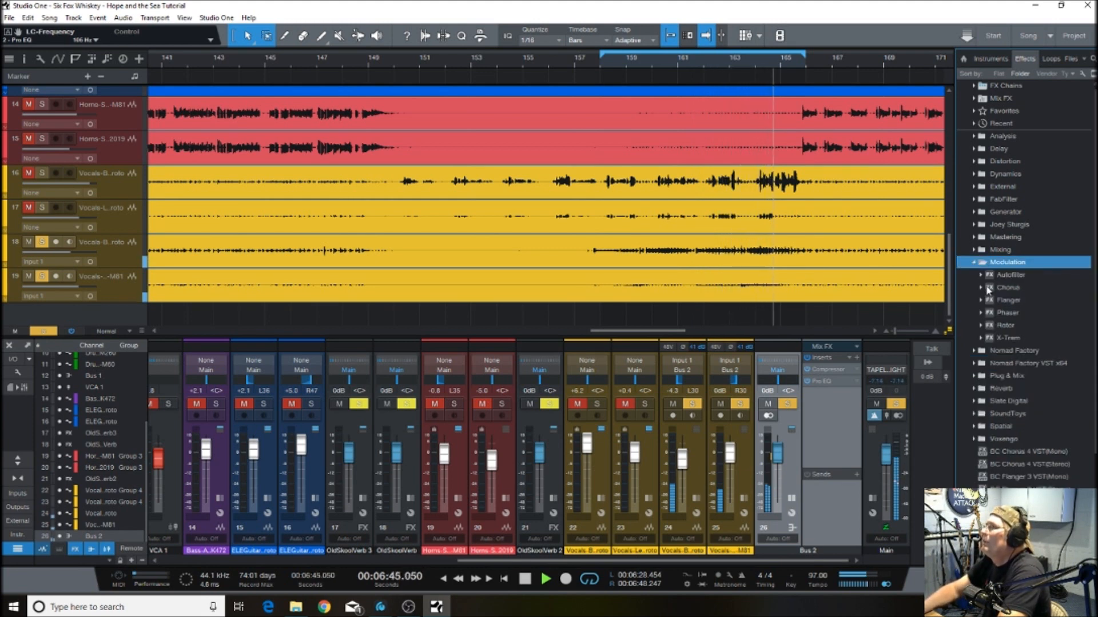
{"action": "left_click_drag", "start_coordinate": [992, 291], "coordinate": [835, 501]}
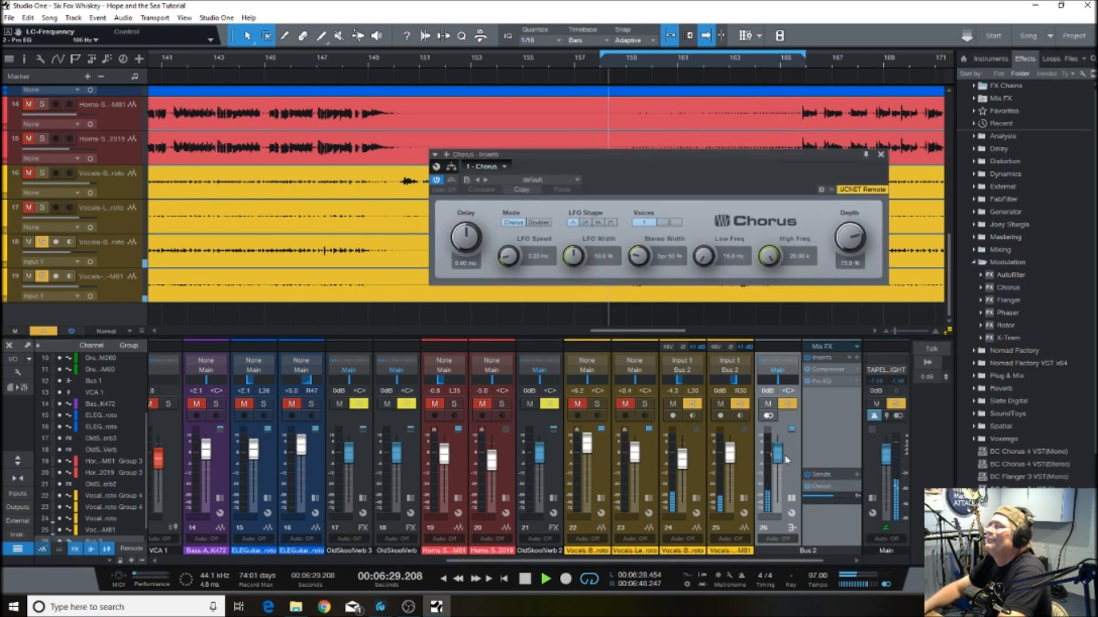
Apply the Backing Vocals preset to the Chorus, raise its depth to 65.5%, and close the plug-in and the modulation effects folder
{"action": "left_click", "coordinate": [568, 180]}
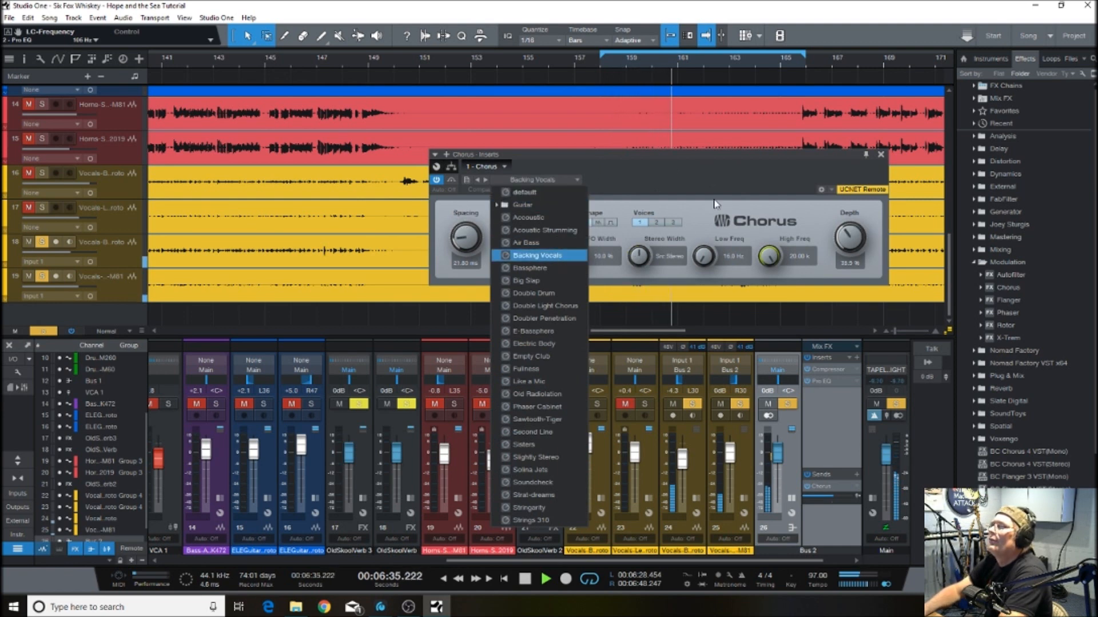
{"action": "left_click", "coordinate": [716, 182]}
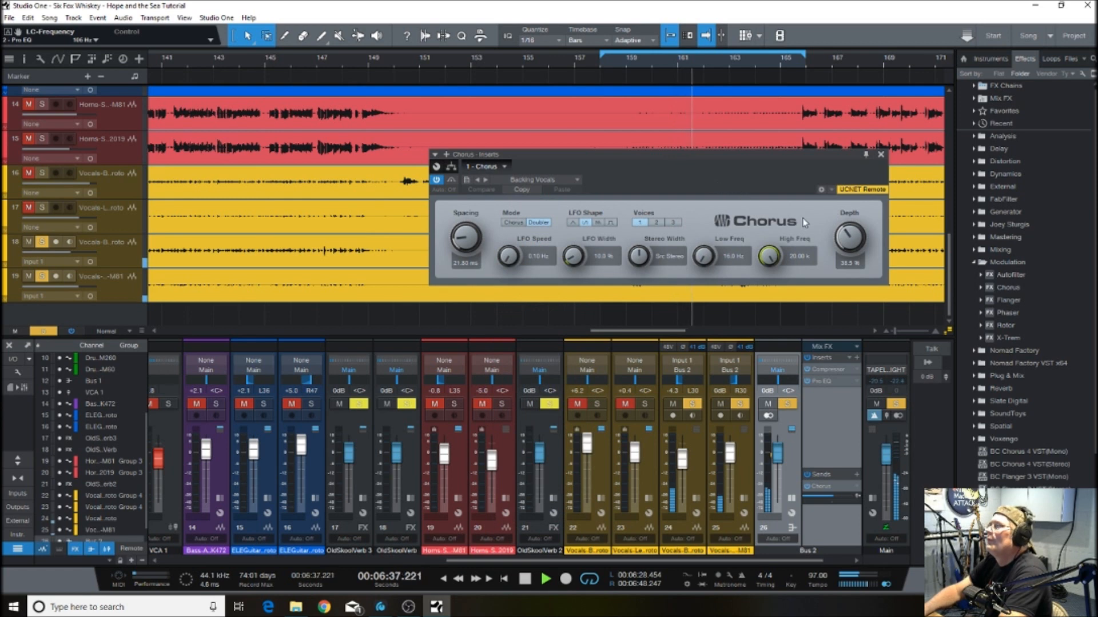
{"action": "left_click_drag", "start_coordinate": [846, 238], "coordinate": [851, 208]}
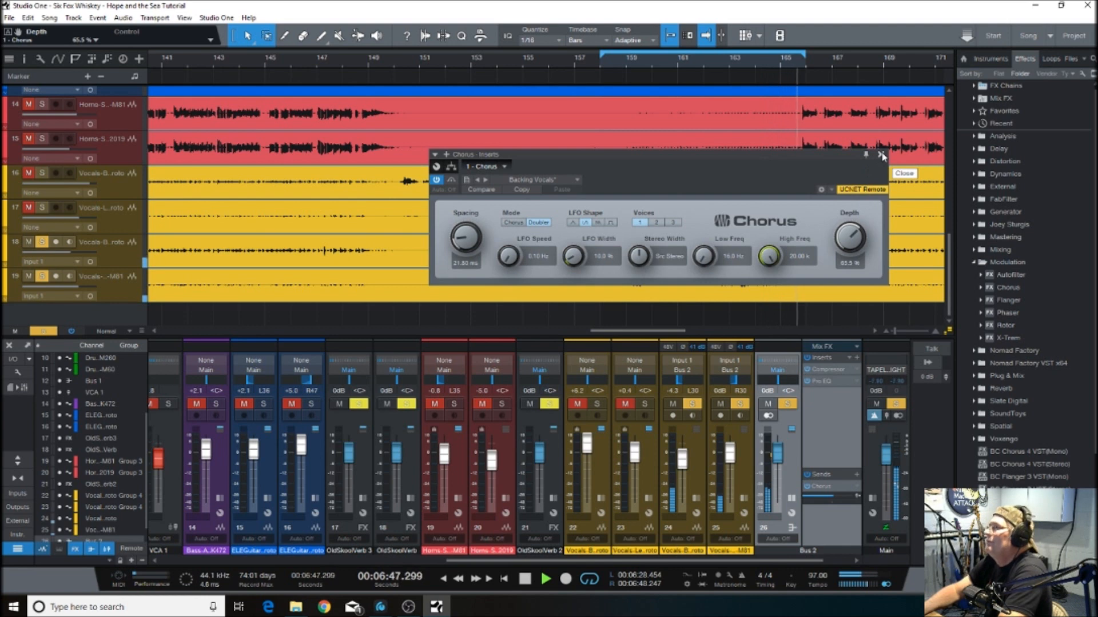
{"action": "left_click", "coordinate": [882, 155]}
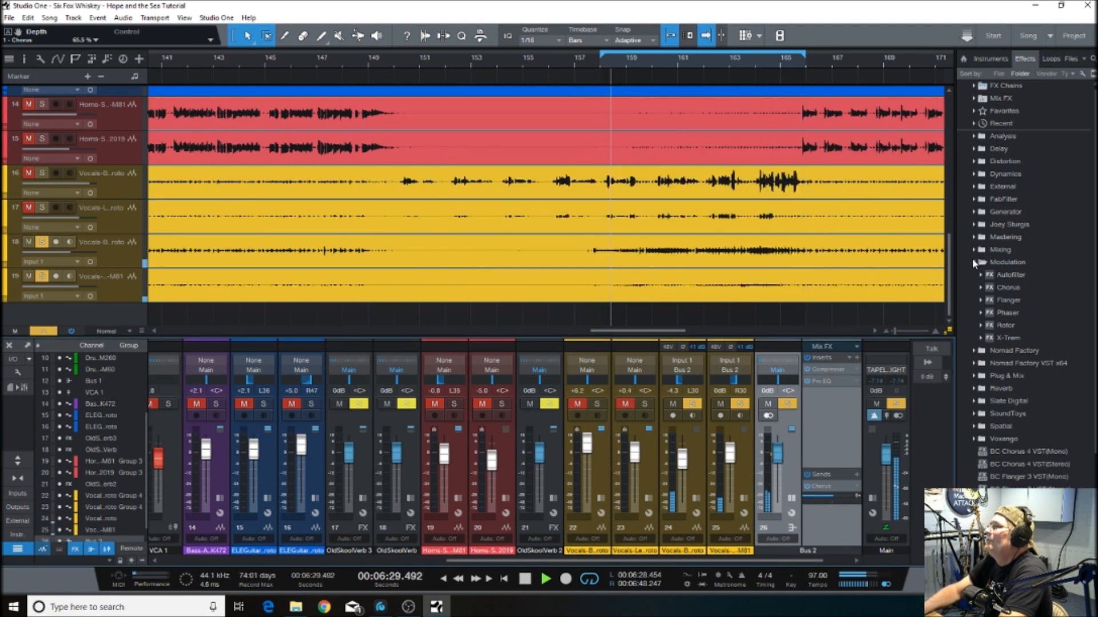
{"action": "left_click", "coordinate": [975, 262]}
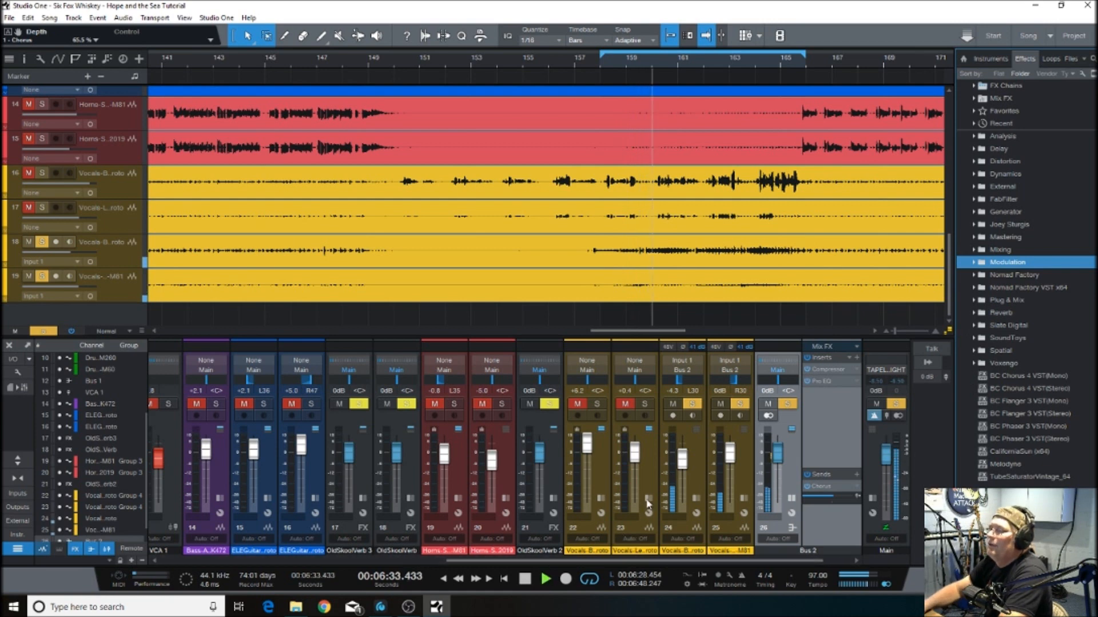
Copy the OldSkoolVerb 3 send from the Vocals-BG Bass-Proto channel to Bus 2, and collapse the Vocals-BG Bass-Proto channel
{"action": "left_click", "coordinate": [601, 498]}
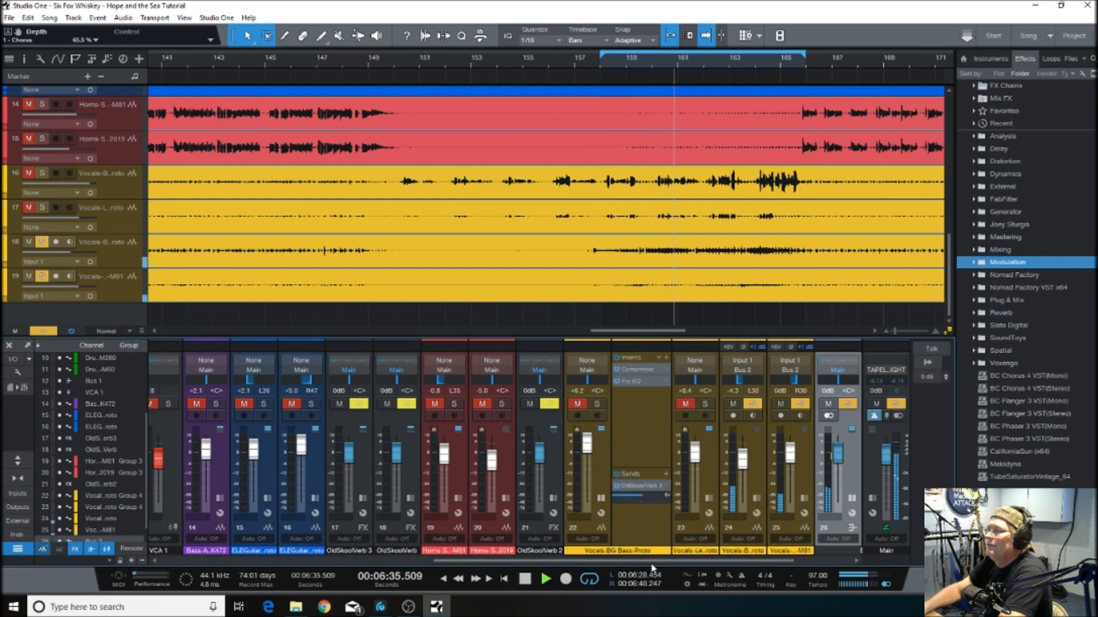
{"action": "left_click_drag", "start_coordinate": [653, 562], "coordinate": [708, 562]}
{"action": "left_click_drag", "start_coordinate": [526, 488], "coordinate": [783, 526]}
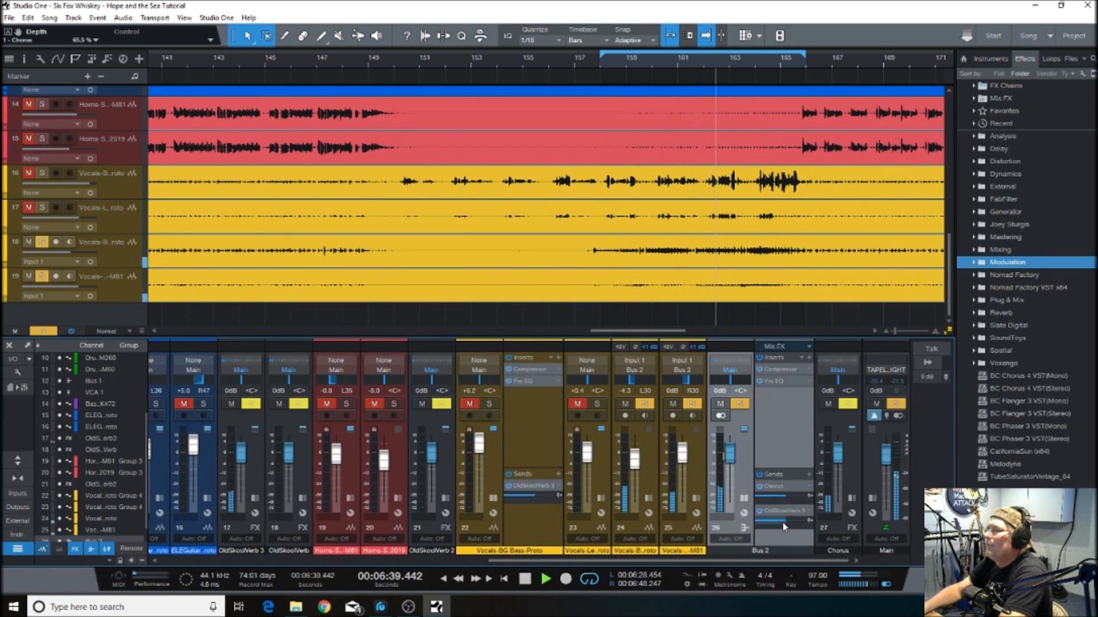
{"action": "left_click", "coordinate": [493, 499]}
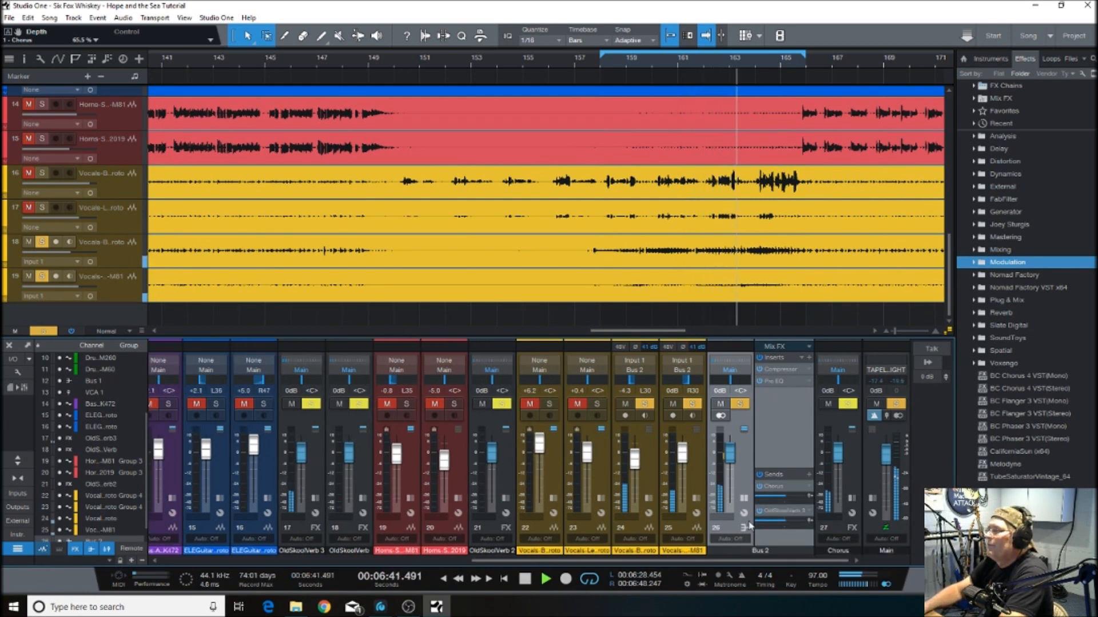
Set the OldSkoolVerb 3 send level on Bus 2 to +5.3 dB and unsolo the bus to hear the full mix
{"action": "left_click_drag", "start_coordinate": [786, 522], "coordinate": [802, 526]}
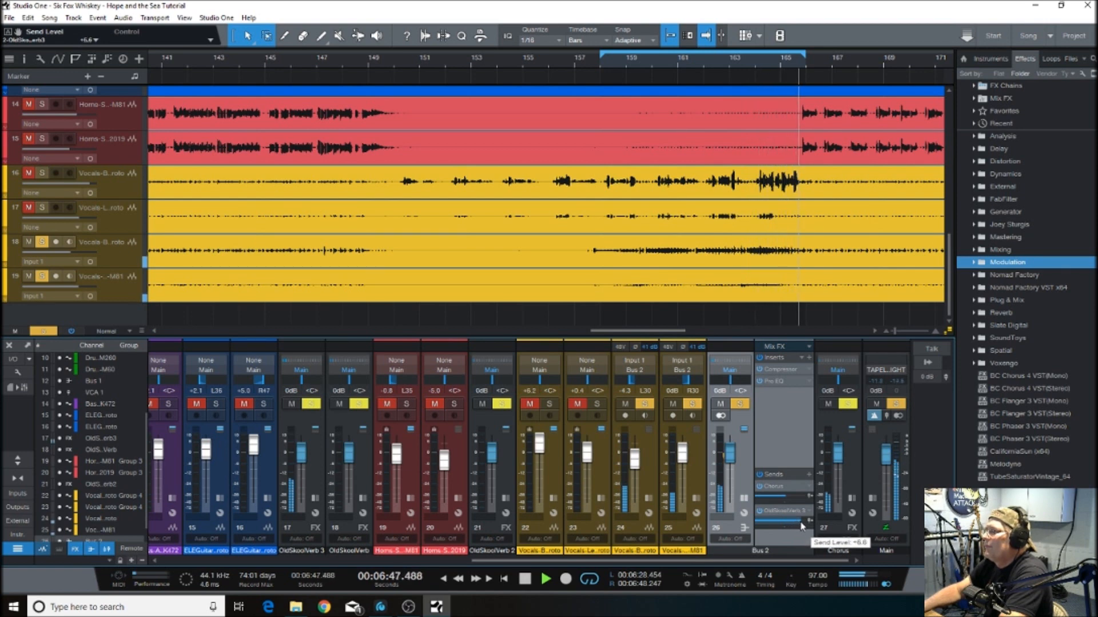
{"action": "left_click_drag", "start_coordinate": [801, 526], "coordinate": [799, 525]}
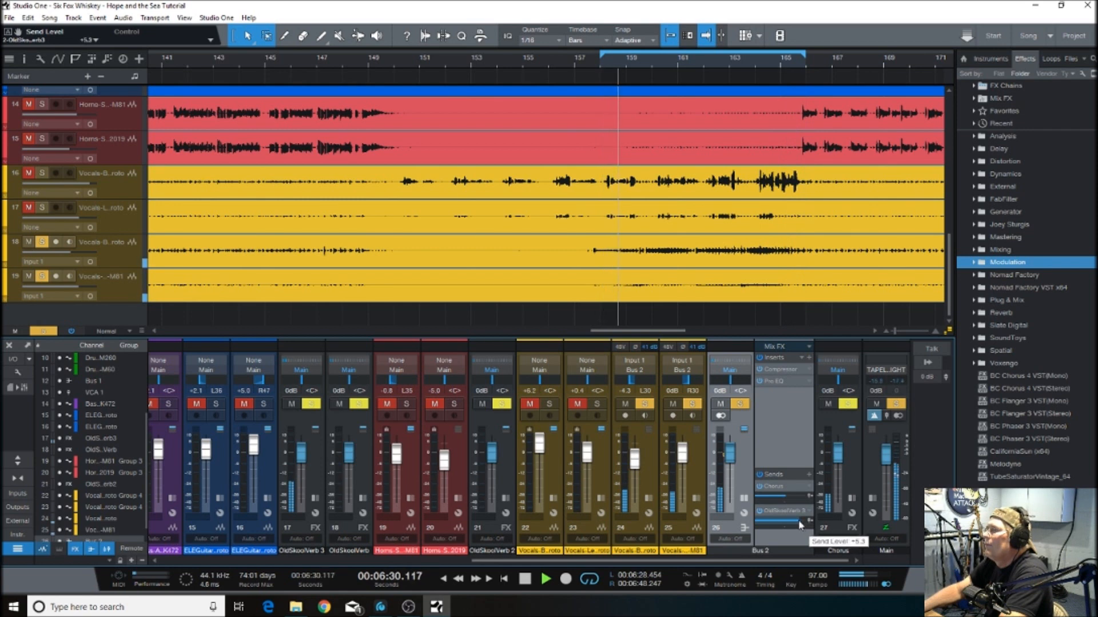
{"action": "left_click", "coordinate": [740, 405]}
{"action": "left_click", "coordinate": [848, 403]}
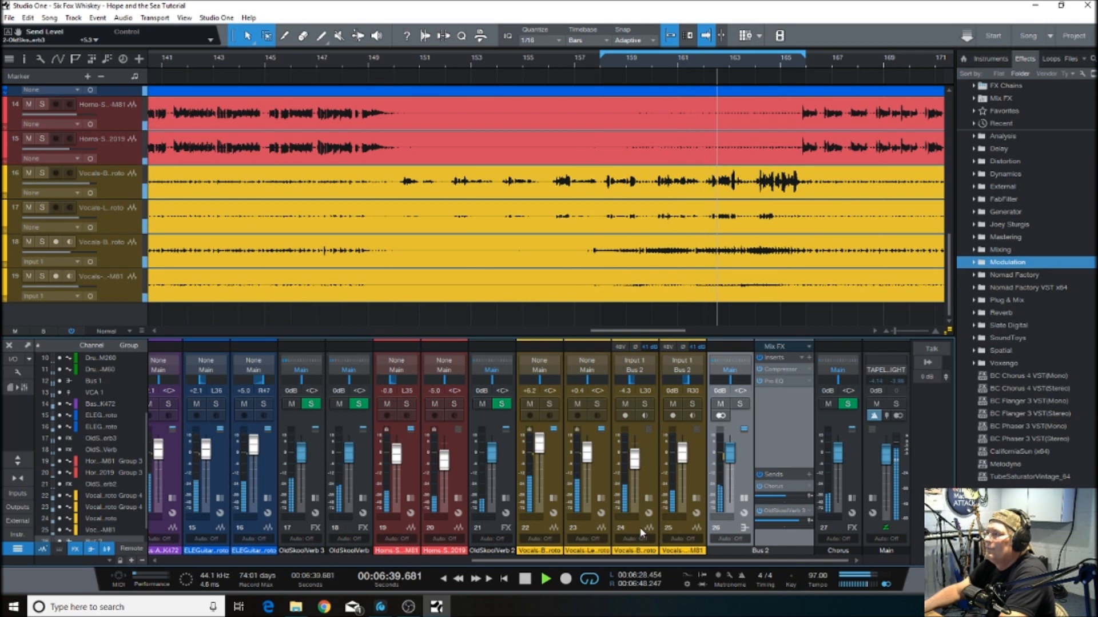
Lower the Vocals-BG GTR-Proto channel's volume to -6.3 dB against the full mix and stop playback
{"action": "left_click_drag", "start_coordinate": [635, 460], "coordinate": [637, 469]}
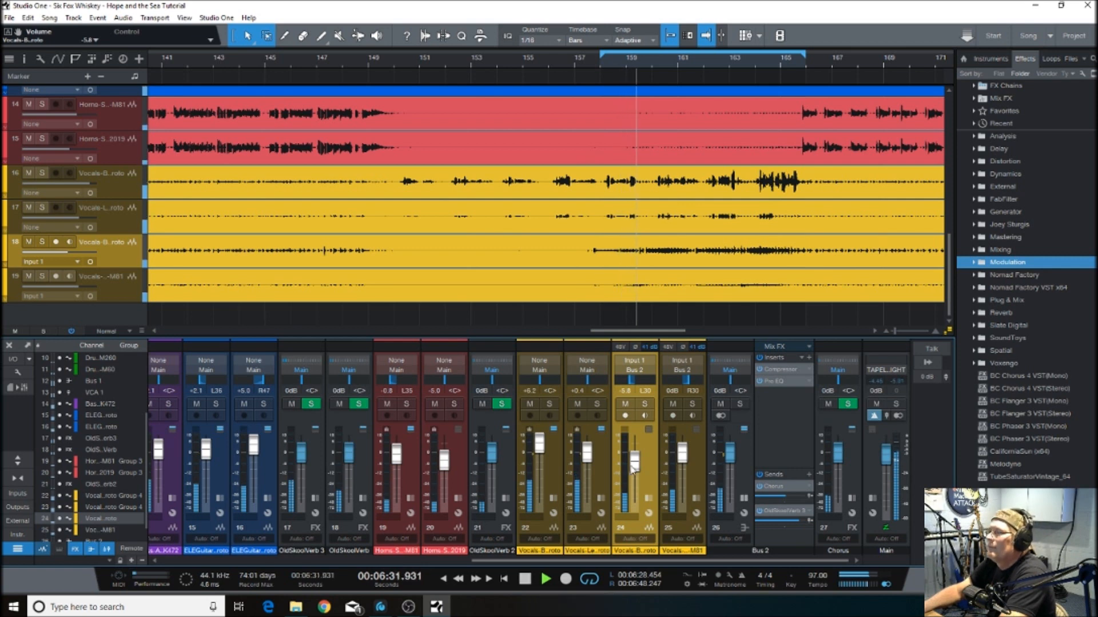
{"action": "left_click_drag", "start_coordinate": [633, 468], "coordinate": [637, 470]}
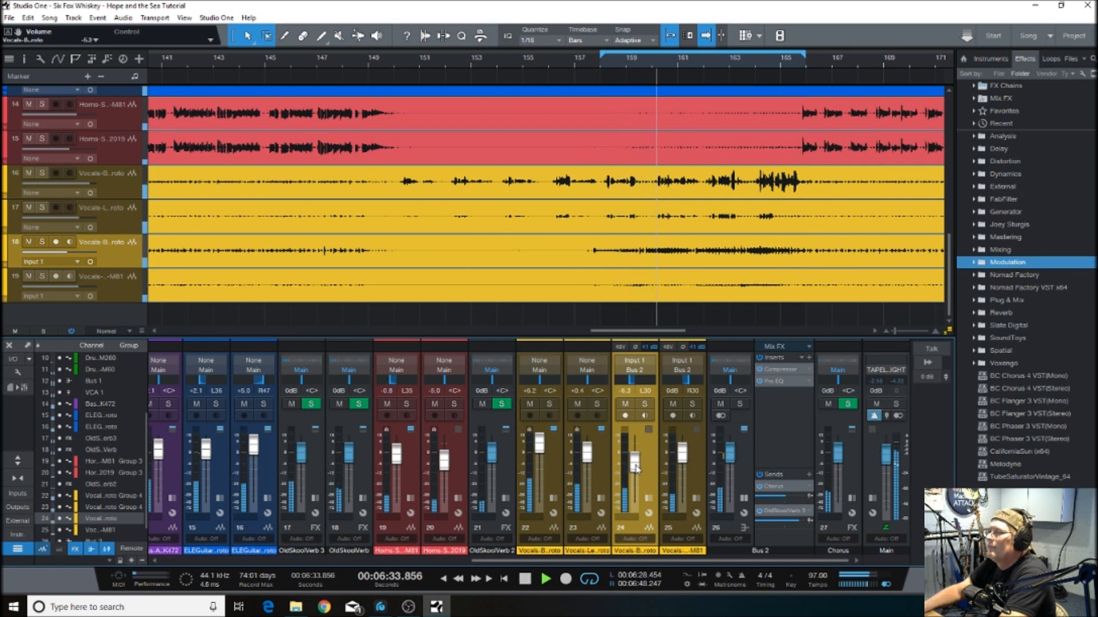
{"action": "left_click", "coordinate": [525, 579]}
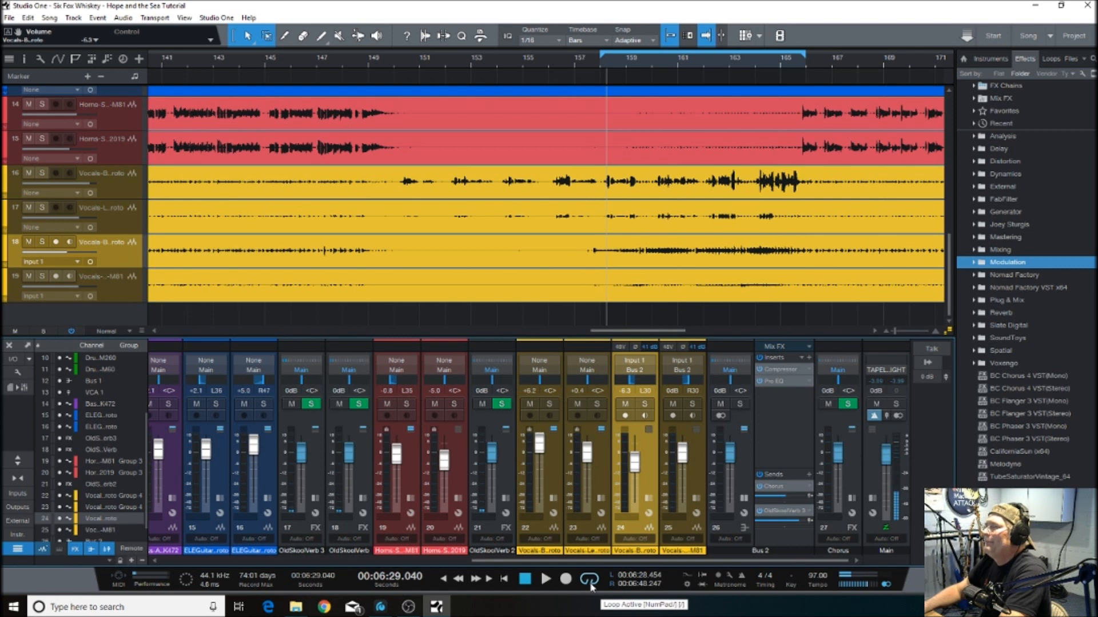
Solo Bus 2 during playback, narrow the panning of Vocals-BG GTR-Proto to L12 and Vocals-BG Sax-M81 to R12, and unsolo the bus
{"action": "left_click", "coordinate": [740, 403]}
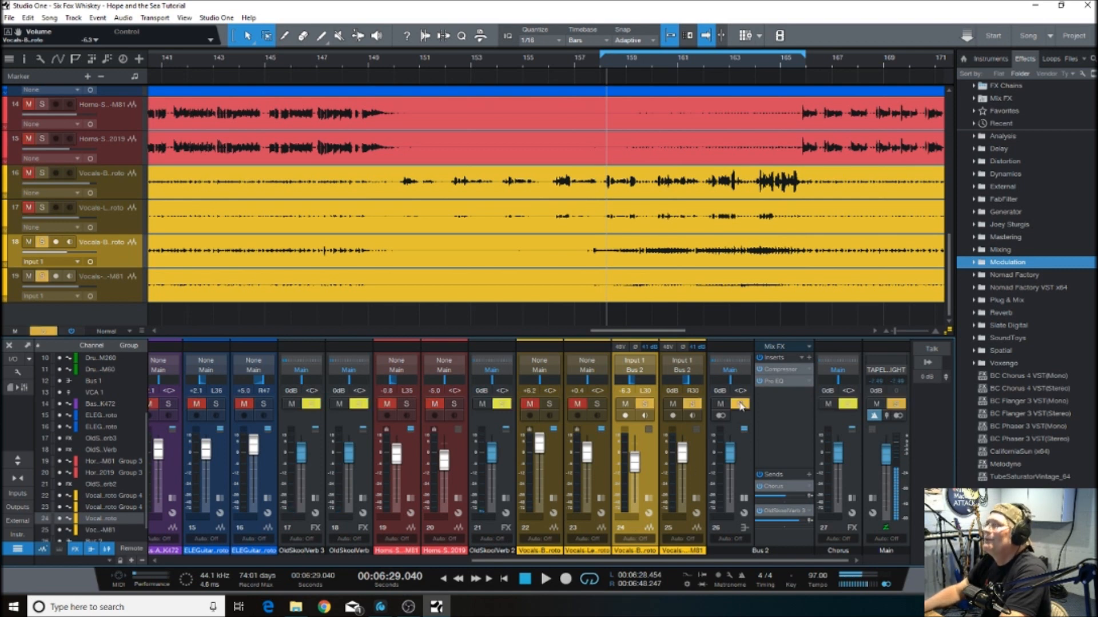
{"action": "left_click", "coordinate": [545, 579]}
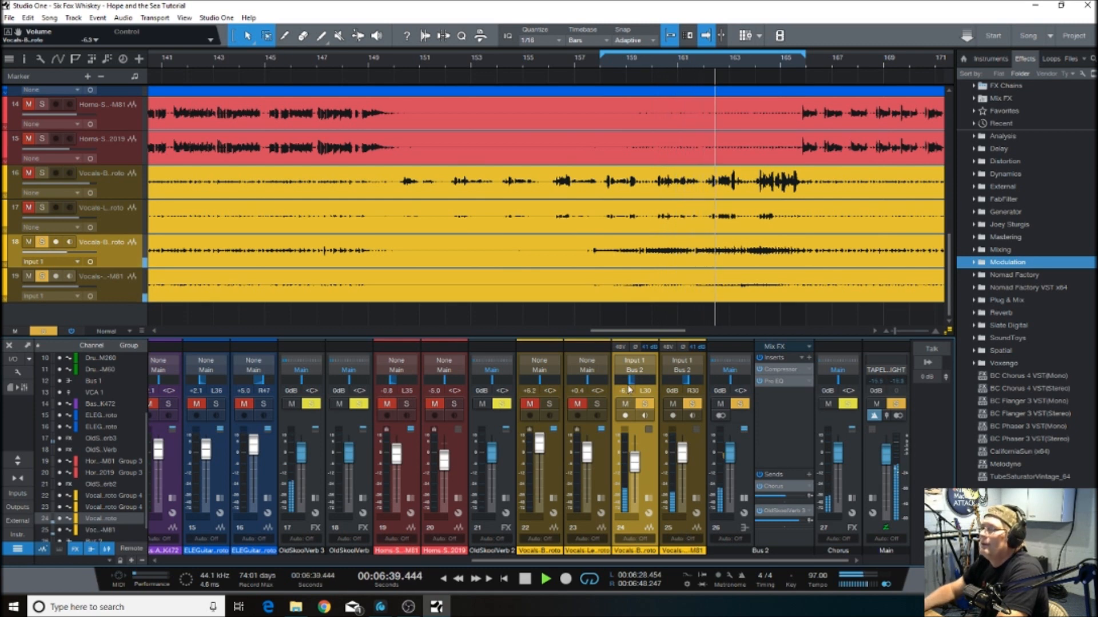
{"action": "mouse_move", "coordinate": [631, 387]}
{"action": "left_click_drag", "start_coordinate": [631, 386], "coordinate": [688, 391]}
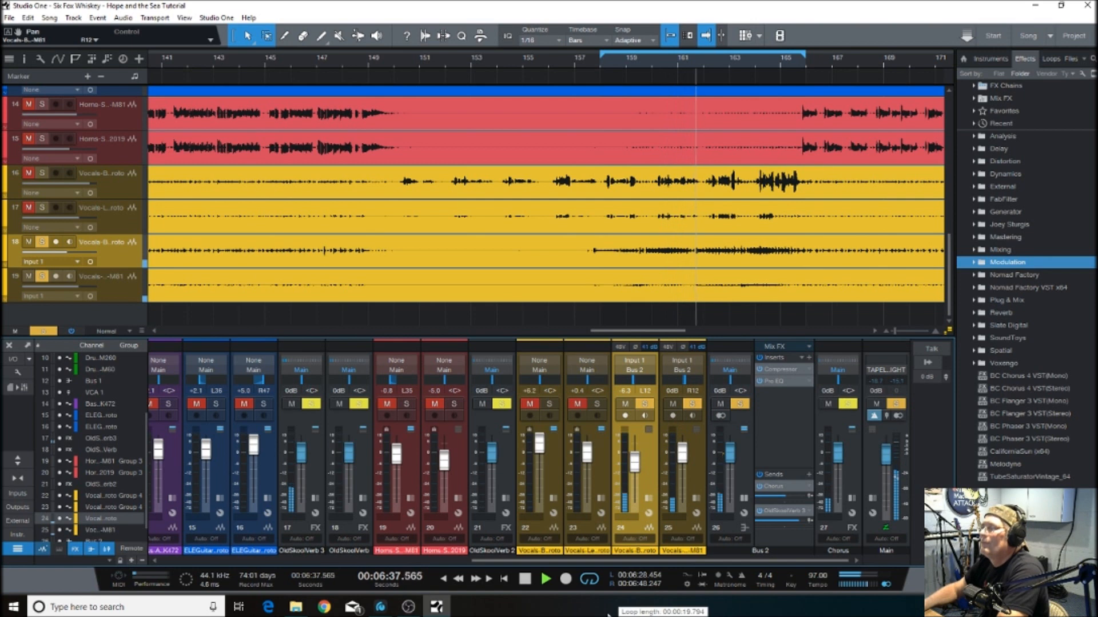
{"action": "left_click", "coordinate": [740, 404]}
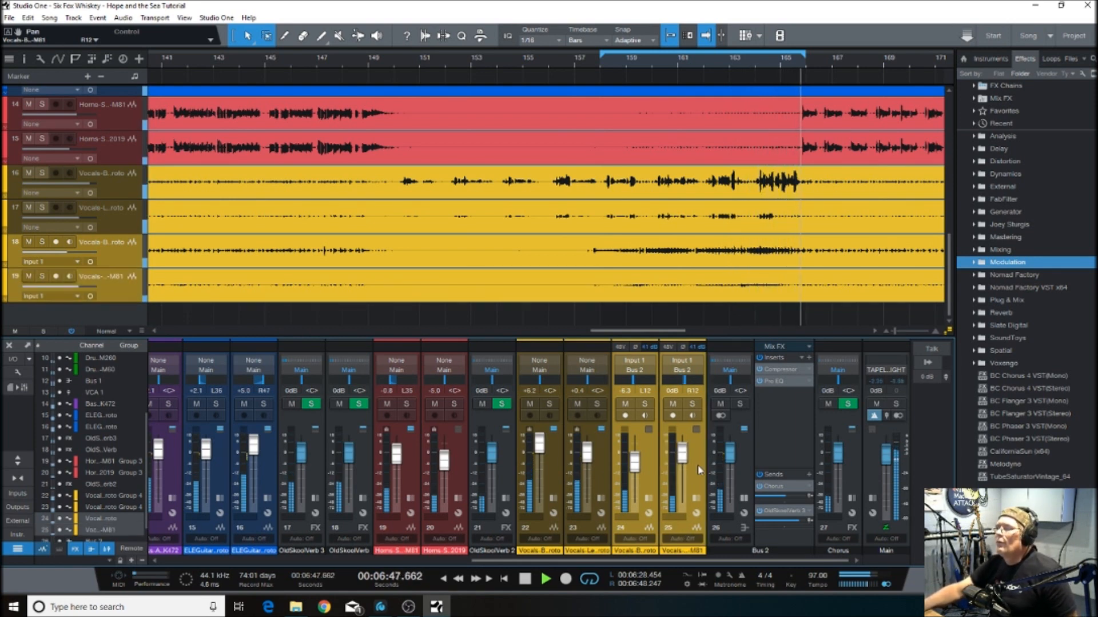
Raise Vocals-BG GTR-Proto to -5.8 dB and Vocals-BG Sax-M81 to +1.7 dB, collapse the Bus 2 channel, and stop playback
{"action": "left_click_drag", "start_coordinate": [682, 459], "coordinate": [684, 459]}
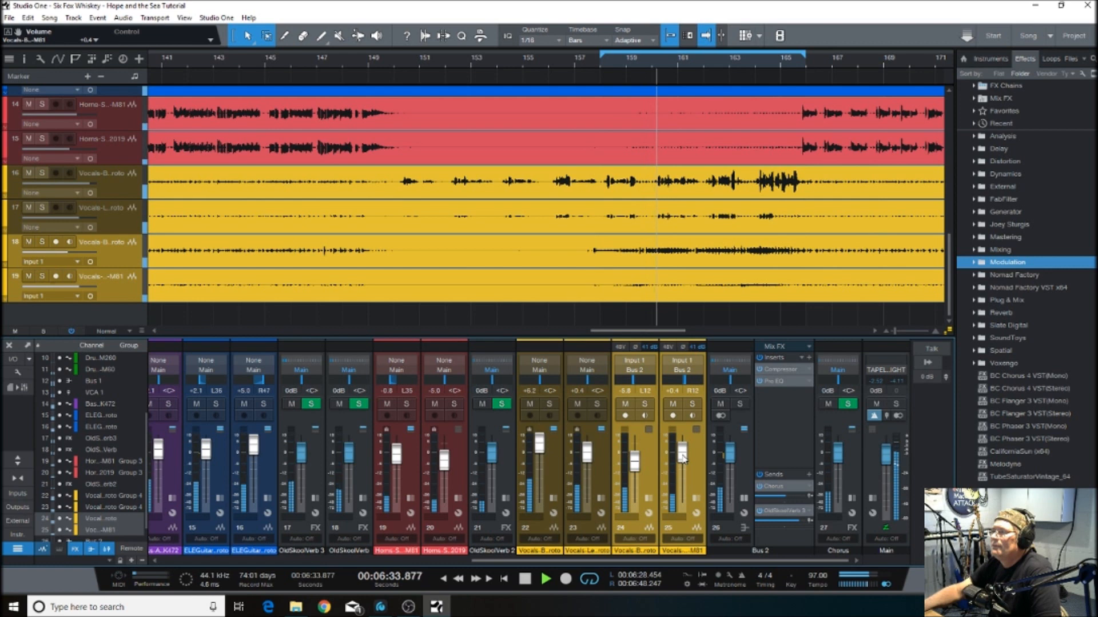
{"action": "left_click", "coordinate": [694, 481]}
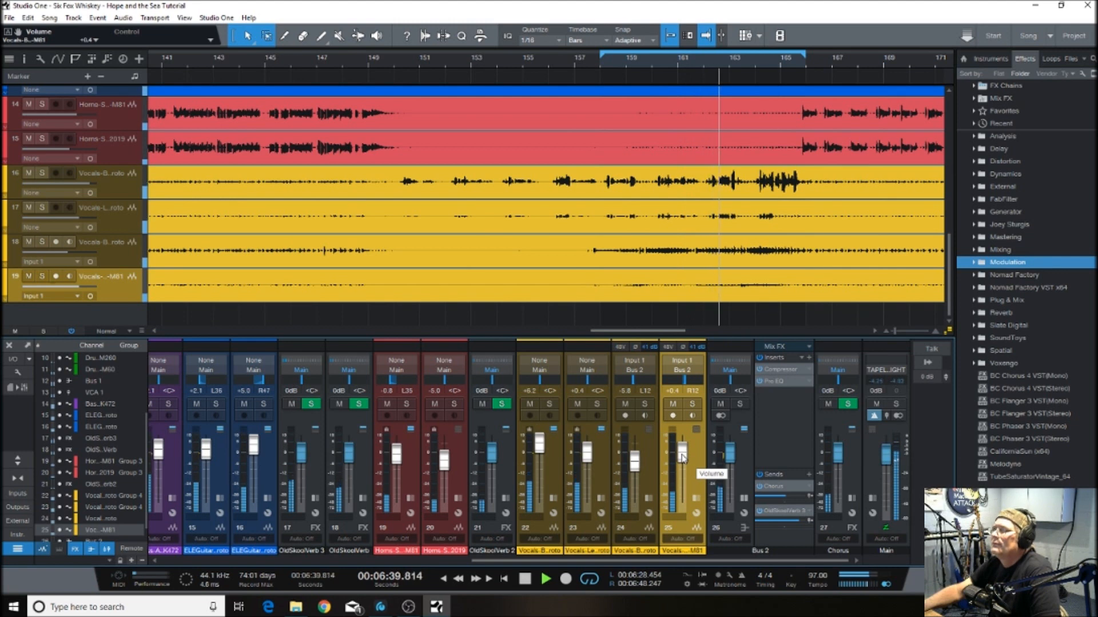
{"action": "scroll", "coordinate": [683, 459], "scroll_direction": "up", "scroll_amount": 3}
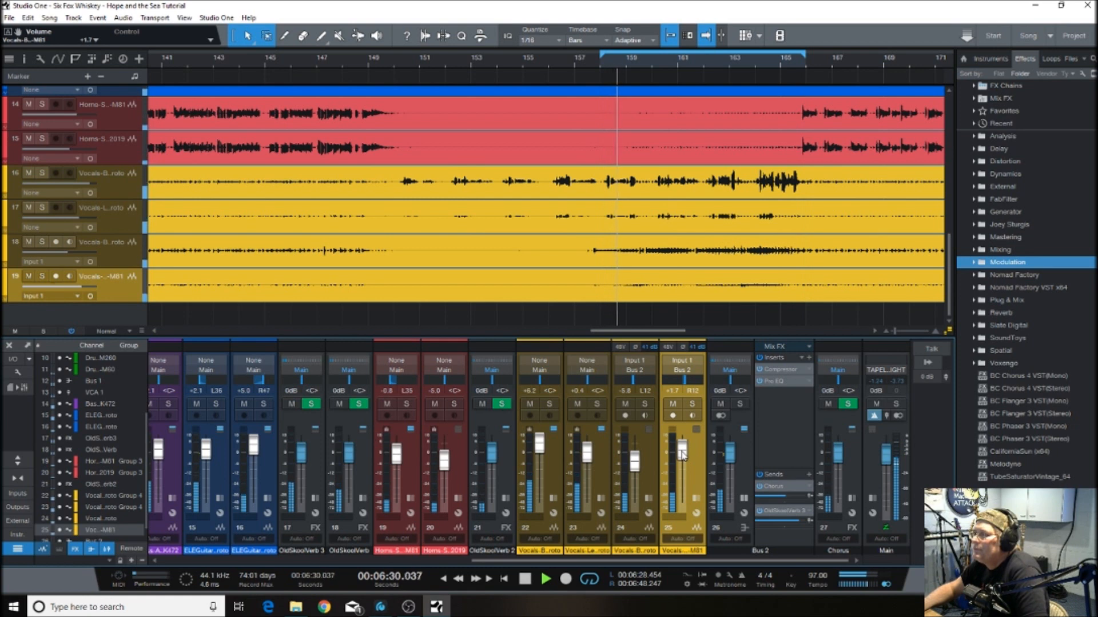
{"action": "left_click_drag", "start_coordinate": [682, 456], "coordinate": [682, 455]}
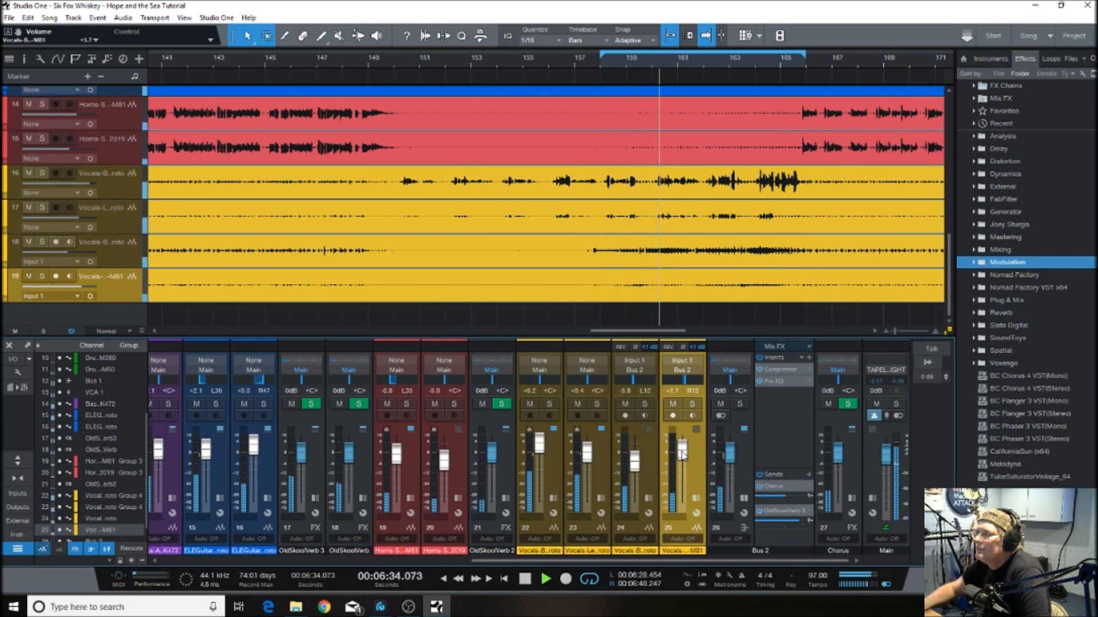
{"action": "left_click", "coordinate": [744, 499]}
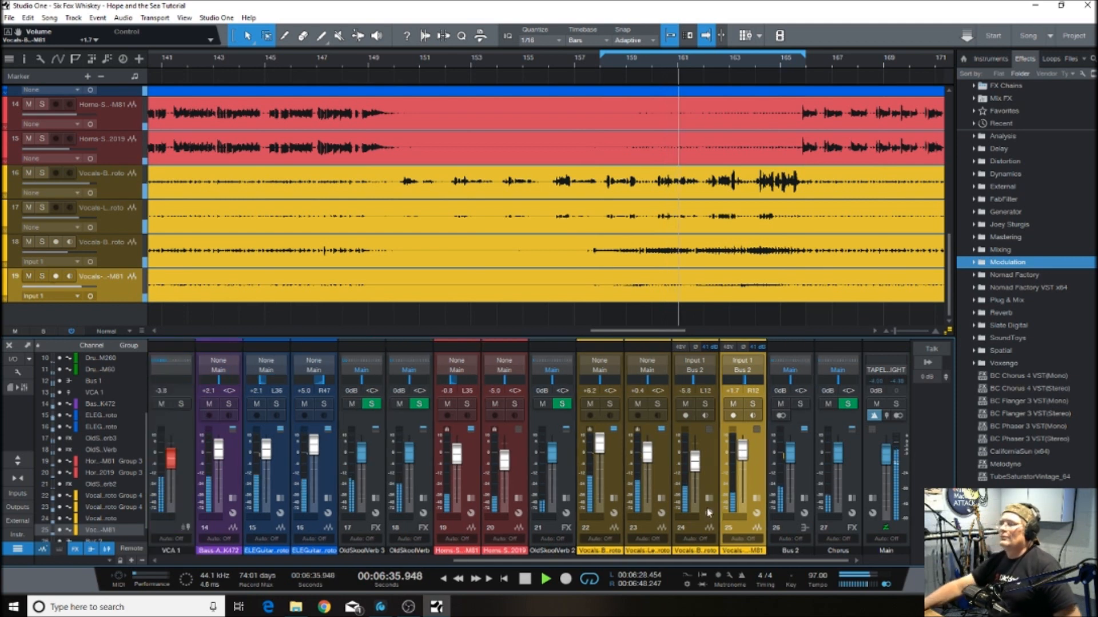
{"action": "left_click", "coordinate": [524, 579]}
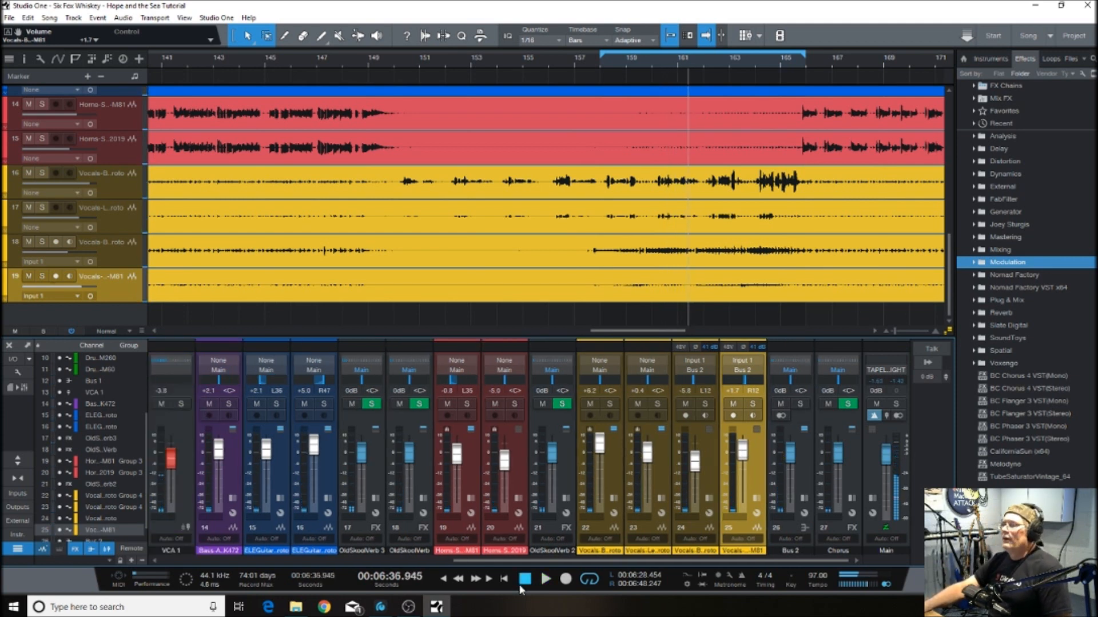
Listen to the full mix from the beginning of the song through the first minute without looping
{"action": "left_click", "coordinate": [446, 580]}
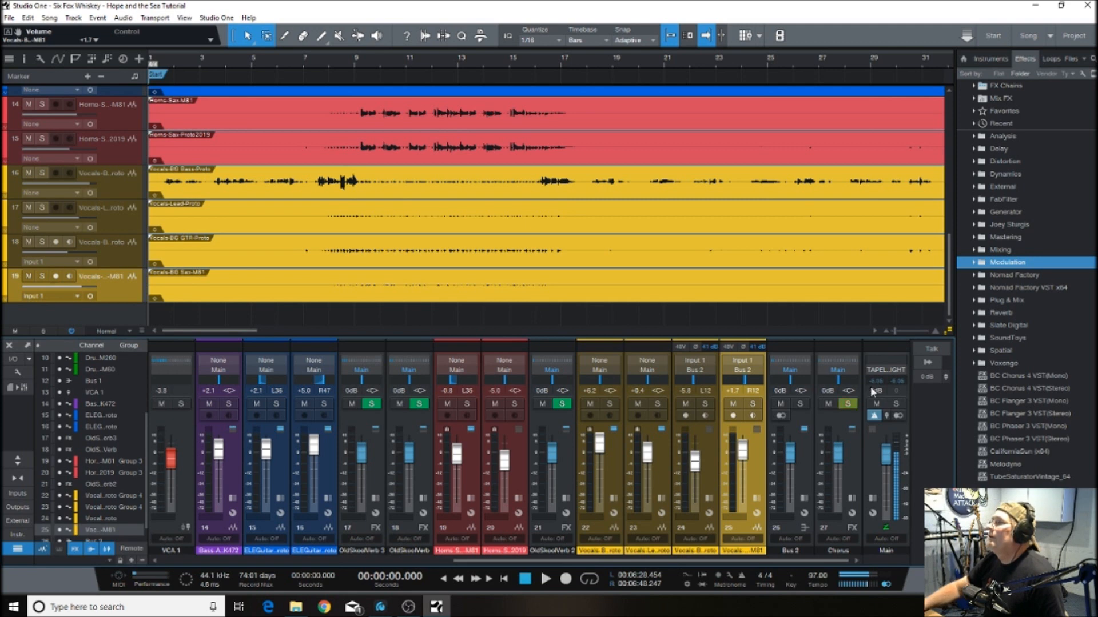
{"action": "left_click", "coordinate": [545, 579]}
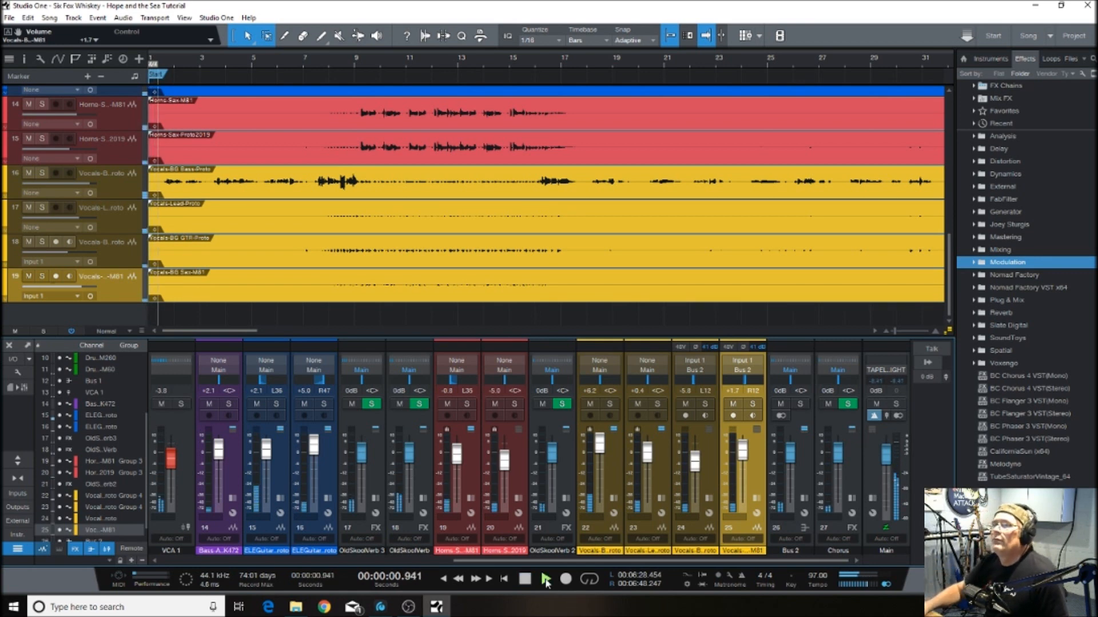
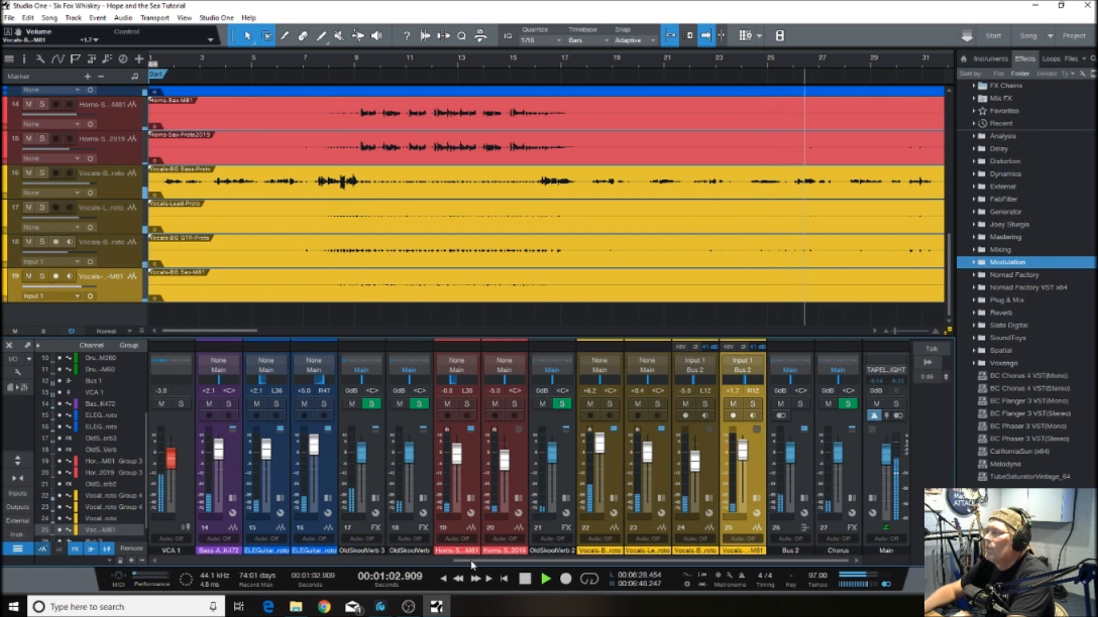
{"action": "left_click", "coordinate": [526, 581]}
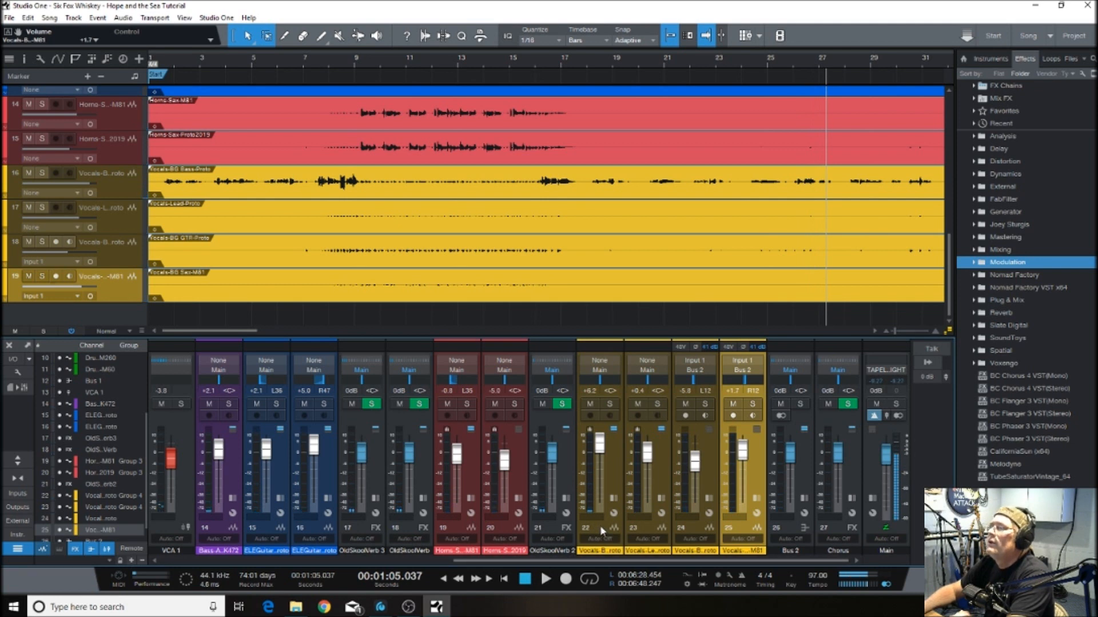
Dissolve Group 4, which links the Vocals-BG Bass-Proto and Vocals-Lead-Proto channels
{"action": "left_click", "coordinate": [602, 531]}
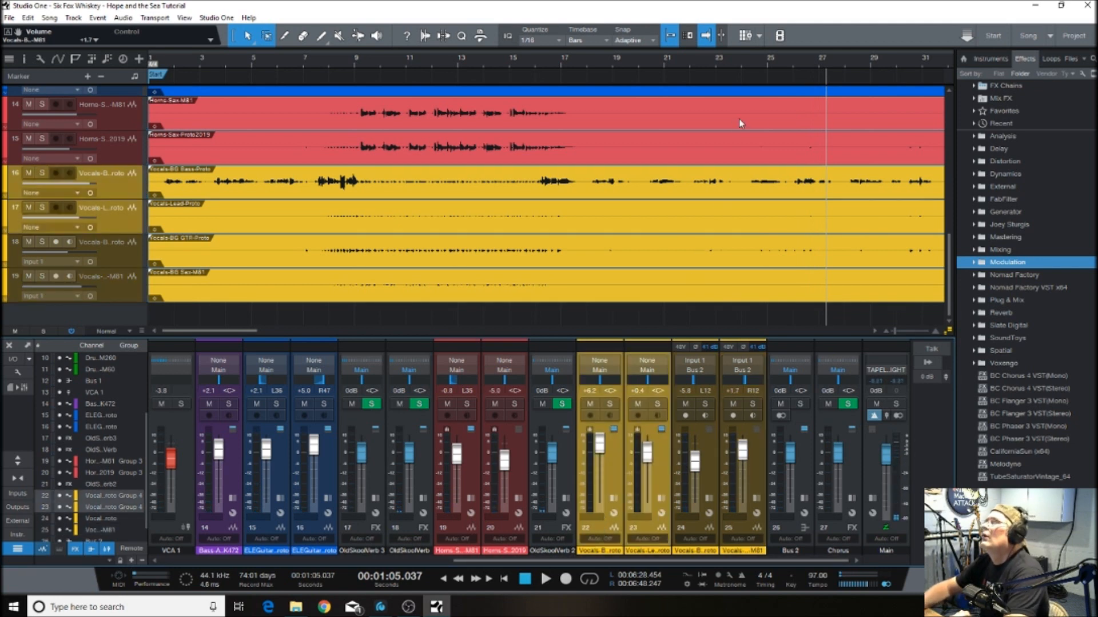
{"action": "left_click", "coordinate": [792, 60]}
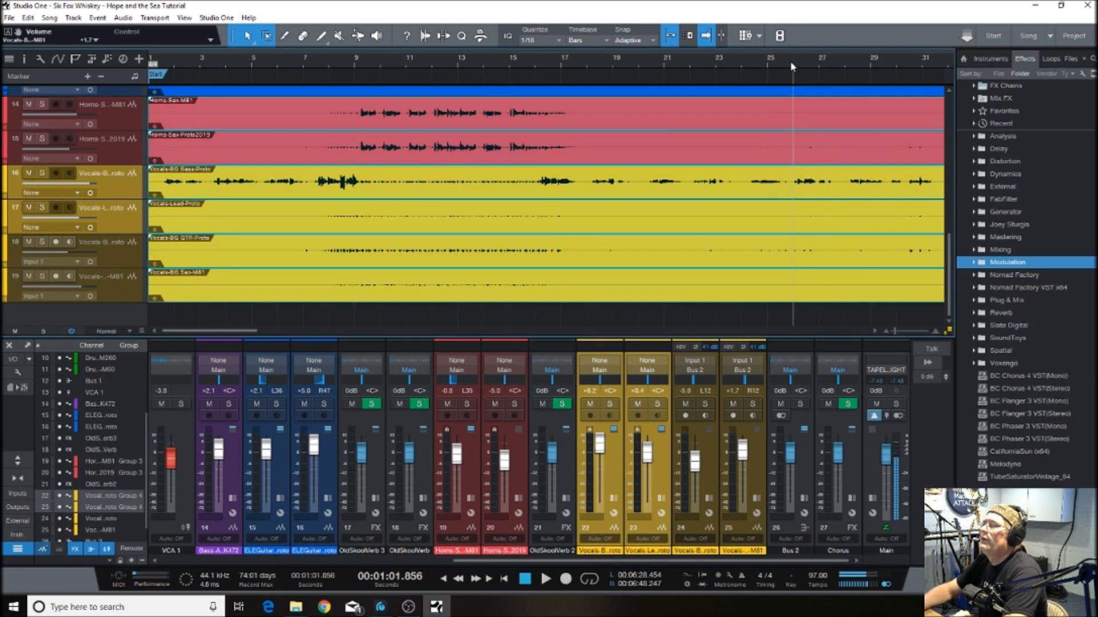
{"action": "right_click", "coordinate": [645, 530]}
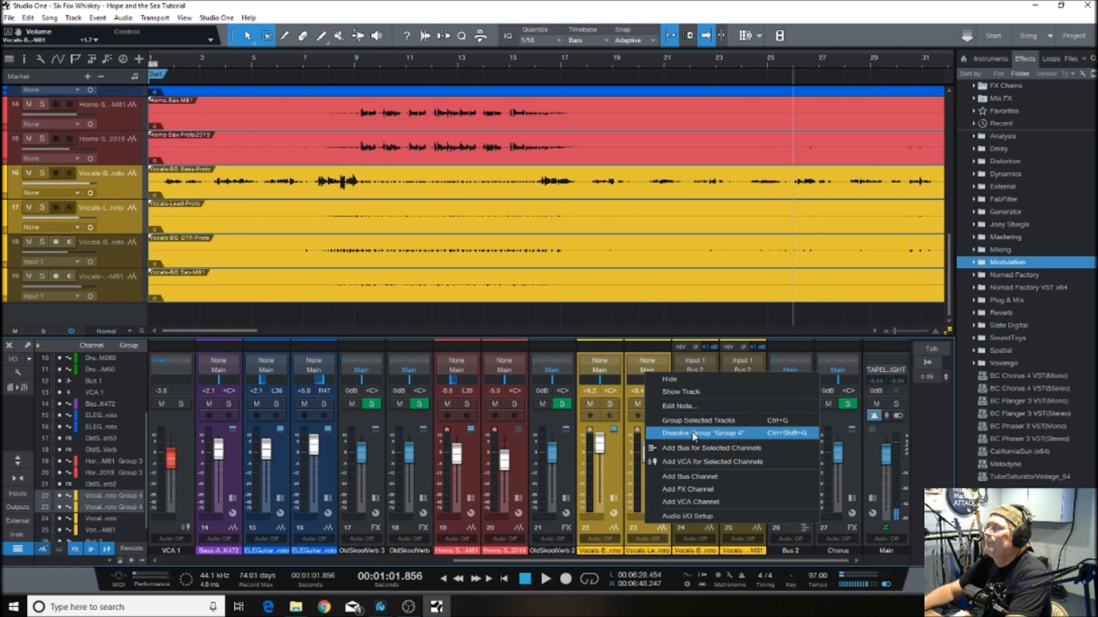
{"action": "left_click", "coordinate": [694, 435]}
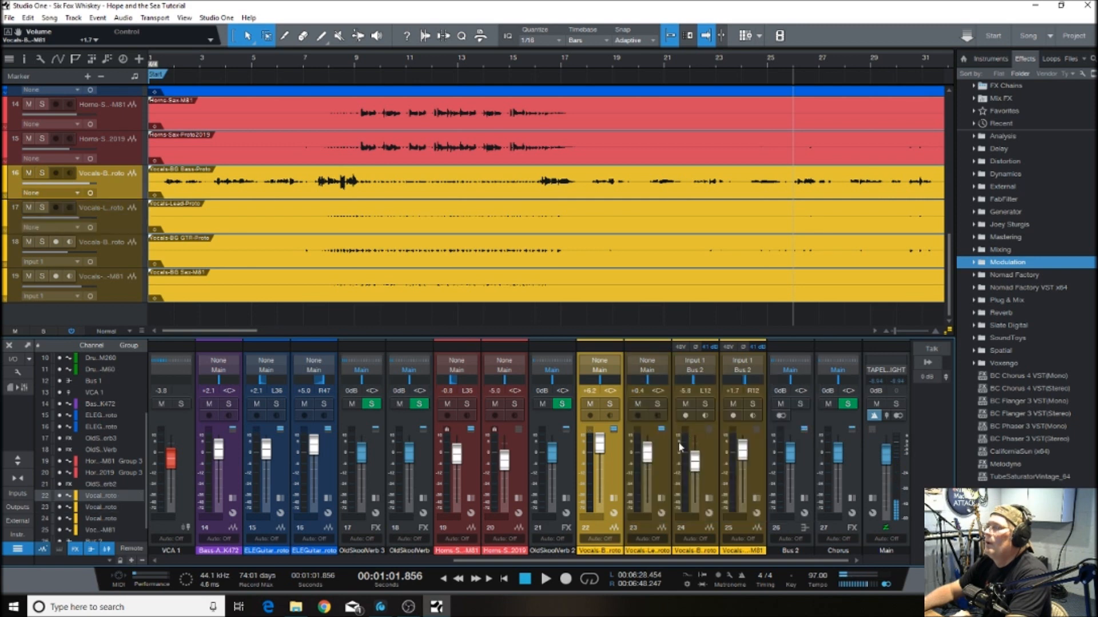
Solo the Vocals-BG Bass-Proto channel and audition its passage around the one-minute mark
{"action": "left_click", "coordinate": [609, 404]}
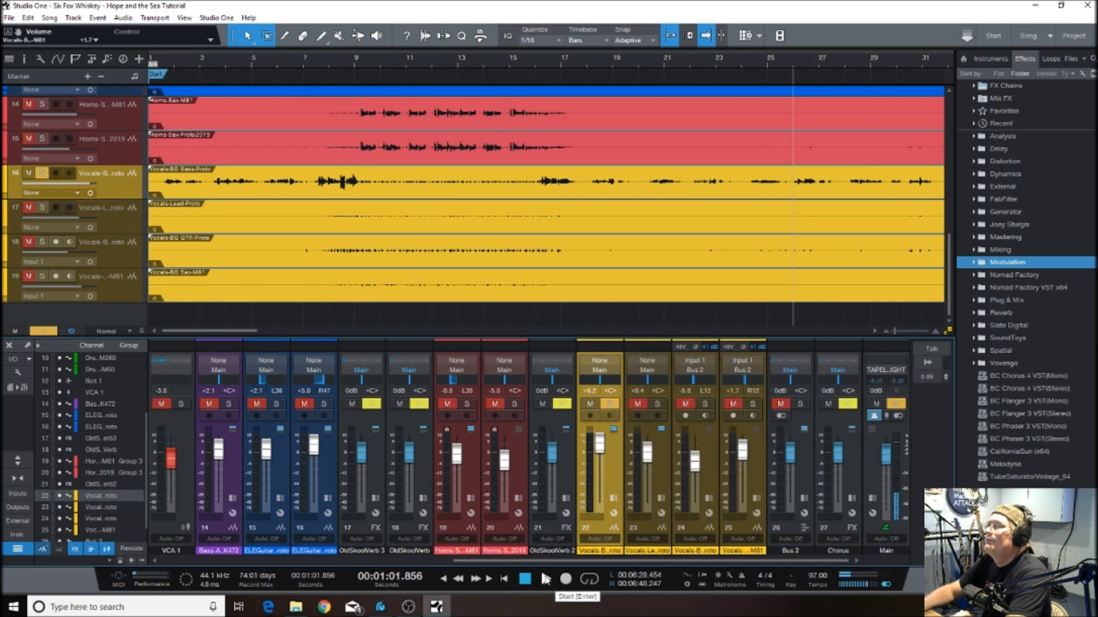
{"action": "left_click", "coordinate": [546, 579]}
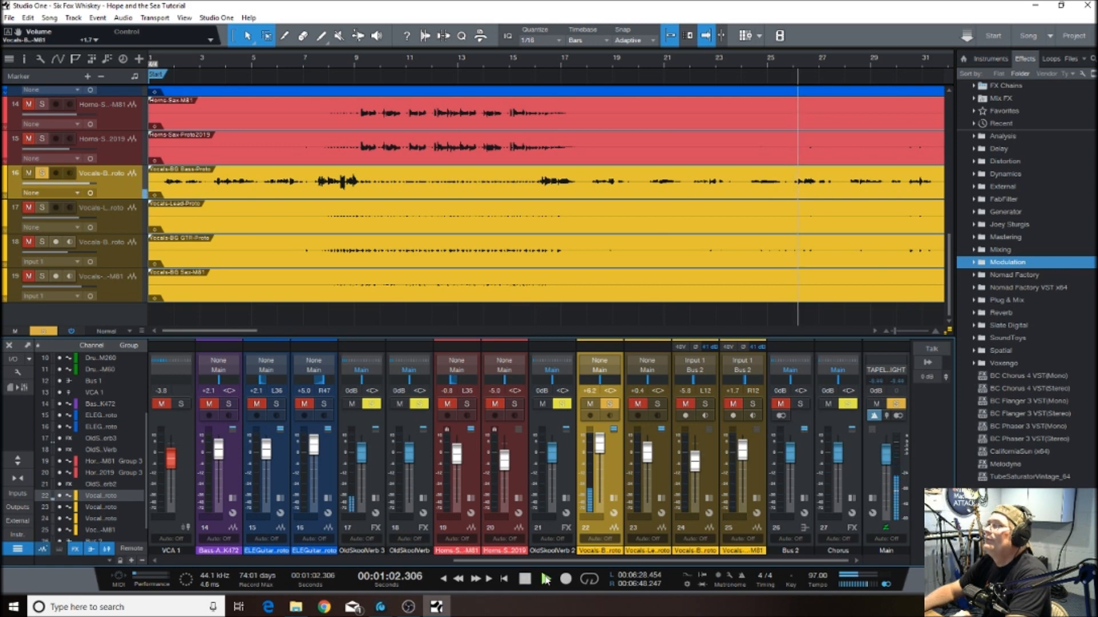
{"action": "left_click", "coordinate": [525, 579]}
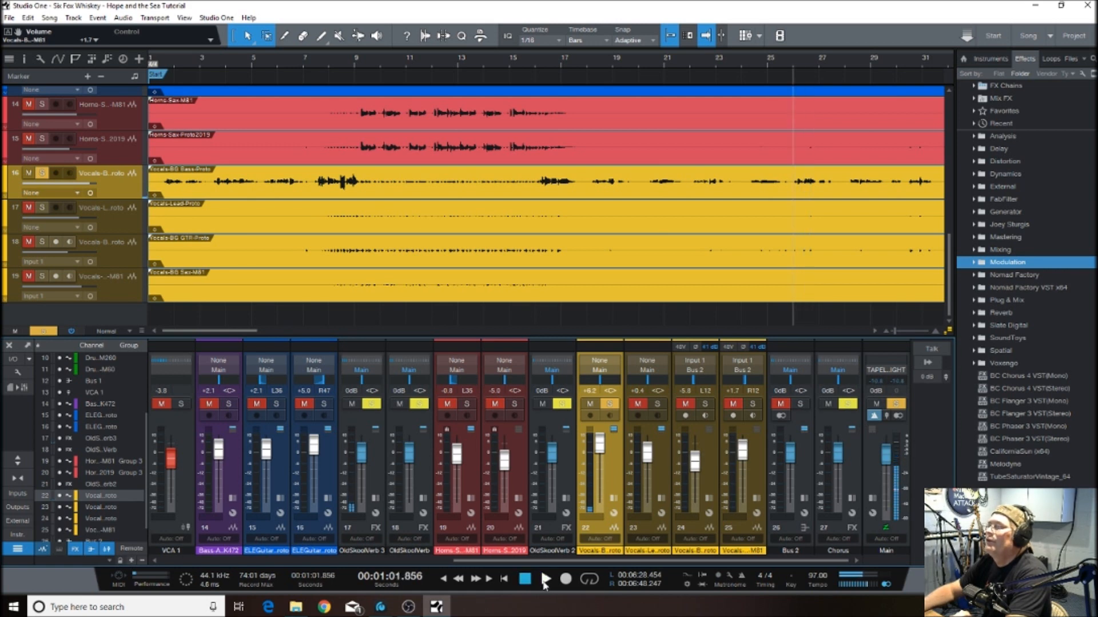
{"action": "left_click", "coordinate": [787, 60]}
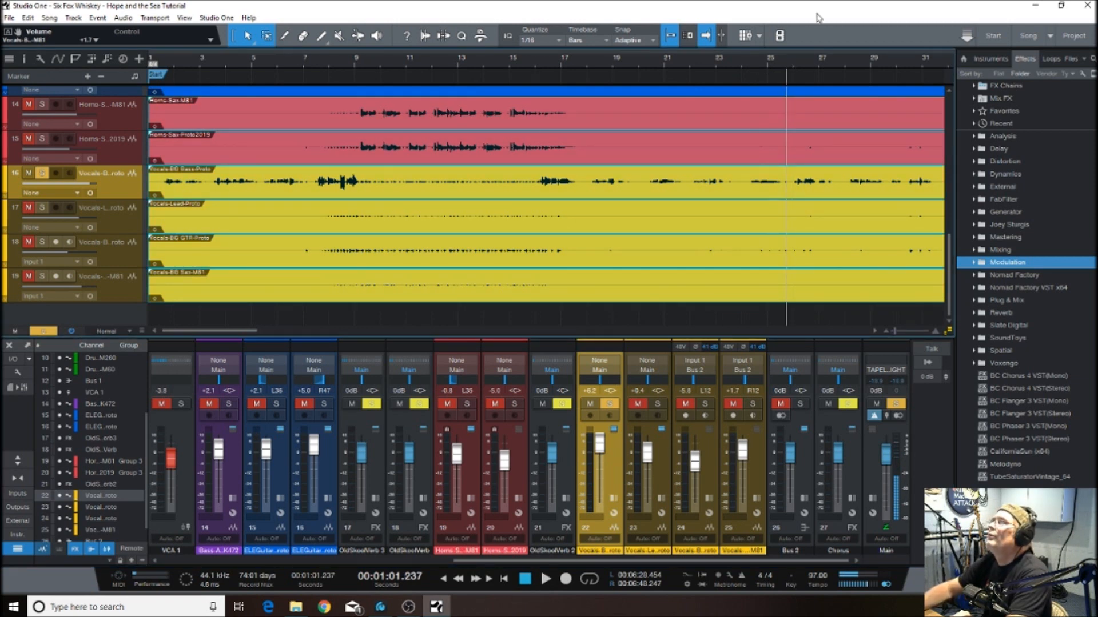
{"action": "left_click", "coordinate": [783, 65]}
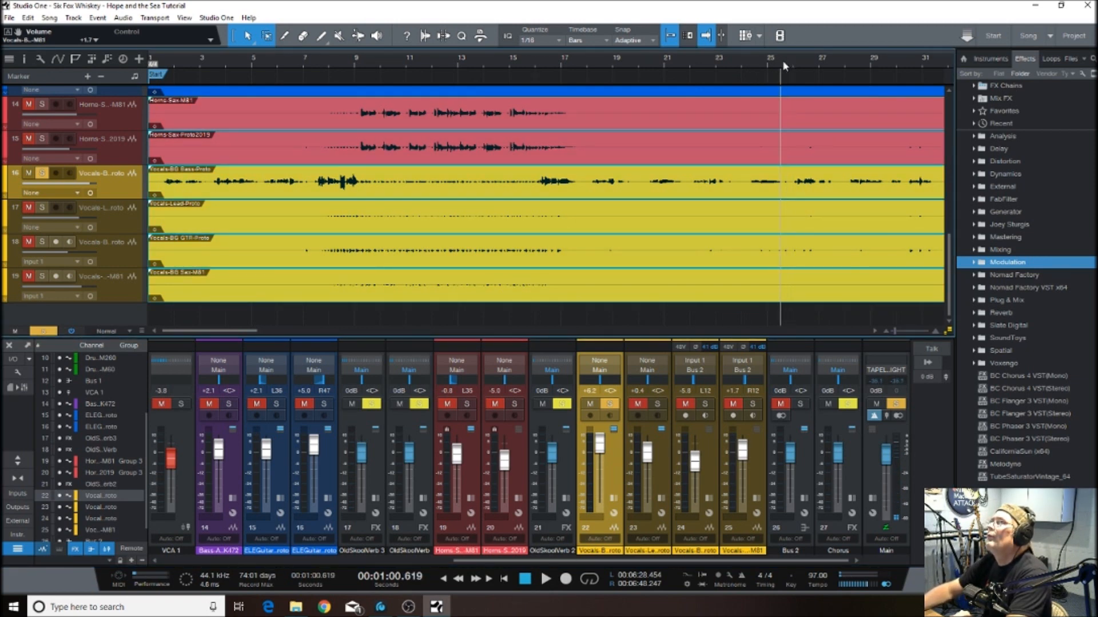
{"action": "left_click", "coordinate": [546, 579]}
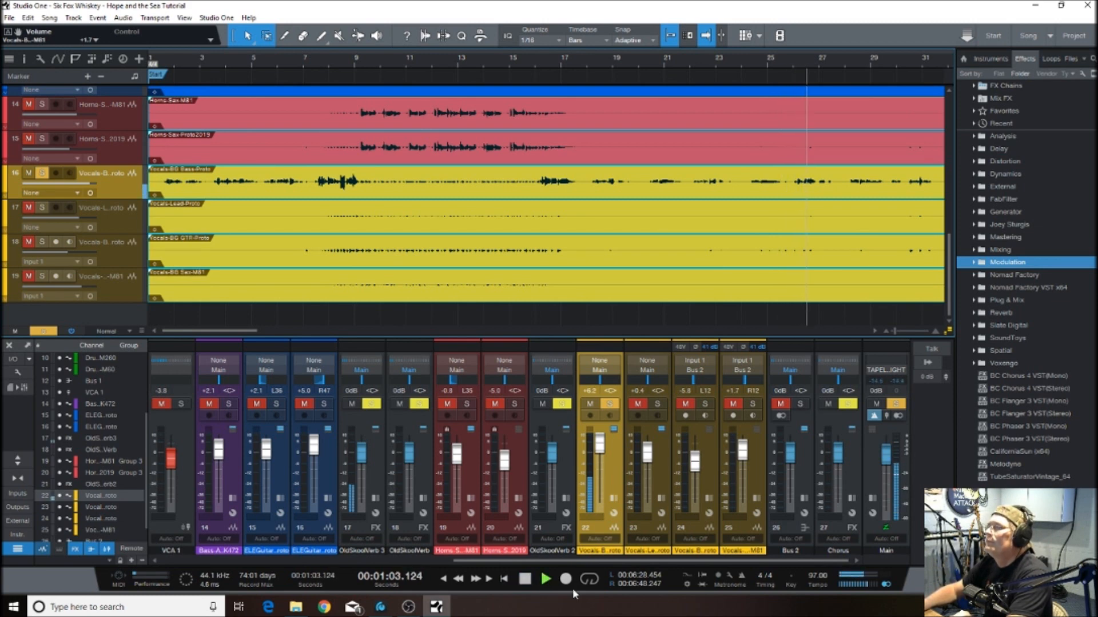
{"action": "left_click", "coordinate": [525, 580]}
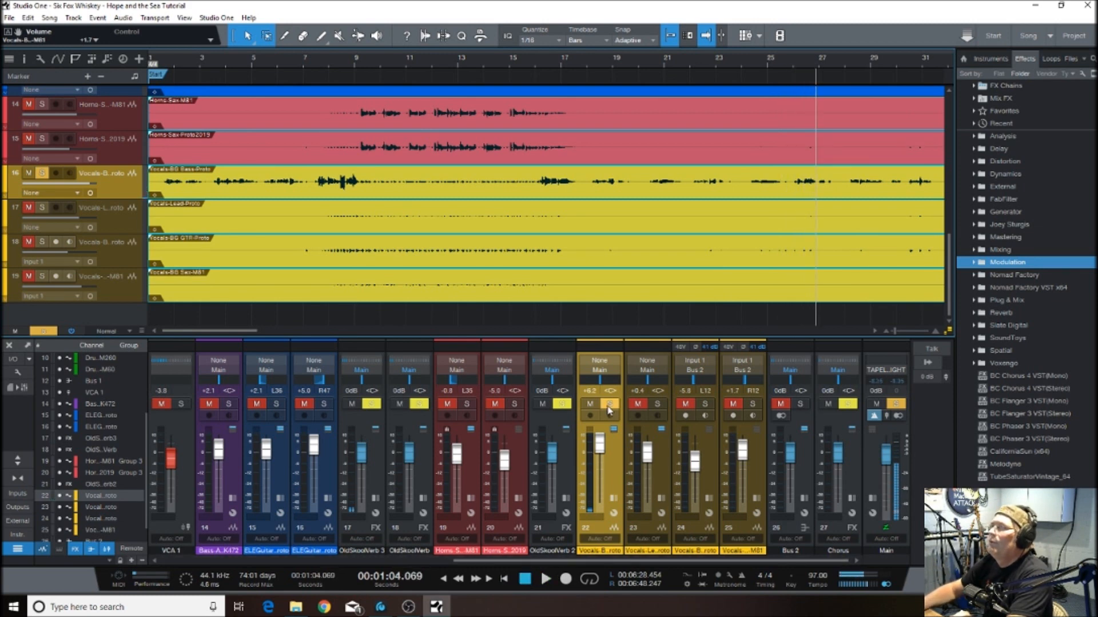
Expand the Vocals-BG Bass-Proto channel to check its inserts and reverb send while replaying the soloed passage
{"action": "left_click", "coordinate": [613, 502]}
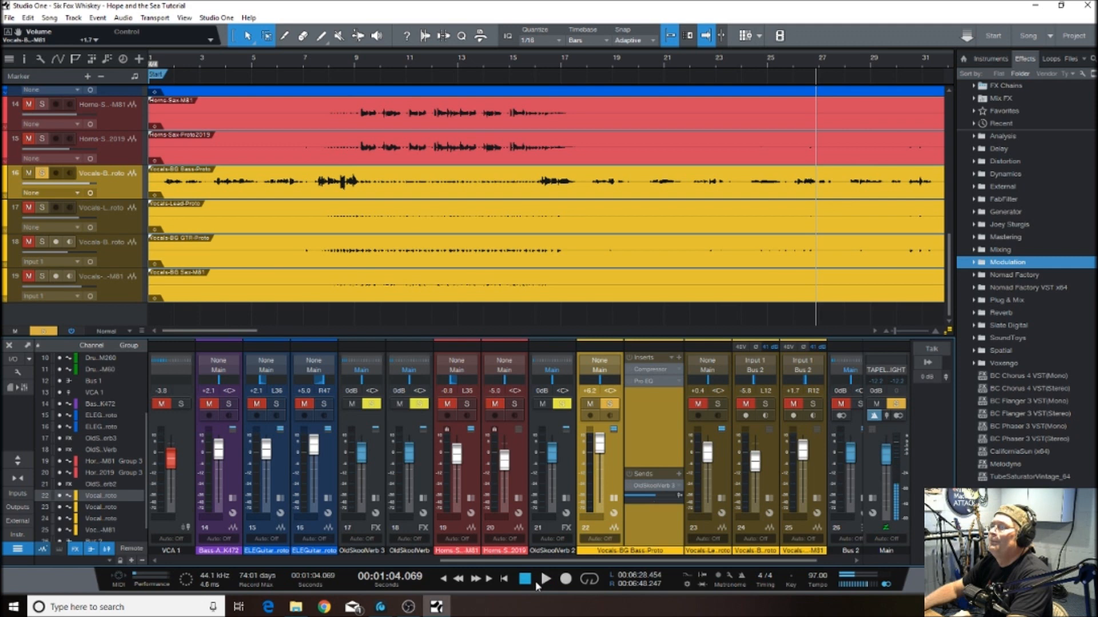
{"action": "left_click", "coordinate": [546, 579]}
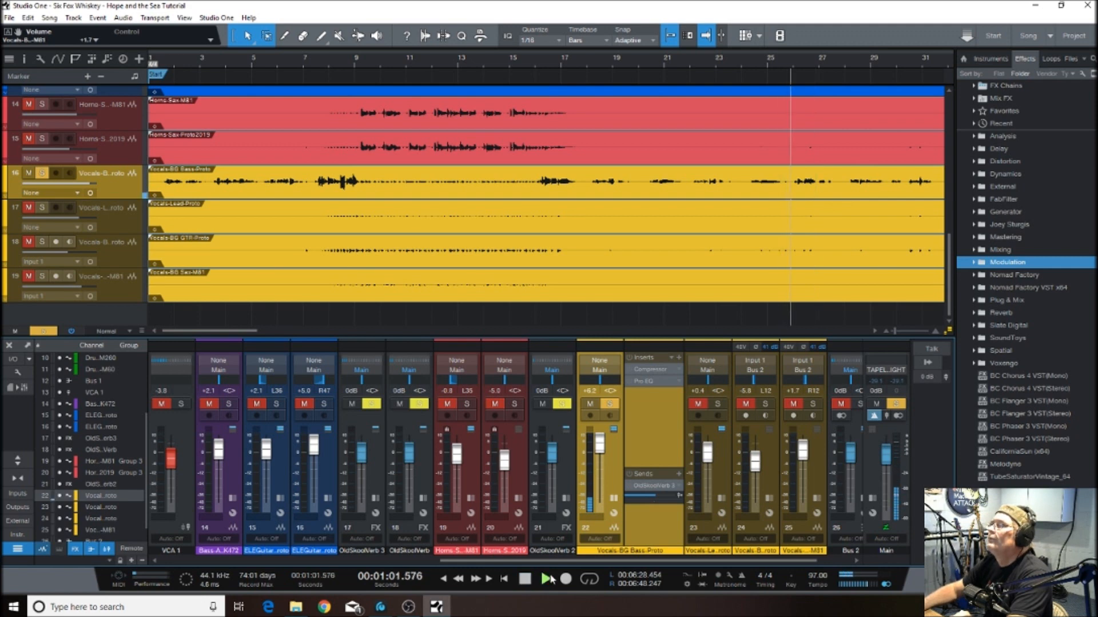
{"action": "left_click", "coordinate": [525, 579]}
{"action": "left_click", "coordinate": [614, 499]}
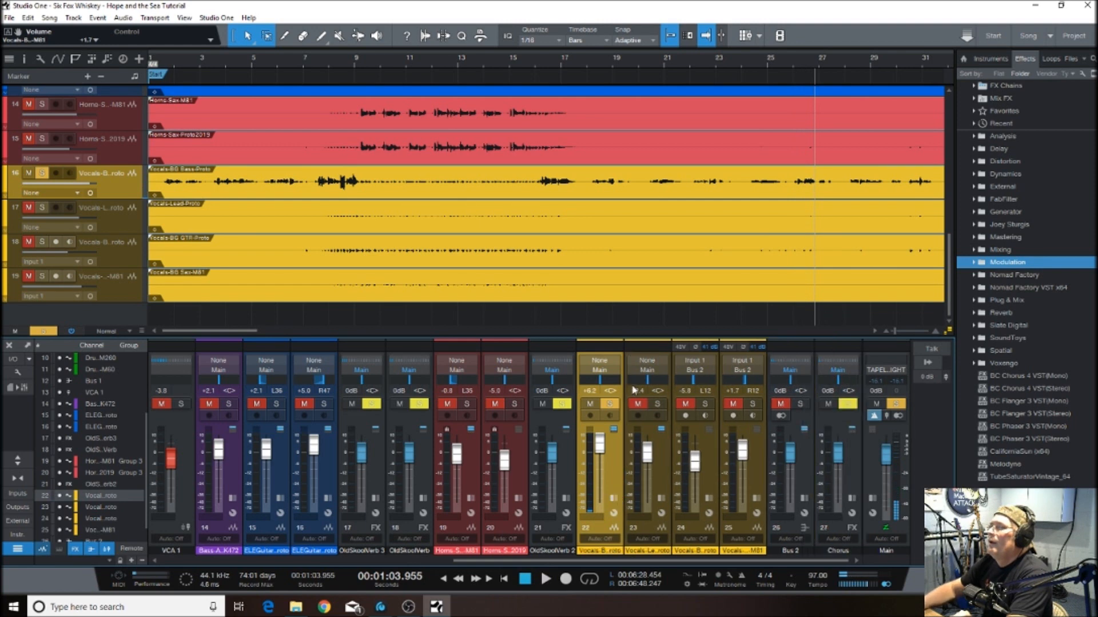
{"action": "left_click", "coordinate": [614, 498]}
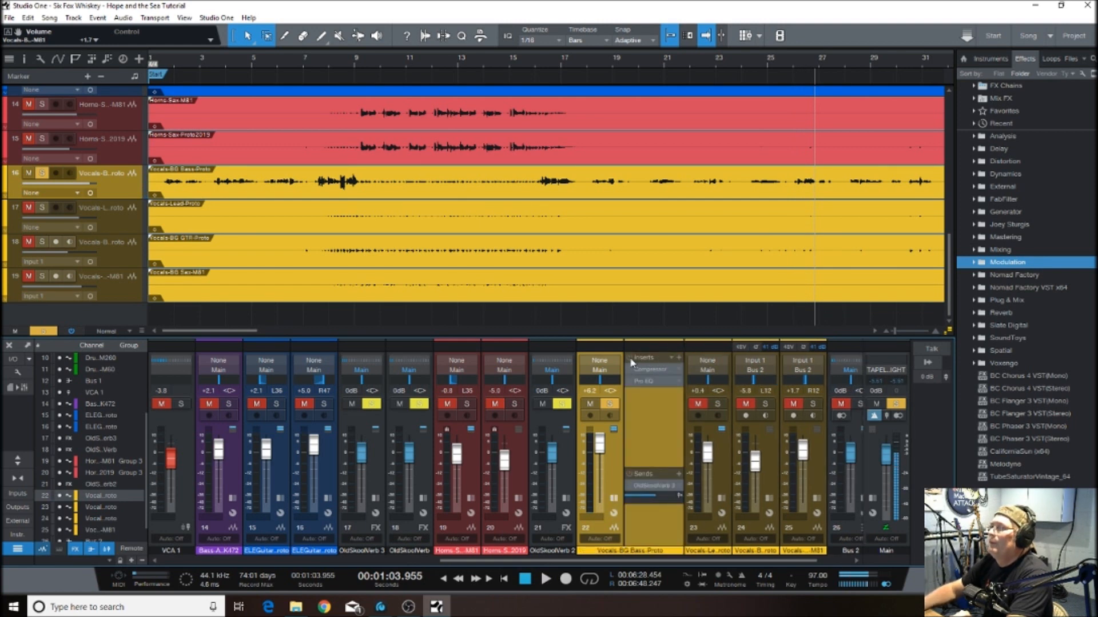
Unsolo the Vocals-BG Bass-Proto channel, collapse it, and listen to the full mix while checking the drum channels
{"action": "left_click", "coordinate": [610, 404]}
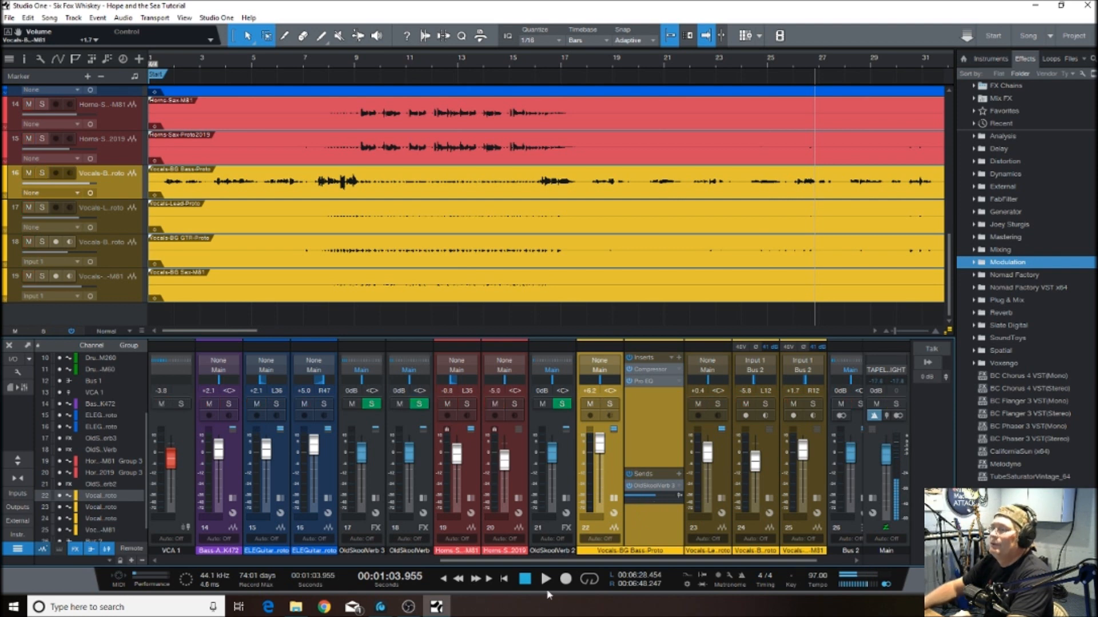
{"action": "left_click", "coordinate": [614, 499]}
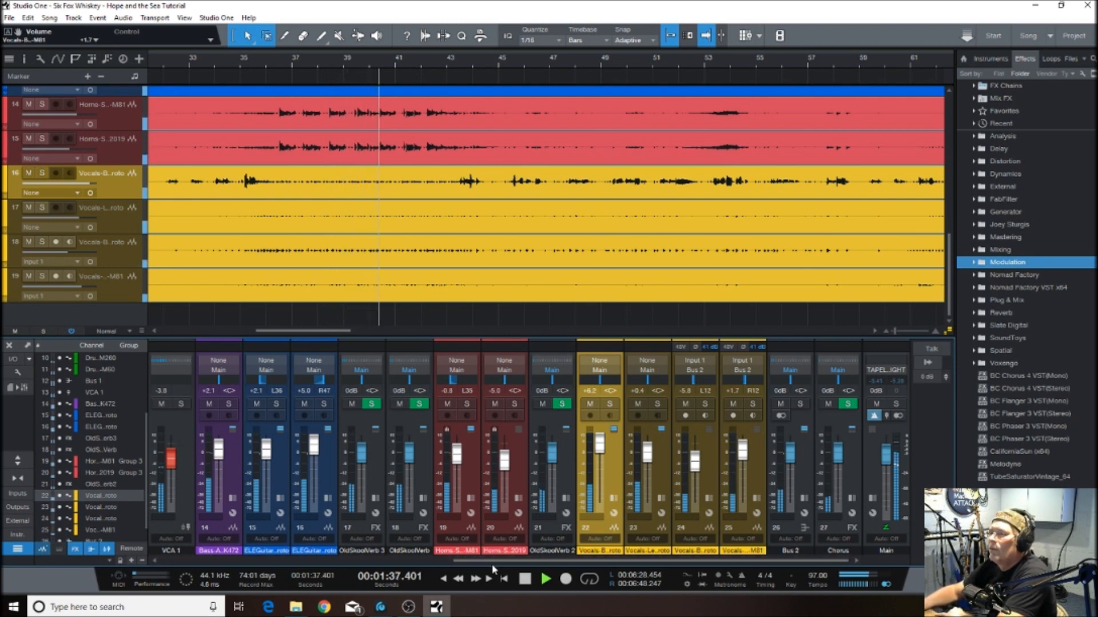
{"action": "left_click_drag", "start_coordinate": [495, 564], "coordinate": [206, 565]}
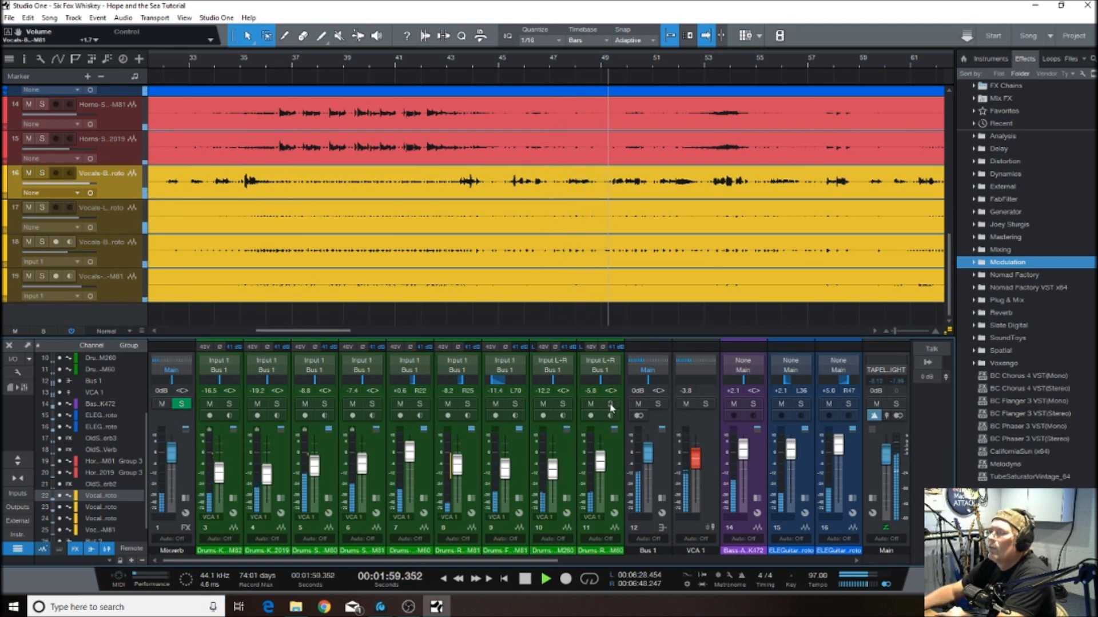
Lower drum channel 11 to -7.5 dB and, while checking the soloed bass against the drums, raise the bass channel to +2.5 dB
{"action": "left_click_drag", "start_coordinate": [600, 466], "coordinate": [600, 467]}
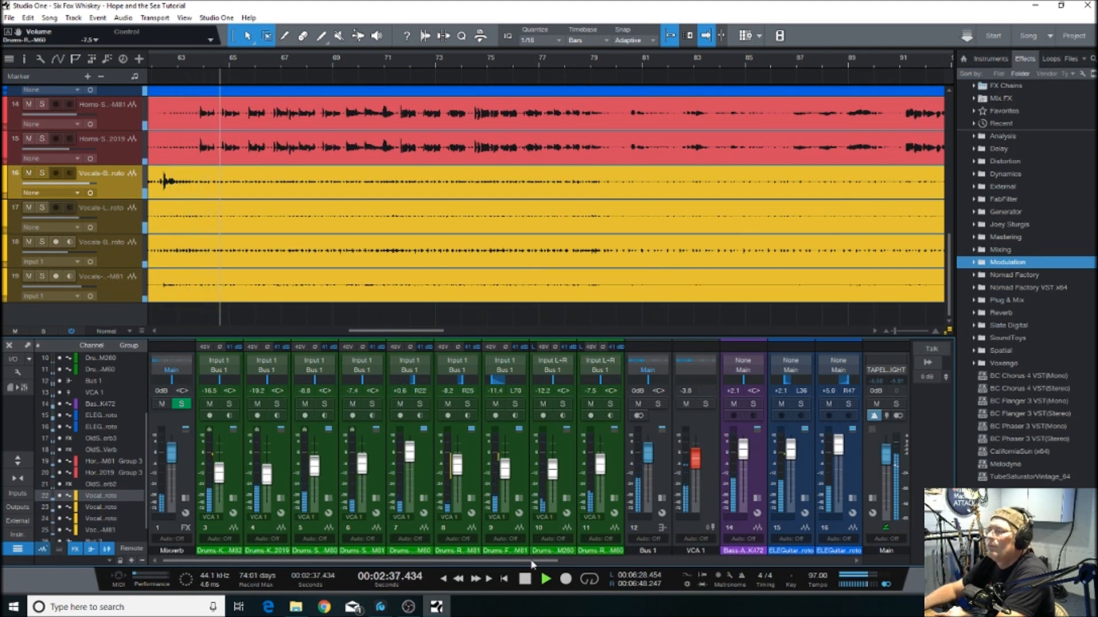
{"action": "left_click_drag", "start_coordinate": [536, 562], "coordinate": [644, 576]}
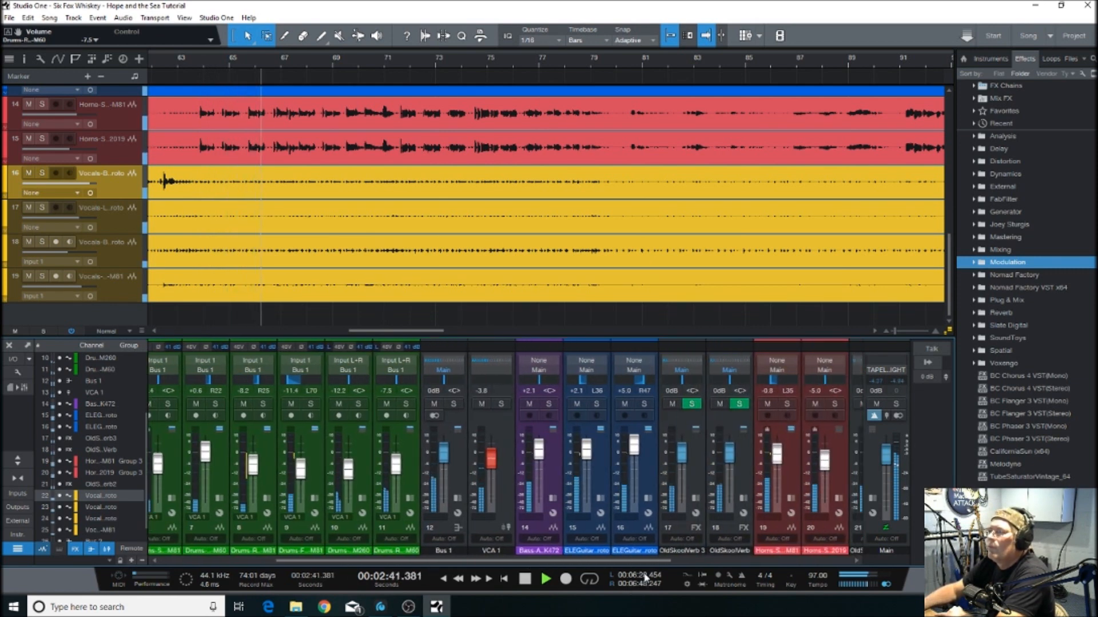
{"action": "left_click", "coordinate": [548, 404]}
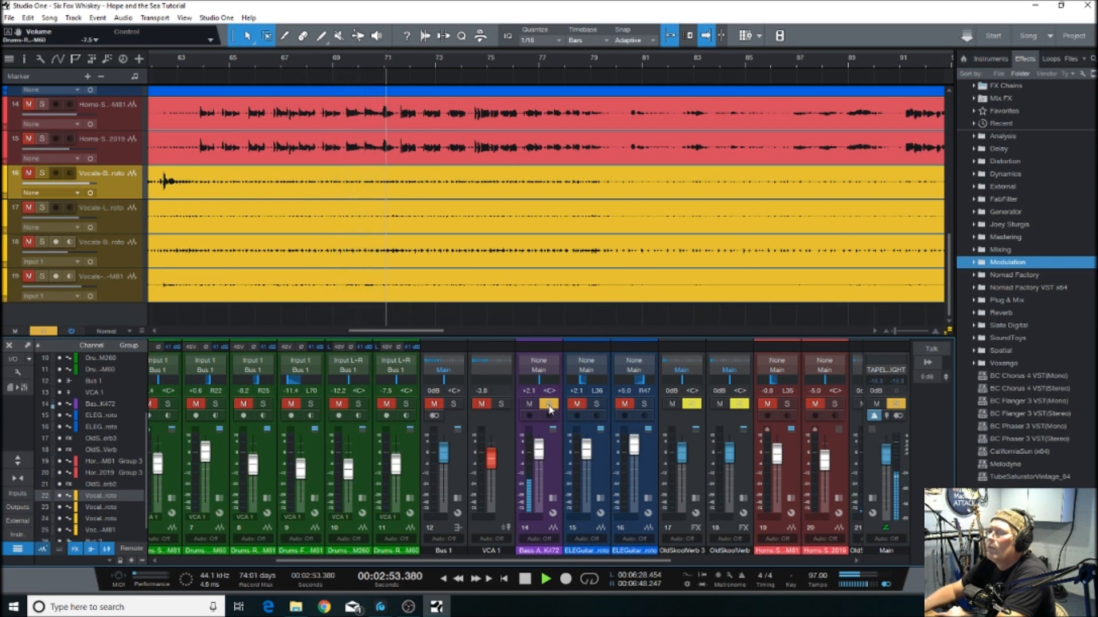
{"action": "left_click", "coordinate": [548, 404]}
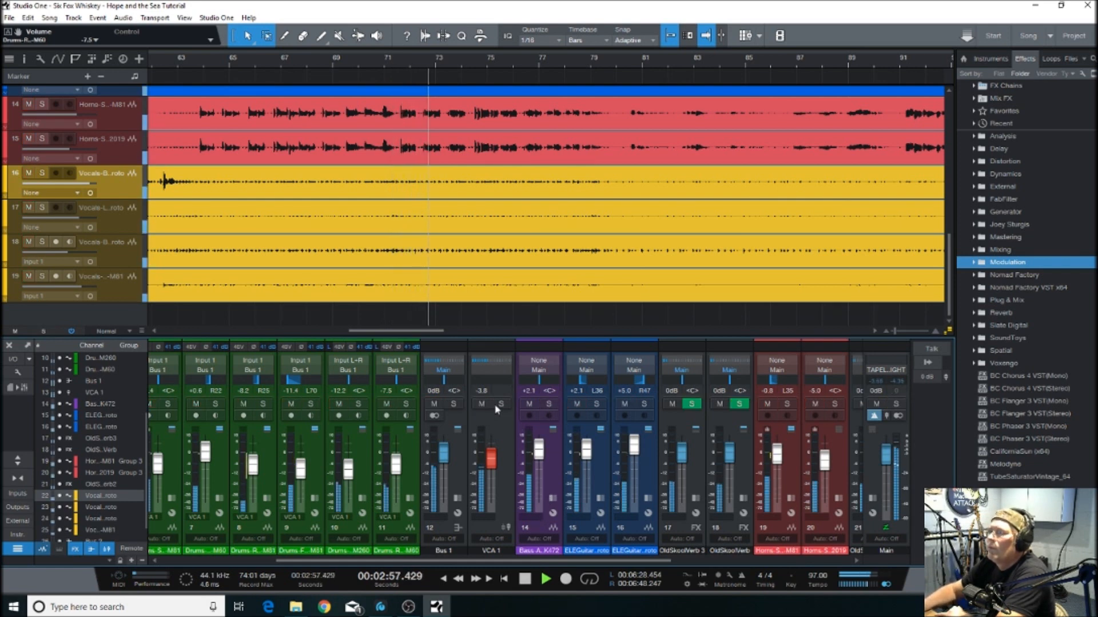
{"action": "left_click", "coordinate": [547, 404]}
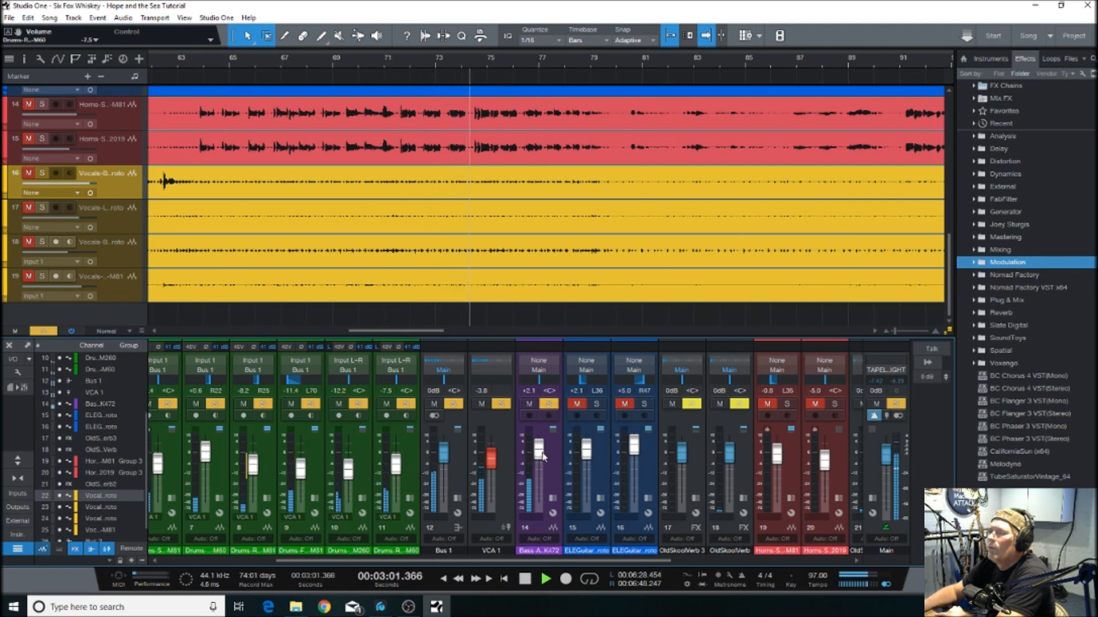
{"action": "left_click_drag", "start_coordinate": [541, 453], "coordinate": [540, 452]}
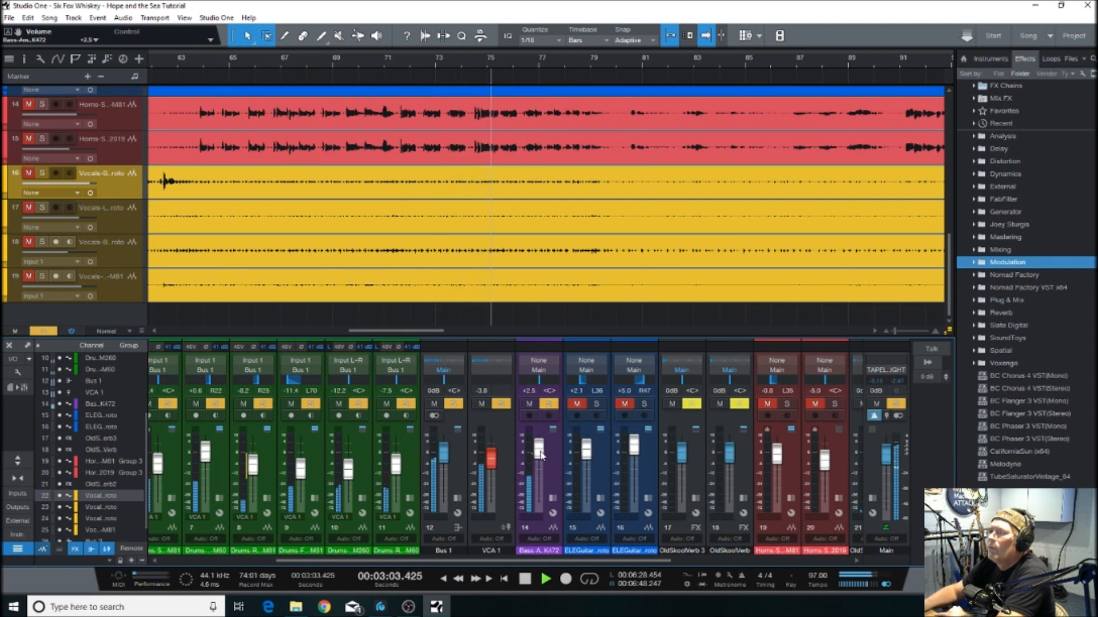
{"action": "left_click", "coordinate": [547, 404]}
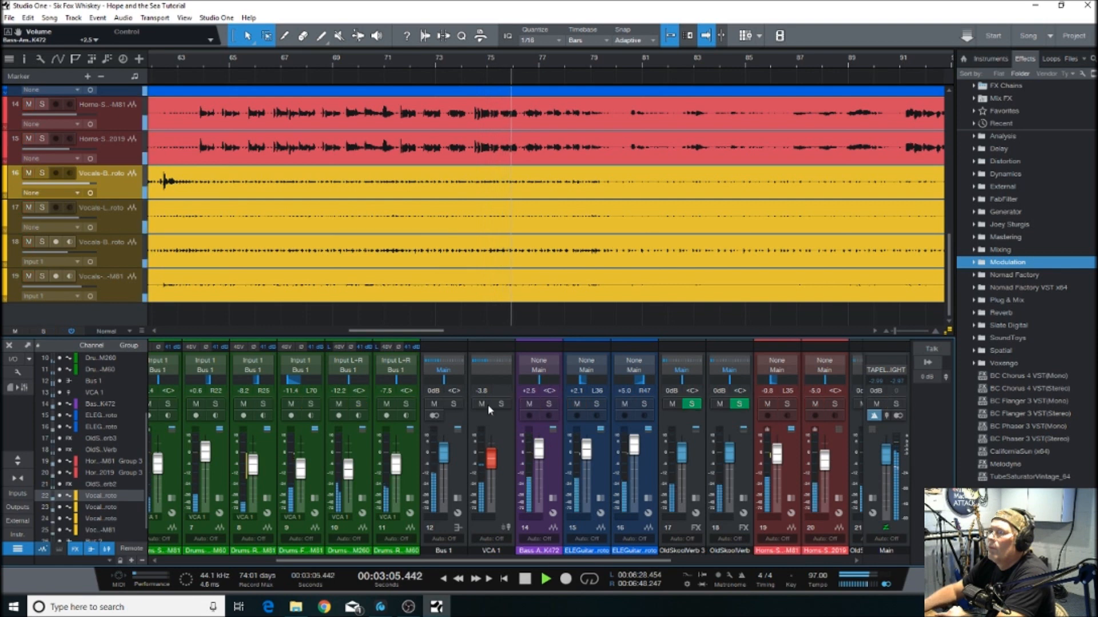
Switch the Pro EQ's HMF band on the Vocals-BG Bass-Proto channel off and back on while listening to the full mix
{"action": "left_click_drag", "start_coordinate": [394, 560], "coordinate": [649, 570]}
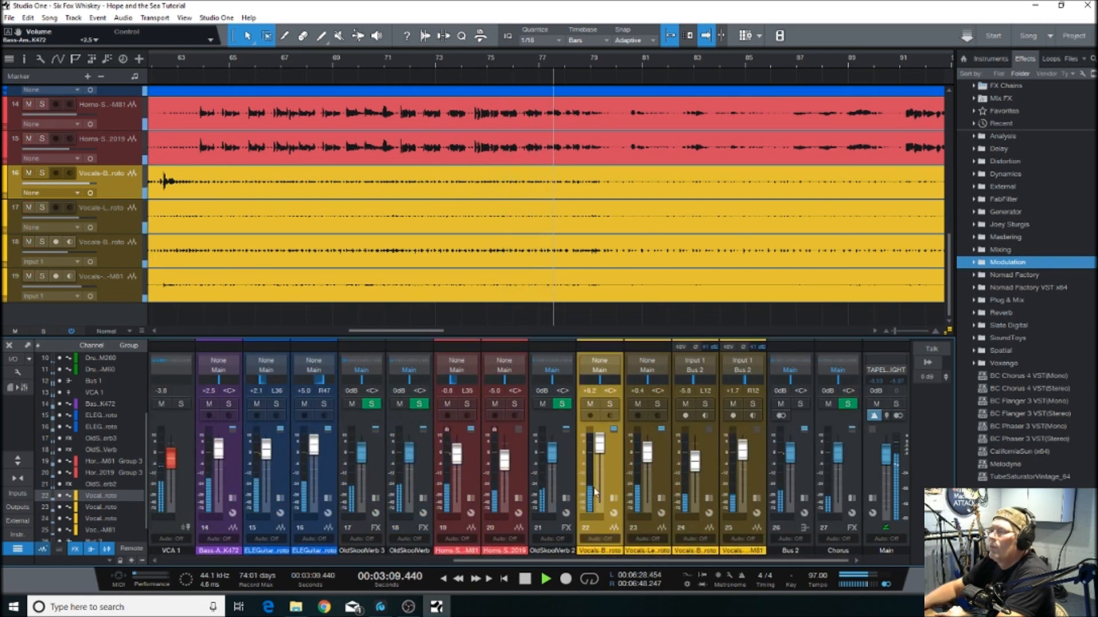
{"action": "left_click", "coordinate": [613, 499]}
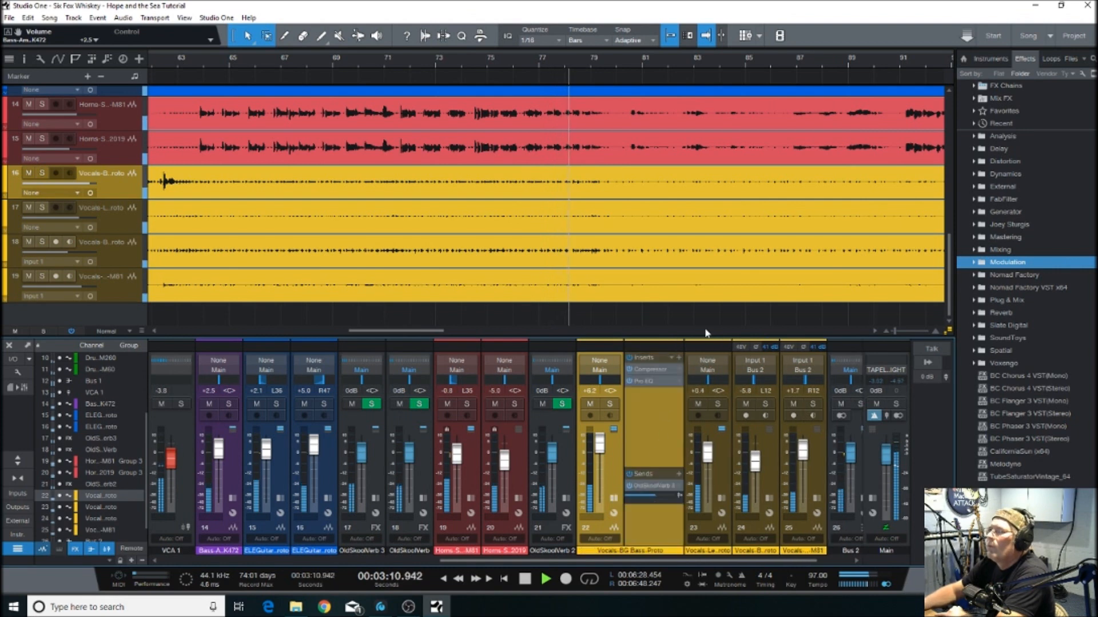
{"action": "left_click", "coordinate": [643, 381]}
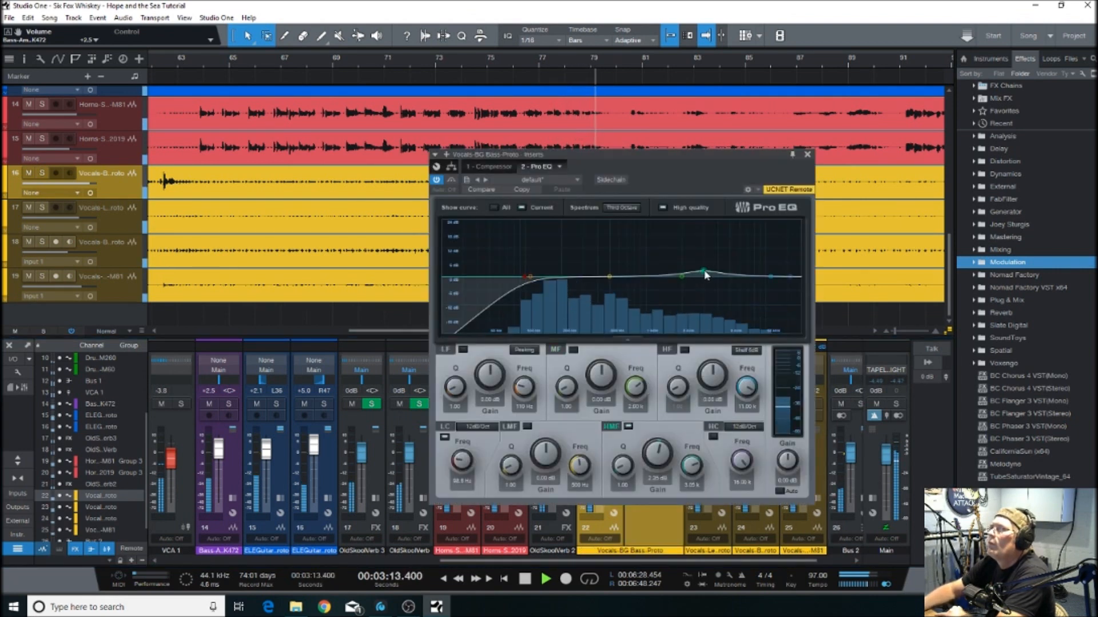
{"action": "left_click", "coordinate": [807, 155]}
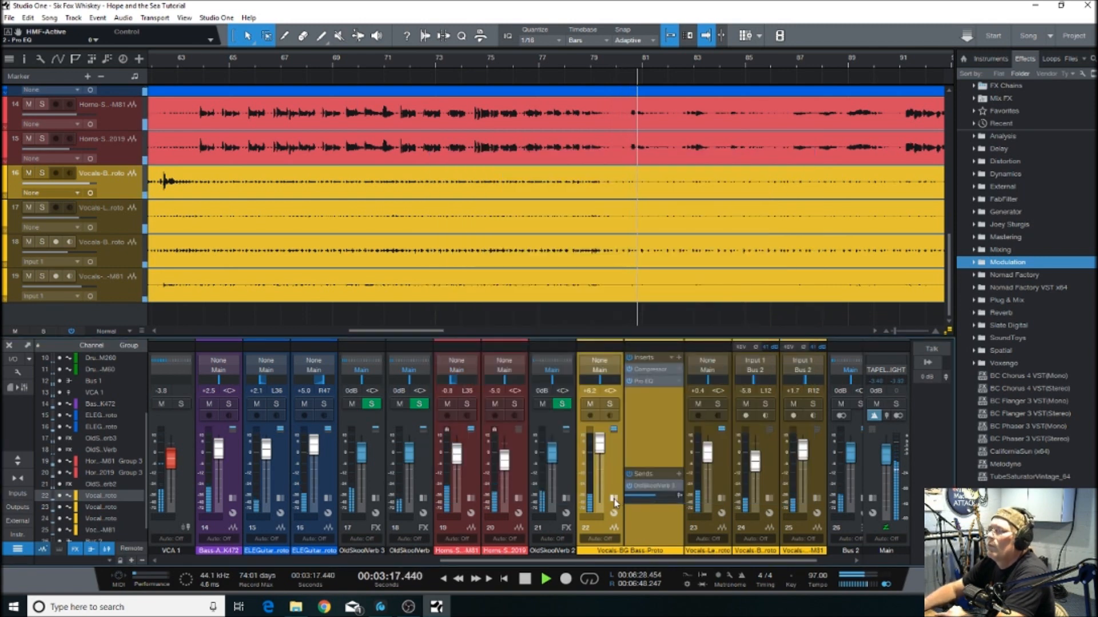
{"action": "left_click", "coordinate": [614, 499]}
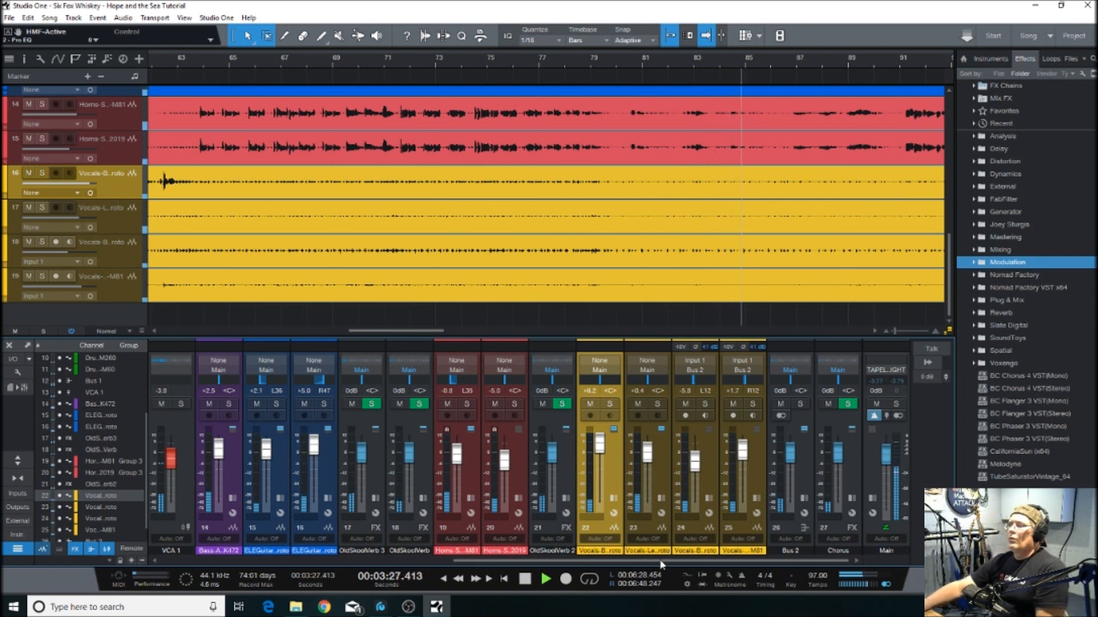
{"action": "left_click", "coordinate": [612, 499]}
{"action": "left_click", "coordinate": [646, 382]}
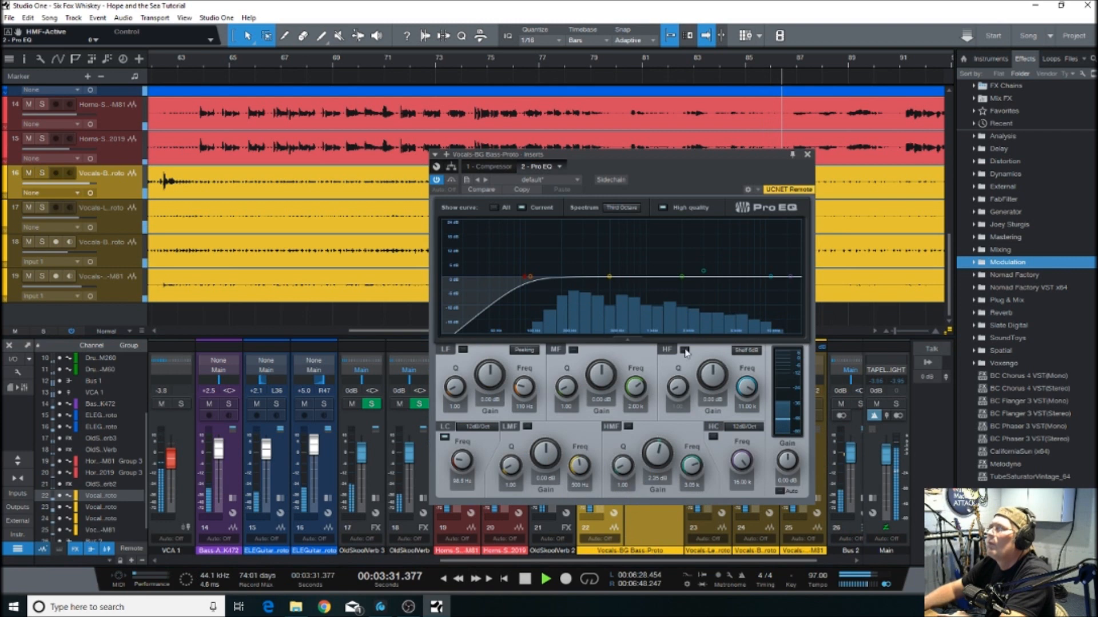
{"action": "left_click", "coordinate": [807, 155]}
{"action": "left_click", "coordinate": [613, 499]}
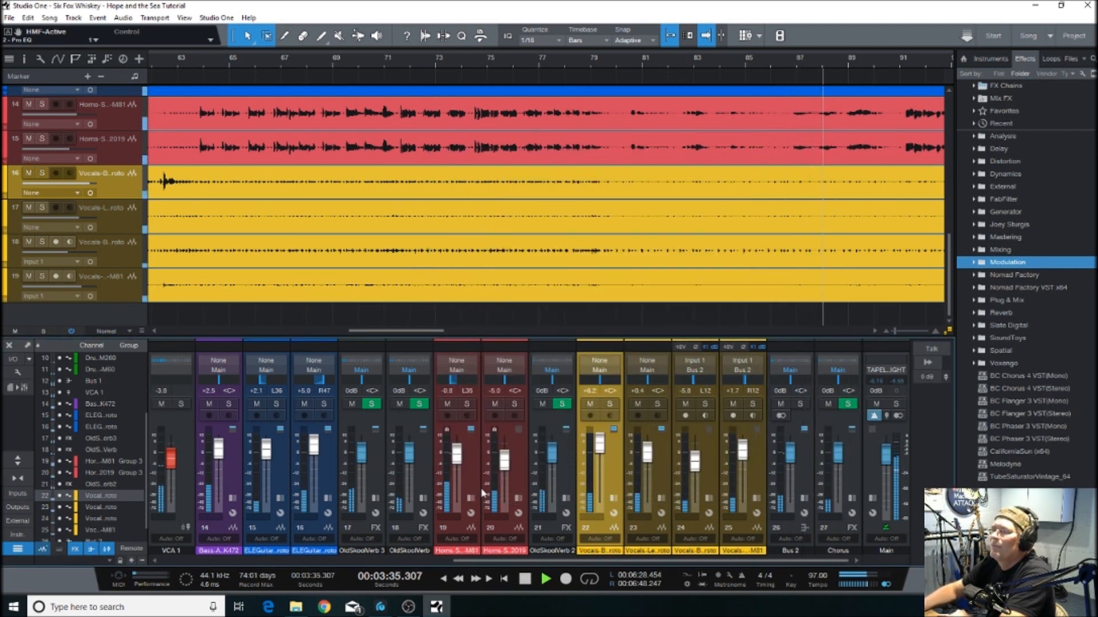
Disable the MF band in the Pro EQ on the Horns-Sax-M81 channel
{"action": "left_click", "coordinate": [471, 498]}
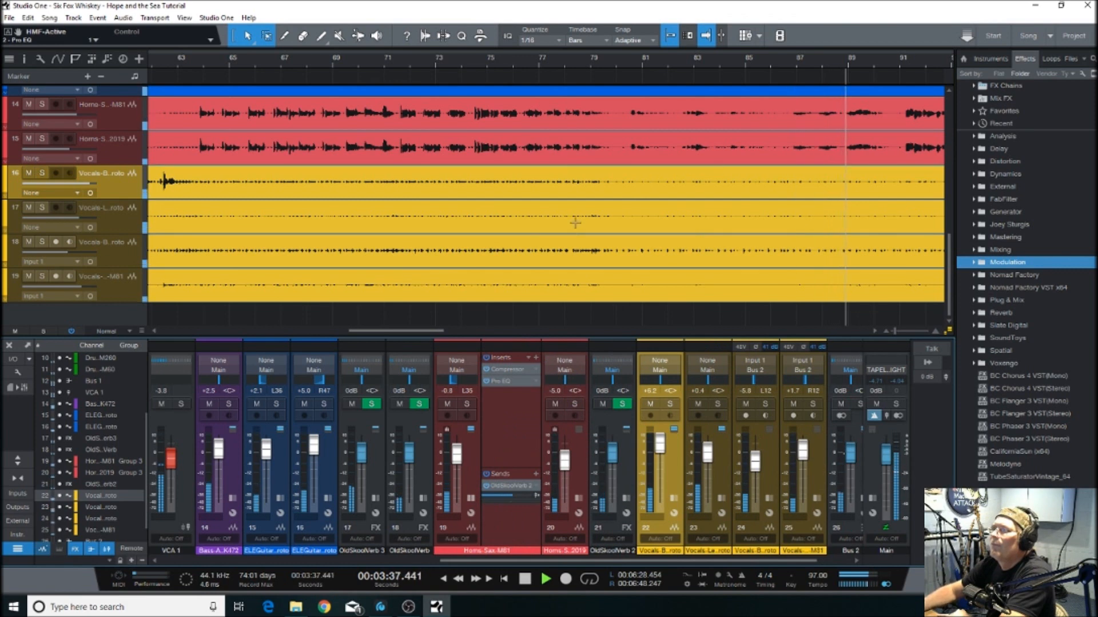
{"action": "left_click", "coordinate": [506, 381]}
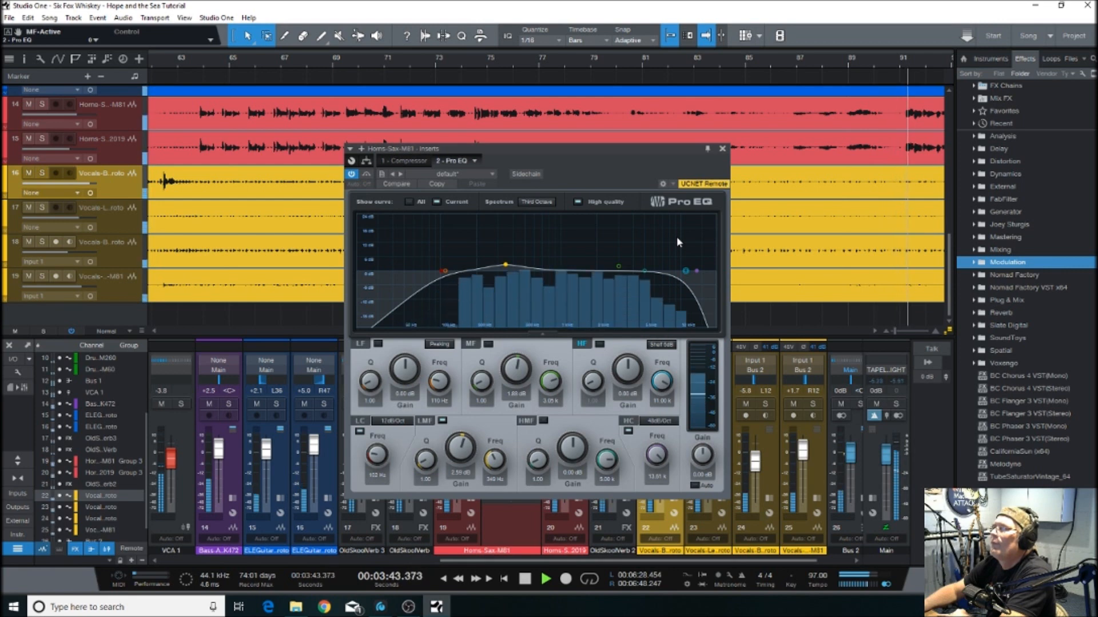
{"action": "left_click", "coordinate": [722, 148]}
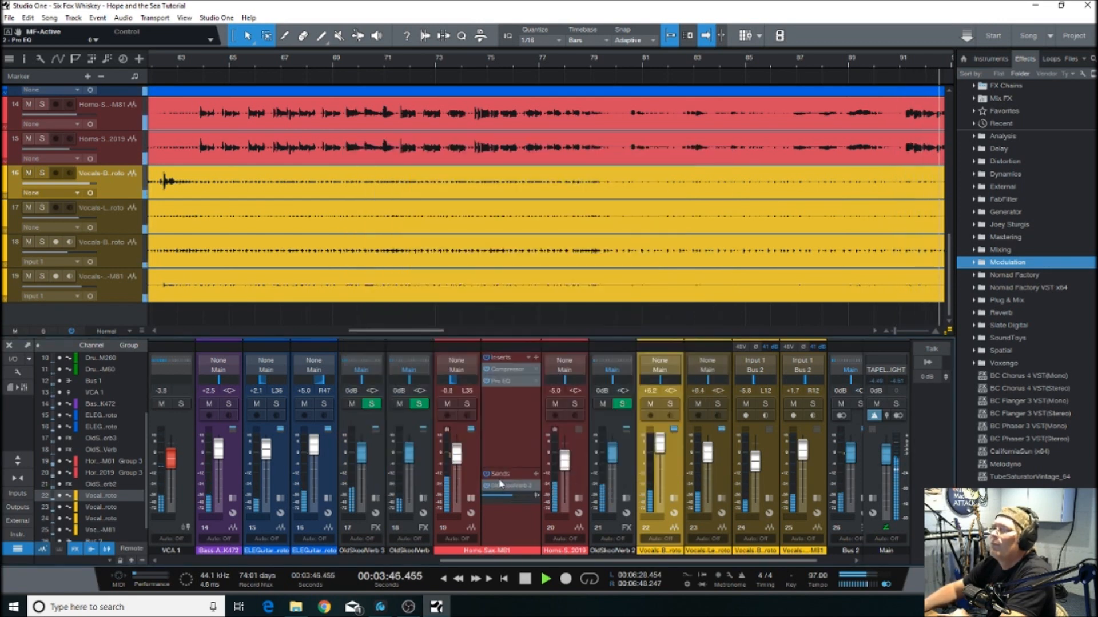
{"action": "left_click", "coordinate": [470, 499]}
Lower the grouped horn channels to -1.3 dB and -5.4 dB, and stop playback
{"action": "left_click", "coordinate": [463, 526]}
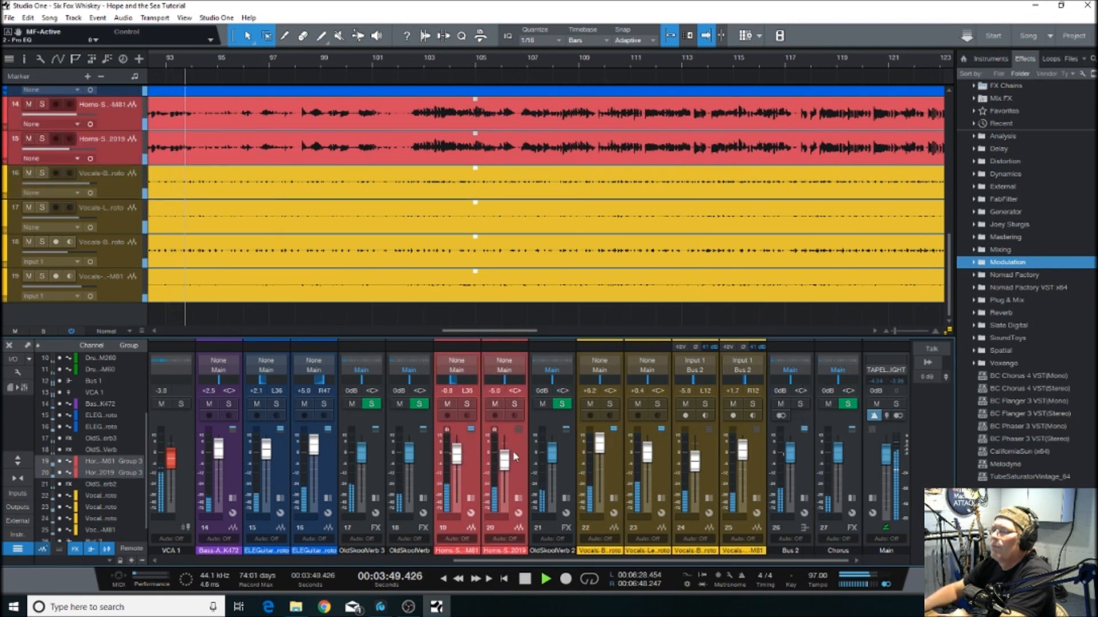
{"action": "scroll", "coordinate": [507, 463], "scroll_direction": "down", "scroll_amount": 2}
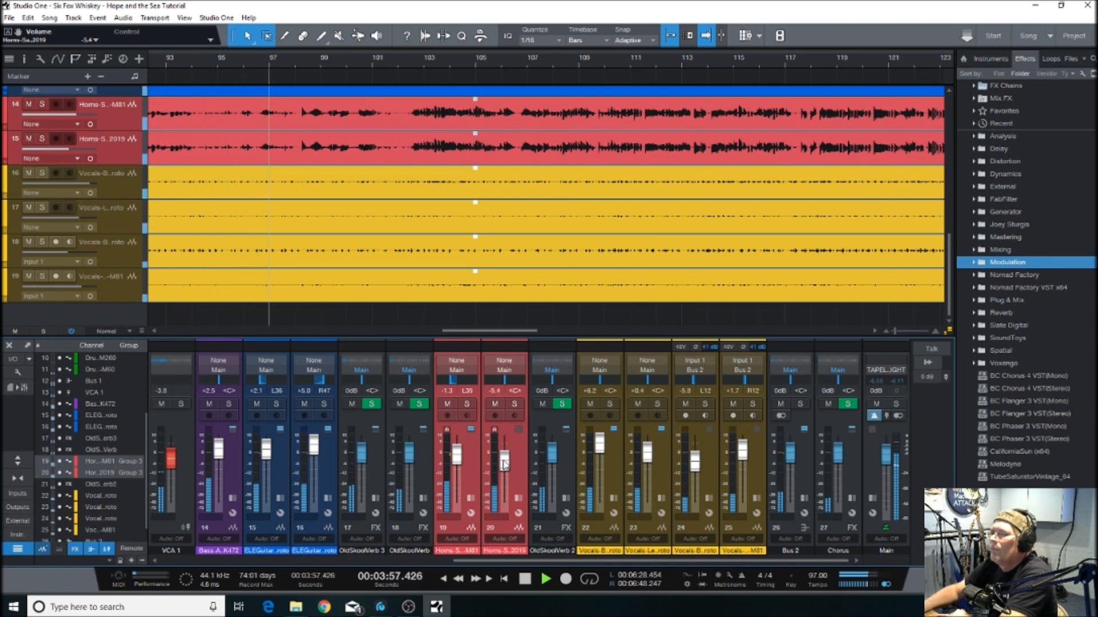
{"action": "left_click", "coordinate": [525, 580]}
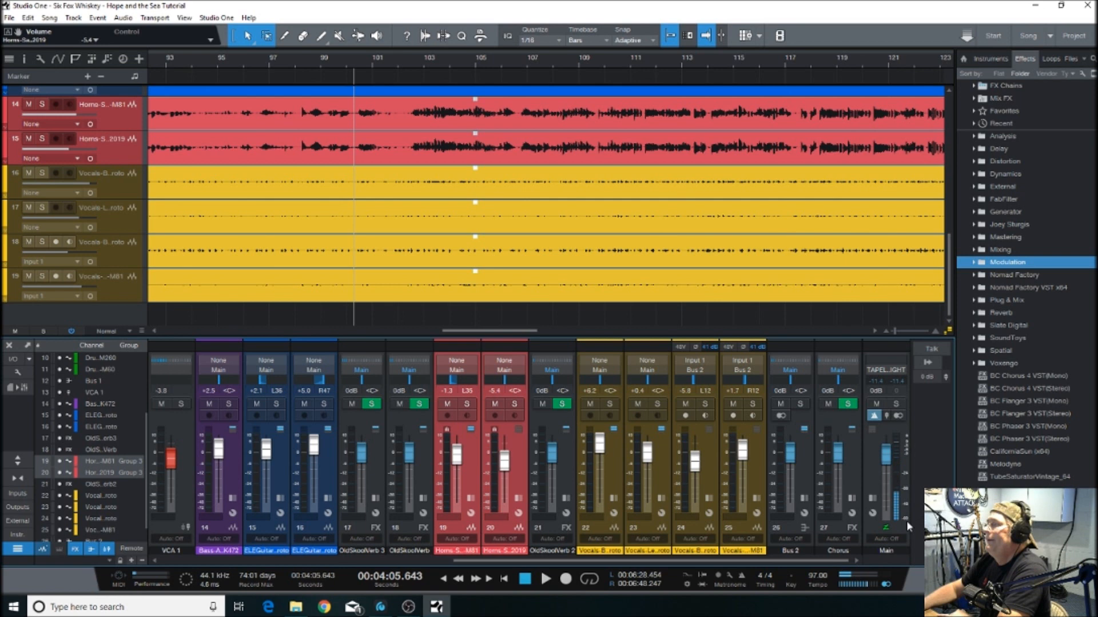
Expand the Main channel and add the Compressor from the Dynamics effects to its inserts
{"action": "left_click", "coordinate": [873, 499]}
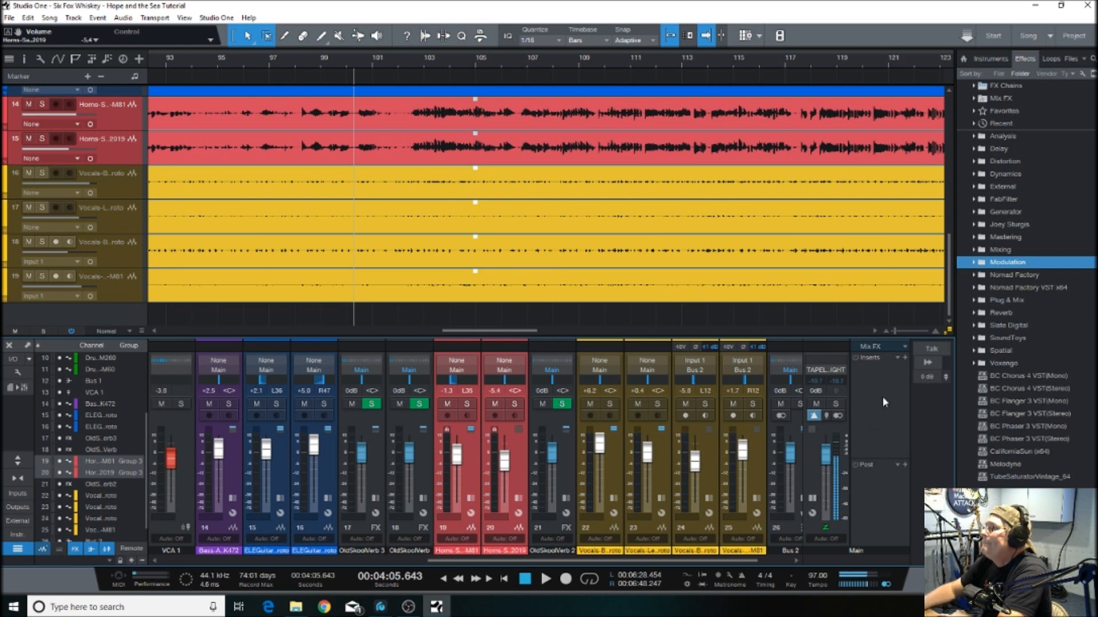
{"action": "left_click", "coordinate": [897, 360]}
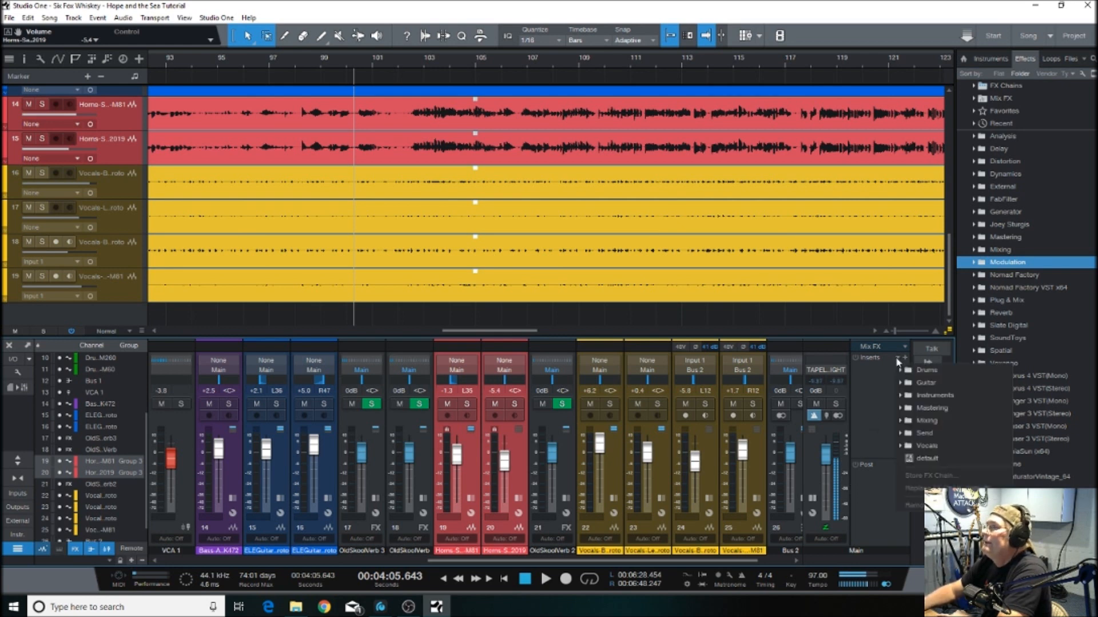
{"action": "left_click", "coordinate": [866, 385]}
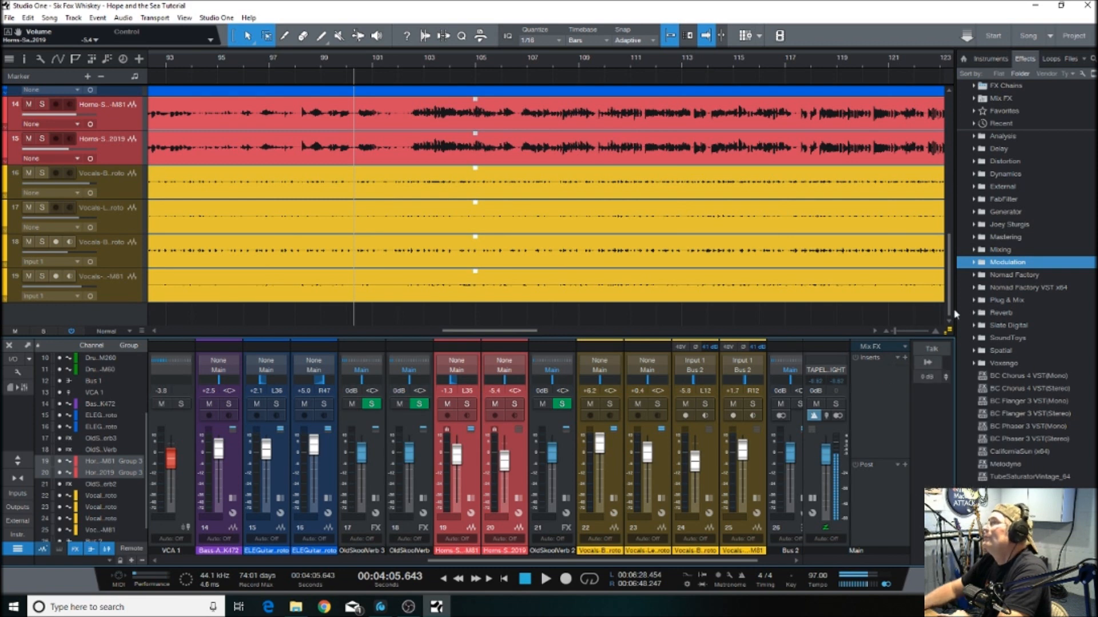
{"action": "left_click", "coordinate": [975, 175]}
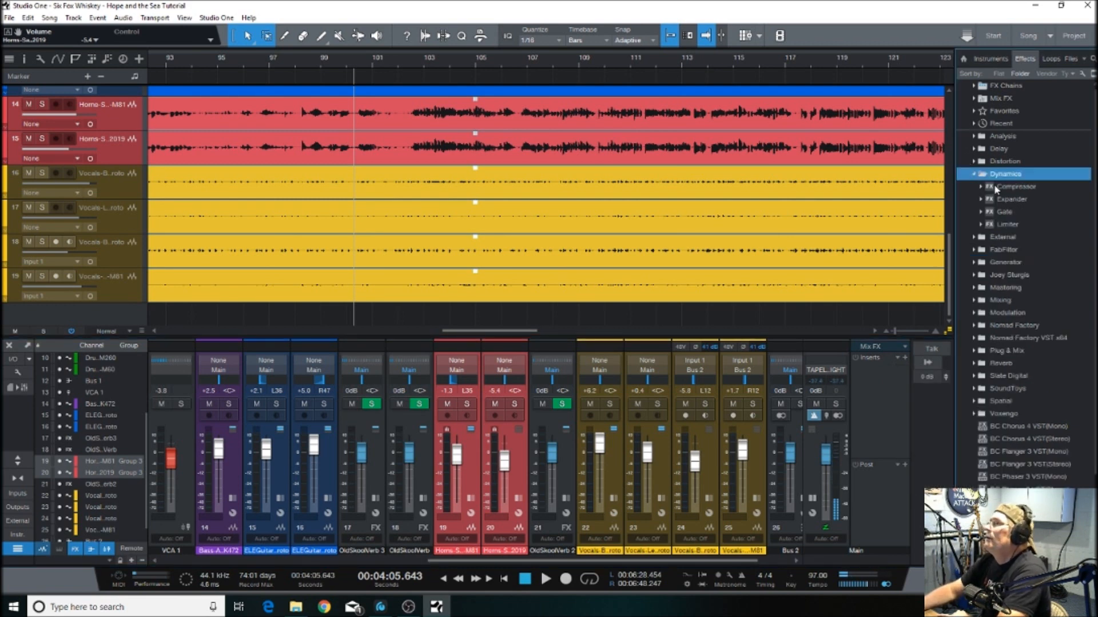
{"action": "left_click_drag", "start_coordinate": [993, 189], "coordinate": [870, 383]}
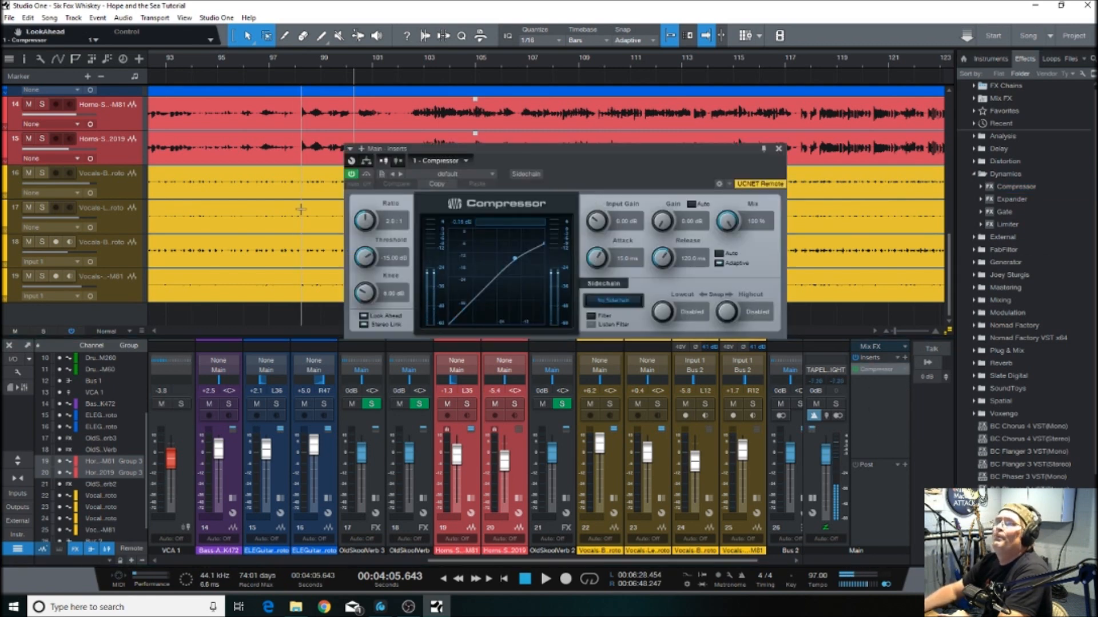
Load the Misc preset Master Bus in the Main channel's Compressor and move its window down over the mixer
{"action": "left_click", "coordinate": [490, 175]}
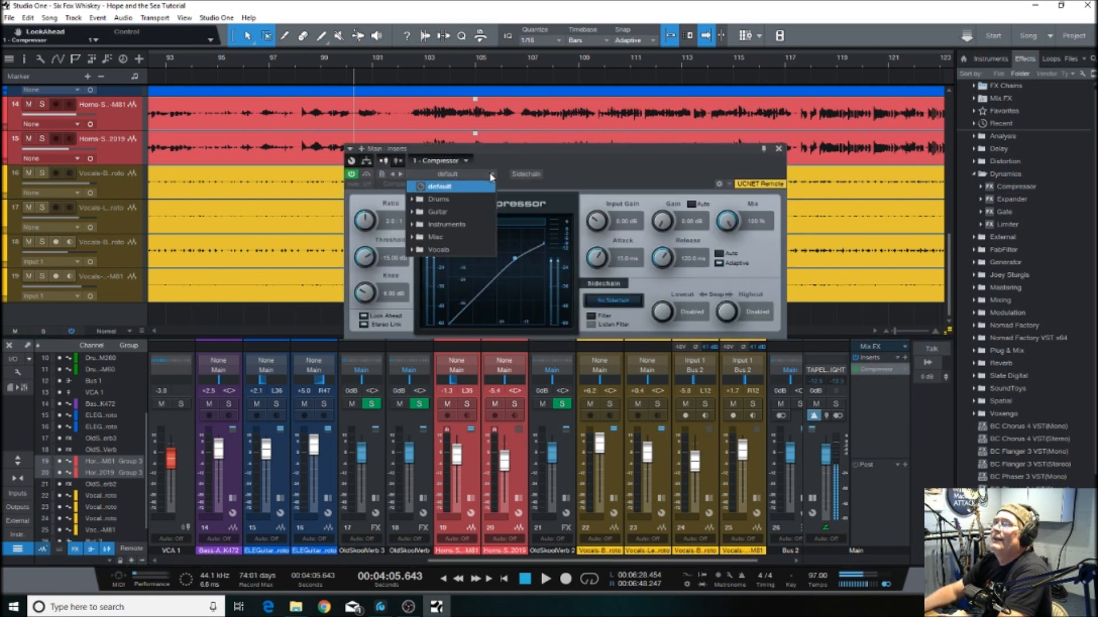
{"action": "left_click", "coordinate": [445, 243]}
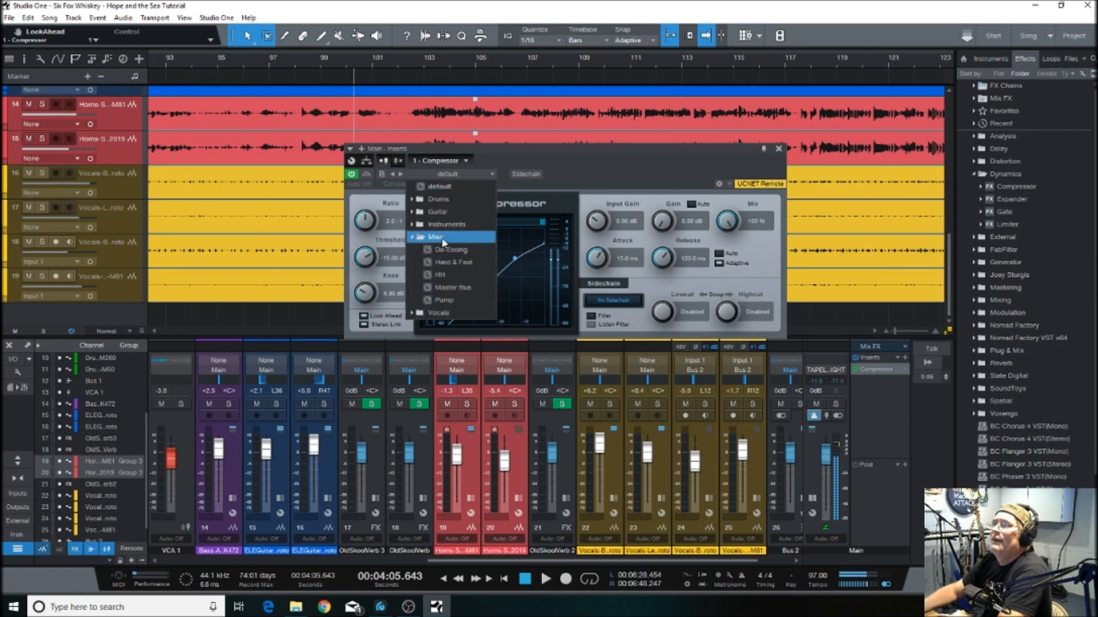
{"action": "left_click", "coordinate": [448, 288]}
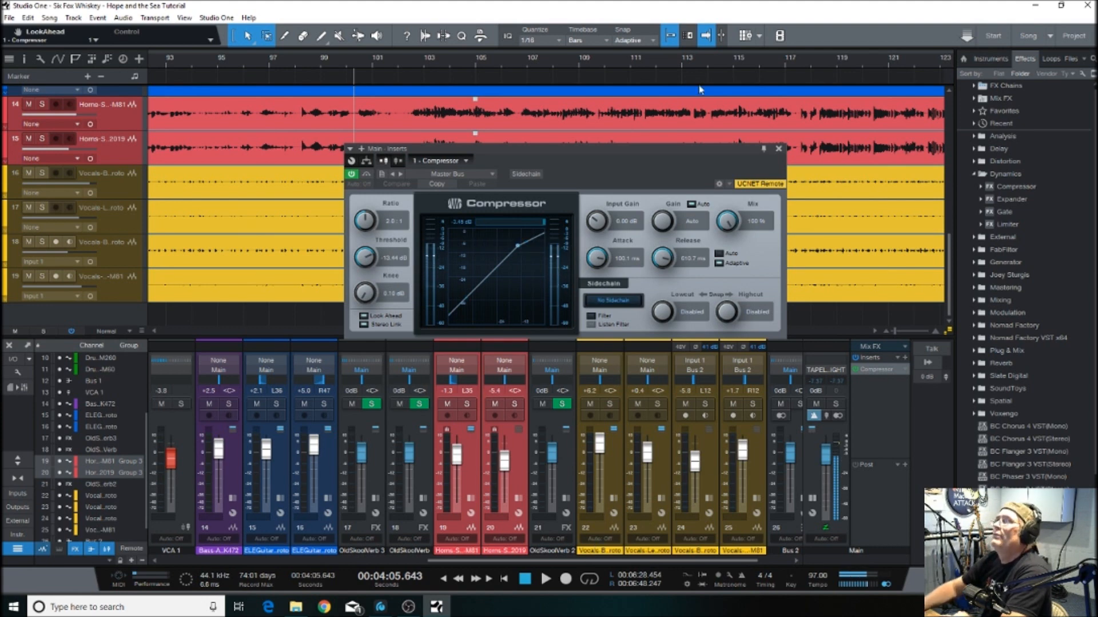
{"action": "left_click_drag", "start_coordinate": [609, 153], "coordinate": [542, 373]}
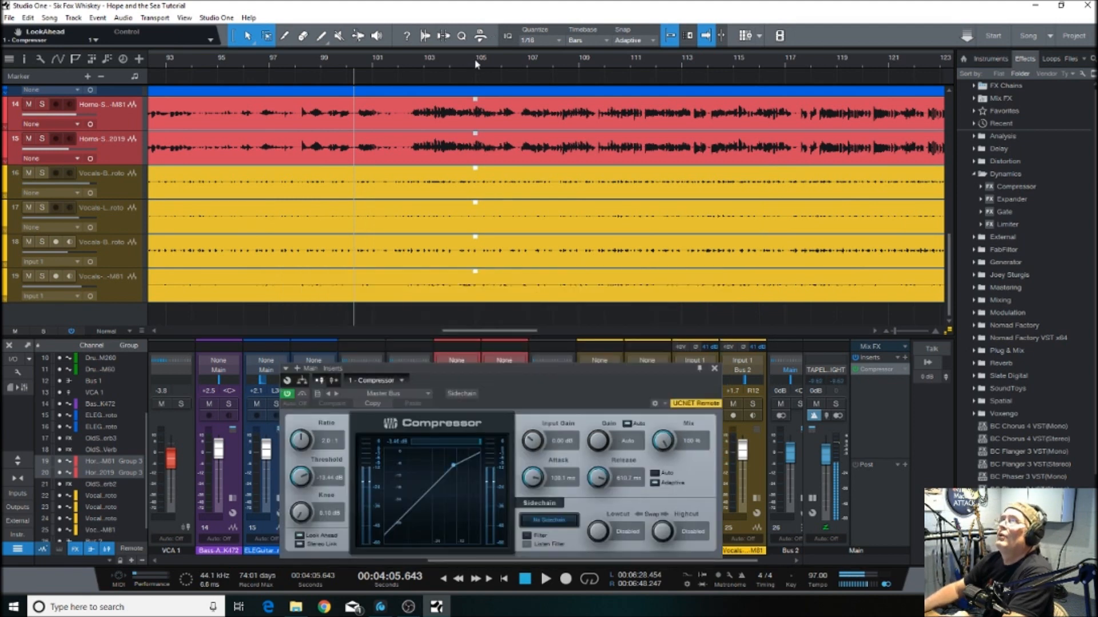
Set a loop range from about 1:26.6 to 2:23.5, enable looping, and start playback from the loop start
{"action": "scroll", "coordinate": [472, 115], "scroll_direction": "up", "scroll_amount": 3}
{"action": "scroll", "coordinate": [471, 114], "scroll_direction": "down", "scroll_amount": 6}
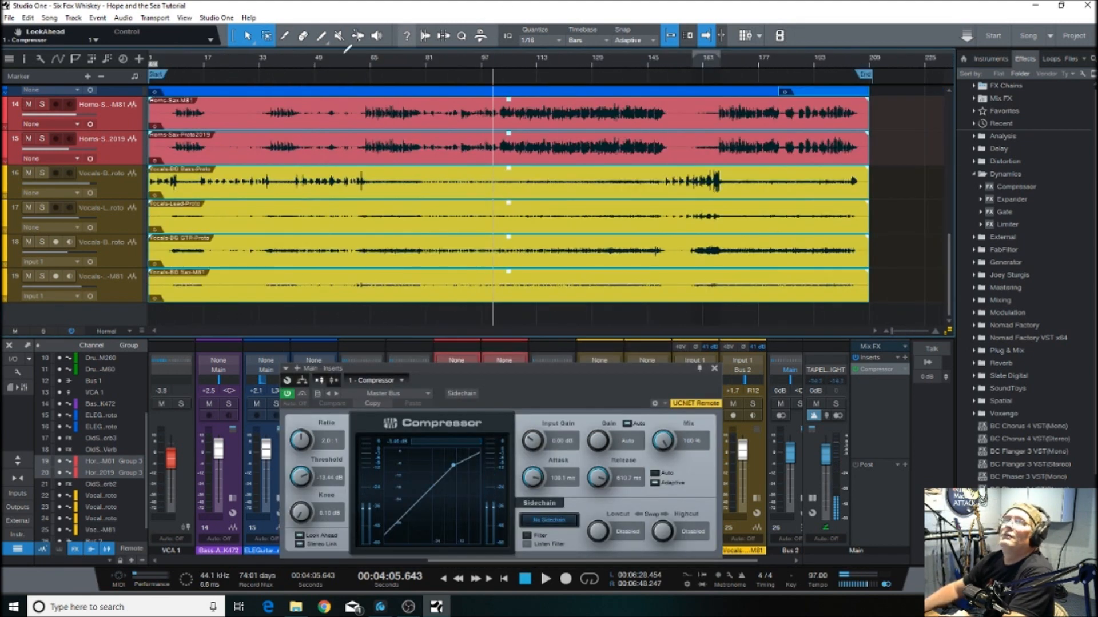
{"action": "scroll", "coordinate": [420, 172], "scroll_direction": "up", "scroll_amount": 10}
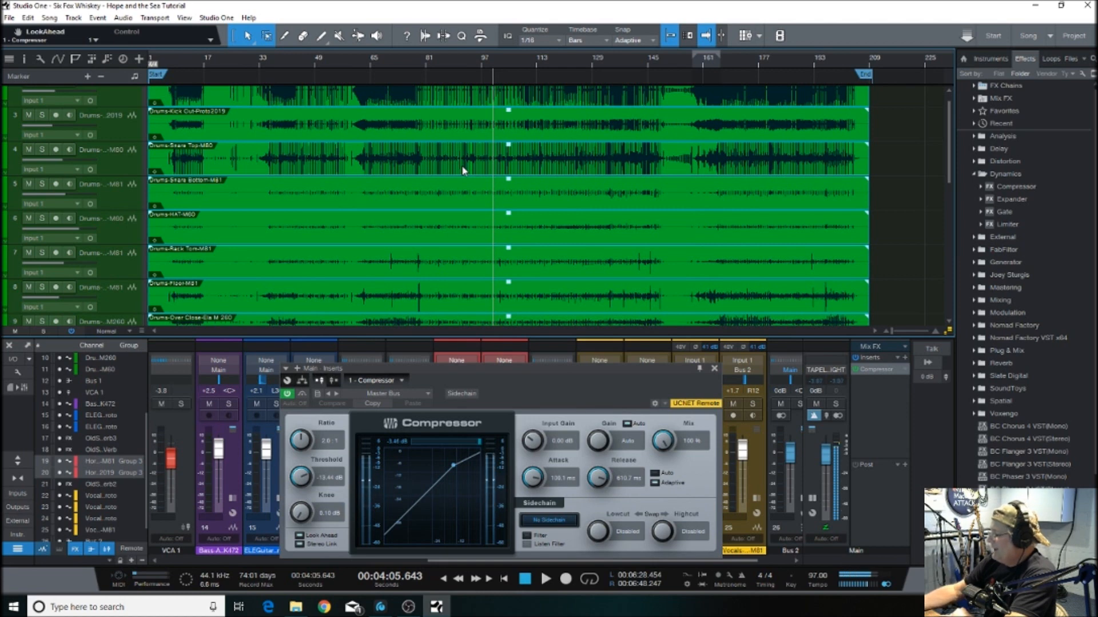
{"action": "scroll", "coordinate": [453, 202], "scroll_direction": "up", "scroll_amount": 1}
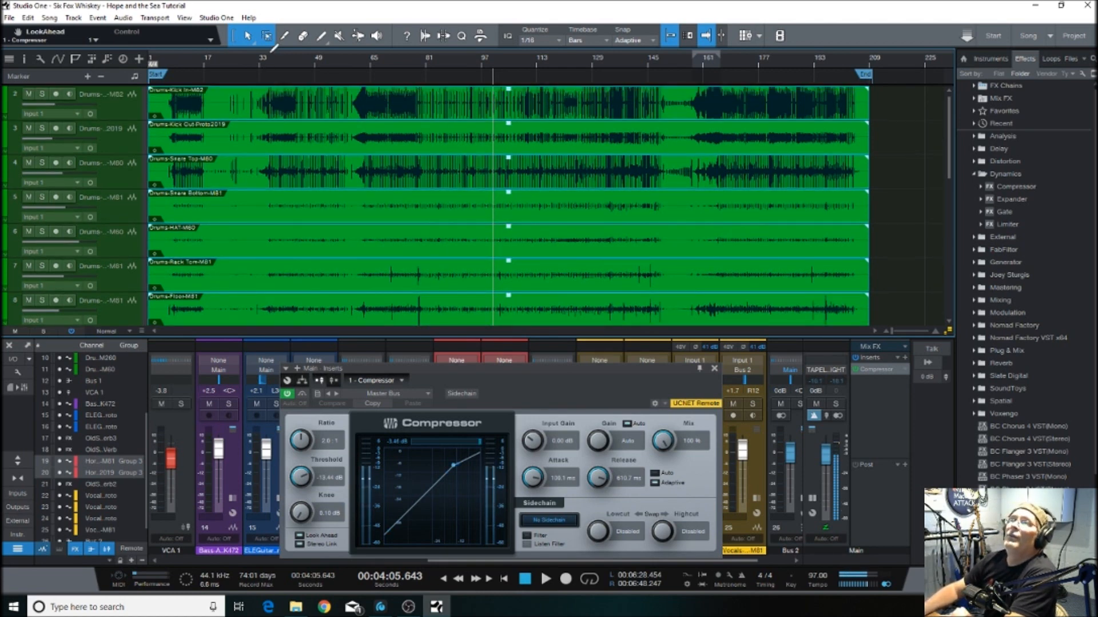
{"action": "left_click_drag", "start_coordinate": [271, 54], "coordinate": [350, 62]}
{"action": "key", "text": "KP_1"}
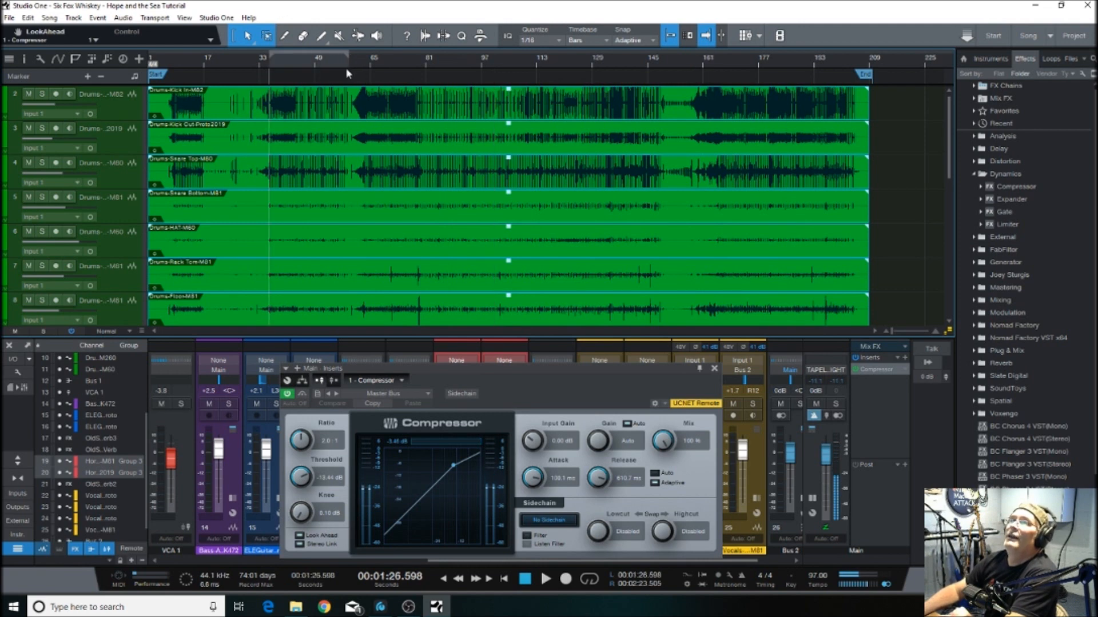
{"action": "left_click", "coordinate": [592, 585]}
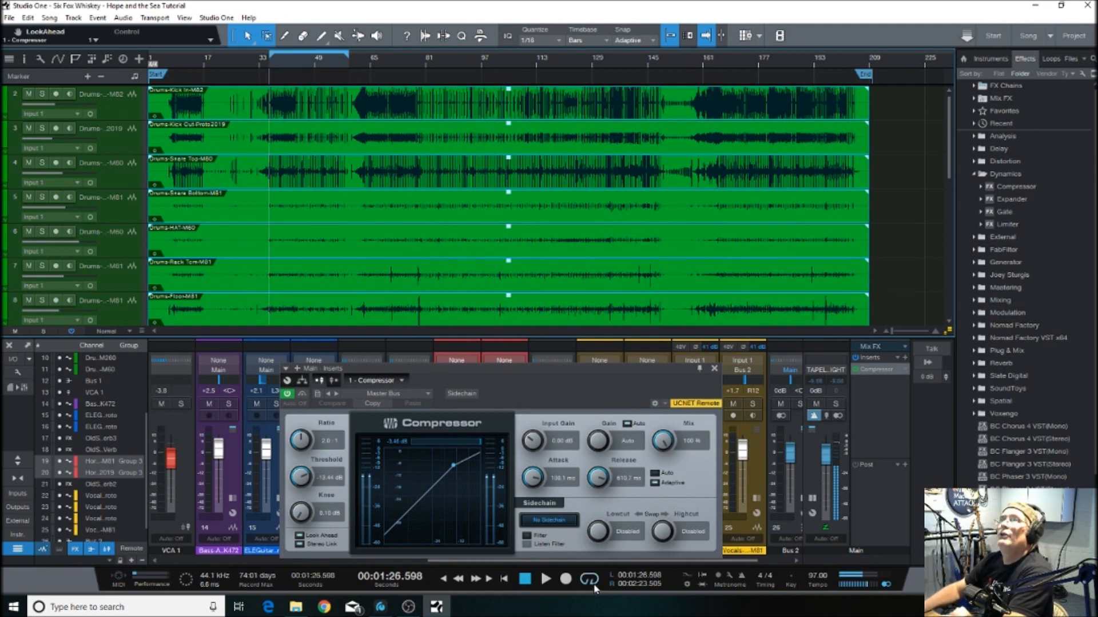
{"action": "left_click", "coordinate": [544, 575]}
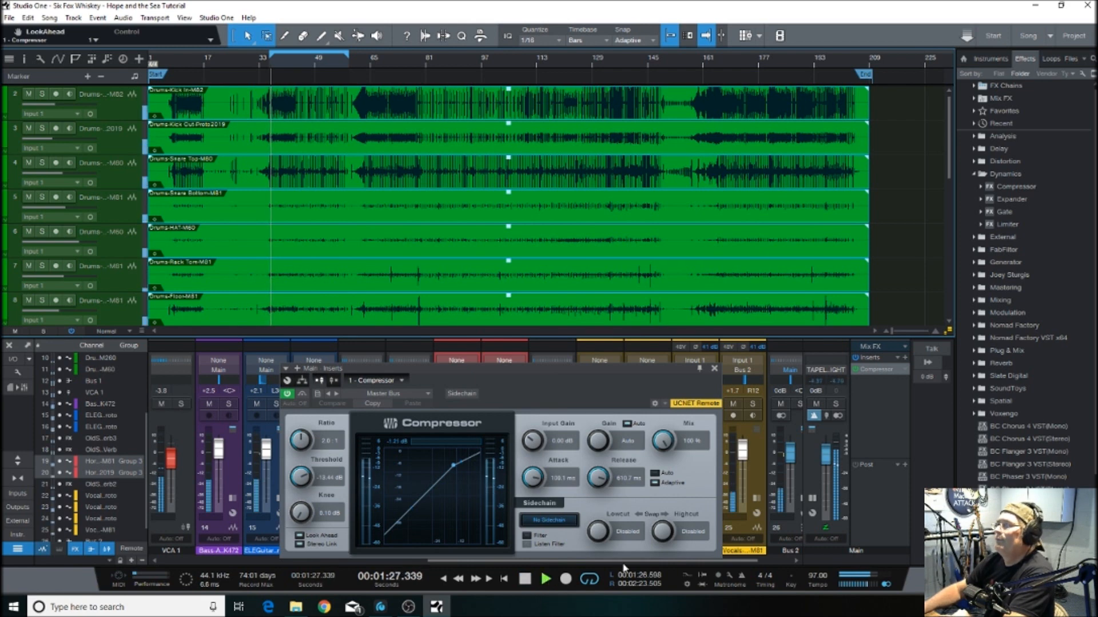
Move the Compressor window up clear of the mixer, close it, and stop playback
{"action": "left_click_drag", "start_coordinate": [523, 378], "coordinate": [545, 288]}
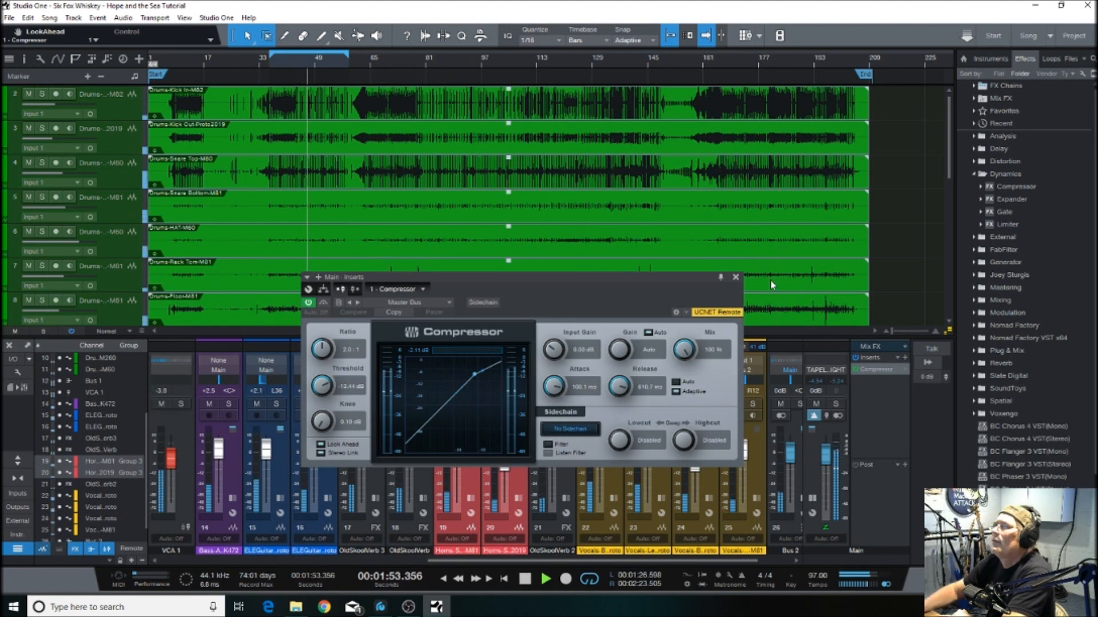
{"action": "left_click", "coordinate": [736, 277]}
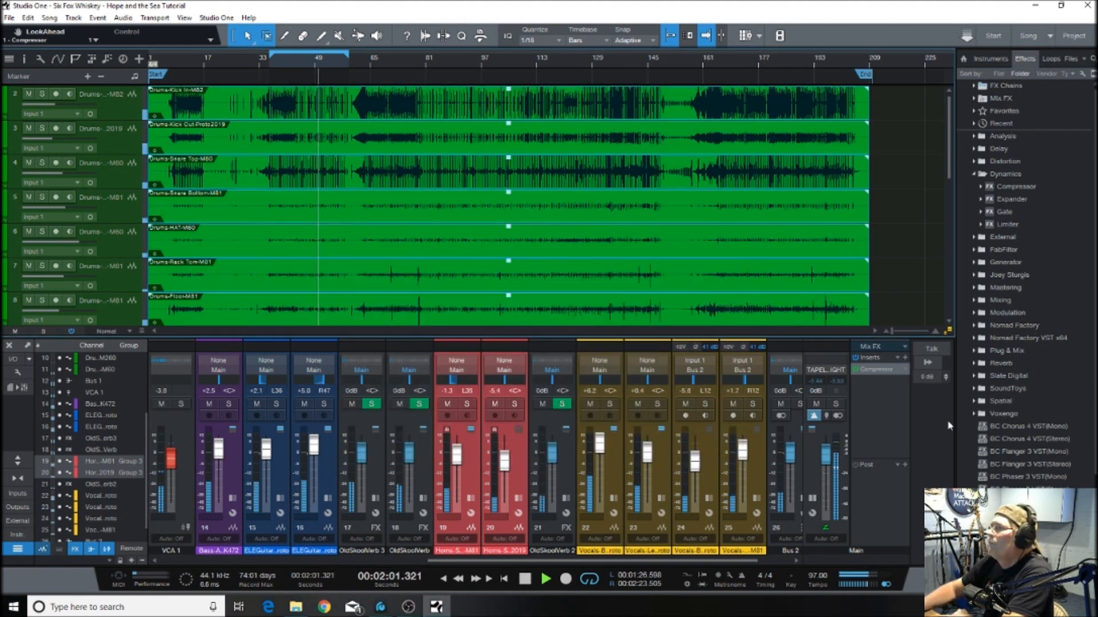
{"action": "left_click", "coordinate": [525, 578]}
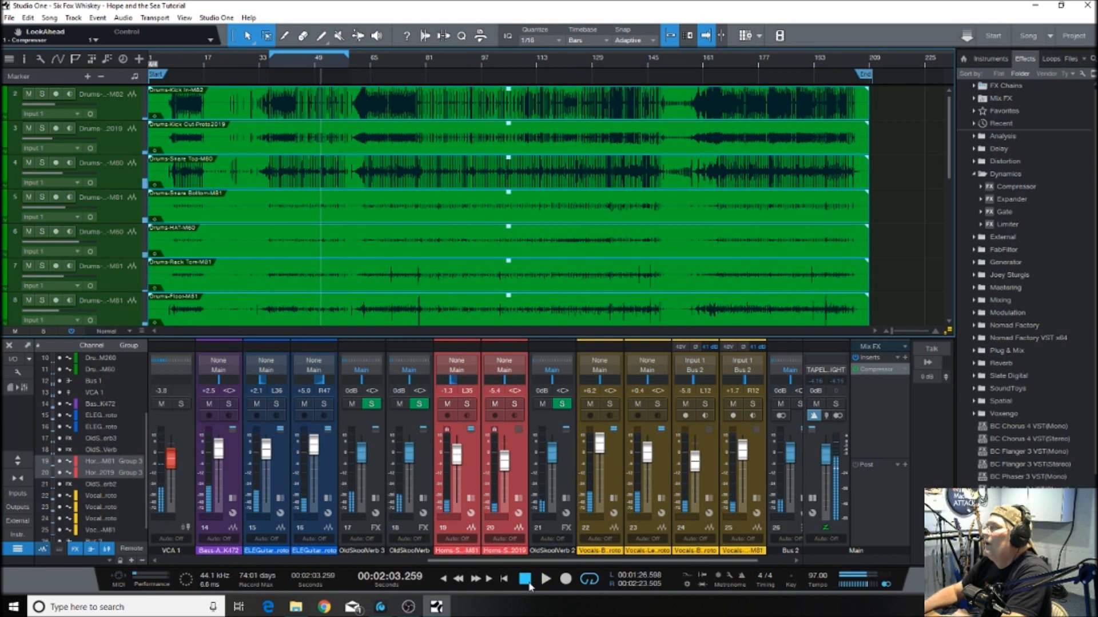
Add the Pro EQ from the Mixing effects below the Compressor in the Main inserts and move its window up
{"action": "left_click", "coordinate": [975, 175]}
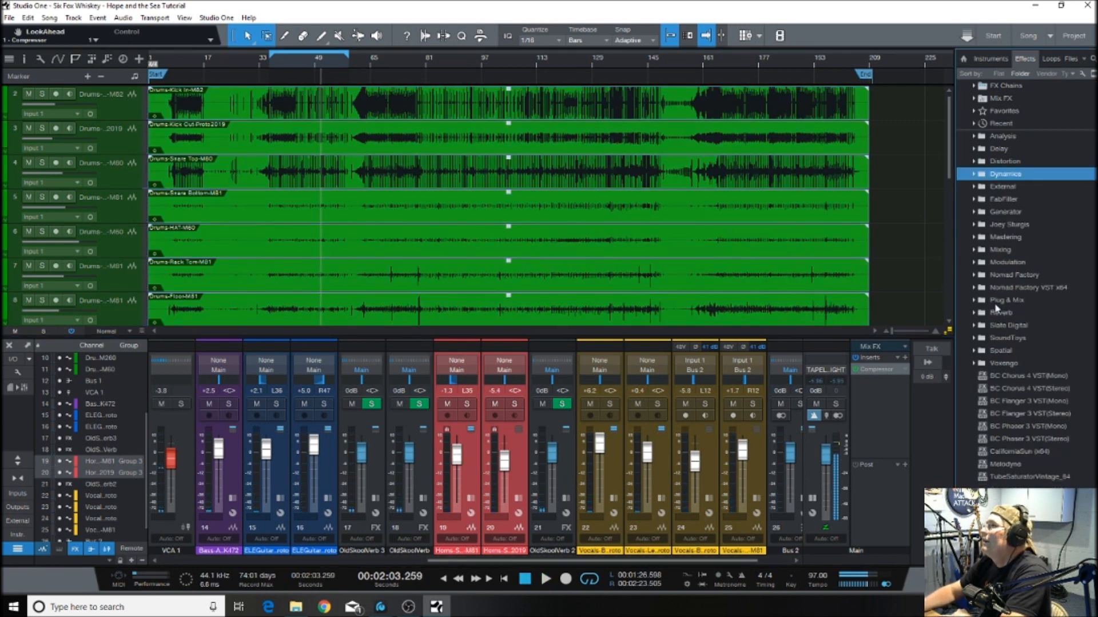
{"action": "left_click", "coordinate": [975, 250]}
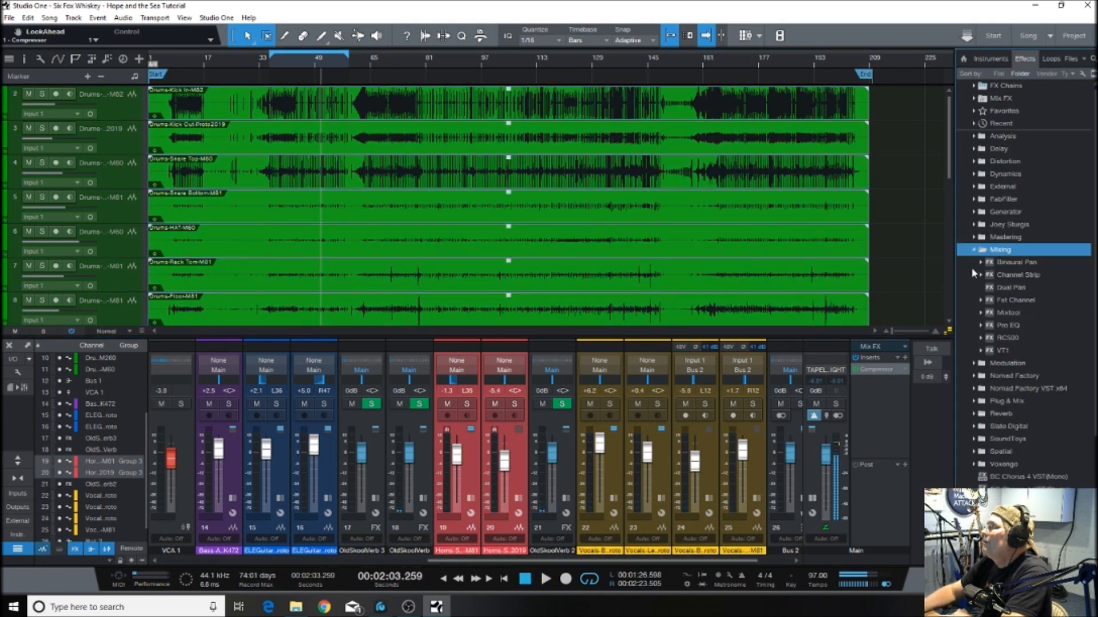
{"action": "left_click_drag", "start_coordinate": [992, 324], "coordinate": [880, 380]}
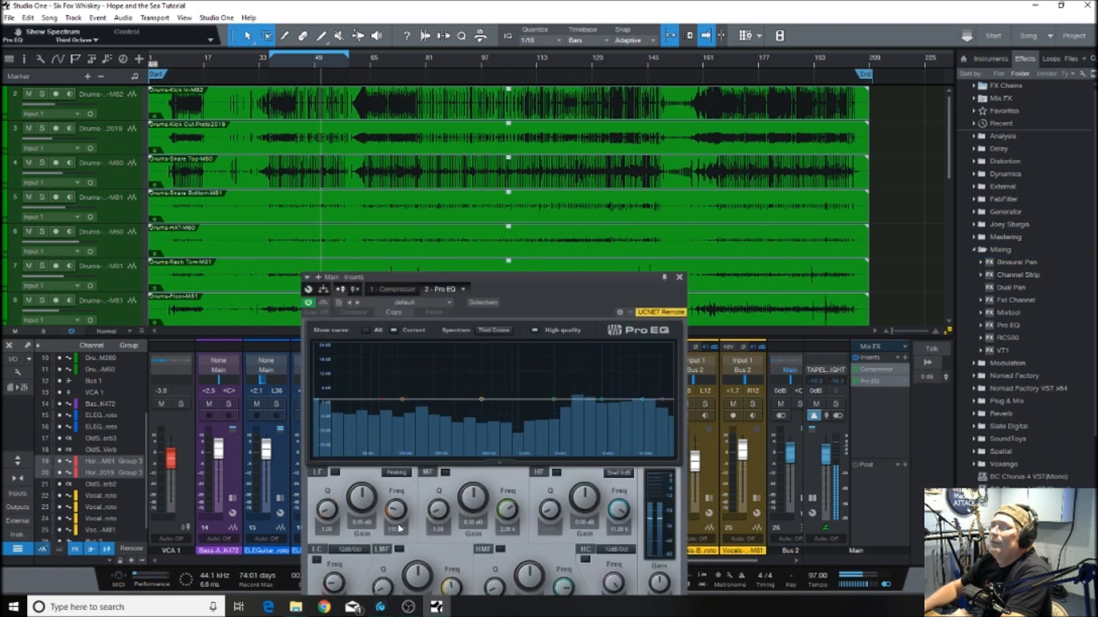
{"action": "left_click_drag", "start_coordinate": [531, 287], "coordinate": [542, 195]}
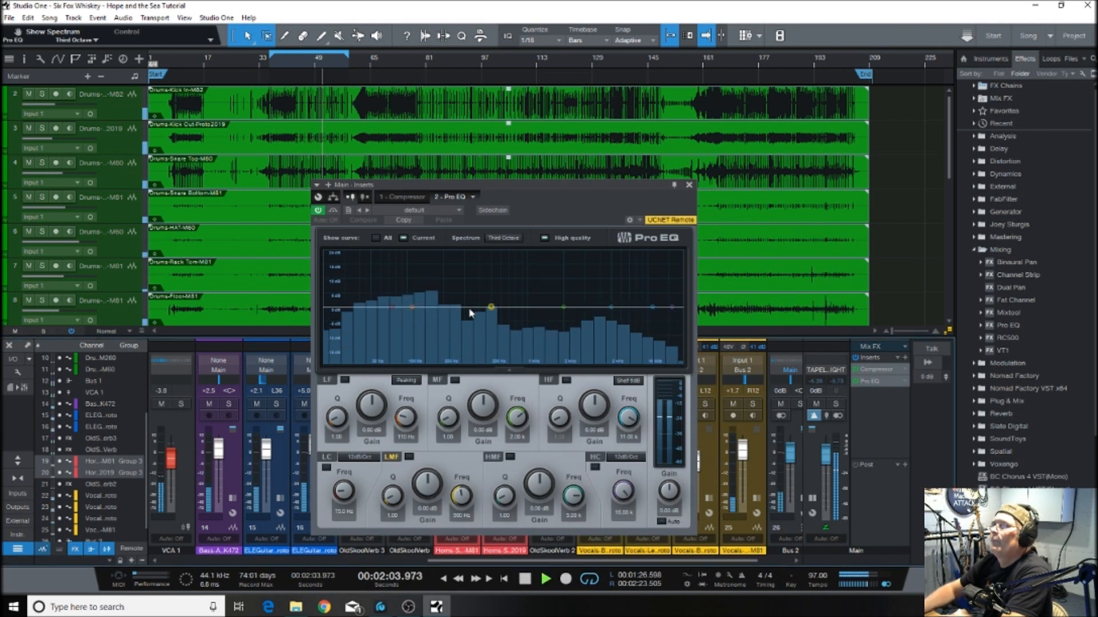
Replay from near the loop start and enable the Pro EQ's low cut at 20 Hz with a 48 dB/Oct slope
{"action": "left_click", "coordinate": [272, 65]}
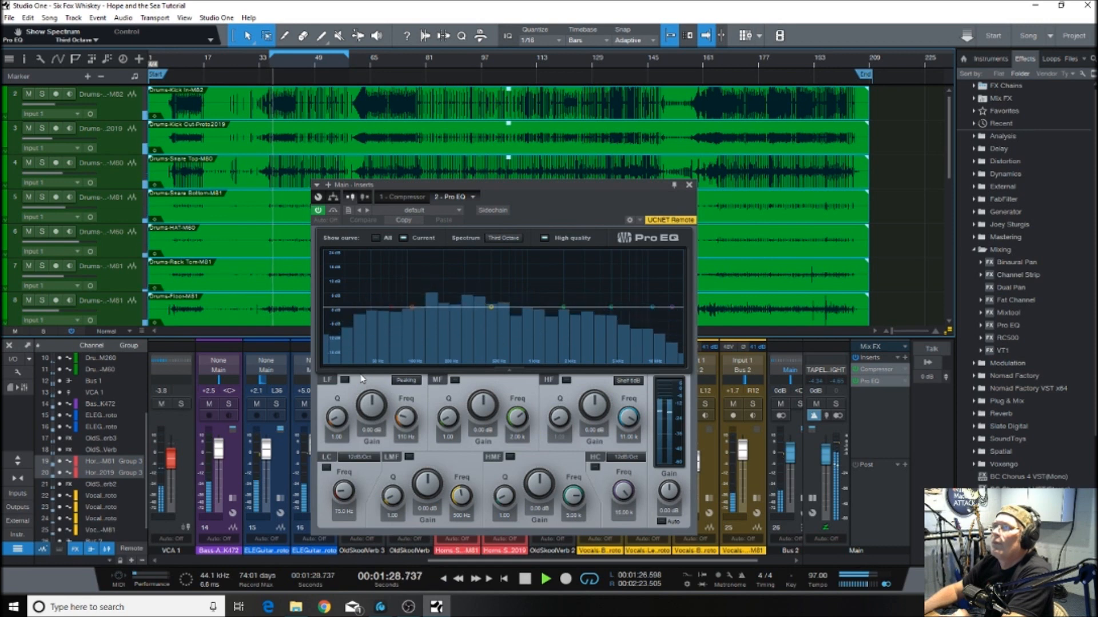
{"action": "left_click_drag", "start_coordinate": [394, 310], "coordinate": [322, 313]}
{"action": "left_click", "coordinate": [356, 457]}
{"action": "left_click", "coordinate": [366, 517]}
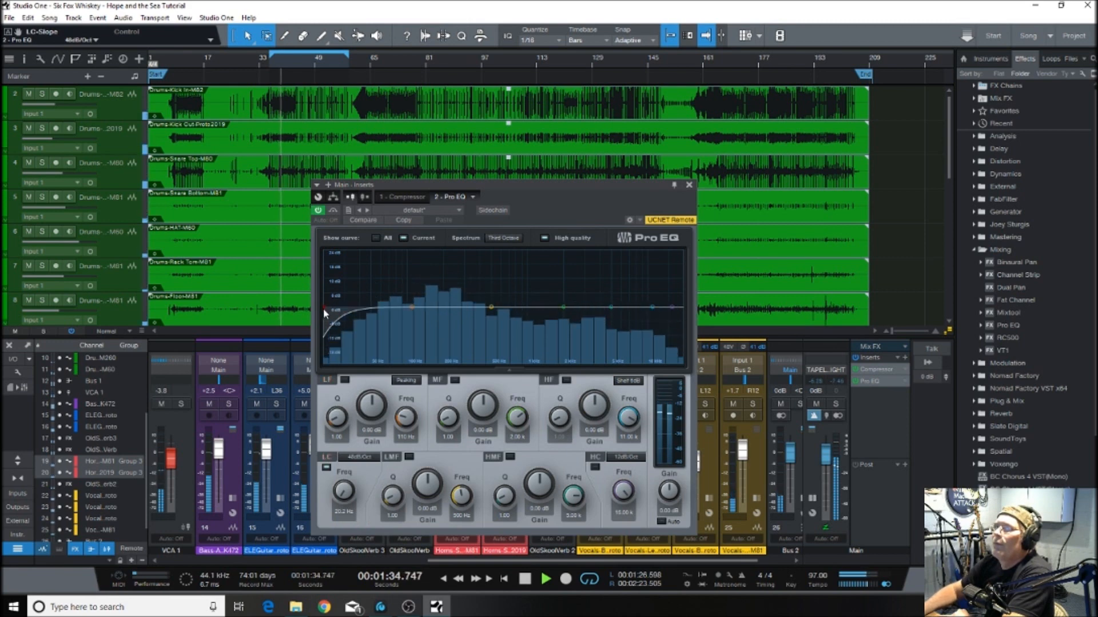
{"action": "left_click_drag", "start_coordinate": [324, 309], "coordinate": [297, 307]}
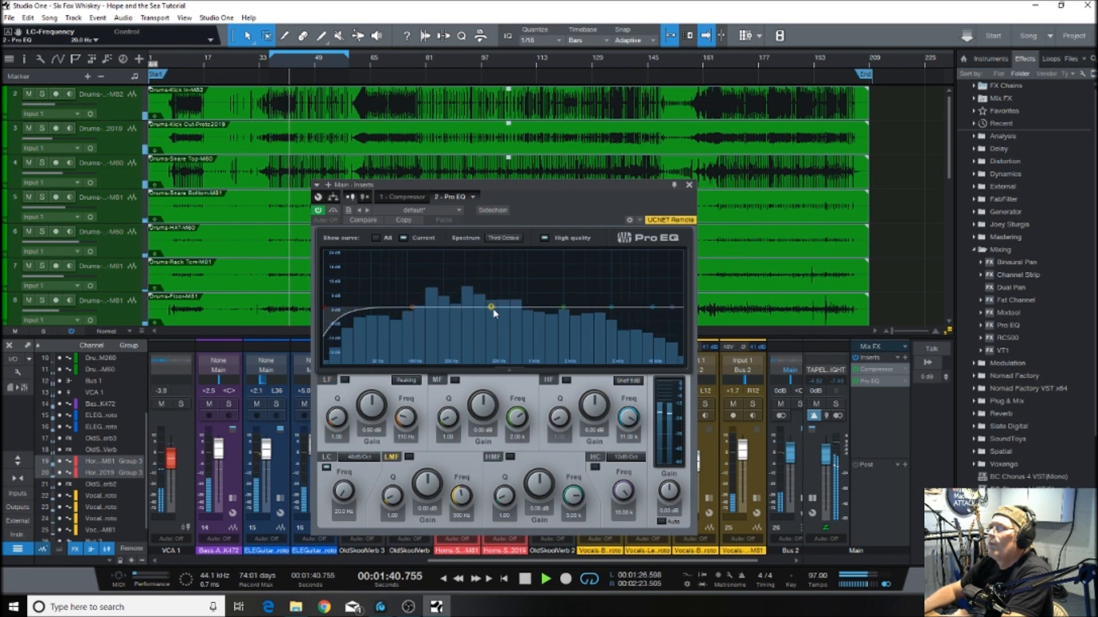
Set the Pro EQ's LMF gain to about -0.71 dB and enable the high cut at 20 kHz with a 36 dB/Oct slope
{"action": "left_click_drag", "start_coordinate": [490, 308], "coordinate": [494, 312]}
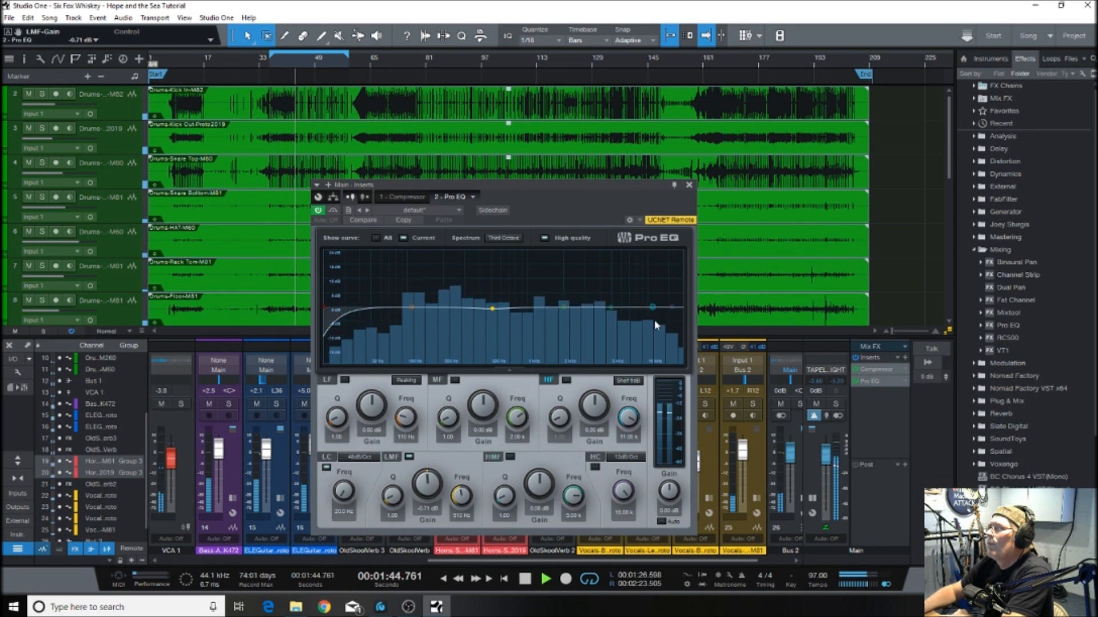
{"action": "left_click", "coordinate": [673, 307]}
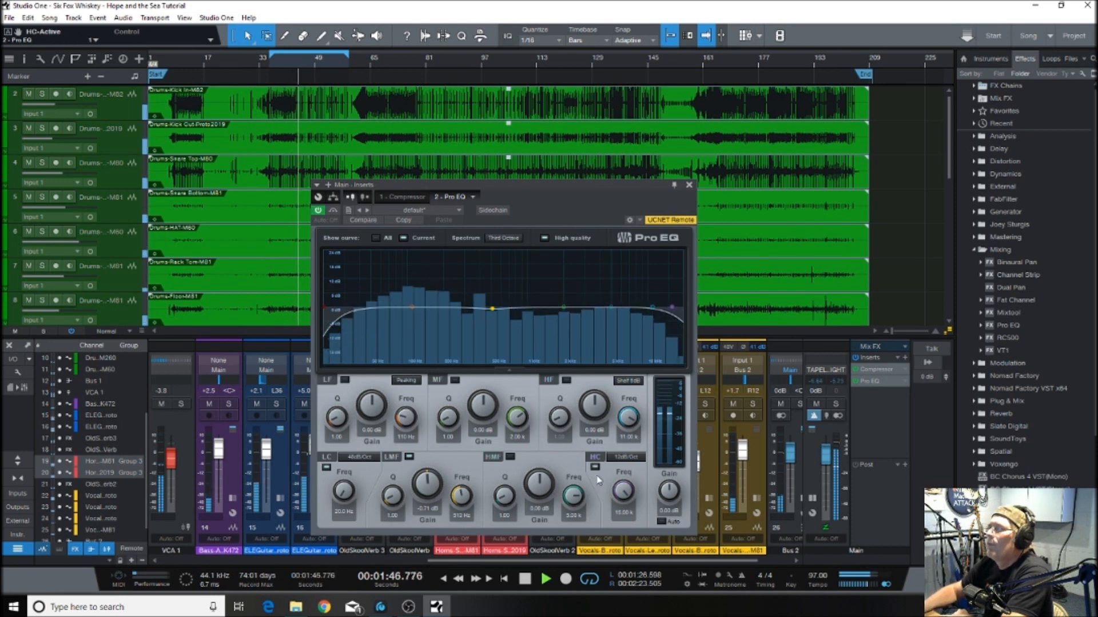
{"action": "left_click", "coordinate": [626, 457]}
{"action": "left_click", "coordinate": [636, 521]}
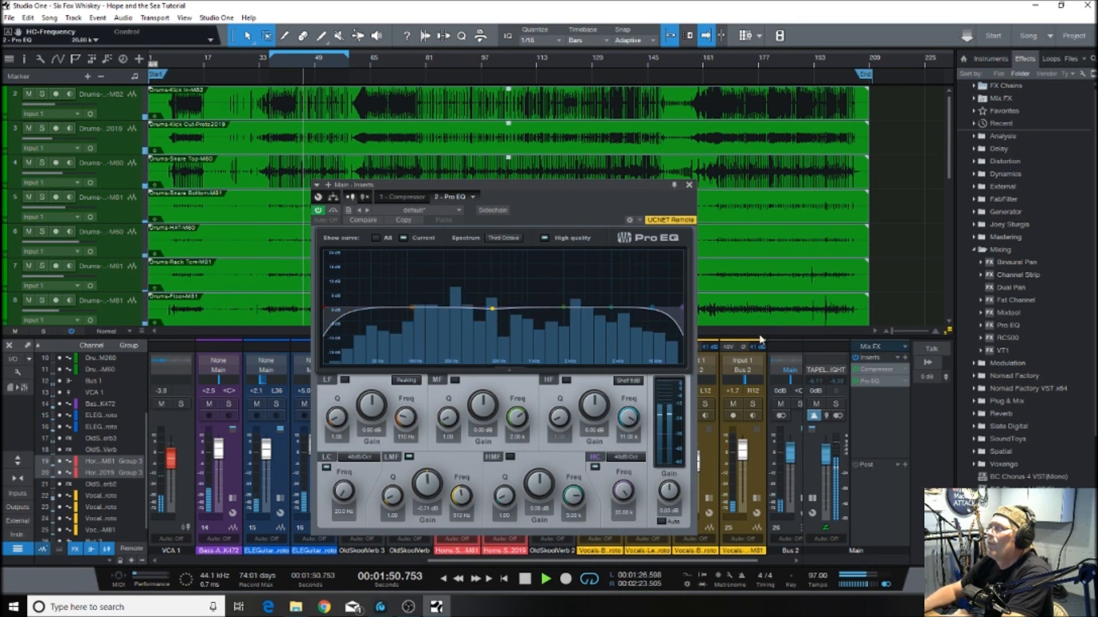
{"action": "left_click", "coordinate": [626, 457]}
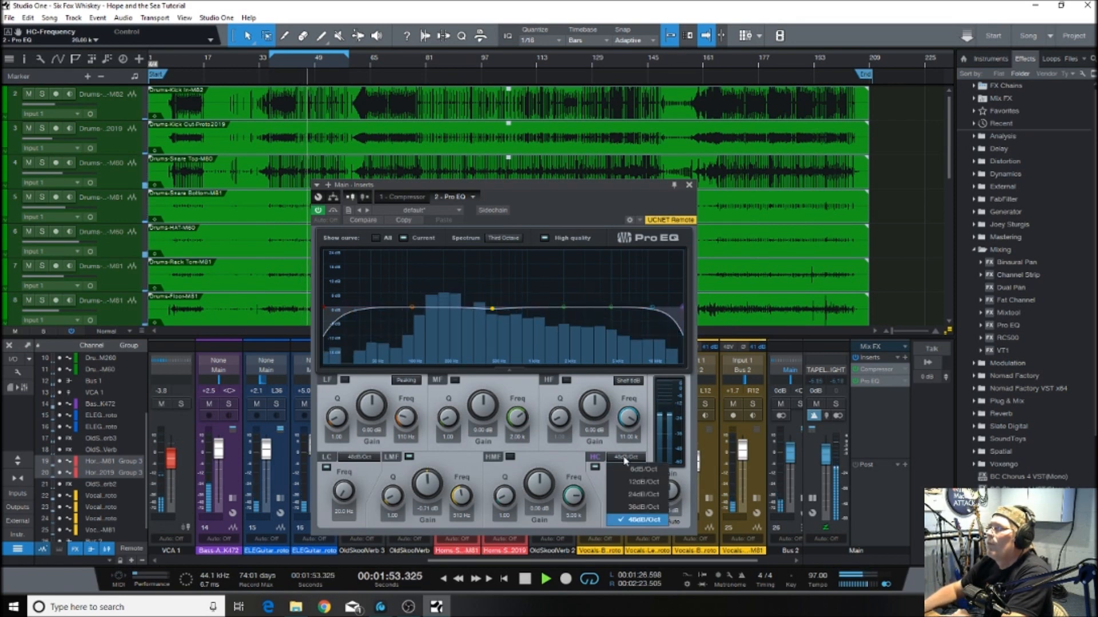
{"action": "left_click", "coordinate": [634, 508]}
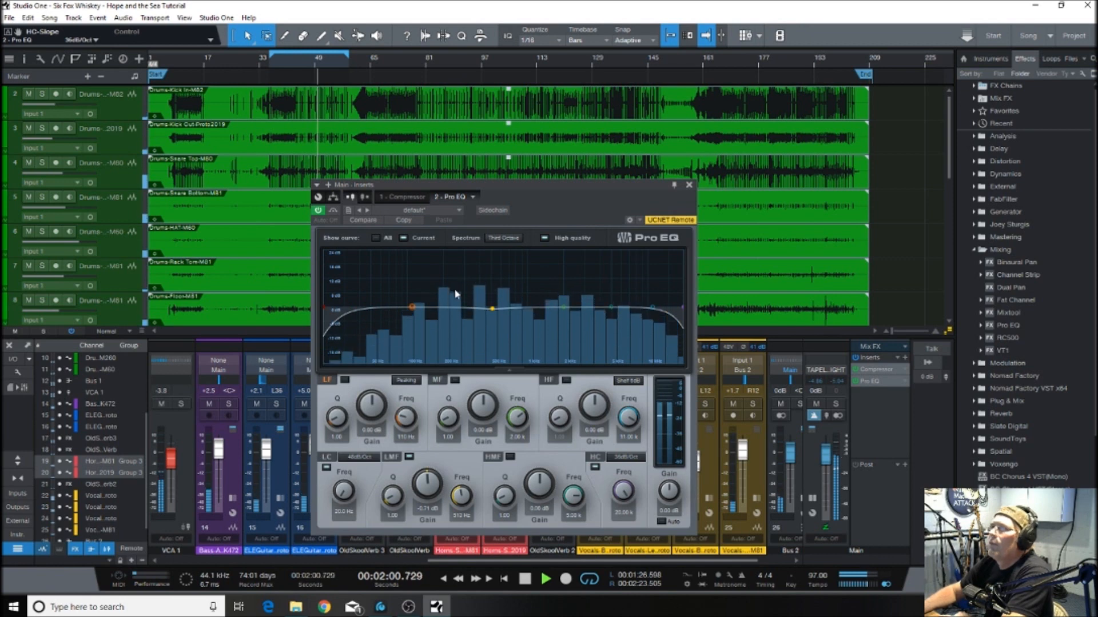
Close the Pro EQ window and raise the bass channel's fader to +3.7 dB
{"action": "left_click", "coordinate": [689, 186]}
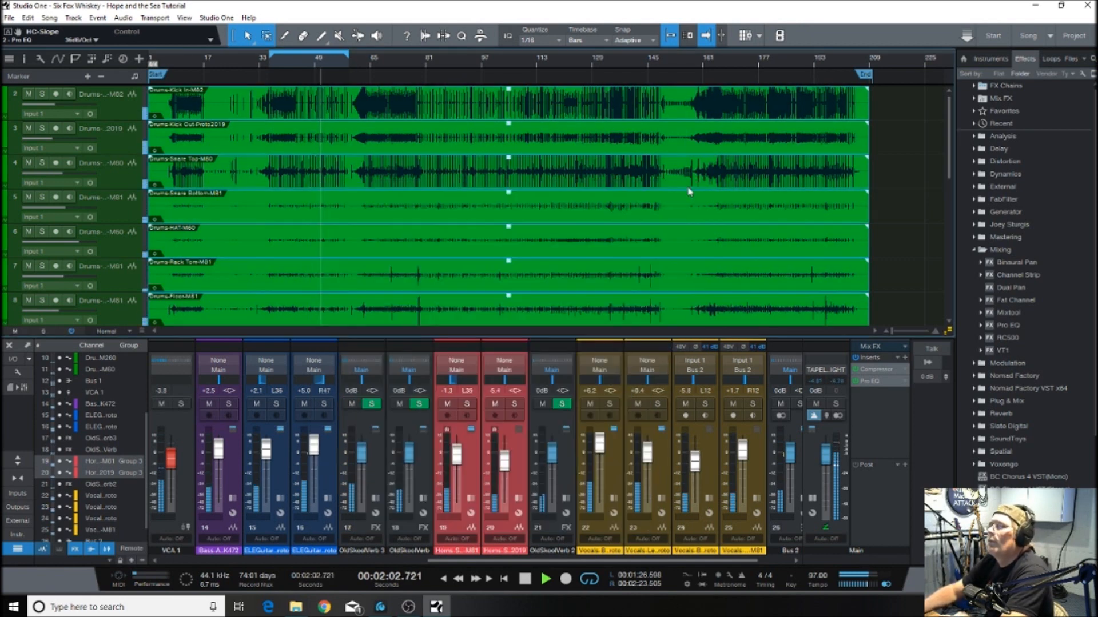
{"action": "left_click_drag", "start_coordinate": [219, 450], "coordinate": [219, 450]}
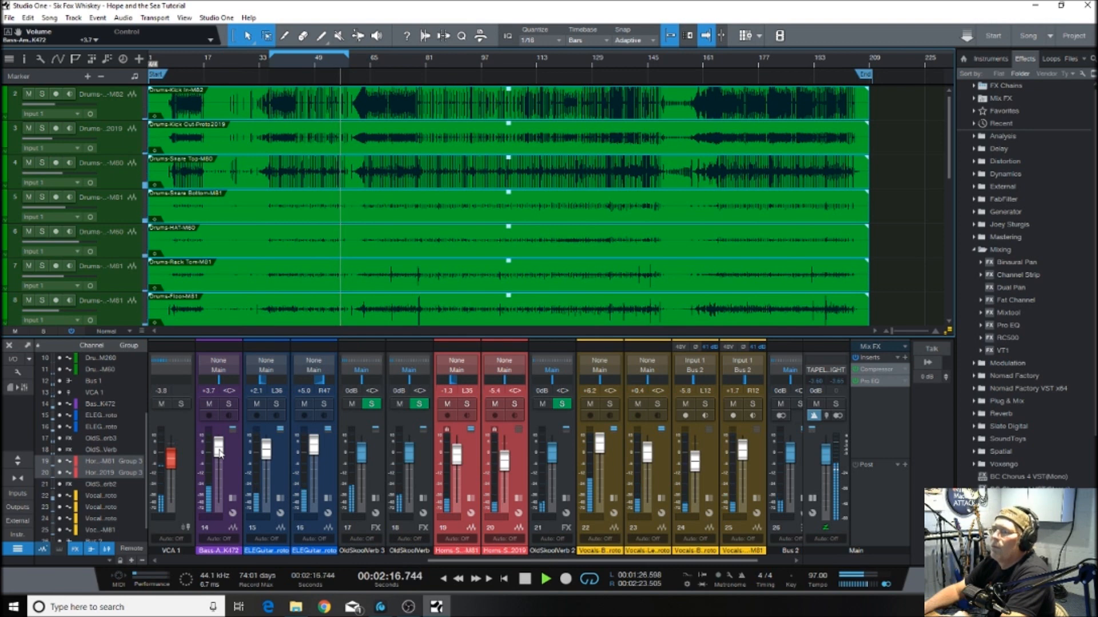
Audition the mix with drum channel 11 muted, jumping to about 2:16, and stop playback after unmuting it
{"action": "left_click_drag", "start_coordinate": [538, 561], "coordinate": [293, 552]}
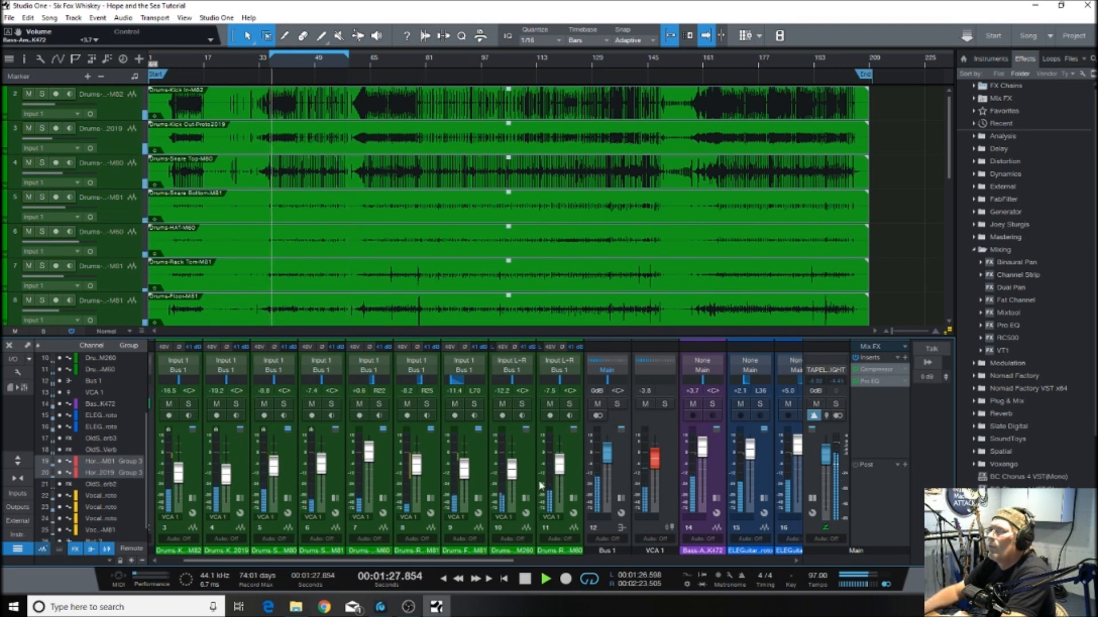
{"action": "left_click", "coordinate": [549, 405]}
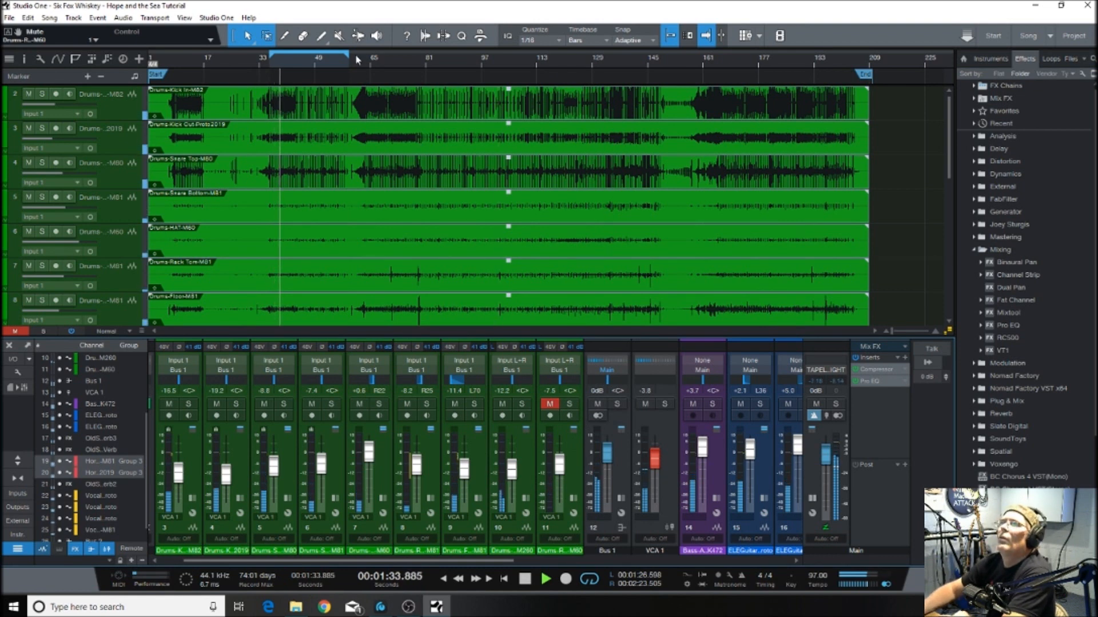
{"action": "left_click", "coordinate": [340, 66]}
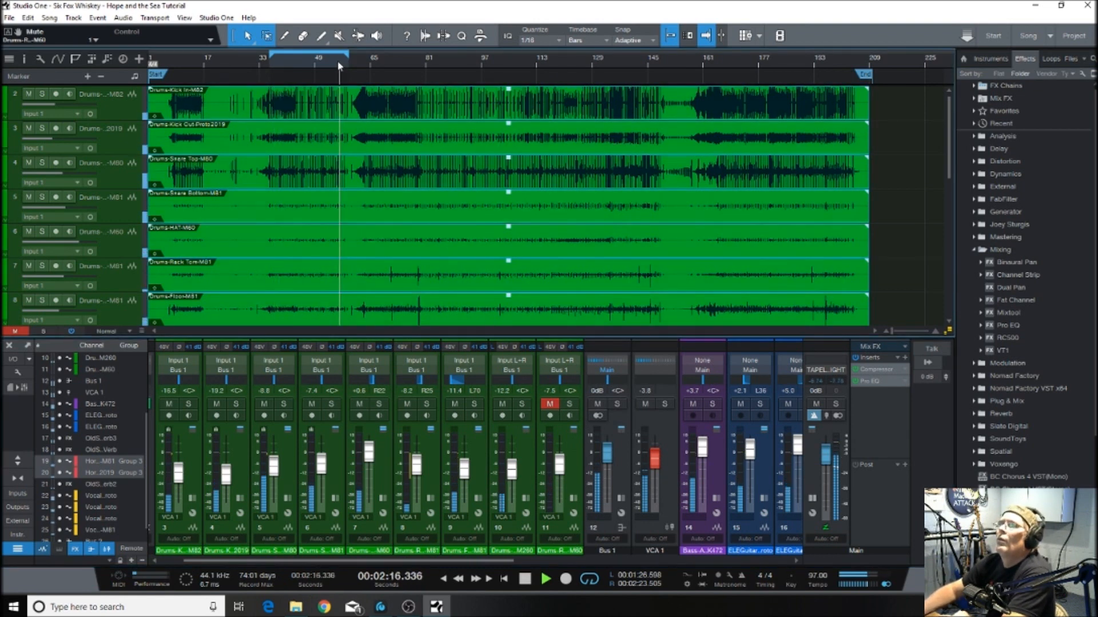
{"action": "left_click", "coordinate": [550, 404]}
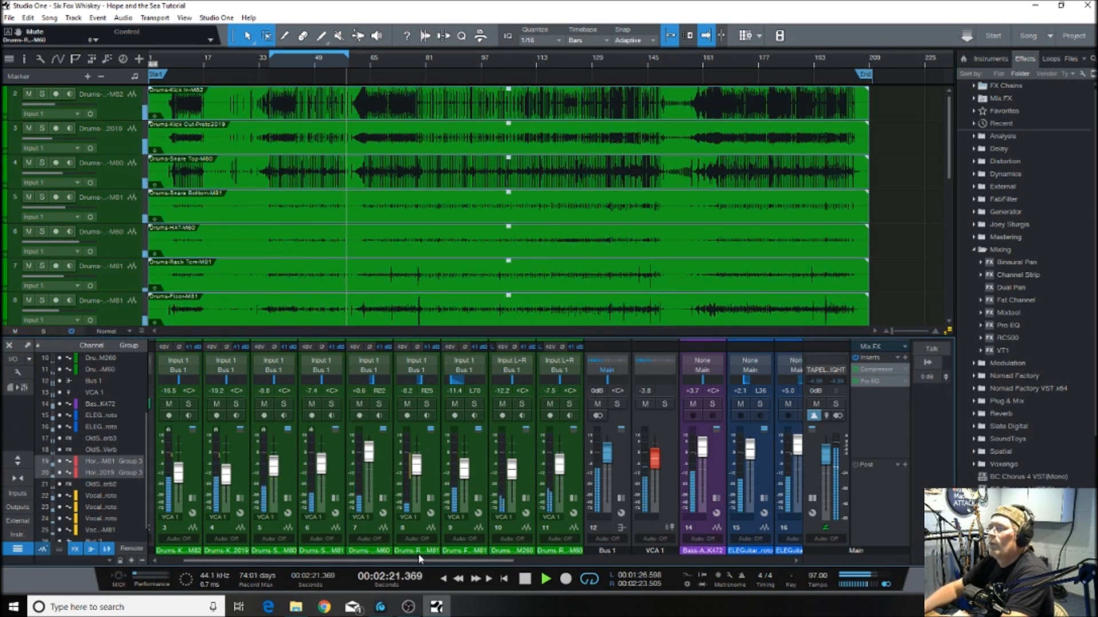
{"action": "left_click_drag", "start_coordinate": [413, 561], "coordinate": [760, 581]}
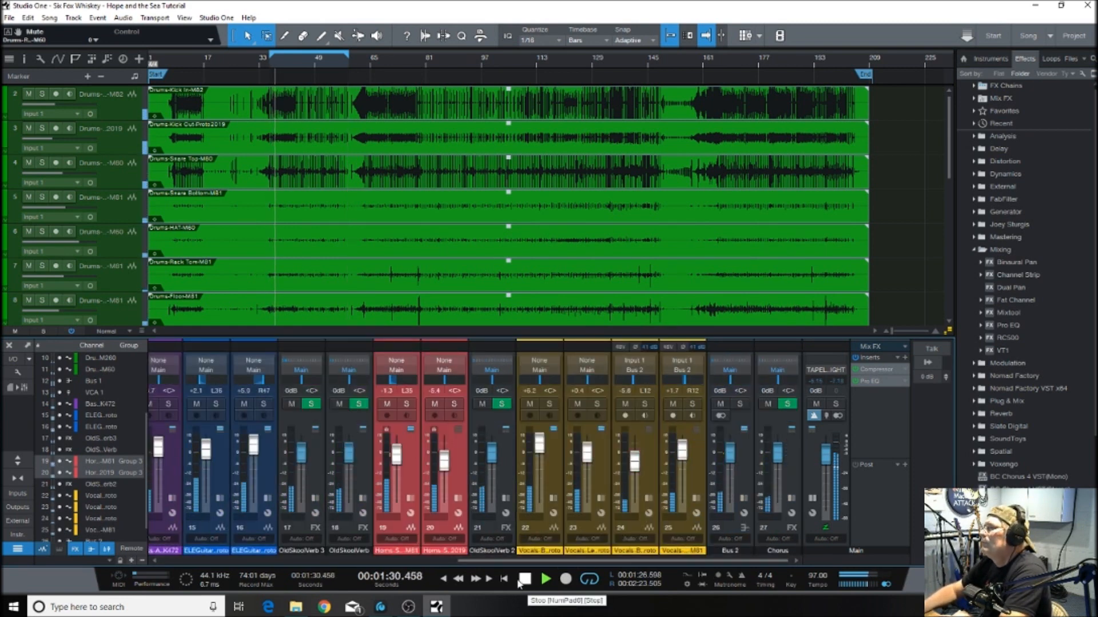
{"action": "left_click", "coordinate": [521, 580]}
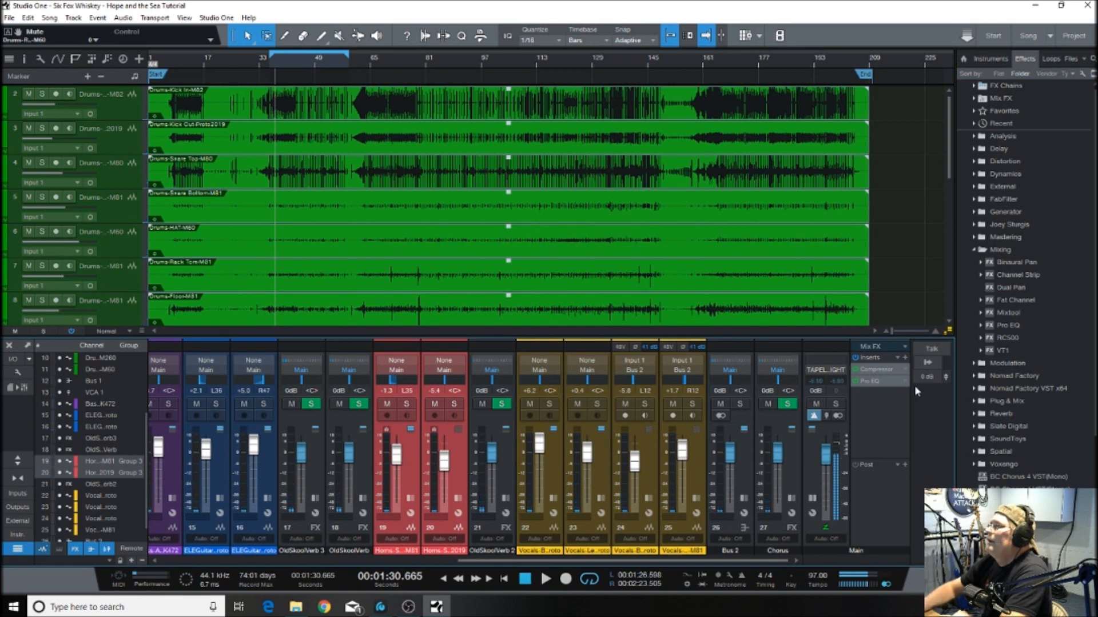
Reopen the Main channel's Pro EQ and set its low cut slope to 24 dB/Oct
{"action": "left_click", "coordinate": [877, 383]}
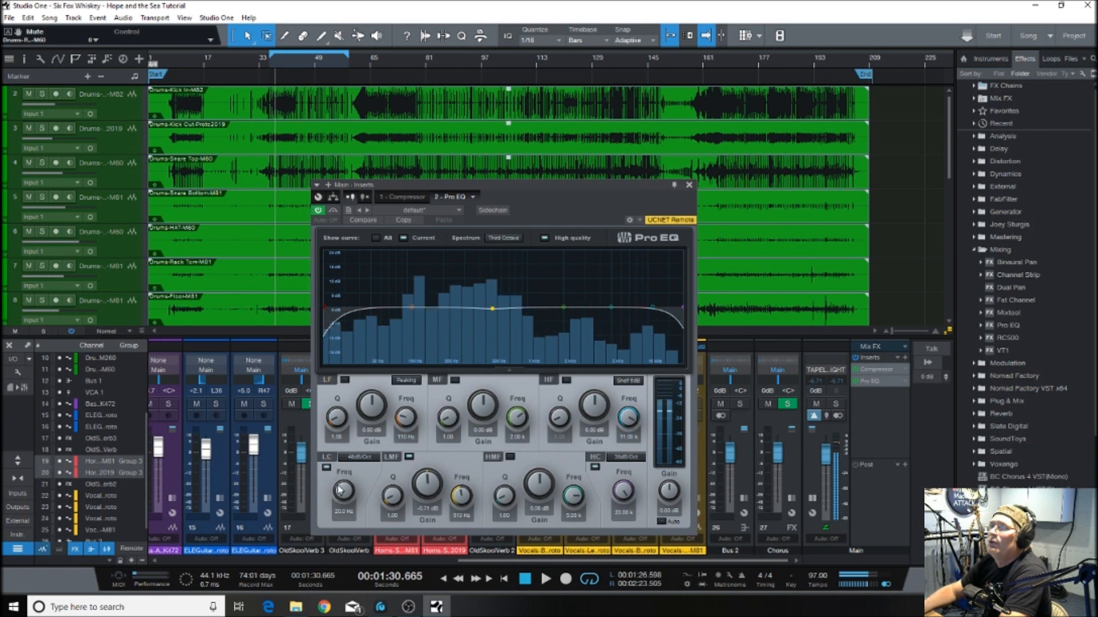
{"action": "left_click", "coordinate": [359, 458]}
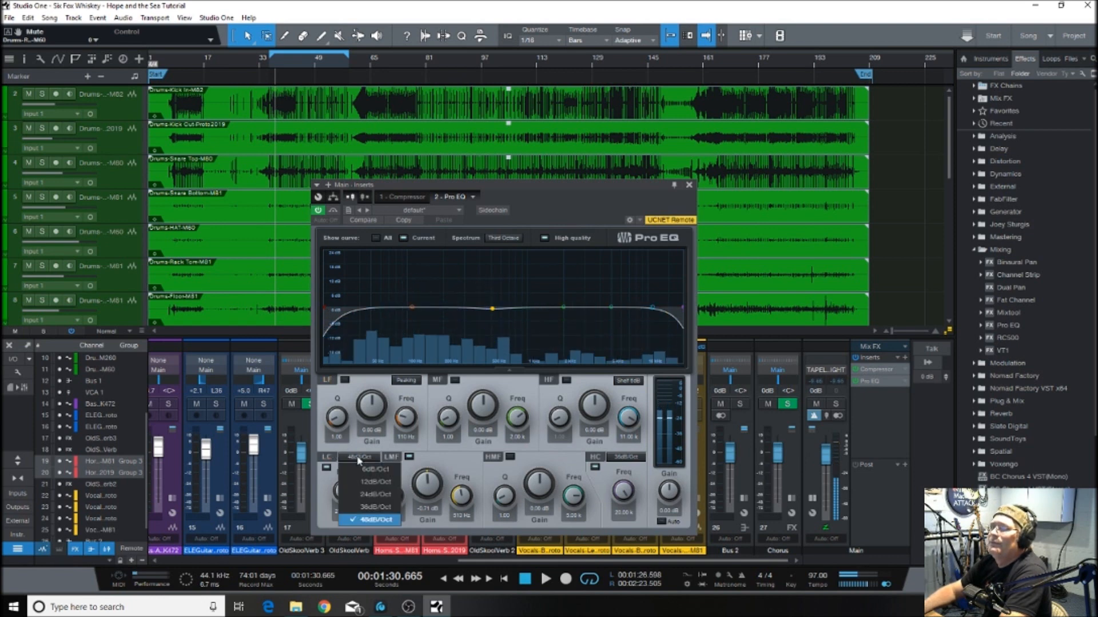
{"action": "left_click", "coordinate": [367, 507]}
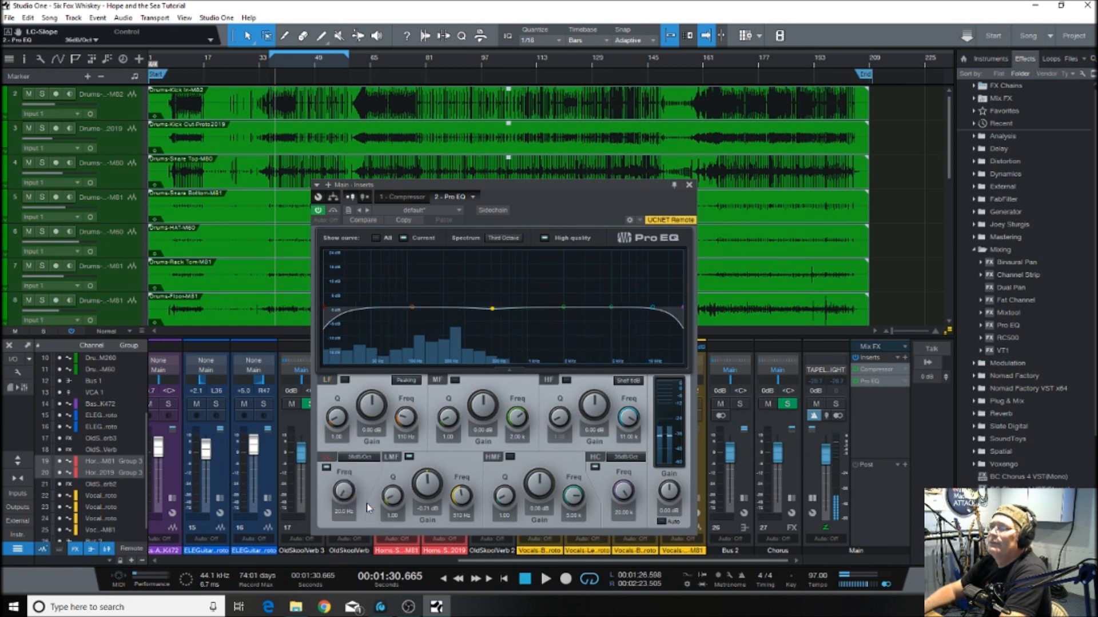
{"action": "left_click", "coordinate": [354, 457]}
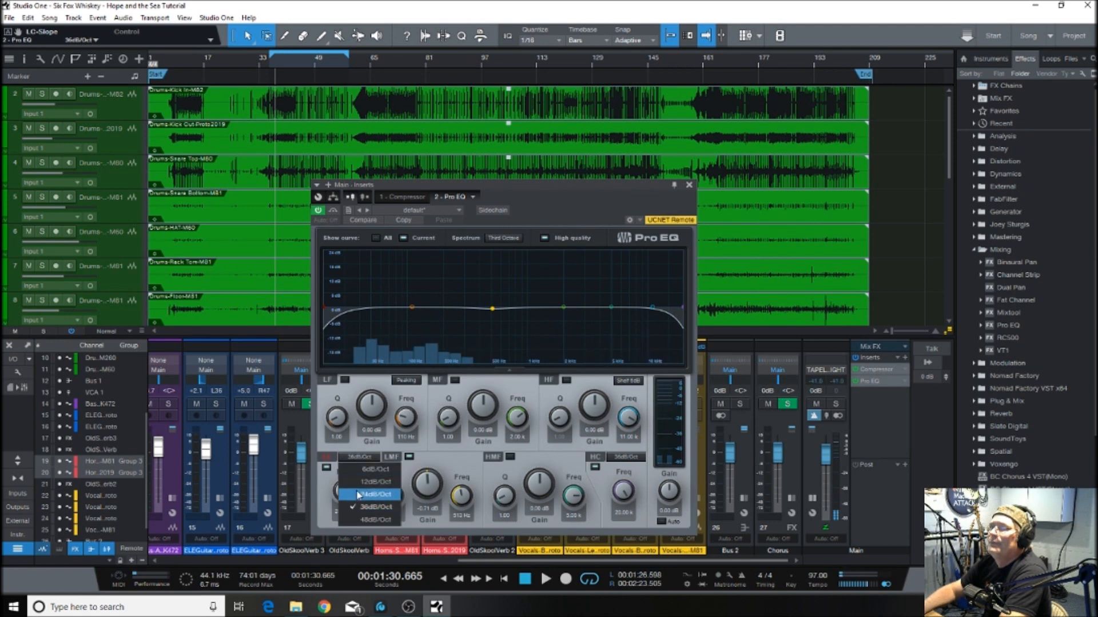
{"action": "left_click", "coordinate": [370, 495]}
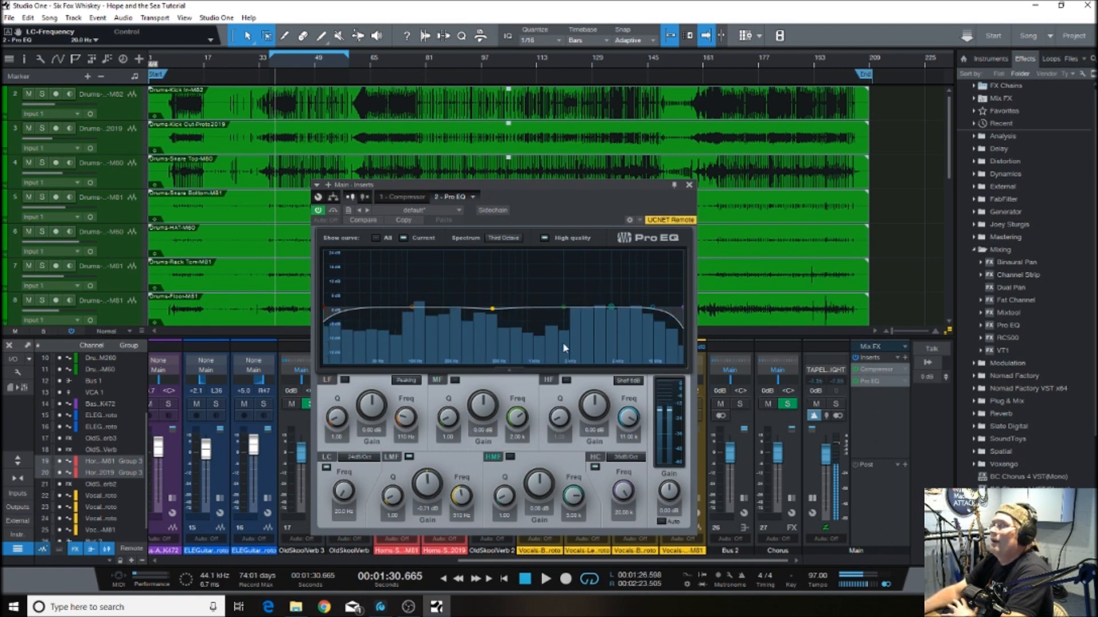
Try an HMF boost of about 11.5 dB in the Pro EQ, reset the gain to 0 dB, and close the window
{"action": "left_click_drag", "start_coordinate": [612, 307], "coordinate": [609, 280]}
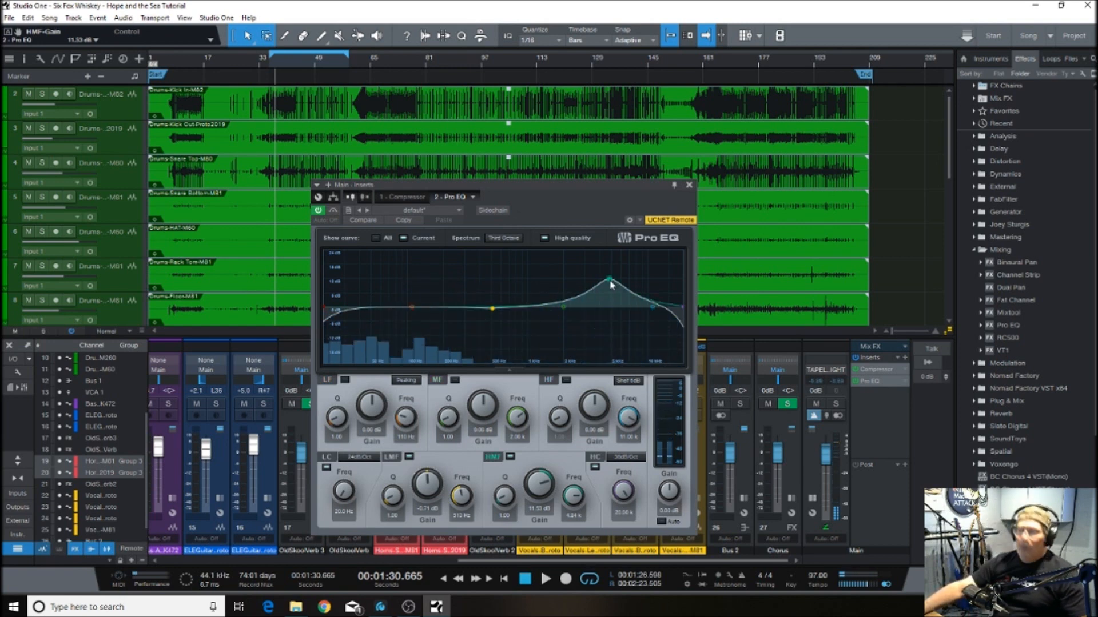
{"action": "double_click", "coordinate": [610, 281]}
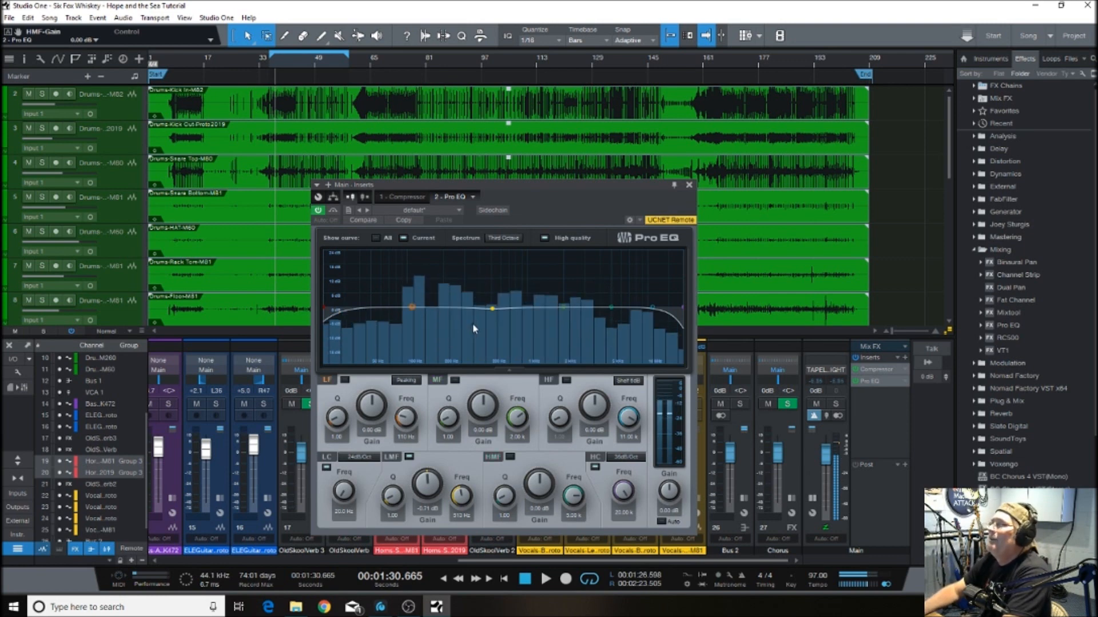
{"action": "left_click", "coordinate": [688, 186]}
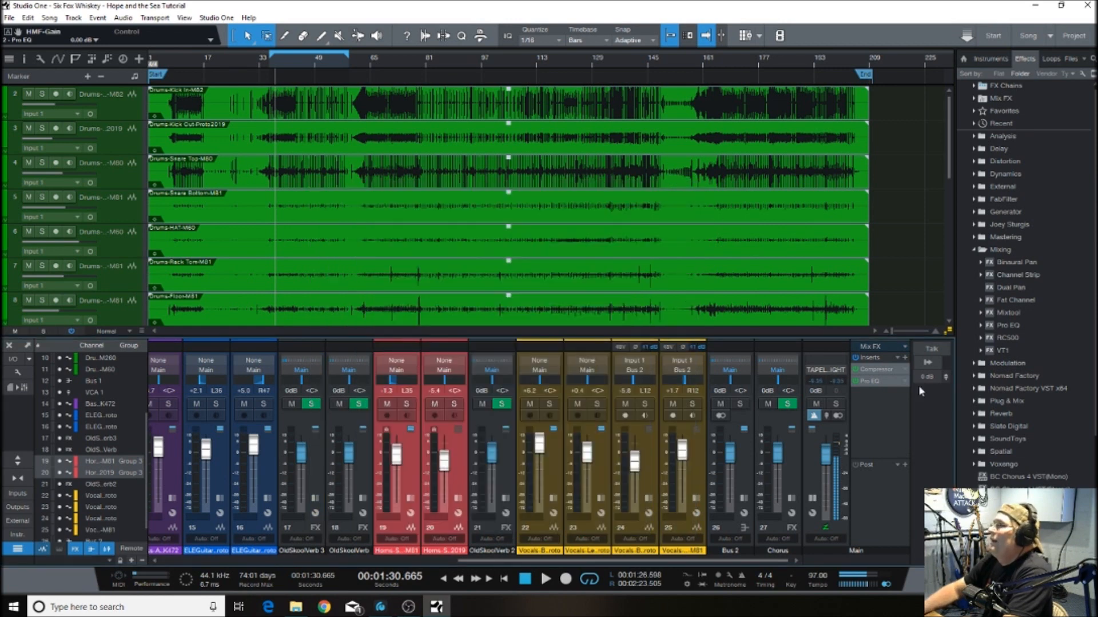
Add the Ozone Imager from the Spatial effects below the Pro EQ in the Main inserts and start playback
{"action": "left_click", "coordinate": [977, 252]}
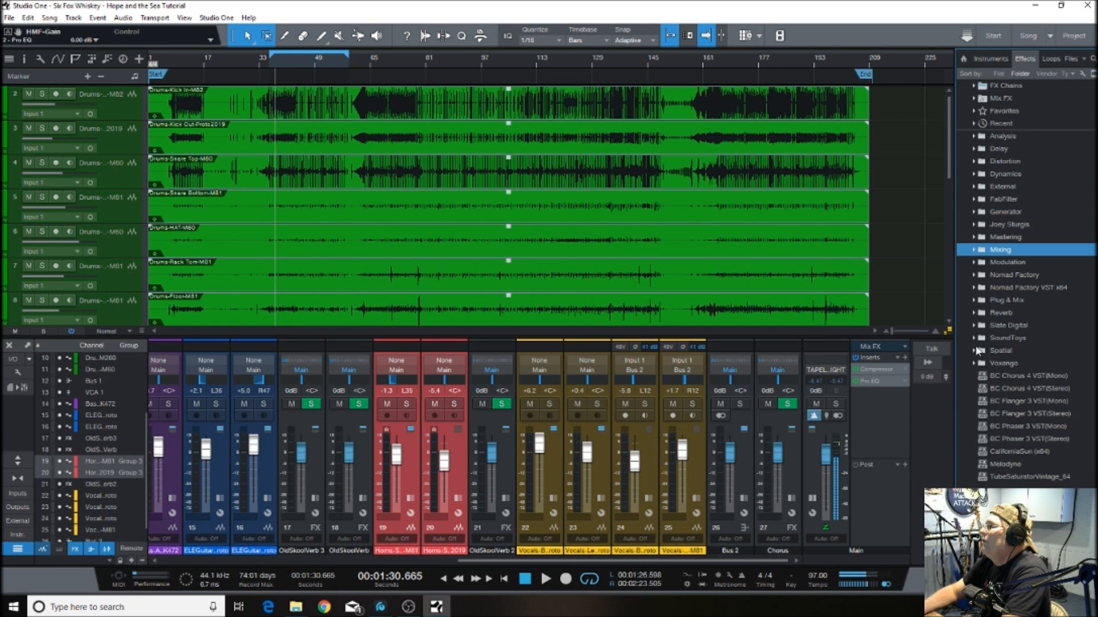
{"action": "left_click", "coordinate": [975, 350]}
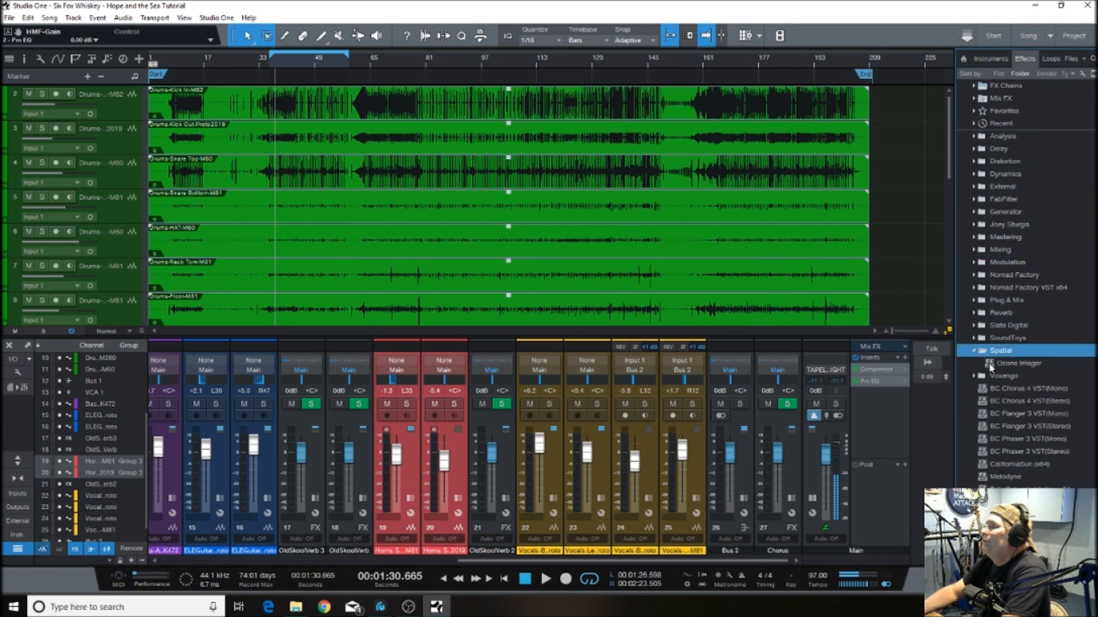
{"action": "left_click_drag", "start_coordinate": [991, 367], "coordinate": [873, 398]}
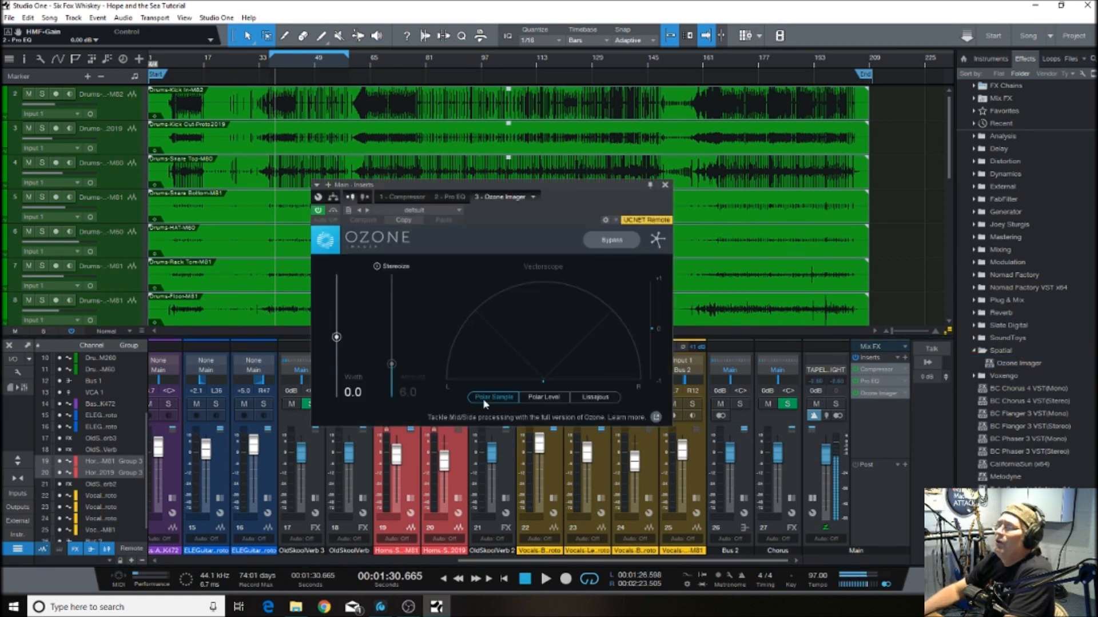
{"action": "left_click", "coordinate": [546, 579]}
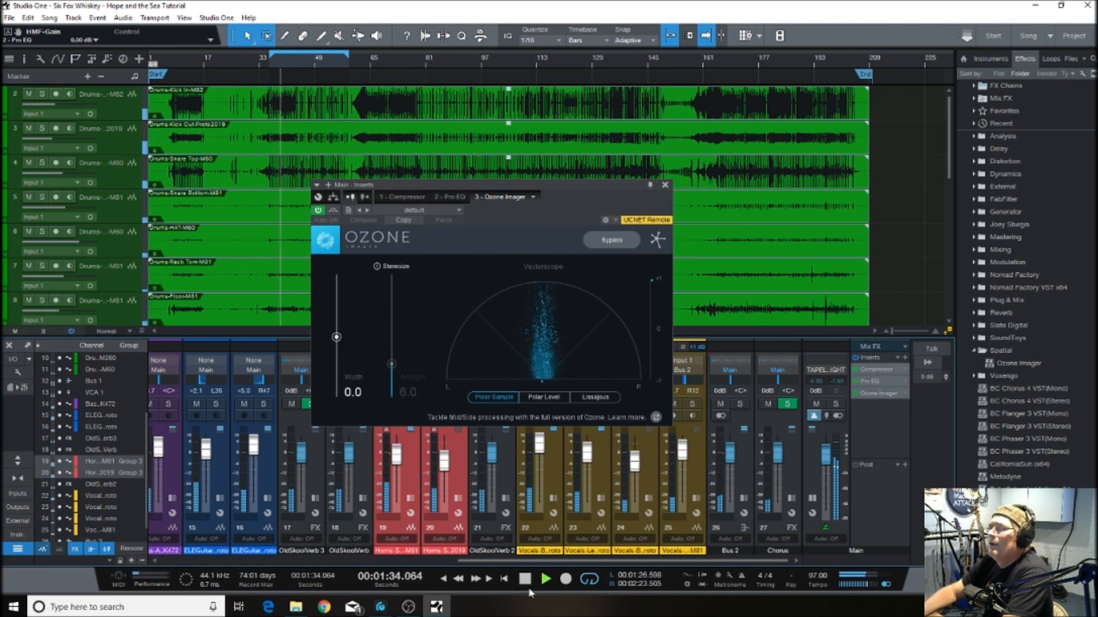
Widen the Main mix in the Ozone Imager to a Width of about 60.4 during playback
{"action": "left_click", "coordinate": [524, 580]}
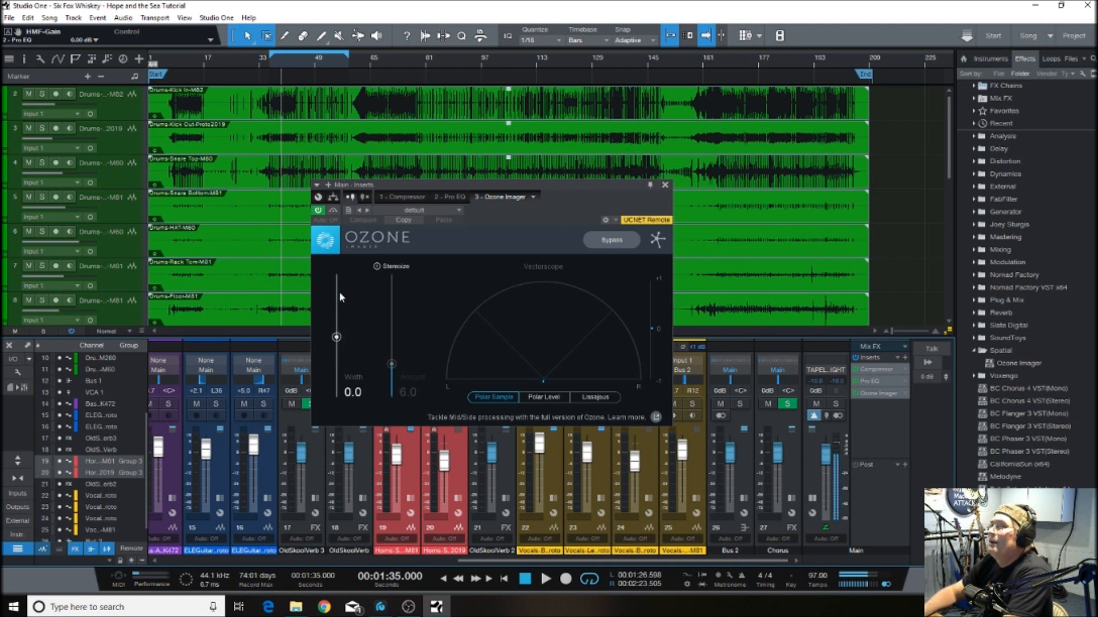
{"action": "left_click", "coordinate": [544, 580]}
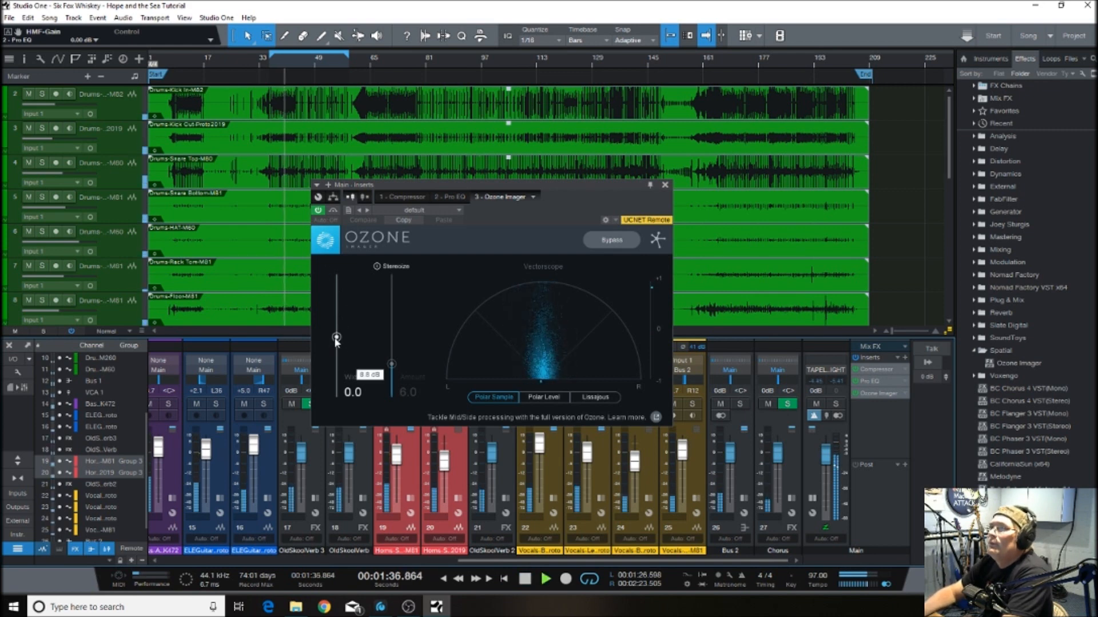
{"action": "left_click_drag", "start_coordinate": [336, 338], "coordinate": [339, 307]}
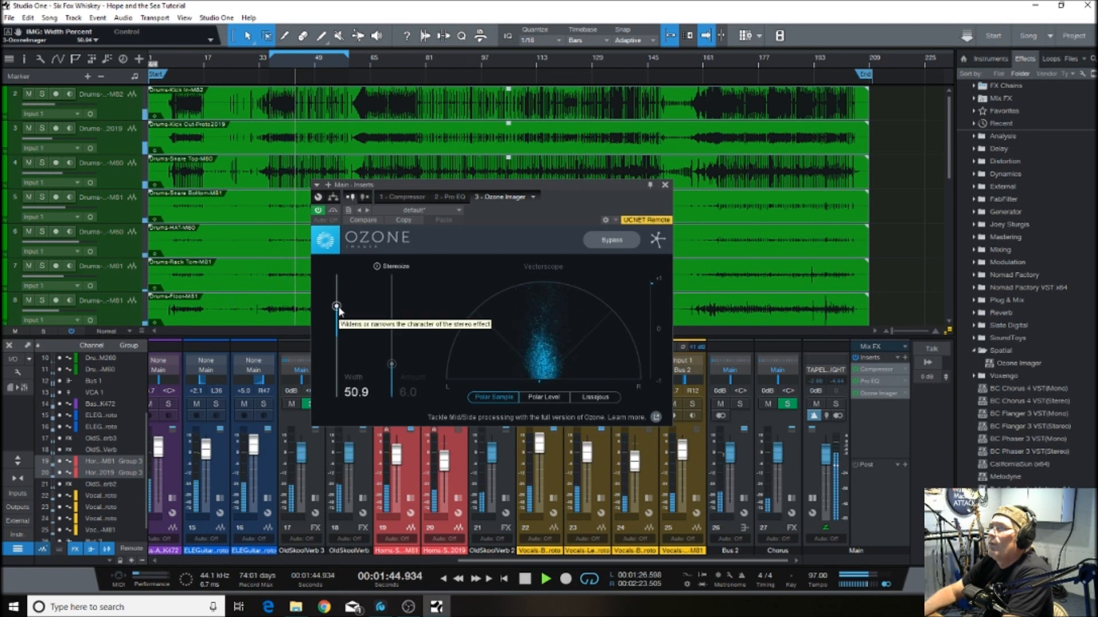
{"action": "left_click_drag", "start_coordinate": [339, 308], "coordinate": [338, 304]}
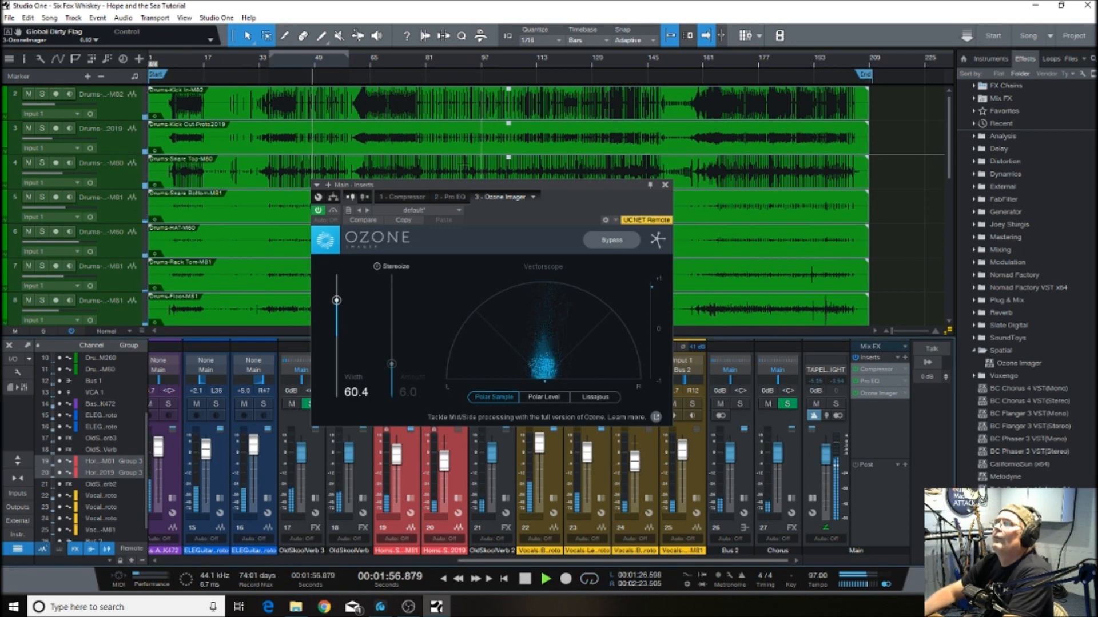
Compare the mix with the Ozone Imager bypassed and active several times, then stop playback and close its window
{"action": "left_click", "coordinate": [333, 211]}
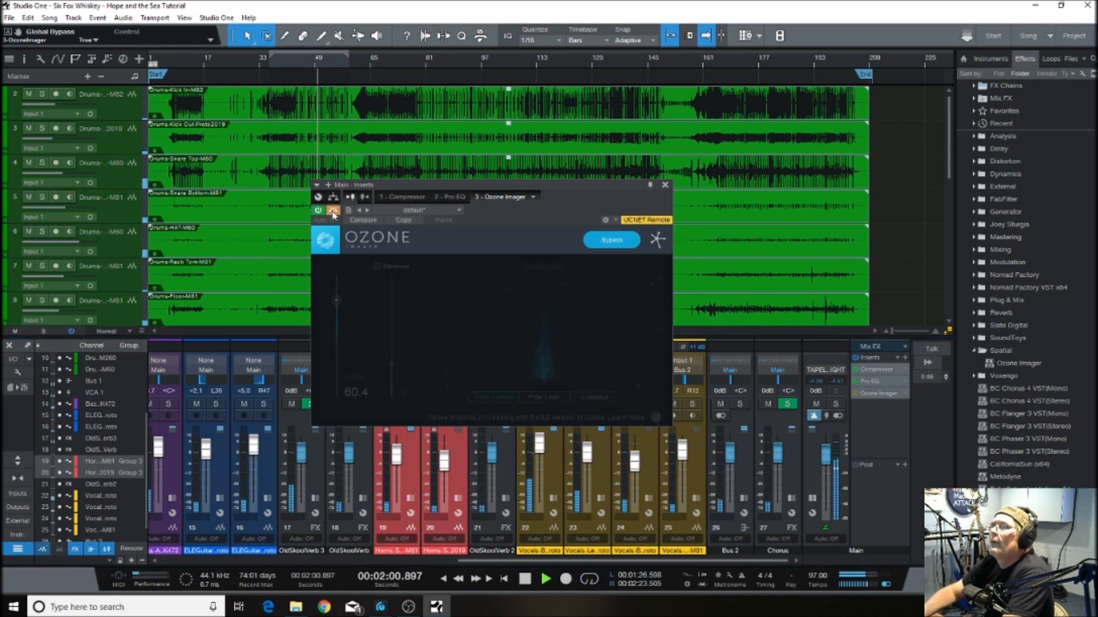
{"action": "left_click", "coordinate": [332, 210]}
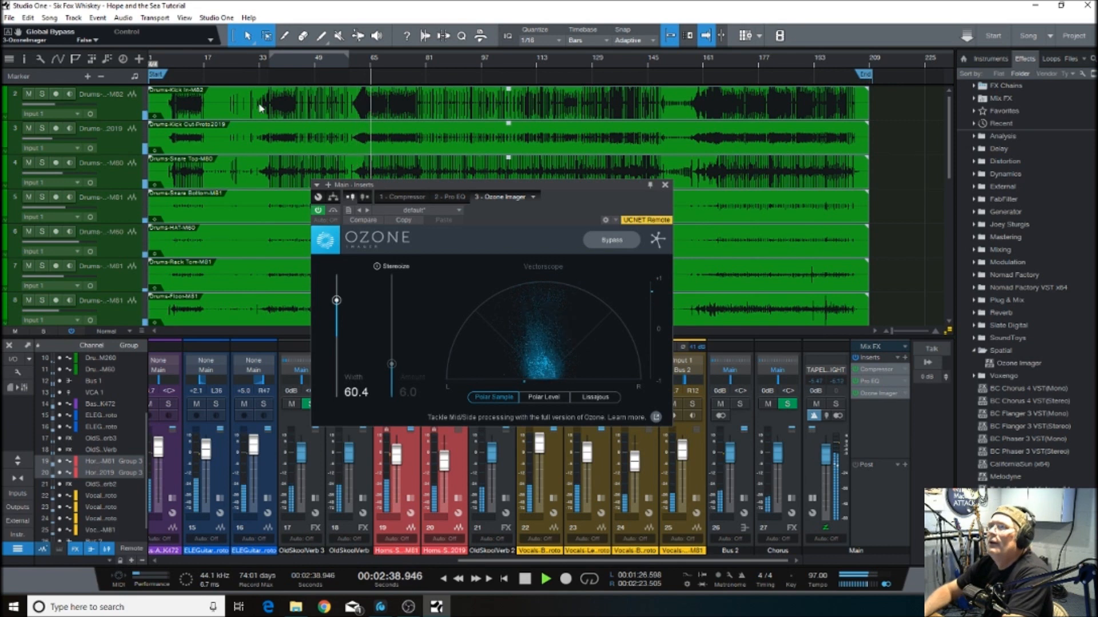
{"action": "left_click", "coordinate": [332, 211]}
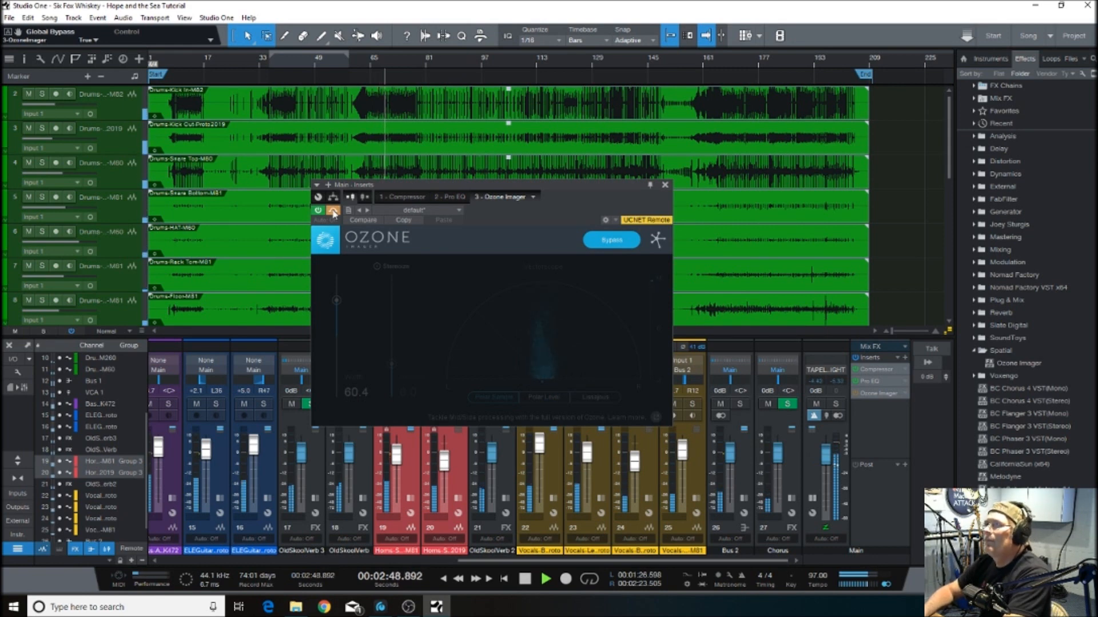
{"action": "left_click", "coordinate": [333, 211]}
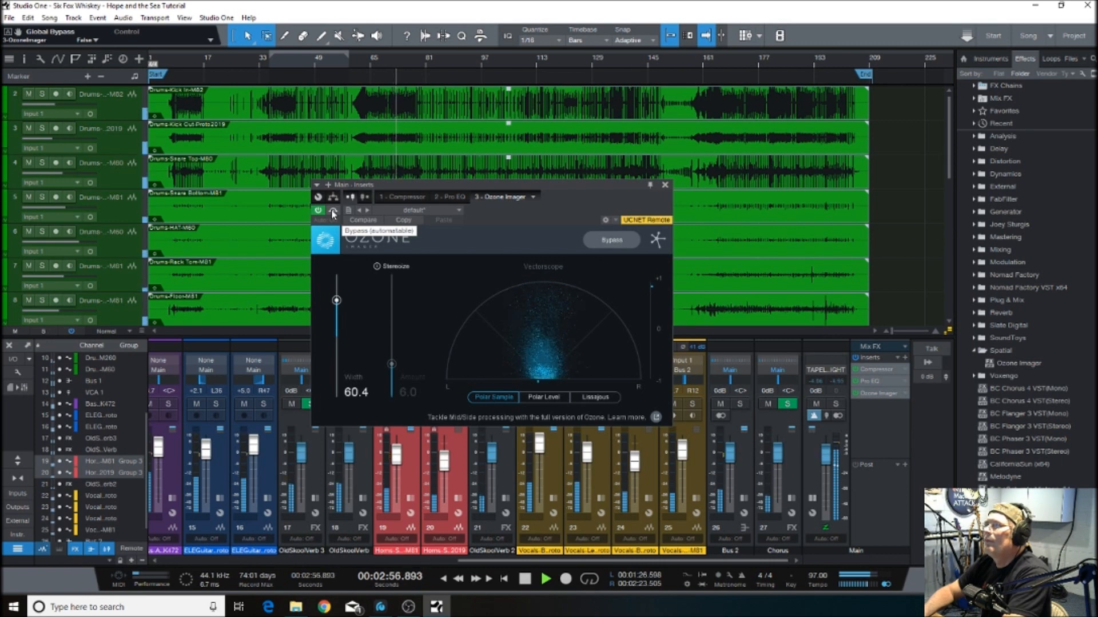
{"action": "left_click", "coordinate": [333, 211]}
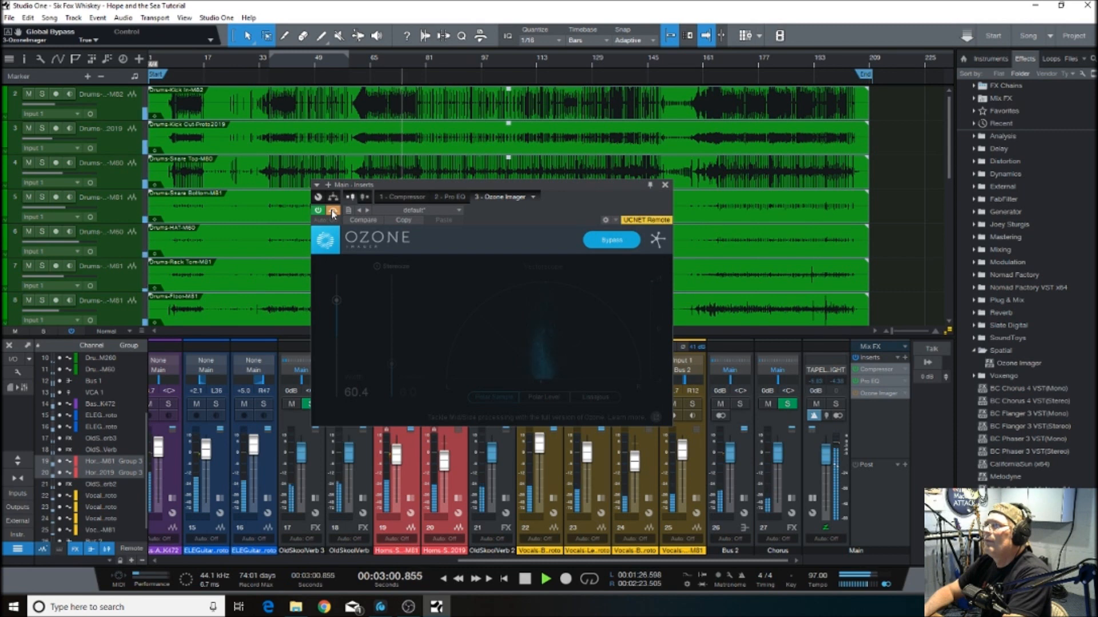
{"action": "left_click", "coordinate": [332, 211]}
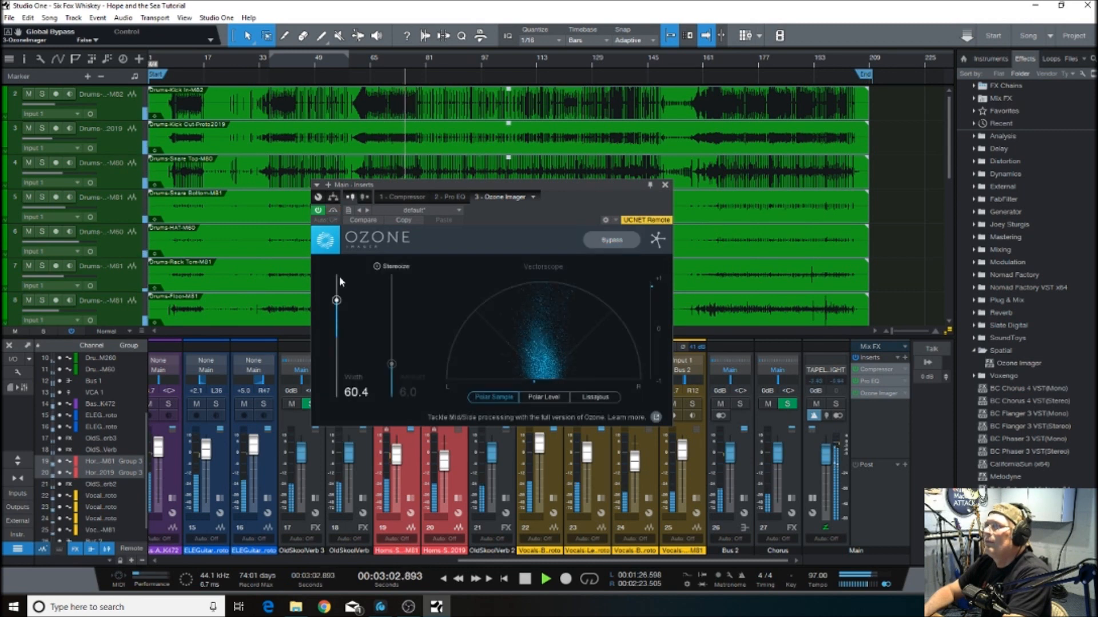
{"action": "left_click", "coordinate": [525, 579]}
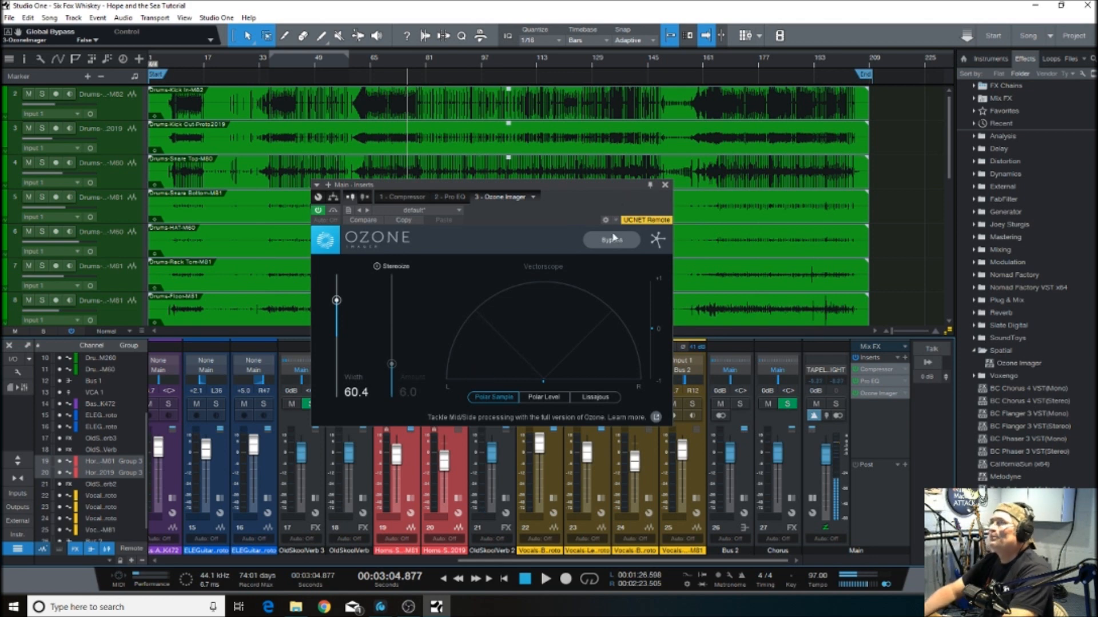
{"action": "left_click", "coordinate": [665, 186]}
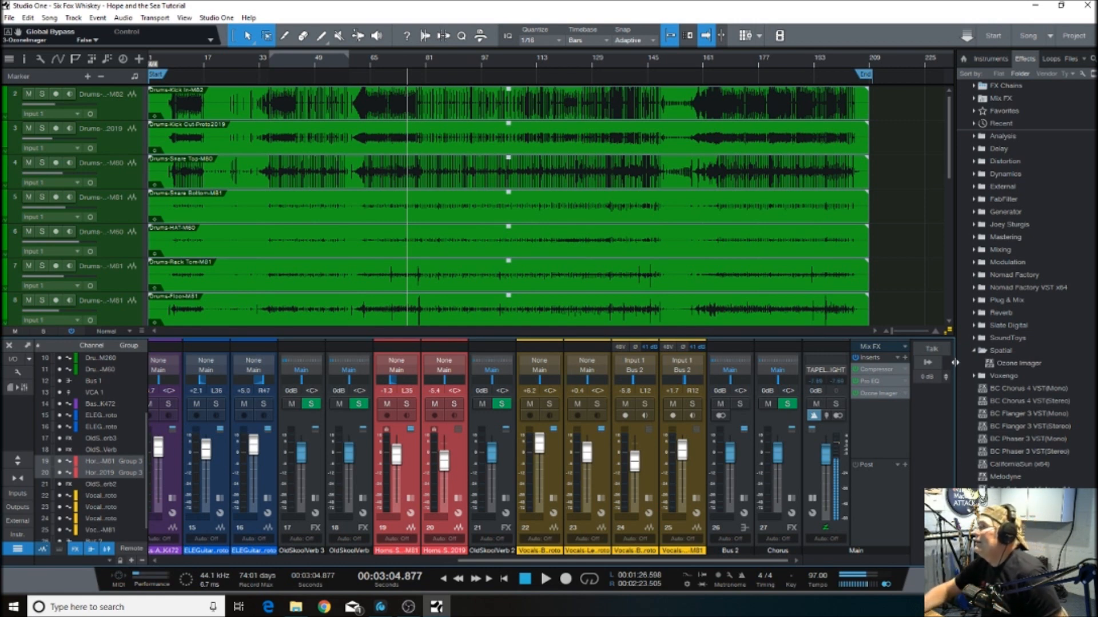
Add Virtual Tape Machines from the Slate Digital effects below the Ozone Imager in the Main inserts and move its window clear of the inserts
{"action": "left_click", "coordinate": [975, 351]}
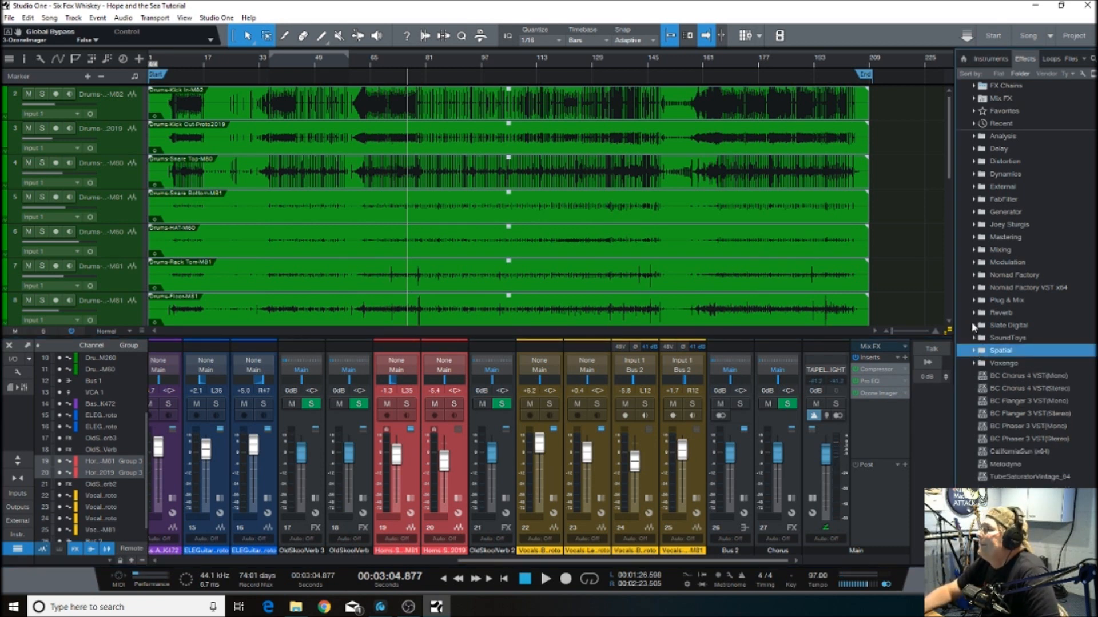
{"action": "left_click", "coordinate": [974, 325]}
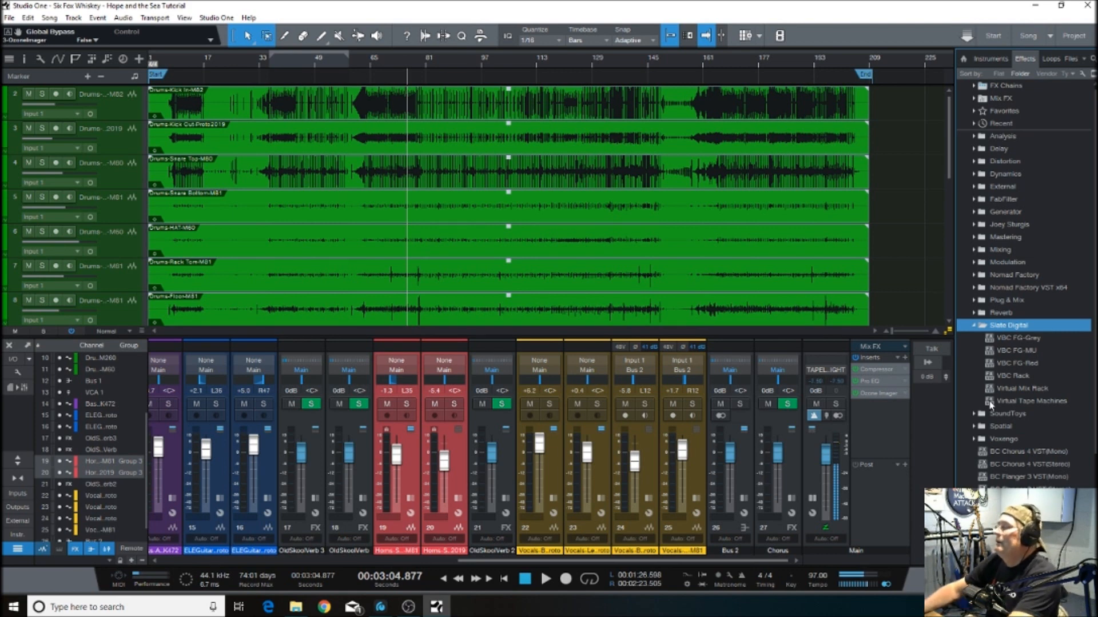
{"action": "left_click_drag", "start_coordinate": [991, 404], "coordinate": [875, 422]}
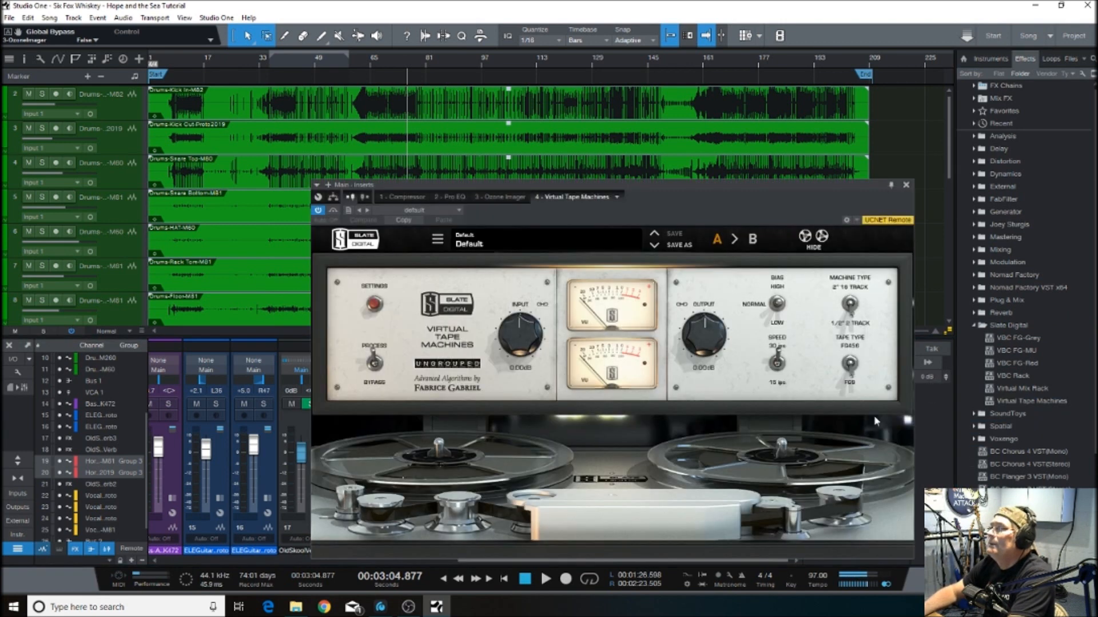
{"action": "left_click", "coordinate": [8, 18]}
{"action": "left_click", "coordinate": [28, 143]}
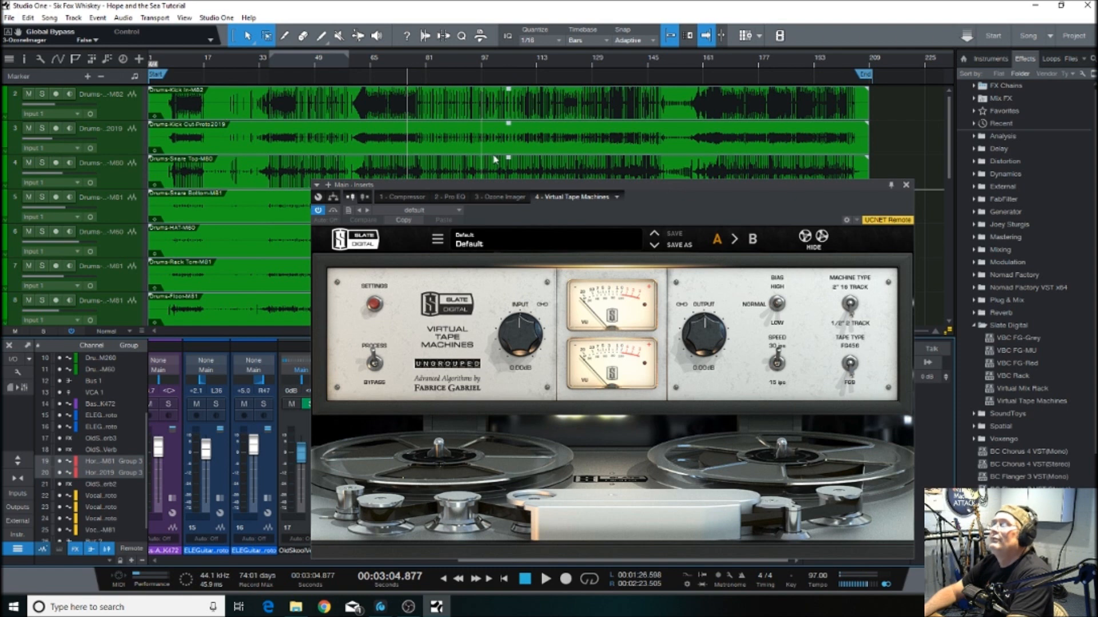
{"action": "left_click_drag", "start_coordinate": [660, 200], "coordinate": [603, 139]}
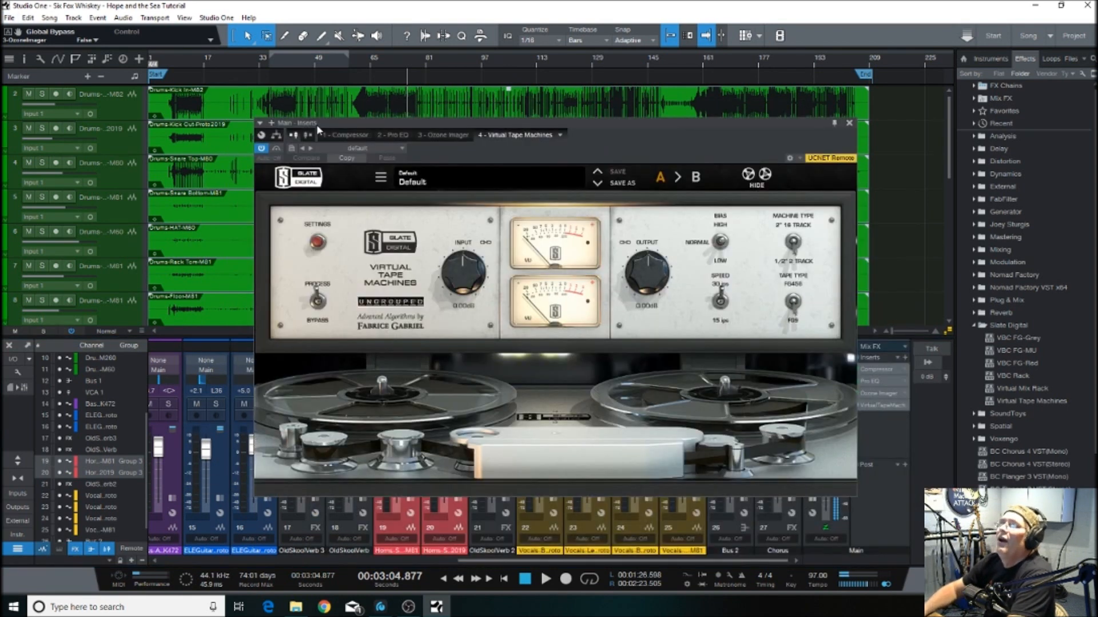
Compare the mix with Virtual Tape Machines bypassed and active during playback, and close its window
{"action": "left_click", "coordinate": [275, 149]}
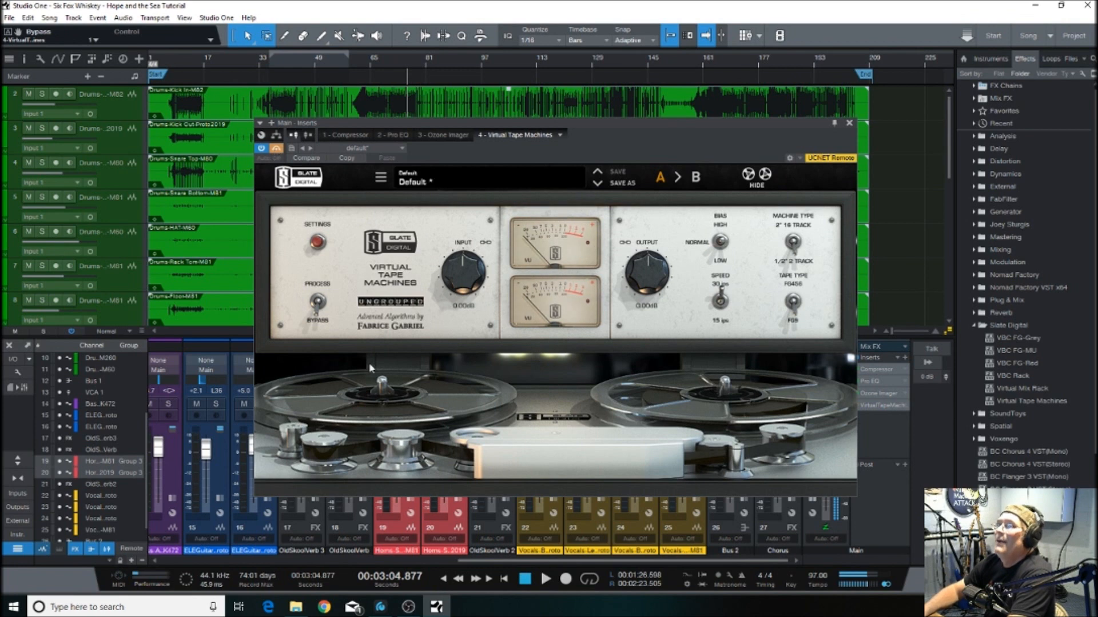
{"action": "left_click", "coordinate": [546, 579]}
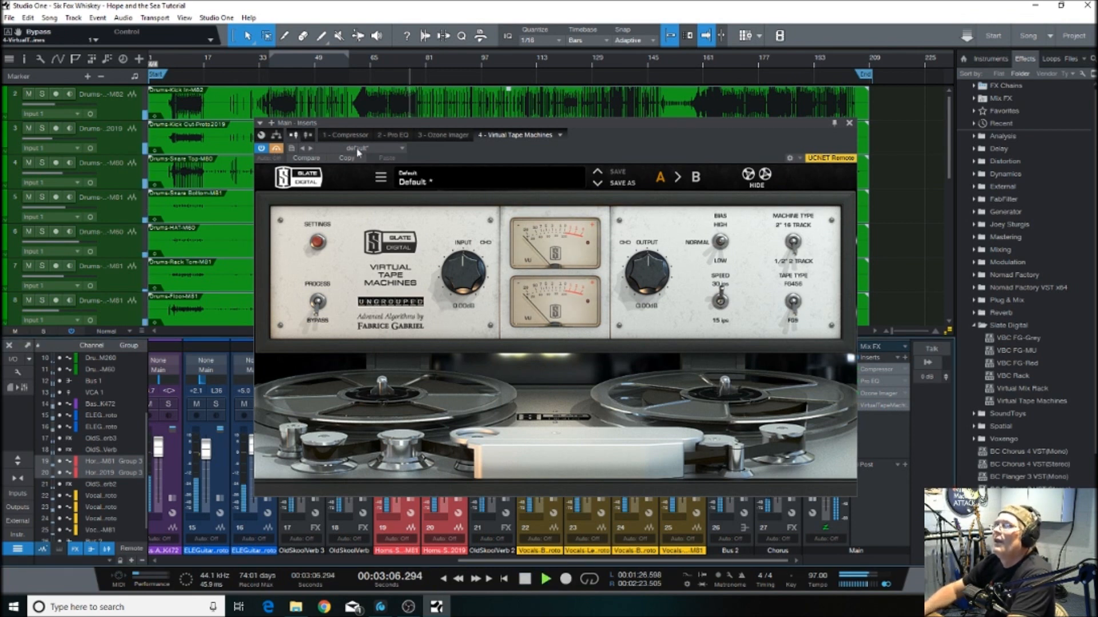
{"action": "left_click", "coordinate": [276, 150]}
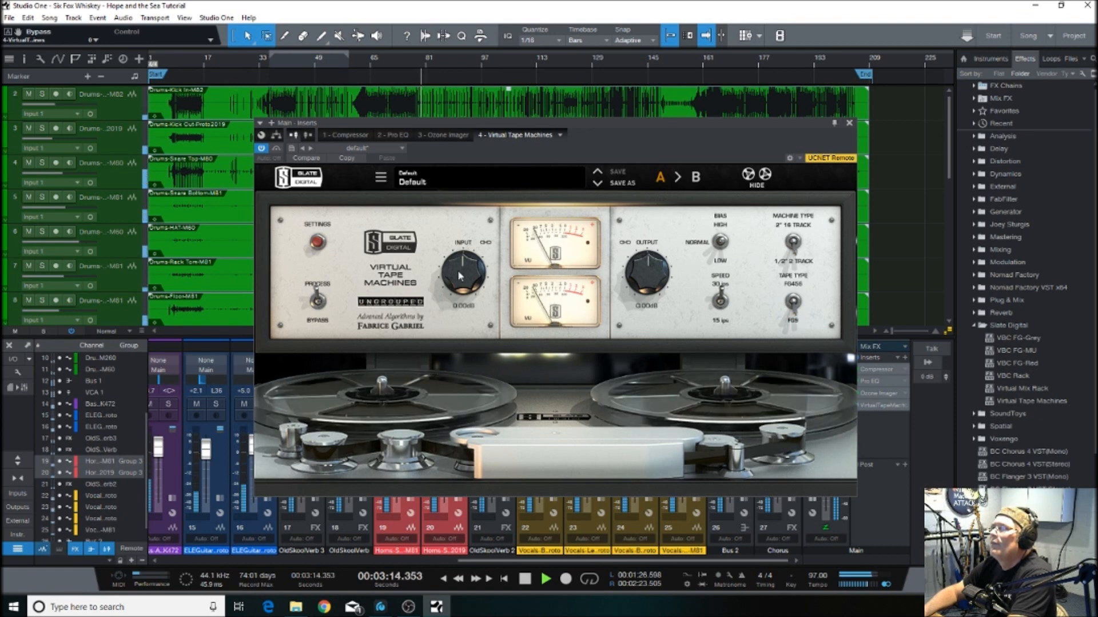
{"action": "left_click", "coordinate": [849, 124]}
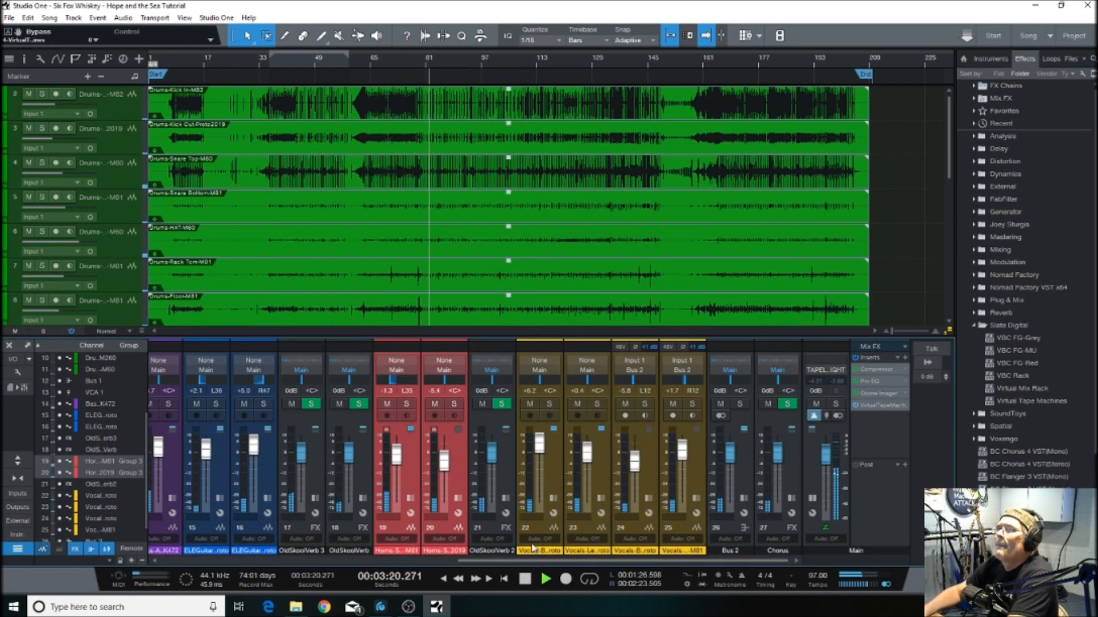
Play the song from near its beginning and raise vocal channel 22 to about +6.7 dB
{"action": "left_click", "coordinate": [445, 579]}
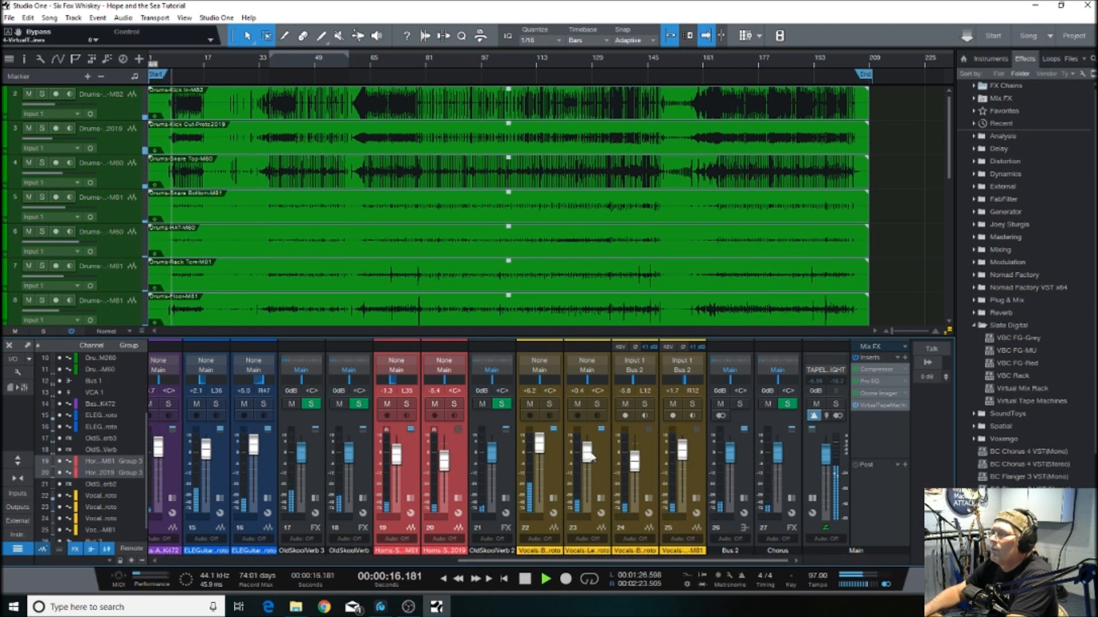
{"action": "left_click_drag", "start_coordinate": [584, 459], "coordinate": [540, 443]}
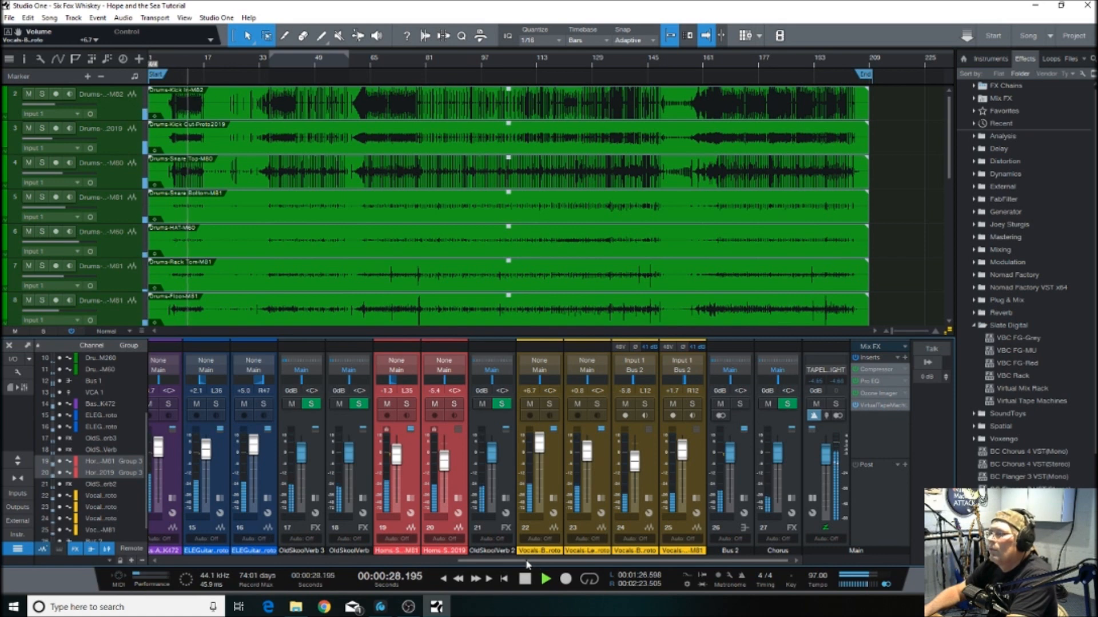
Dissolve Group 2, which links the kick drum channels 3 and 4
{"action": "left_click_drag", "start_coordinate": [527, 562], "coordinate": [235, 562]}
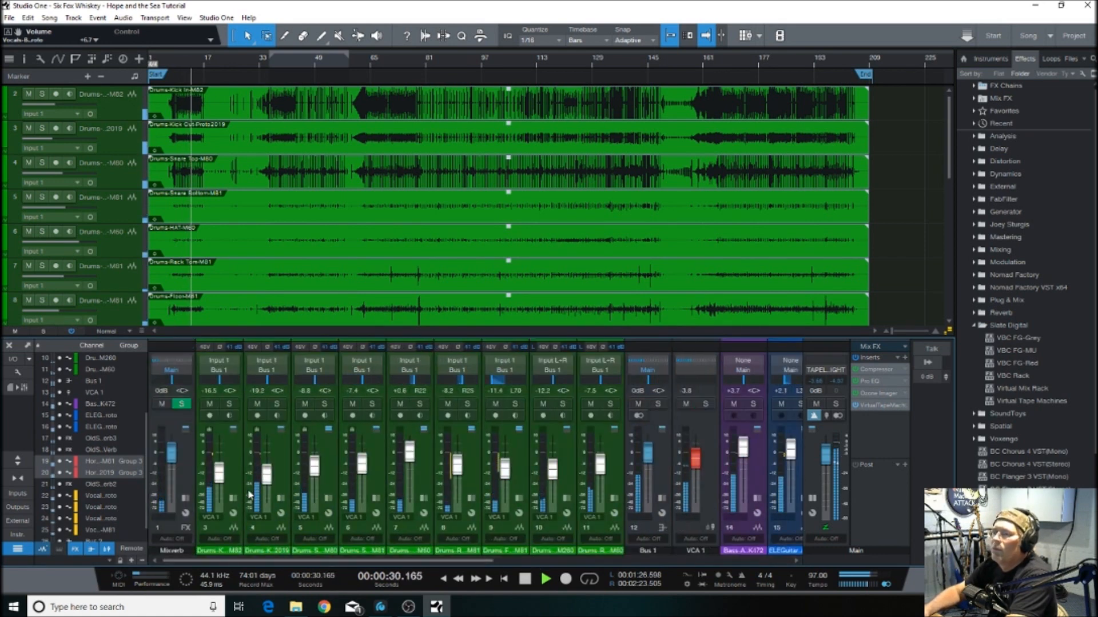
{"action": "right_click", "coordinate": [269, 530]}
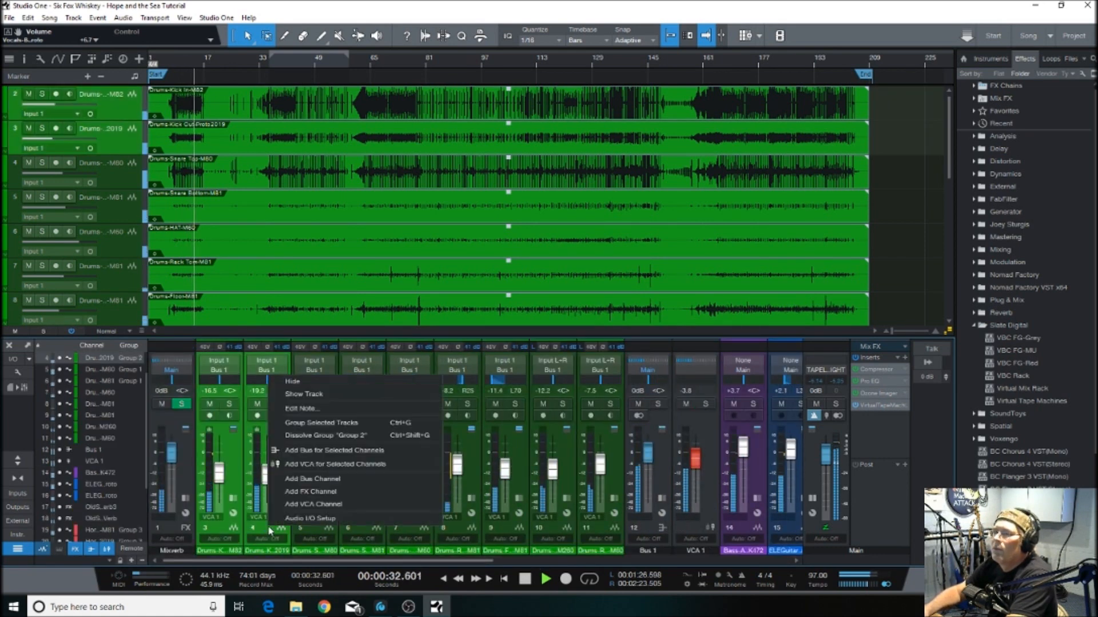
{"action": "left_click", "coordinate": [325, 435]}
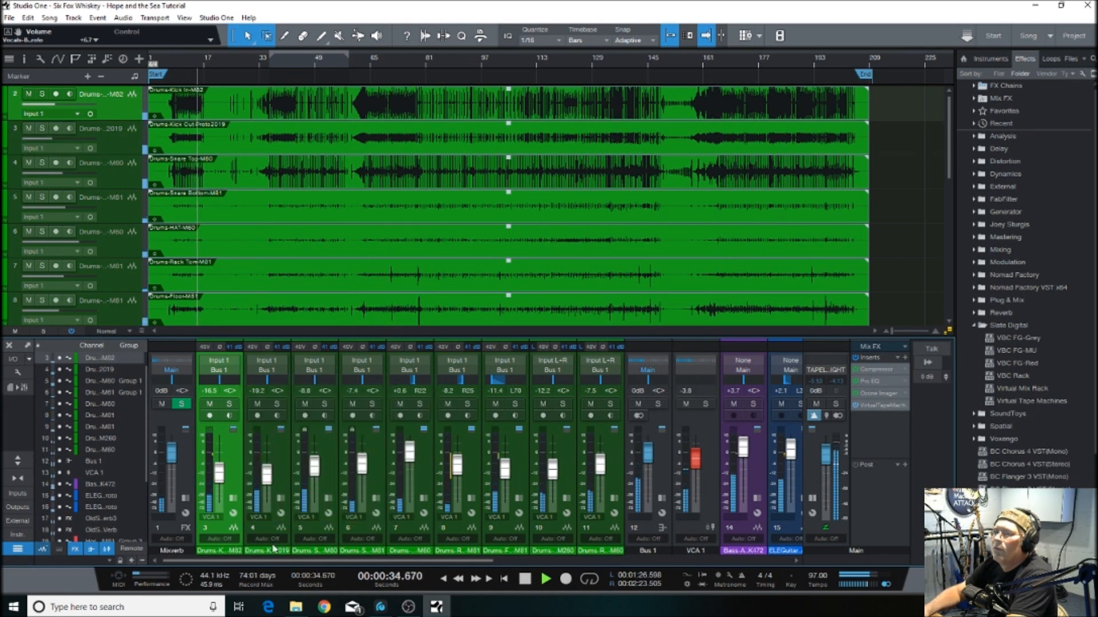
Lower the Kick Out channel 4 to about -21.7 dB, checking its contribution by briefly muting it
{"action": "left_click_drag", "start_coordinate": [266, 472], "coordinate": [266, 480]}
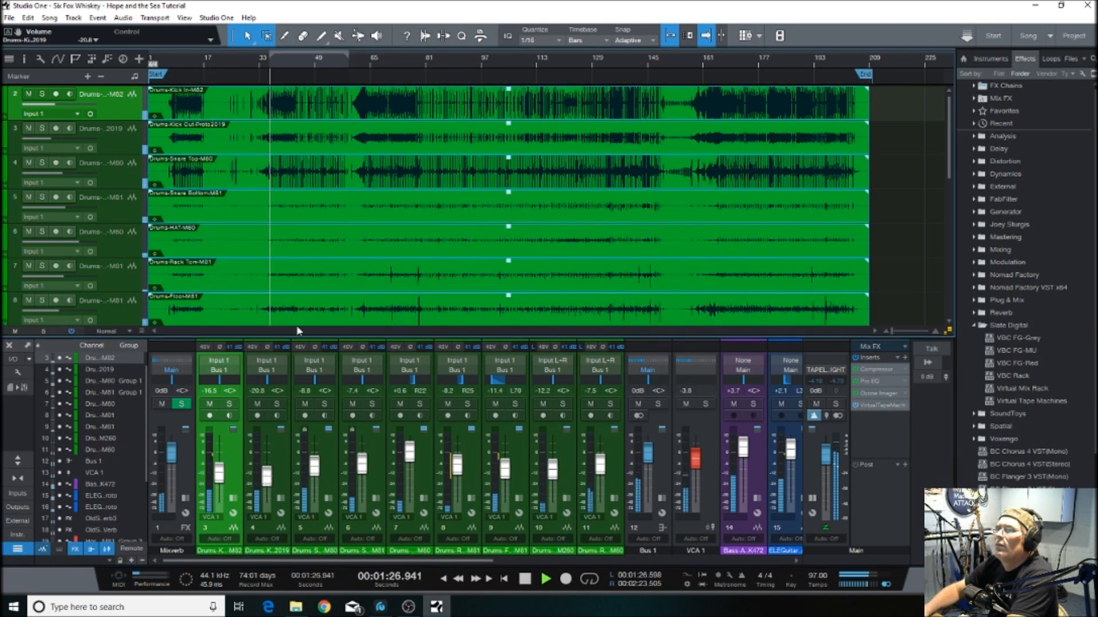
{"action": "left_click", "coordinate": [257, 404]}
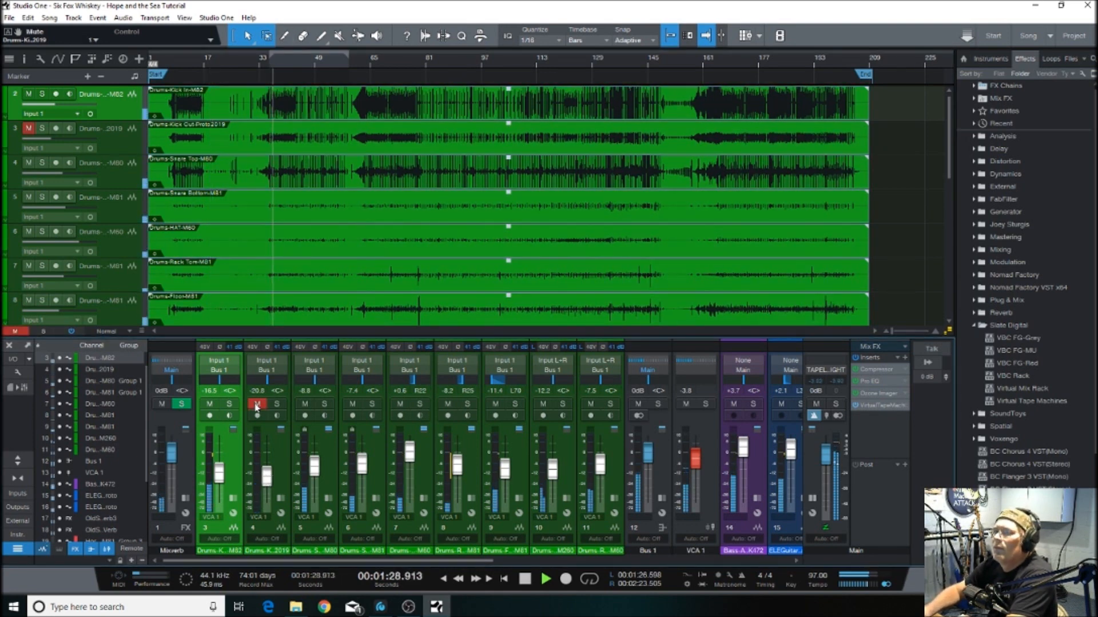
{"action": "left_click", "coordinate": [258, 405]}
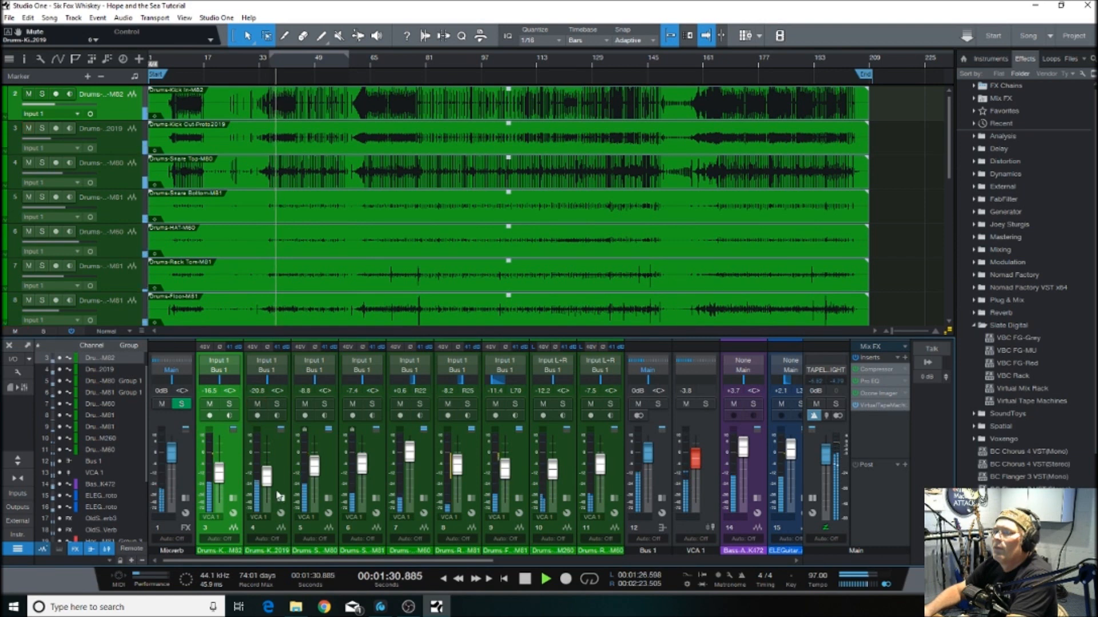
{"action": "scroll", "coordinate": [266, 480], "scroll_direction": "down", "scroll_amount": 1}
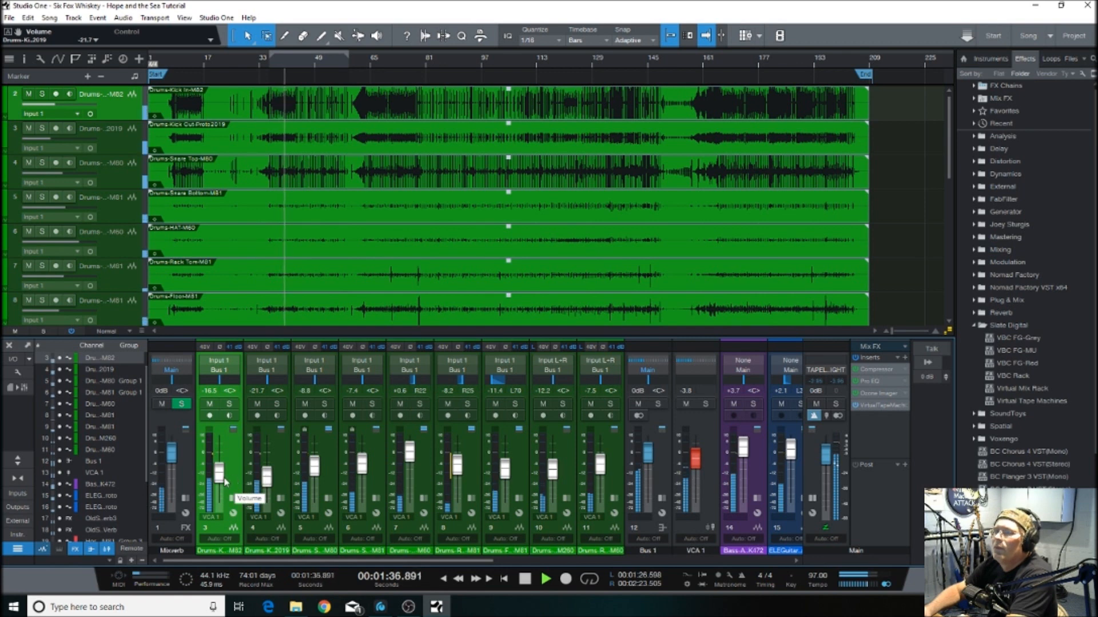
Raise the HMF gain in the Kick In channel's Pro EQ to about 4.47 dB, and close the EQ and the channel's inserts
{"action": "left_click", "coordinate": [233, 499]}
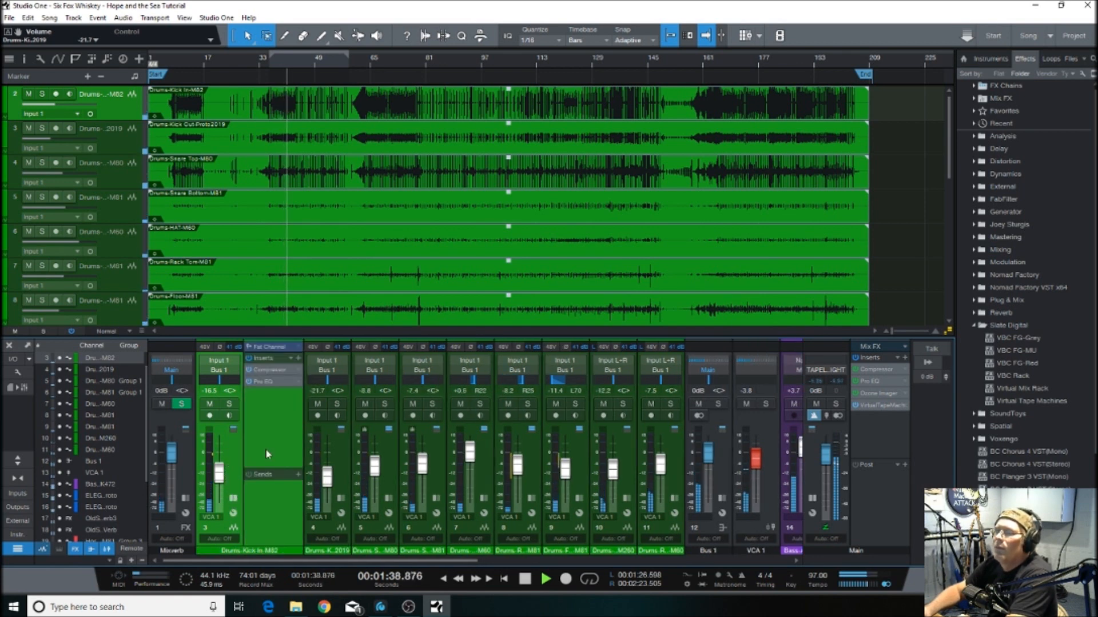
{"action": "left_click", "coordinate": [266, 386]}
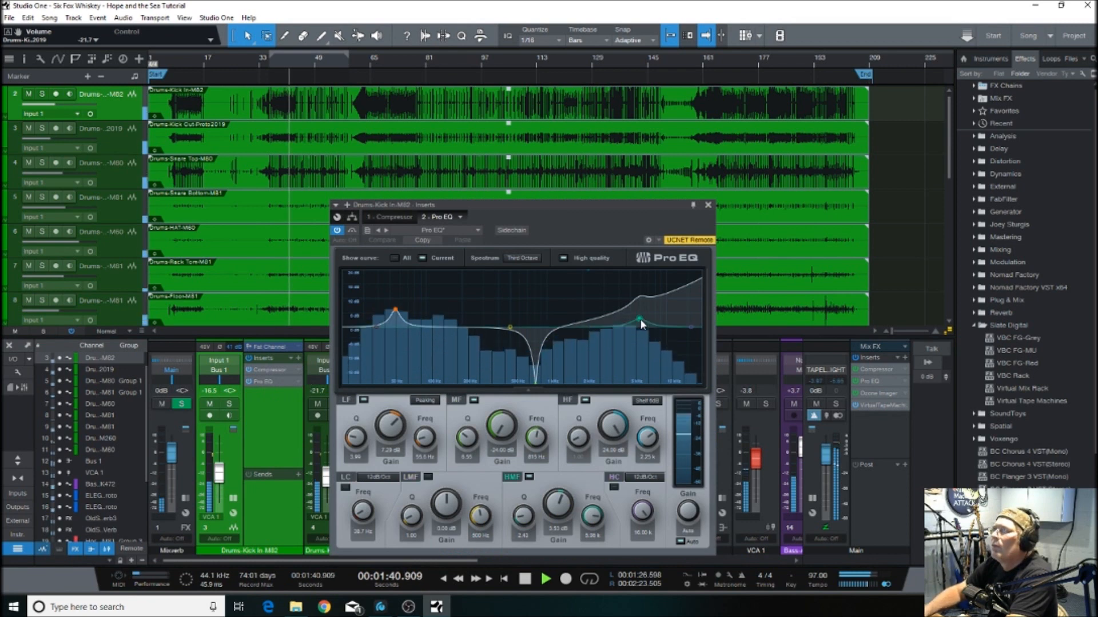
{"action": "left_click_drag", "start_coordinate": [640, 319], "coordinate": [640, 315]}
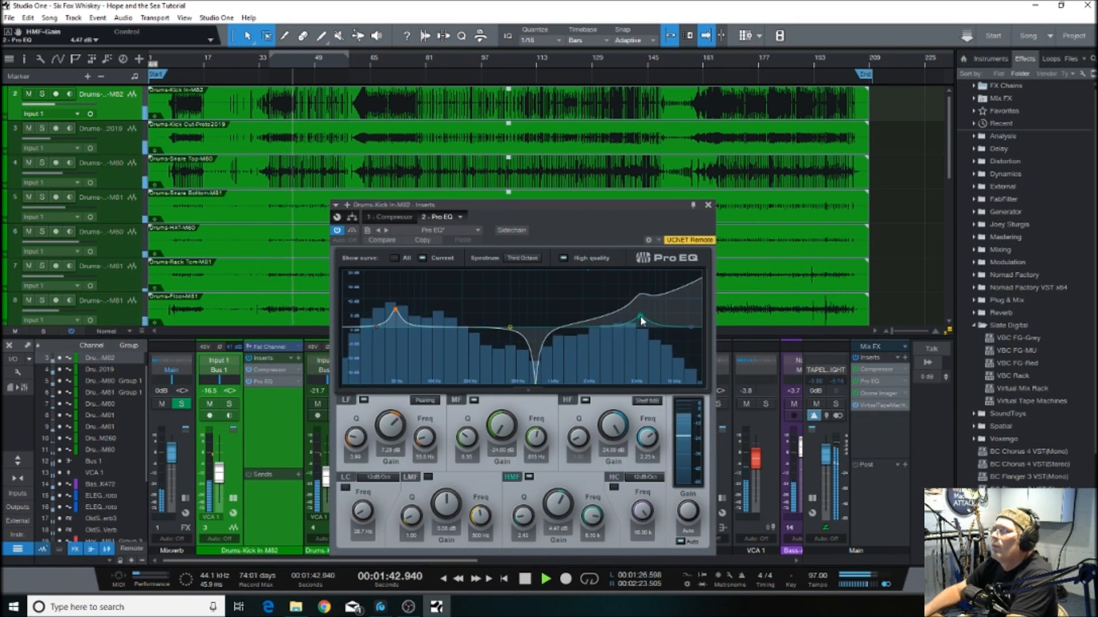
{"action": "left_click", "coordinate": [708, 205]}
{"action": "left_click", "coordinate": [233, 500]}
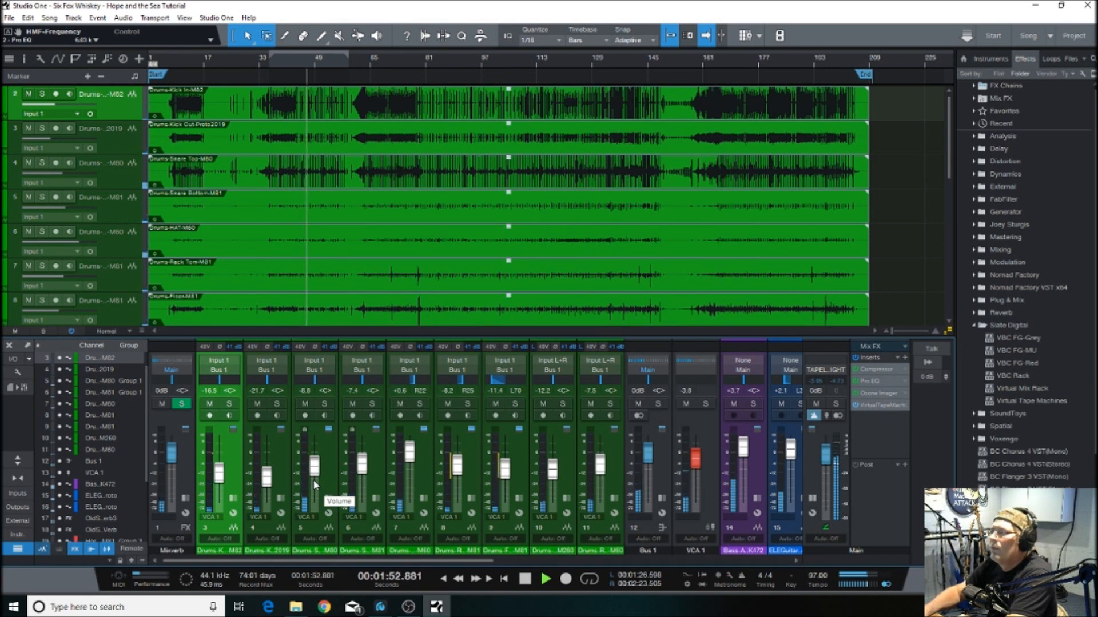
On the Main bus's Virtual Tape Machines, audition the 15 ips speed, return to 30 ips, and raise the input gain to +2.03 dB
{"action": "left_click", "coordinate": [877, 405]}
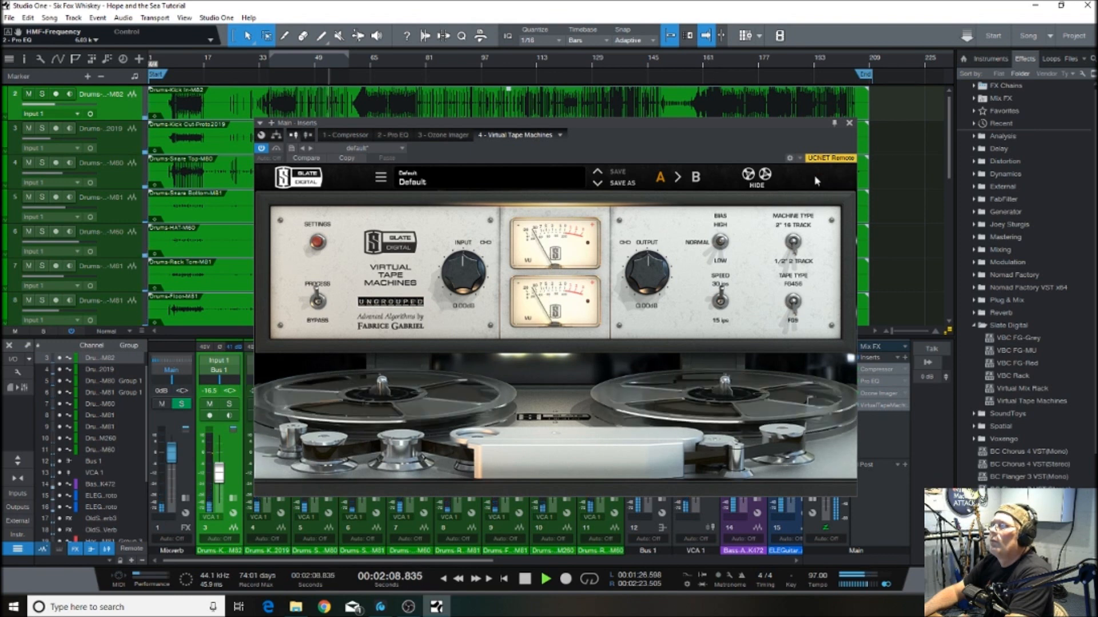
{"action": "left_click", "coordinate": [724, 299]}
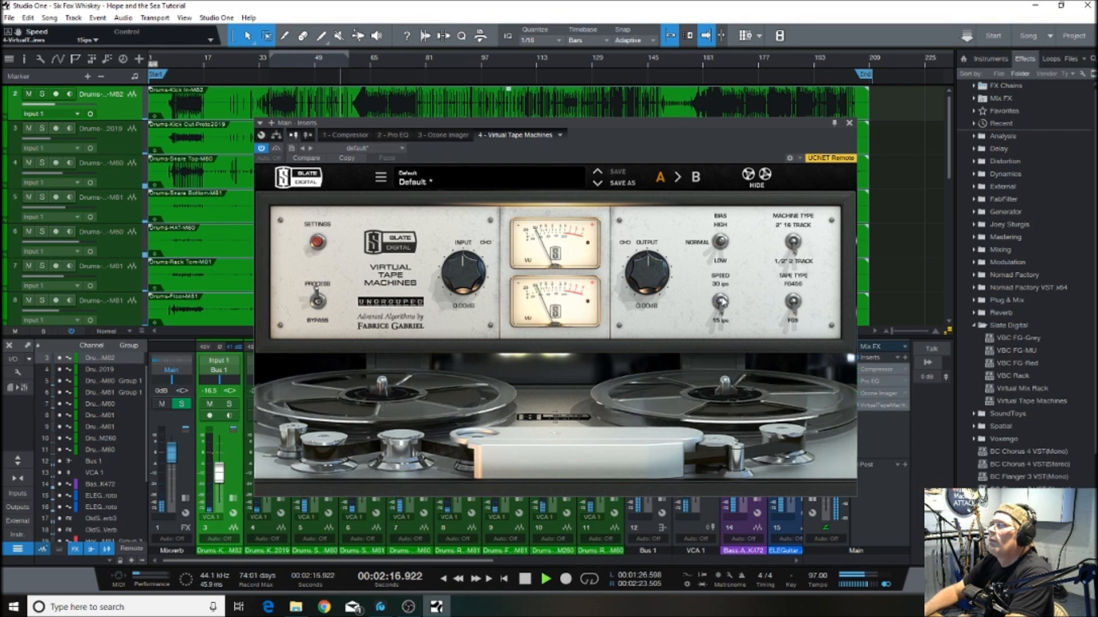
{"action": "left_click", "coordinate": [722, 301]}
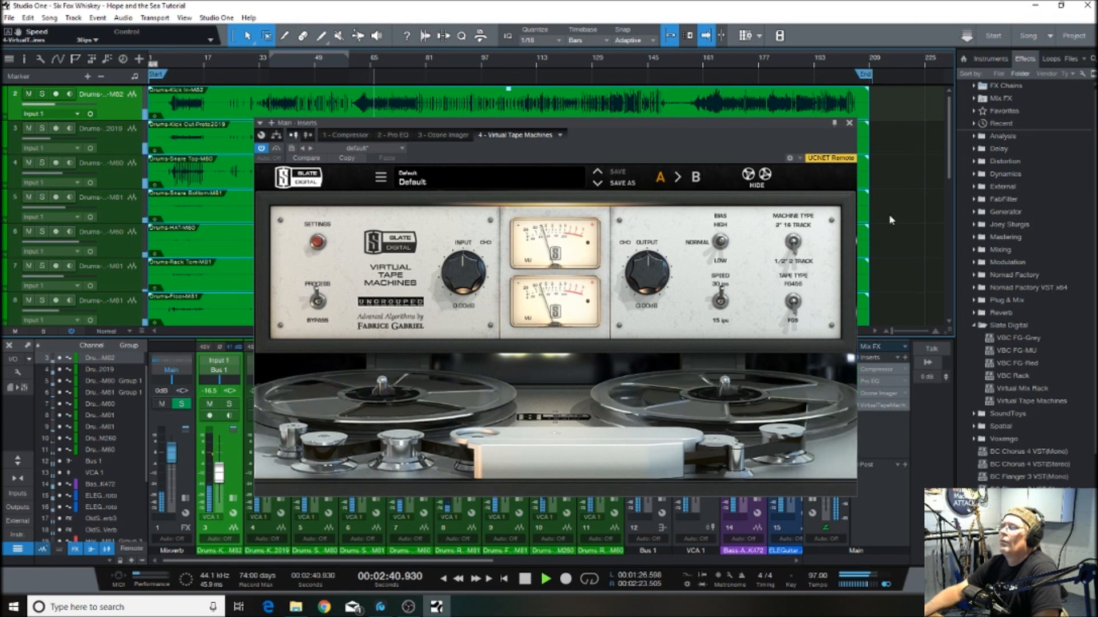
{"action": "left_click_drag", "start_coordinate": [459, 276], "coordinate": [457, 265]}
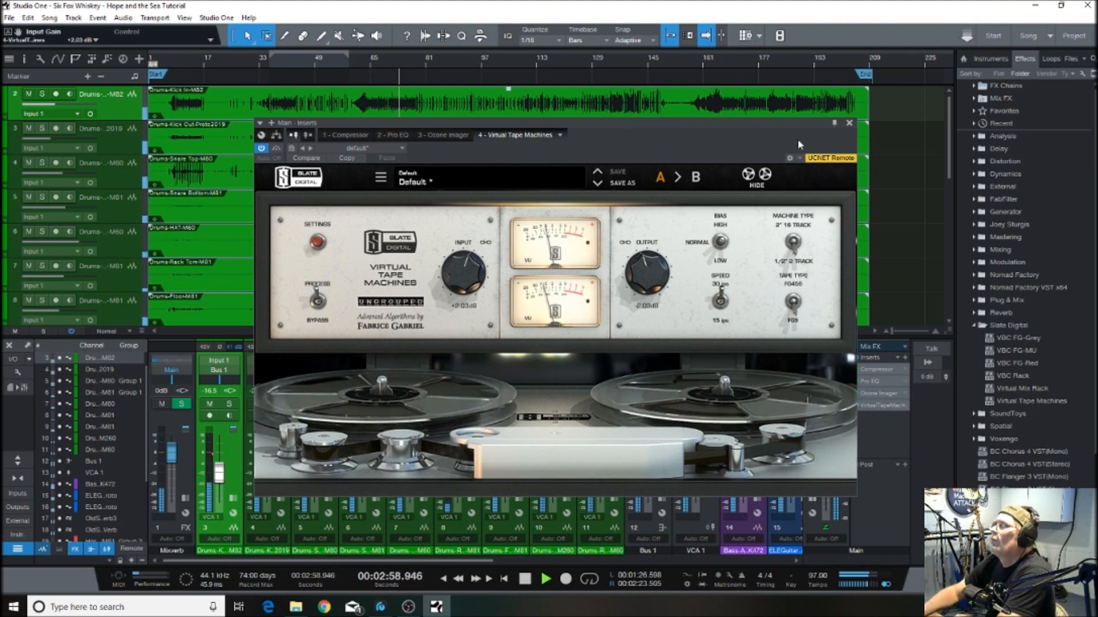
{"action": "left_click", "coordinate": [850, 123]}
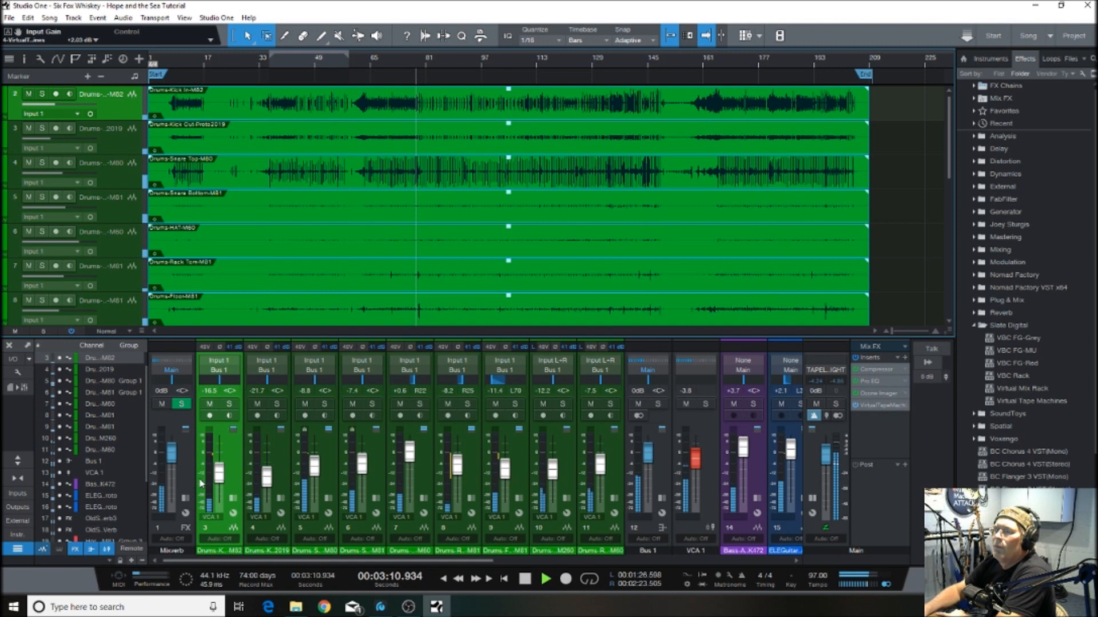
Adjust the grouped snare channels 5 and 6 to about -8.4 dB and -7.1 dB during playback, and stop the song
{"action": "left_click", "coordinate": [371, 470]}
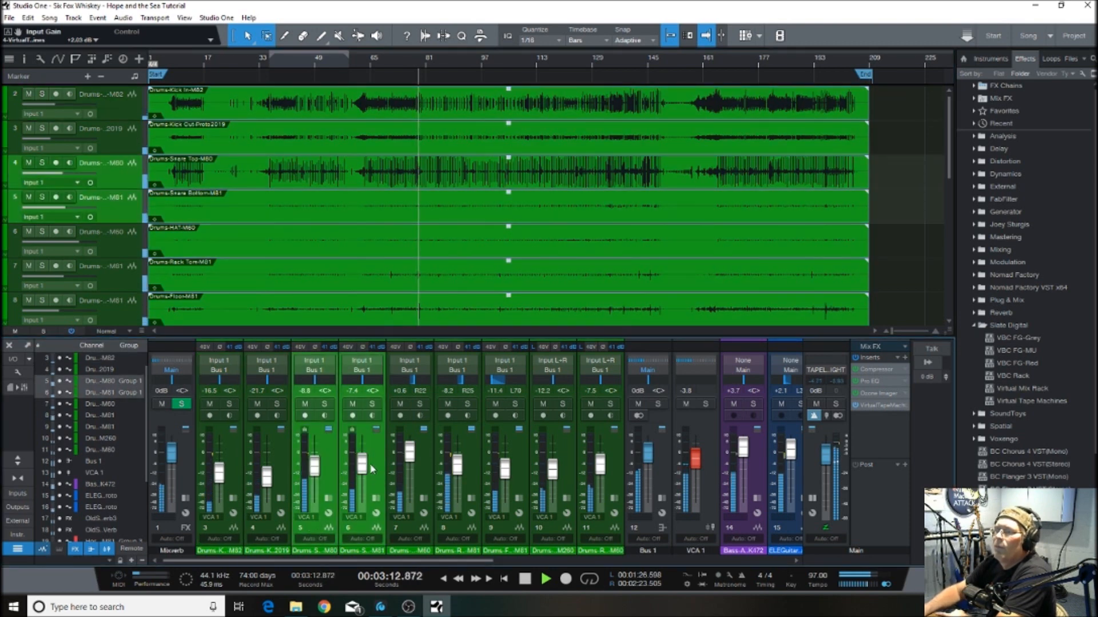
{"action": "left_click_drag", "start_coordinate": [362, 468], "coordinate": [361, 470]}
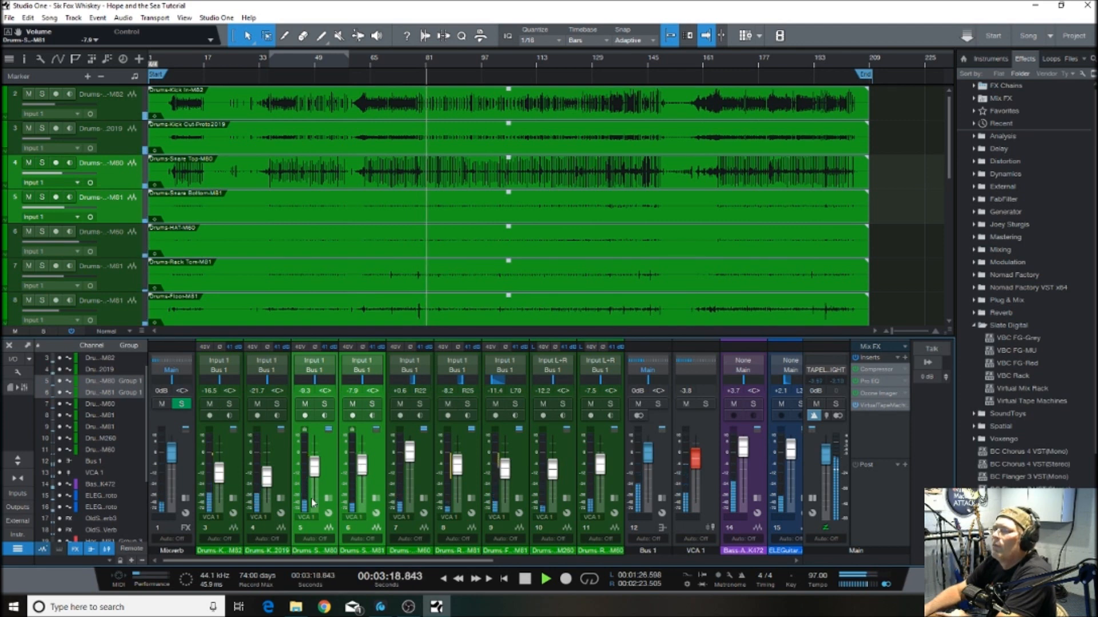
{"action": "left_click_drag", "start_coordinate": [362, 468], "coordinate": [366, 472]}
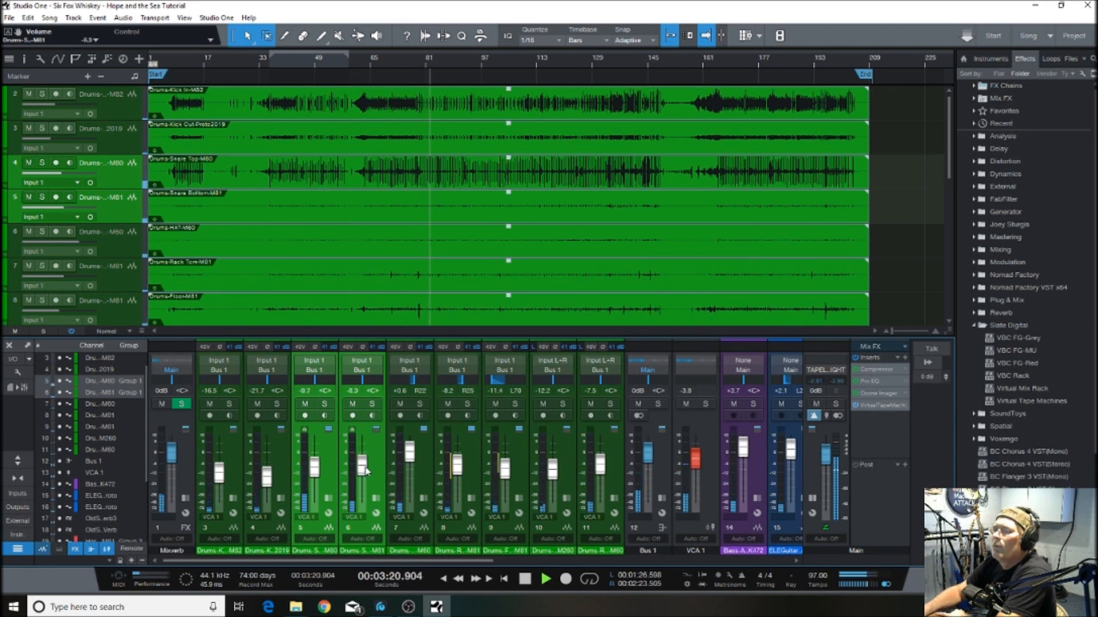
{"action": "scroll", "coordinate": [366, 472], "scroll_direction": "up", "scroll_amount": 3}
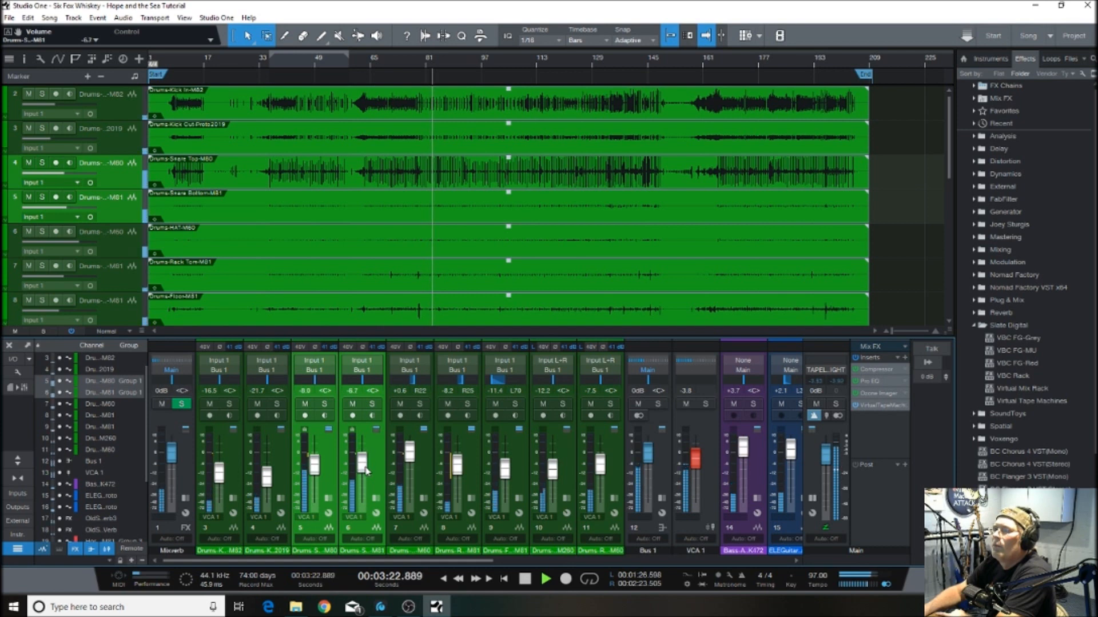
{"action": "left_click_drag", "start_coordinate": [365, 468], "coordinate": [365, 469]}
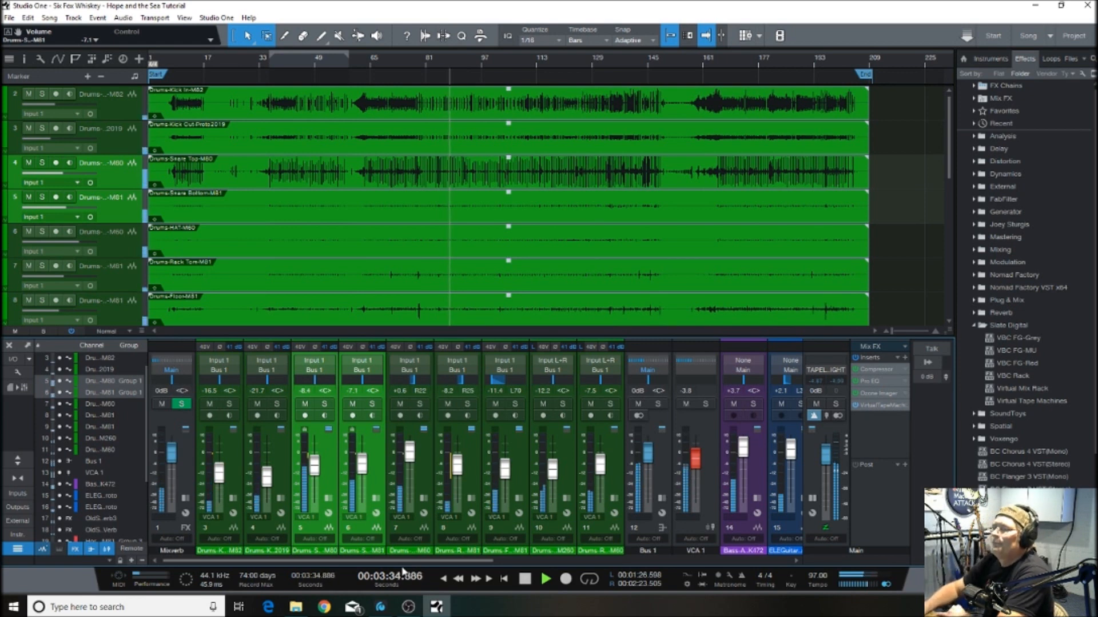
{"action": "left_click", "coordinate": [525, 579]}
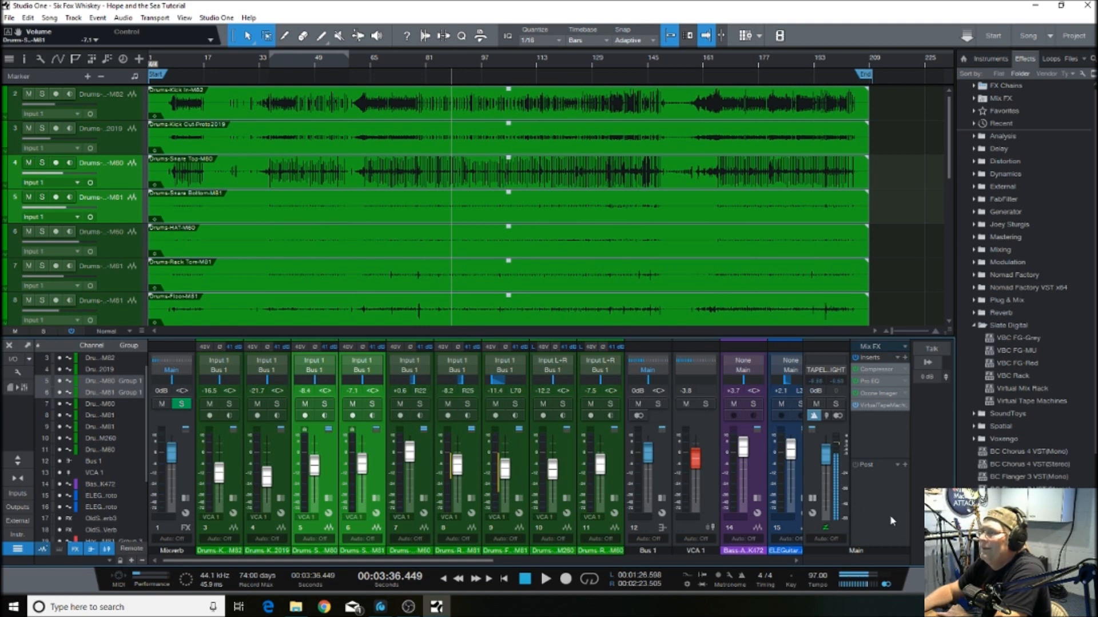
Play a bit more of the song, stop it, and add FabFilter Pro-L x64 to the Main bus's post-fader inserts
{"action": "left_click", "coordinate": [545, 579]}
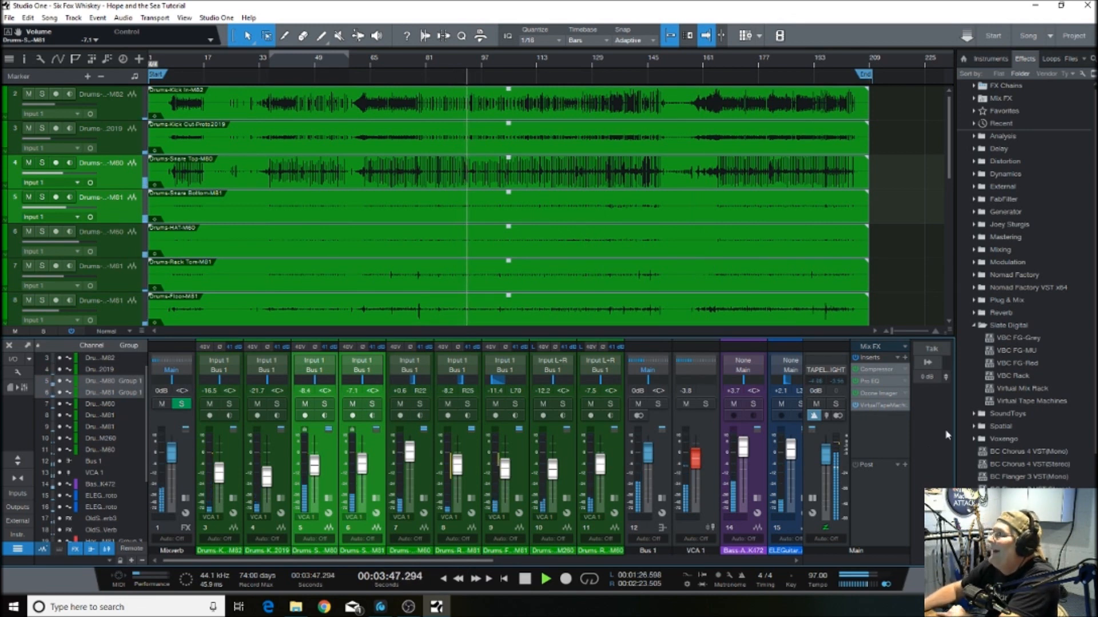
{"action": "left_click", "coordinate": [974, 325]}
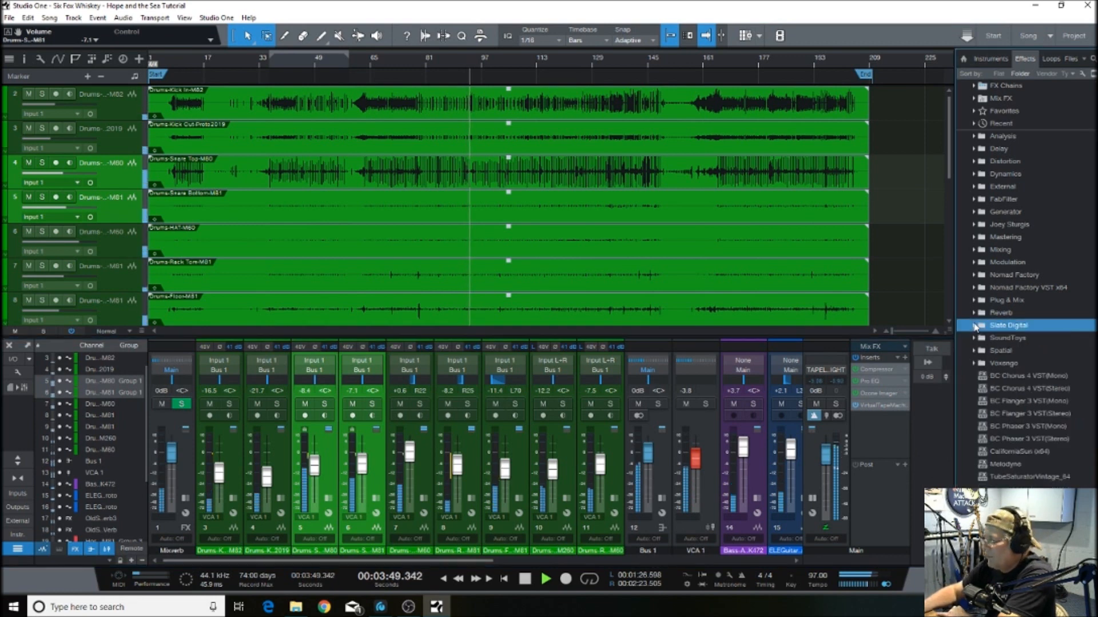
{"action": "left_click", "coordinate": [525, 580]}
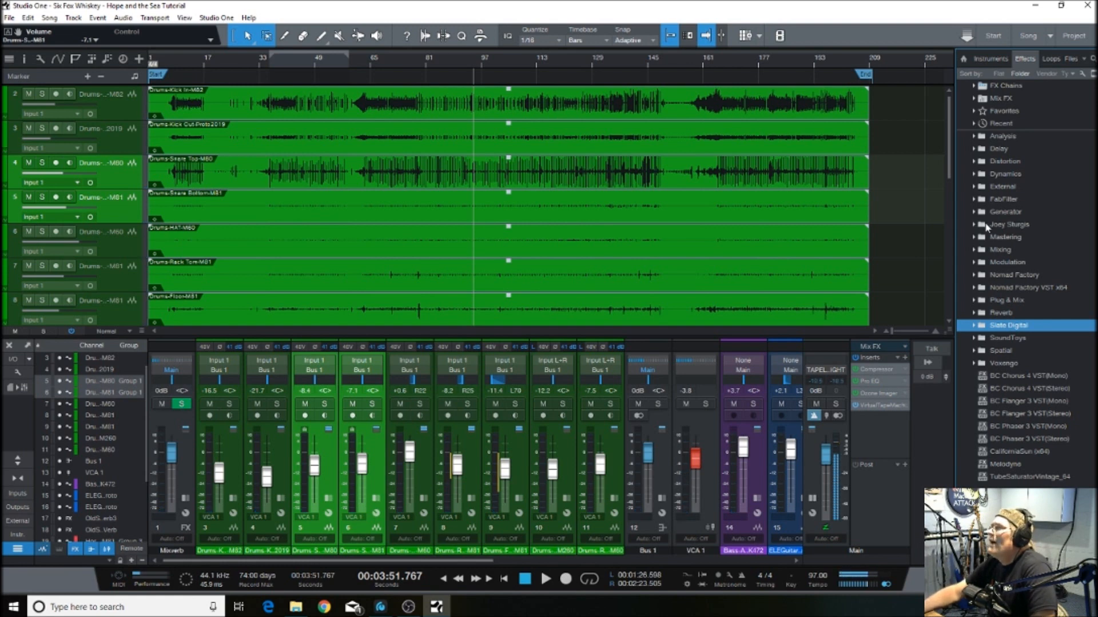
{"action": "left_click", "coordinate": [970, 199]}
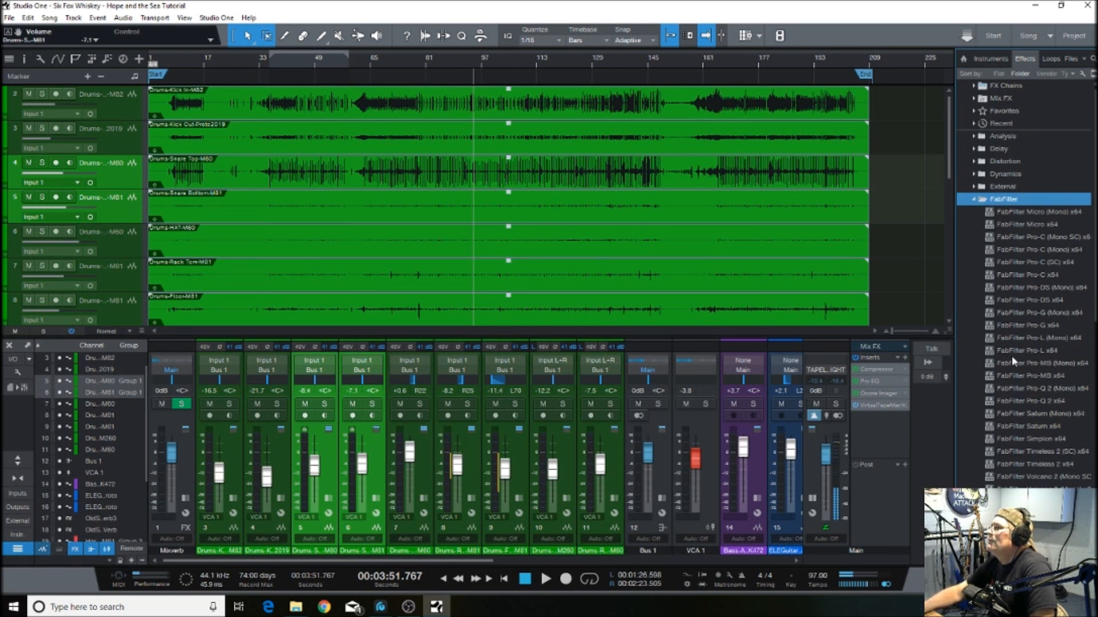
{"action": "left_click_drag", "start_coordinate": [990, 355], "coordinate": [873, 495]}
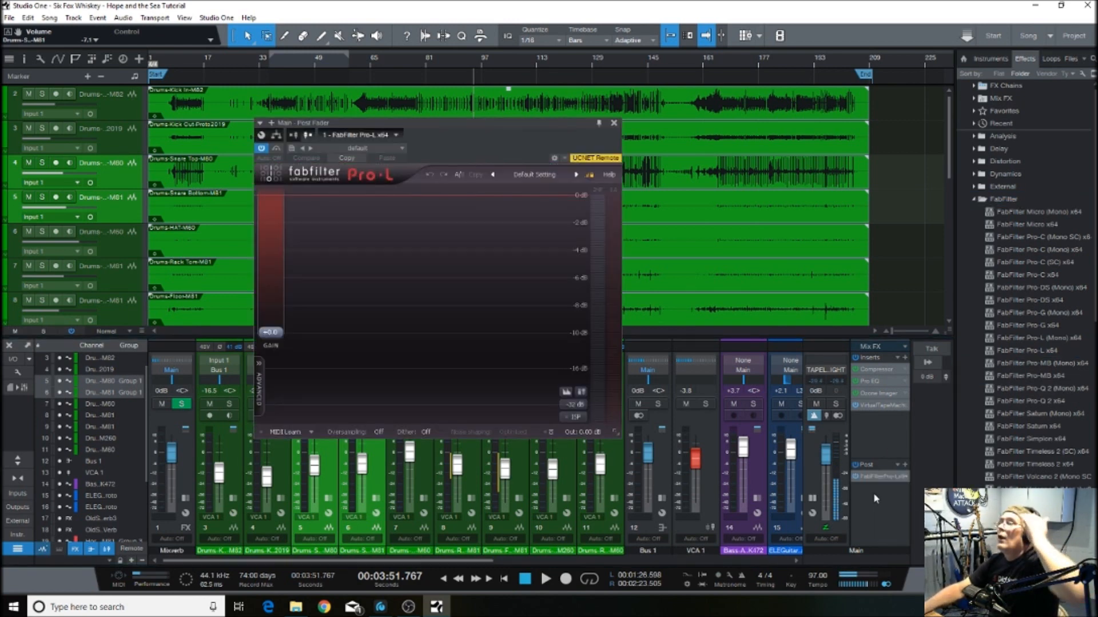
Load the Acoustic preset "Film Score - Gentle and Musical bM" in Pro-L
{"action": "left_click", "coordinate": [532, 175]}
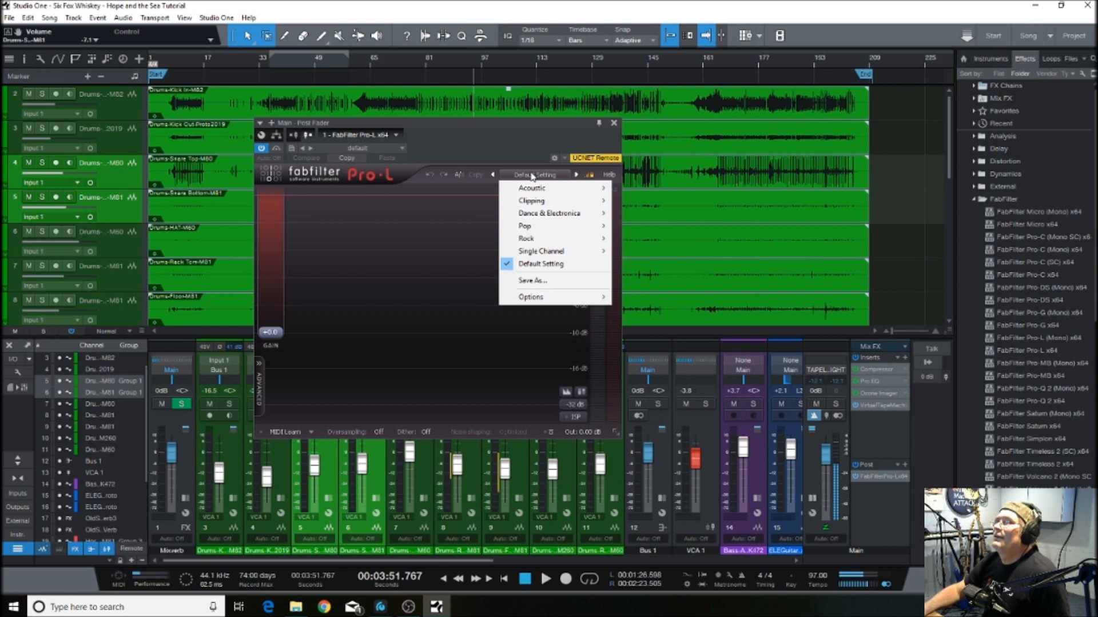
{"action": "mouse_move", "coordinate": [538, 190]}
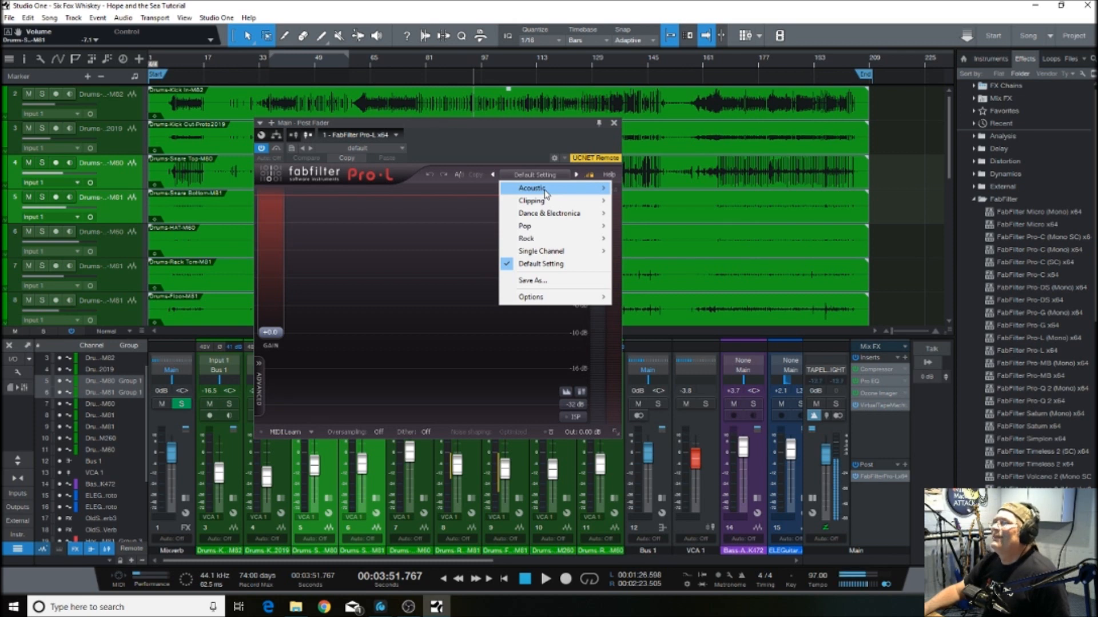
{"action": "left_click", "coordinate": [546, 193]}
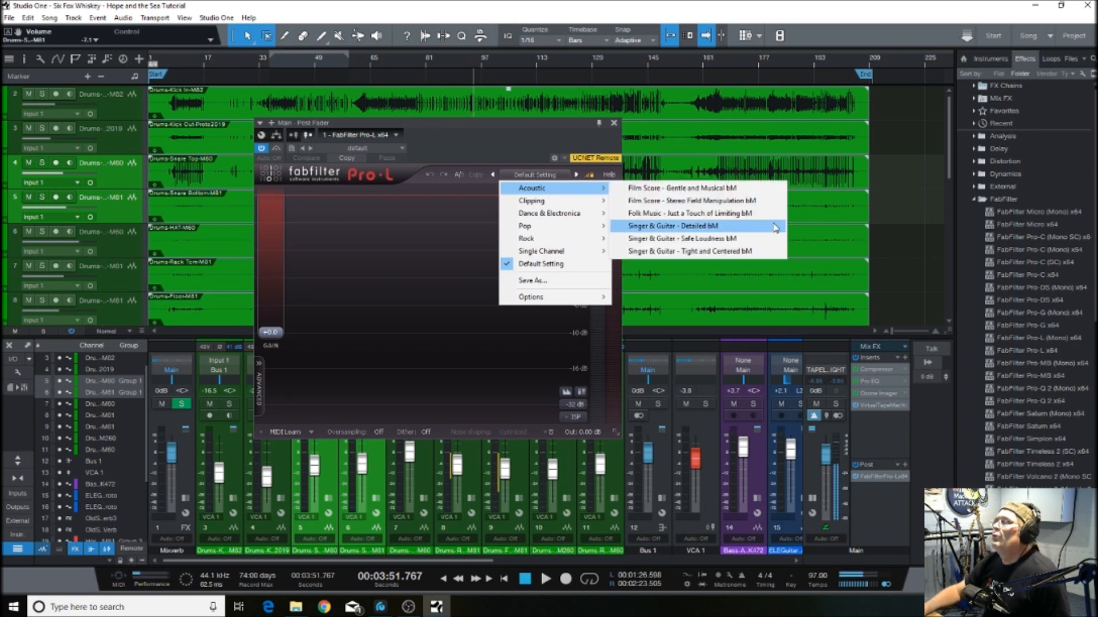
{"action": "left_click", "coordinate": [696, 189]}
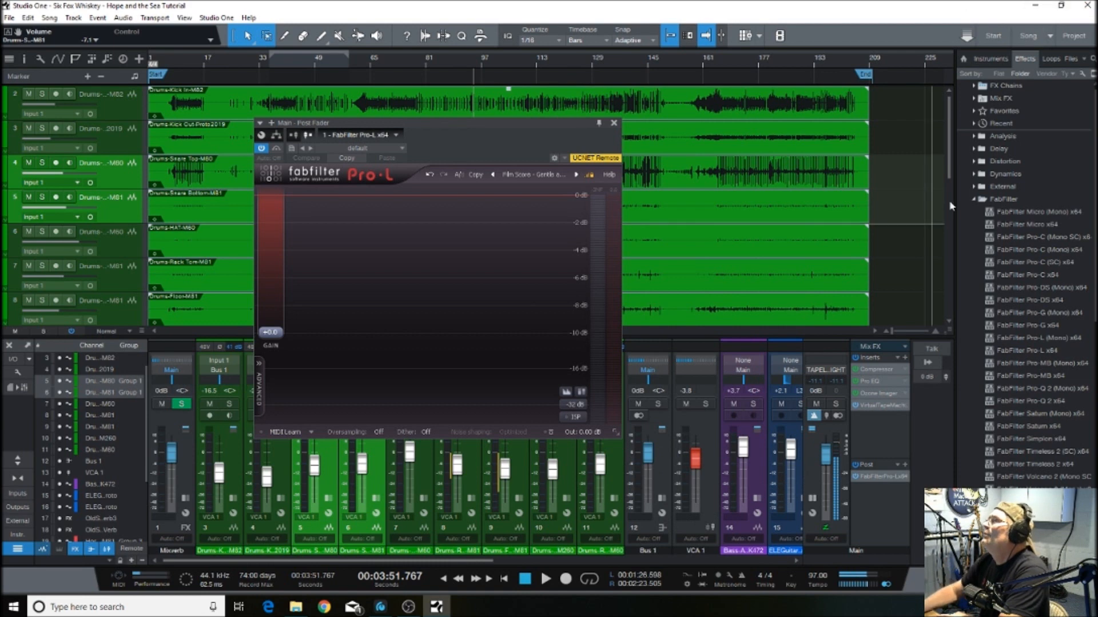
Add a Level Meter from the Analysis effects after Pro-L in the Main bus's post-fader inserts
{"action": "left_click", "coordinate": [974, 200]}
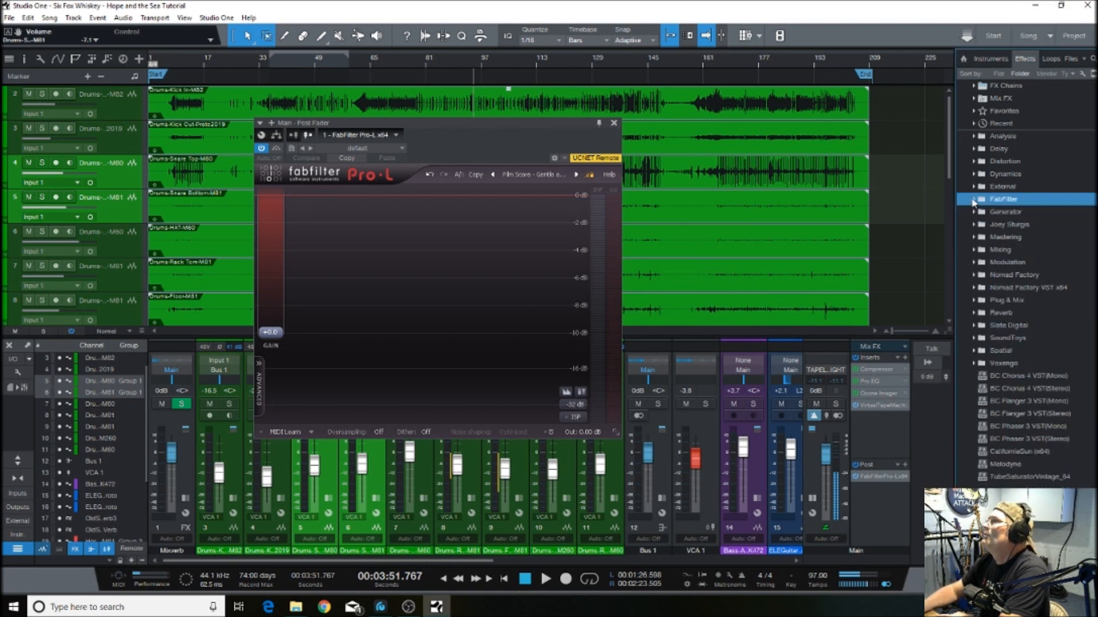
{"action": "left_click", "coordinate": [973, 137]}
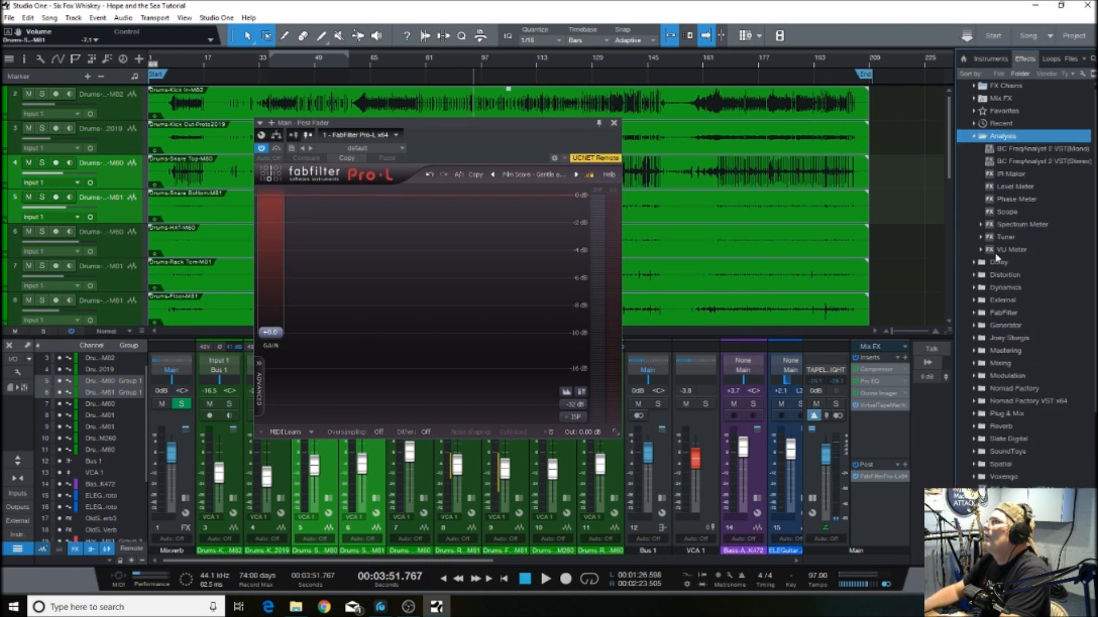
{"action": "left_click_drag", "start_coordinate": [1009, 187], "coordinate": [873, 495]}
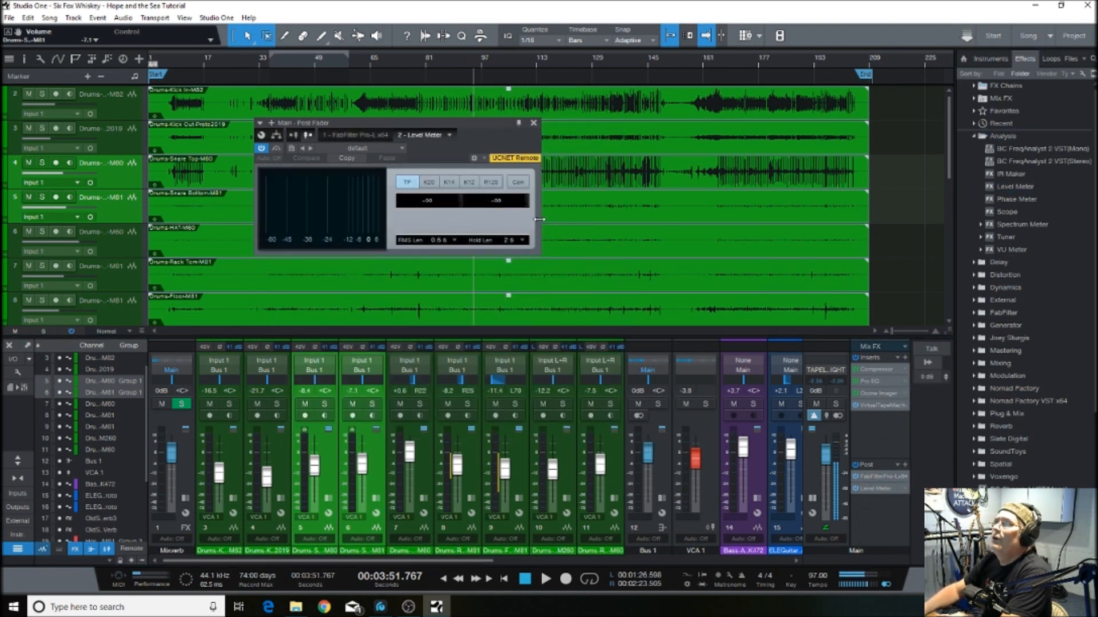
Widen the Level Meter window, place it over the top of the arrangement, and move the playback position to about 6:40
{"action": "left_click_drag", "start_coordinate": [539, 219], "coordinate": [869, 219]}
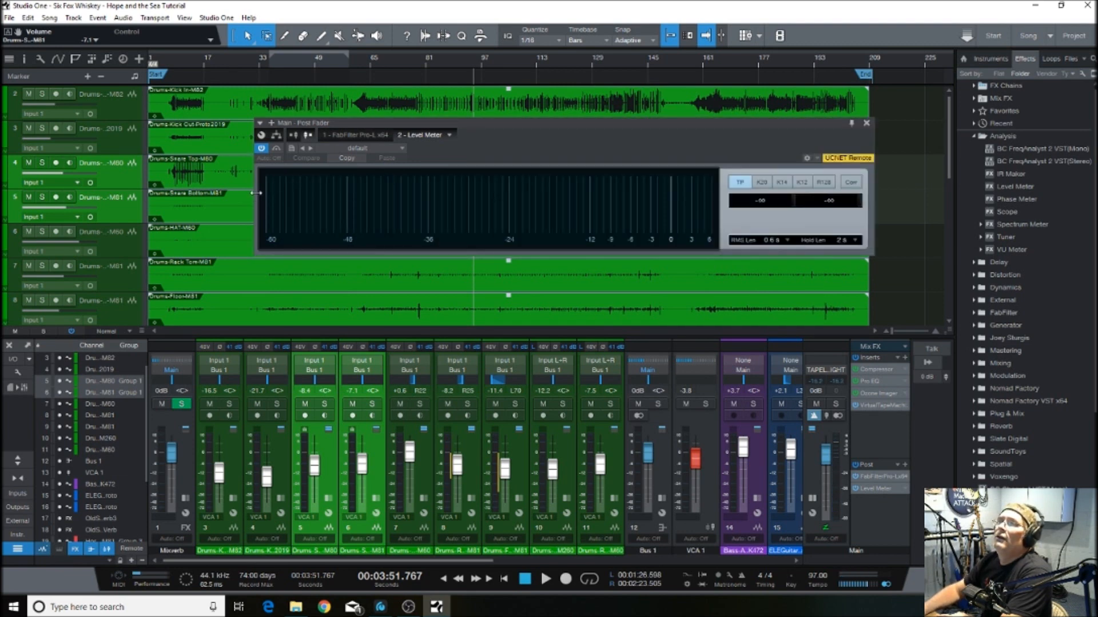
{"action": "left_click_drag", "start_coordinate": [256, 193], "coordinate": [202, 193]}
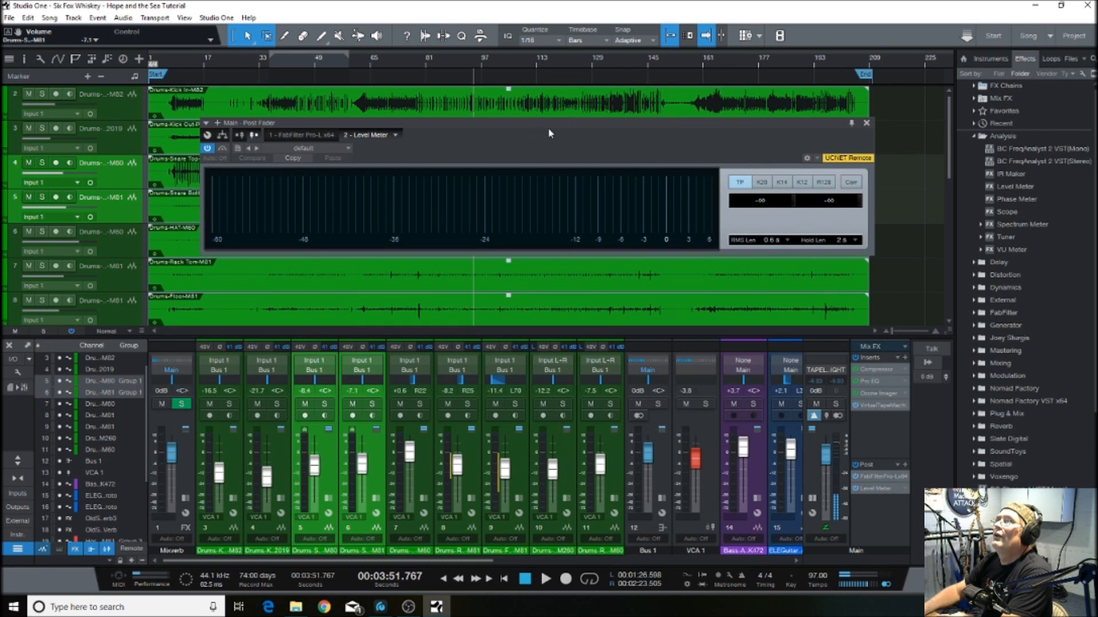
{"action": "left_click_drag", "start_coordinate": [549, 120], "coordinate": [550, 61]}
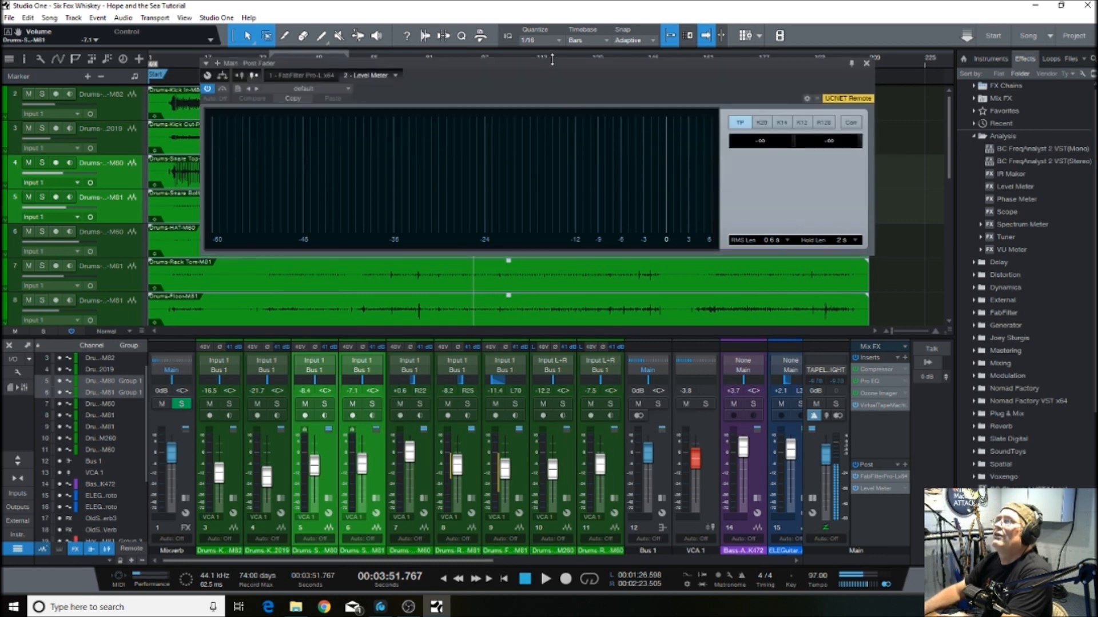
{"action": "left_click_drag", "start_coordinate": [554, 58], "coordinate": [531, 104]}
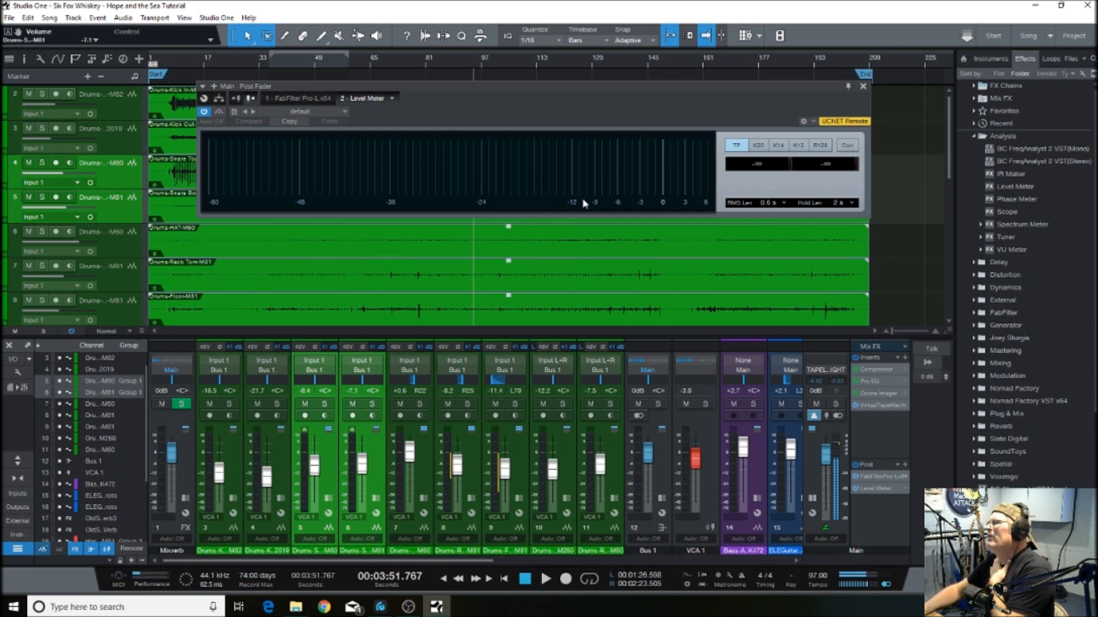
{"action": "mouse_move", "coordinate": [583, 203]}
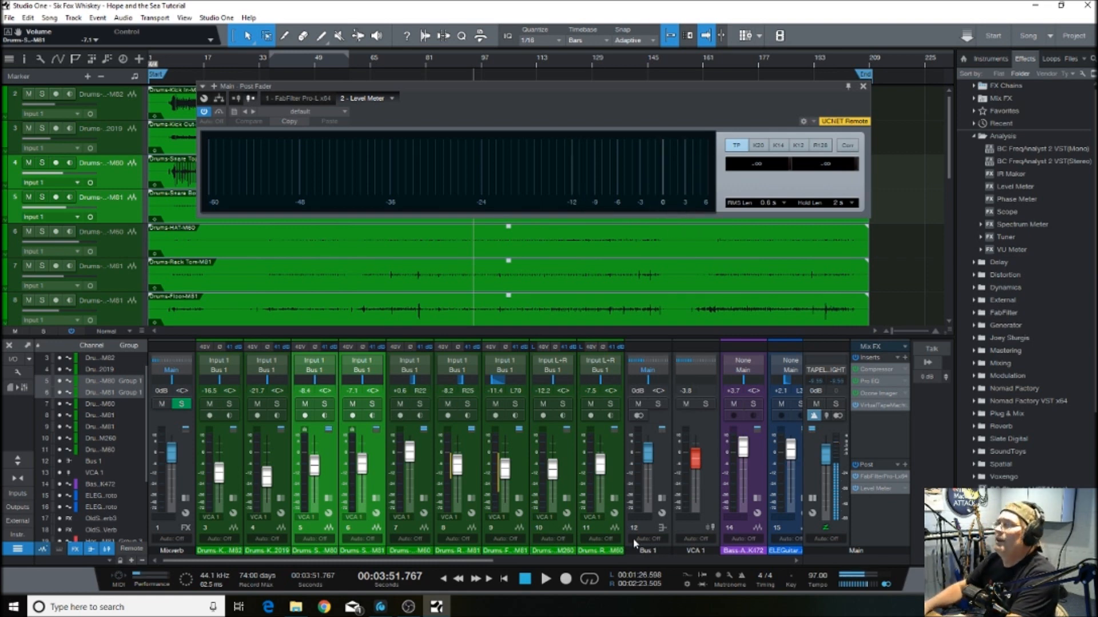
{"action": "left_click_drag", "start_coordinate": [656, 109], "coordinate": [640, 248]}
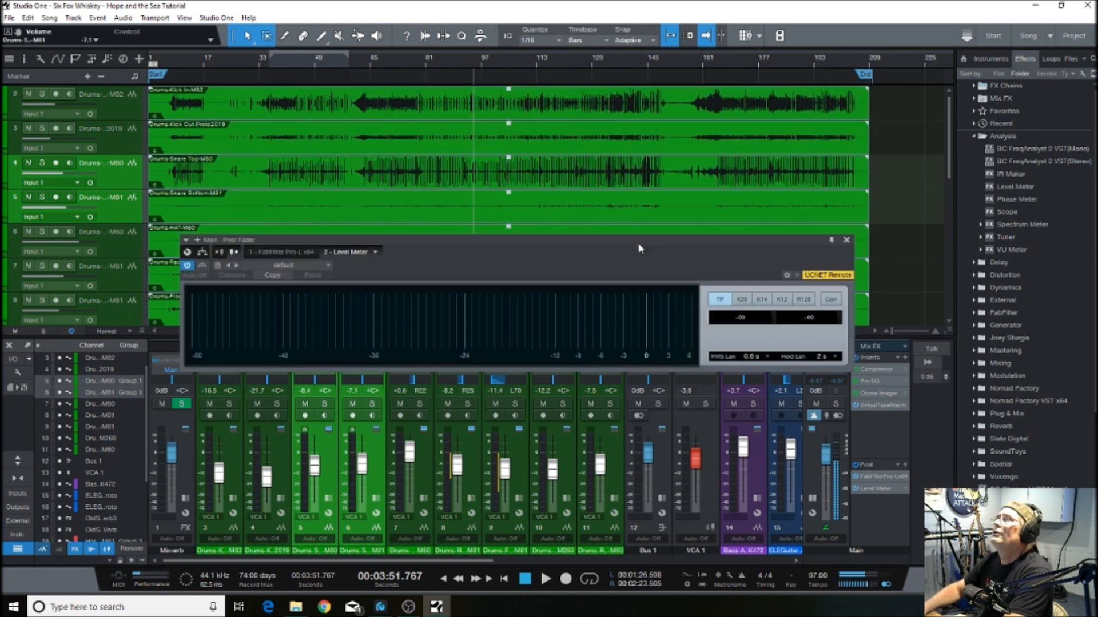
{"action": "left_click", "coordinate": [709, 57]}
{"action": "left_click_drag", "start_coordinate": [527, 249], "coordinate": [540, 60]}
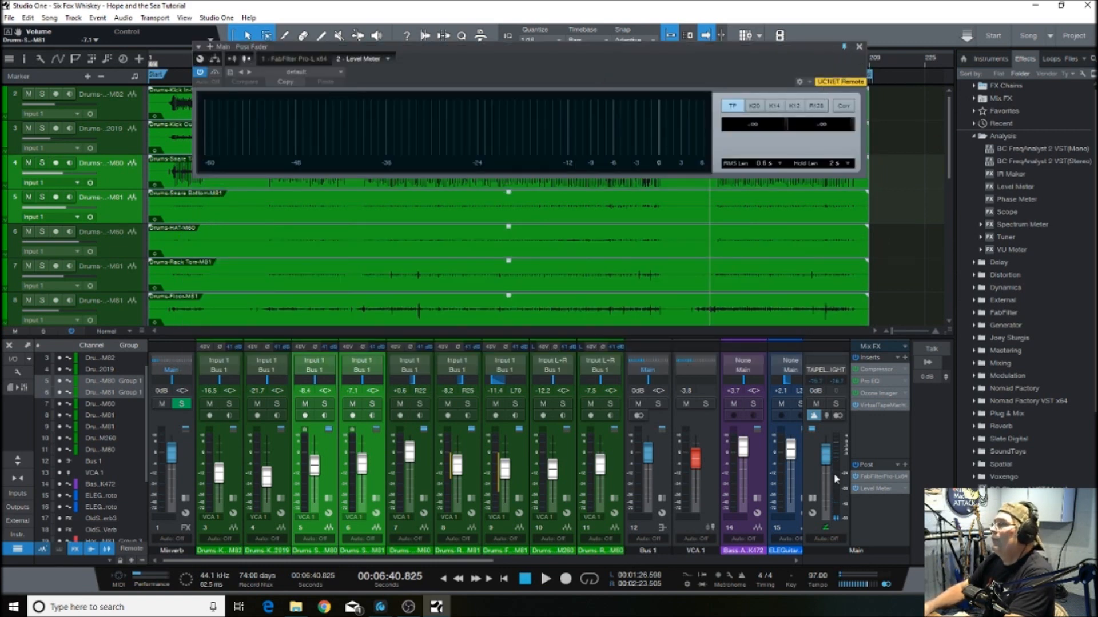
Reopen Pro-L below the Level Meter and raise its gain to about +3.76 dB while the song plays
{"action": "left_click", "coordinate": [873, 478]}
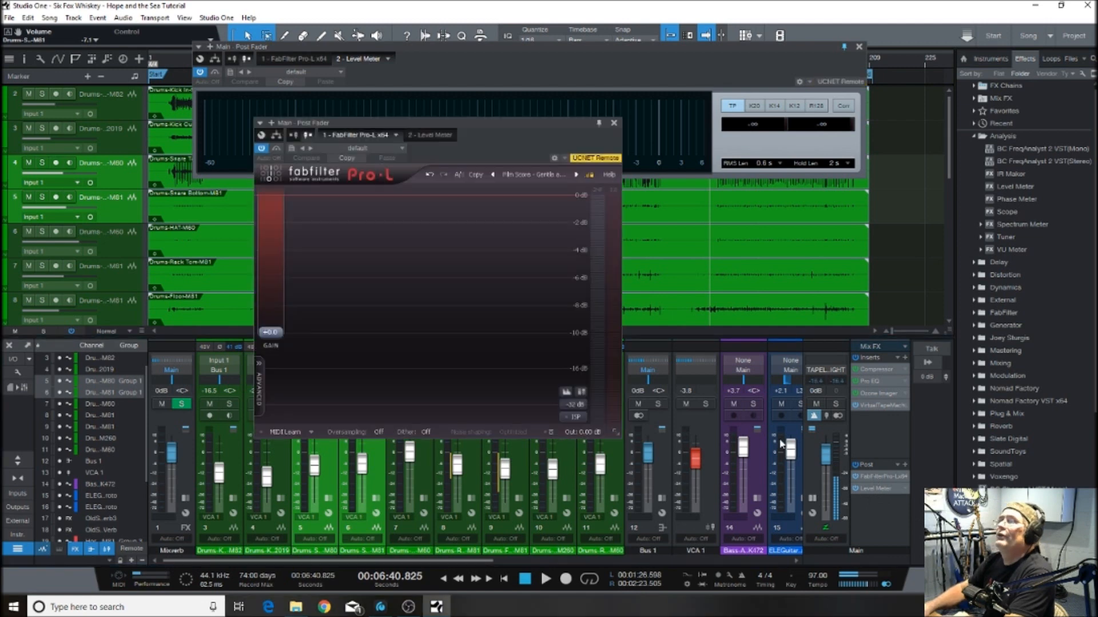
{"action": "left_click_drag", "start_coordinate": [499, 136], "coordinate": [449, 209]}
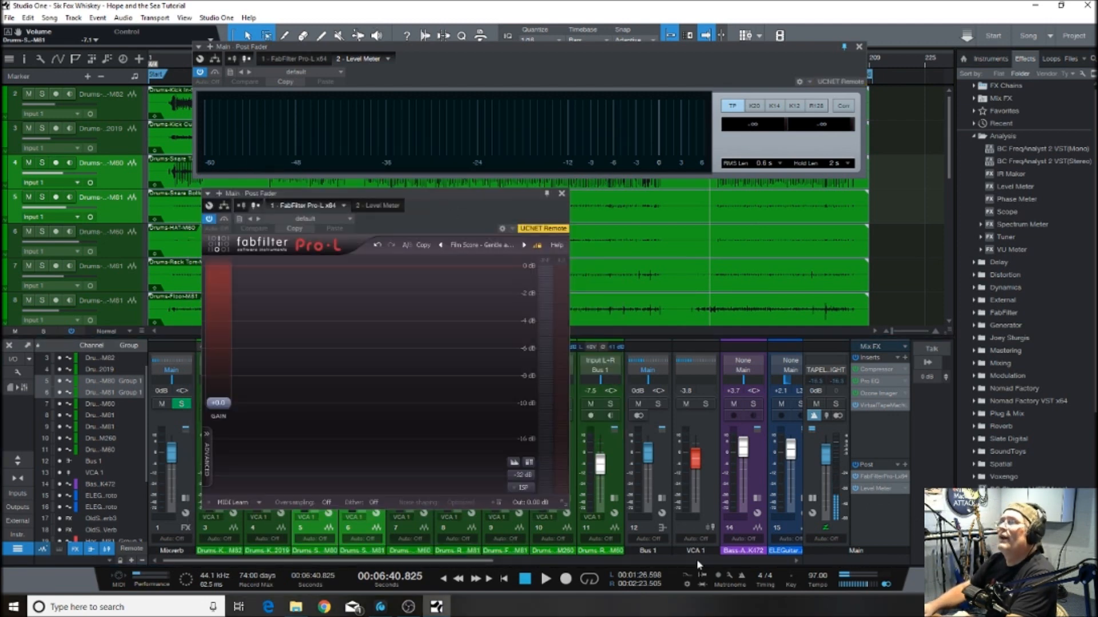
{"action": "left_click", "coordinate": [545, 579]}
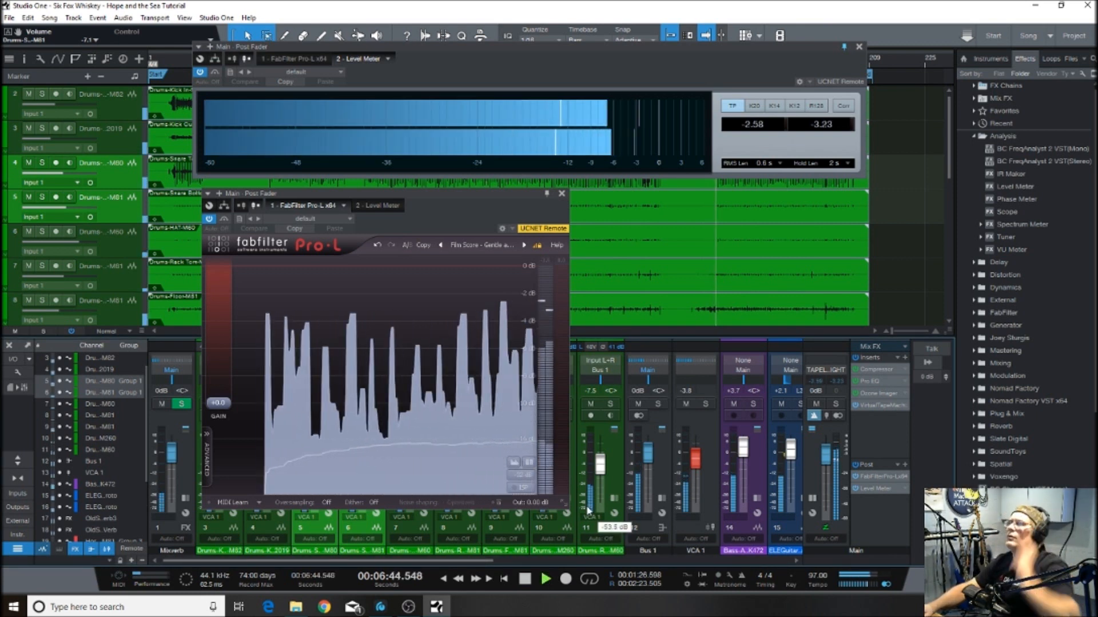
{"action": "mouse_move", "coordinate": [570, 158]}
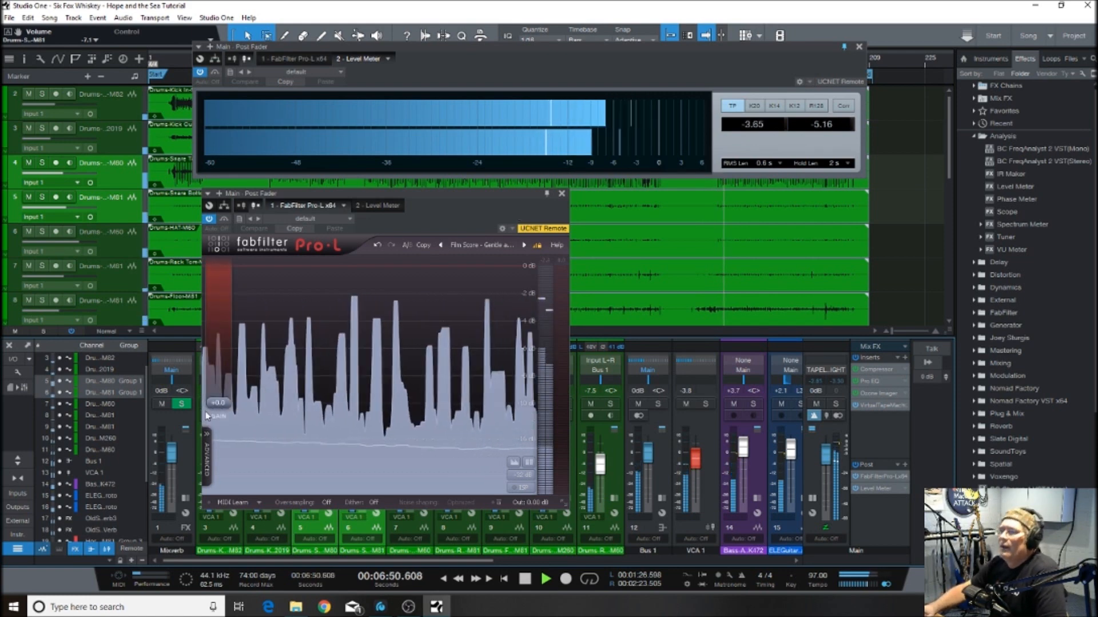
{"action": "mouse_move", "coordinate": [221, 409]}
{"action": "left_click_drag", "start_coordinate": [221, 408], "coordinate": [222, 390]}
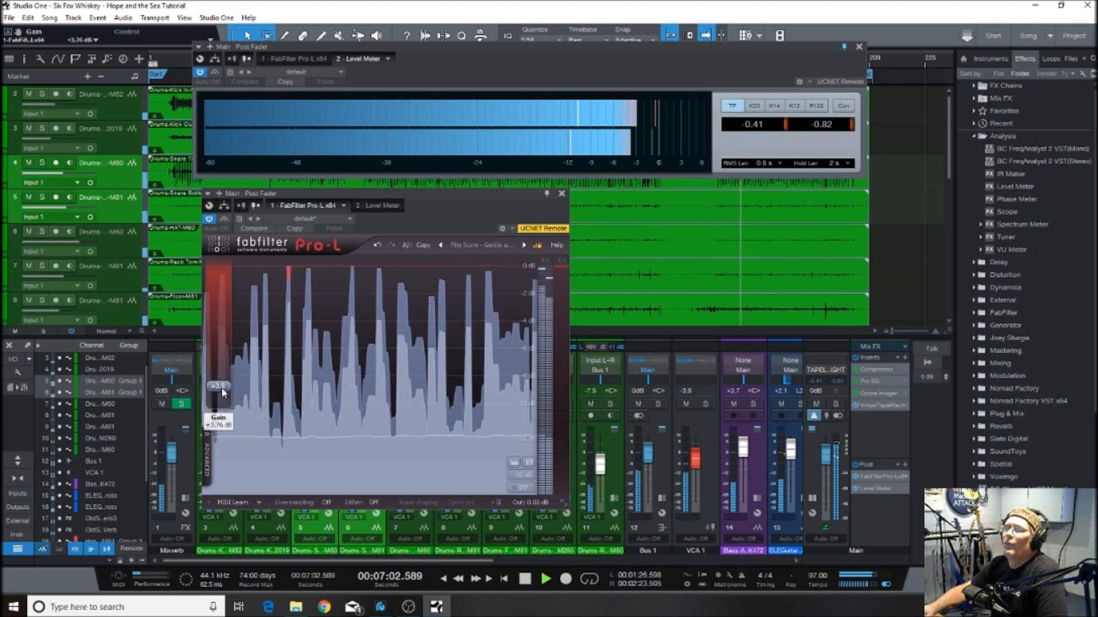
Adjust Pro-L's gain while the song plays, settling at about +3.47 dB, and stop playback
{"action": "left_click_drag", "start_coordinate": [222, 395], "coordinate": [222, 393]}
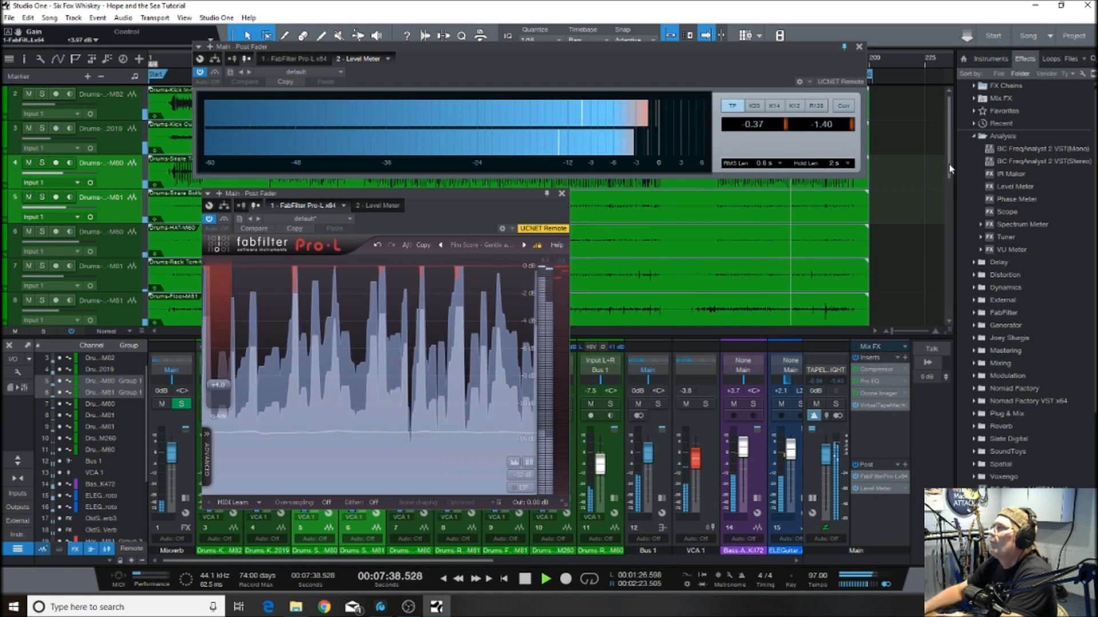
{"action": "scroll", "coordinate": [945, 207], "scroll_direction": "down", "scroll_amount": 5}
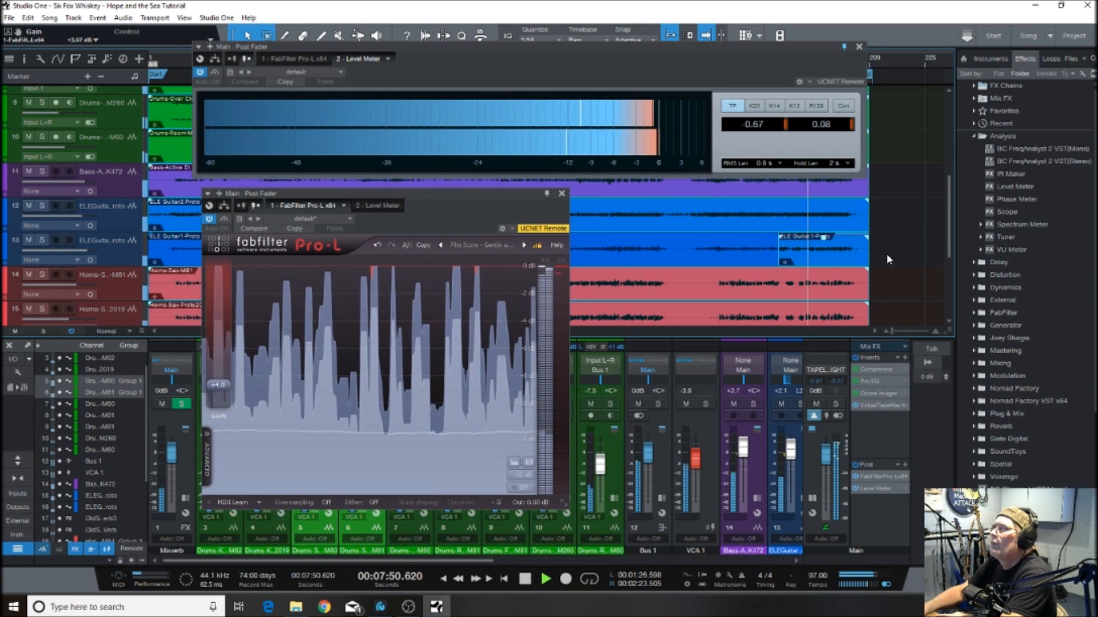
{"action": "mouse_move", "coordinate": [224, 392]}
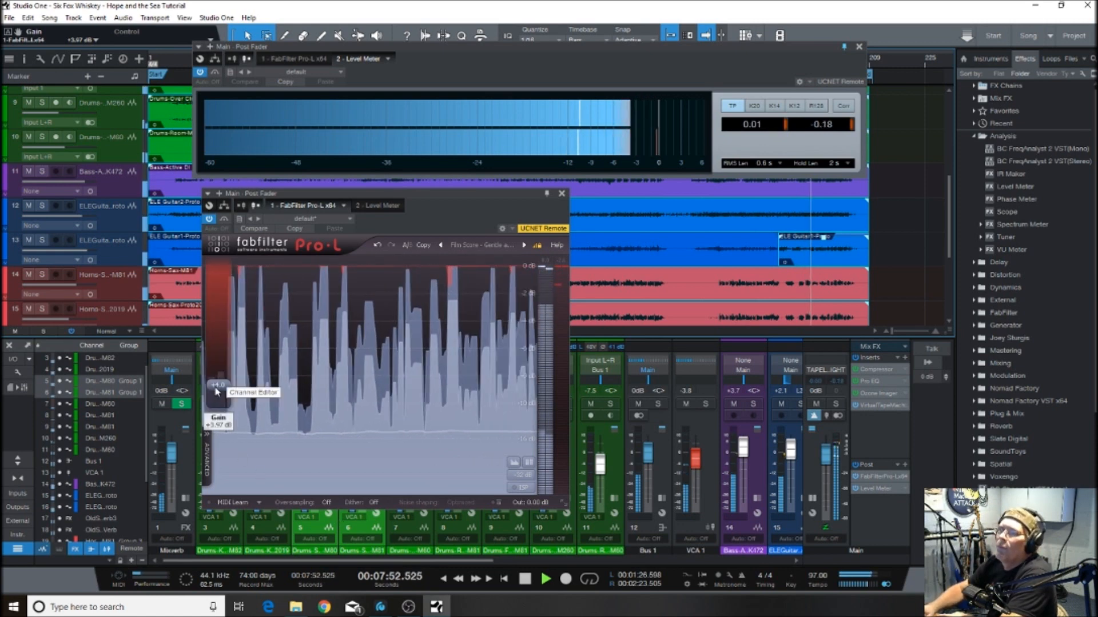
{"action": "left_click_drag", "start_coordinate": [224, 391], "coordinate": [225, 395]}
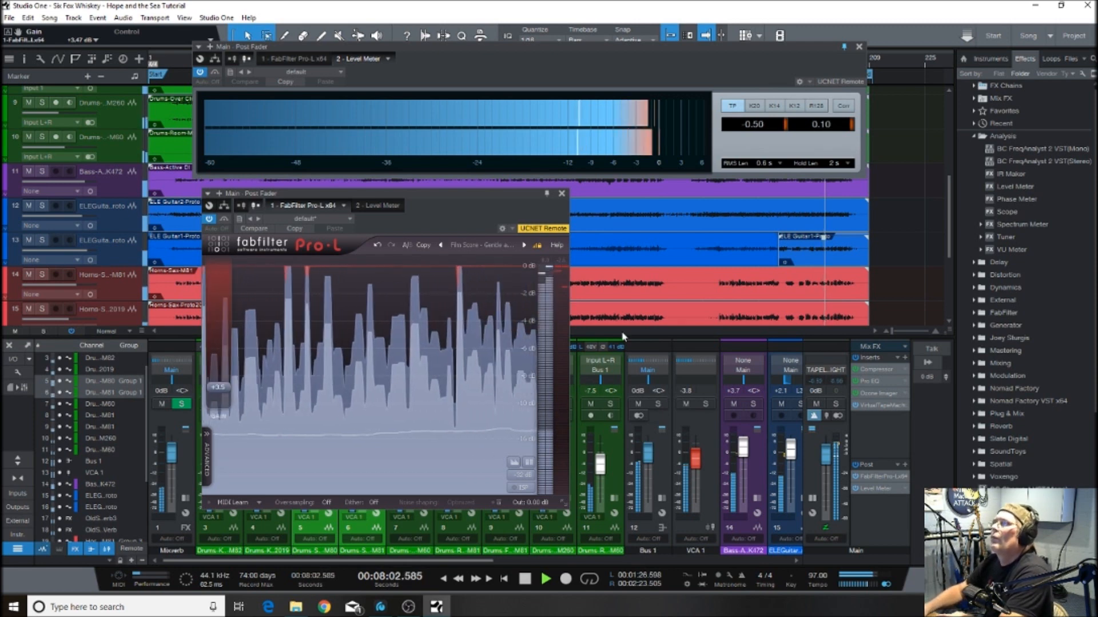
{"action": "left_click", "coordinate": [524, 579]}
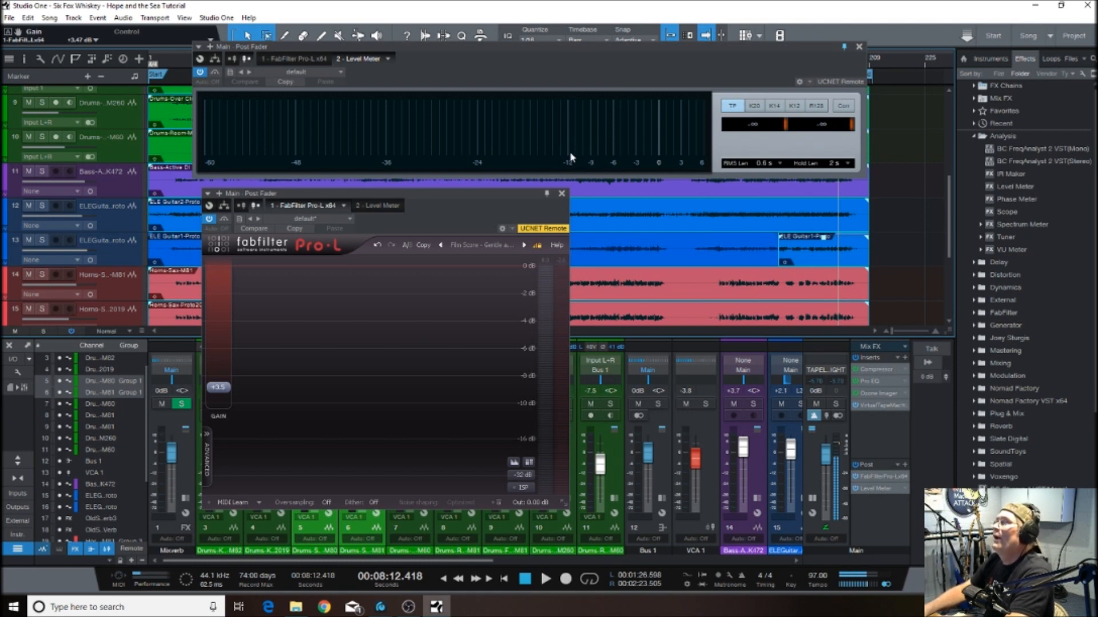
Close and reopen Pro-L and the Level Meter, play the song from the start, and place Pro-L directly below the meter
{"action": "left_click", "coordinate": [562, 195]}
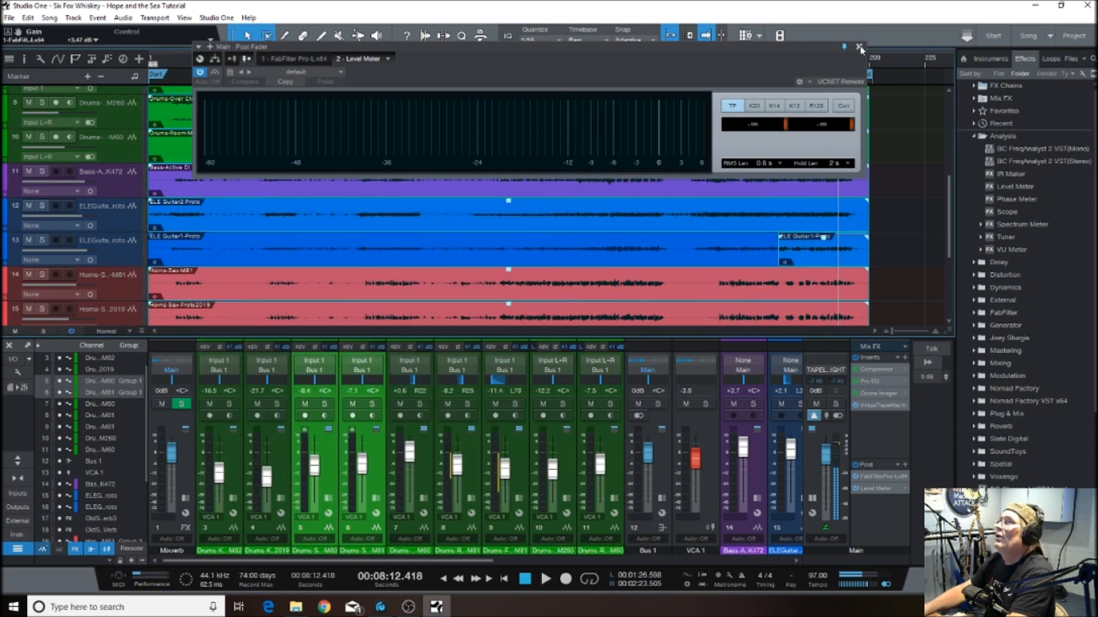
{"action": "left_click", "coordinate": [859, 48]}
{"action": "left_click", "coordinate": [883, 476]}
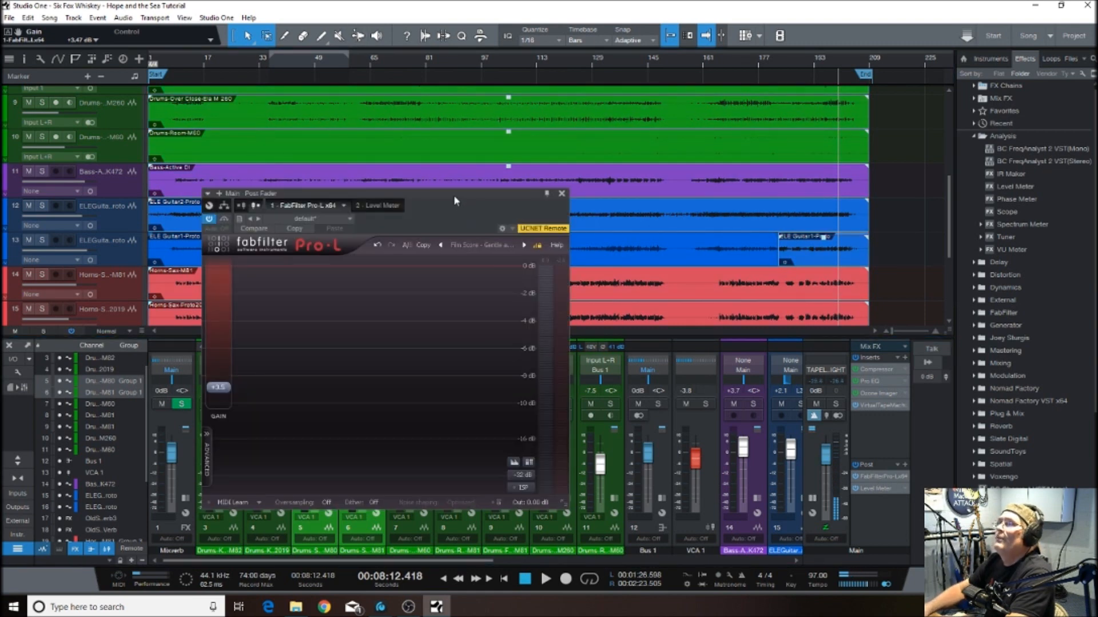
{"action": "left_click_drag", "start_coordinate": [533, 199], "coordinate": [784, 172]}
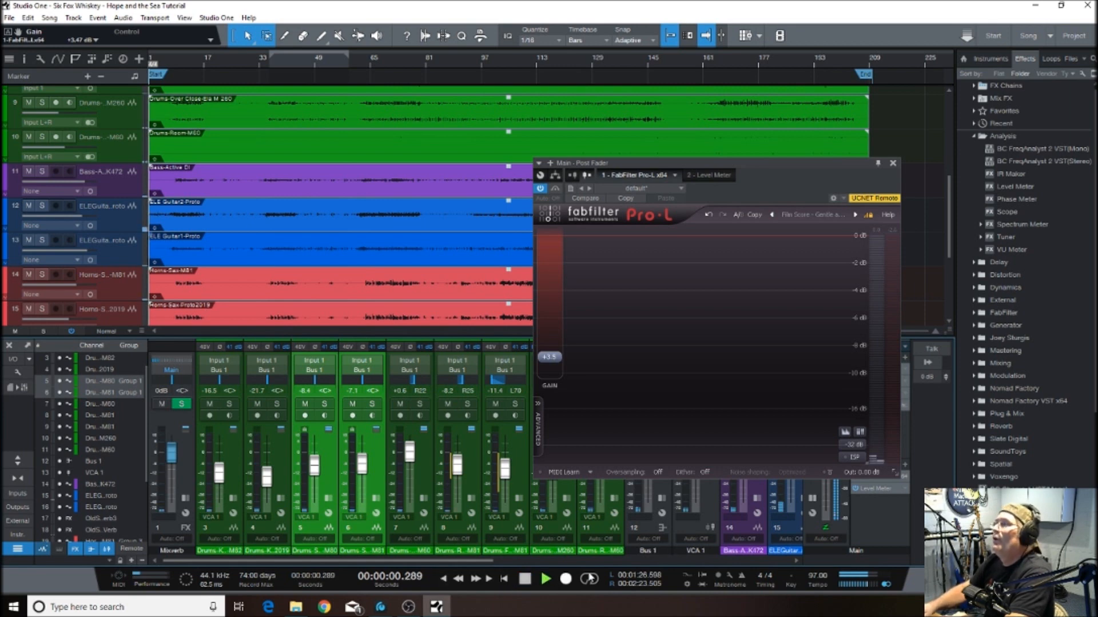
{"action": "left_click_drag", "start_coordinate": [771, 172], "coordinate": [321, 248]}
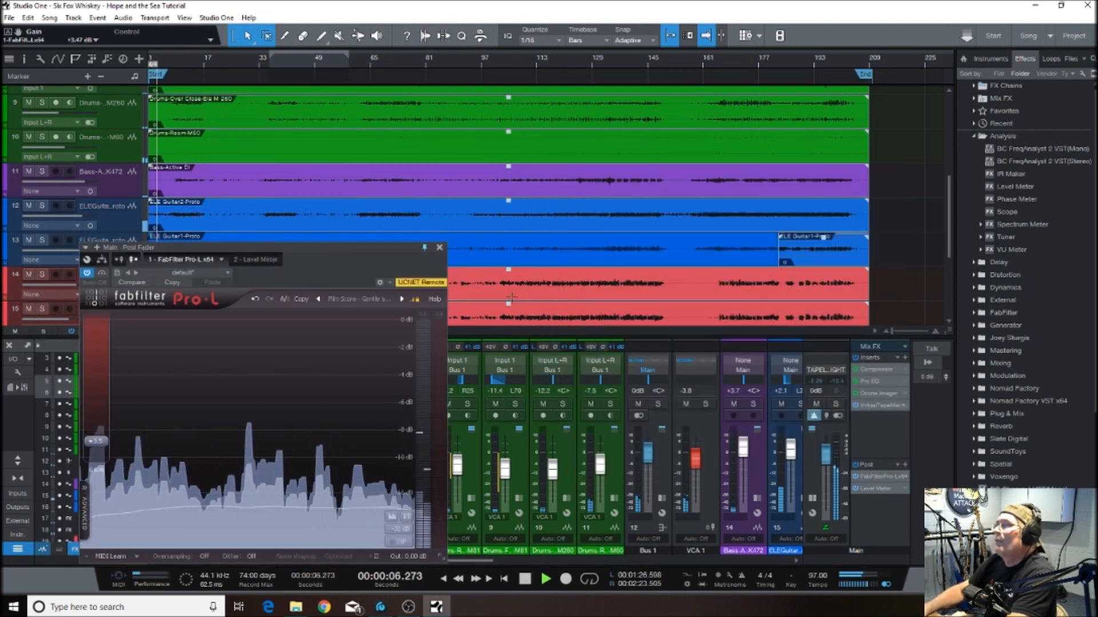
{"action": "double_click", "coordinate": [873, 490]}
{"action": "left_click_drag", "start_coordinate": [331, 247], "coordinate": [444, 191]}
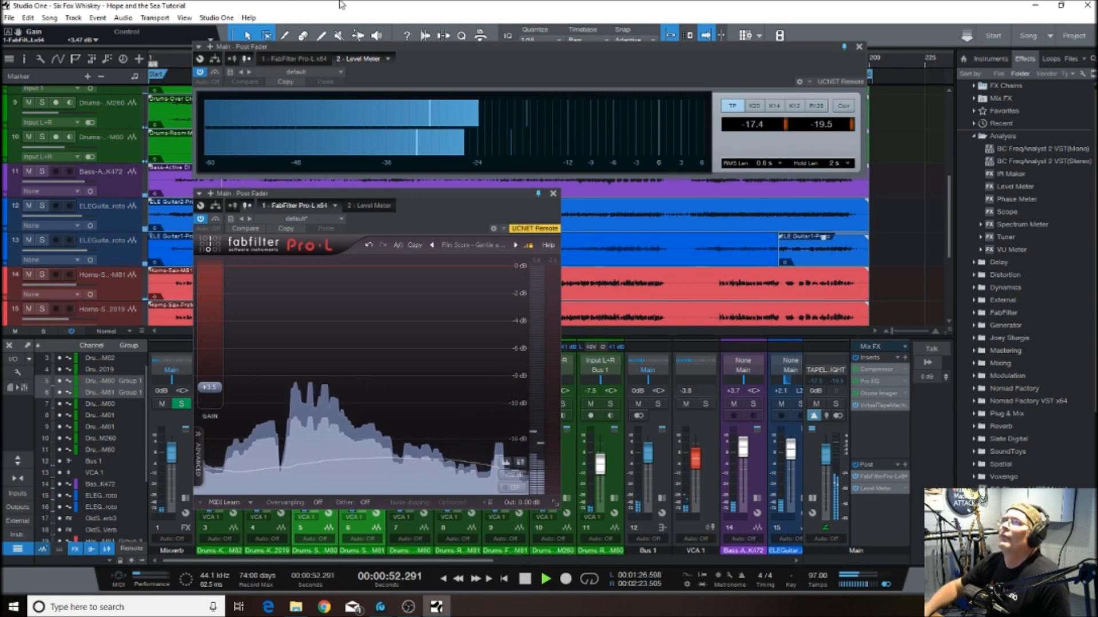
Move the Level Meter and Pro-L windows away from the ends of the tracks and hide the mixer console
{"action": "left_click_drag", "start_coordinate": [462, 47], "coordinate": [285, 23]}
{"action": "left_click_drag", "start_coordinate": [312, 193], "coordinate": [134, 164]}
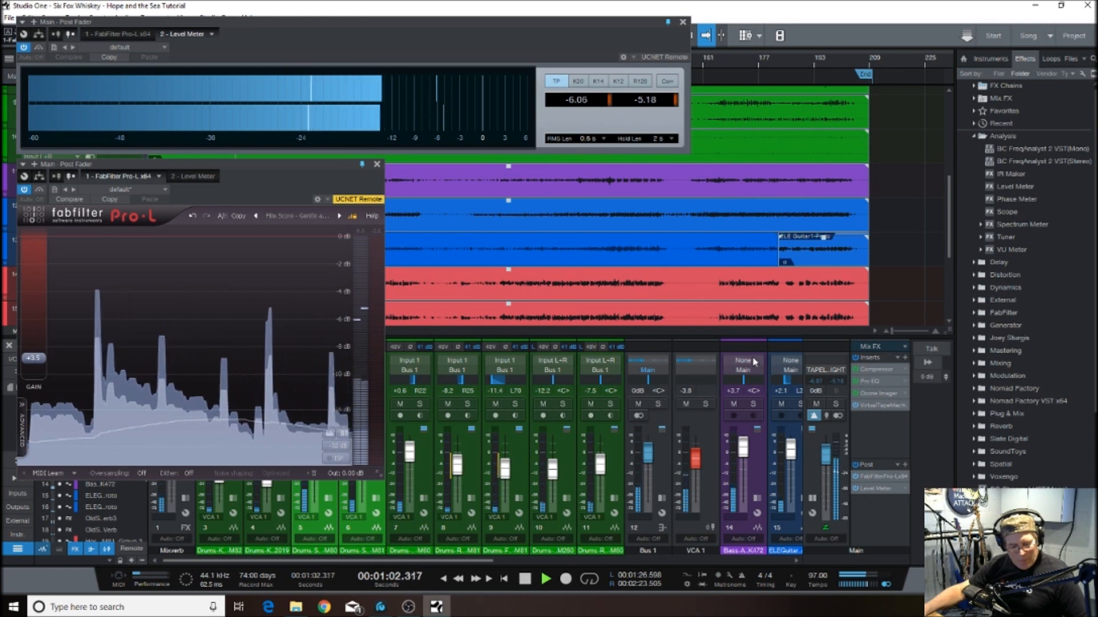
{"action": "key", "text": "F3"}
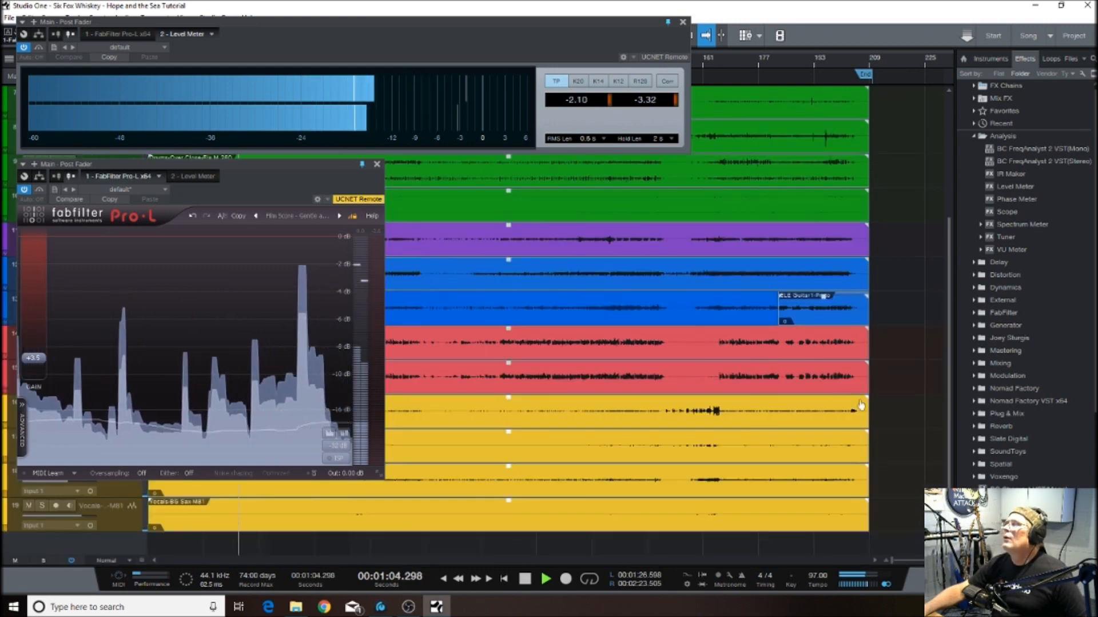
Fade out all tracks together from about bar 204 to the end of their events, keeping the Level Meter clear of the fade handles
{"action": "scroll", "coordinate": [957, 333], "scroll_direction": "up", "scroll_amount": 2}
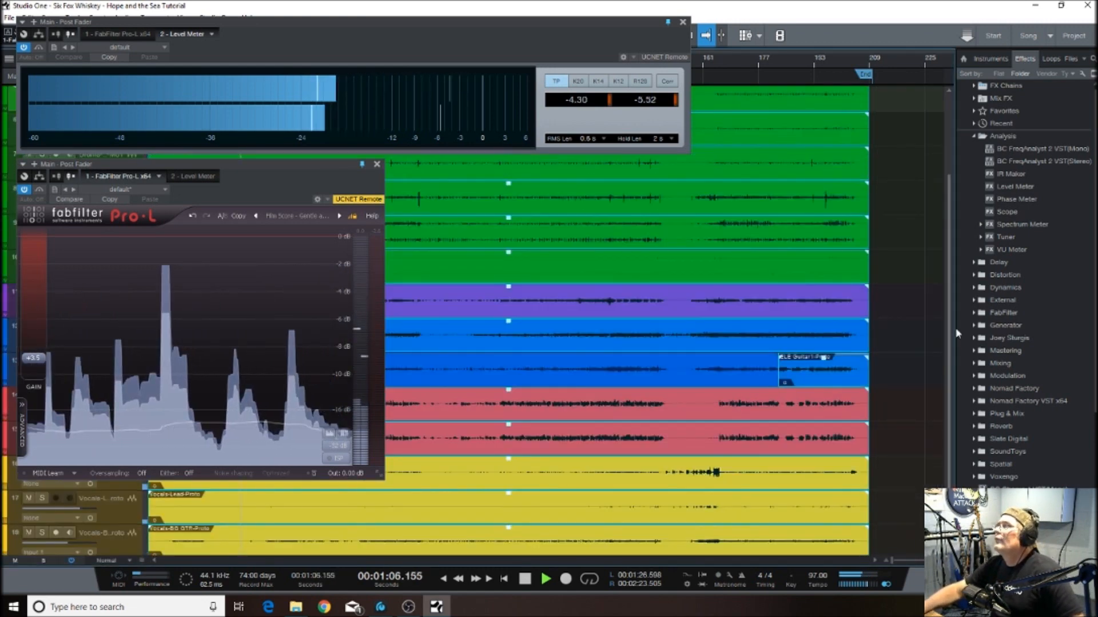
{"action": "scroll", "coordinate": [958, 333], "scroll_direction": "up", "scroll_amount": 3}
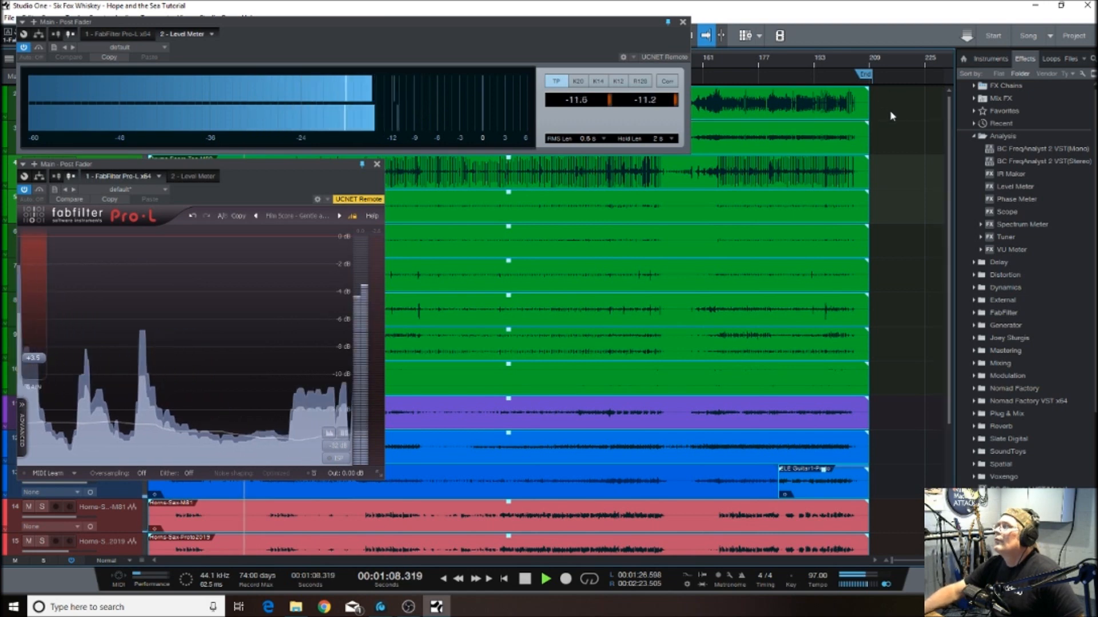
{"action": "left_click_drag", "start_coordinate": [892, 112], "coordinate": [807, 596]}
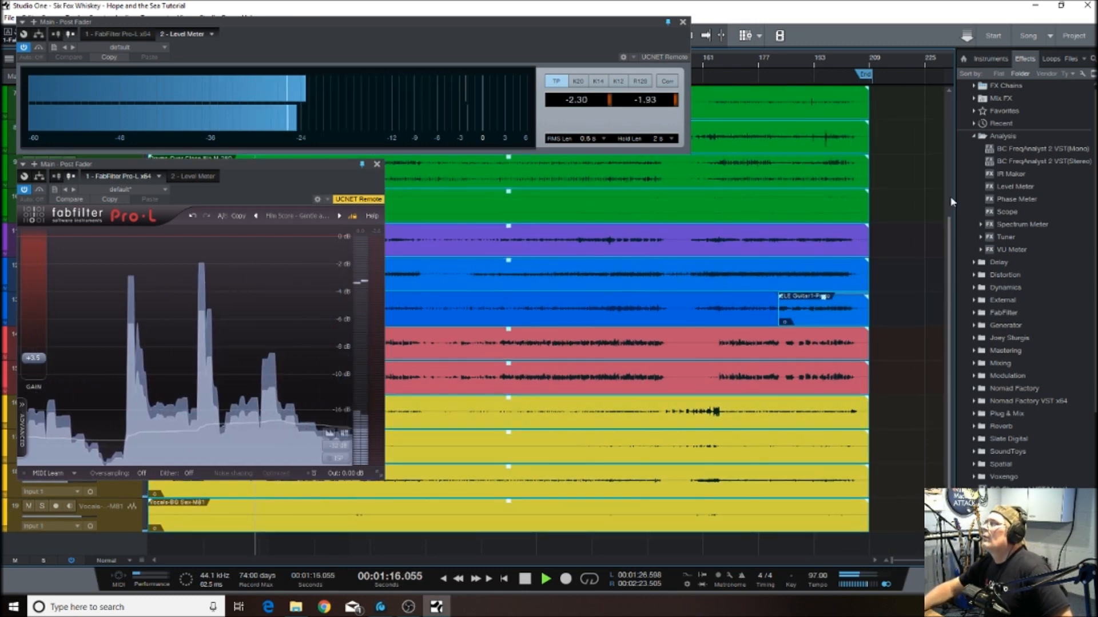
{"action": "scroll", "coordinate": [949, 196], "scroll_direction": "up", "scroll_amount": 5}
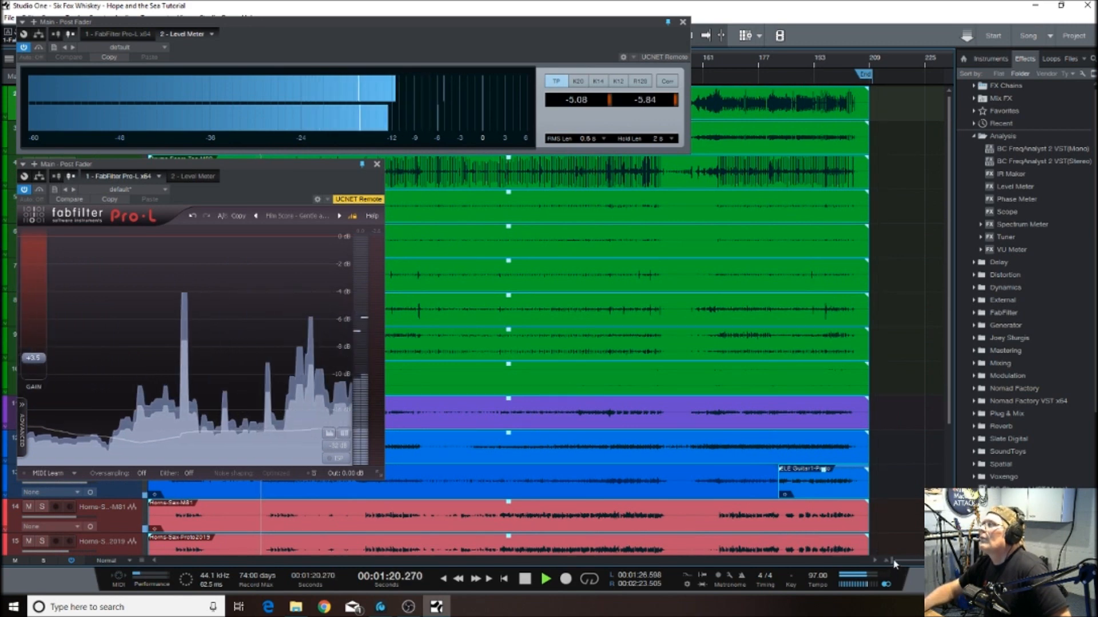
{"action": "left_click_drag", "start_coordinate": [894, 564], "coordinate": [903, 563]}
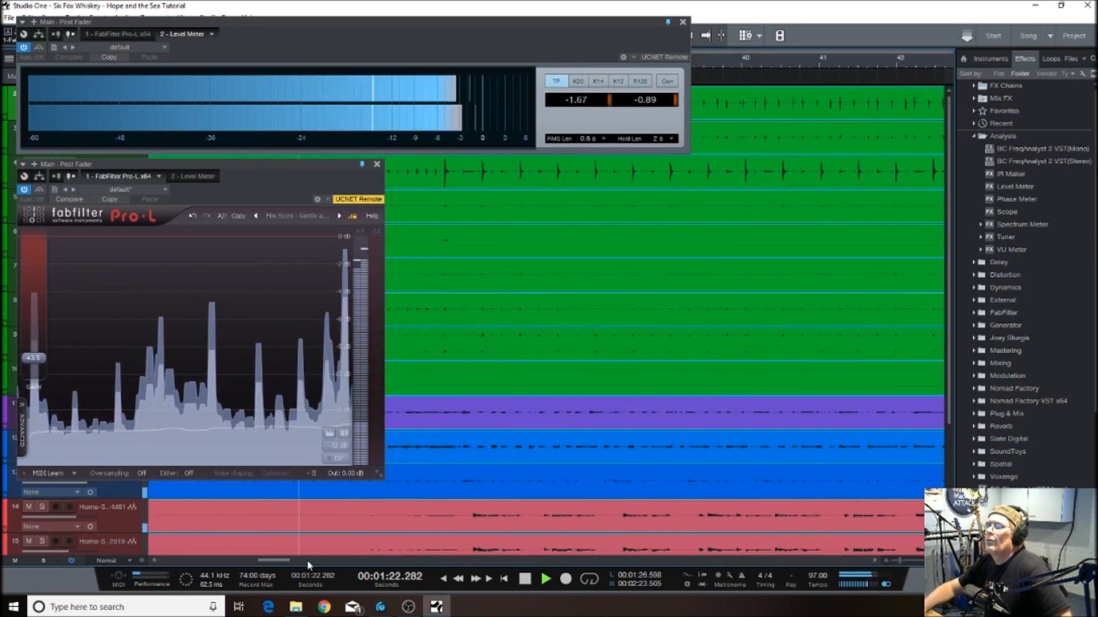
{"action": "left_click_drag", "start_coordinate": [273, 559], "coordinate": [793, 548]}
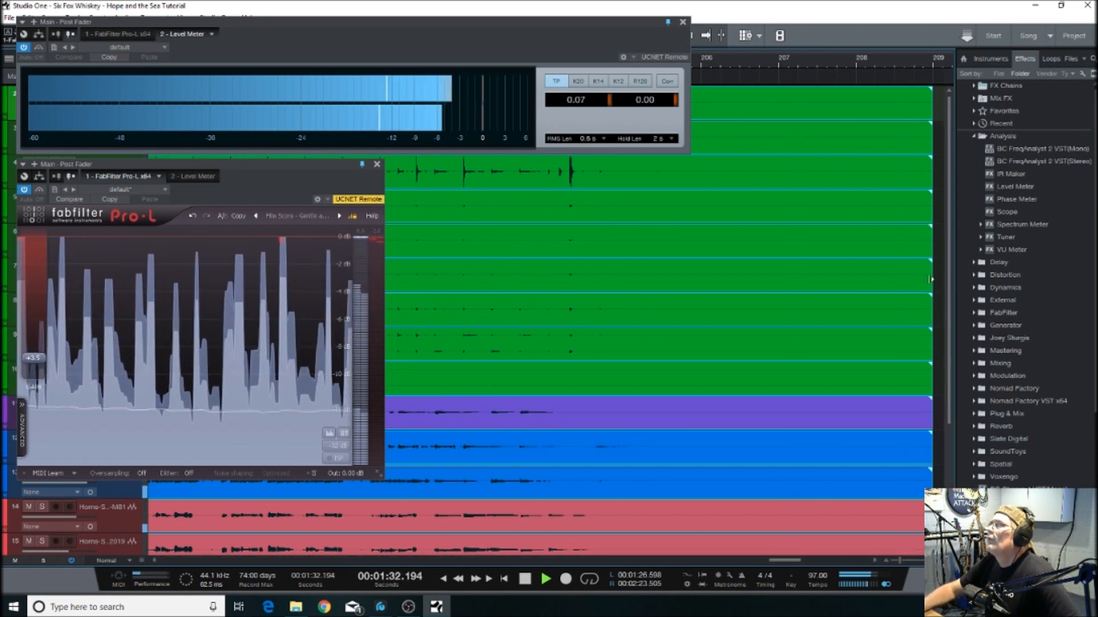
{"action": "left_click_drag", "start_coordinate": [503, 23], "coordinate": [513, 435]}
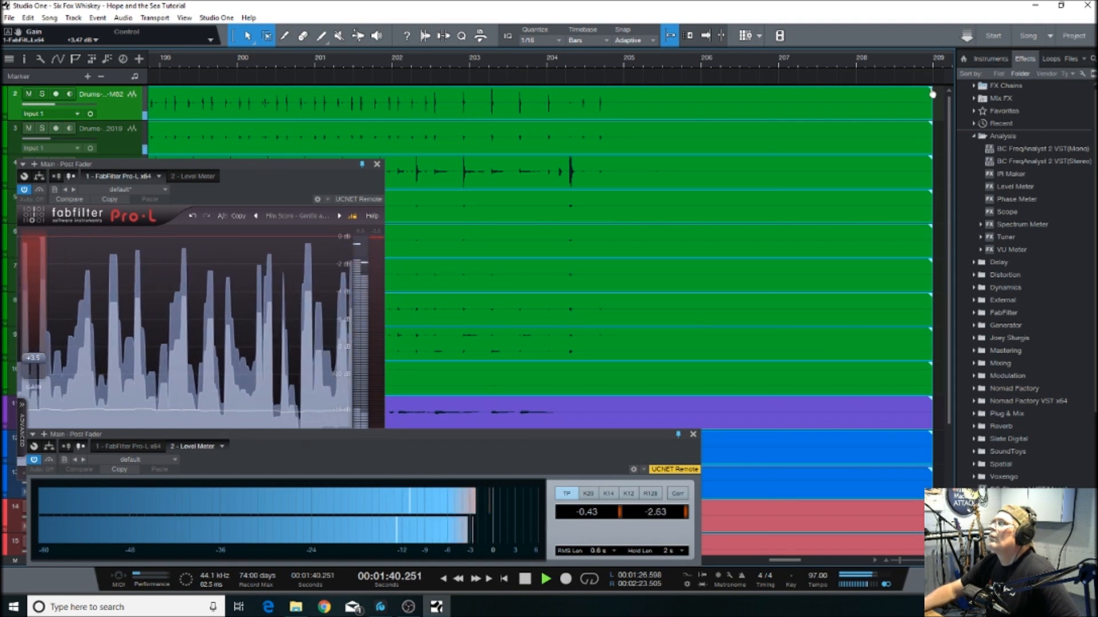
{"action": "left_click_drag", "start_coordinate": [932, 93], "coordinate": [570, 119]}
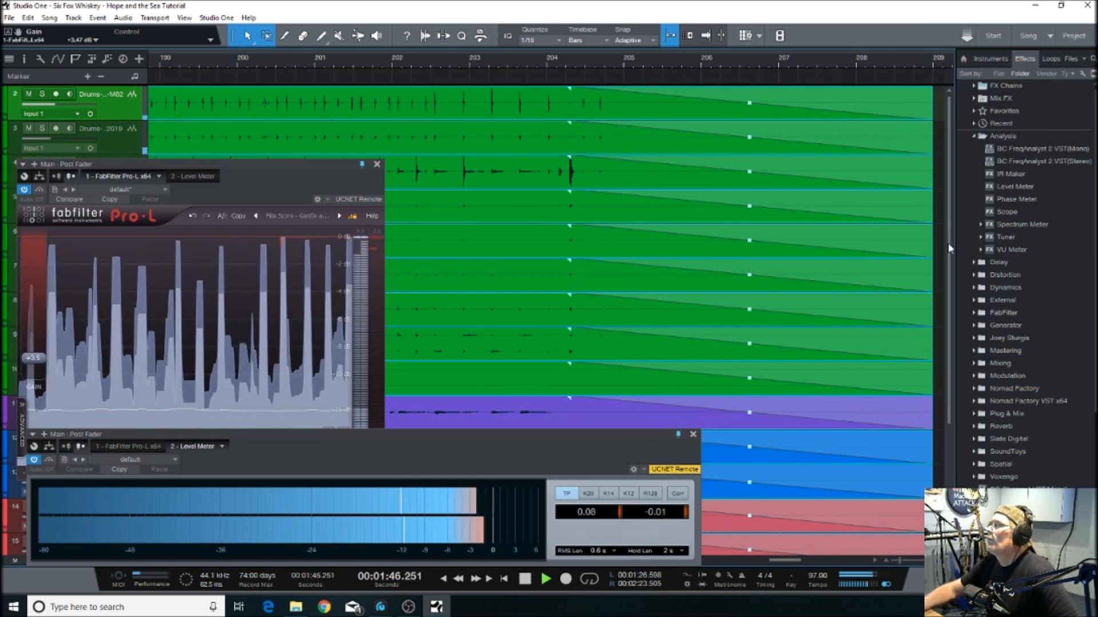
{"action": "scroll", "coordinate": [919, 465], "scroll_direction": "down", "scroll_amount": 5}
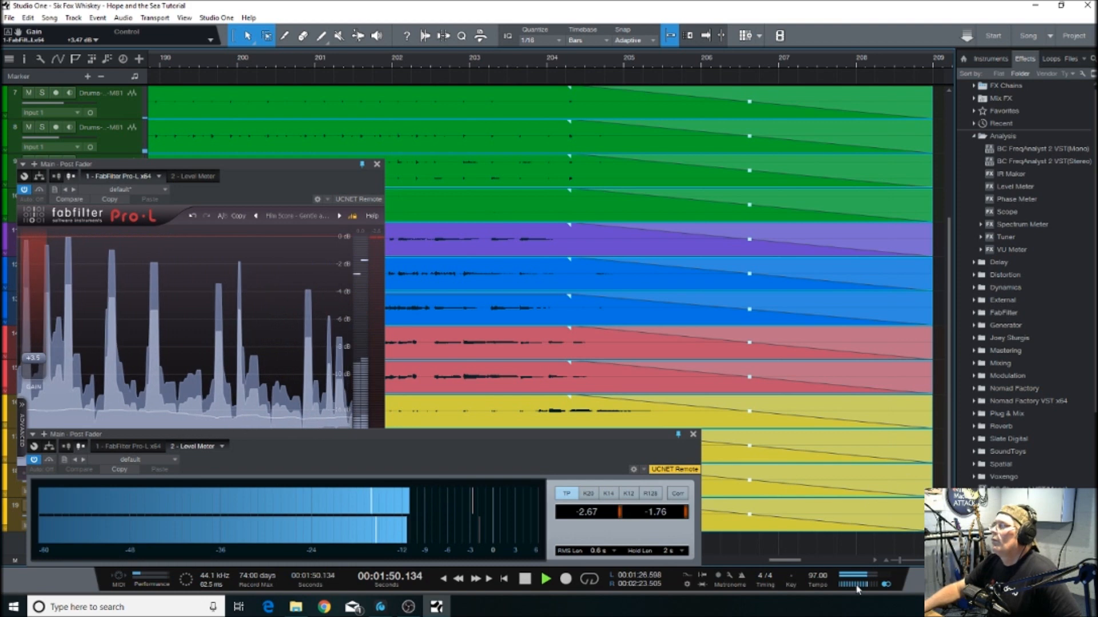
{"action": "left_click_drag", "start_coordinate": [900, 560], "coordinate": [890, 561]}
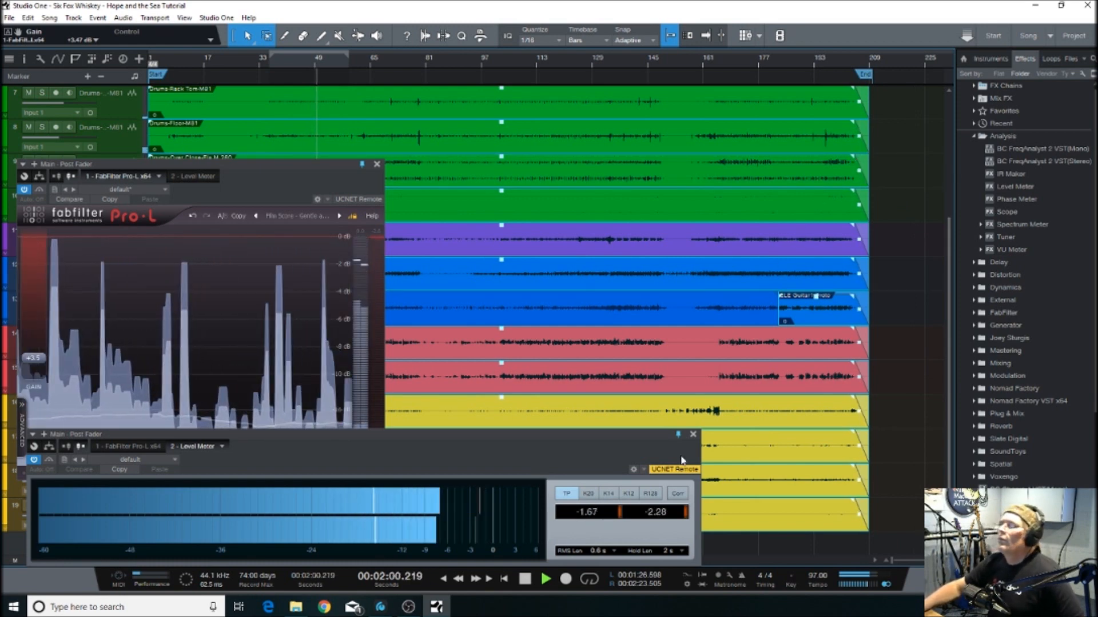
Stack the Pro-L window above the Level Meter and fit the arrangement's timeline to the song's full length
{"action": "left_click_drag", "start_coordinate": [245, 170], "coordinate": [375, 55]}
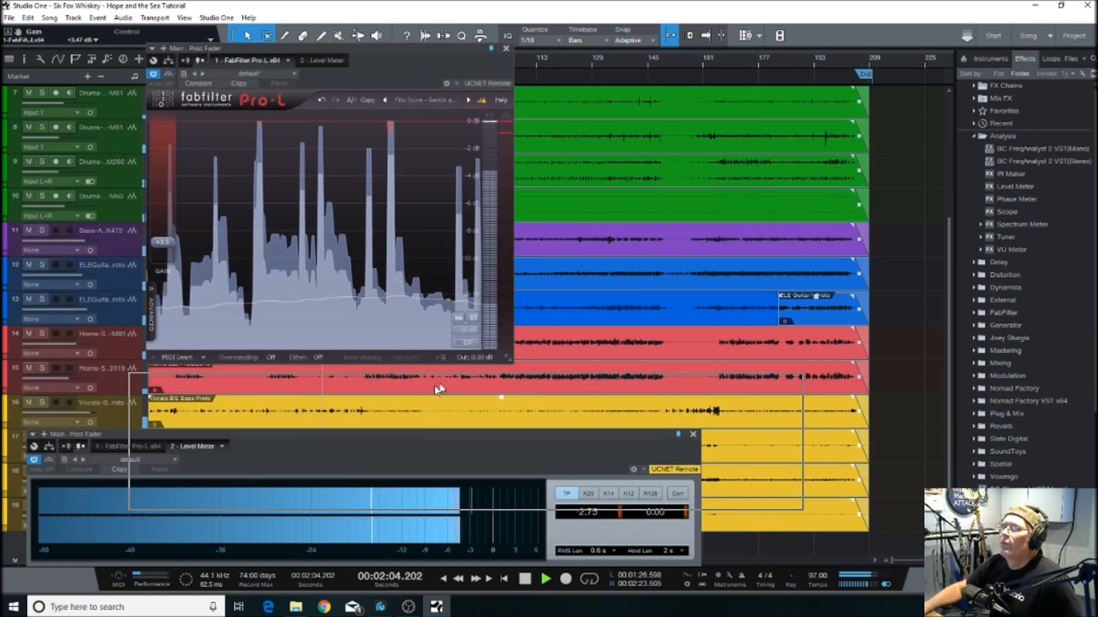
{"action": "left_click_drag", "start_coordinate": [327, 447], "coordinate": [452, 388]}
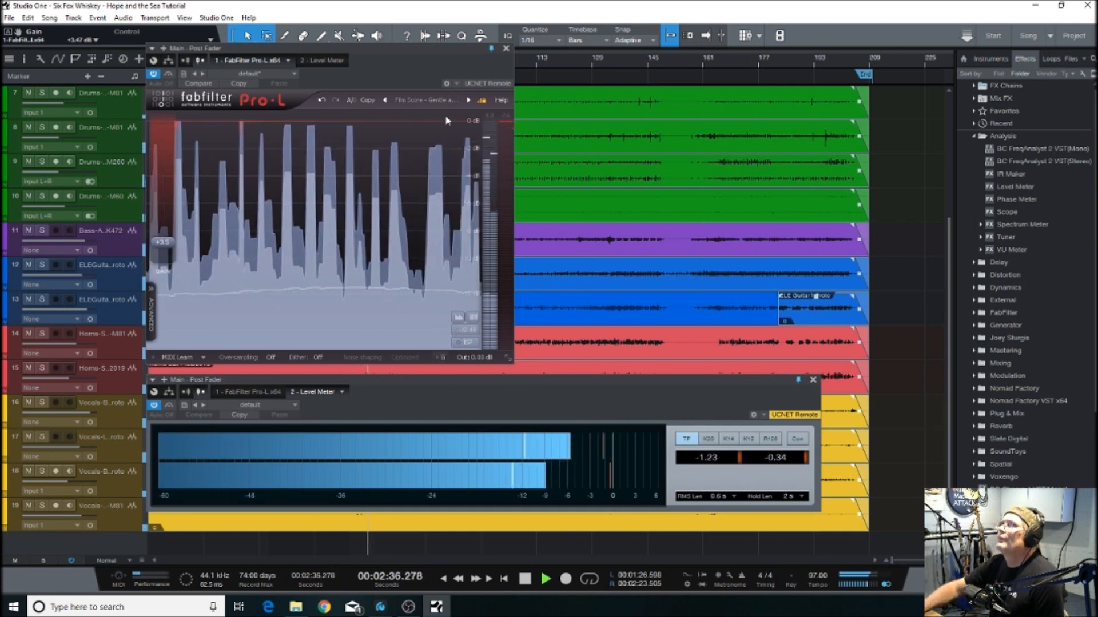
{"action": "right_click", "coordinate": [623, 67]}
{"action": "left_click", "coordinate": [686, 141]}
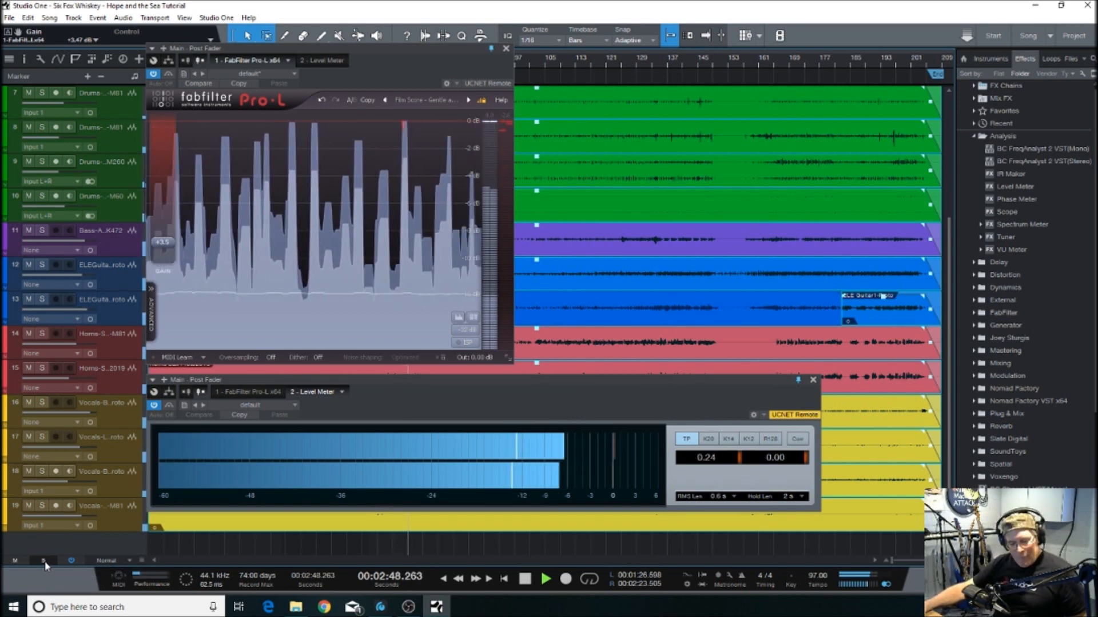
Show the mixer console again and save the song
{"action": "key", "text": "F3"}
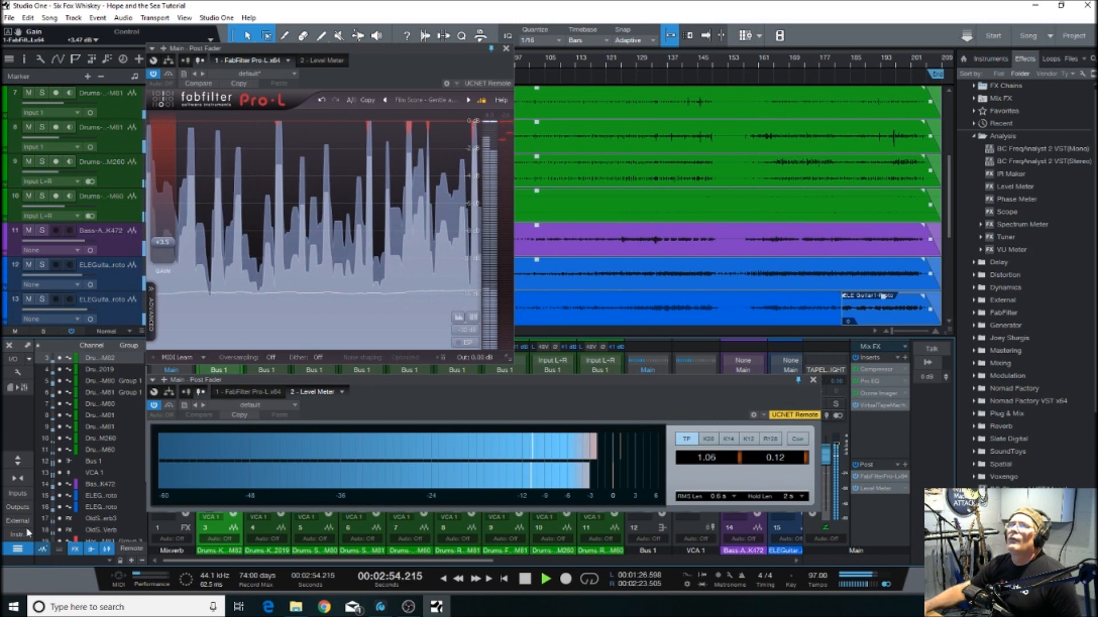
{"action": "left_click", "coordinate": [10, 17]}
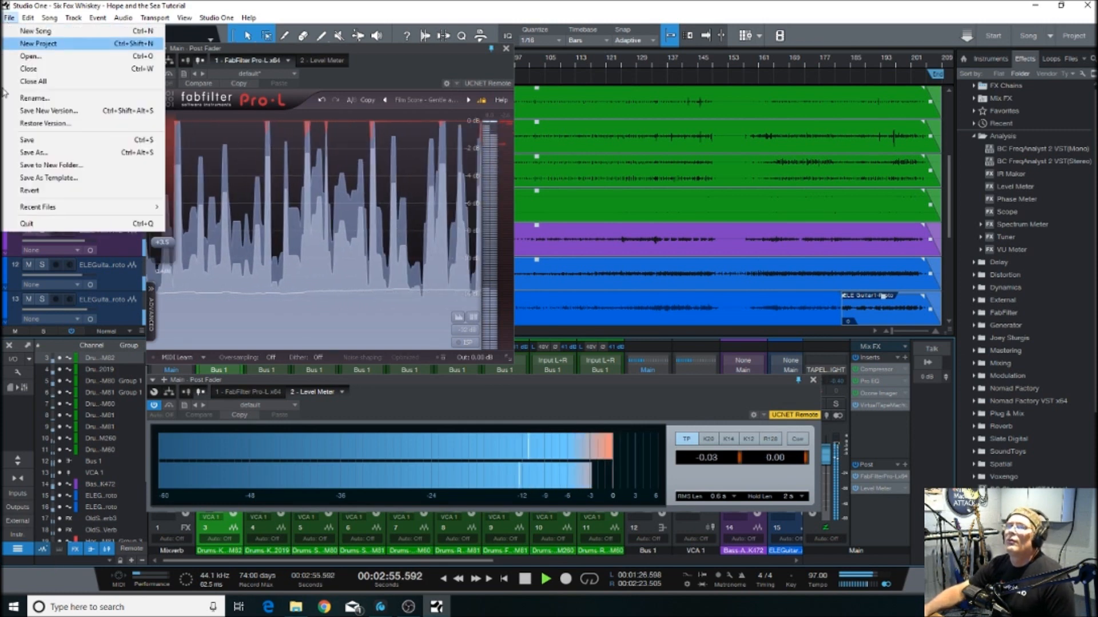
{"action": "left_click", "coordinate": [41, 146]}
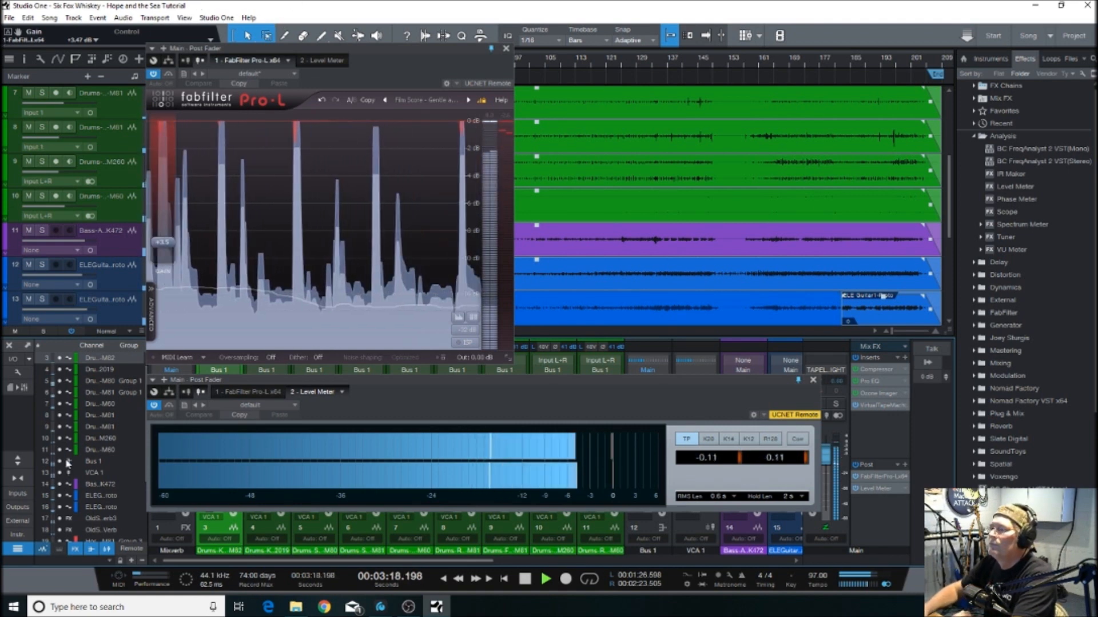
Audition the song's ending and fade-out from about 7:15, stop playback, and close the Pro-L and Level Meter windows
{"action": "left_click", "coordinate": [521, 579]}
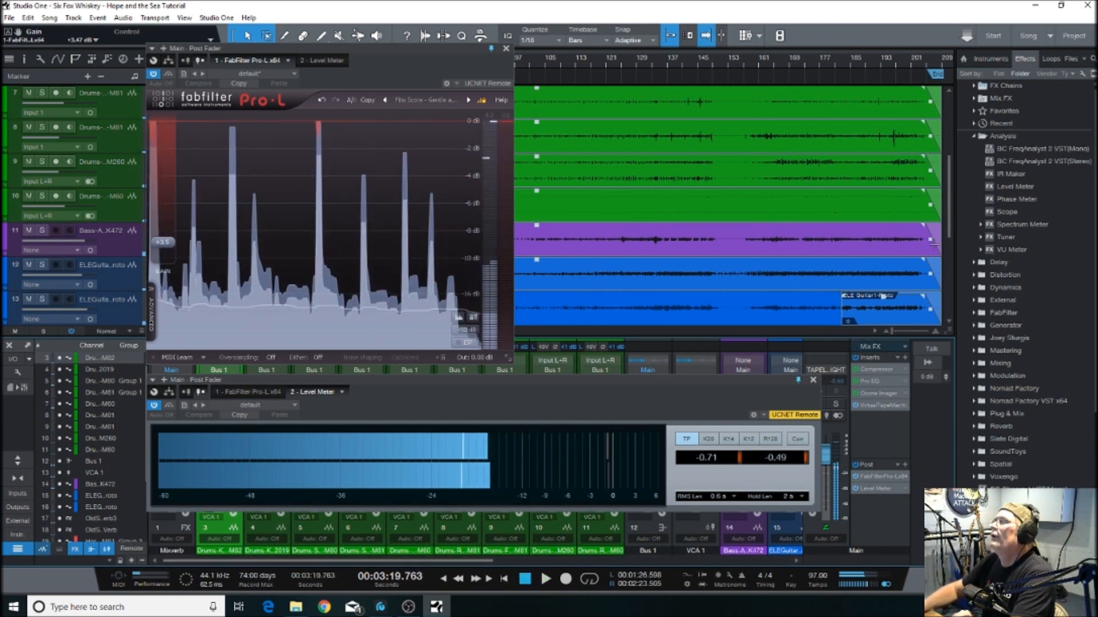
{"action": "left_click", "coordinate": [857, 62]}
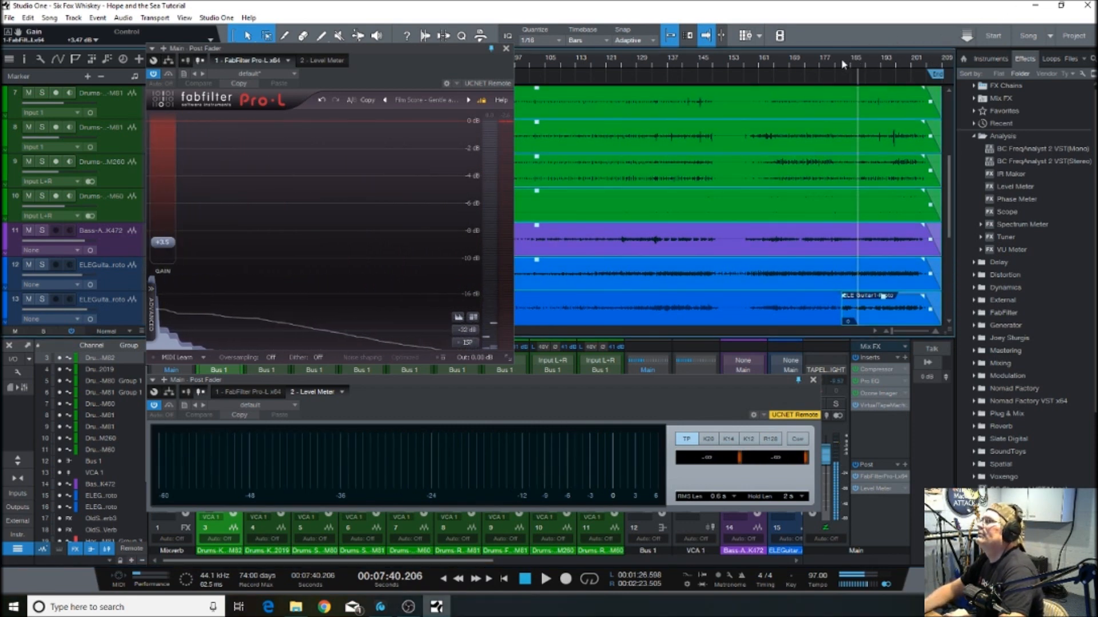
{"action": "left_click", "coordinate": [842, 62]}
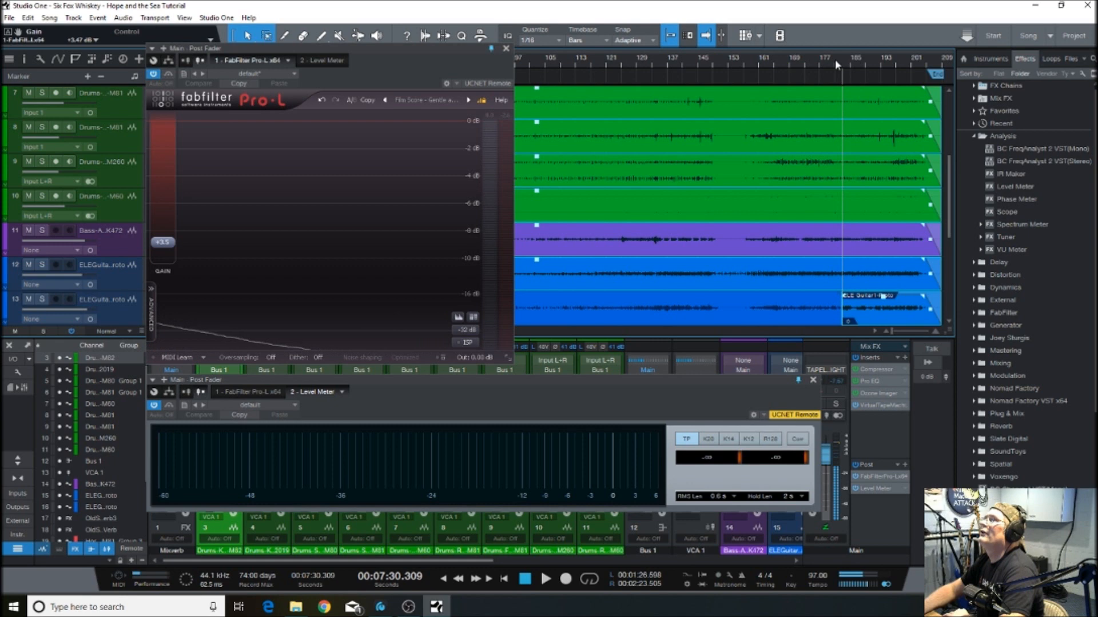
{"action": "left_click", "coordinate": [820, 64]}
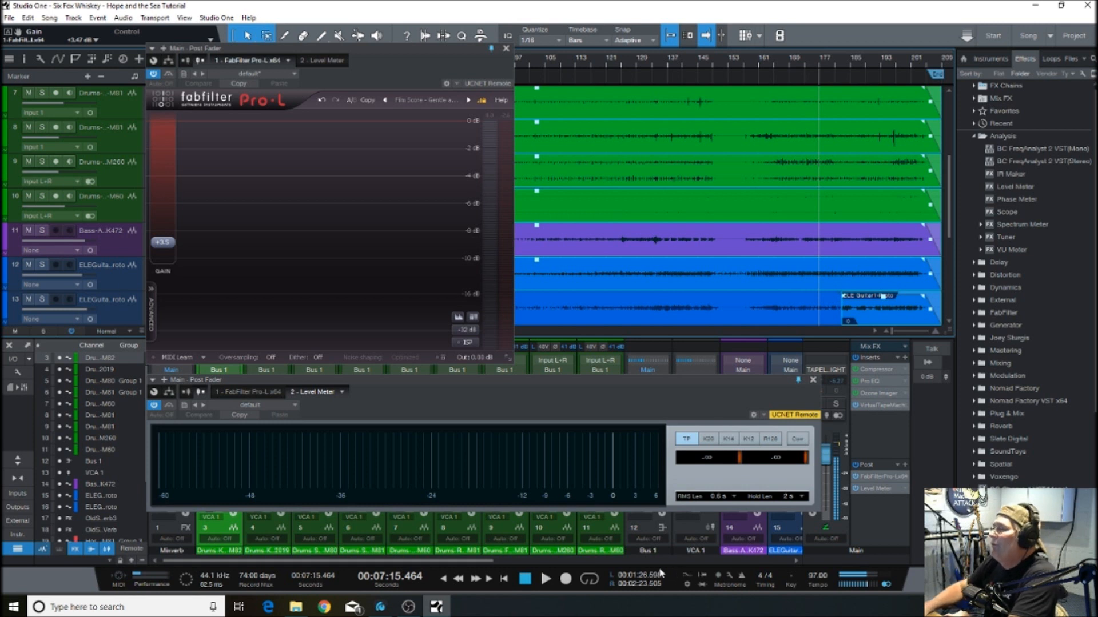
{"action": "left_click", "coordinate": [546, 579]}
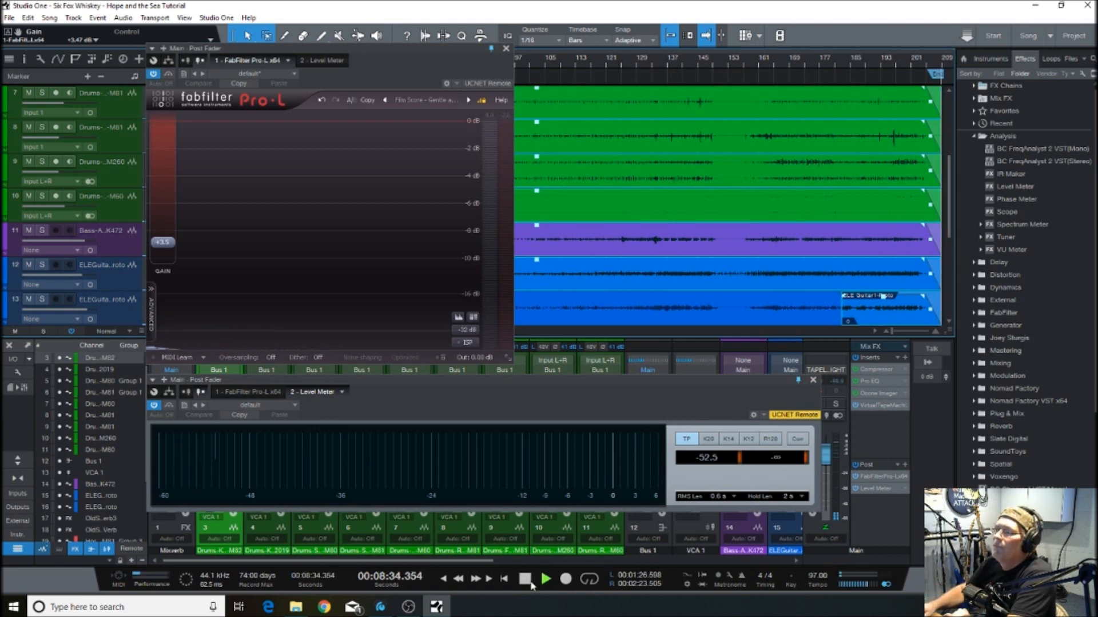
{"action": "left_click", "coordinate": [525, 579]}
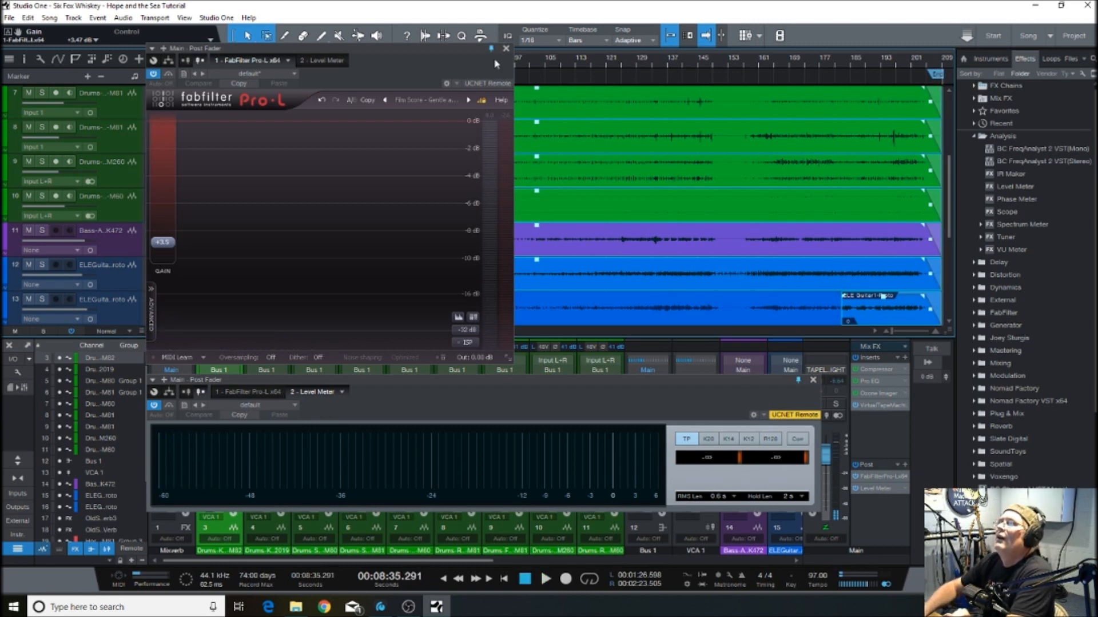
{"action": "left_click", "coordinate": [507, 49]}
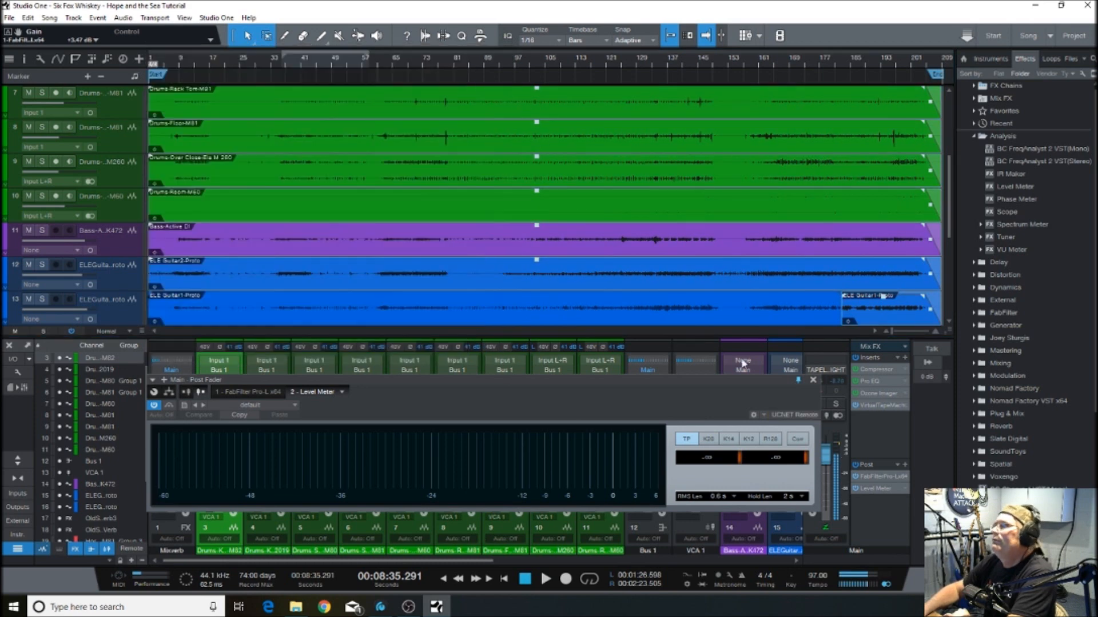
{"action": "left_click", "coordinate": [813, 380]}
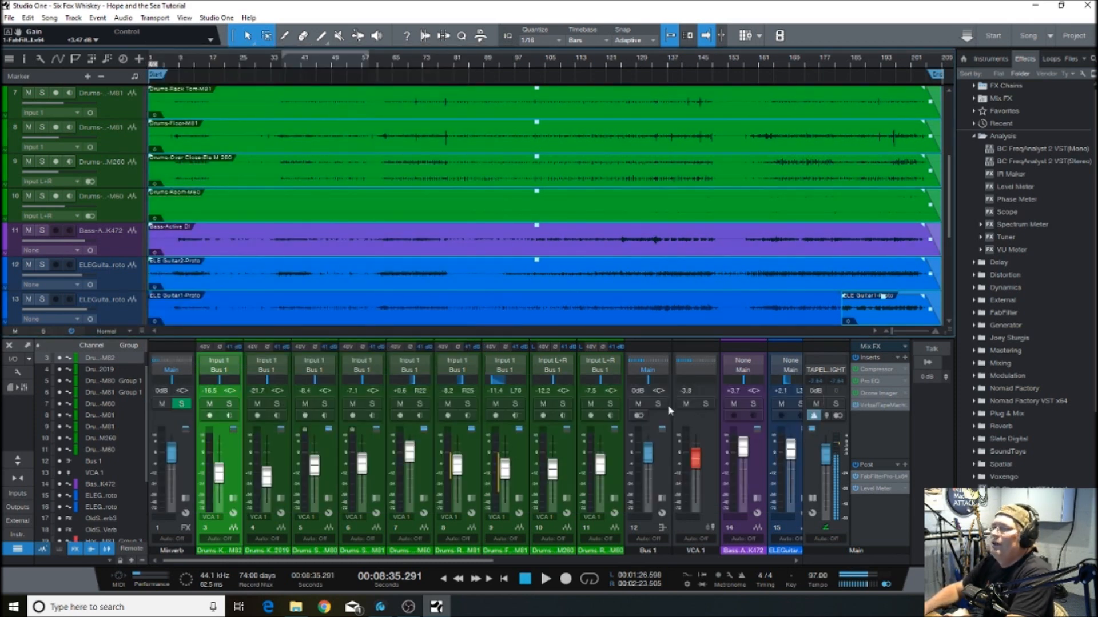